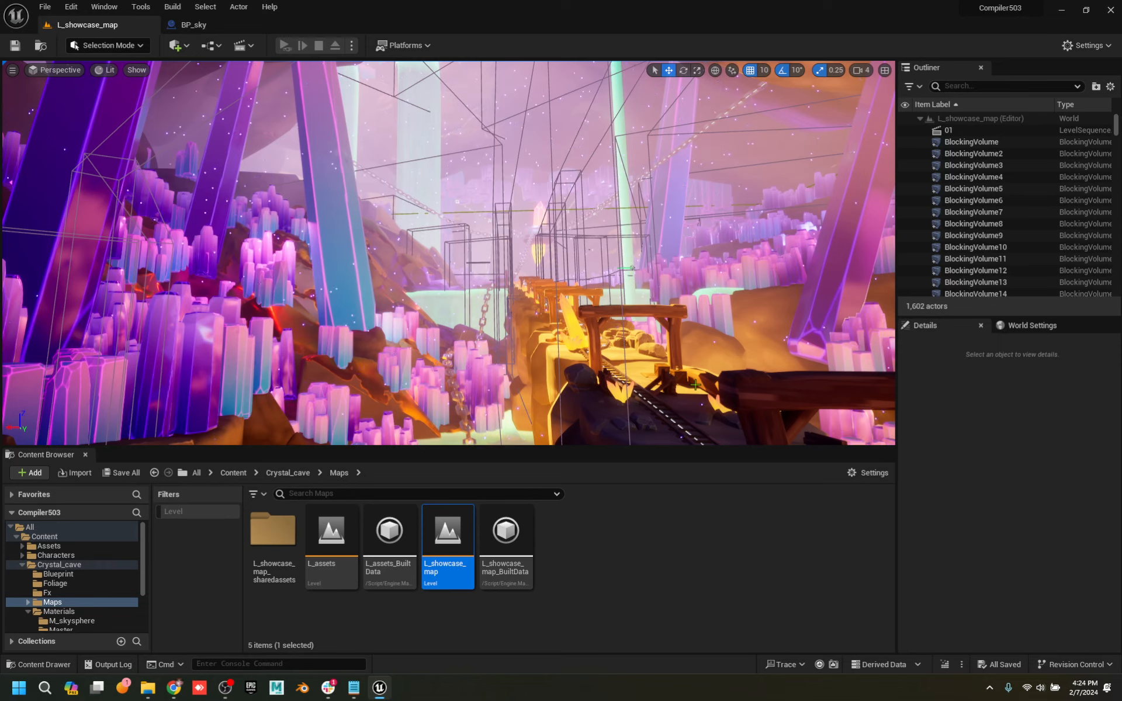
Start migrating the L_showcase_map level and review the assets listed in the migration report
{"action": "right_click", "coordinate": [445, 546]}
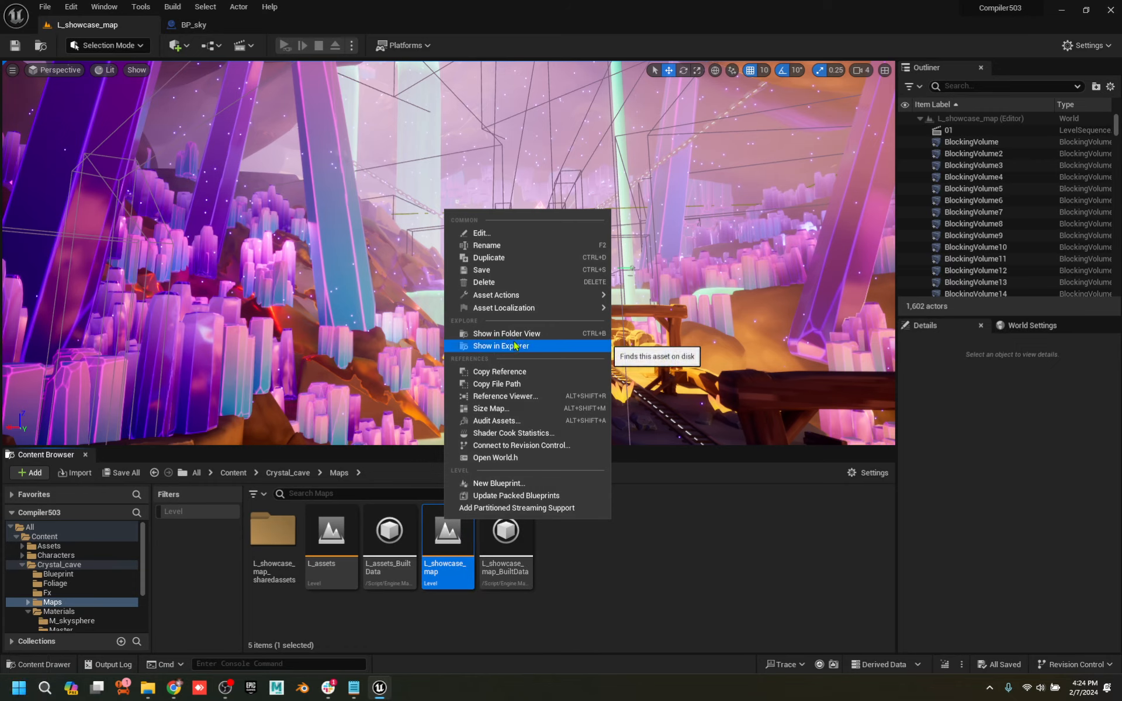
{"action": "mouse_move", "coordinate": [520, 297]}
{"action": "left_click", "coordinate": [680, 375]}
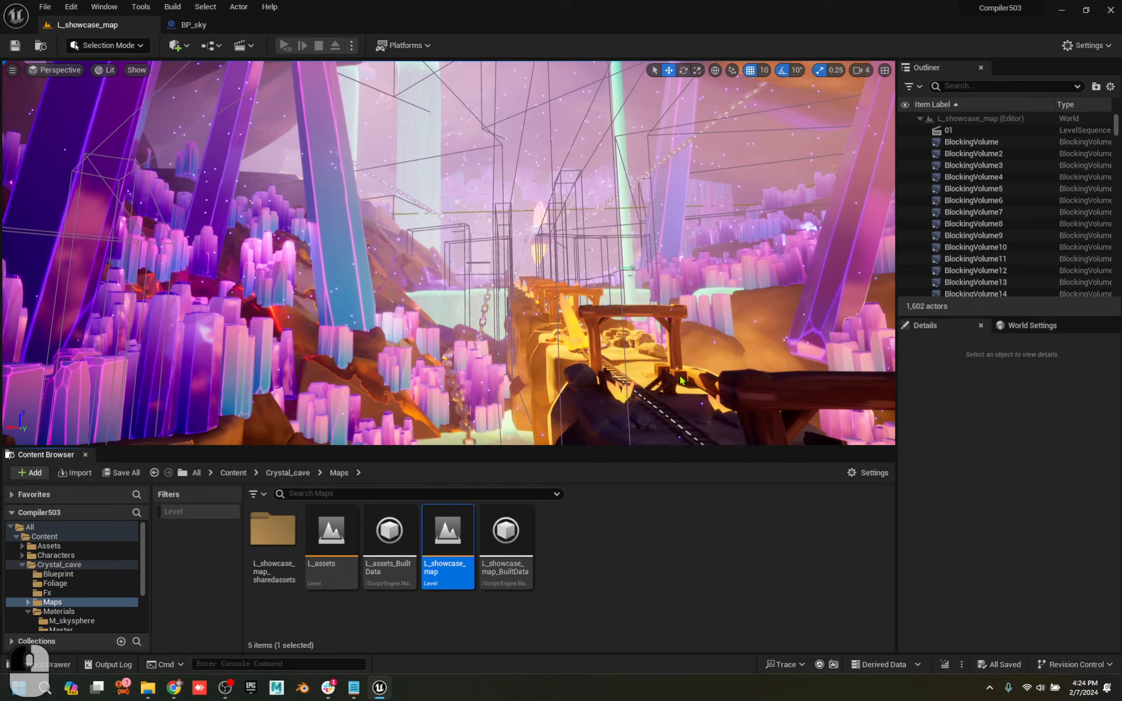
{"action": "scroll", "coordinate": [538, 298], "scroll_direction": "down", "scroll_amount": 10}
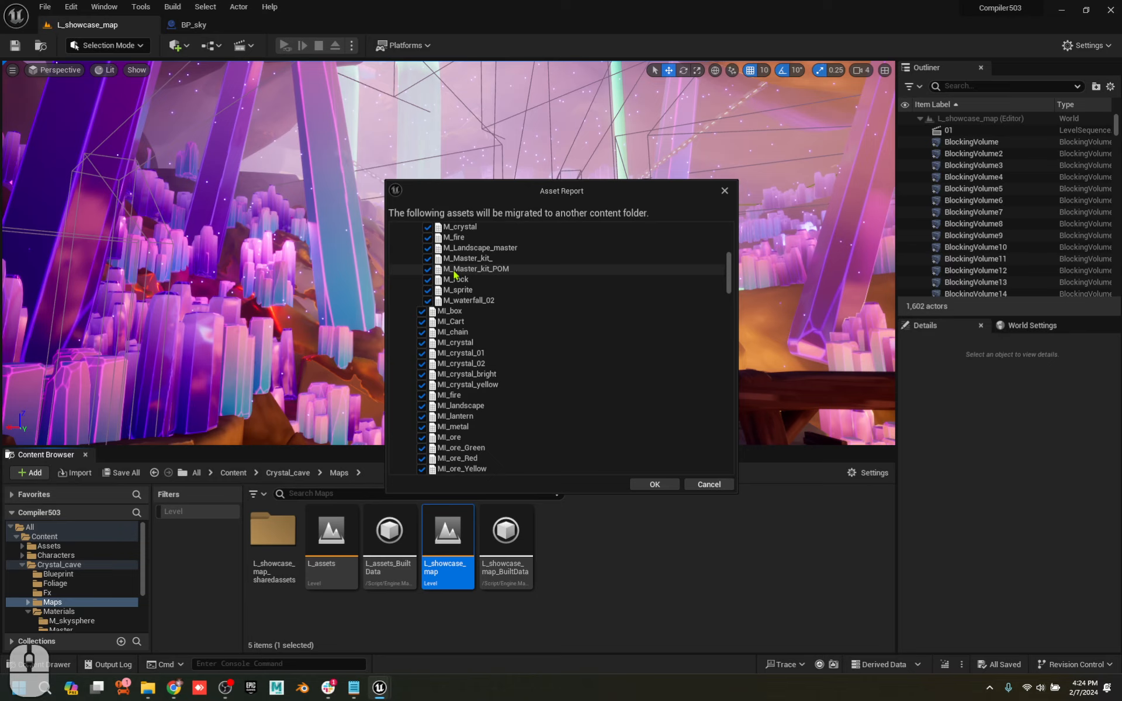
{"action": "scroll", "coordinate": [454, 275], "scroll_direction": "down", "scroll_amount": 5}
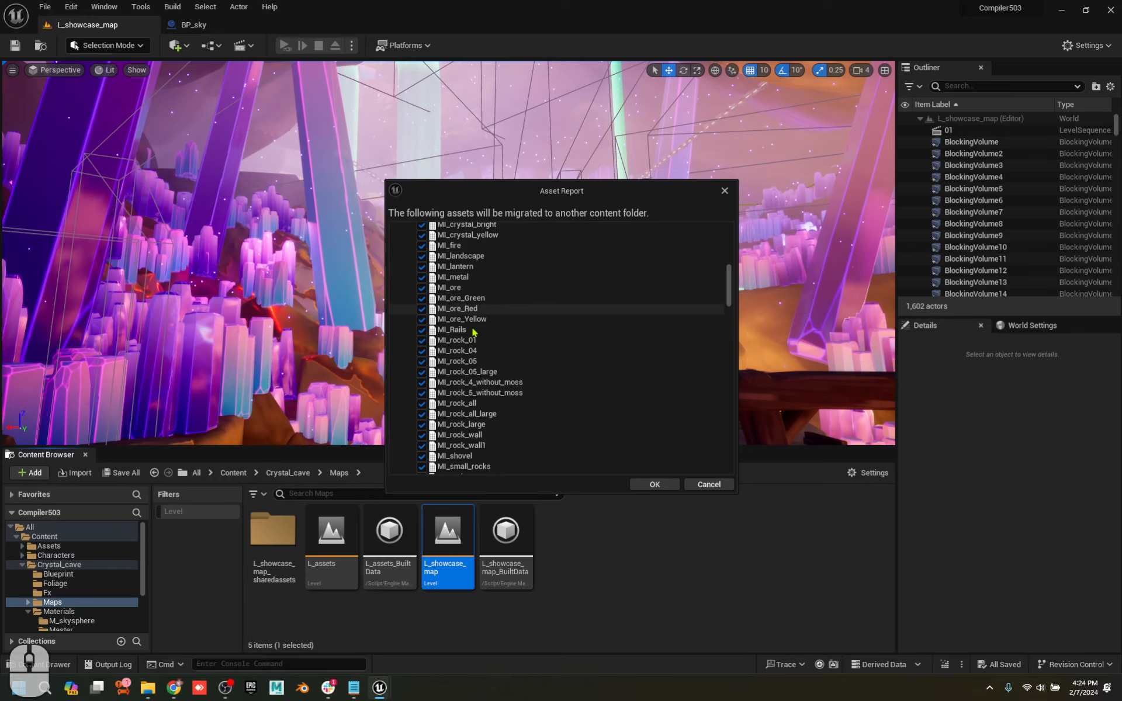
{"action": "scroll", "coordinate": [506, 349], "scroll_direction": "down", "scroll_amount": 15}
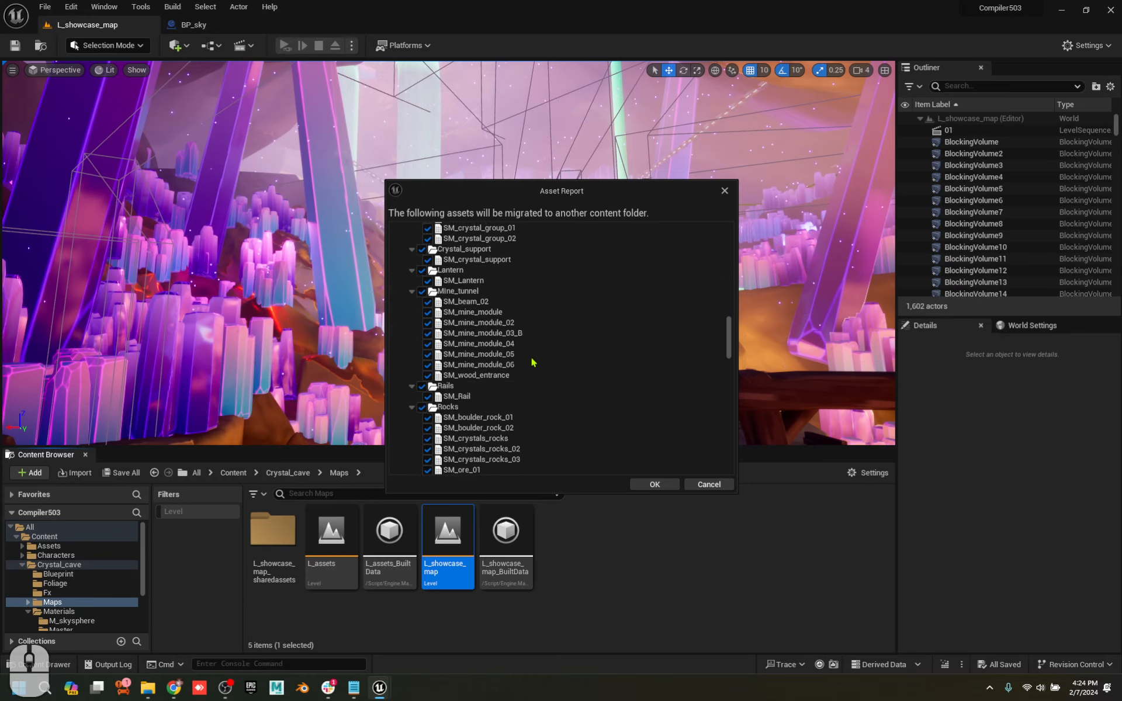
{"action": "scroll", "coordinate": [540, 362], "scroll_direction": "down", "scroll_amount": 8}
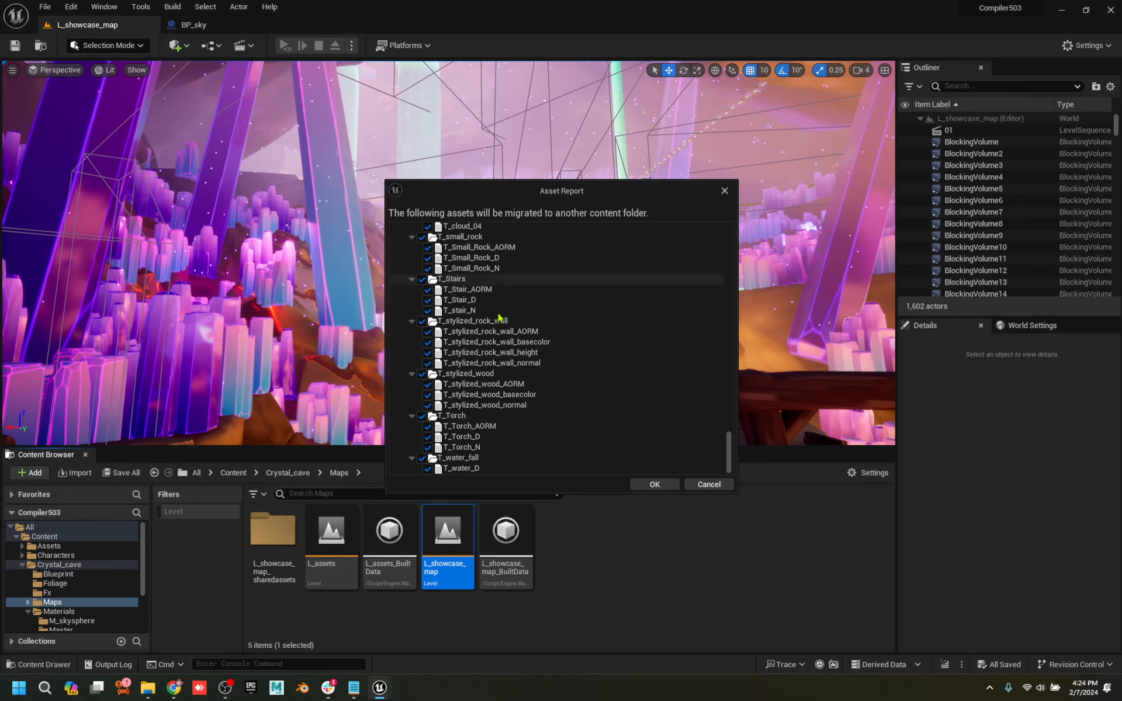
{"action": "scroll", "coordinate": [499, 317], "scroll_direction": "up", "scroll_amount": 15}
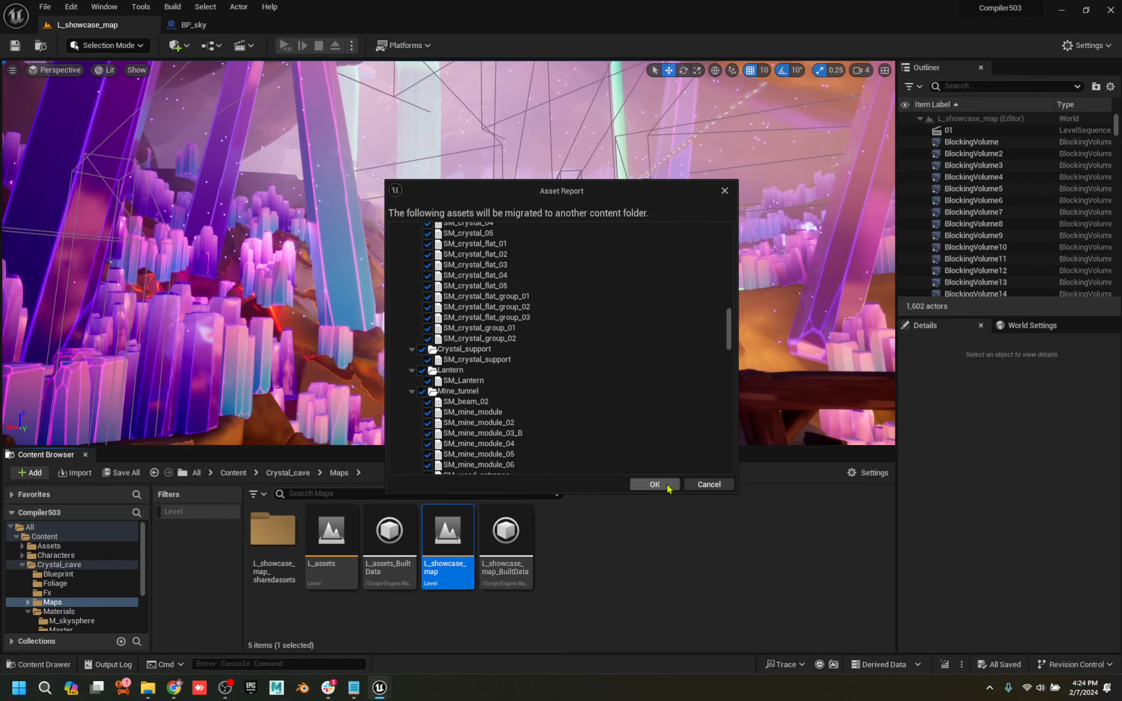
Accept the asset list and migrate it into the Content folder of the APP2024InClass project
{"action": "left_click", "coordinate": [655, 484]}
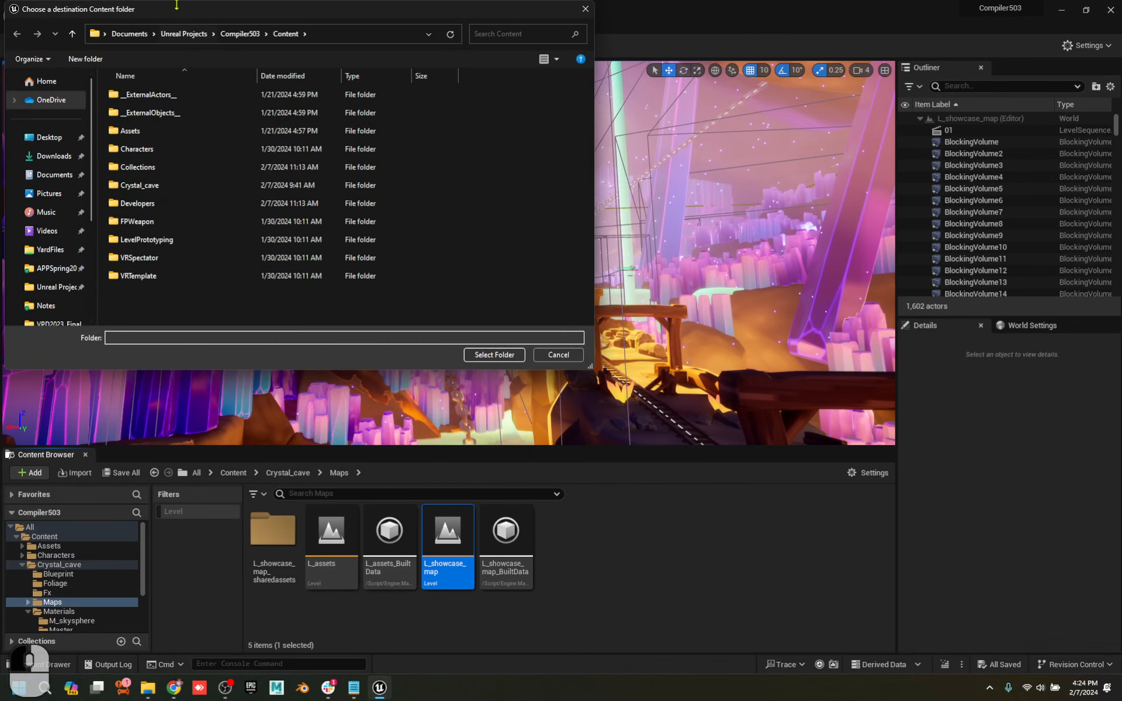
{"action": "left_click_drag", "start_coordinate": [176, 4], "coordinate": [496, 39]}
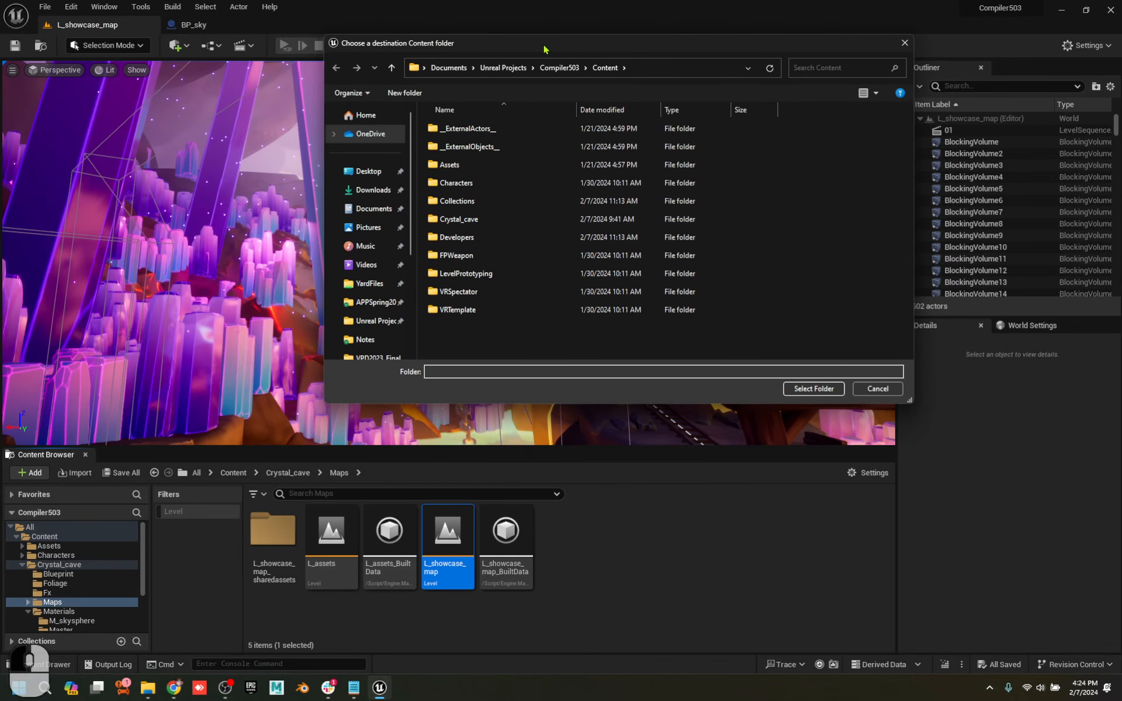
{"action": "left_click", "coordinate": [502, 68]}
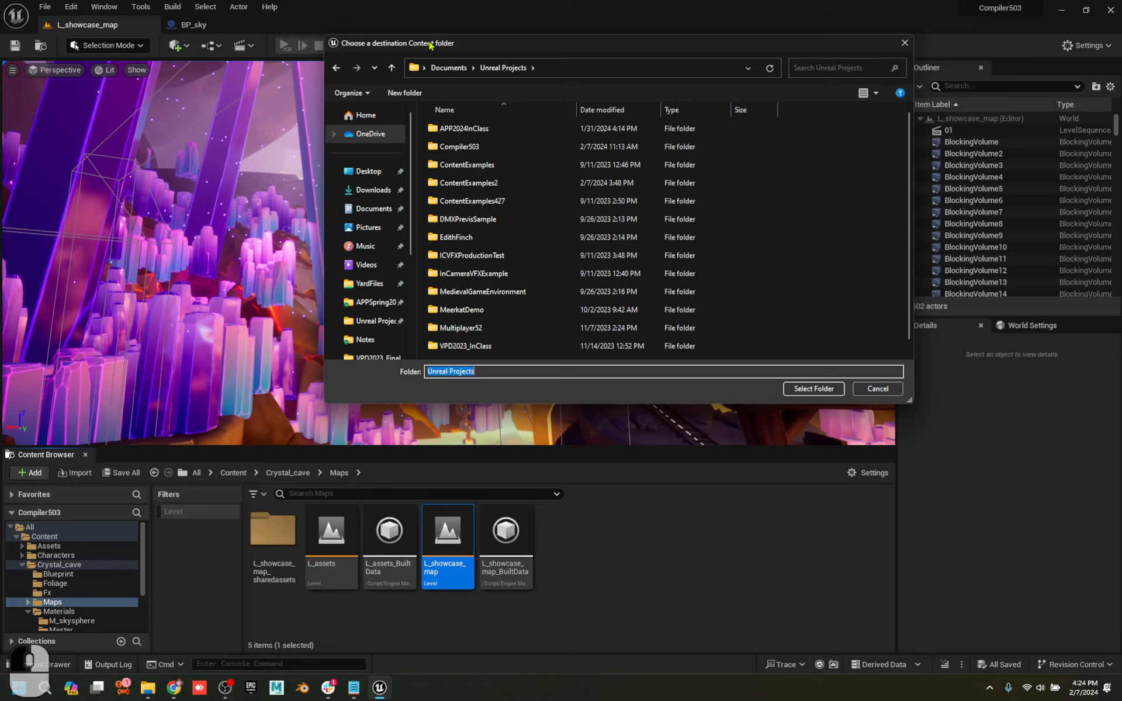
{"action": "left_click", "coordinate": [462, 129]}
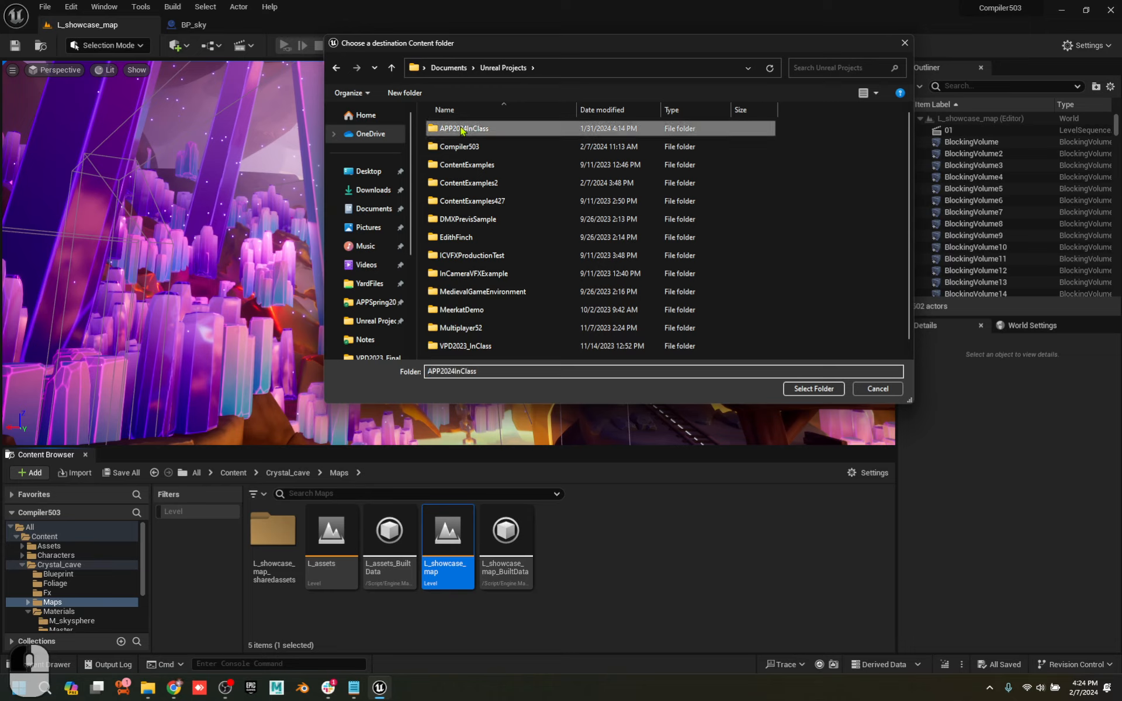
{"action": "double_click", "coordinate": [462, 129]}
{"action": "left_click", "coordinate": [458, 150]}
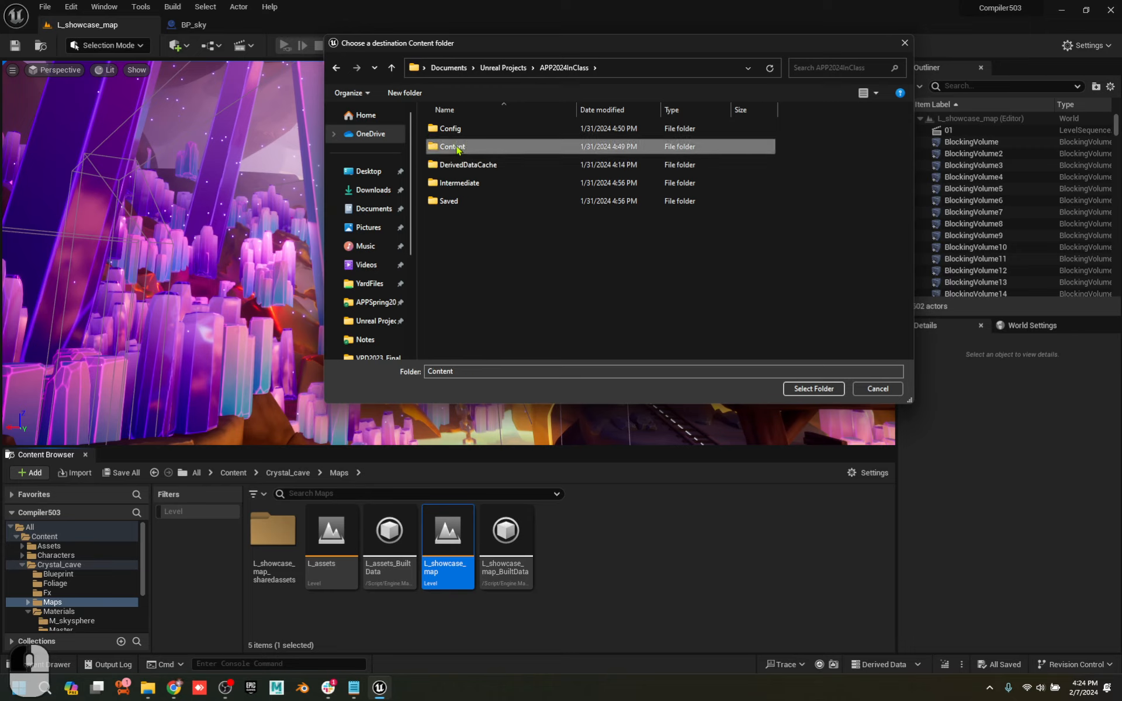
{"action": "double_click", "coordinate": [458, 150]}
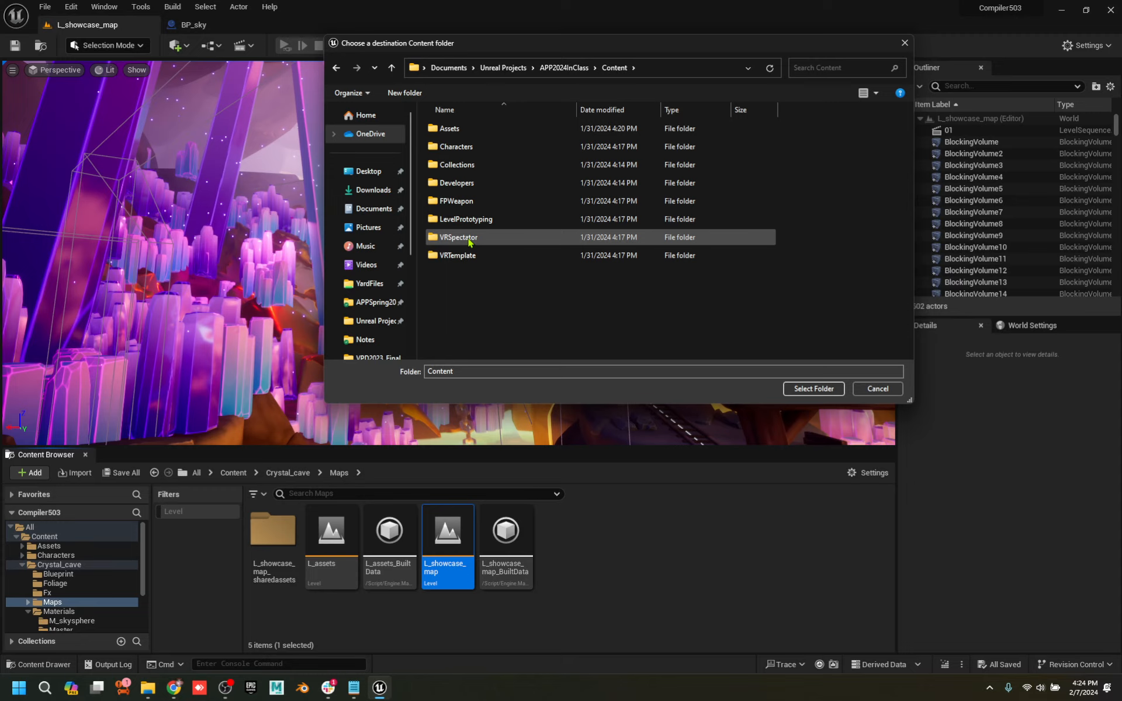
{"action": "left_click", "coordinate": [573, 69]}
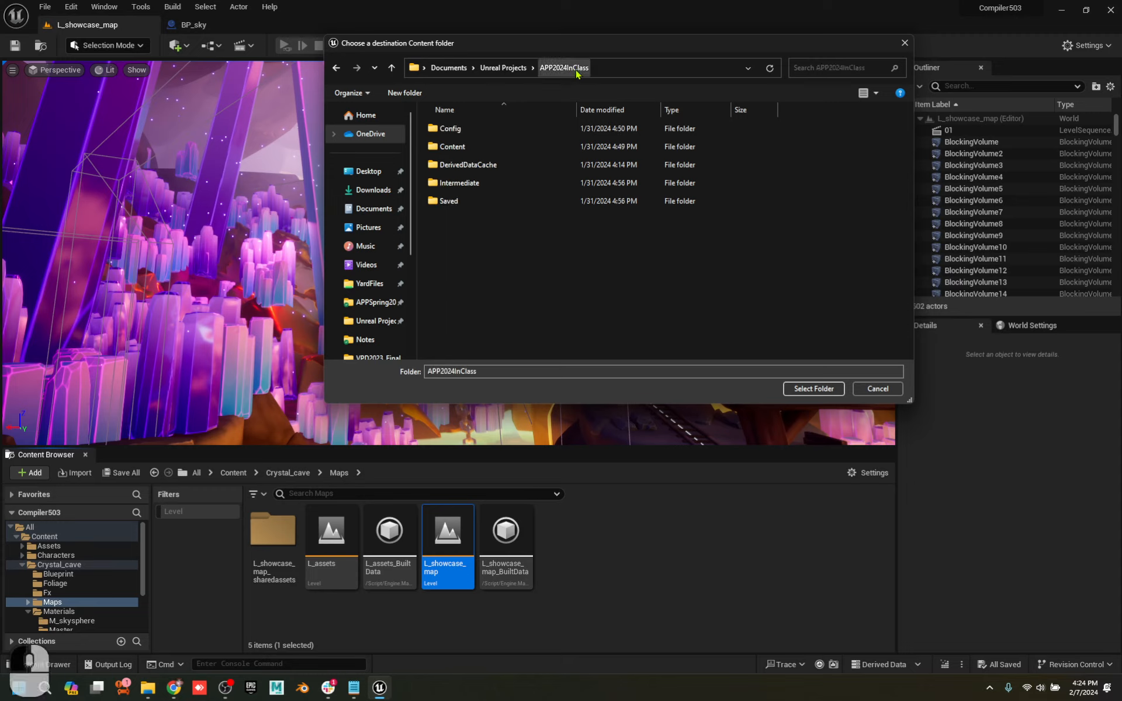
{"action": "left_click", "coordinate": [451, 150]}
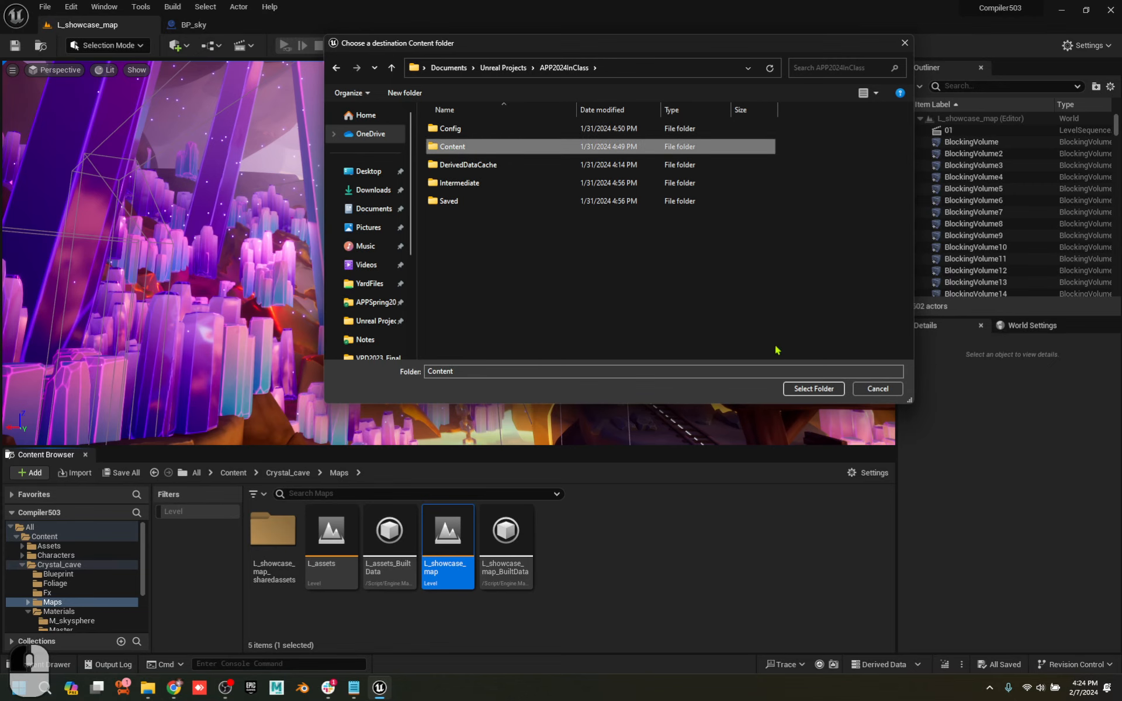
{"action": "left_click", "coordinate": [815, 388]}
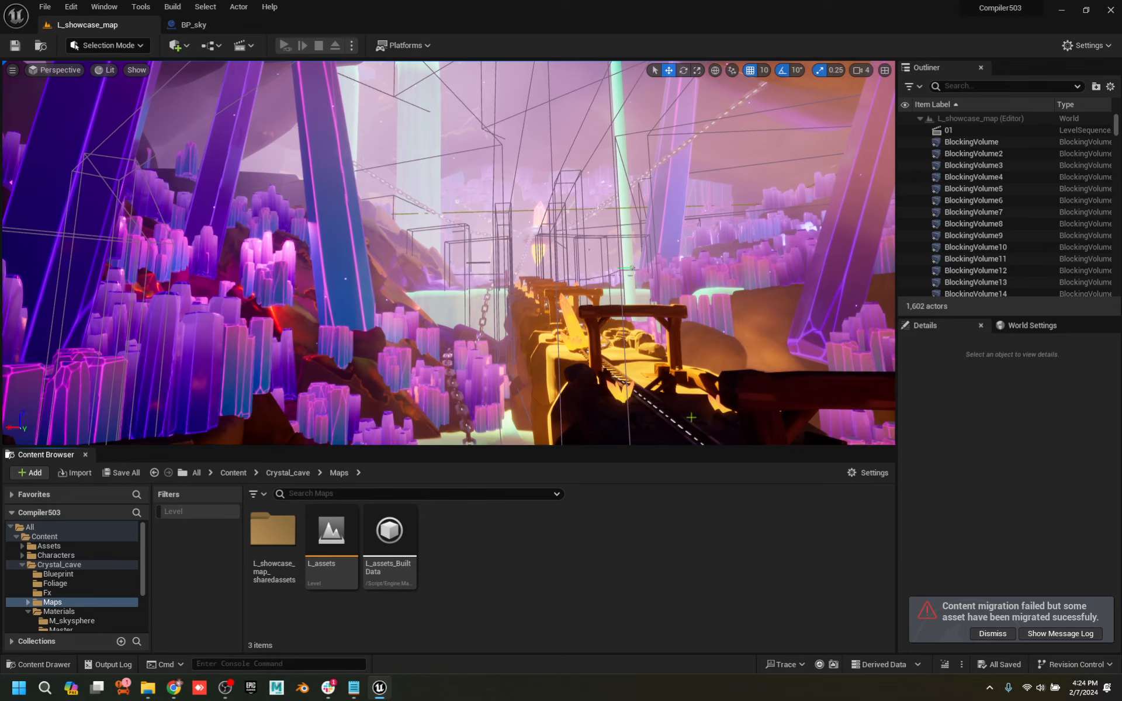
Read the migration error in the message log and close the log
{"action": "left_click", "coordinate": [1046, 633]}
{"action": "left_click_drag", "start_coordinate": [599, 472], "coordinate": [548, 466]}
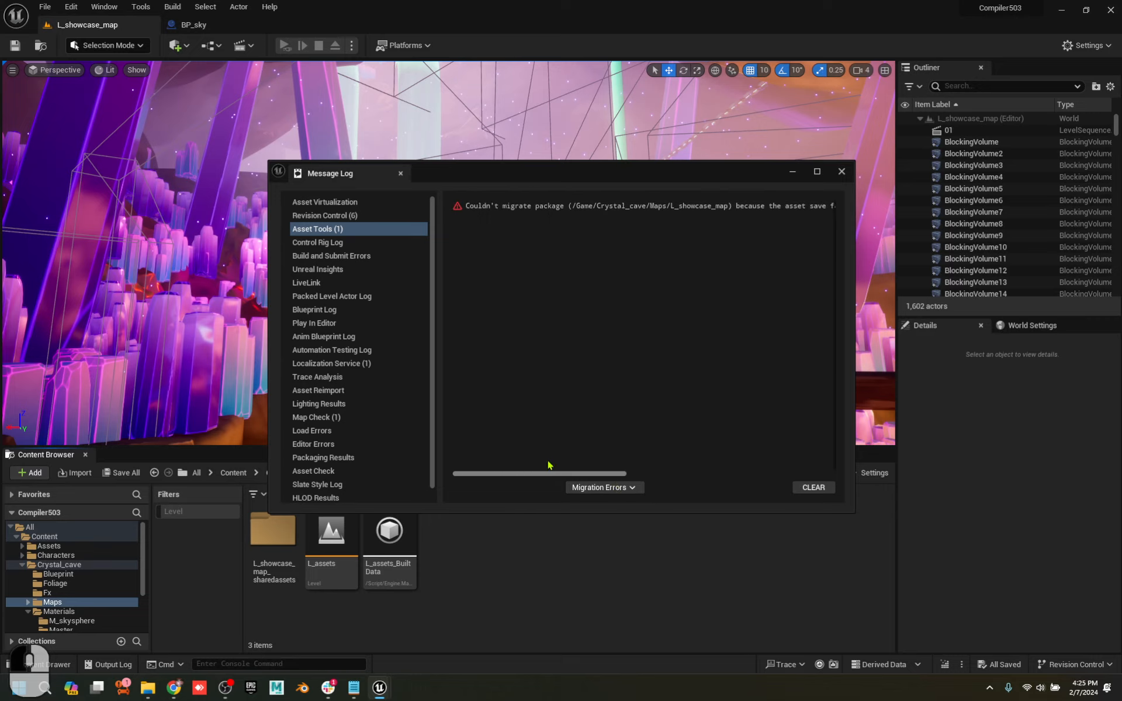
{"action": "left_click", "coordinate": [841, 171]}
Save the level and migrate L_showcase_map with its dependencies again into the APP2024InClass project's Content folder
{"action": "key", "text": "ctrl+s"}
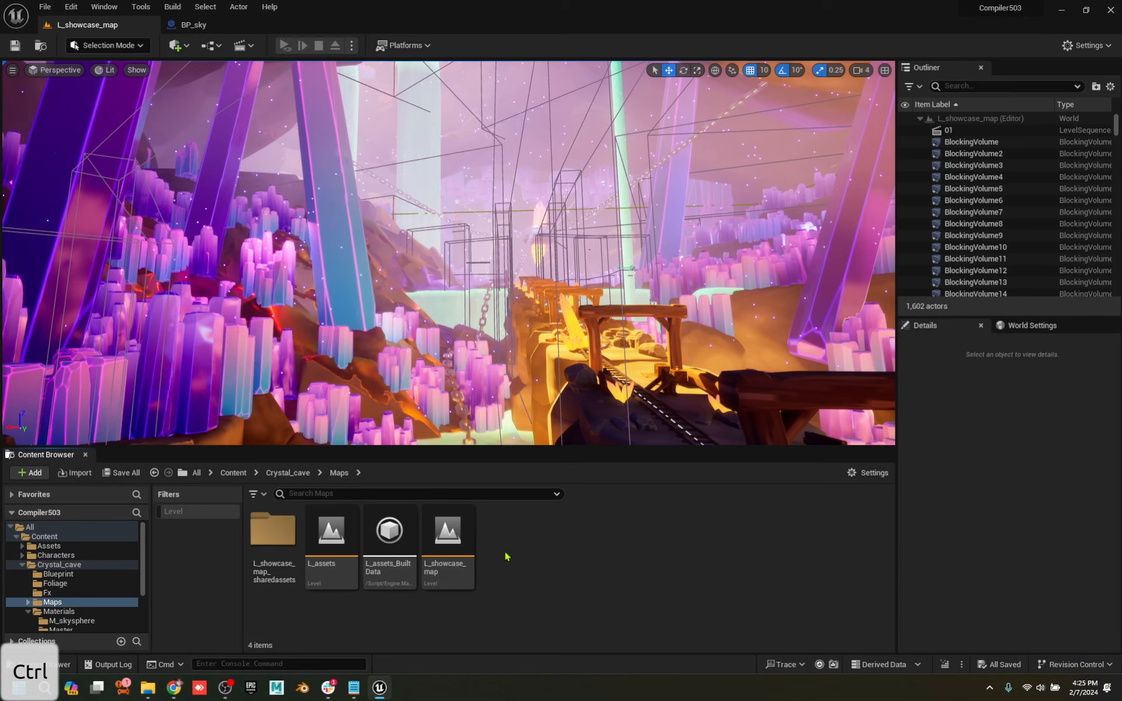
{"action": "right_click", "coordinate": [442, 542]}
{"action": "mouse_move", "coordinate": [590, 315]}
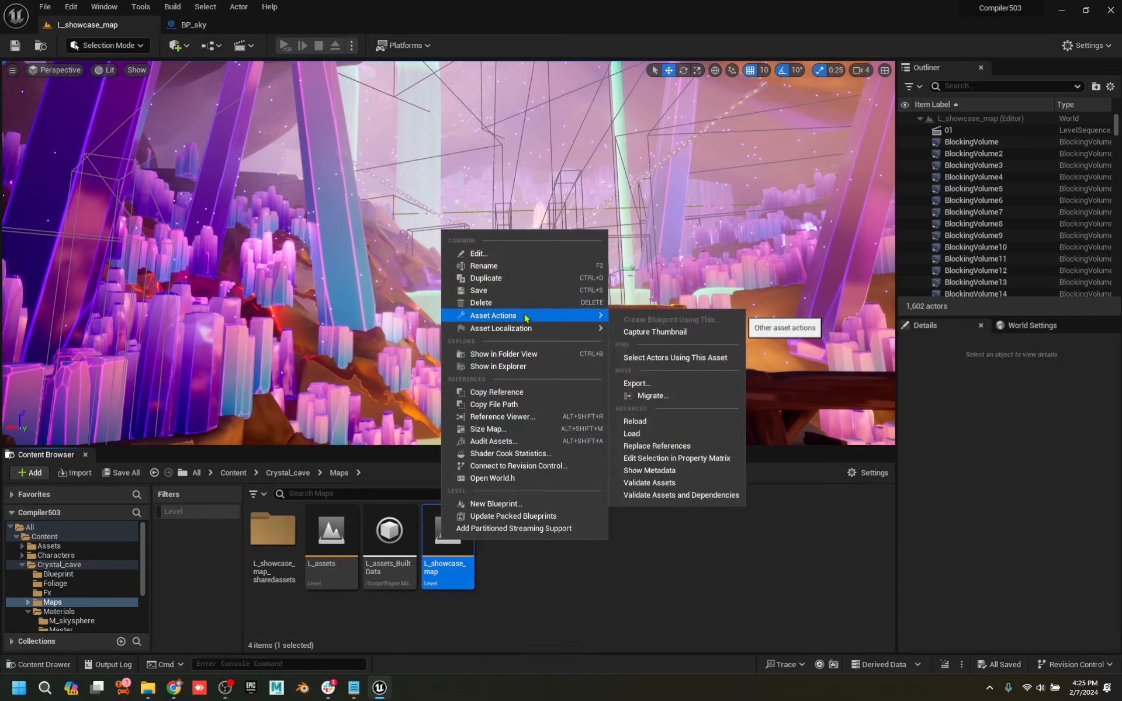
{"action": "left_click", "coordinate": [665, 403]}
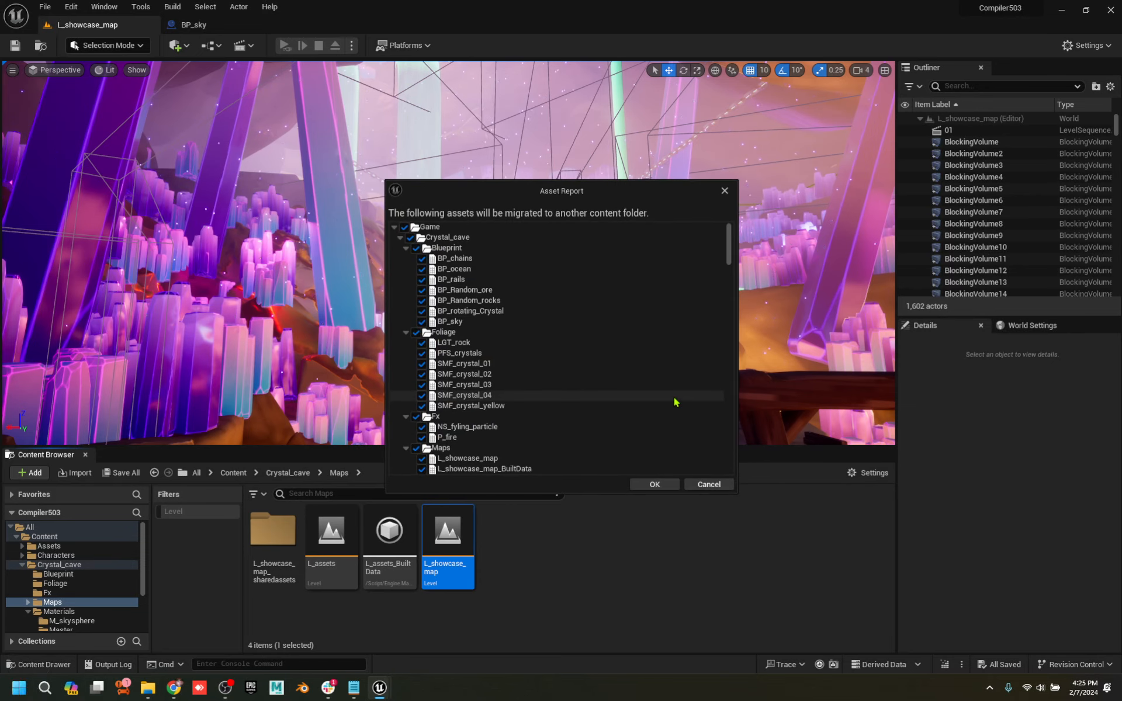
{"action": "left_click", "coordinate": [655, 484]}
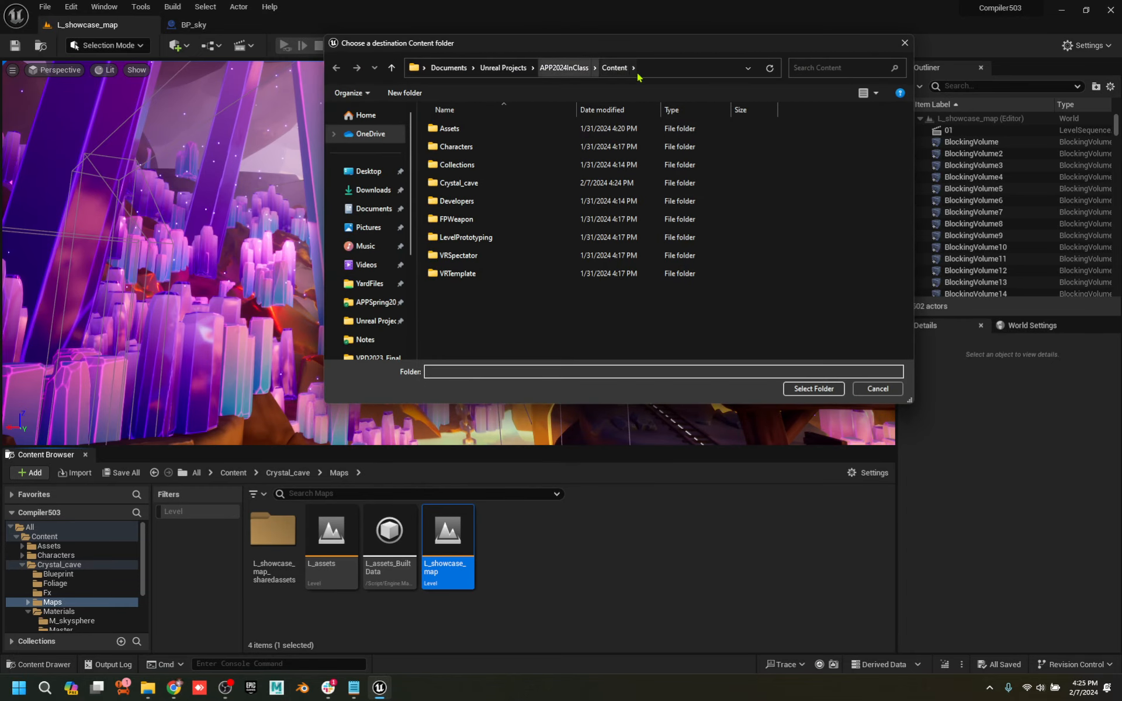
{"action": "left_click", "coordinate": [816, 390]}
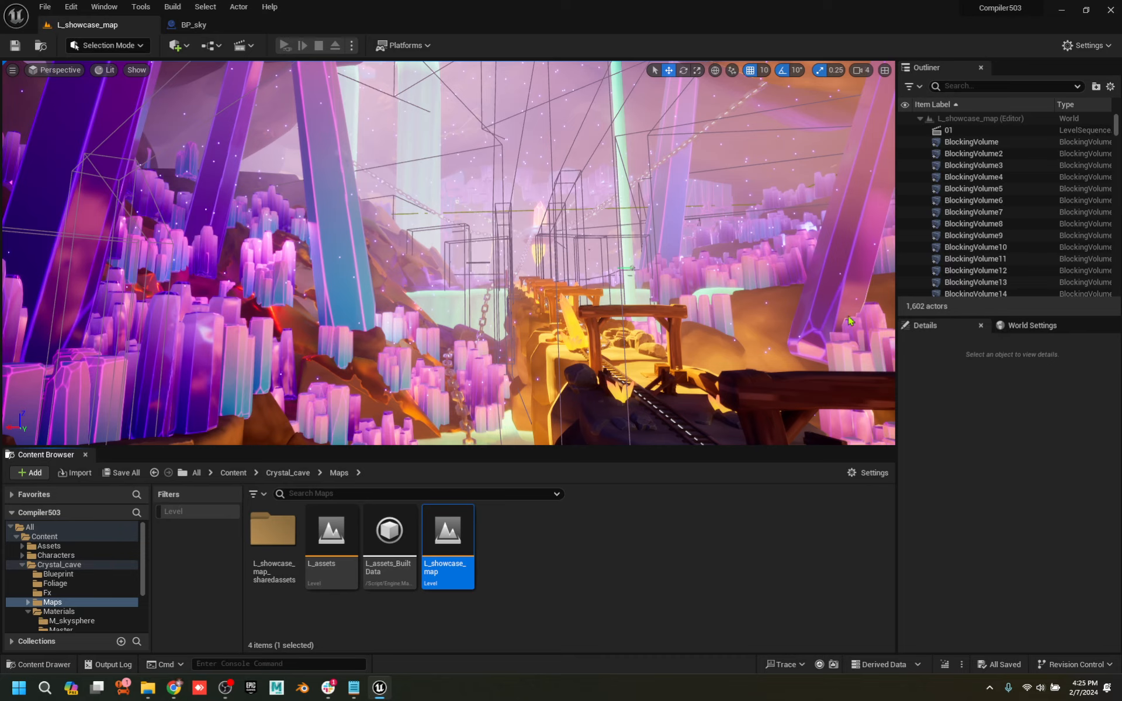
{"action": "left_click", "coordinate": [383, 691]}
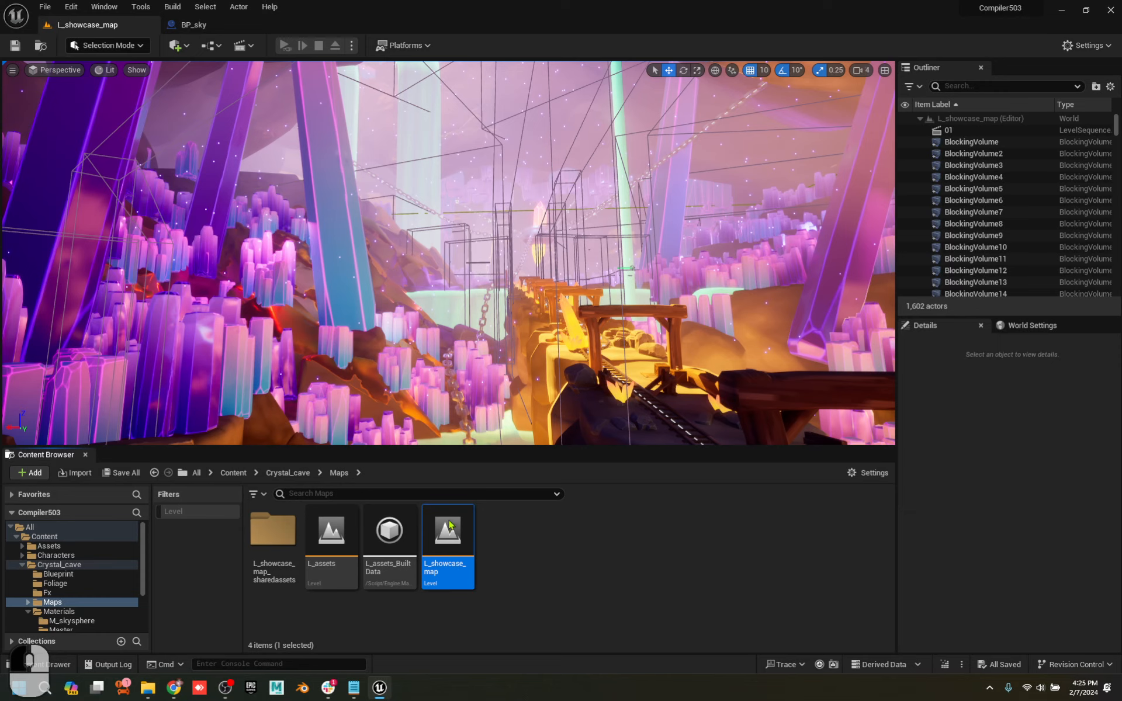
{"action": "key", "text": "alt+Tab"}
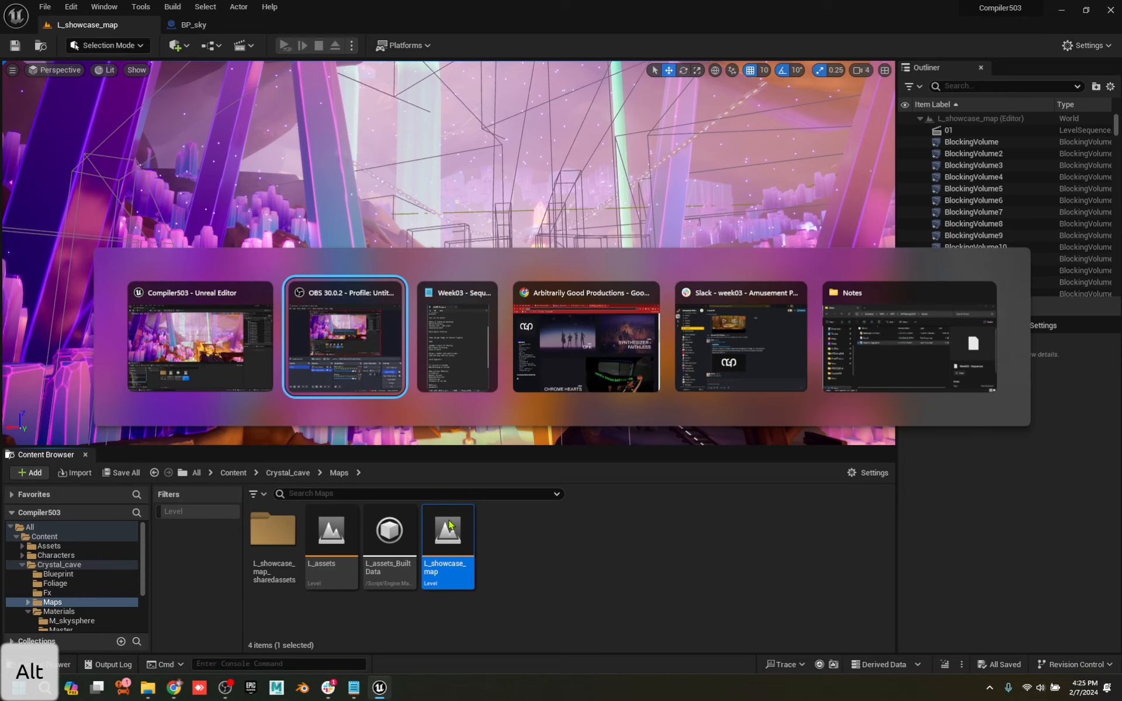
{"action": "key", "text": "alt+Tab"}
{"action": "key", "text": "alt+Tab"}
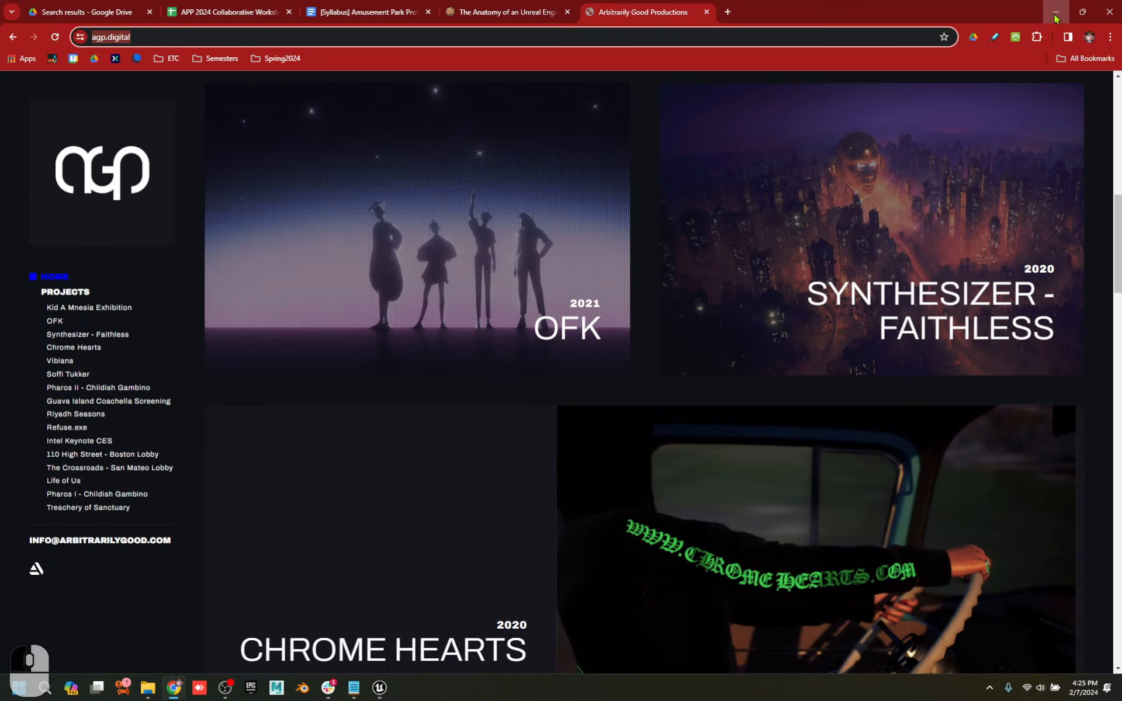
{"action": "key", "text": "alt+Tab"}
{"action": "key", "text": "alt+Tab"}
{"action": "key", "text": "alt+Tab"}
{"action": "key", "text": "alt+Tab"}
{"action": "key", "text": "alt+Tab"}
{"action": "key", "text": "alt+Tab"}
{"action": "key", "text": "alt+Tab"}
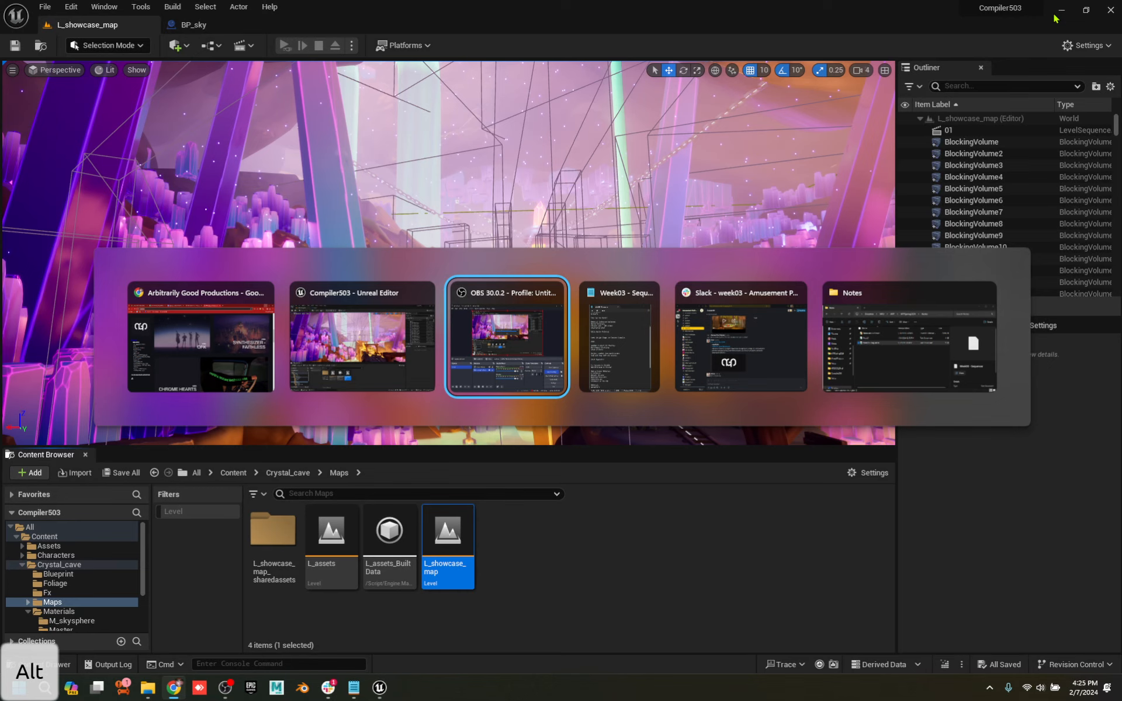
{"action": "key", "text": "alt+Tab"}
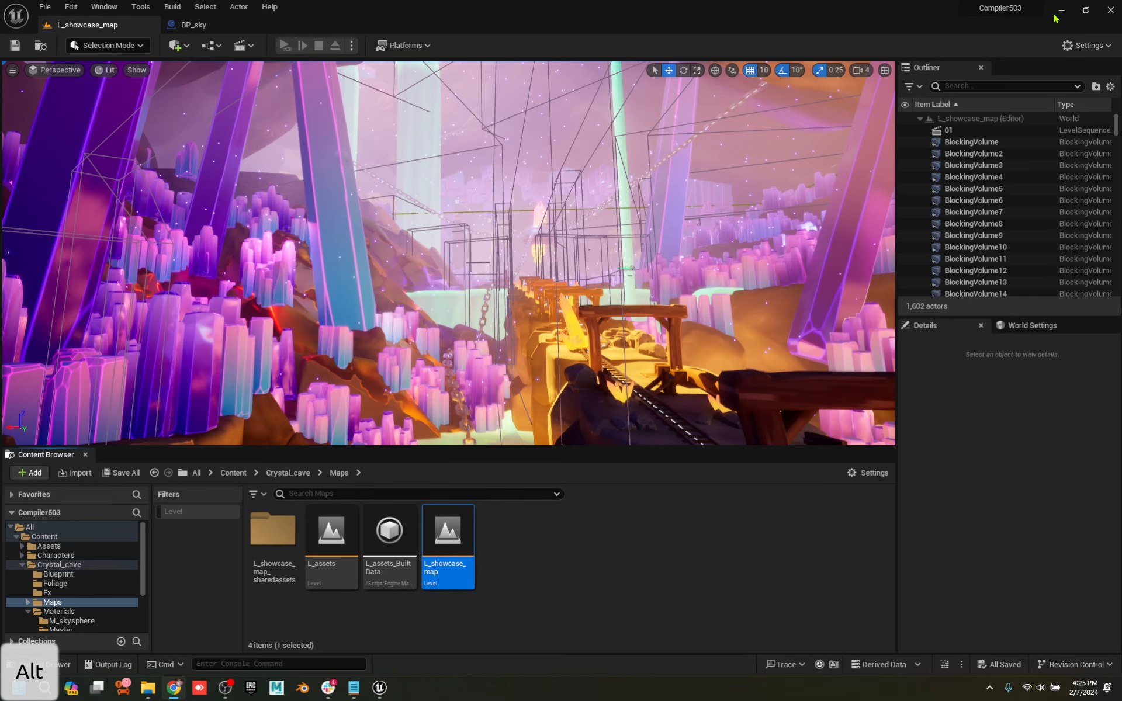
{"action": "left_click", "coordinate": [445, 528]}
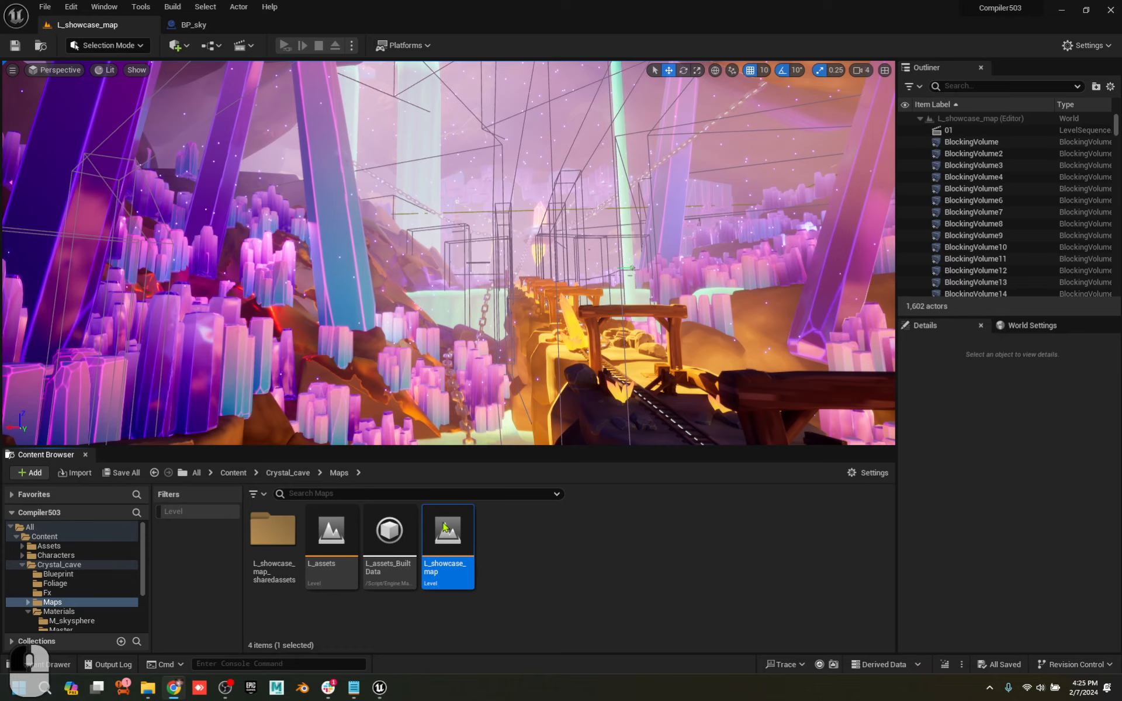
Close the Compiler503 project by ending the UnrealEditor task in Task Manager, and close Task Manager
{"action": "left_click", "coordinate": [1112, 9]}
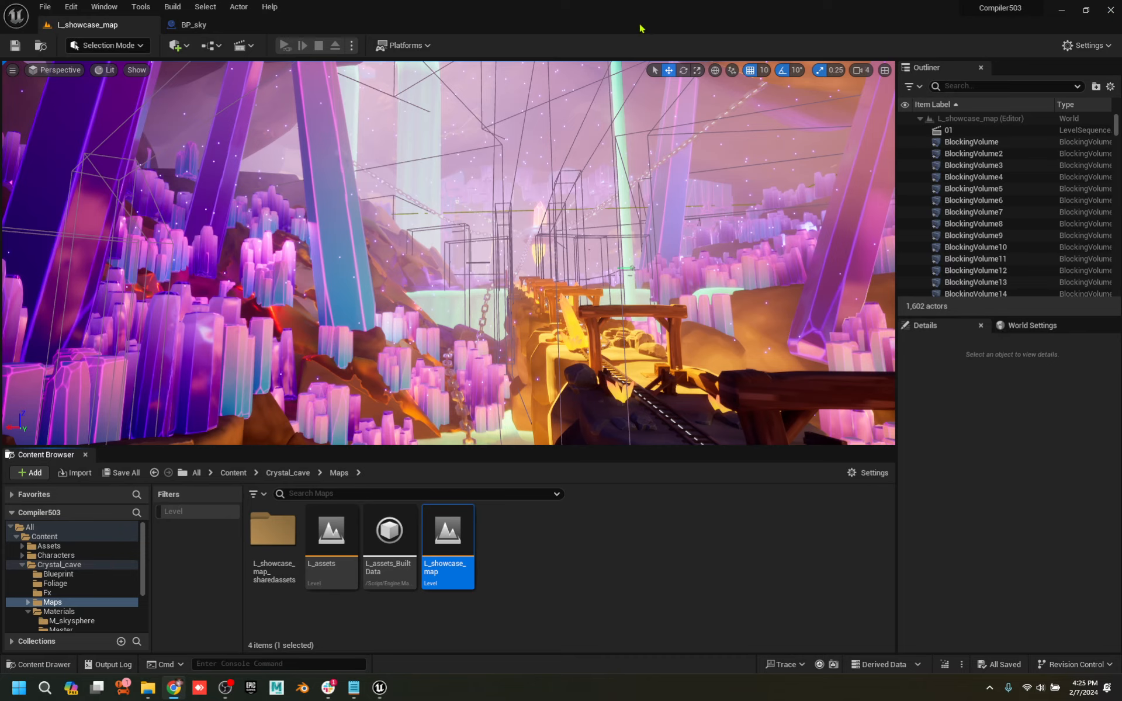
{"action": "key", "text": "ctrl+shift+Escape"}
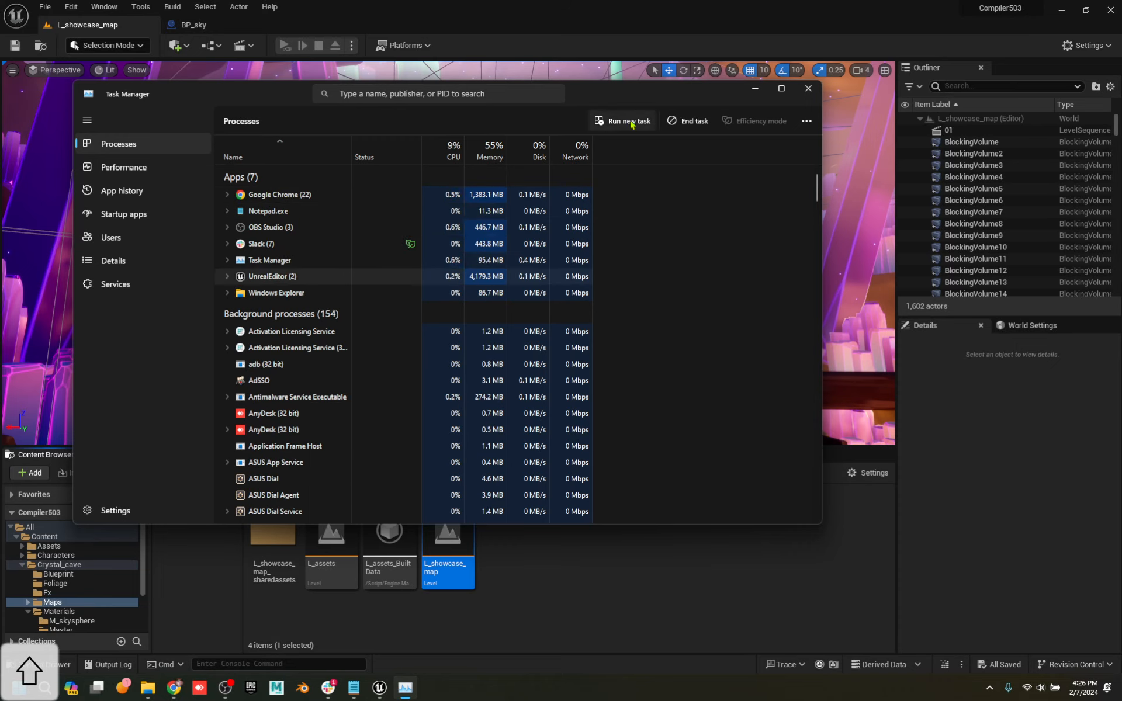
{"action": "left_click", "coordinate": [698, 124]}
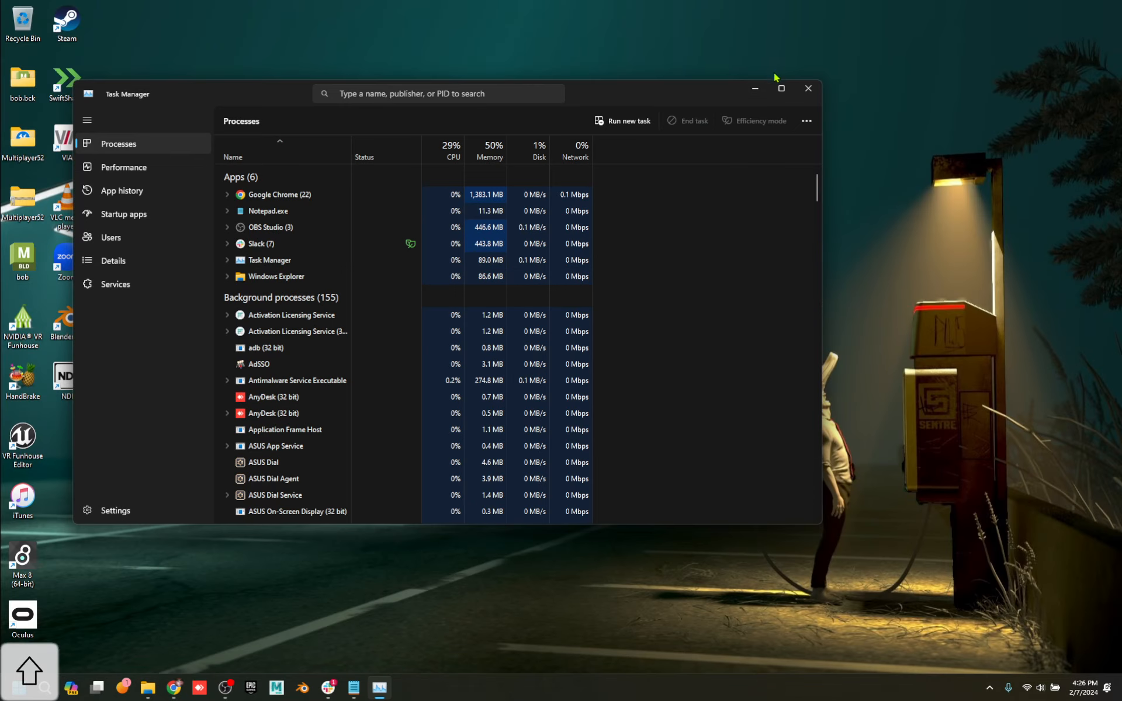
{"action": "left_click", "coordinate": [808, 88]}
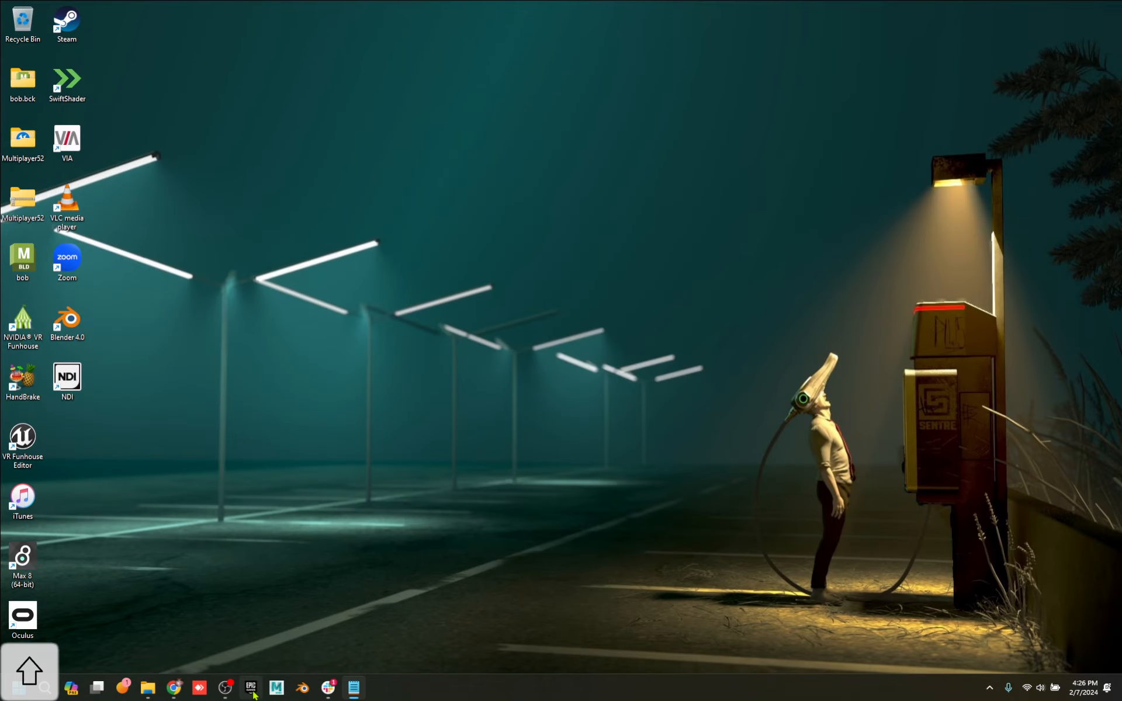
Switch to the Epic Games Launcher and open the APP2024InClass project from the Unreal Engine library
{"action": "left_click", "coordinate": [251, 688]}
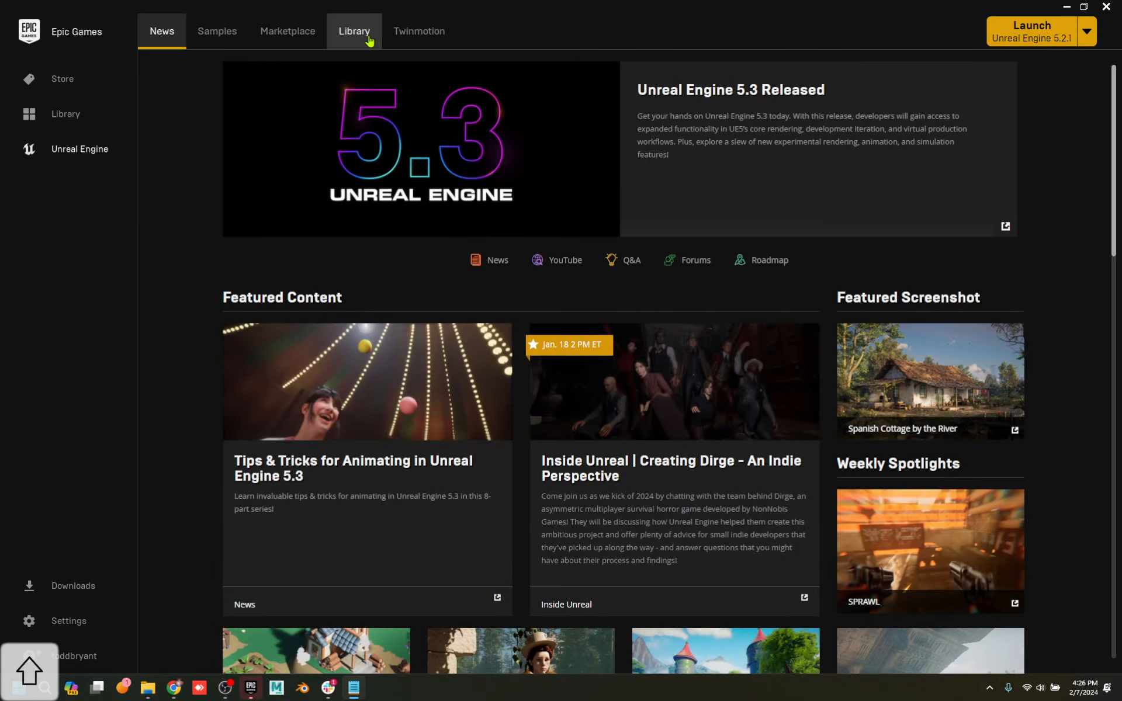
{"action": "left_click", "coordinate": [358, 34]}
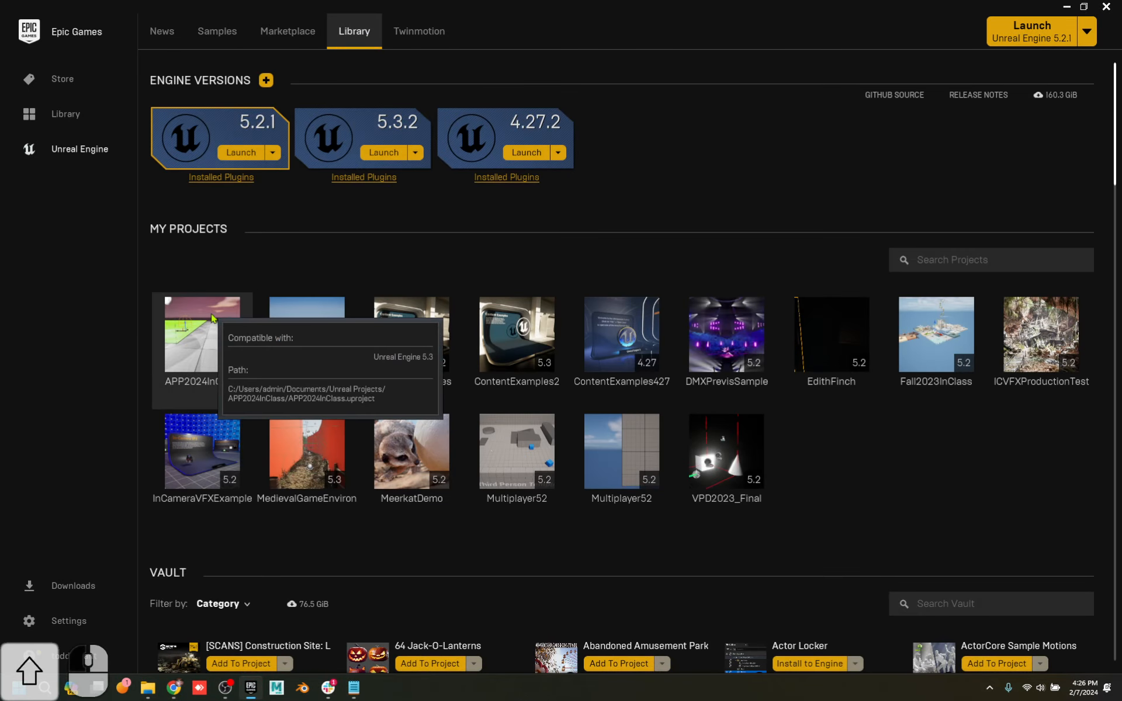
{"action": "double_click", "coordinate": [214, 319]}
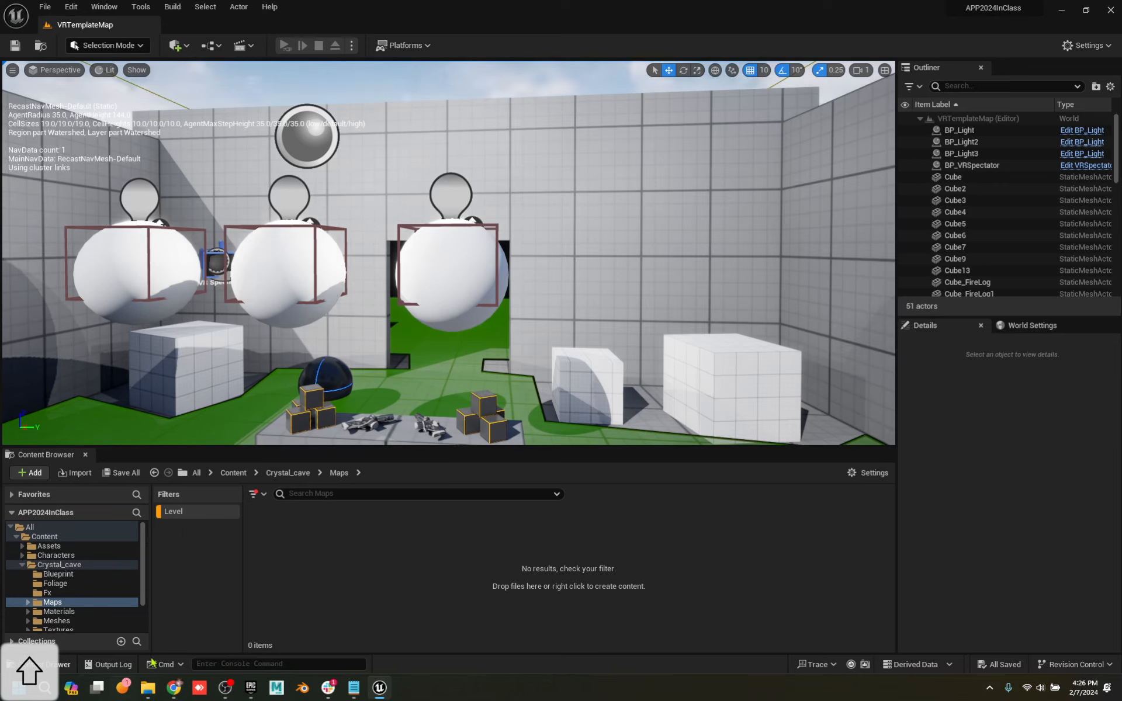
Check the Crystal_cave and Content folders for the migrated level and reopen the Compiler503 project from the Epic Games Launcher library
{"action": "left_click", "coordinate": [276, 475]}
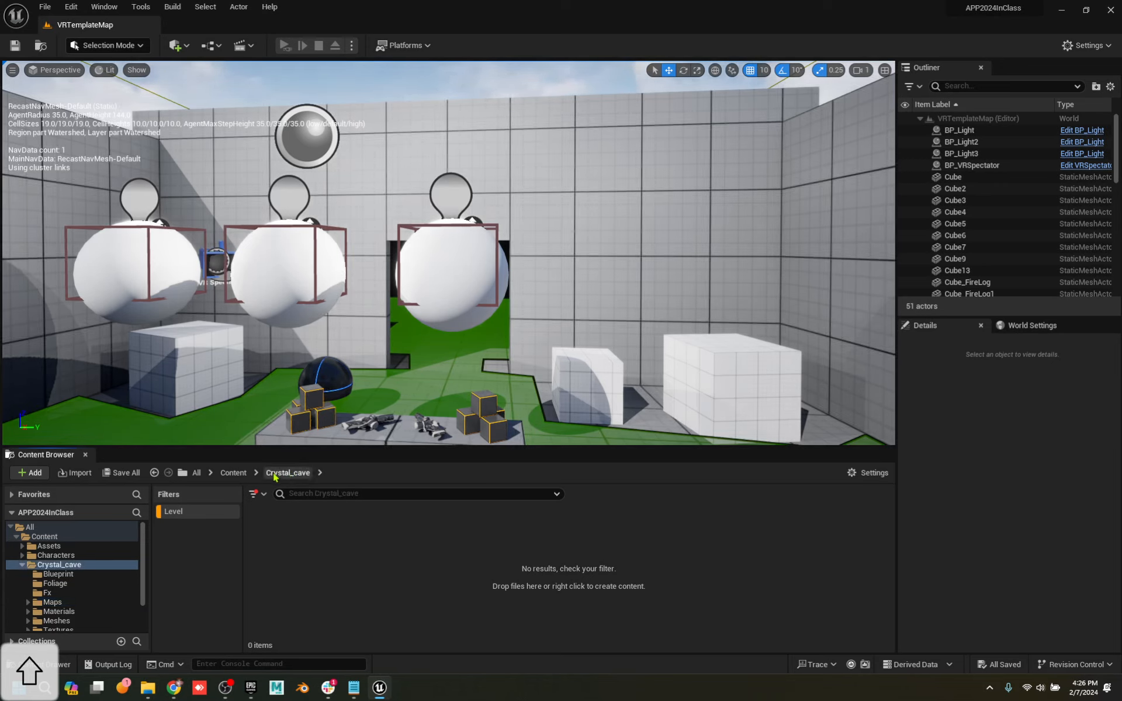
{"action": "left_click", "coordinate": [233, 473]}
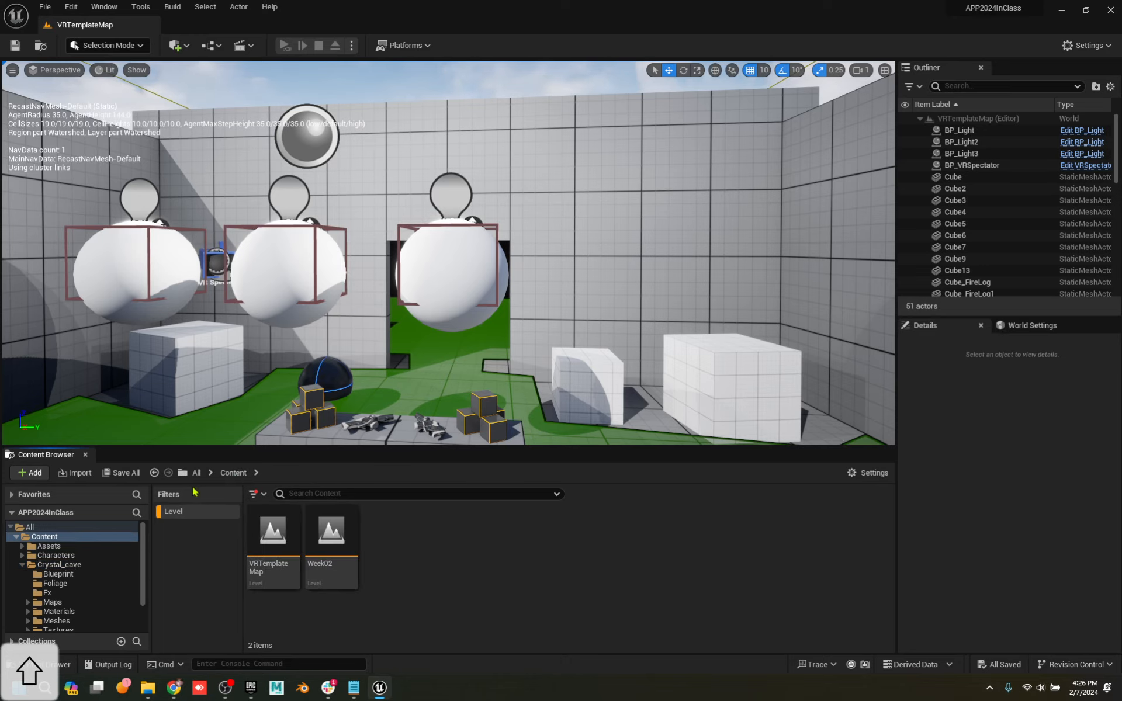
{"action": "left_click", "coordinate": [1064, 12]}
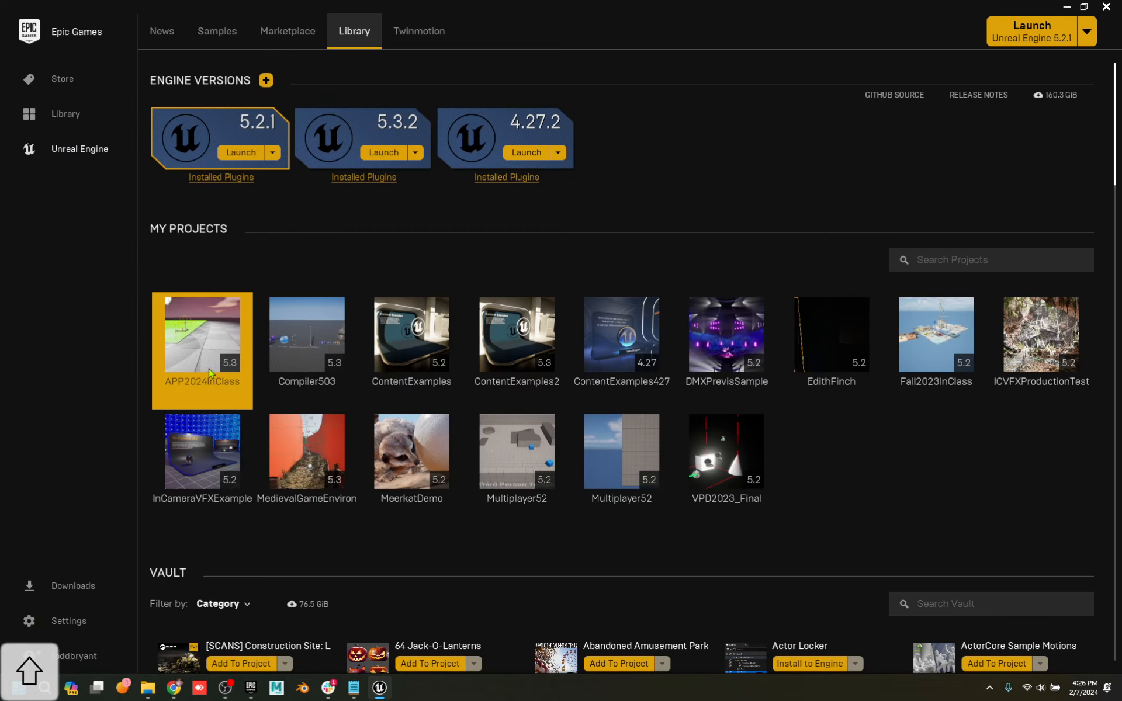
{"action": "double_click", "coordinate": [296, 349]}
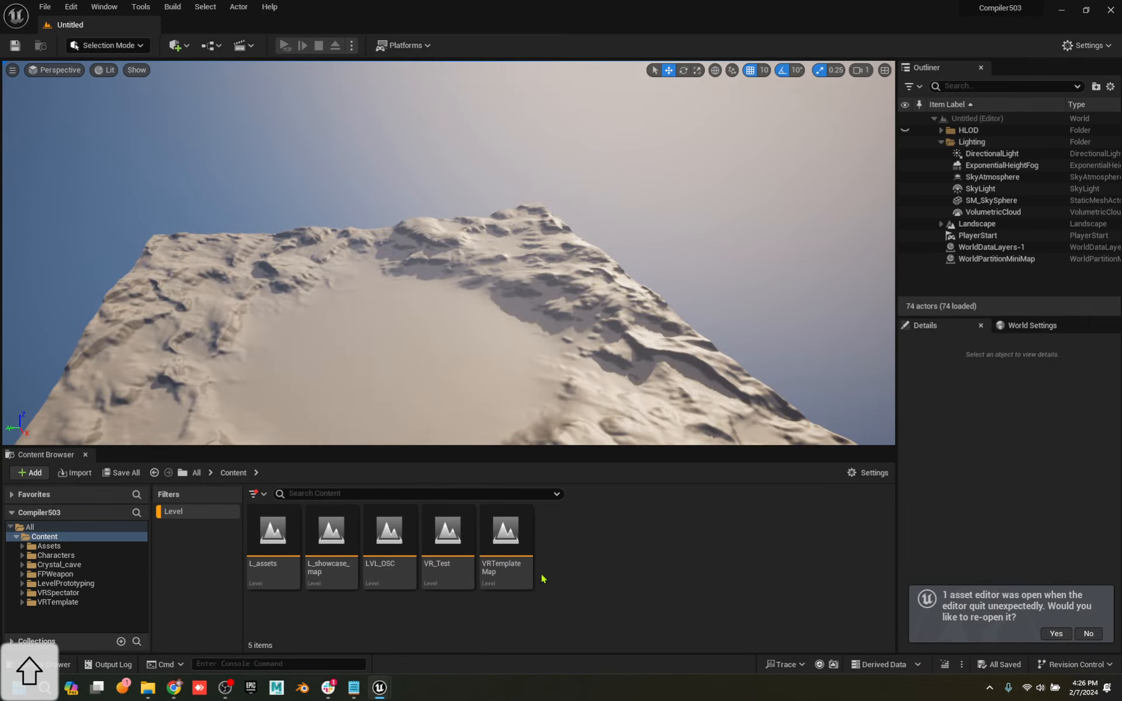
Migrate L_showcase_map from Crystal_cave with its dependencies into Compiler503's Content folder, overwriting all existing assets
{"action": "left_click", "coordinate": [64, 565]}
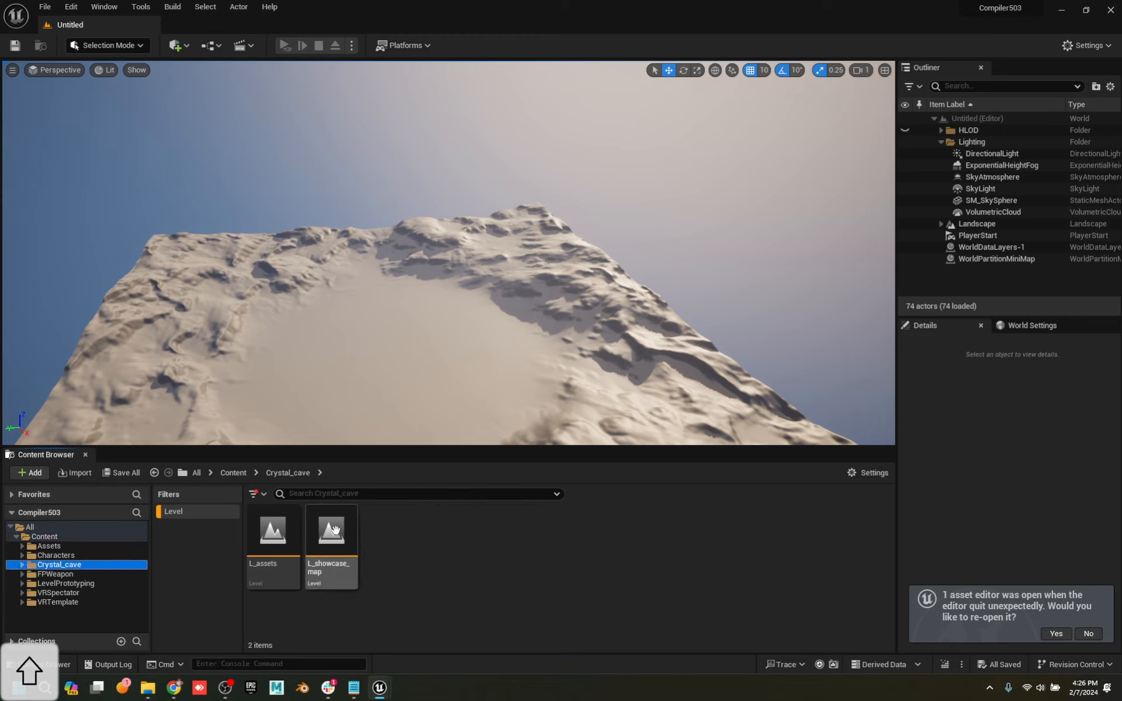
{"action": "right_click", "coordinate": [335, 529]}
{"action": "mouse_move", "coordinate": [439, 307]}
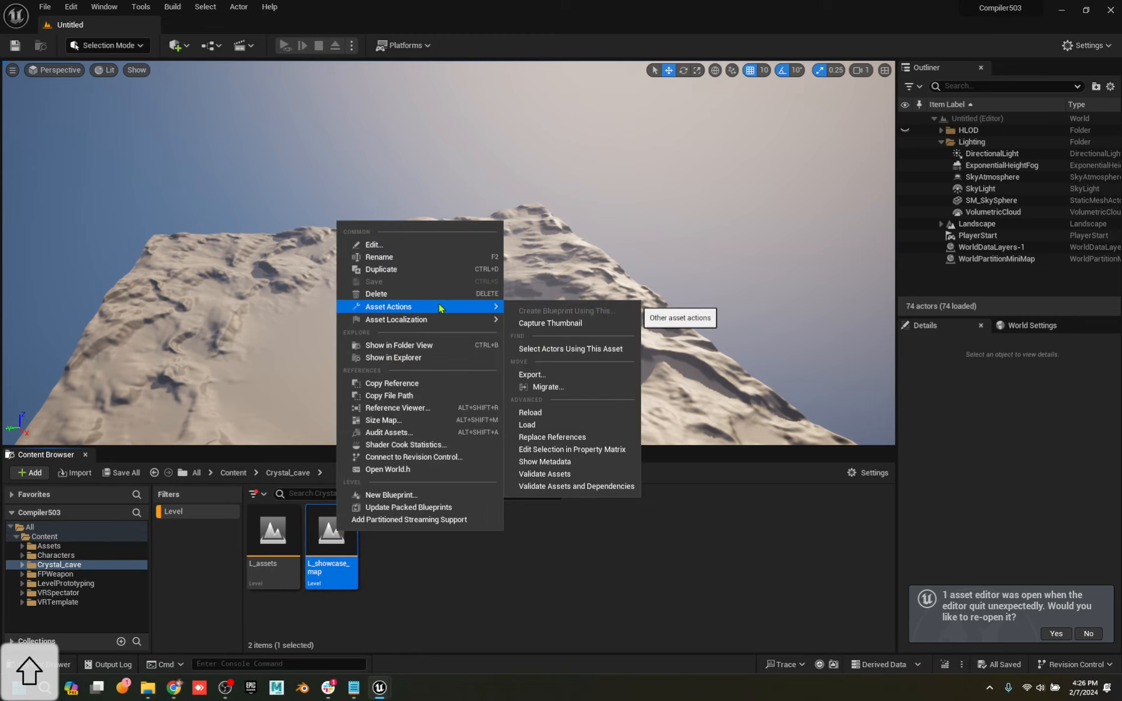
{"action": "left_click", "coordinate": [544, 387]}
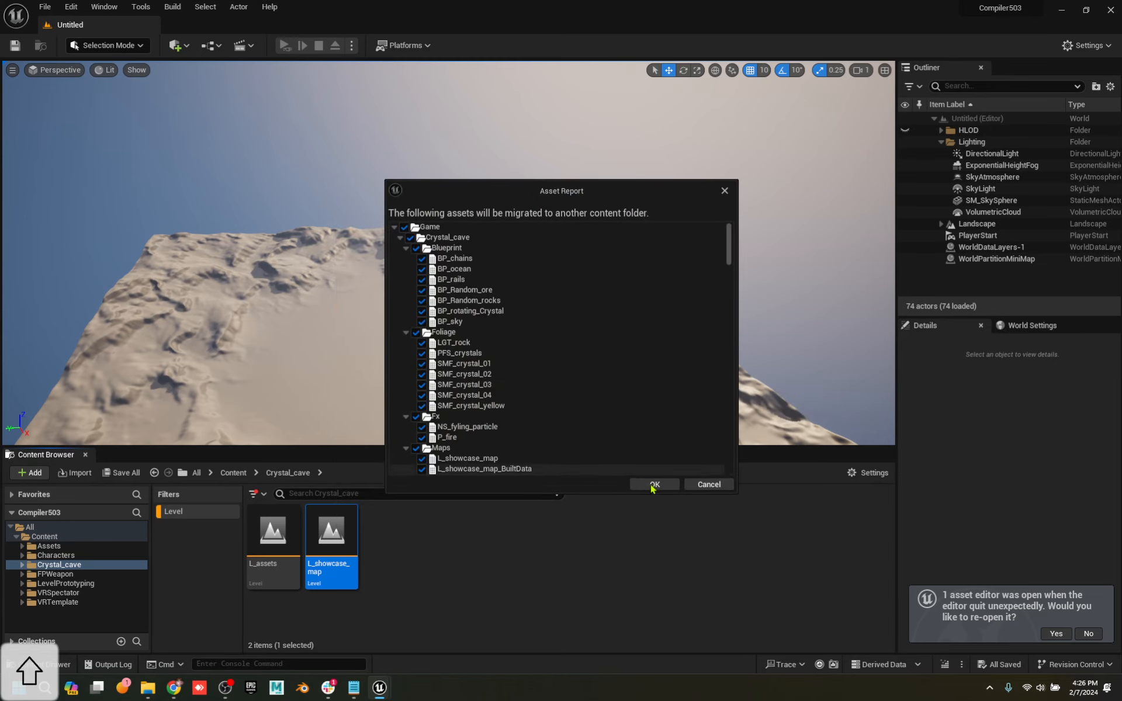
{"action": "left_click", "coordinate": [654, 484]}
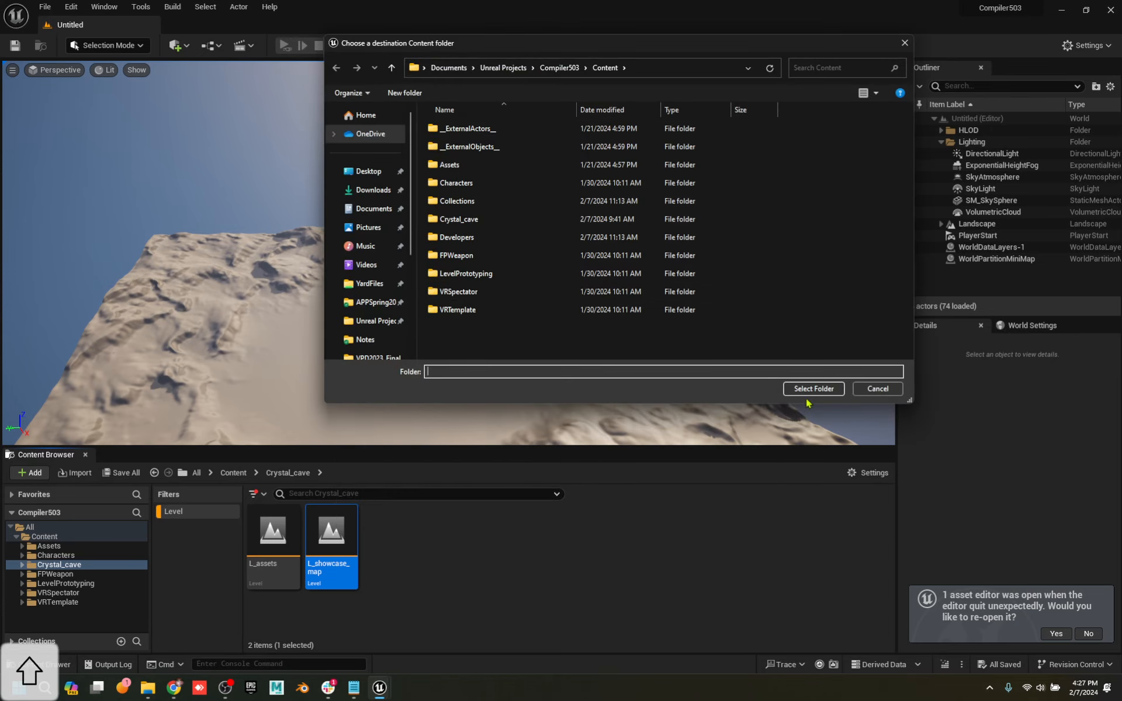
{"action": "left_click", "coordinate": [606, 68]}
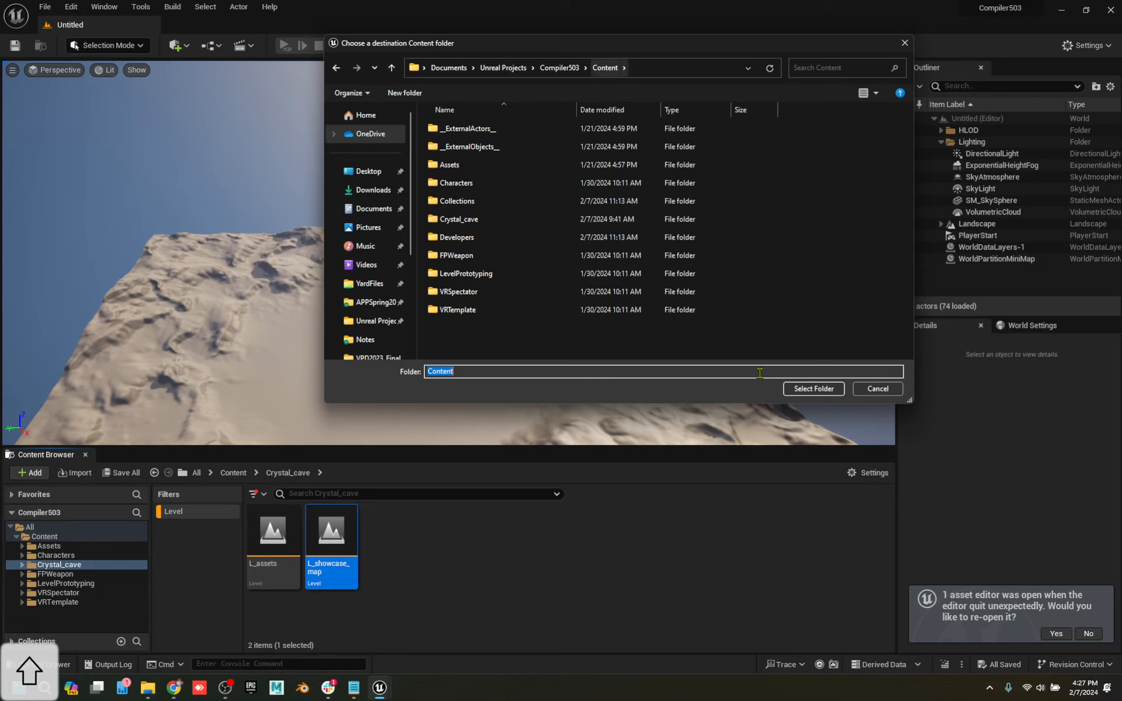
{"action": "left_click", "coordinate": [824, 390]}
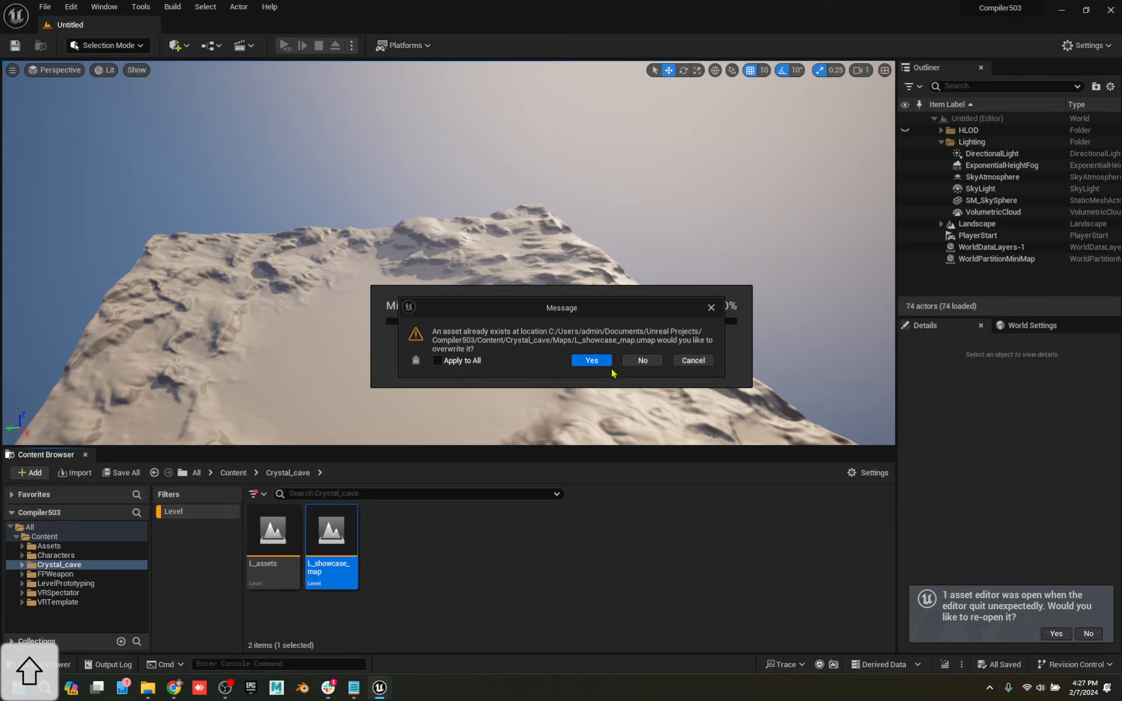
{"action": "left_click", "coordinate": [486, 361]}
{"action": "left_click", "coordinate": [592, 360]}
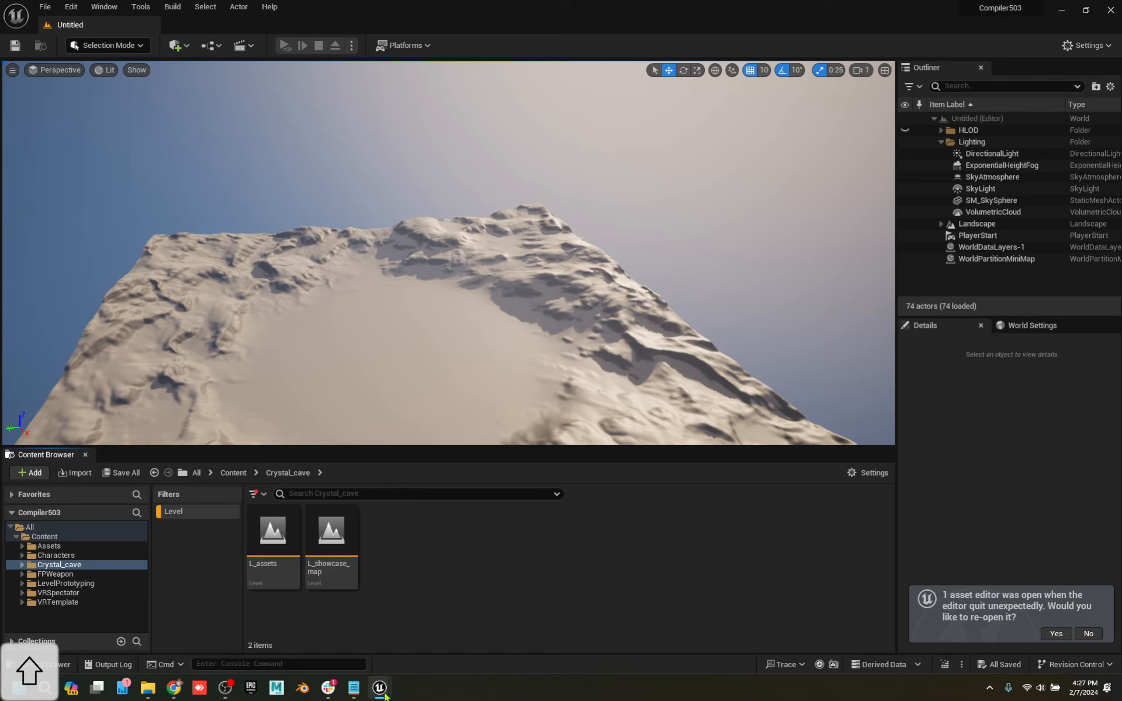
Switch to the APP2024InClass project and inspect Crystal_cave and its Maps folder without the Level filter
{"action": "mouse_move", "coordinate": [385, 695]}
{"action": "left_click", "coordinate": [318, 631]}
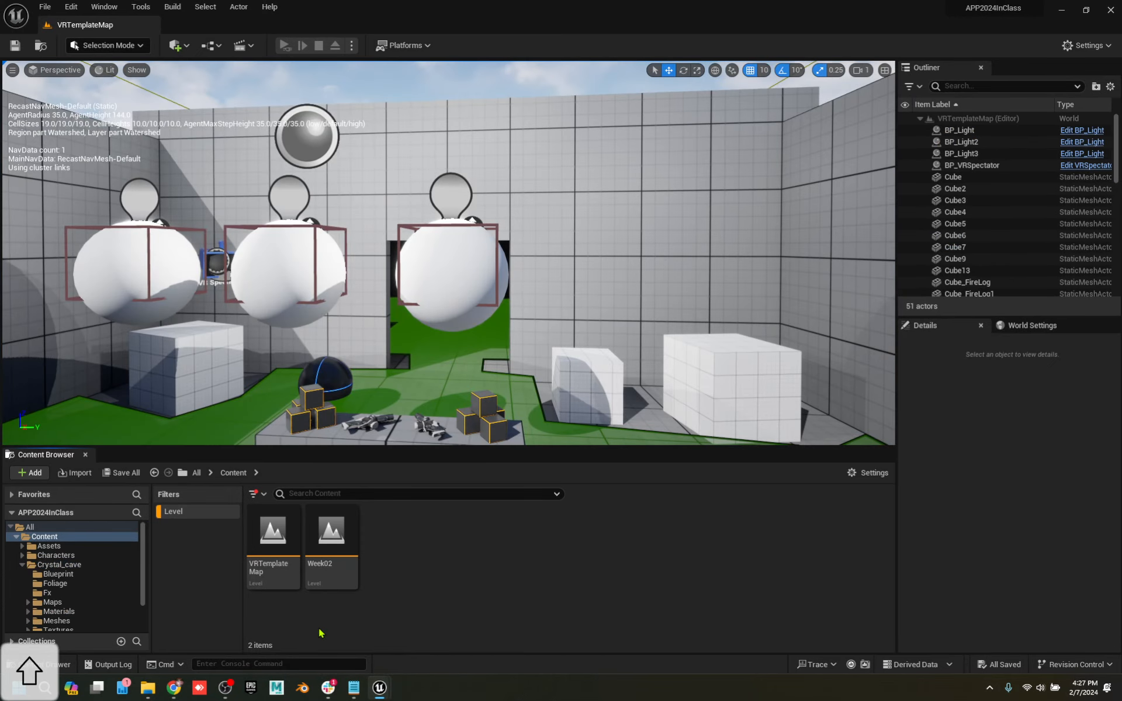
{"action": "left_click", "coordinate": [49, 546]}
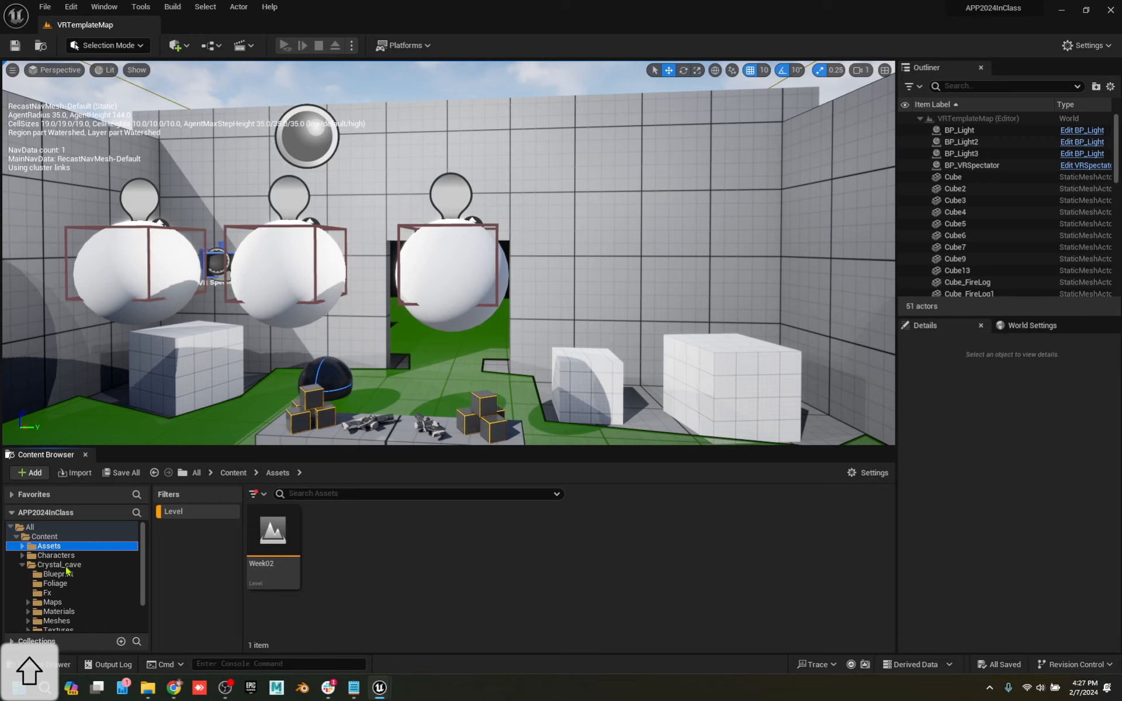
{"action": "left_click", "coordinate": [63, 565]}
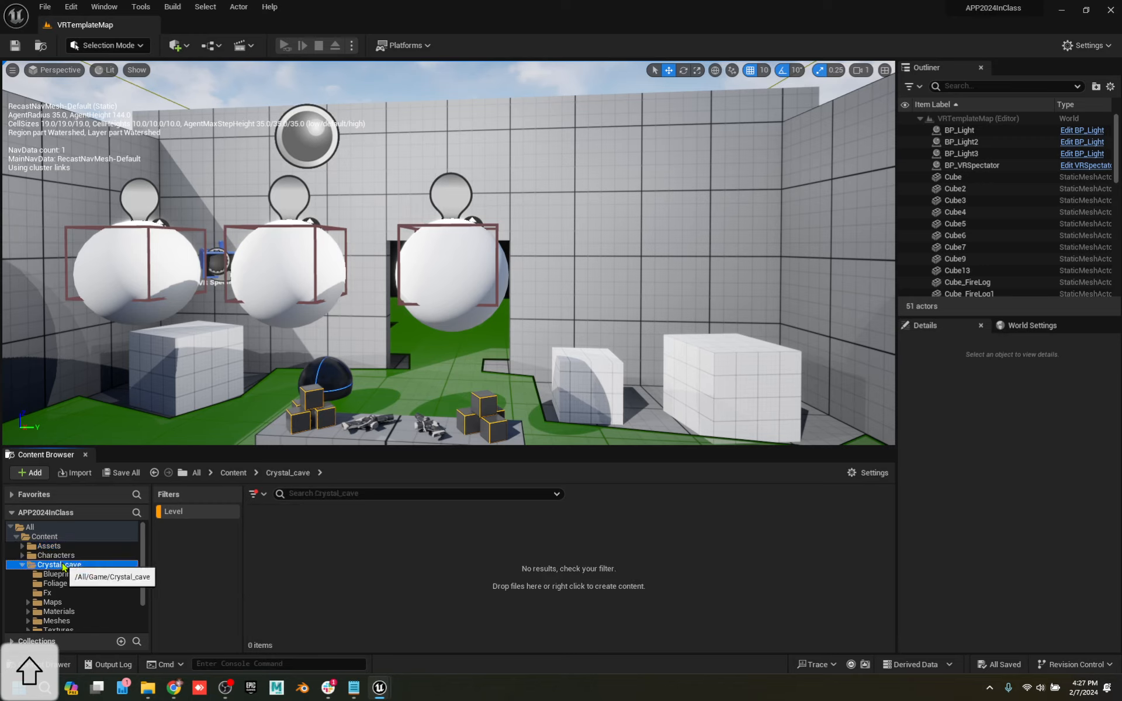
{"action": "left_click", "coordinate": [205, 513]}
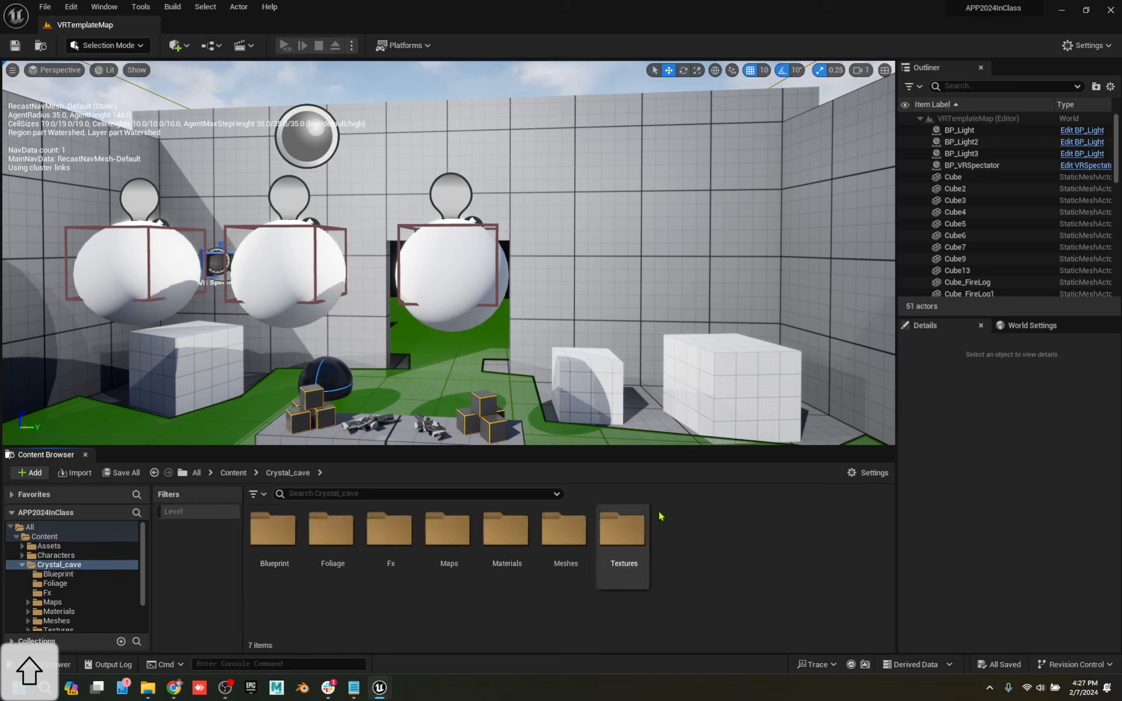
{"action": "double_click", "coordinate": [446, 533]}
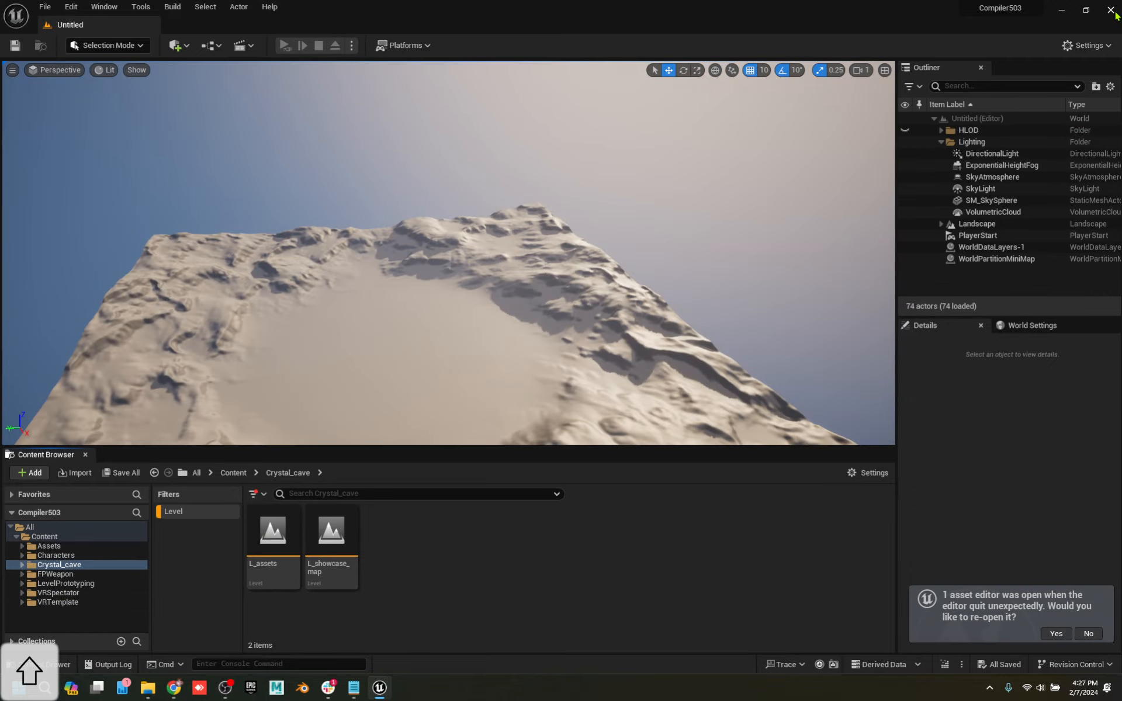
Close the Compiler503 project and open the Stylized Modular Crystal Mine page in the Epic Games Launcher's Unreal Engine Marketplace
{"action": "left_click", "coordinate": [1111, 10]}
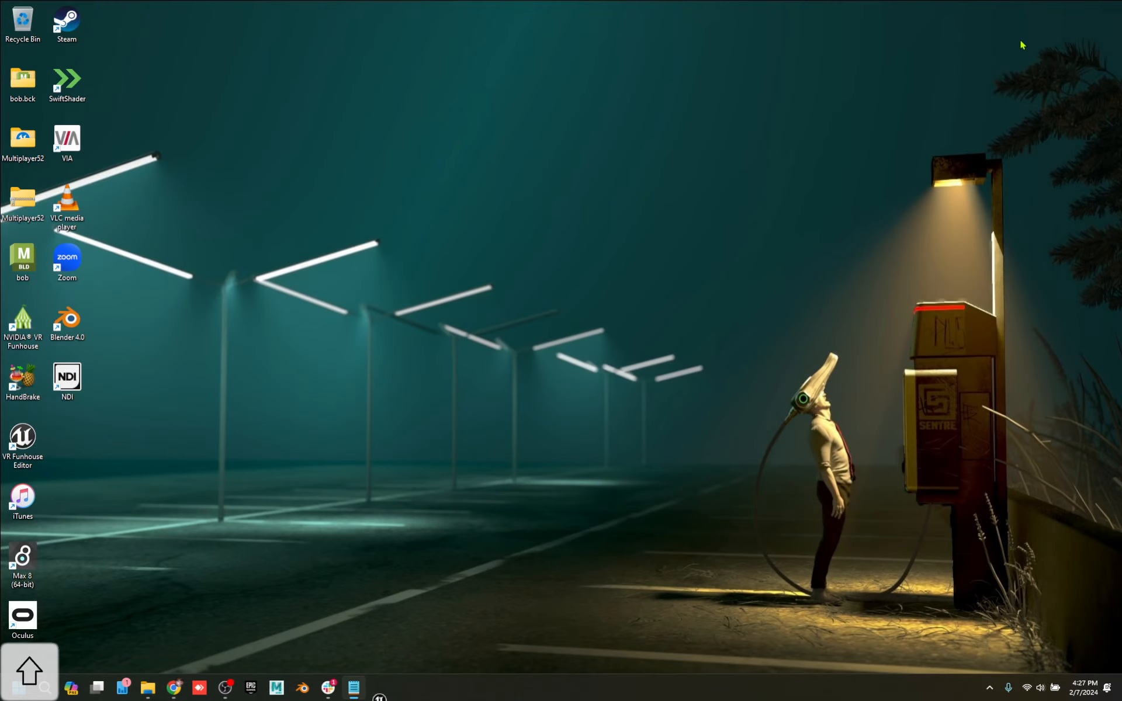
{"action": "left_click", "coordinate": [248, 694]}
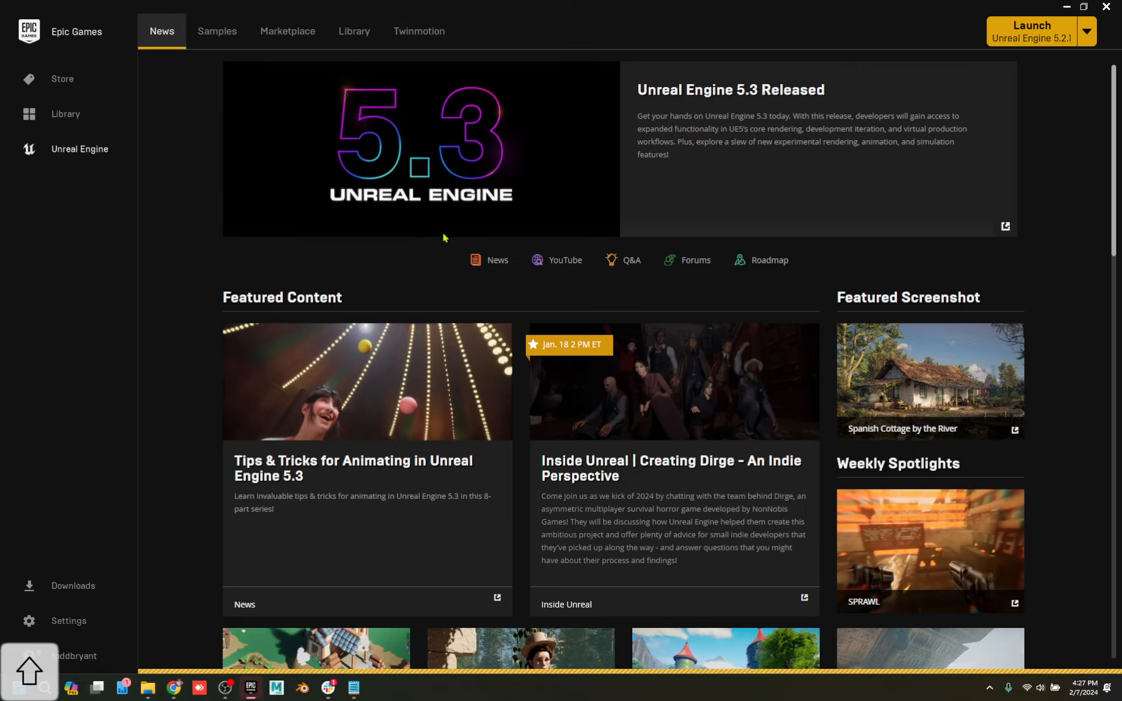
{"action": "left_click", "coordinate": [278, 30]}
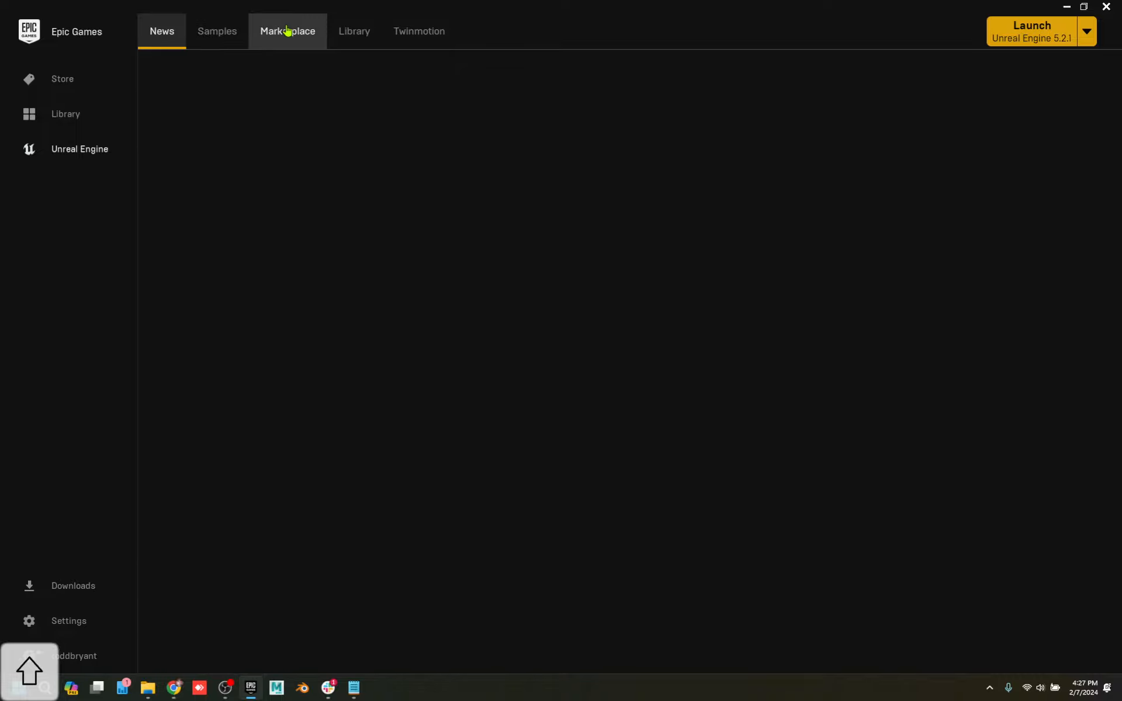
{"action": "scroll", "coordinate": [640, 414], "scroll_direction": "down", "scroll_amount": 5}
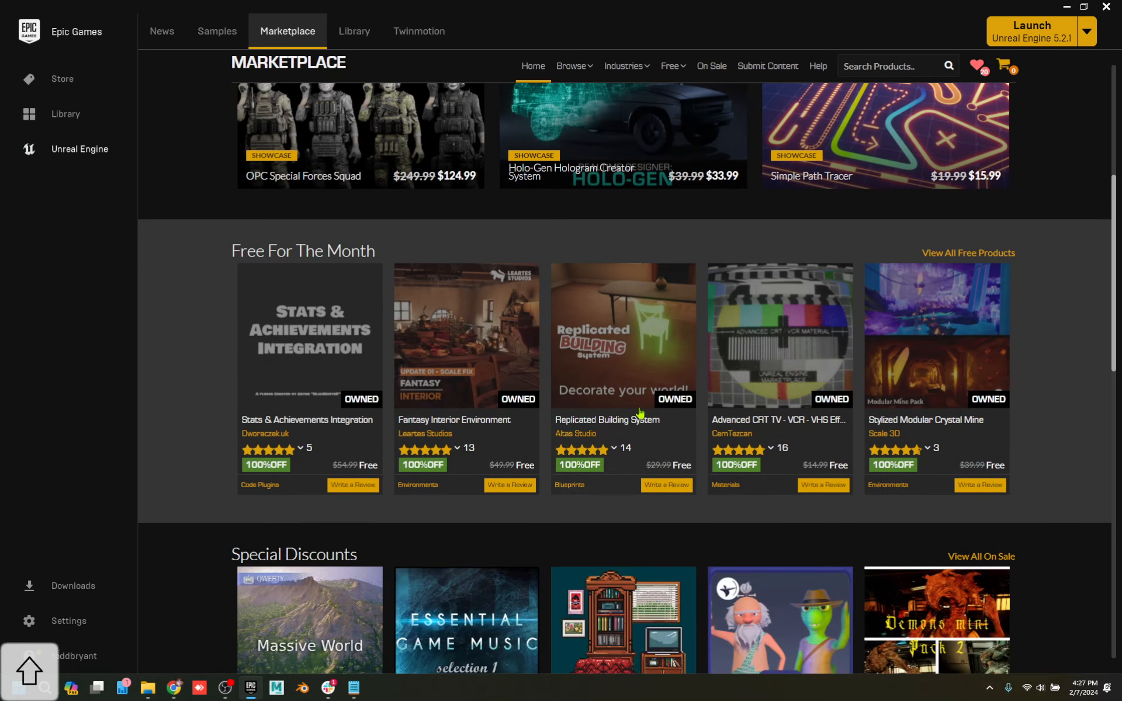
{"action": "left_click", "coordinate": [909, 308]}
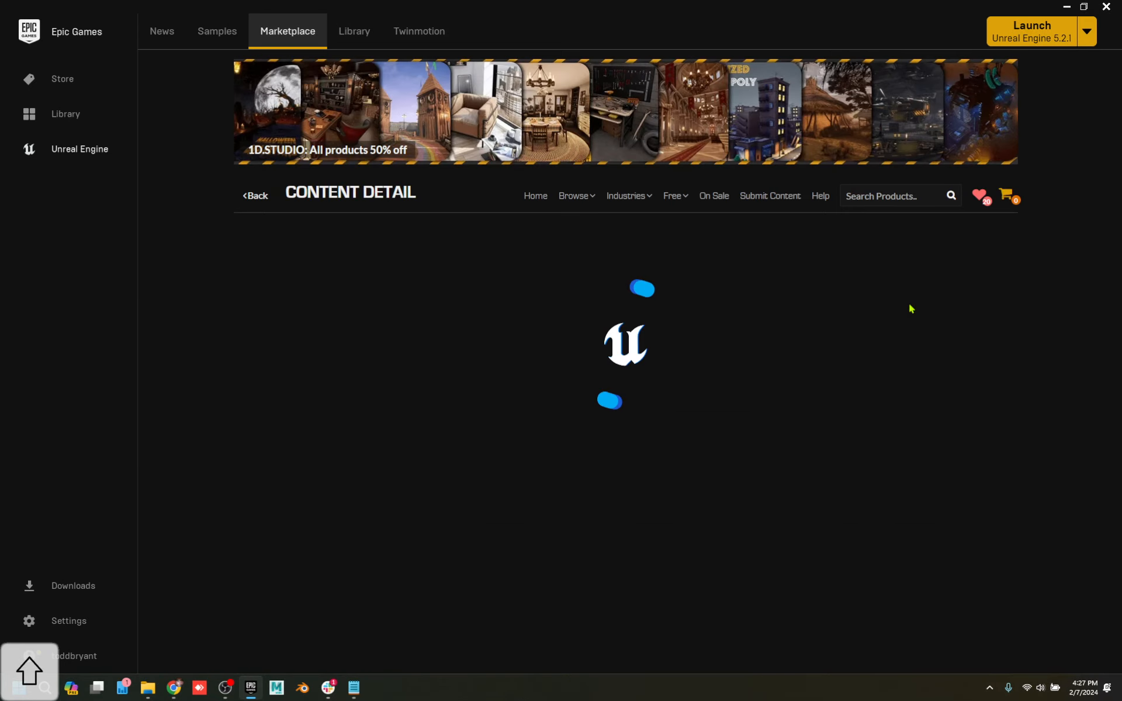
Add Stylized Modular Crystal Mine to the APP2024InClass project, replacing the files that already exist there
{"action": "left_click", "coordinate": [780, 436]}
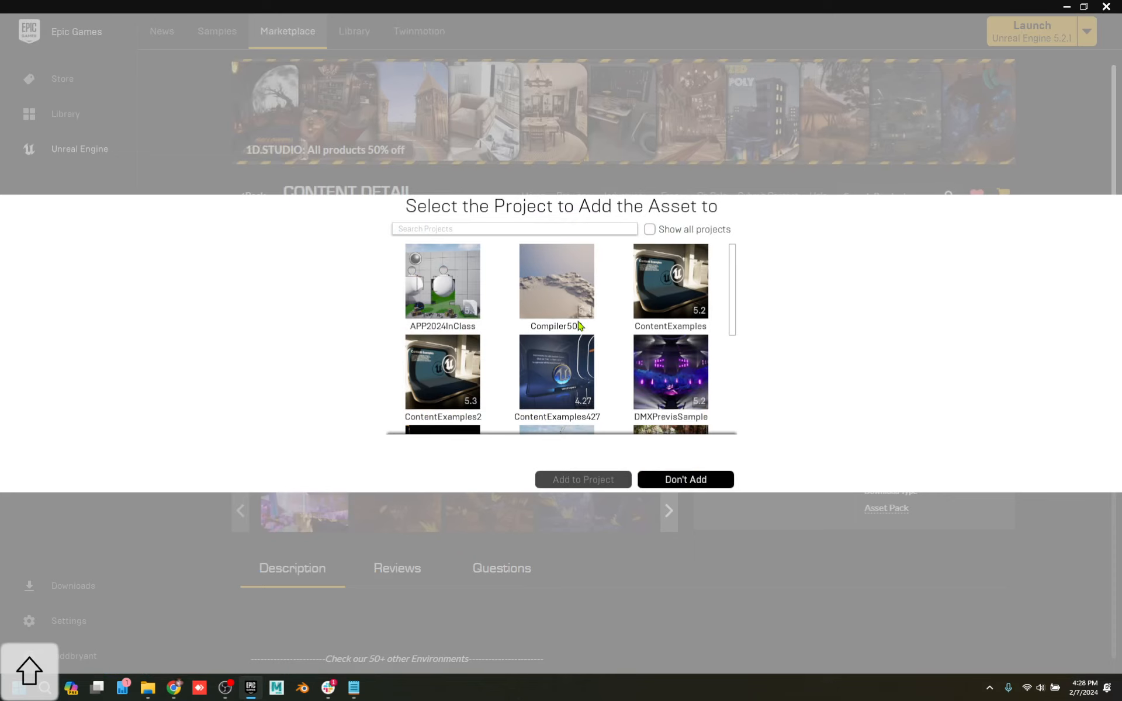
{"action": "left_click", "coordinate": [467, 286]}
{"action": "left_click", "coordinate": [582, 480]}
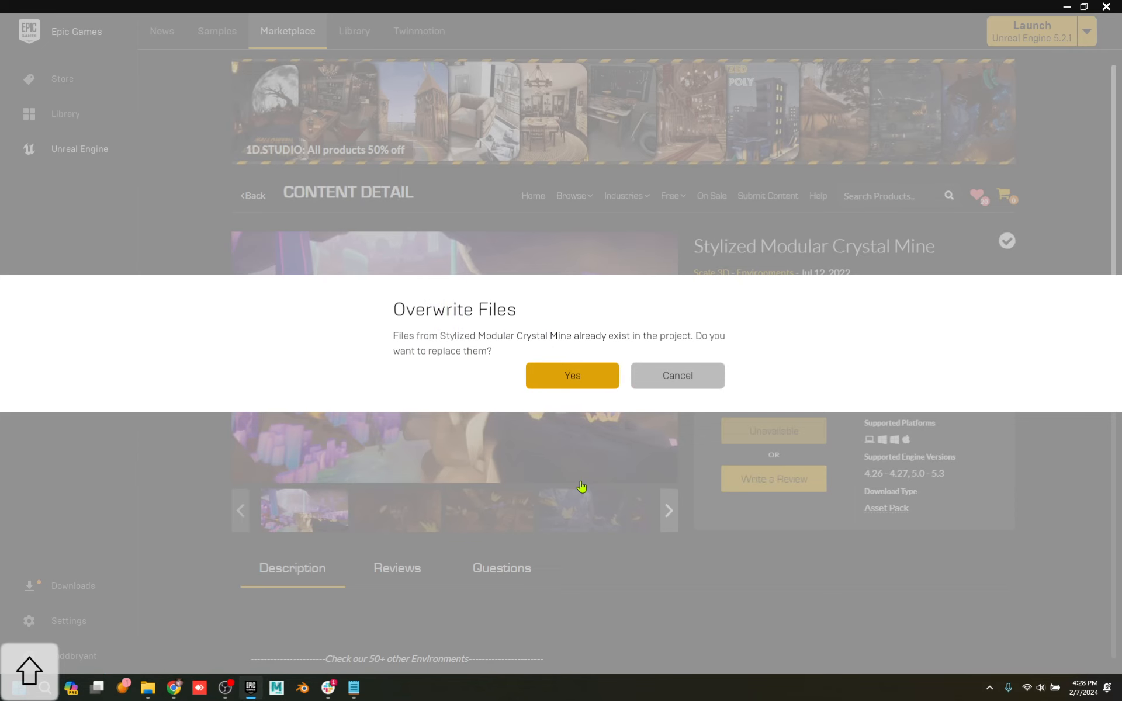
{"action": "left_click", "coordinate": [562, 383]}
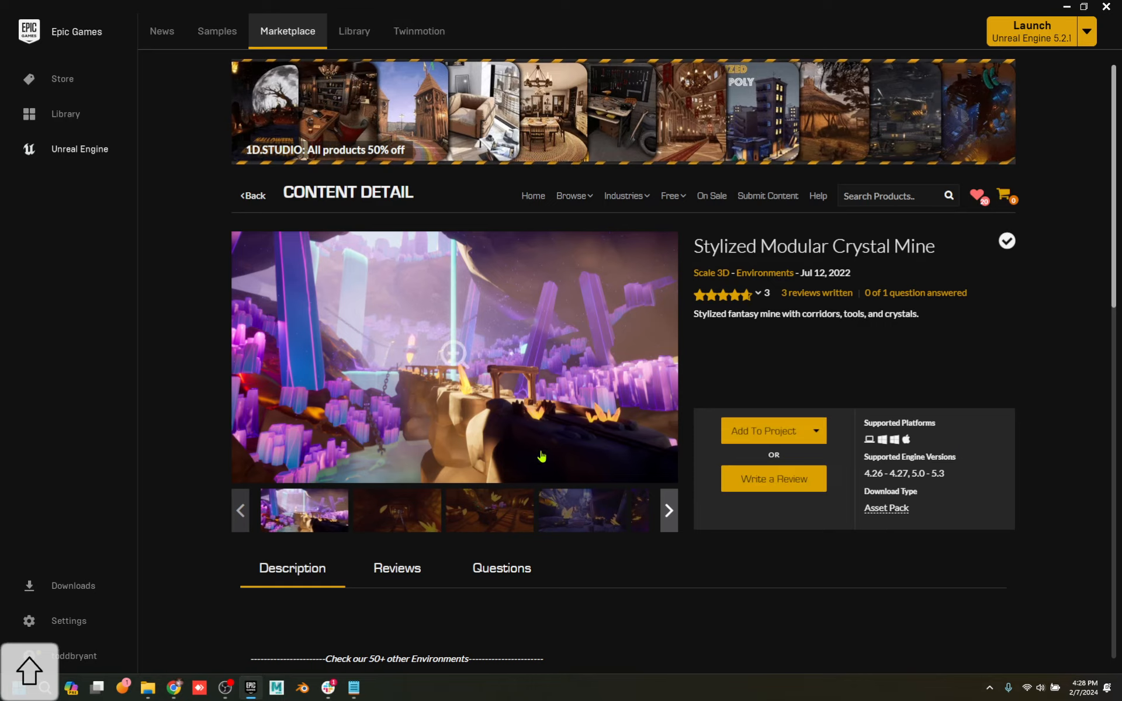
Read the customer reviews and questions about the Stylized Modular Crystal Mine asset pack
{"action": "left_click", "coordinate": [809, 294]}
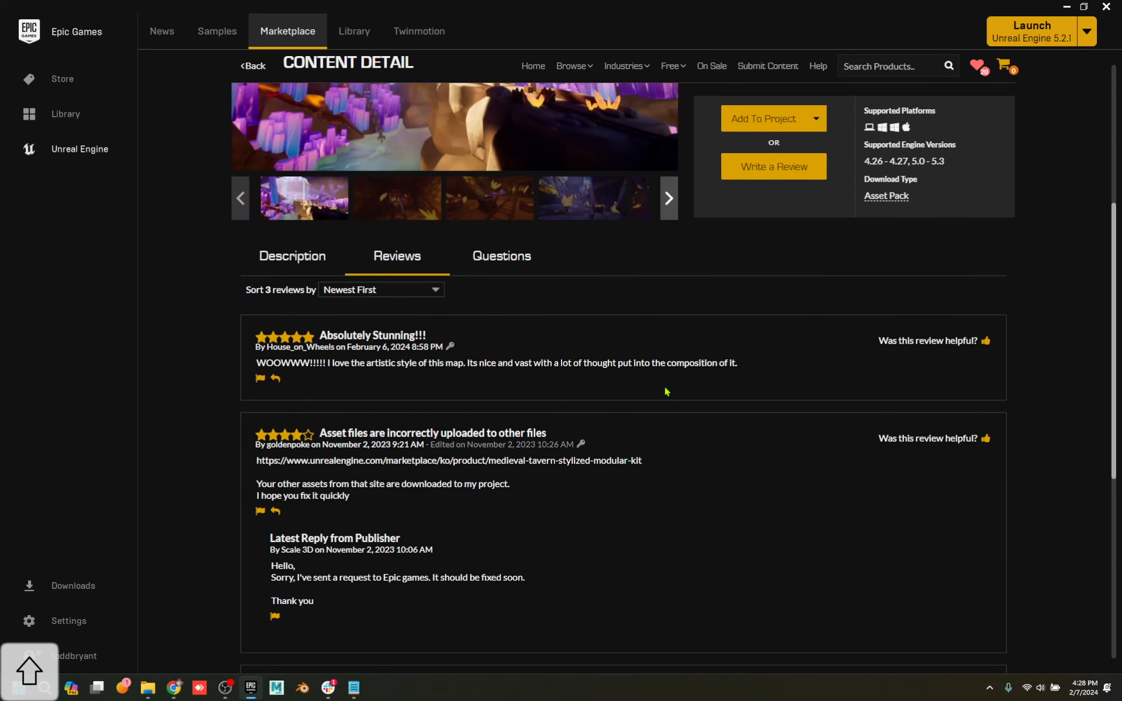
{"action": "scroll", "coordinate": [597, 408], "scroll_direction": "down", "scroll_amount": 3}
{"action": "scroll", "coordinate": [555, 363], "scroll_direction": "up", "scroll_amount": 4}
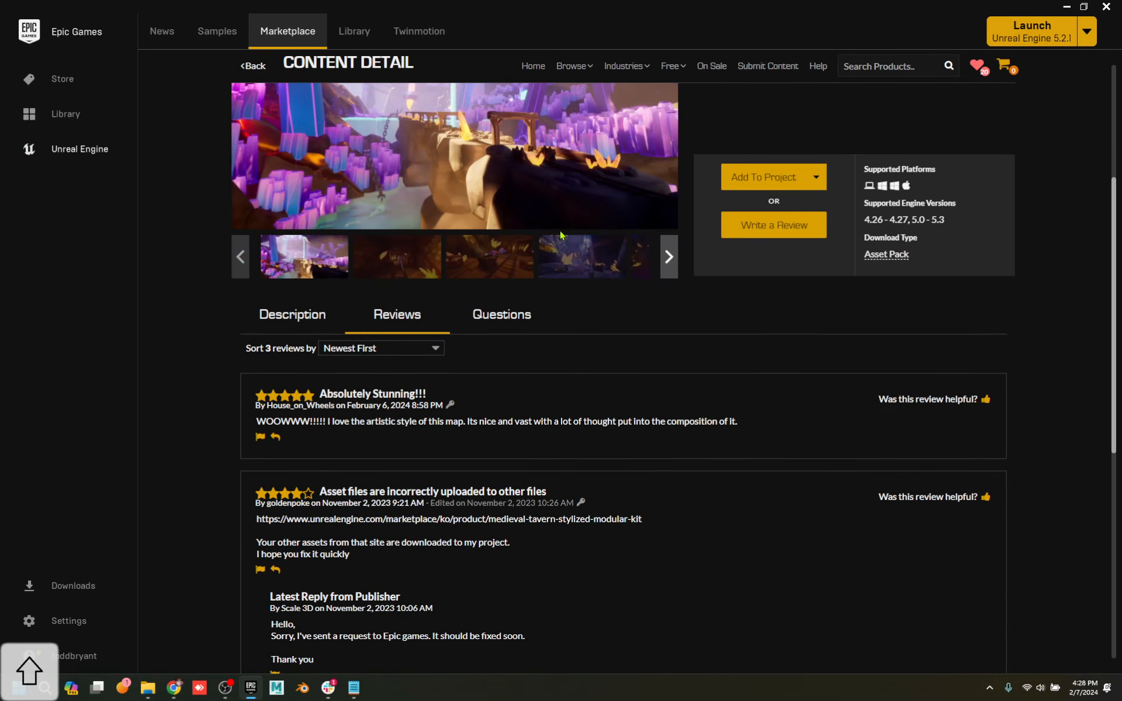
{"action": "left_click", "coordinate": [502, 318]}
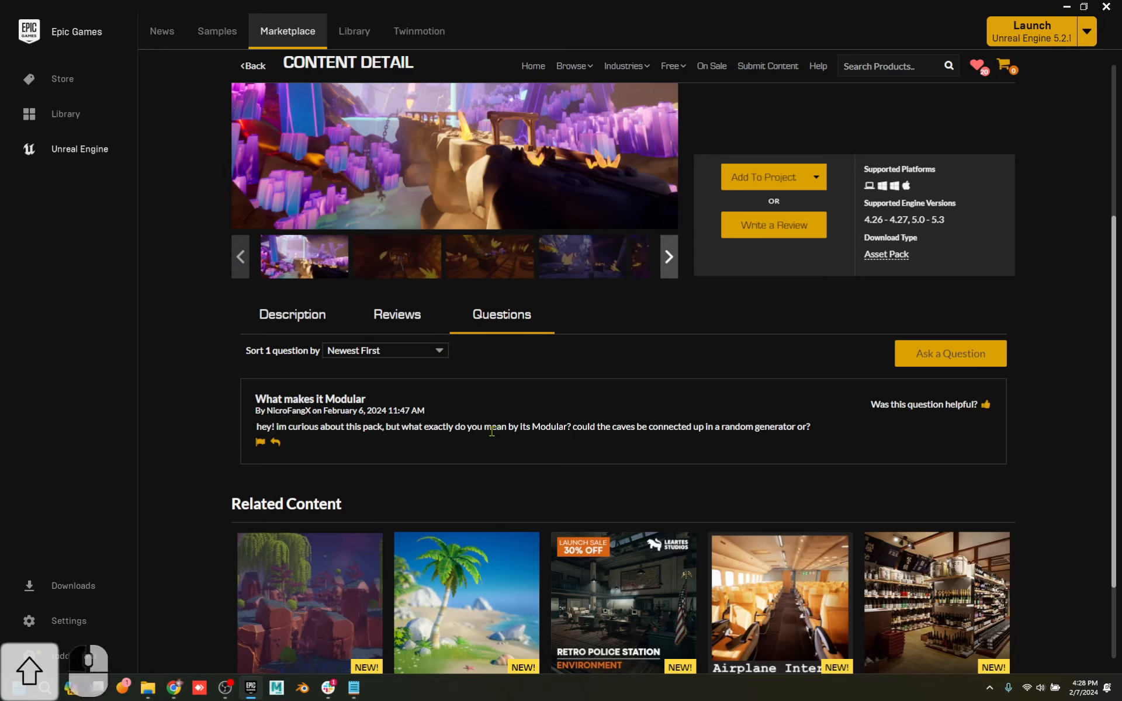
{"action": "left_click_drag", "start_coordinate": [493, 428], "coordinate": [585, 426]}
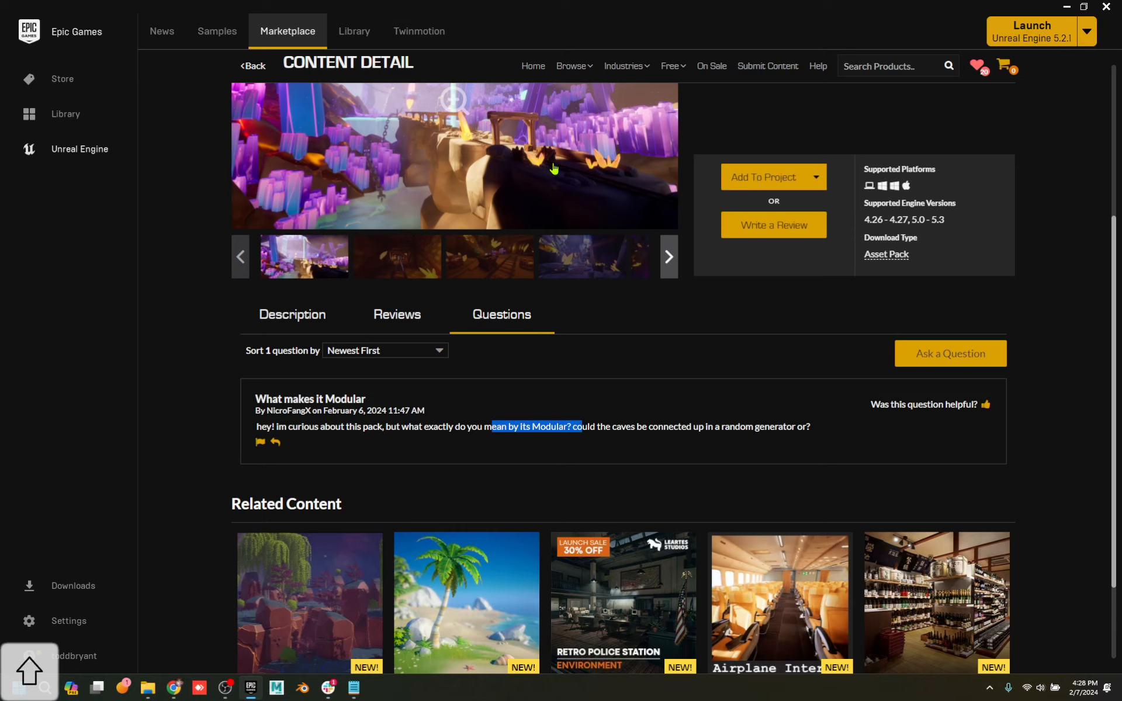
Open the APP2024InClass project from the launcher's library and load L_showcase_map from the Crystal_cave Maps folder
{"action": "left_click", "coordinate": [250, 689]}
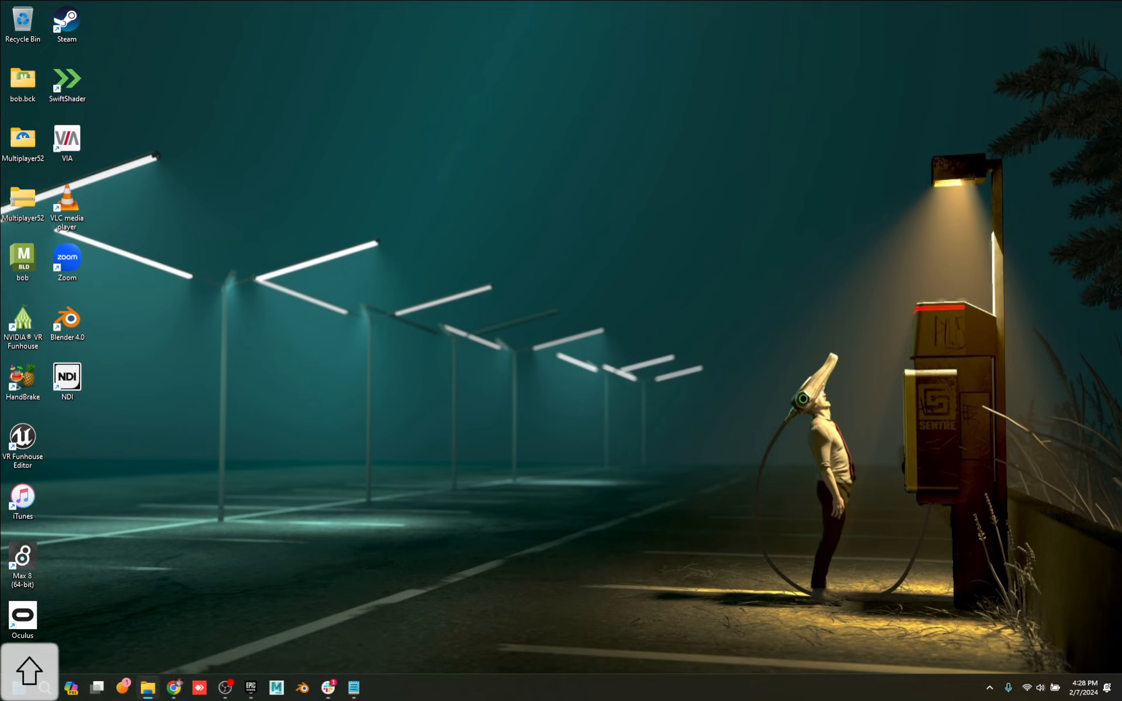
{"action": "left_click", "coordinate": [250, 688]}
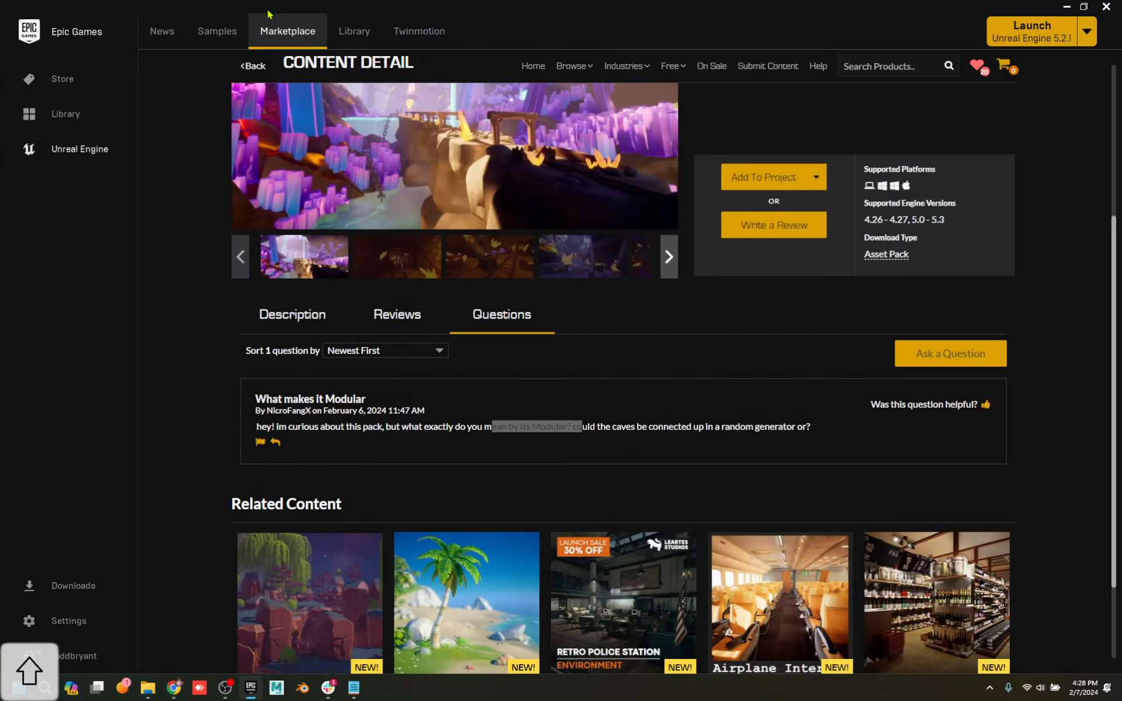
{"action": "left_click", "coordinate": [362, 32]}
{"action": "double_click", "coordinate": [209, 334]}
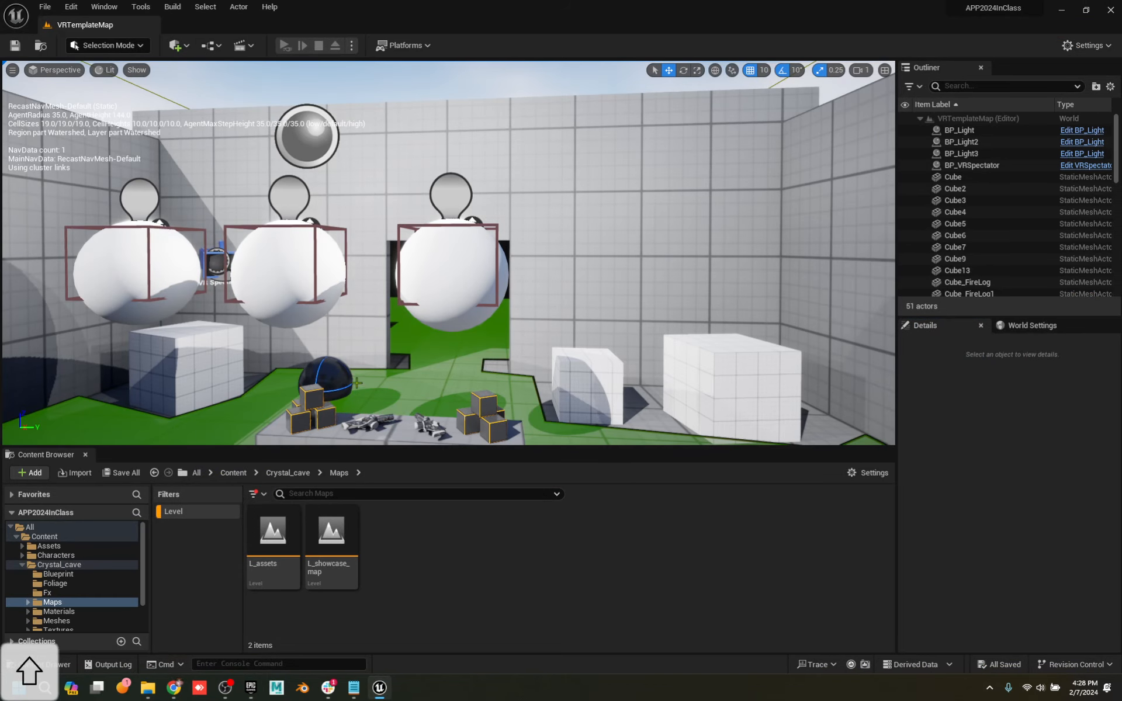
{"action": "double_click", "coordinate": [345, 540]}
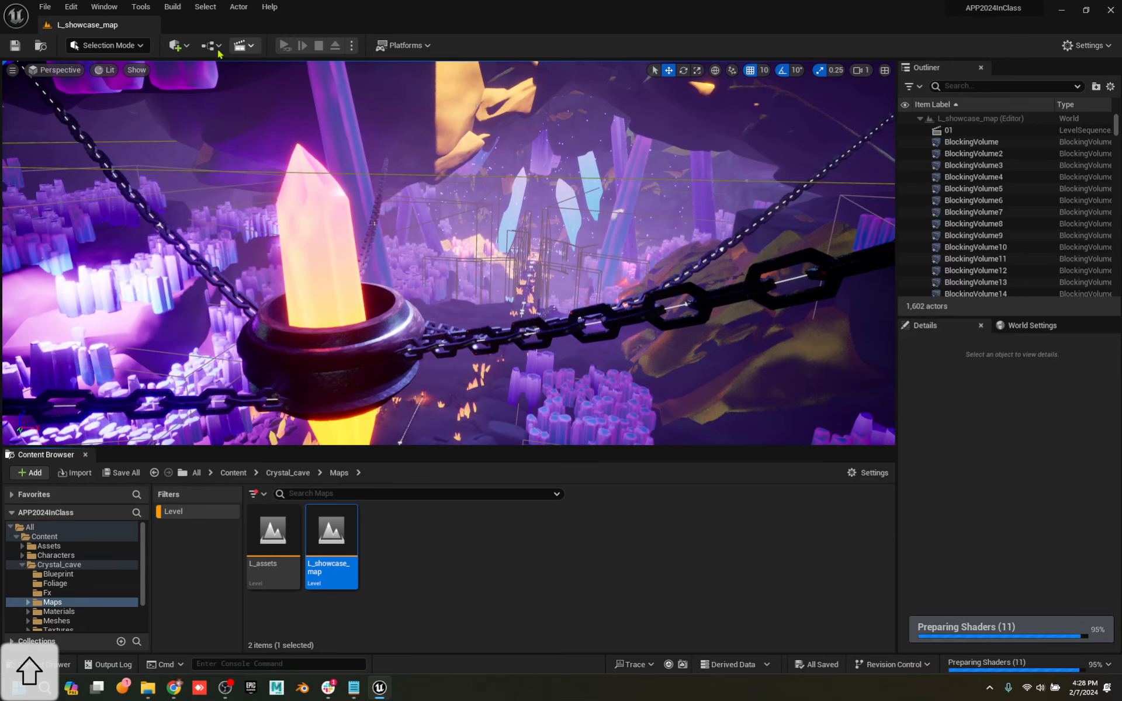
Turn on the FPS display in the L_showcase_map viewport
{"action": "left_click", "coordinate": [12, 69]}
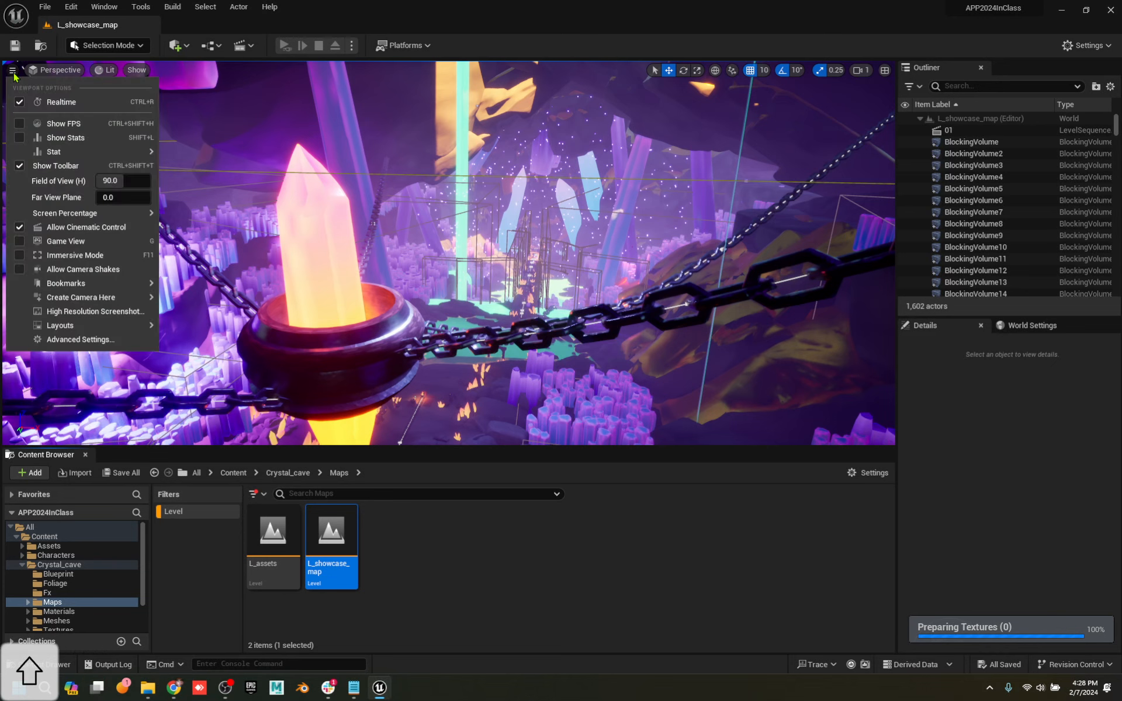
{"action": "left_click", "coordinate": [50, 124]}
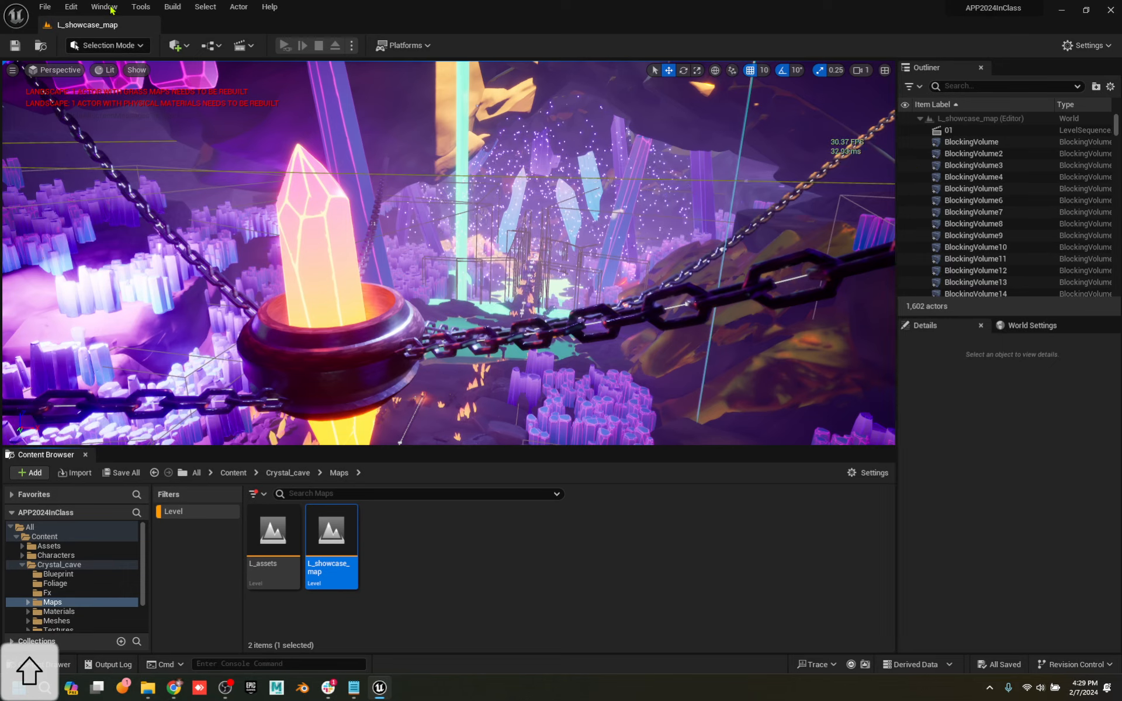
{"action": "left_click", "coordinate": [71, 6]}
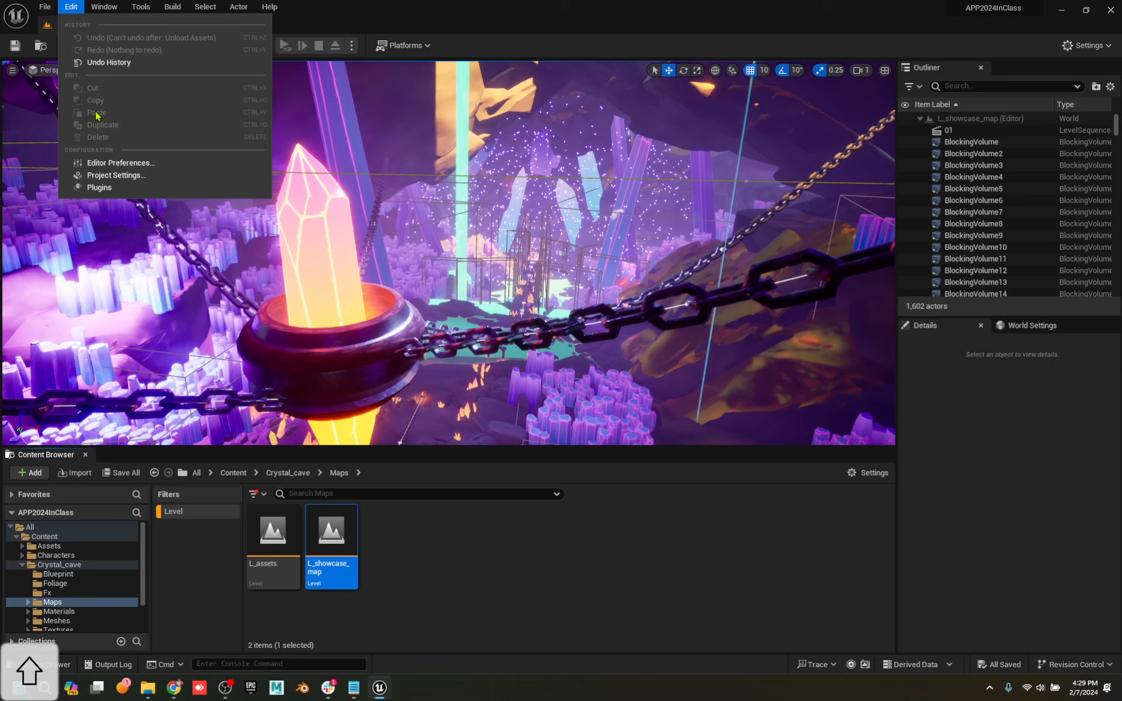
Open the Project Settings and dock their window alongside the L_showcase_map level editor
{"action": "left_click", "coordinate": [112, 175]}
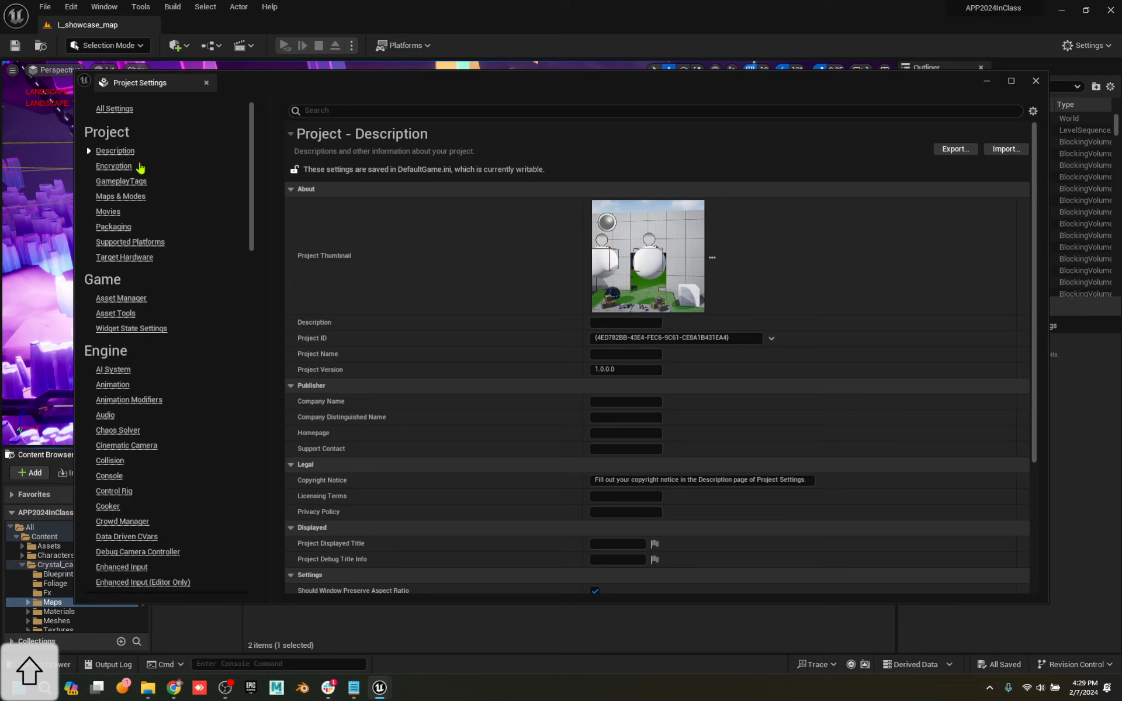
{"action": "left_click", "coordinate": [206, 82]}
{"action": "left_click_drag", "start_coordinate": [214, 33], "coordinate": [212, 32]}
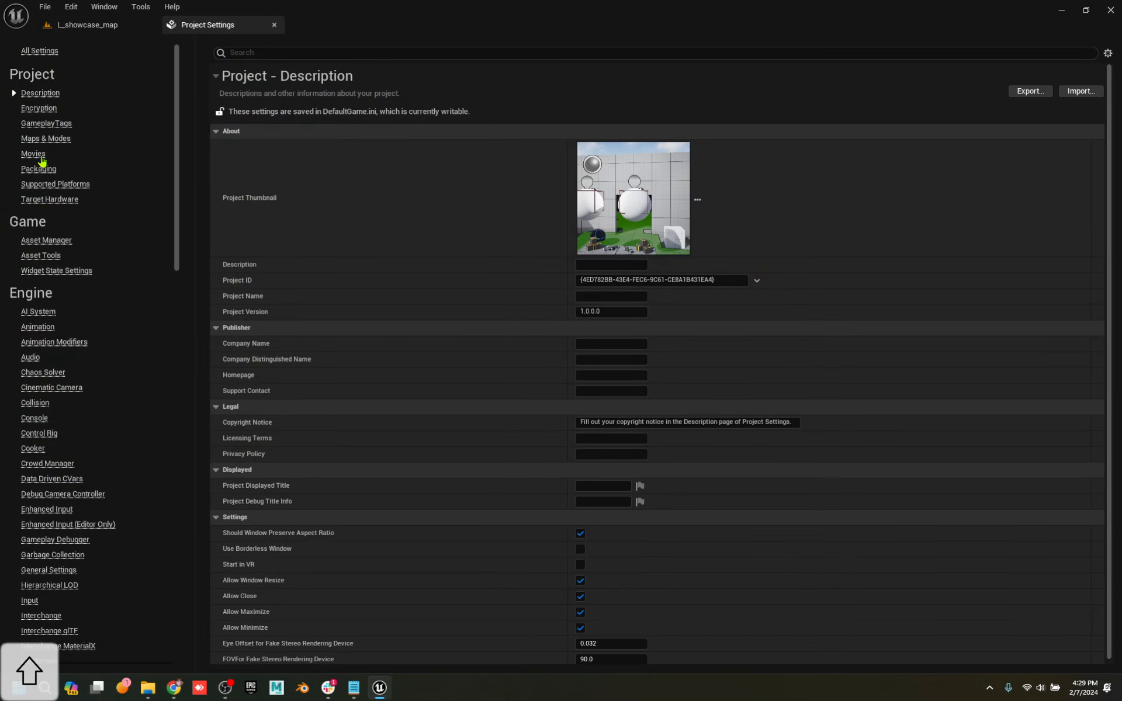
In the engine's General Settings, enable Use Fixed Frame Rate and set the fixed frame rate to 60
{"action": "scroll", "coordinate": [56, 398], "scroll_direction": "down", "scroll_amount": 1}
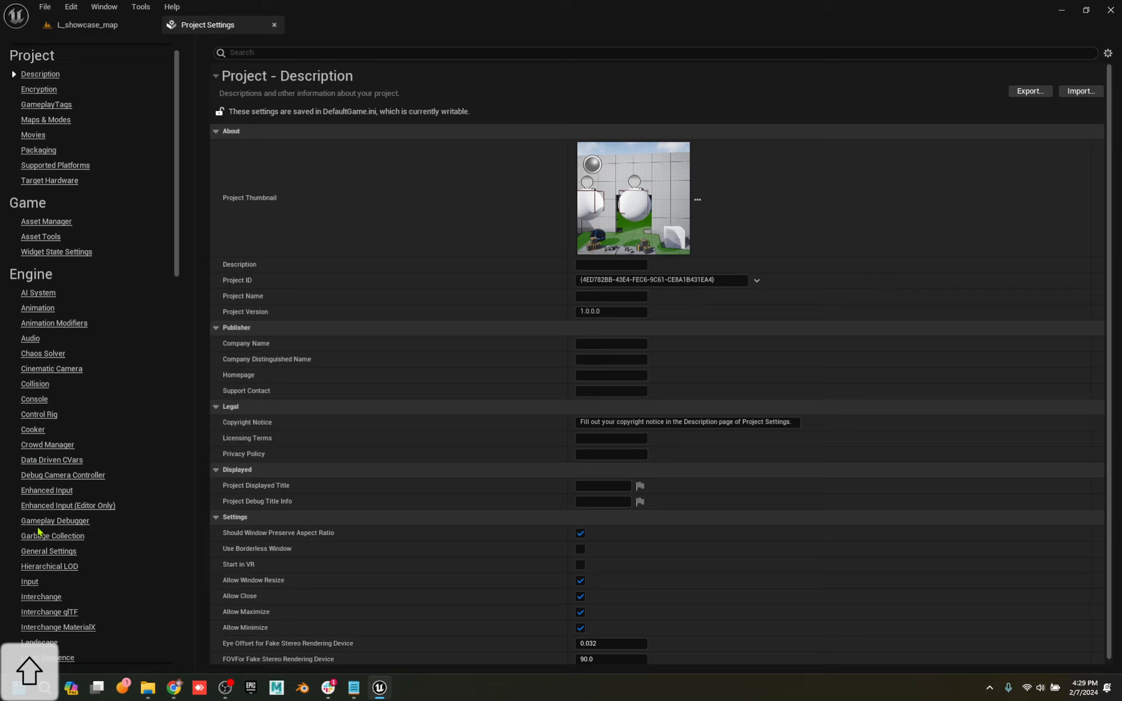
{"action": "left_click", "coordinate": [48, 552]}
{"action": "scroll", "coordinate": [559, 465], "scroll_direction": "down", "scroll_amount": 10}
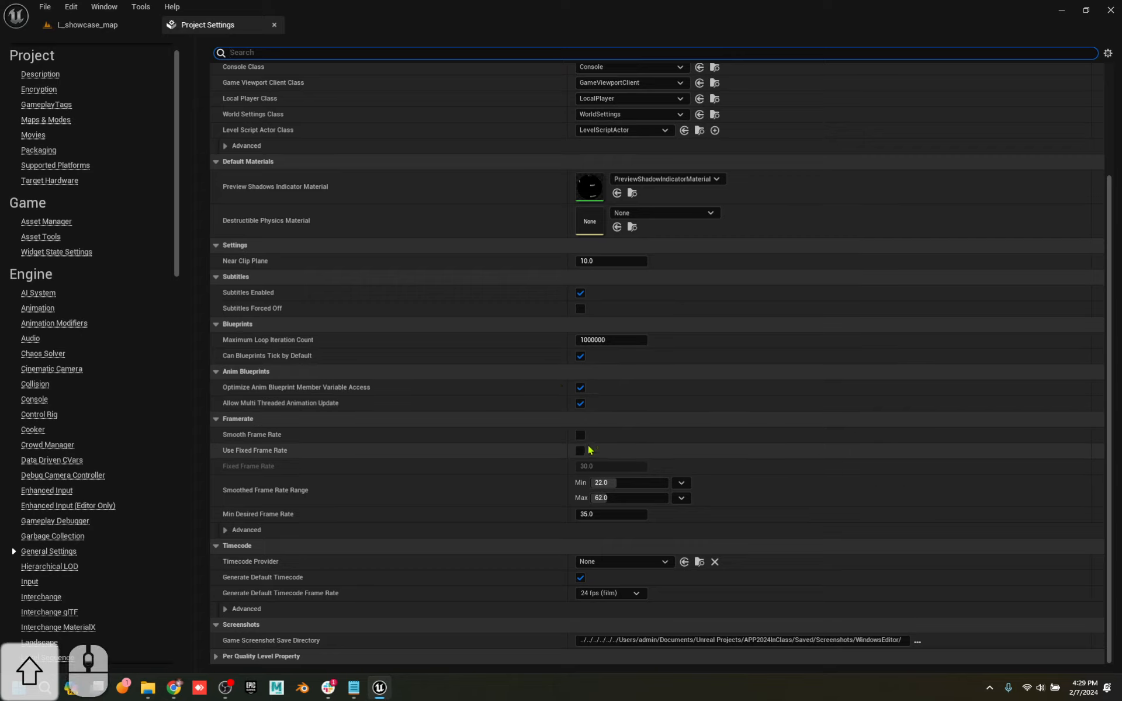
{"action": "left_click", "coordinate": [580, 451]}
{"action": "left_click", "coordinate": [597, 467]}
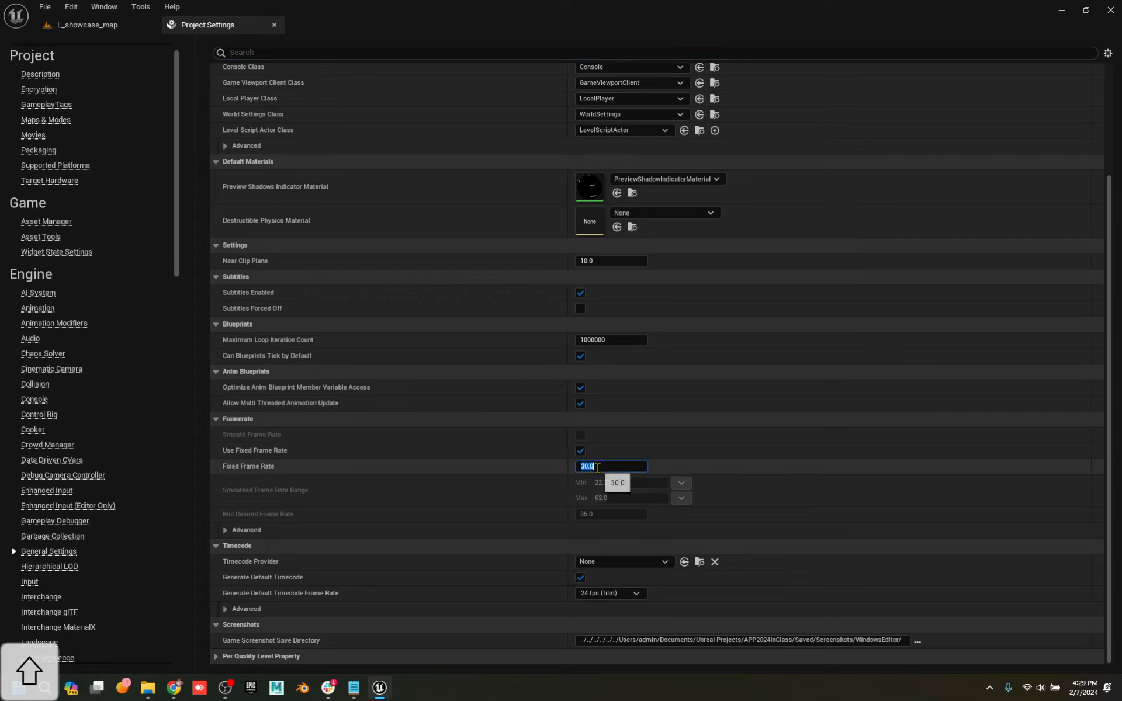
{"action": "type", "text": "60"}
{"action": "key", "text": "Return"}
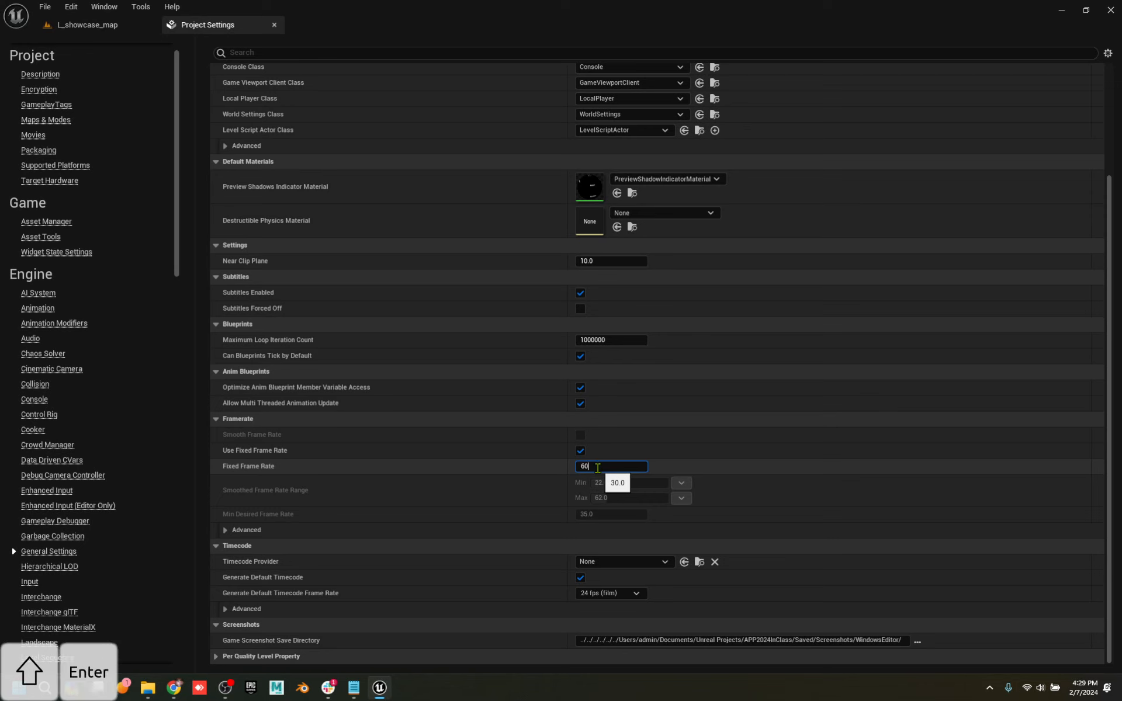
Return to L_showcase_map and fly around the hanging crystal to check the viewport's frame rate
{"action": "left_click", "coordinate": [134, 25]}
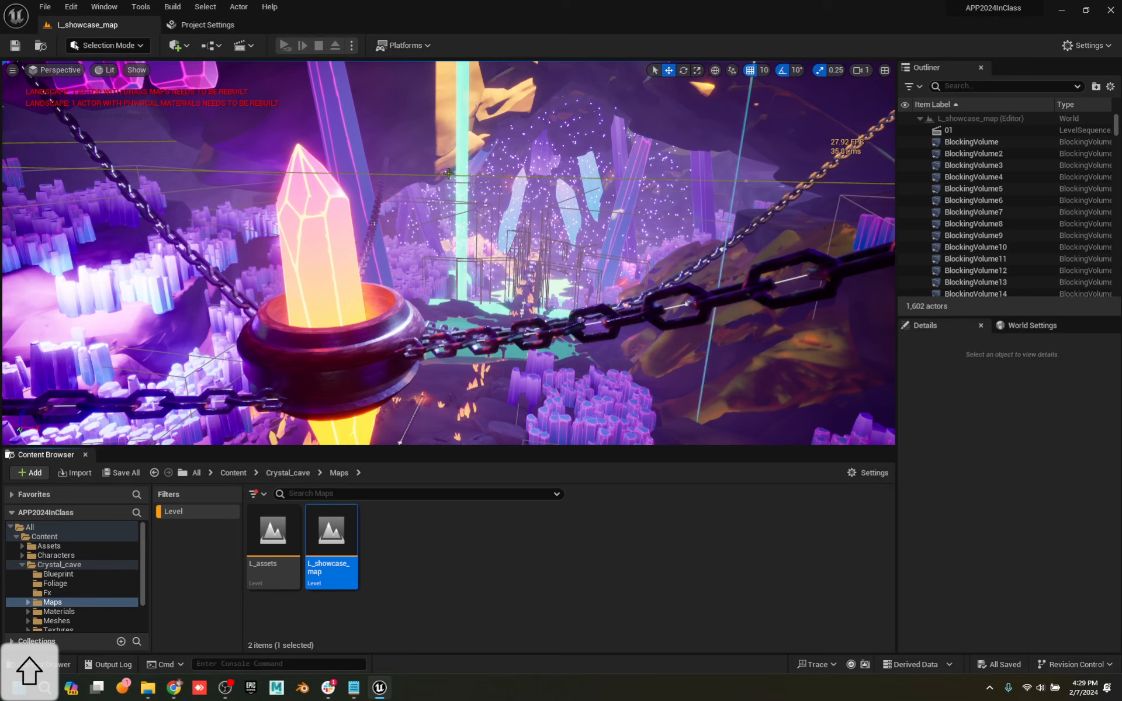
{"action": "right_click_drag", "start_coordinate": [397, 316], "coordinate": [345, 302]}
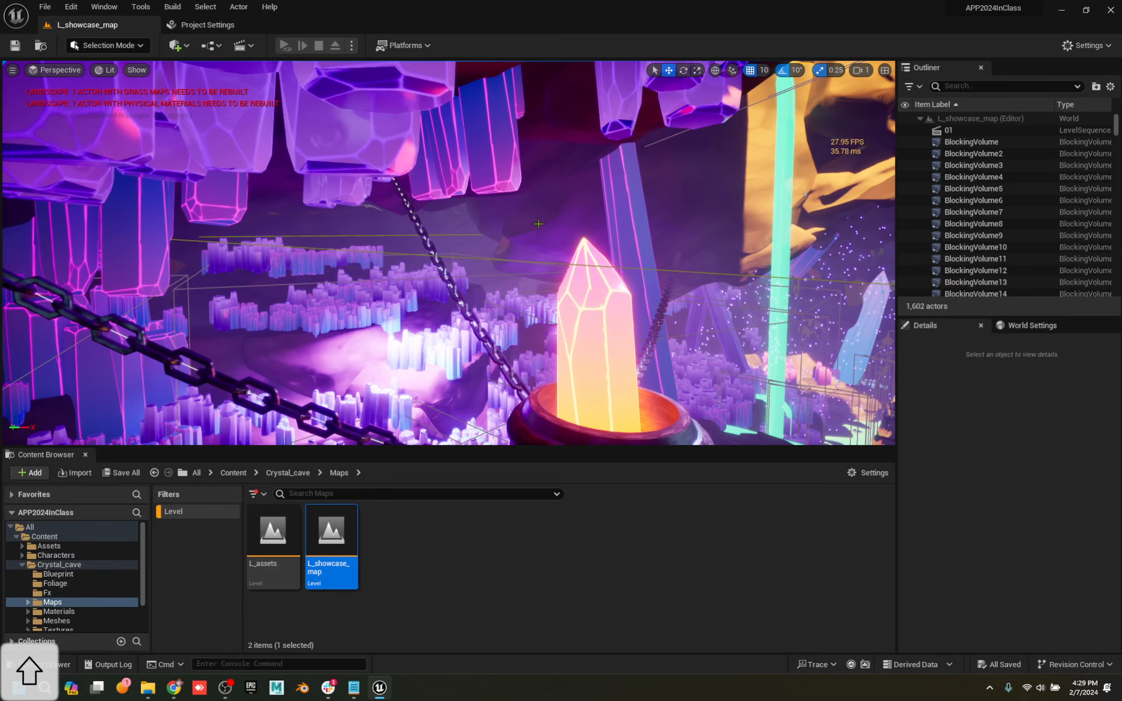
{"action": "mouse_move", "coordinate": [591, 272]}
{"action": "right_mouse_down", "text": "shift"}
{"action": "mouse_move", "coordinate": [614, 275]}
{"action": "mouse_move", "coordinate": [617, 261]}
{"action": "mouse_move", "coordinate": [526, 262]}
{"action": "mouse_move", "coordinate": [590, 276]}
{"action": "right_mouse_up", "text": "shift"}
{"action": "key", "text": "d"}
{"action": "key", "text": "w"}
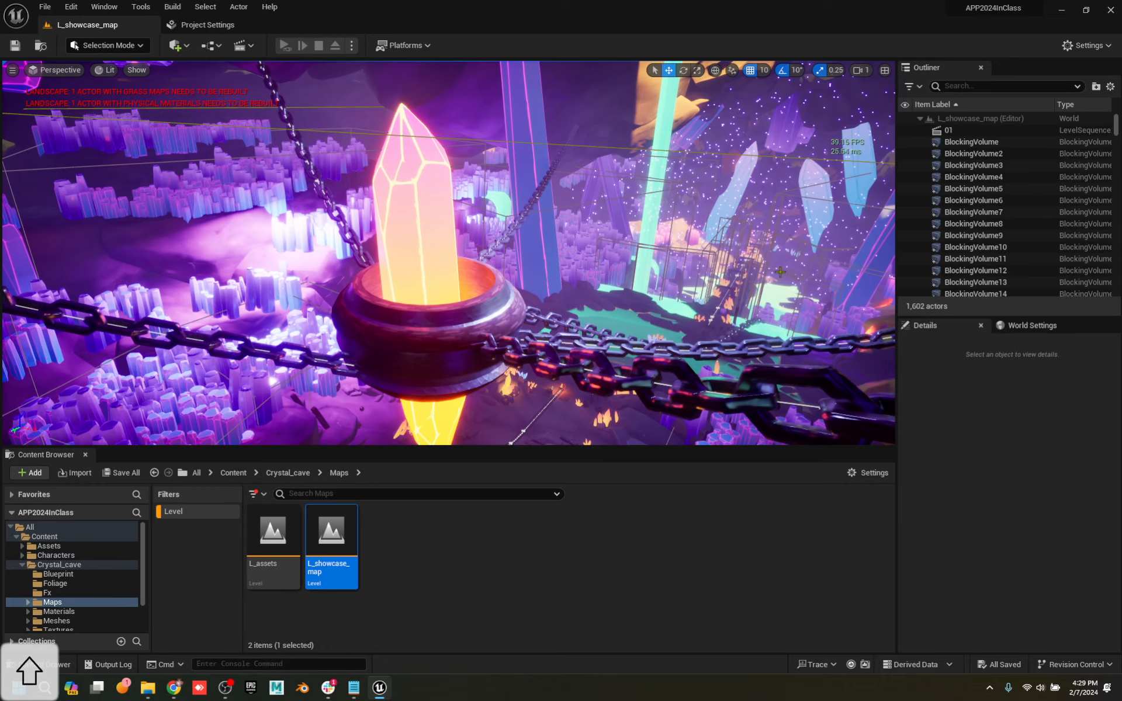
{"action": "left_click", "coordinate": [1063, 9]}
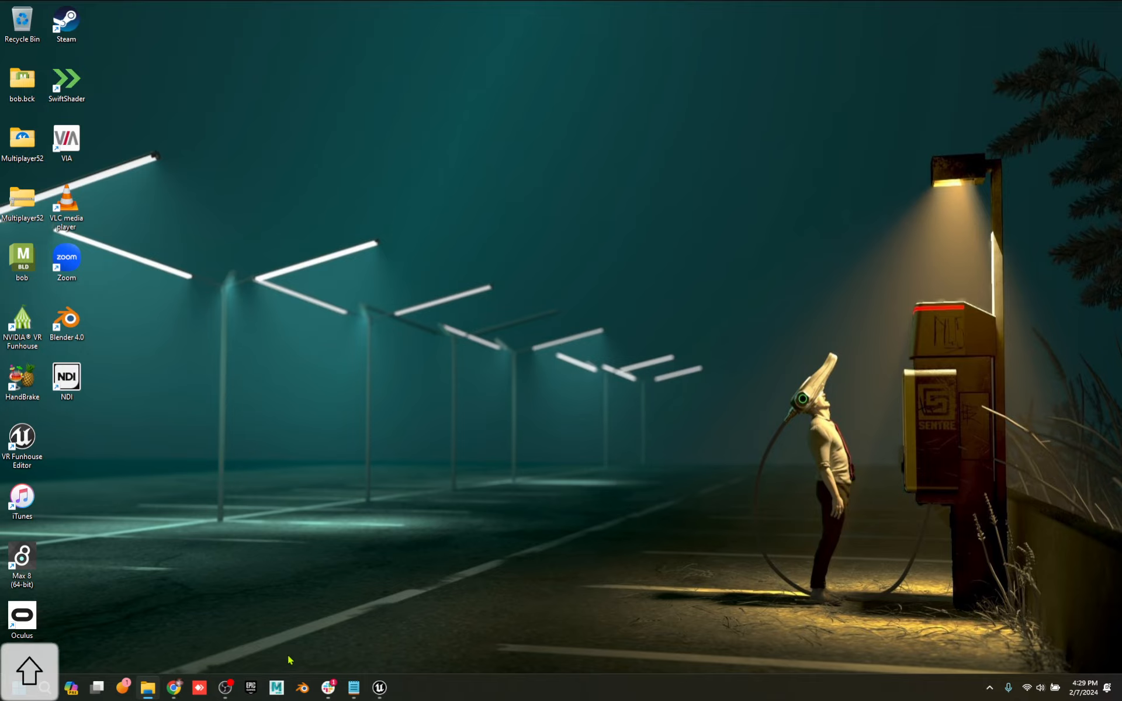
{"action": "left_click", "coordinate": [379, 687]}
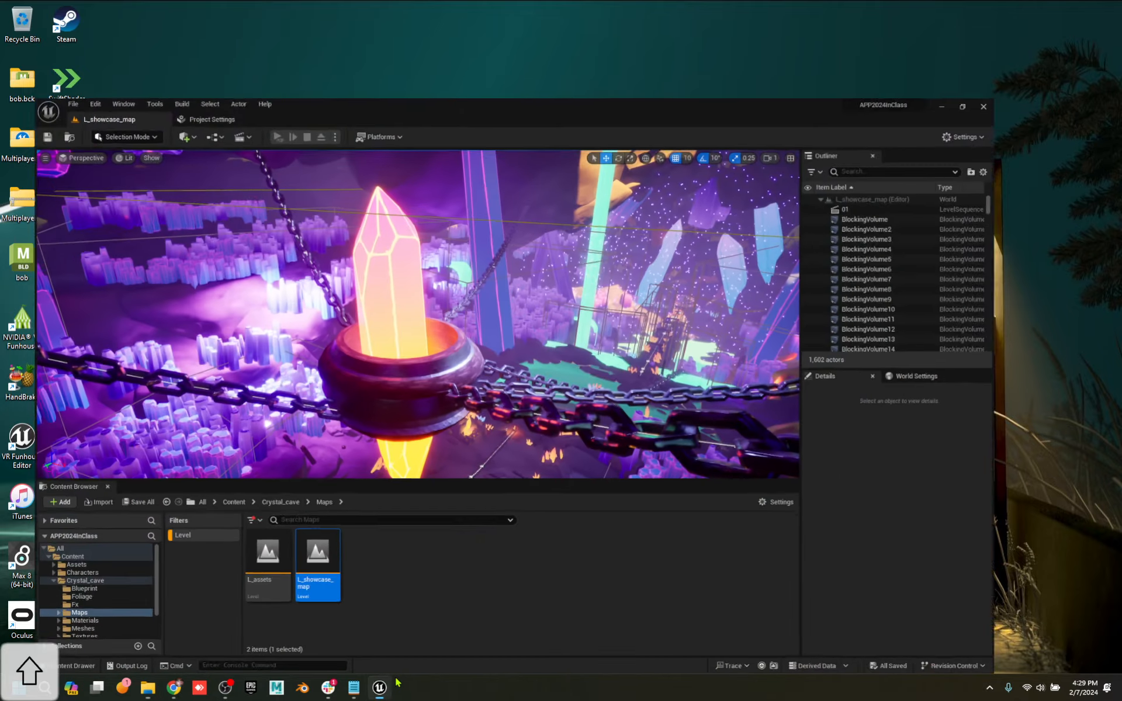
{"action": "key", "text": "a"}
{"action": "key", "text": "w"}
{"action": "right_click_drag", "start_coordinate": [433, 201], "coordinate": [532, 201], "text": "shift"}
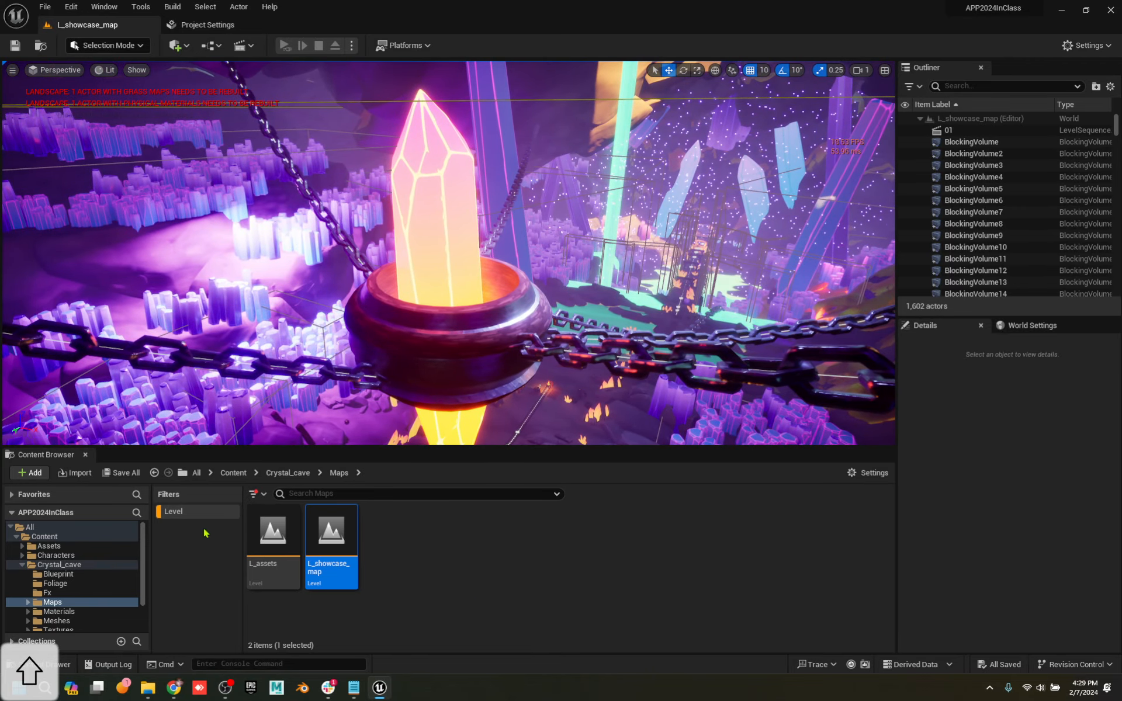
Show the contents of the project's Assets folder with the Level filter turned off
{"action": "left_click", "coordinate": [59, 565]}
{"action": "left_click", "coordinate": [48, 546]}
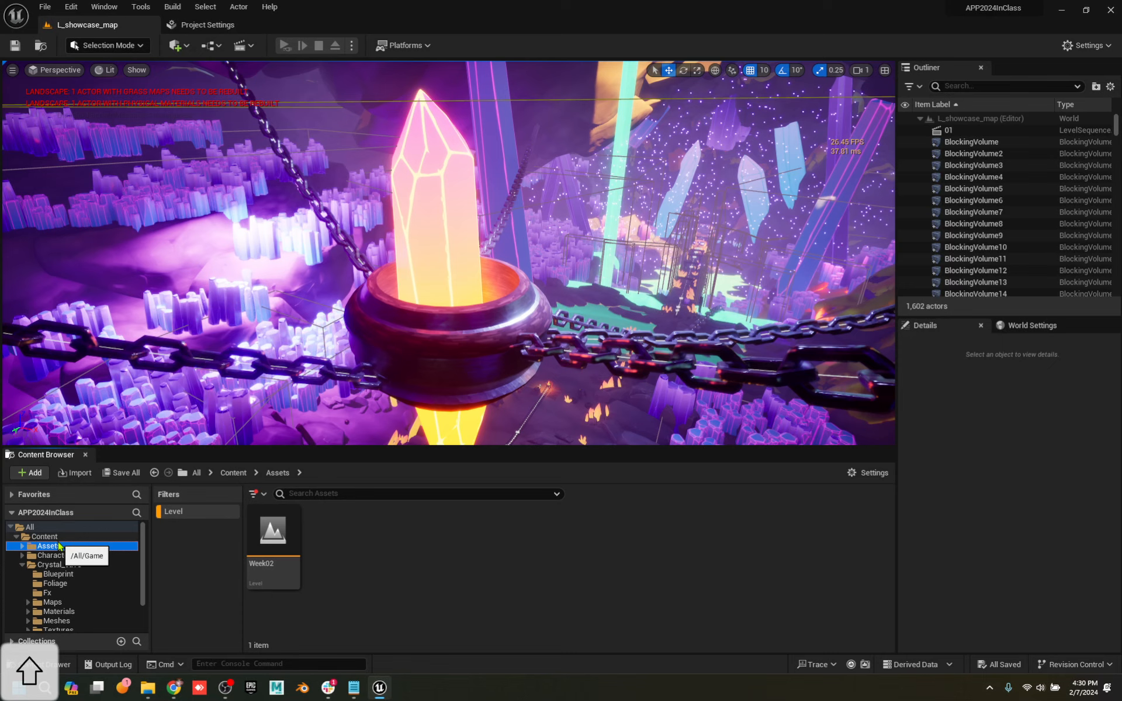
{"action": "left_click", "coordinate": [173, 511]}
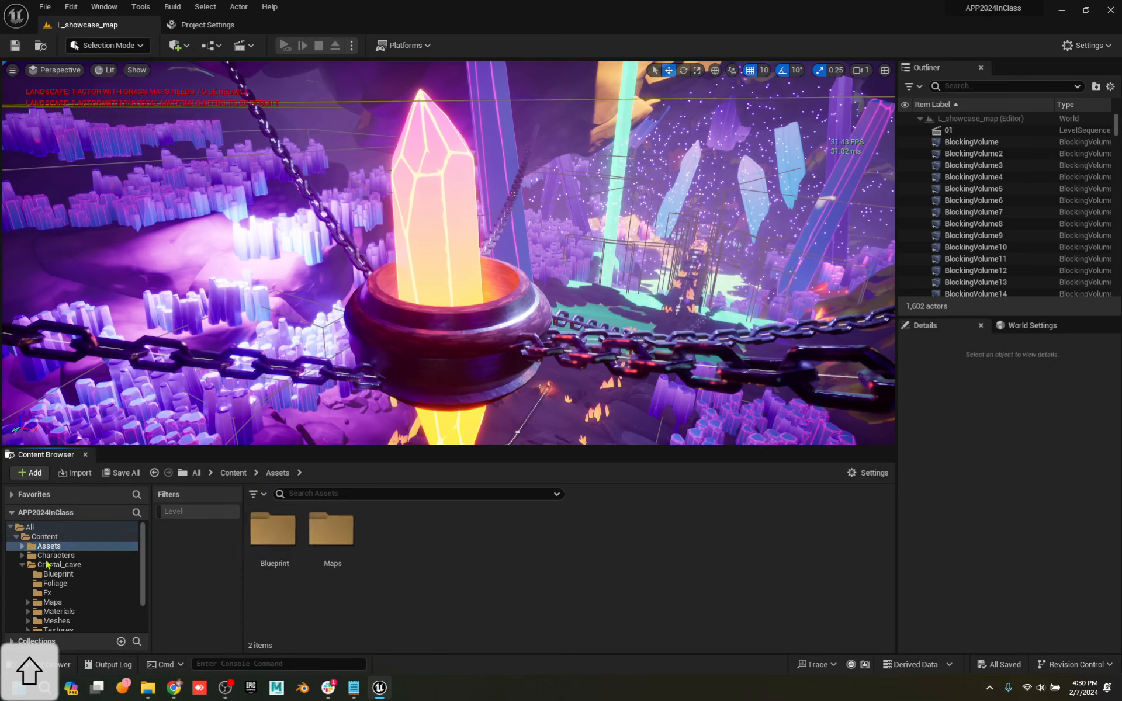
{"action": "right_click", "coordinate": [381, 529]}
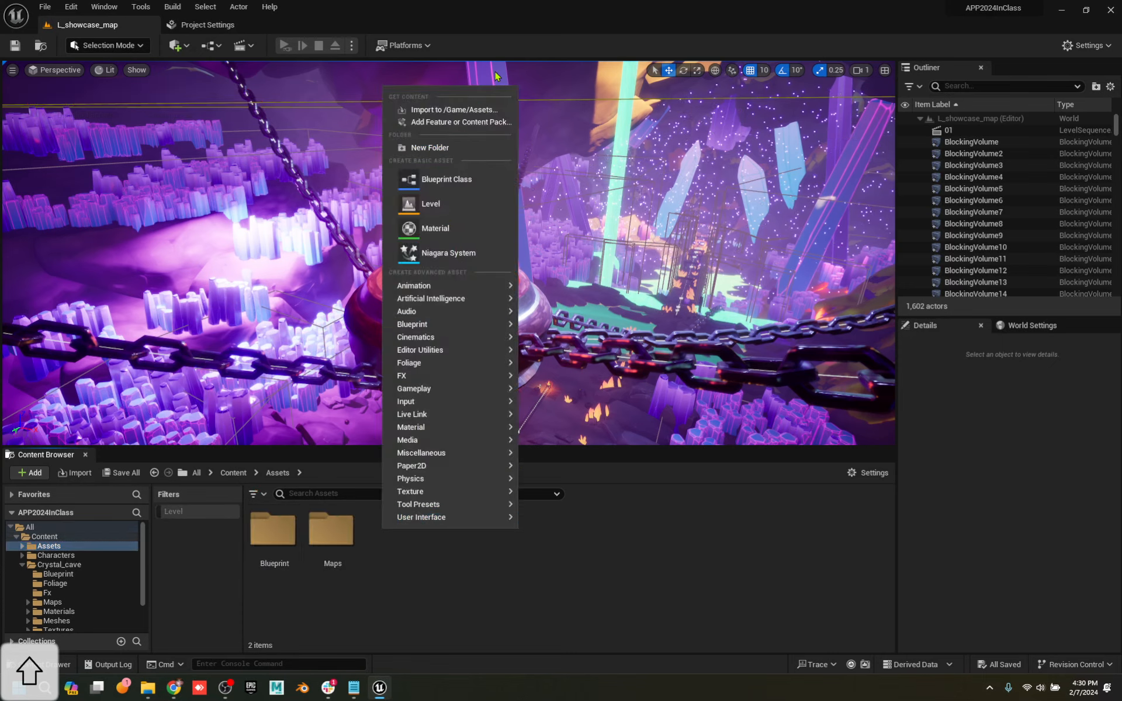
{"action": "left_click", "coordinate": [445, 237]}
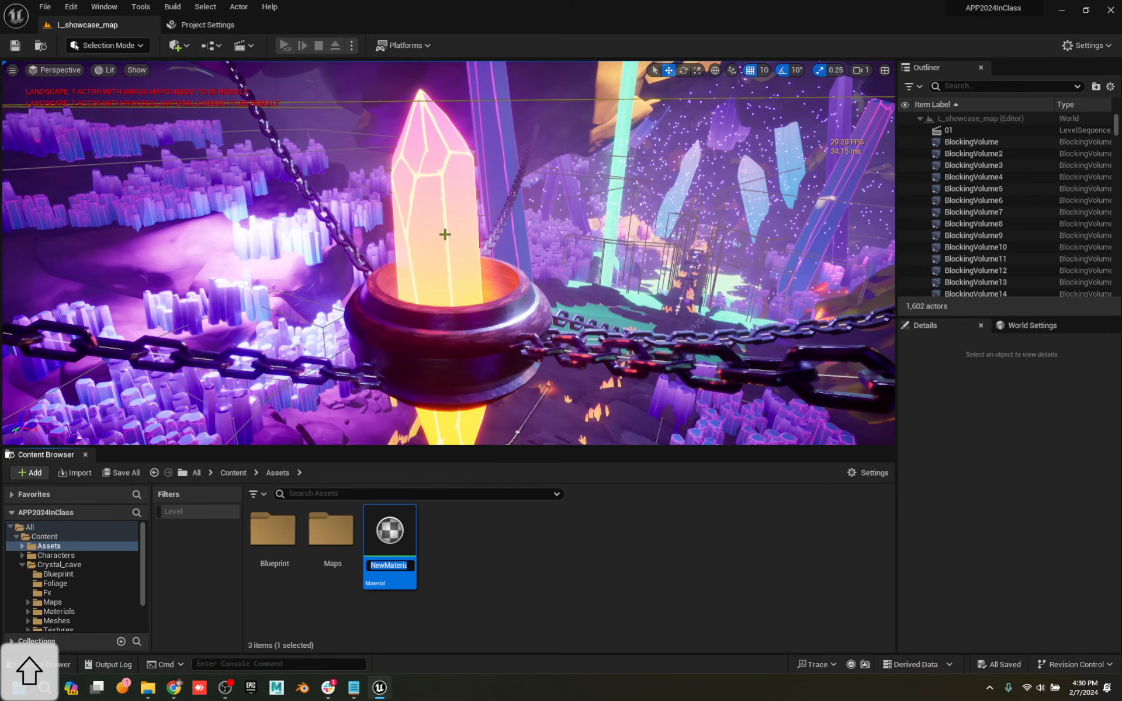
{"action": "key", "text": "shift"}
{"action": "type", "text": "Materials"}
{"action": "key", "text": "Return"}
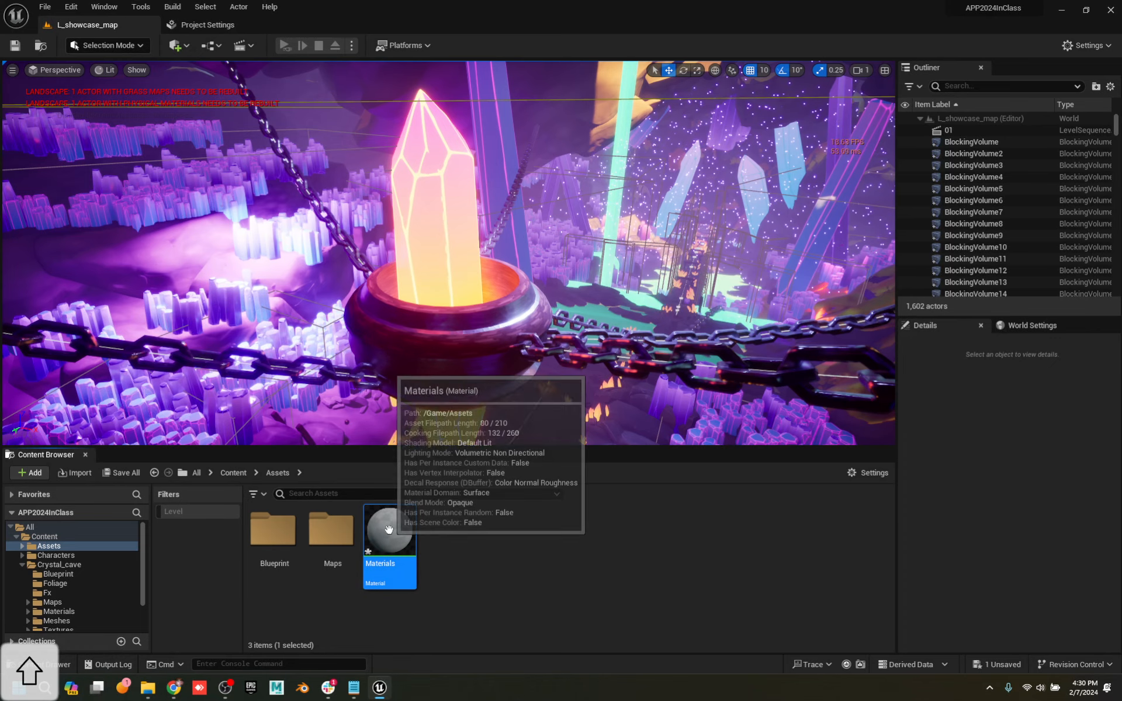
{"action": "left_click", "coordinate": [443, 541]}
{"action": "left_click", "coordinate": [411, 530]}
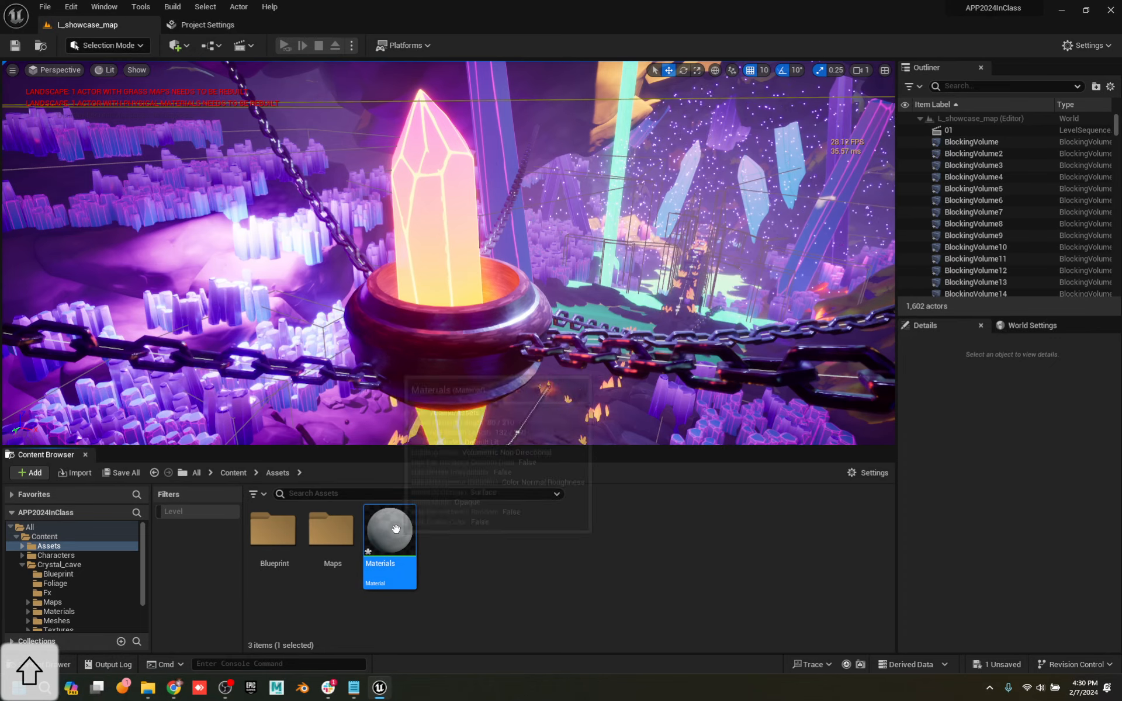
{"action": "key", "text": "Delete"}
{"action": "left_click", "coordinate": [432, 531]}
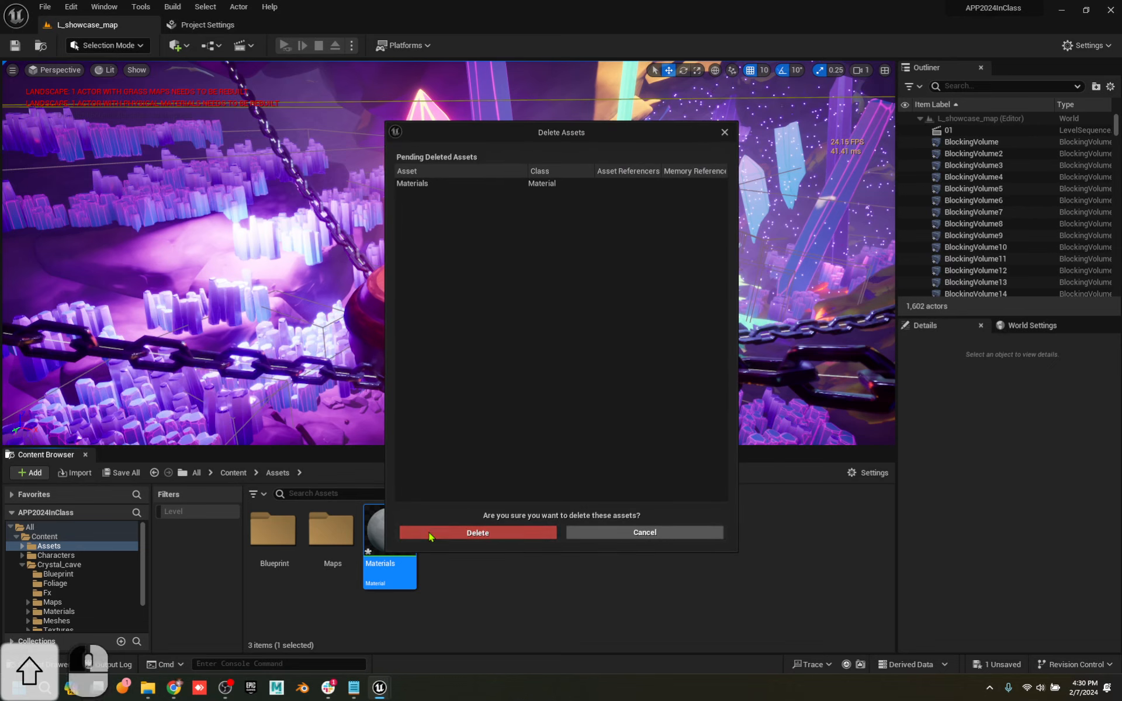
Create a new folder named Materials inside the Assets folder
{"action": "right_click", "coordinate": [406, 535]}
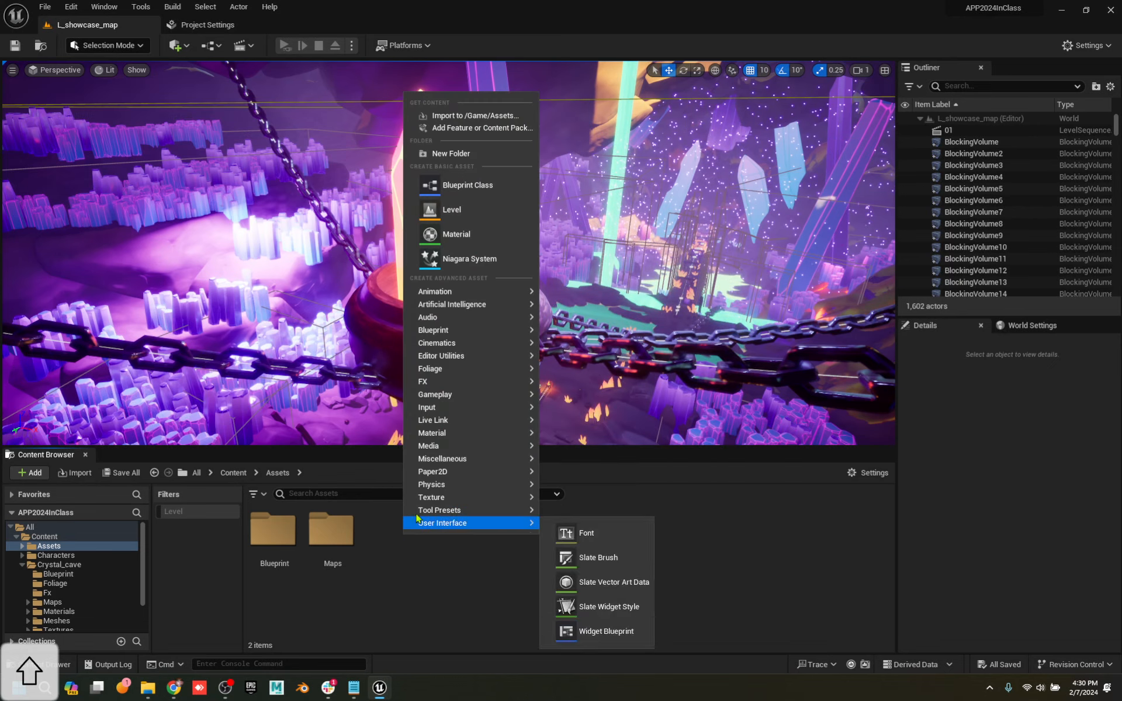
{"action": "left_click", "coordinate": [453, 154]}
{"action": "type", "text": "Materials"}
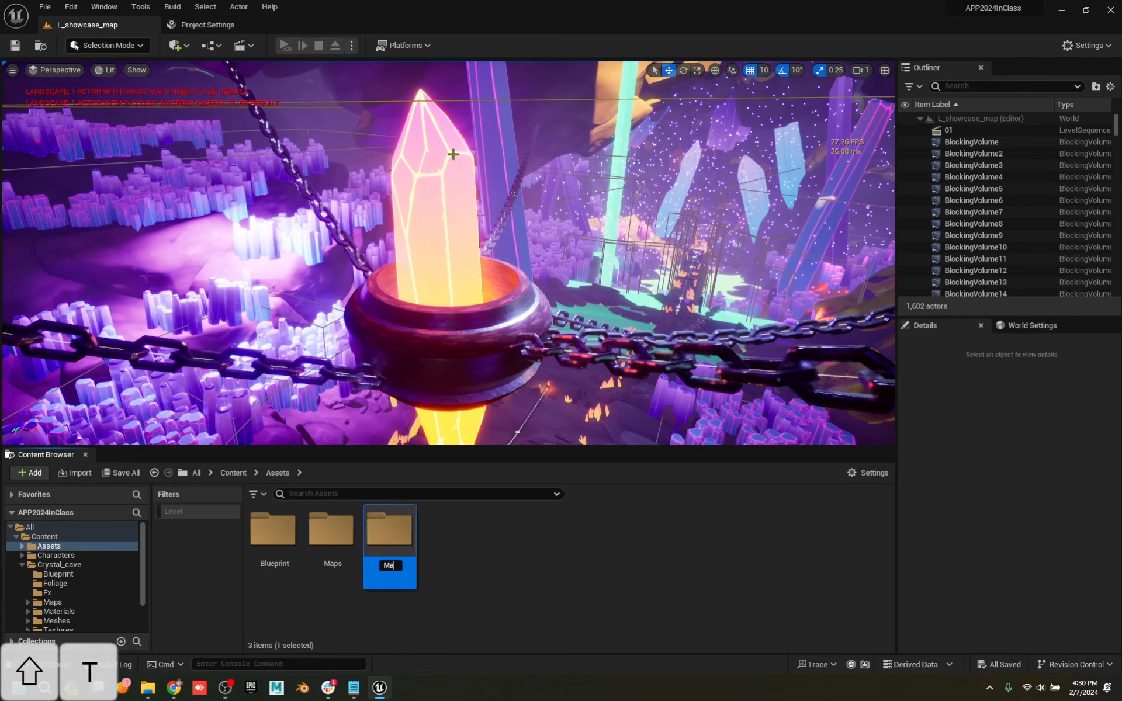
{"action": "key", "text": "Return"}
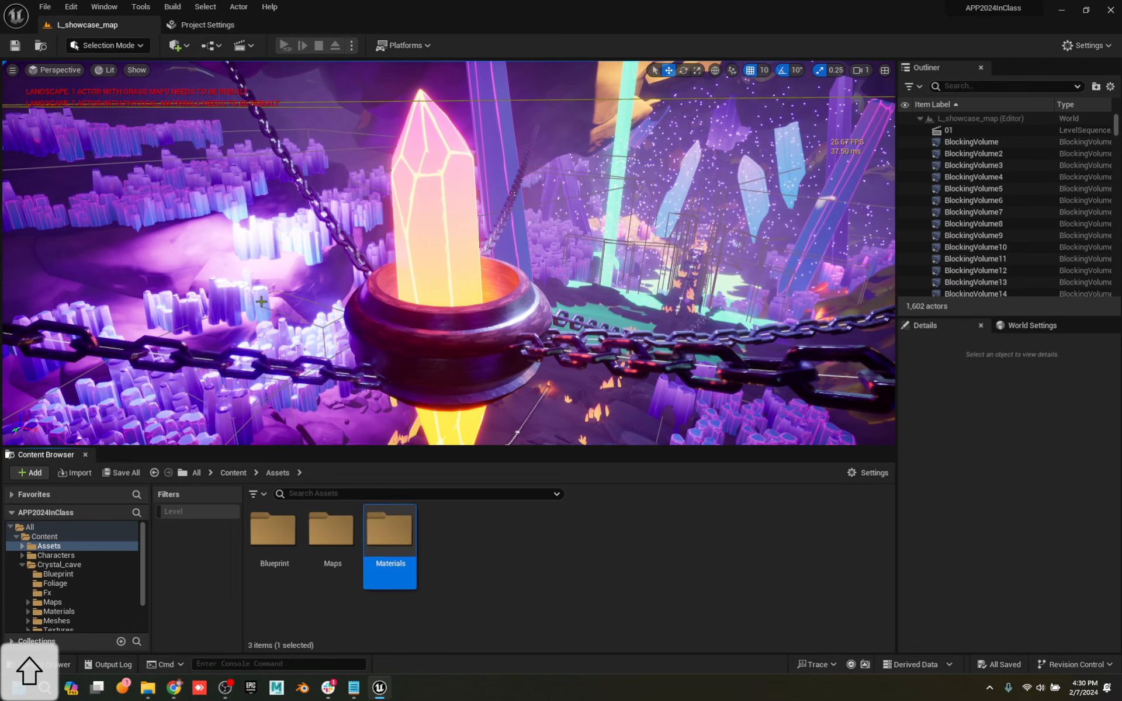
Create a material named M_BaseColor_Main inside the Assets Materials folder
{"action": "double_click", "coordinate": [390, 532]}
{"action": "right_click", "coordinate": [258, 531]}
{"action": "mouse_move", "coordinate": [370, 512]}
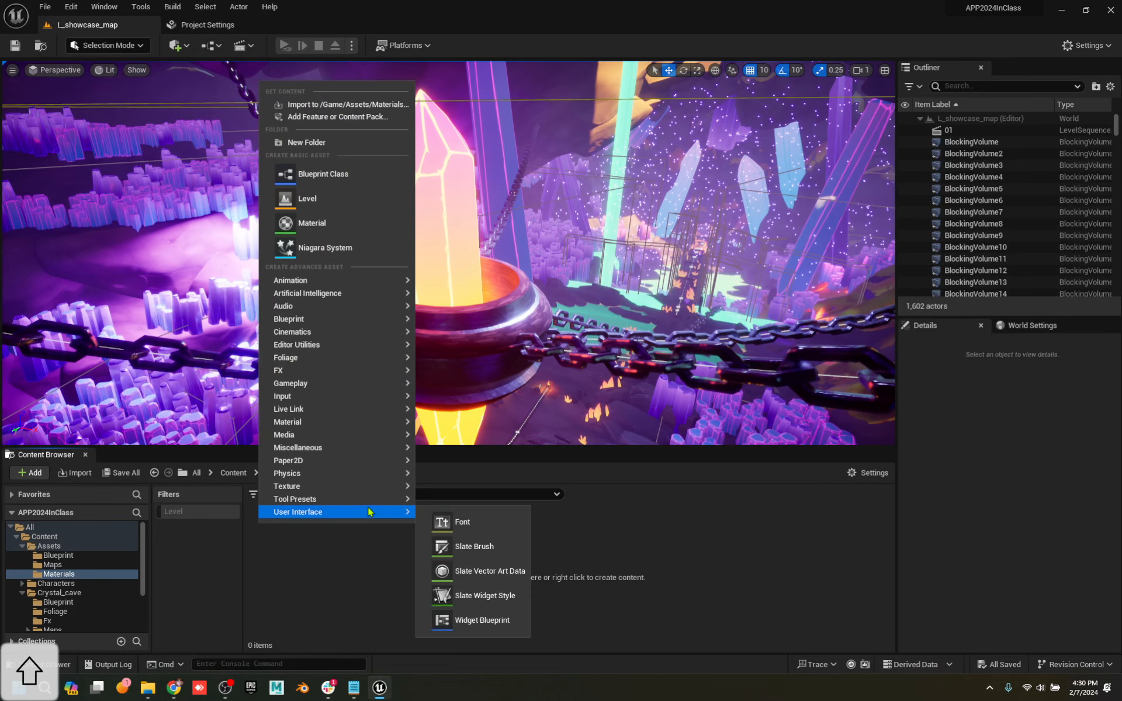
{"action": "left_click", "coordinate": [351, 223]}
{"action": "key", "text": "shift"}
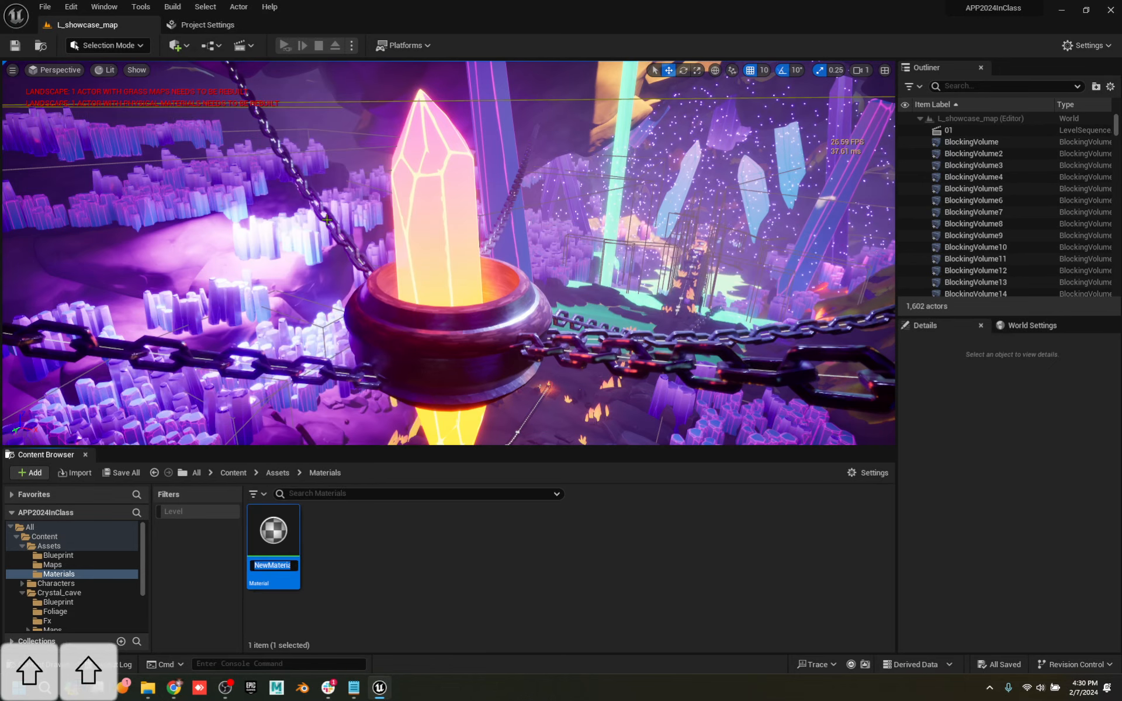
{"action": "type", "text": "M_Main"}
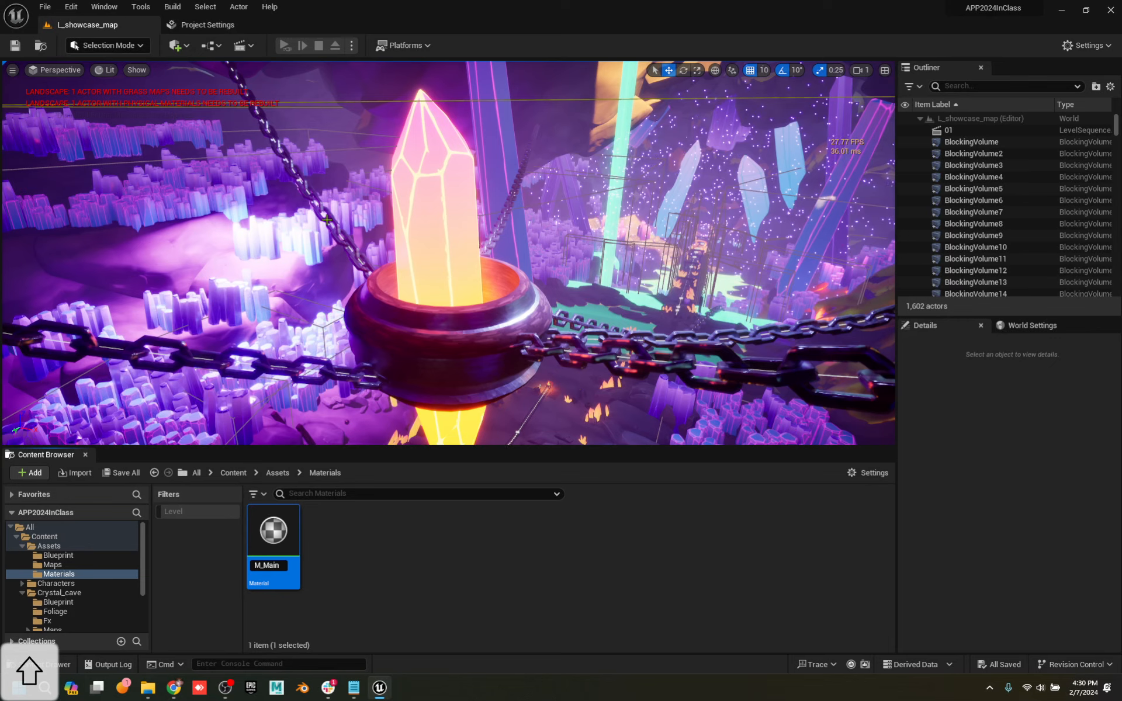
{"action": "type", "text": "Base"}
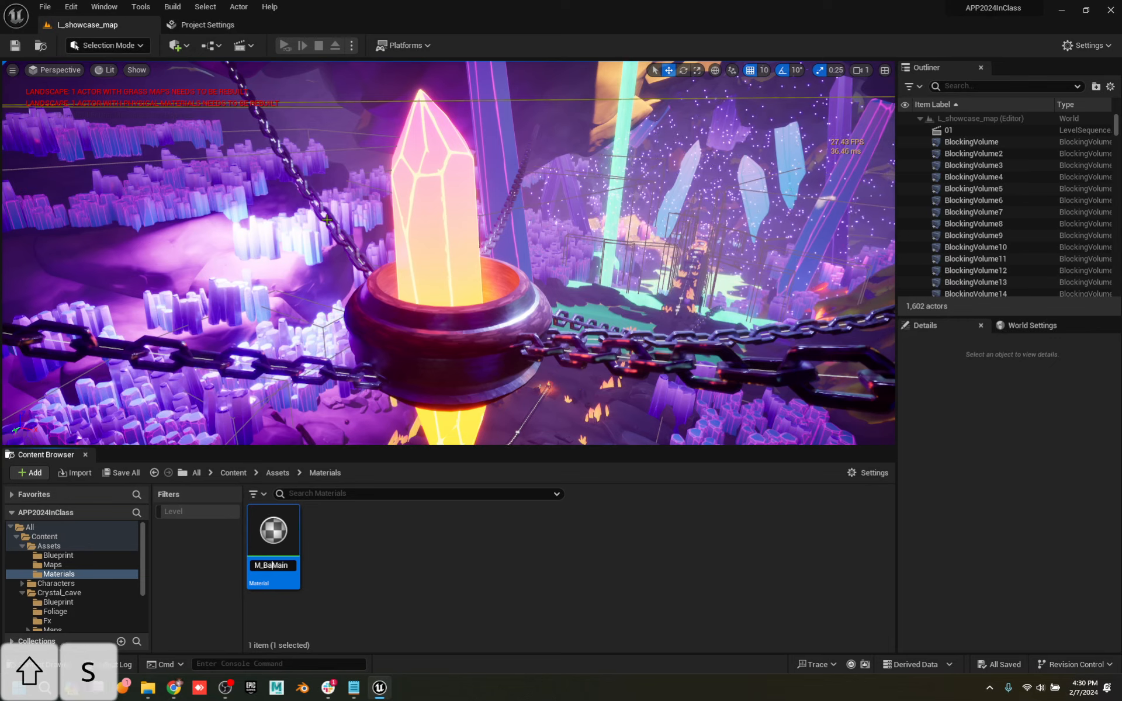
{"action": "type", "text": "C"}
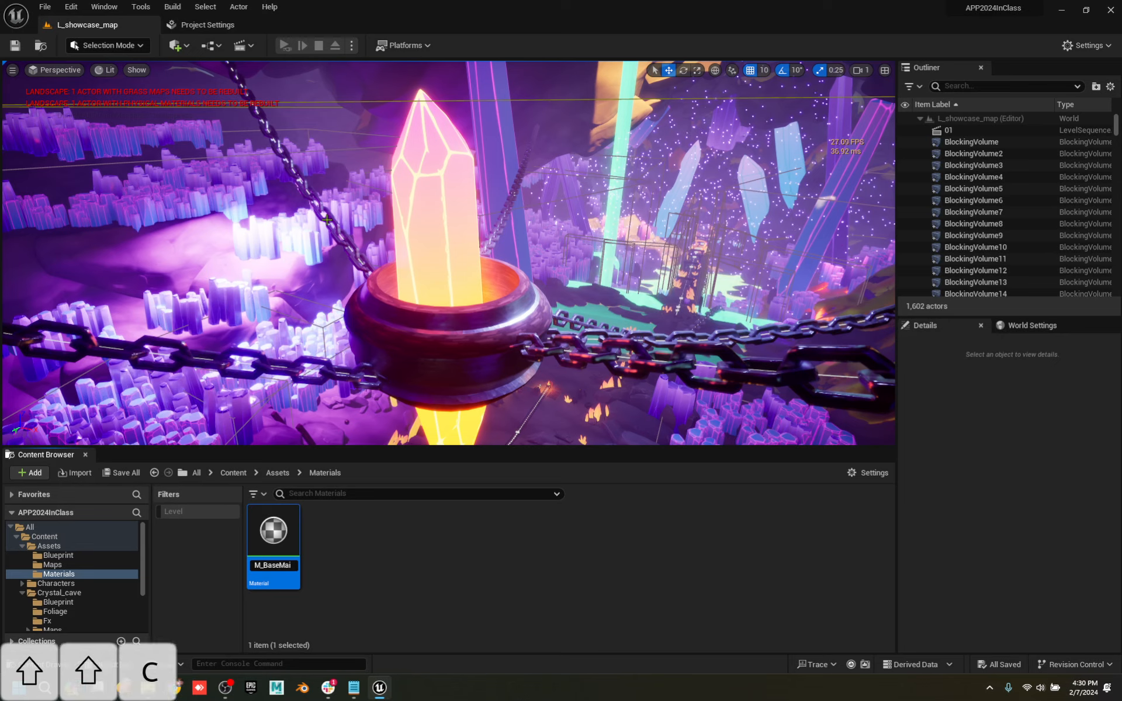
{"action": "type", "text": "OLO"}
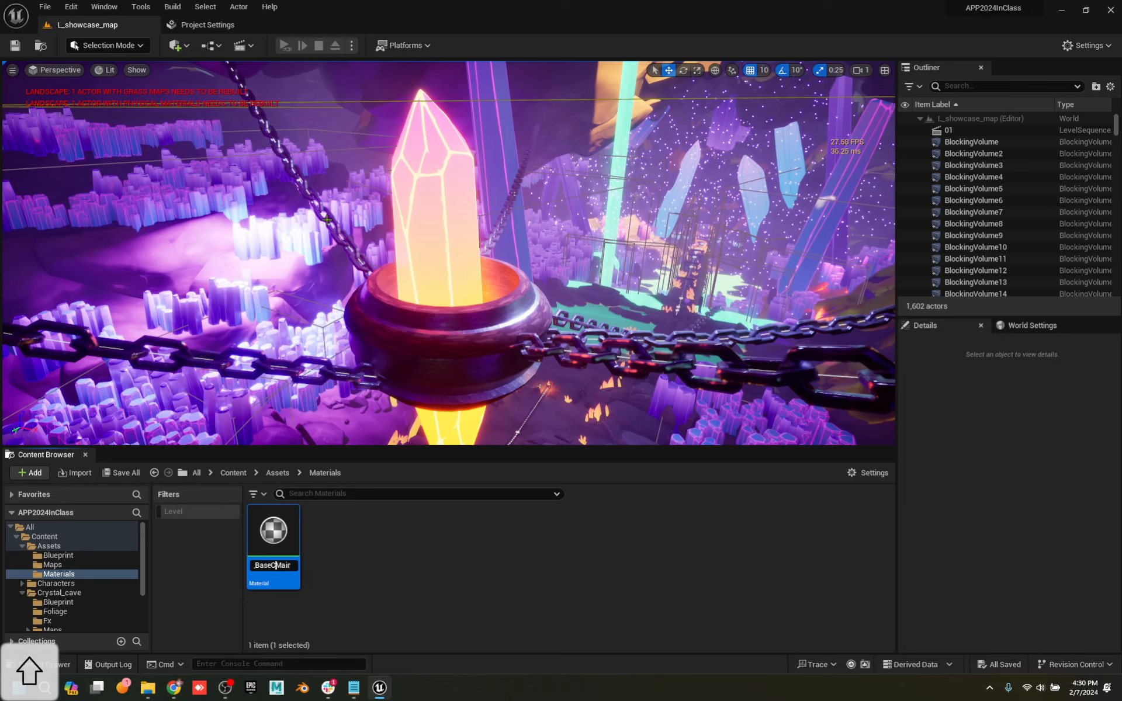
{"action": "type", "text": "olor_"}
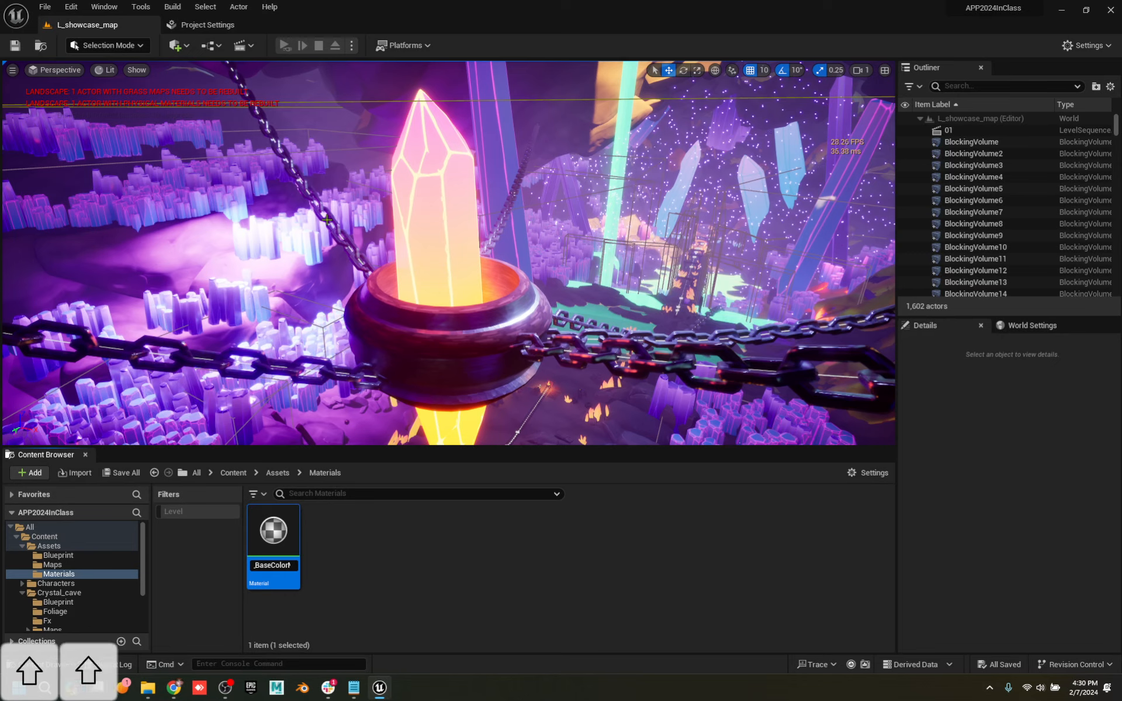
{"action": "key", "text": "Return"}
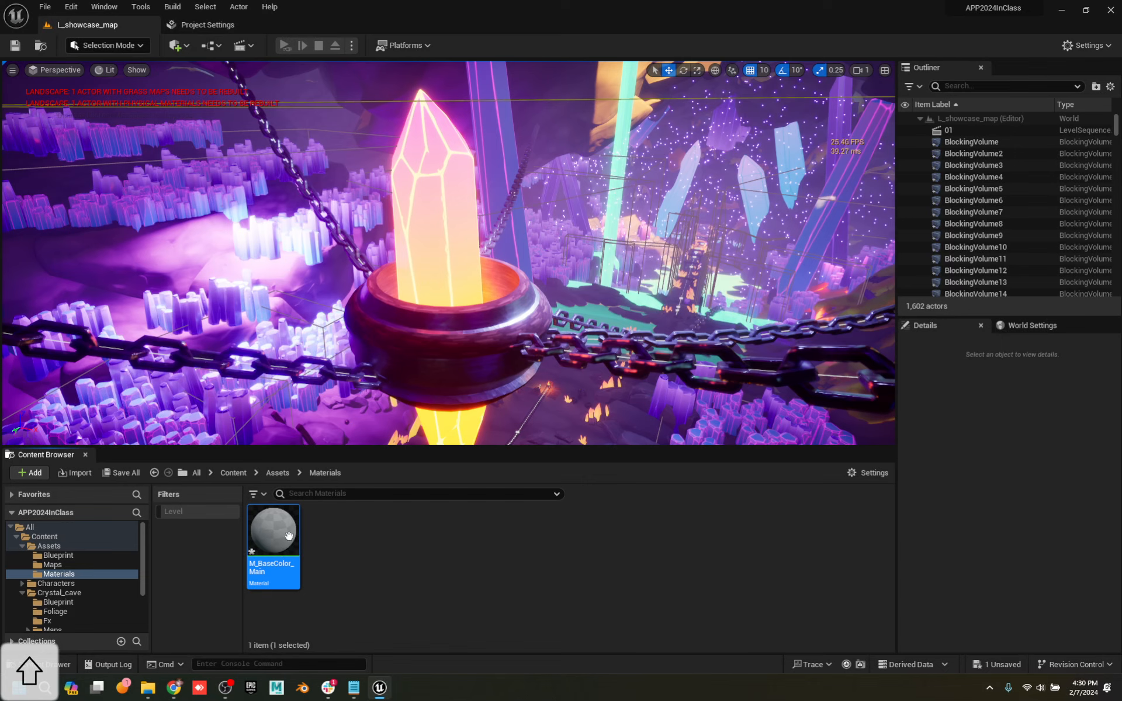
Open M_BaseColor_Main for editing, add a Constant3Vector node and connect its output to Base Color
{"action": "double_click", "coordinate": [289, 536]}
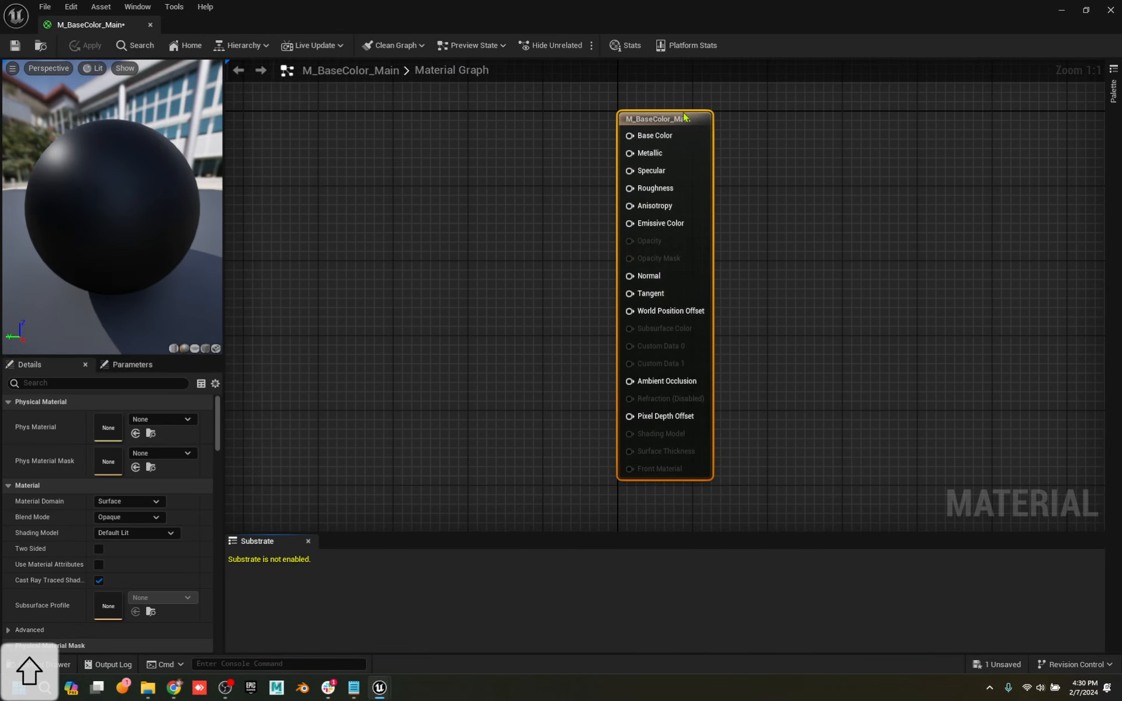
{"action": "key", "text": "3"}
{"action": "left_click", "coordinate": [391, 122]}
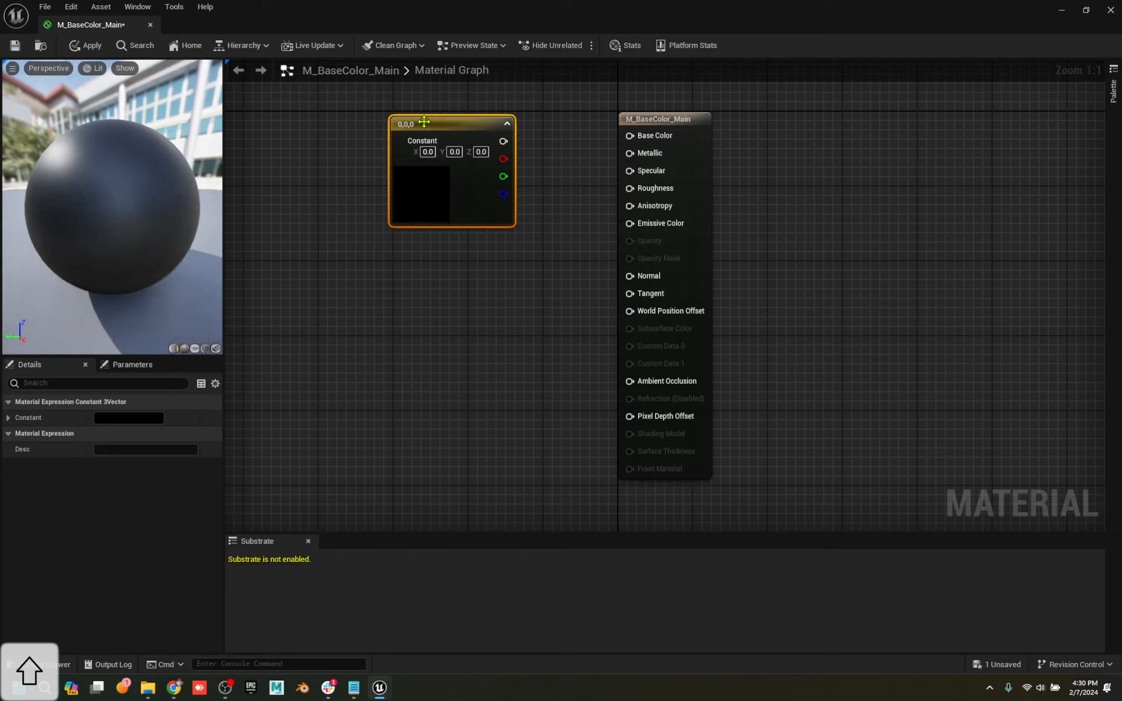
{"action": "left_click_drag", "start_coordinate": [503, 141], "coordinate": [648, 142]}
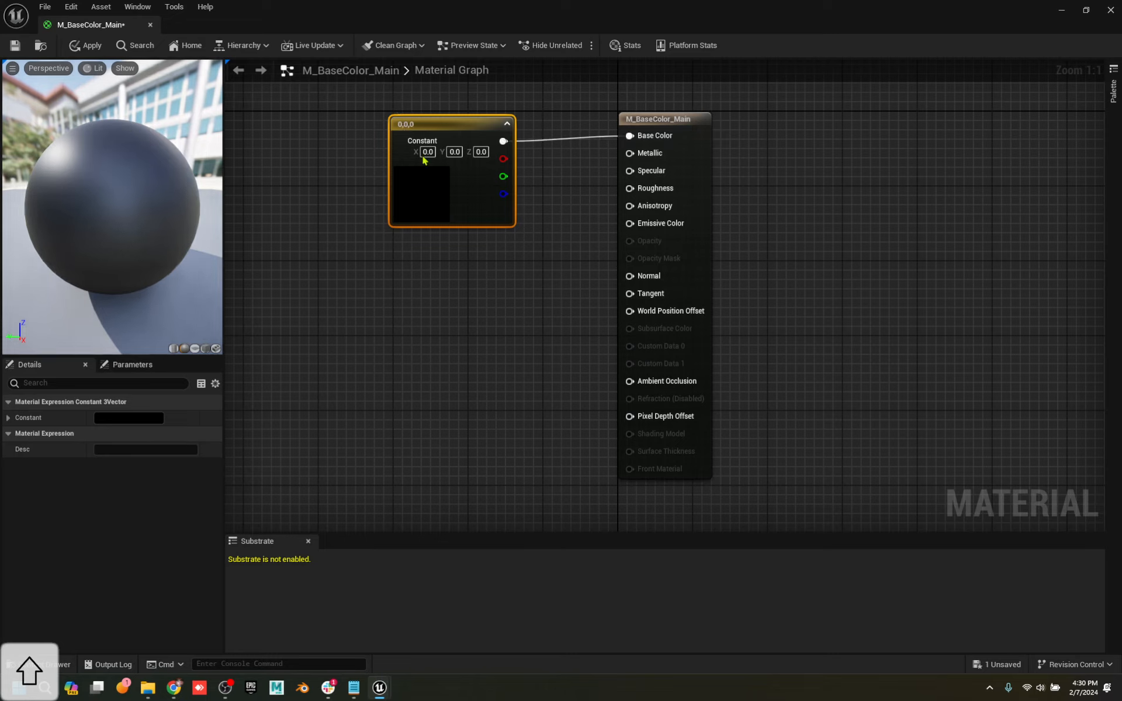
Set the Constant3Vector node's color to violet-blue with R 0.029521, G 0 and B 1
{"action": "double_click", "coordinate": [433, 197]}
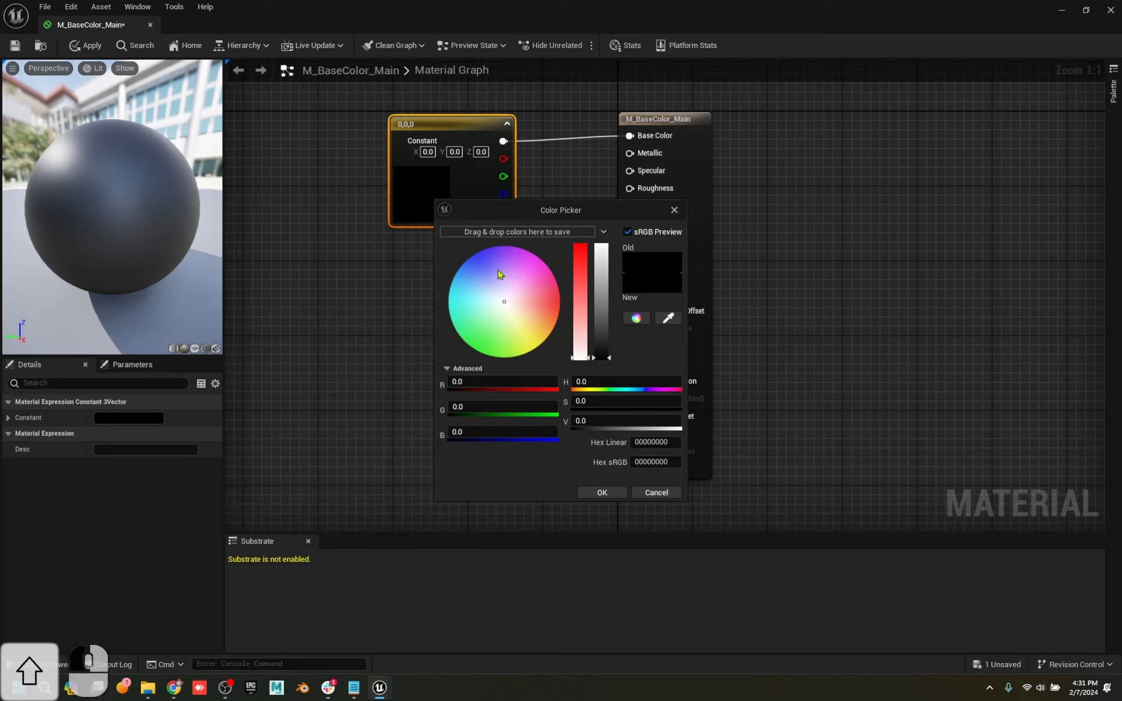
{"action": "left_click", "coordinate": [478, 253]}
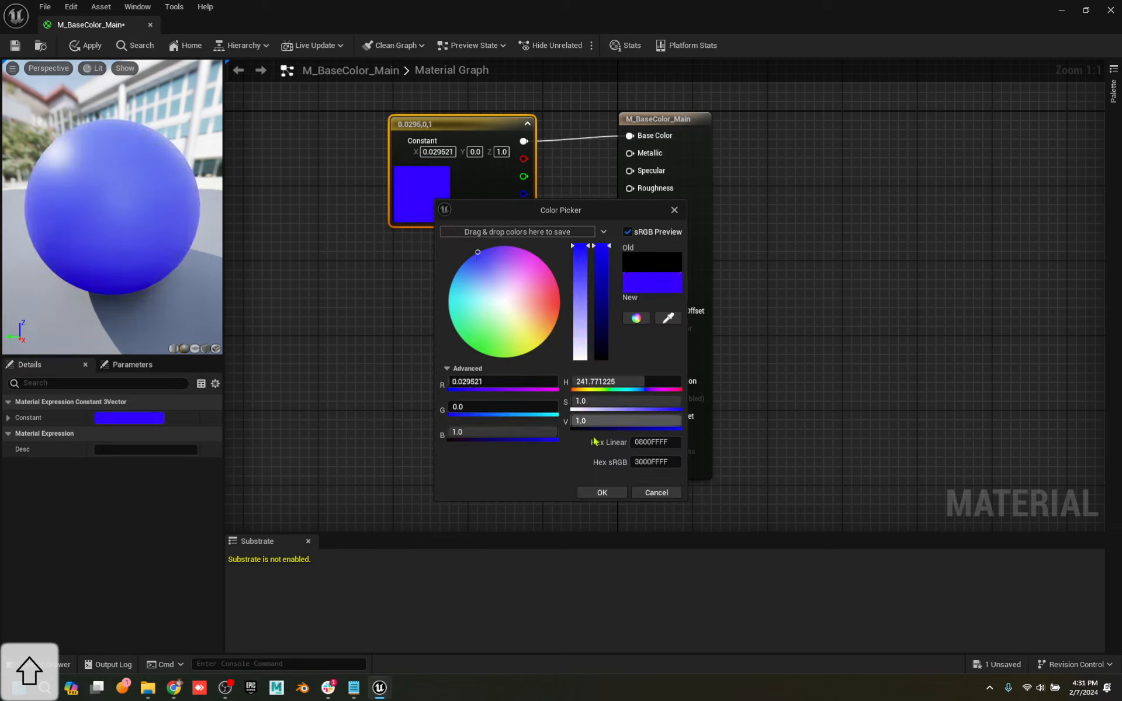
{"action": "left_click", "coordinate": [602, 492]}
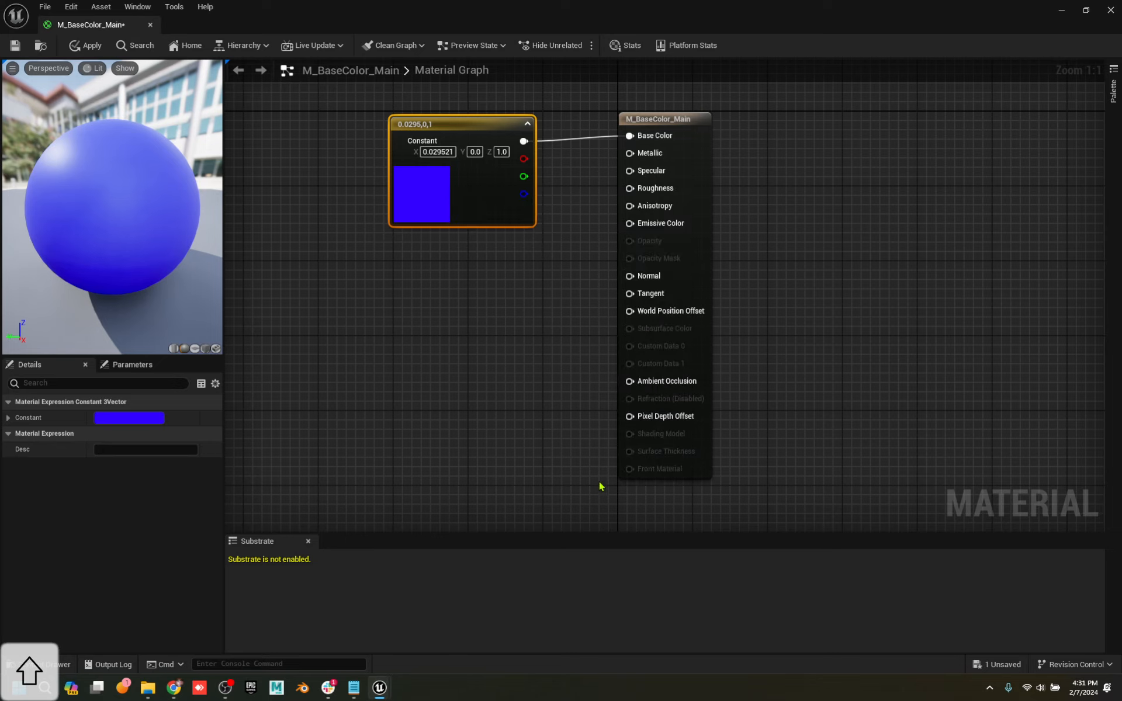
Try several hues for the Constant3Vector node and set its color to blue with R 0, G 0.162547 and B 1
{"action": "double_click", "coordinate": [436, 186]}
{"action": "left_click_drag", "start_coordinate": [506, 289], "coordinate": [563, 293]}
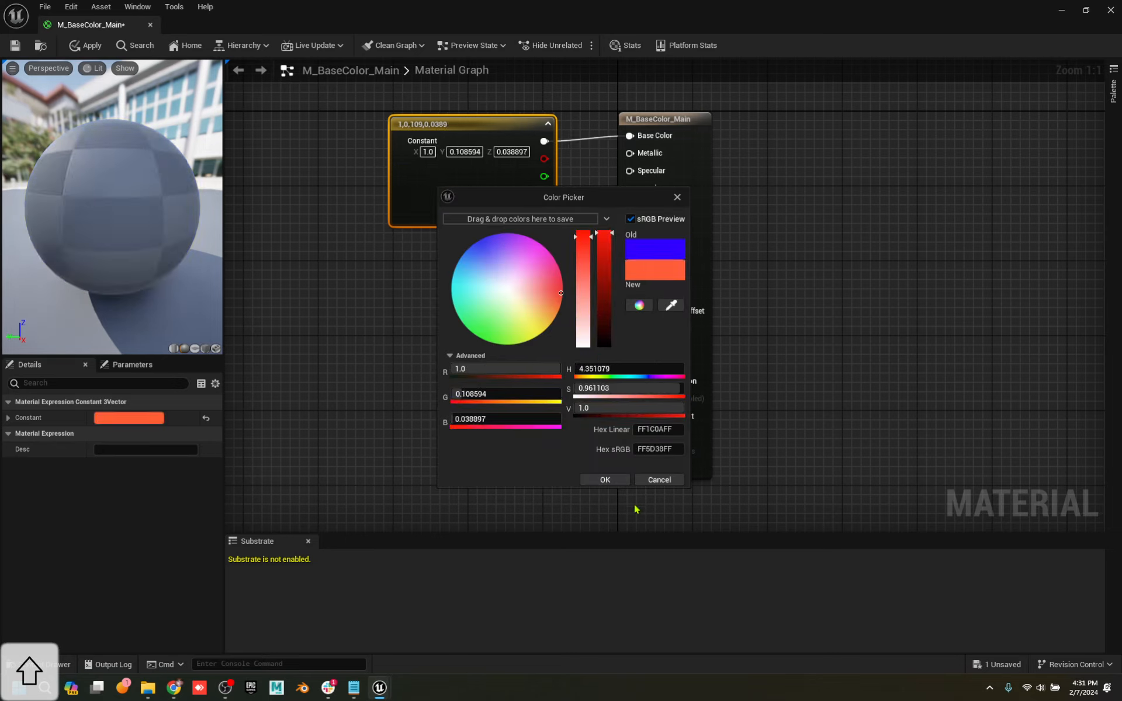
{"action": "left_click", "coordinate": [506, 302]}
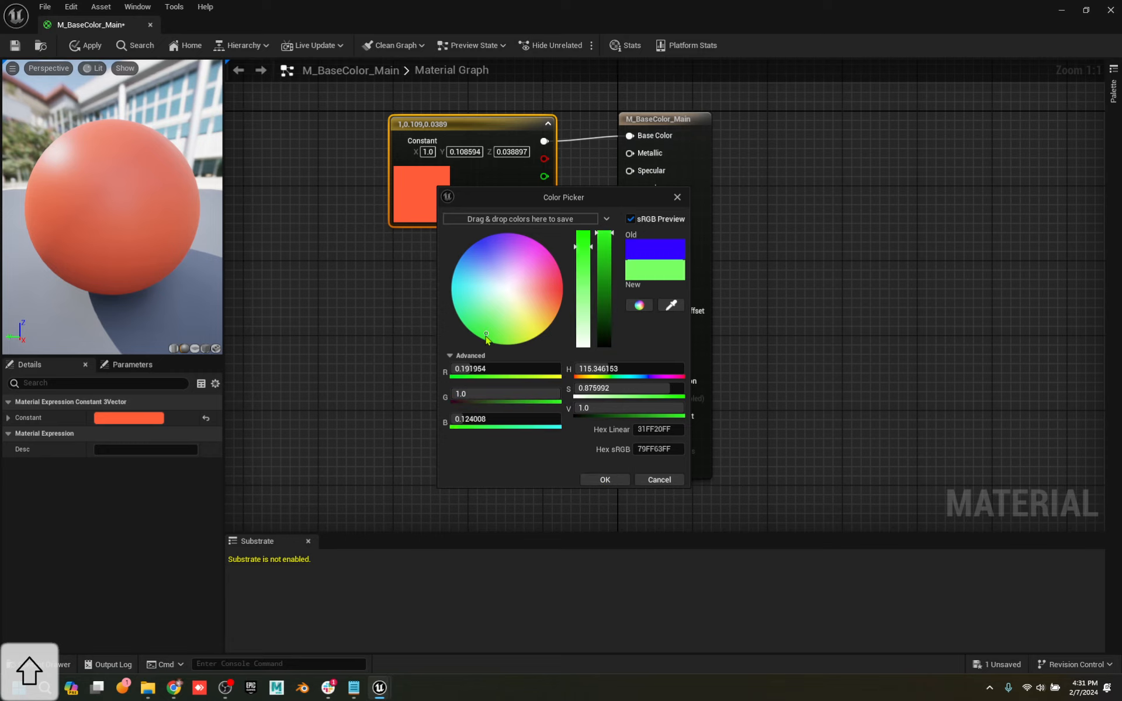
{"action": "mouse_move", "coordinate": [503, 301]}
{"action": "left_mouse_down"}
{"action": "mouse_move", "coordinate": [459, 272]}
{"action": "mouse_move", "coordinate": [617, 283]}
{"action": "left_mouse_up"}
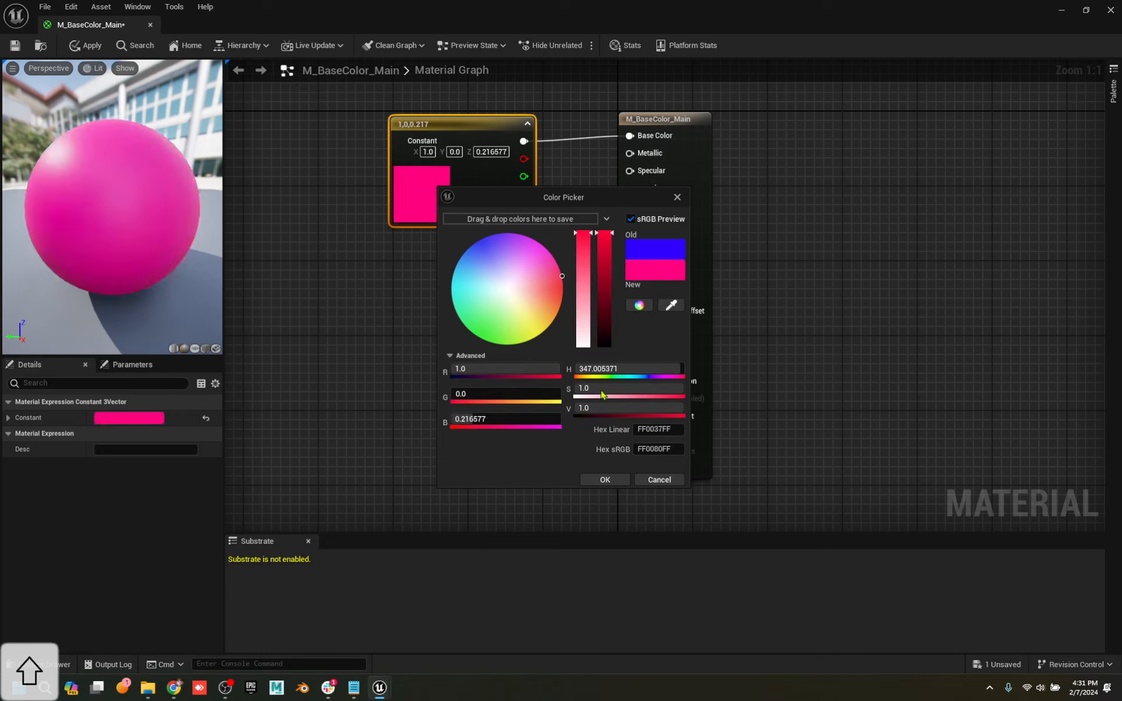
{"action": "mouse_move", "coordinate": [519, 272]}
{"action": "left_mouse_down"}
{"action": "mouse_move", "coordinate": [462, 292]}
{"action": "mouse_move", "coordinate": [455, 308]}
{"action": "left_mouse_up"}
{"action": "left_click", "coordinate": [471, 246]}
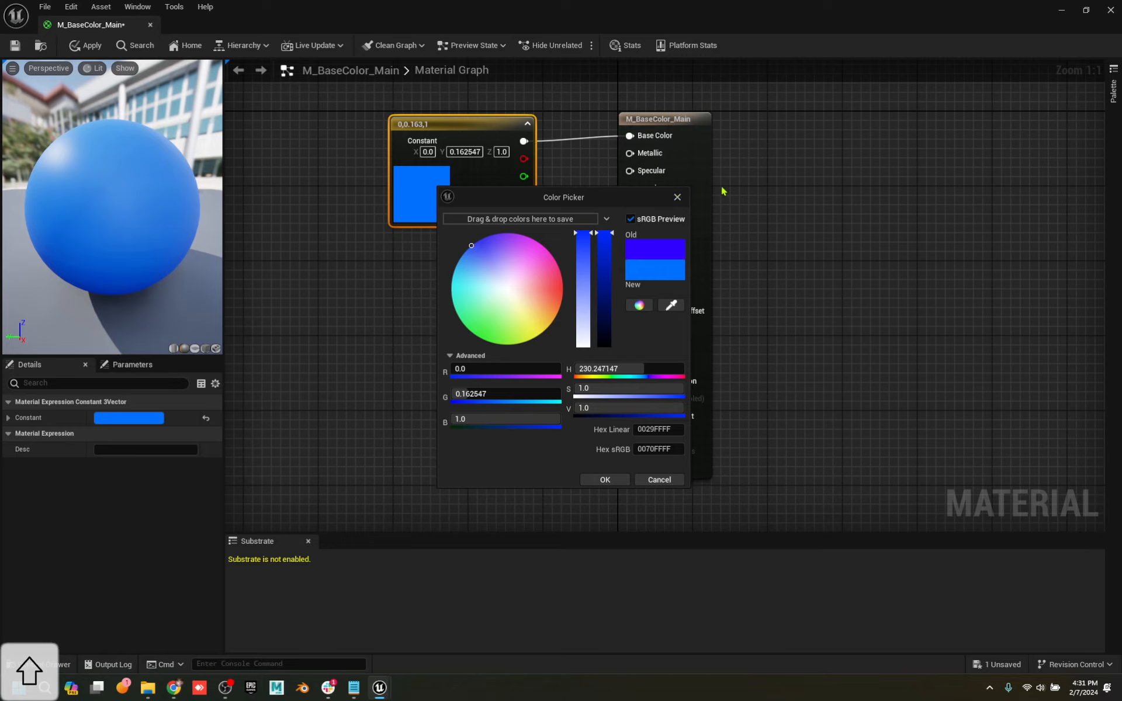
{"action": "left_click", "coordinate": [677, 198]}
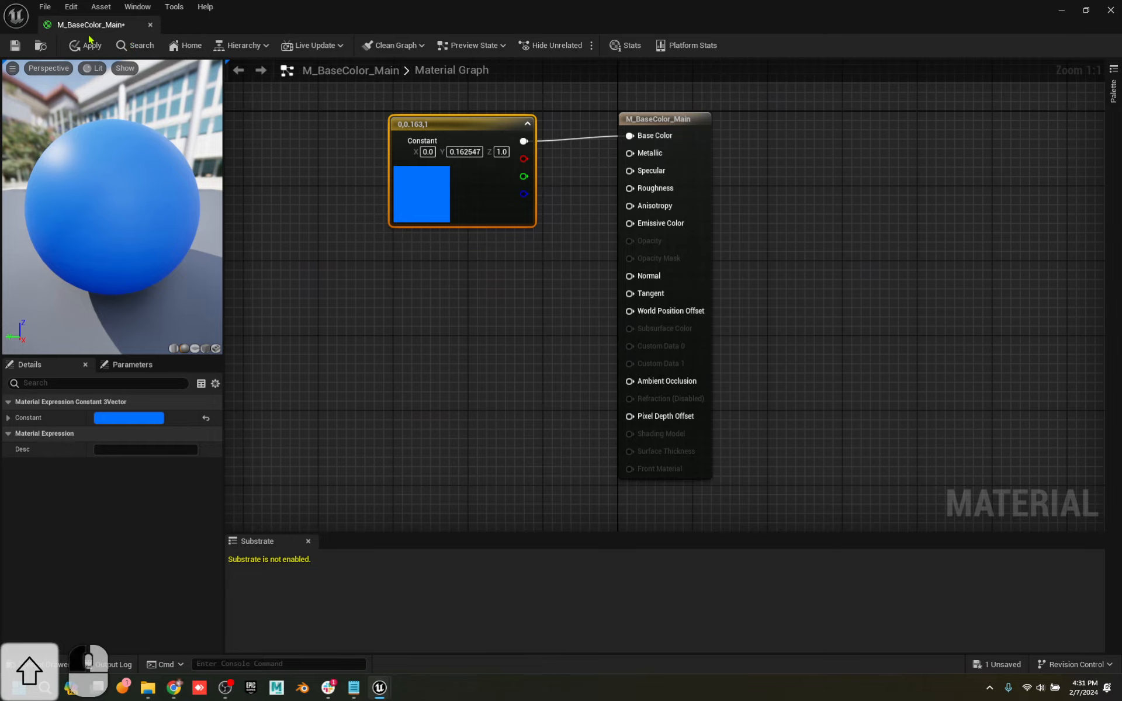
Dock the M_BaseColor_Main editor in the main window and create a material instance of that material named MI_Red
{"action": "left_click_drag", "start_coordinate": [91, 26], "coordinate": [399, 30]}
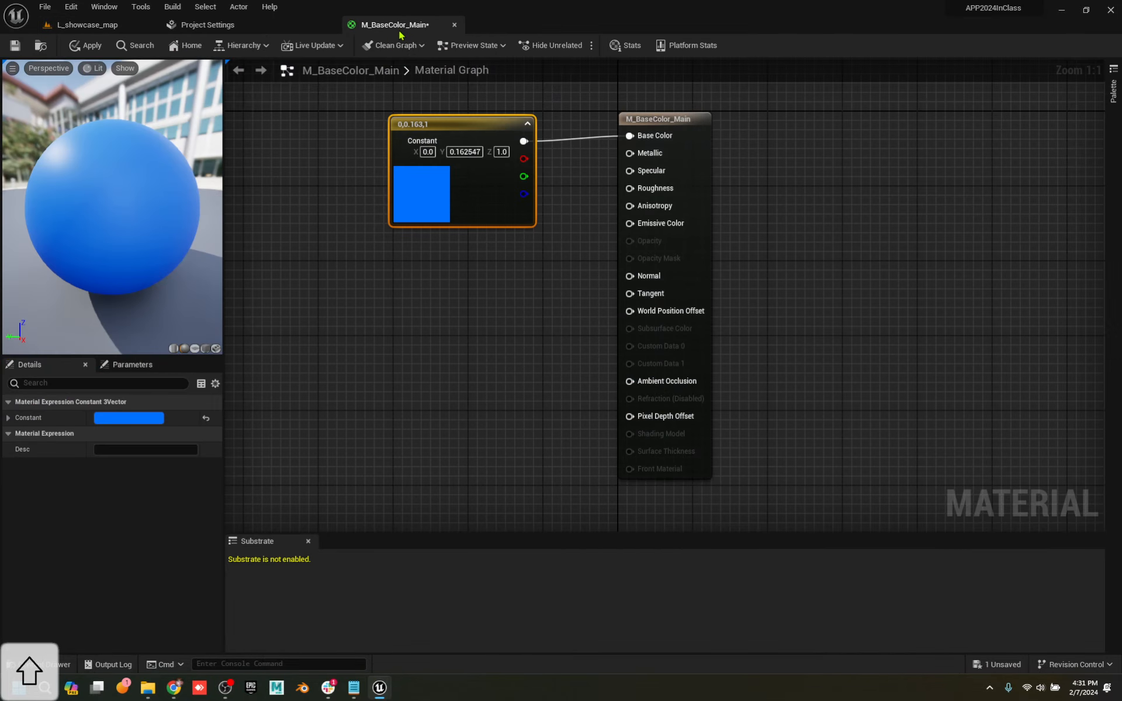
{"action": "left_click", "coordinate": [87, 25]}
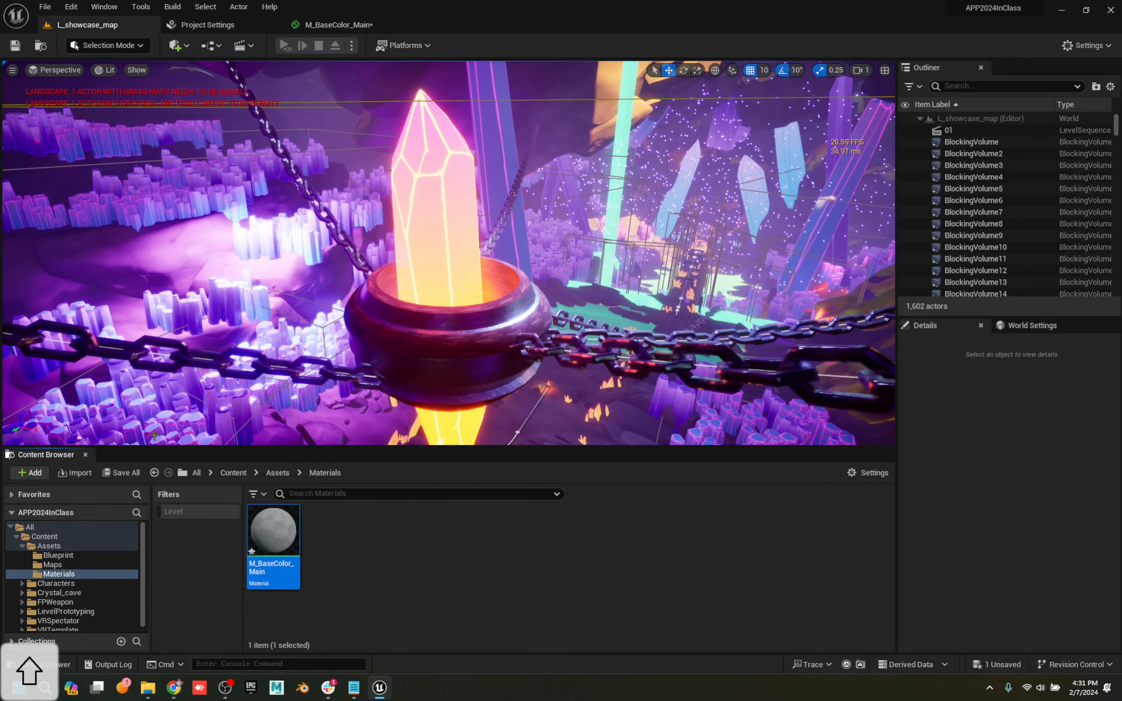
{"action": "right_click", "coordinate": [267, 530]}
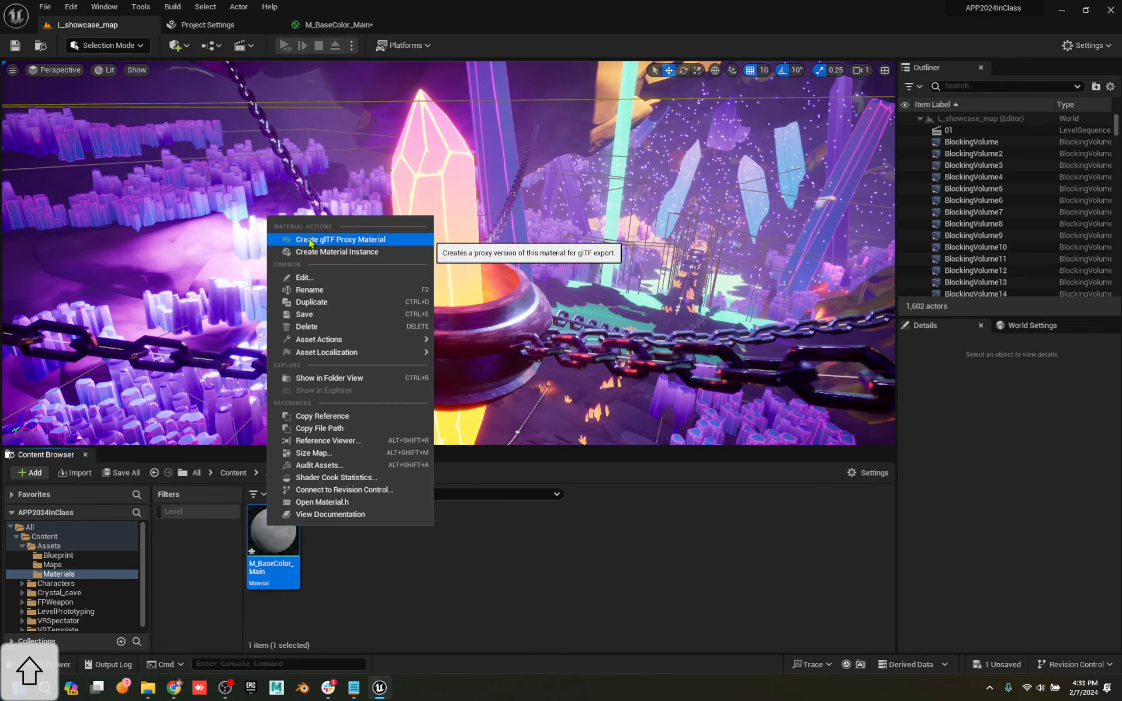
{"action": "left_click", "coordinate": [330, 252]}
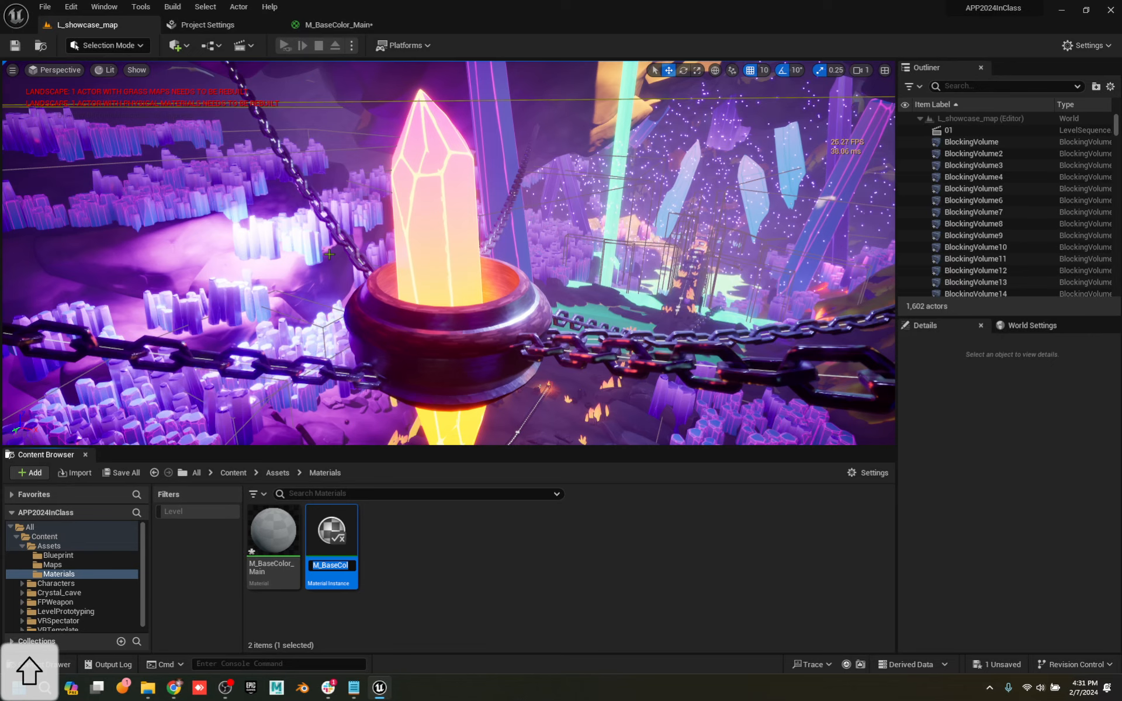
{"action": "type", "text": "MI"}
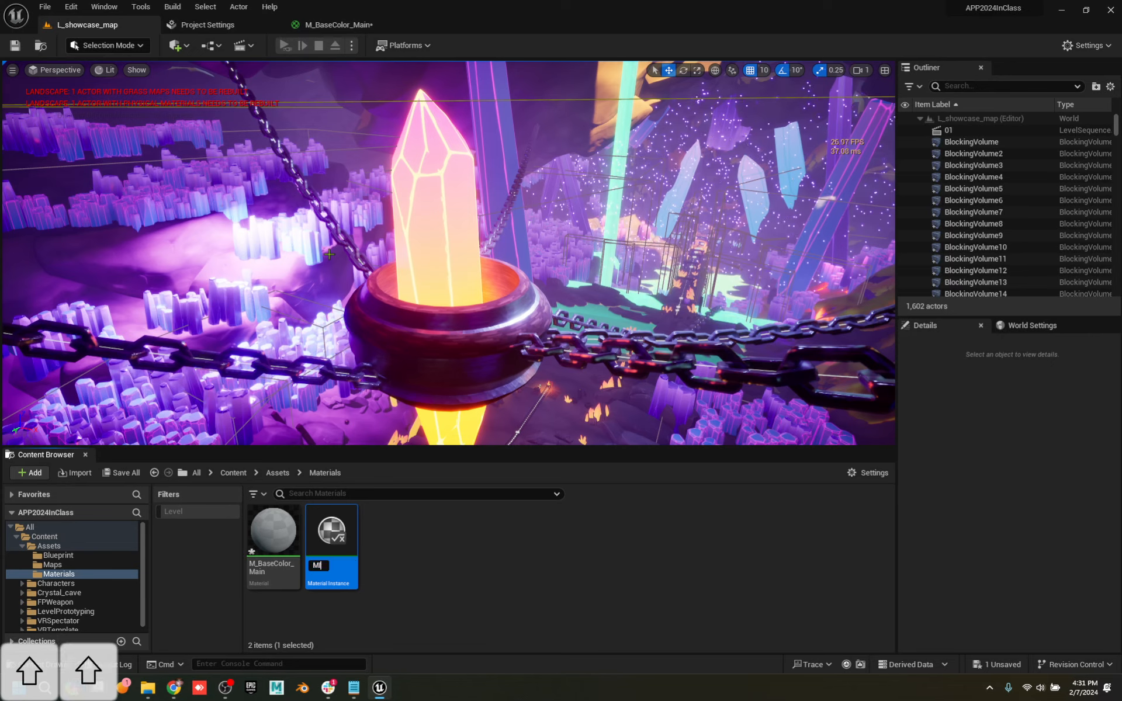
{"action": "type", "text": "_"}
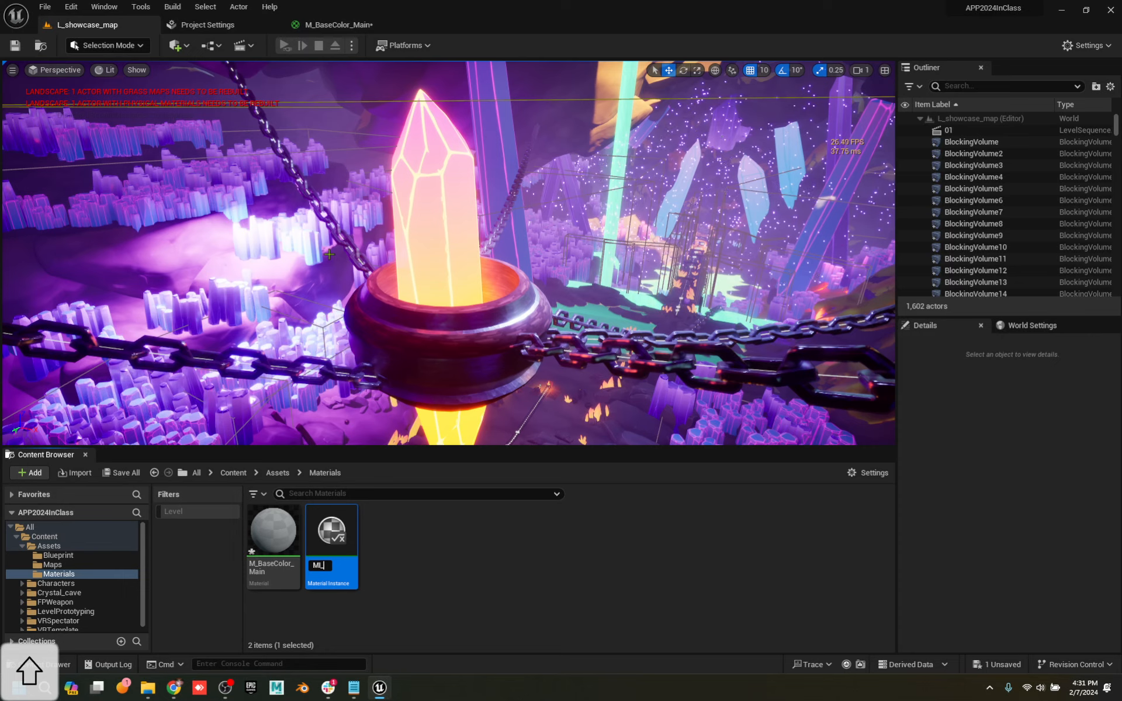
{"action": "type", "text": "Red"}
{"action": "key", "text": "Return"}
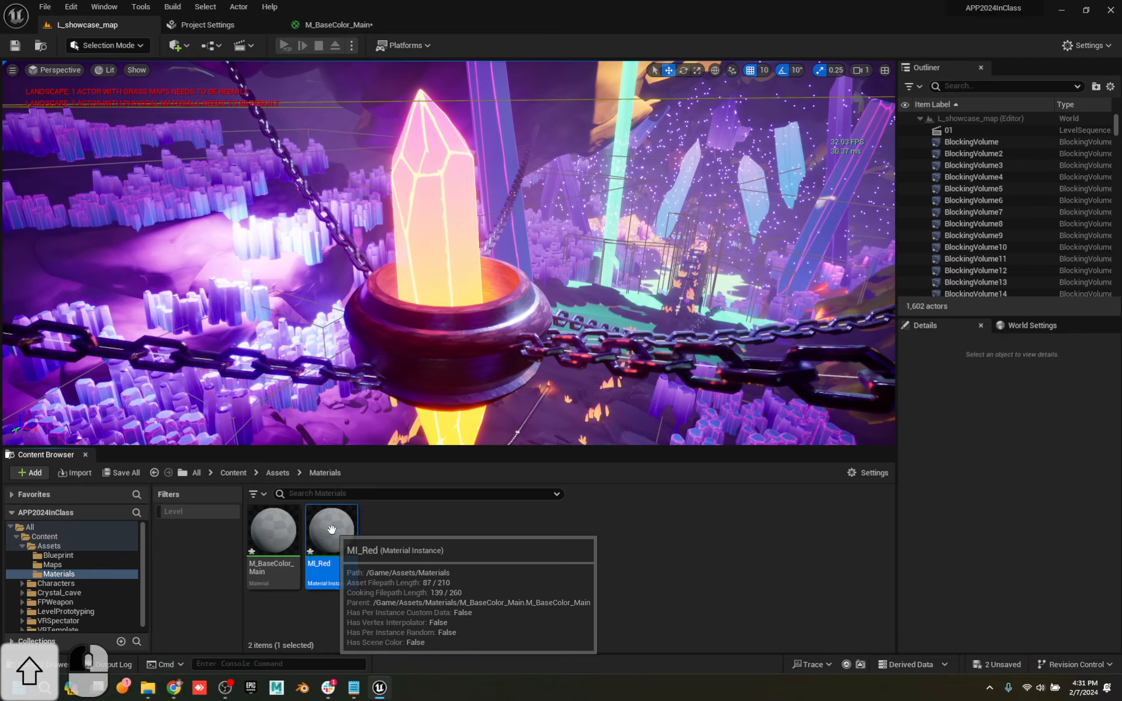
Open MI_Red's parent material, convert its blue constant node to a parameter named color, and save the material
{"action": "double_click", "coordinate": [332, 533]}
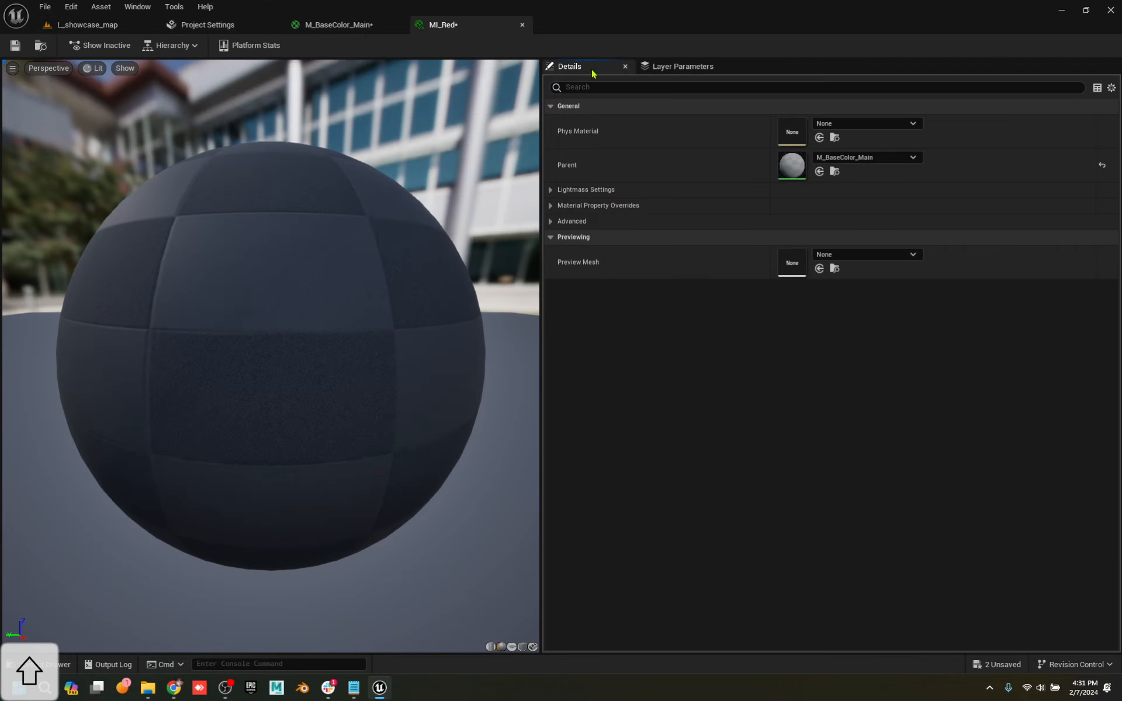
{"action": "double_click", "coordinate": [792, 166]}
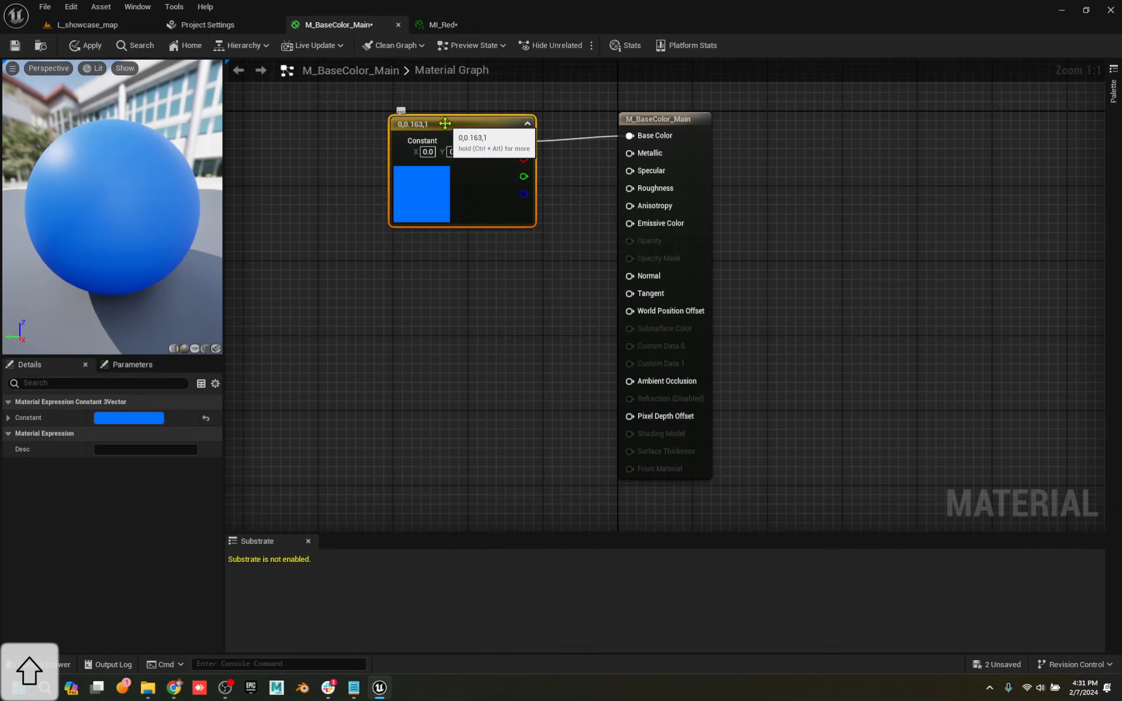
{"action": "right_click", "coordinate": [425, 122]}
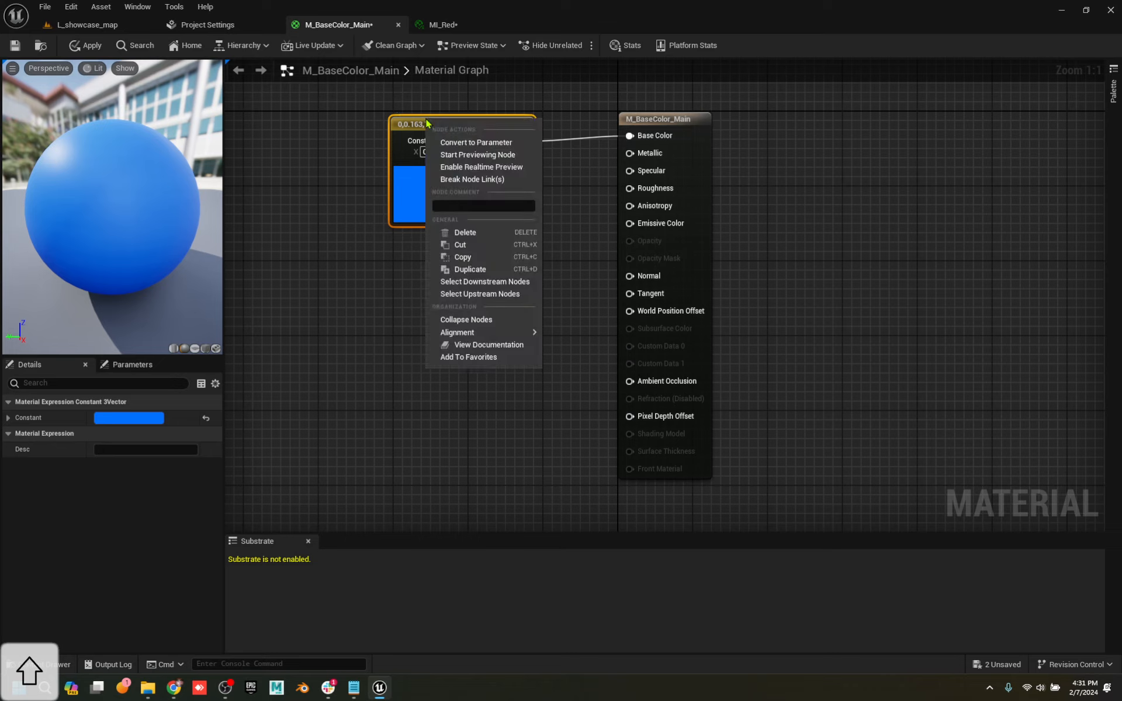
{"action": "left_click", "coordinate": [498, 143]}
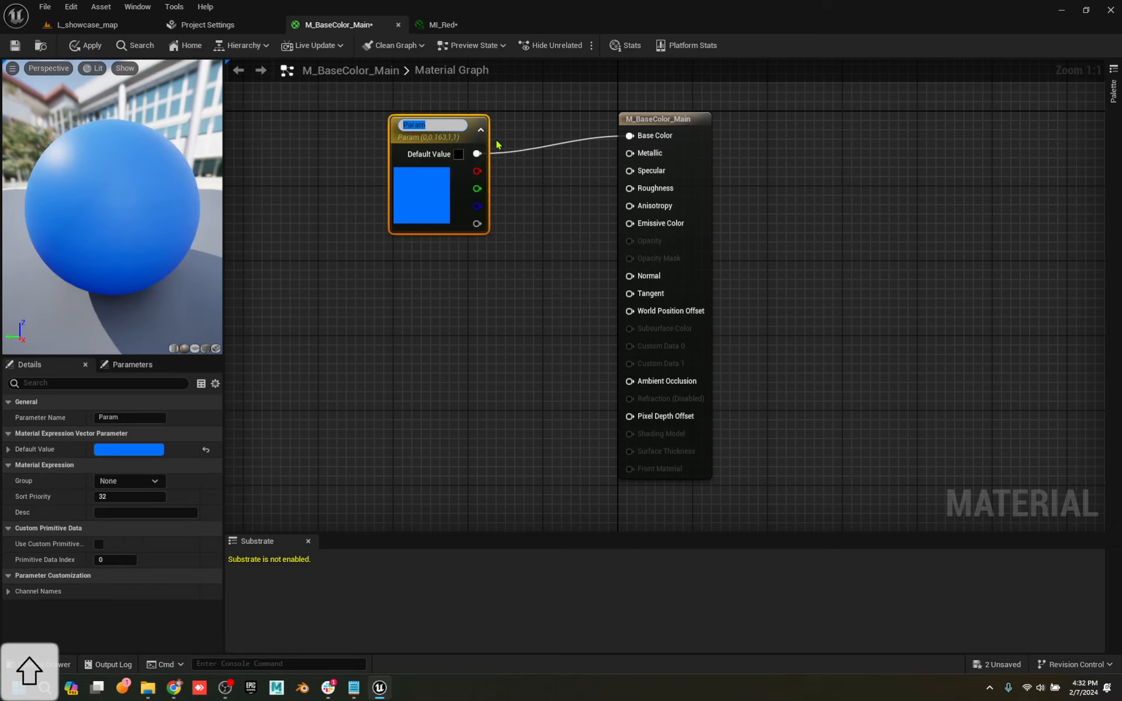
{"action": "type", "text": "color"}
{"action": "key", "text": "Return"}
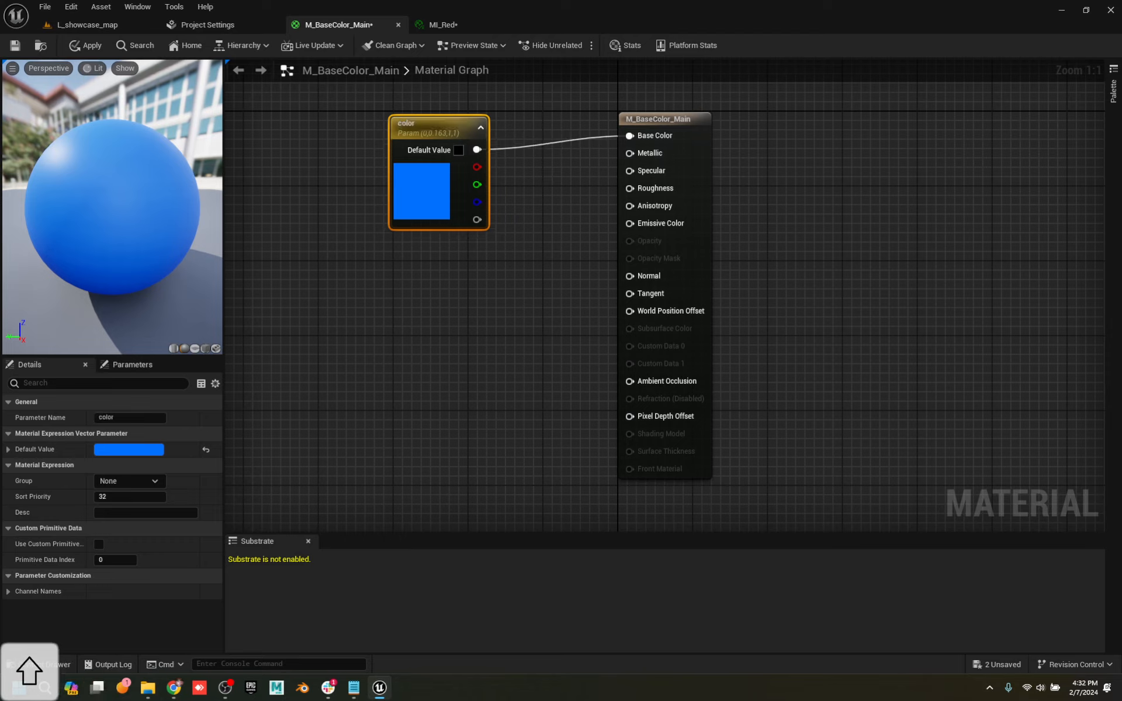
{"action": "left_click", "coordinate": [13, 47]}
Check MI_Red's parameters, then open the Week02 level from the Assets Maps folder, saving MI_Red when asked
{"action": "left_click", "coordinate": [443, 25]}
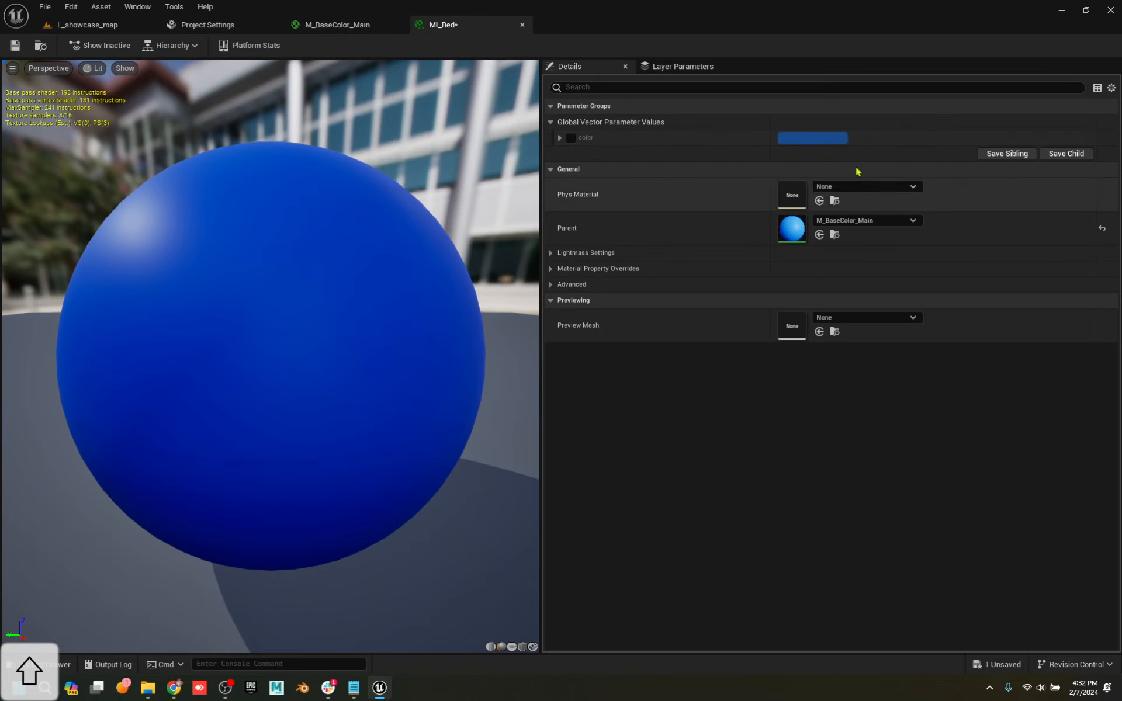
{"action": "left_click", "coordinate": [82, 26]}
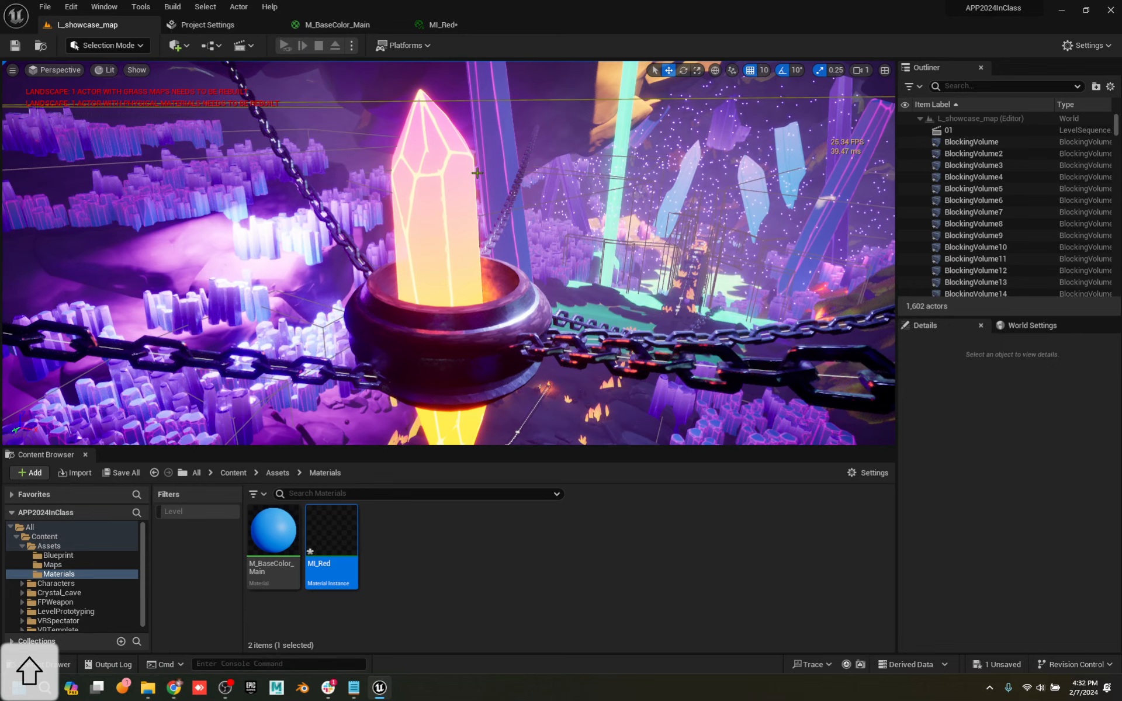
{"action": "right_click_drag", "start_coordinate": [449, 251], "coordinate": [310, 316]}
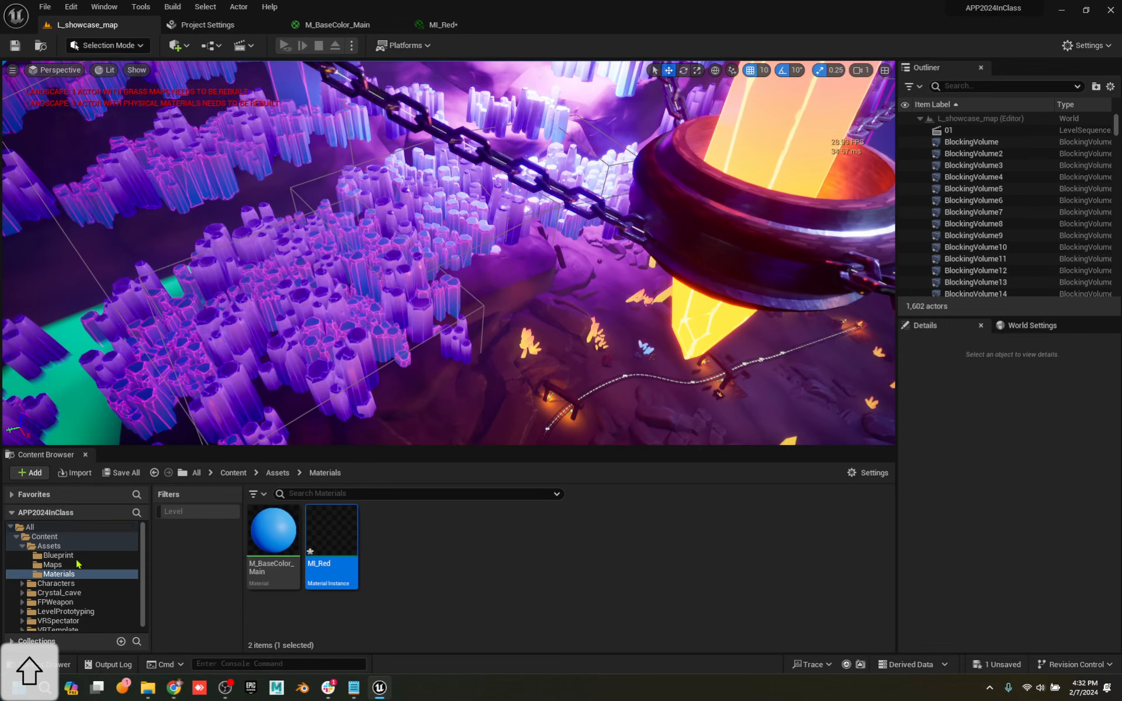
{"action": "left_click", "coordinate": [52, 565]}
{"action": "double_click", "coordinate": [278, 533]}
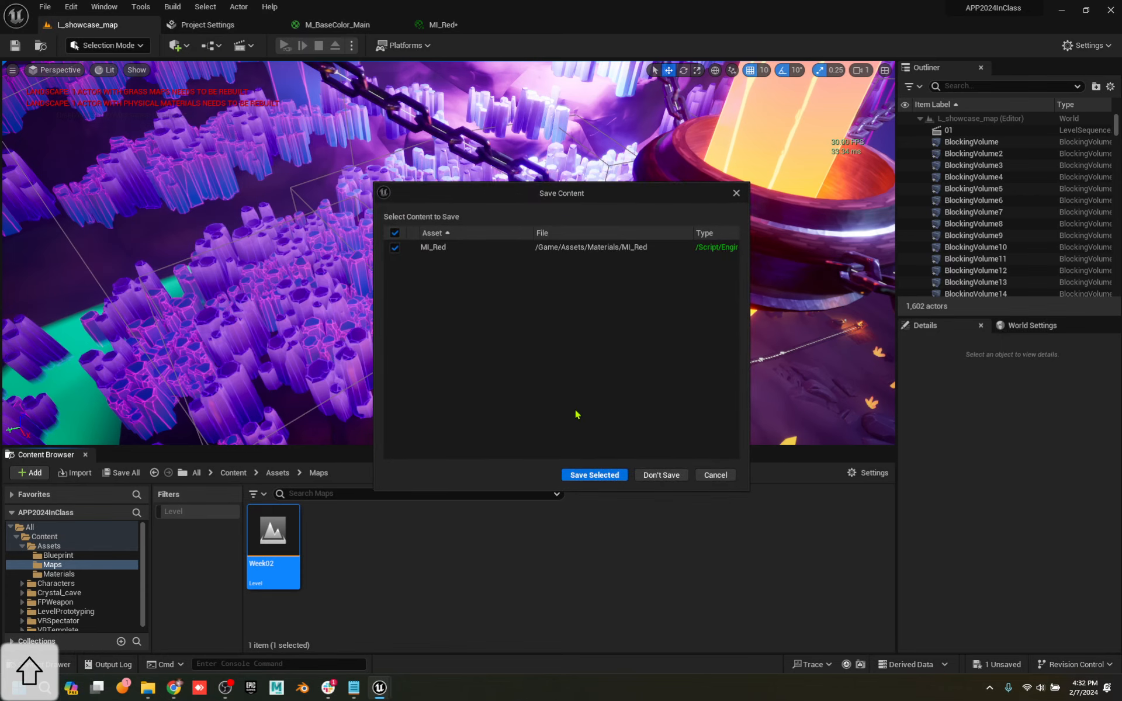
{"action": "left_click", "coordinate": [595, 471]}
Add a cube to the Week02 level in the open area beside the green nav mesh region
{"action": "right_click_drag", "start_coordinate": [560, 191], "coordinate": [684, 147]}
{"action": "key", "text": "w"}
{"action": "key", "text": "a"}
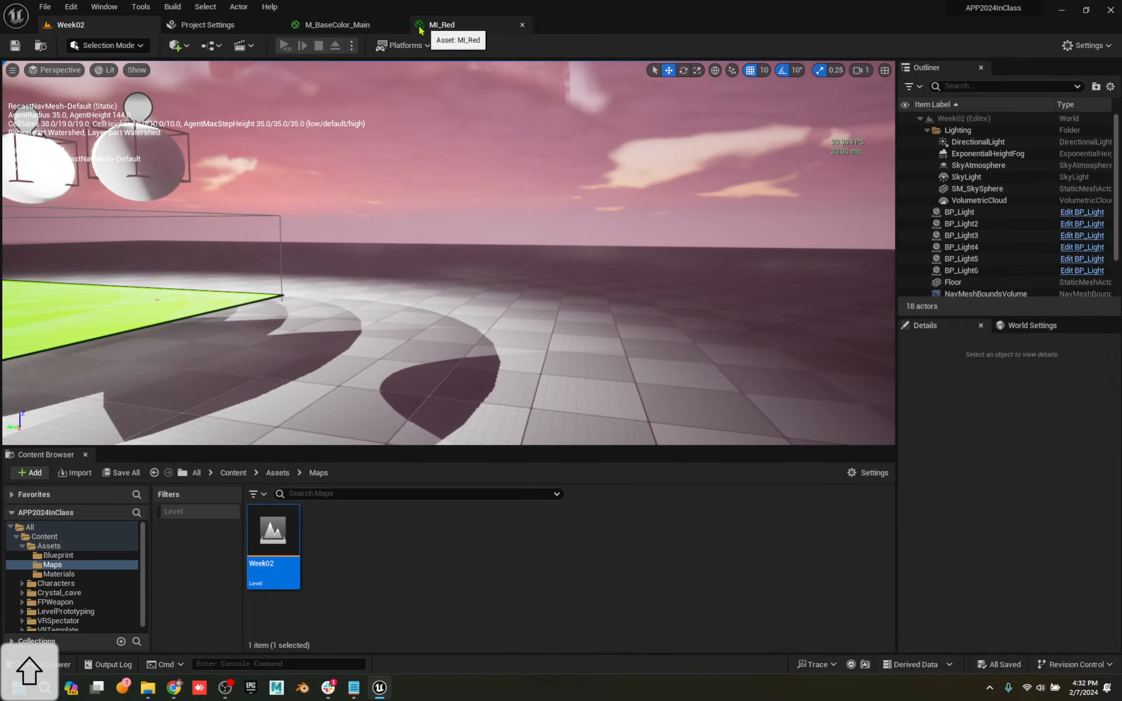
{"action": "left_click", "coordinate": [175, 45]}
{"action": "mouse_move", "coordinate": [214, 145]}
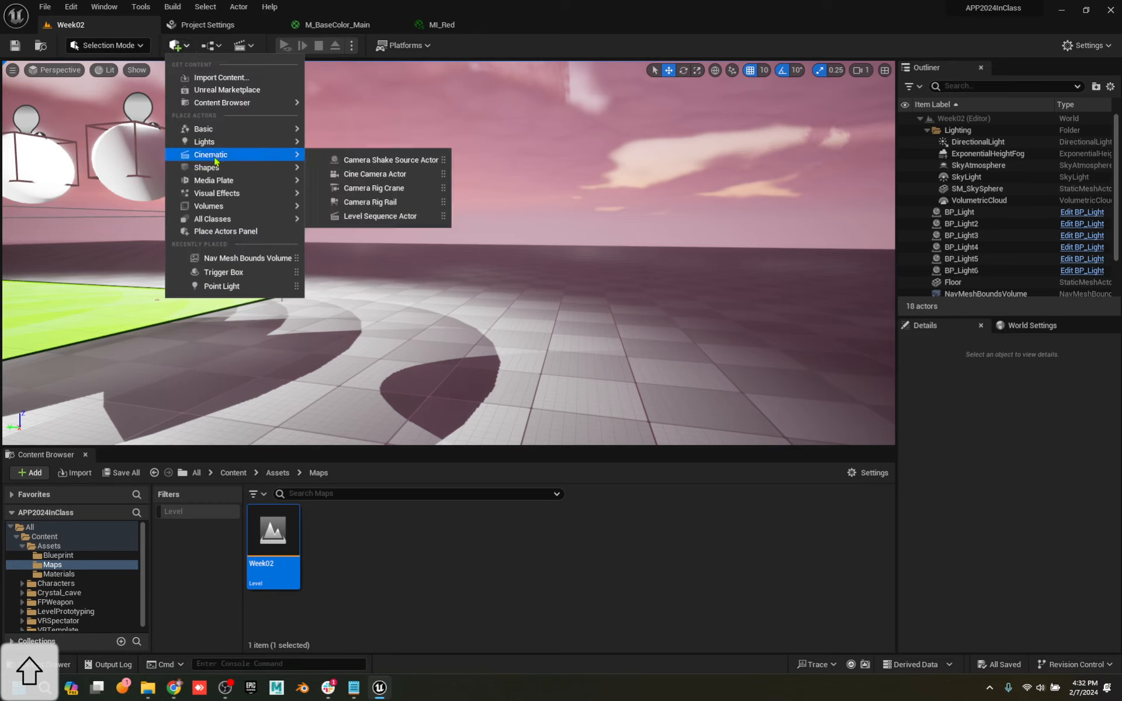
{"action": "mouse_move", "coordinate": [216, 167]}
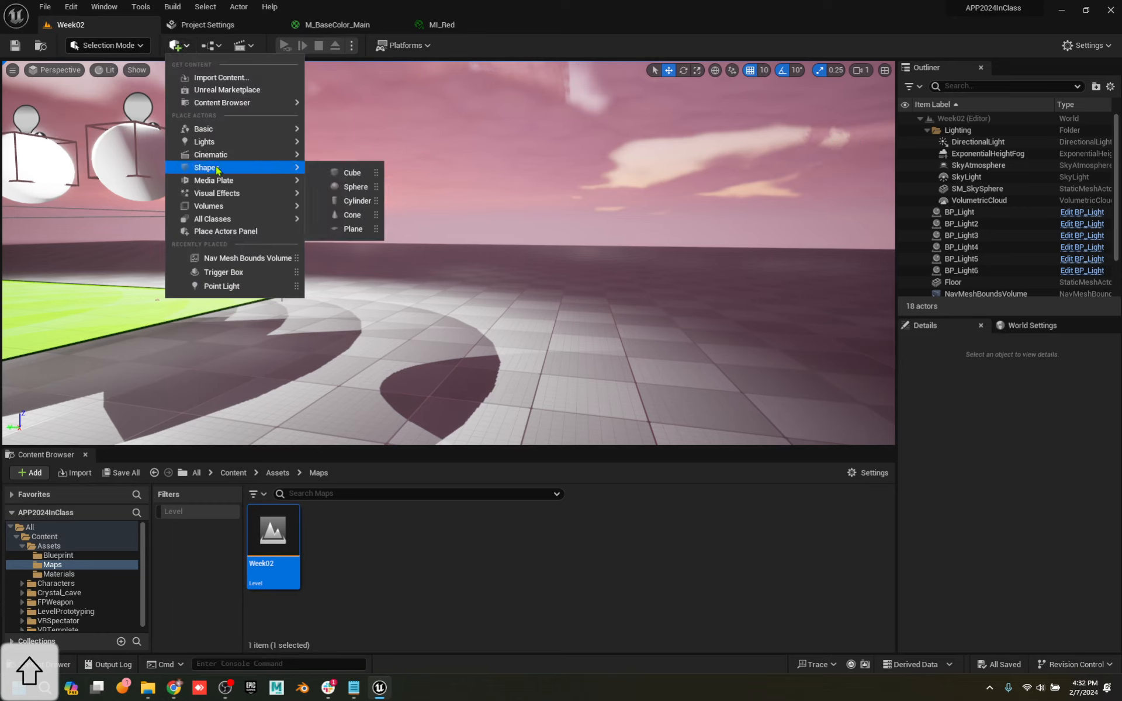
{"action": "left_click", "coordinate": [355, 173]}
Apply MI_Red from the Assets Materials folder to the cube
{"action": "key", "text": "w"}
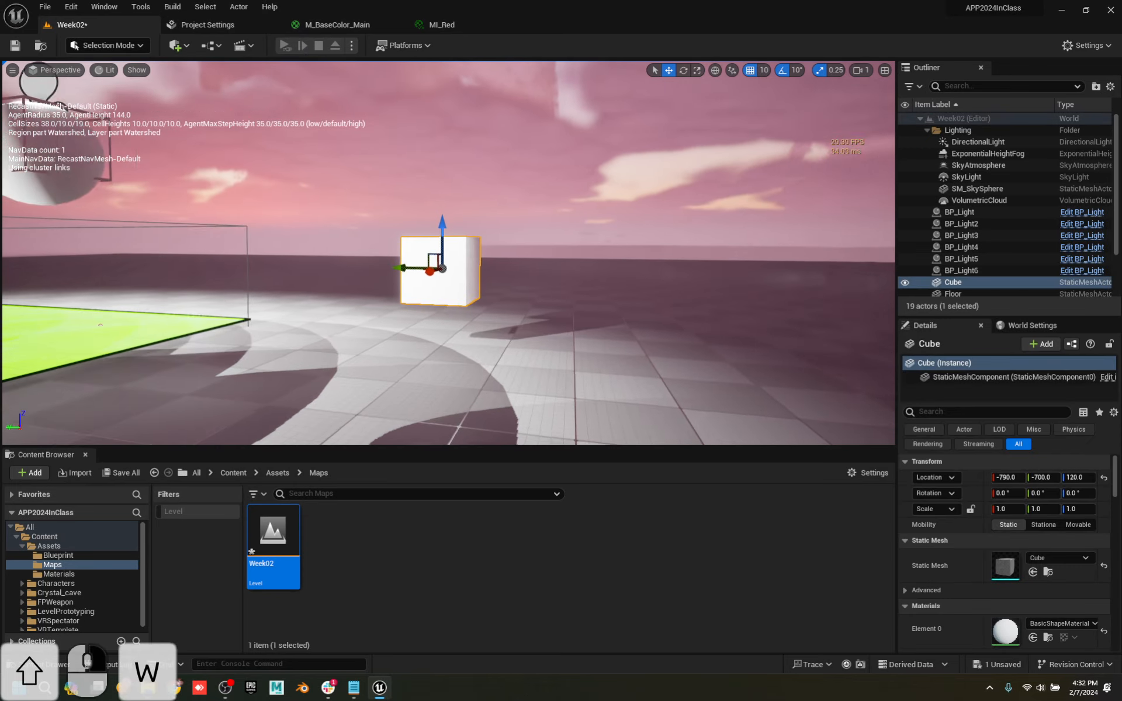
{"action": "key", "text": "w"}
{"action": "right_click_drag", "start_coordinate": [398, 246], "coordinate": [421, 262]}
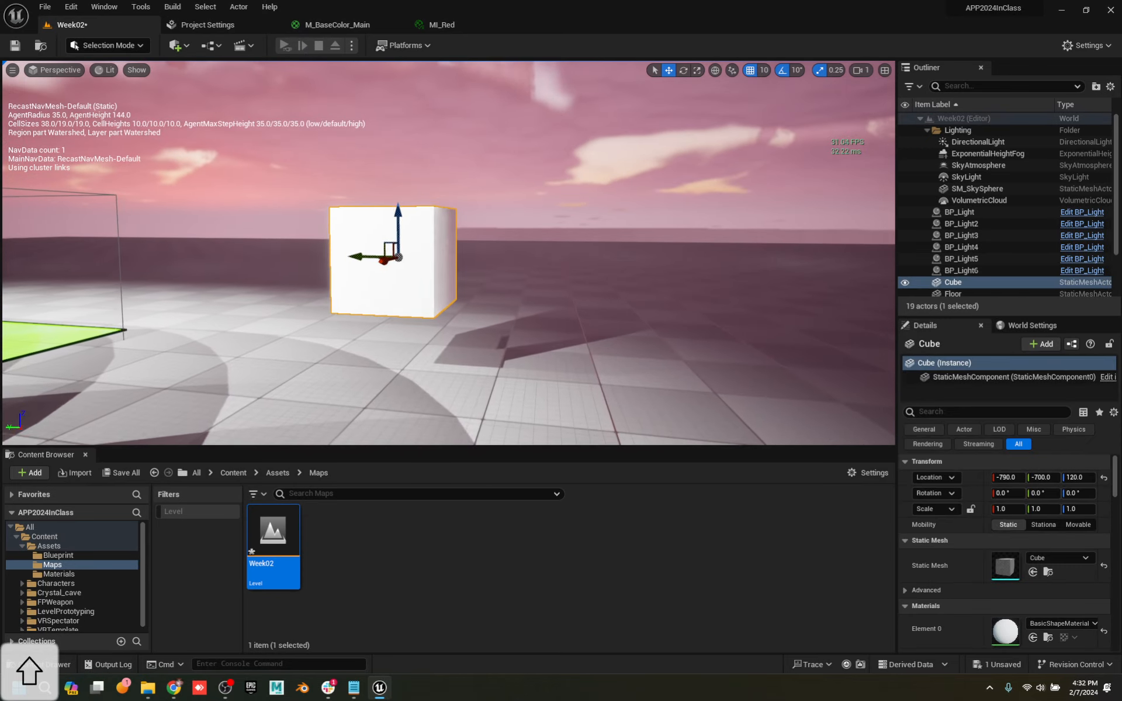
{"action": "left_click", "coordinate": [59, 575]}
{"action": "left_click_drag", "start_coordinate": [331, 530], "coordinate": [352, 277]}
{"action": "key", "text": "a"}
{"action": "right_click_drag", "start_coordinate": [468, 429], "coordinate": [514, 421]}
Open the cube's MI_Red material in a separate, taller floating window beside the cube in the Week02 level
{"action": "double_click", "coordinate": [1006, 632]}
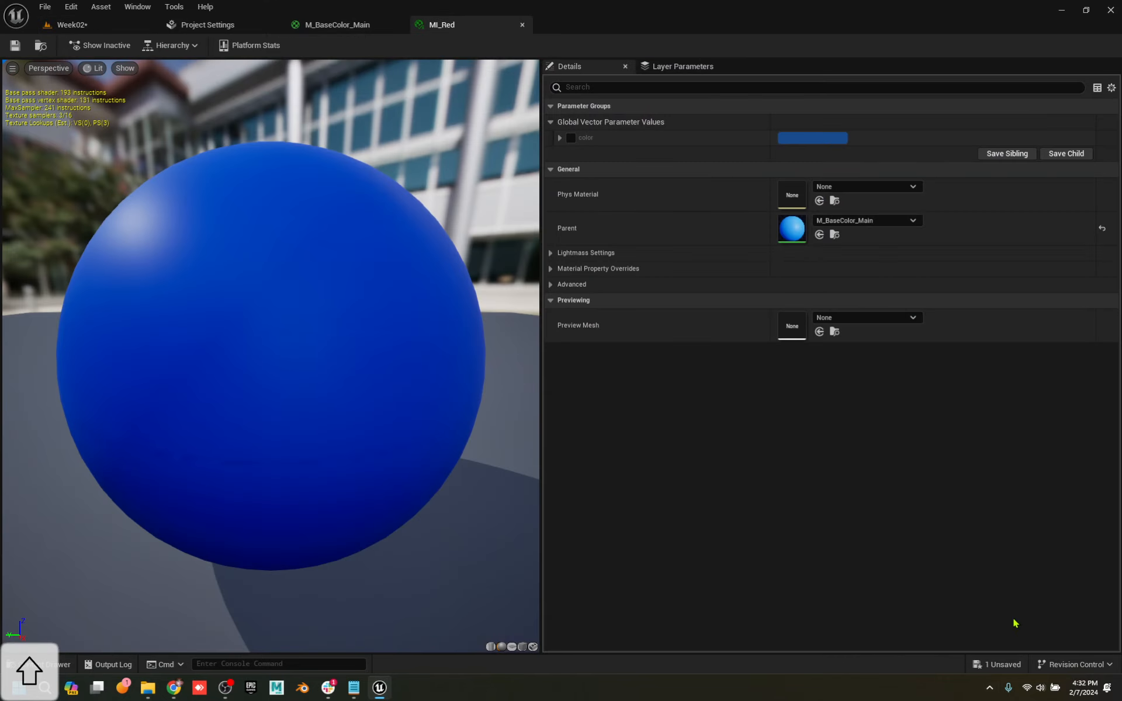
{"action": "left_click_drag", "start_coordinate": [477, 24], "coordinate": [711, 140]}
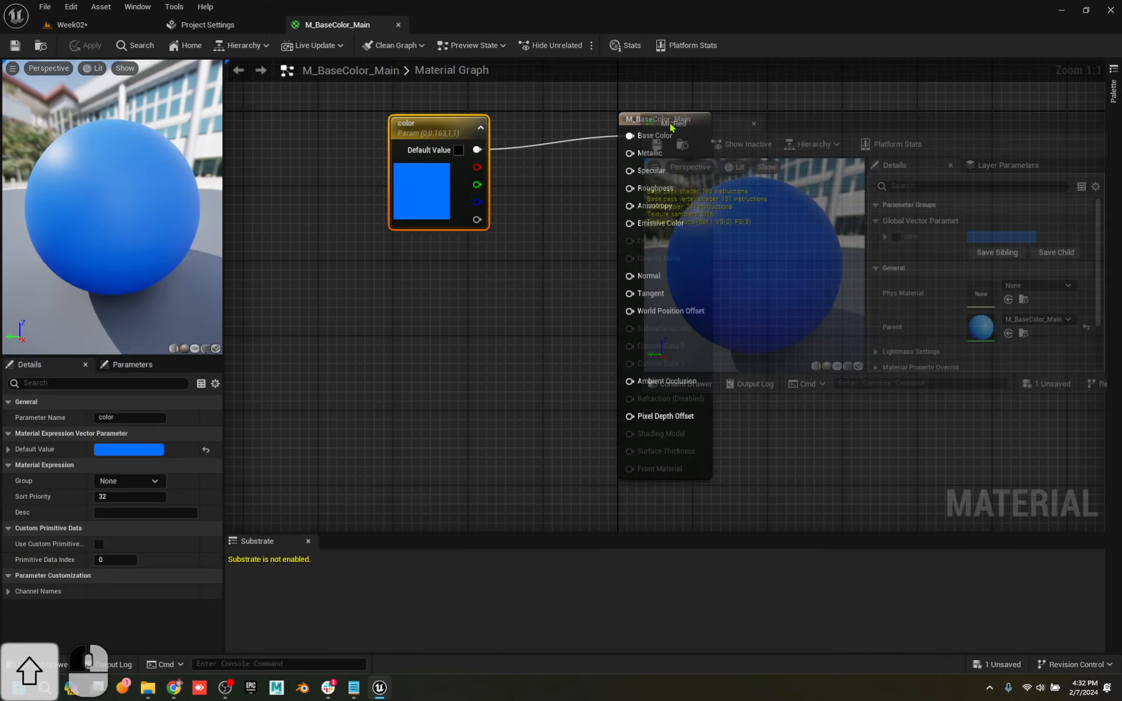
{"action": "left_click", "coordinate": [77, 27]}
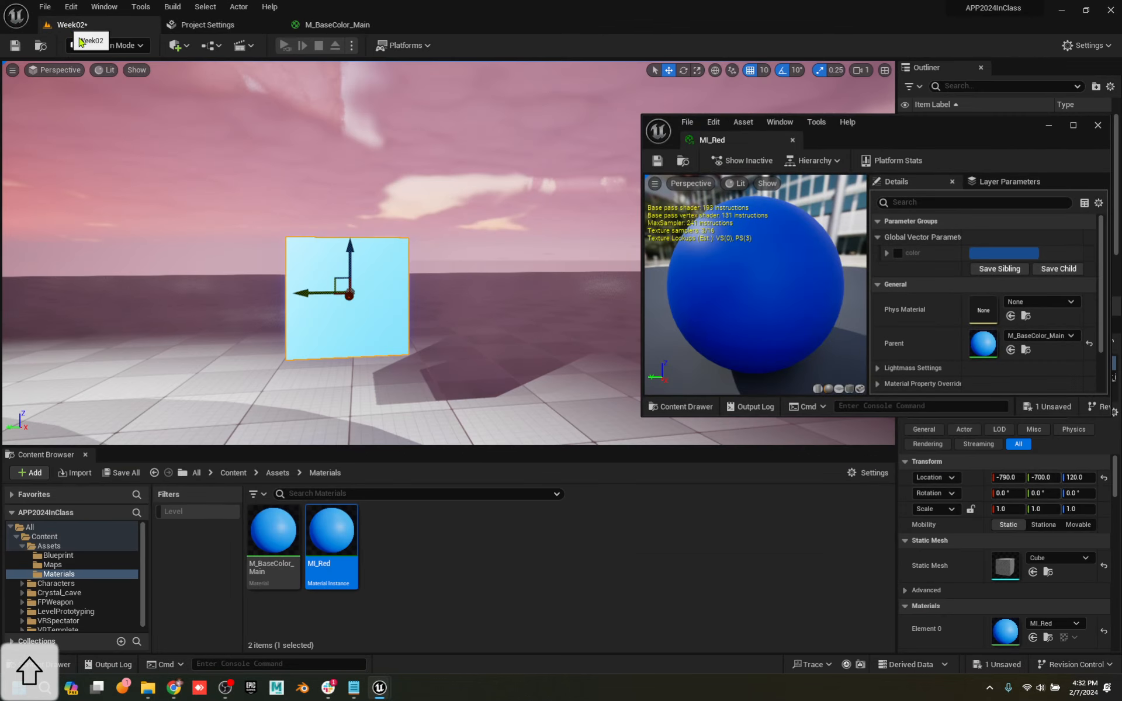
{"action": "left_click", "coordinate": [856, 109]}
{"action": "left_click_drag", "start_coordinate": [855, 115], "coordinate": [835, 42]}
{"action": "left_click_drag", "start_coordinate": [668, 415], "coordinate": [668, 611]}
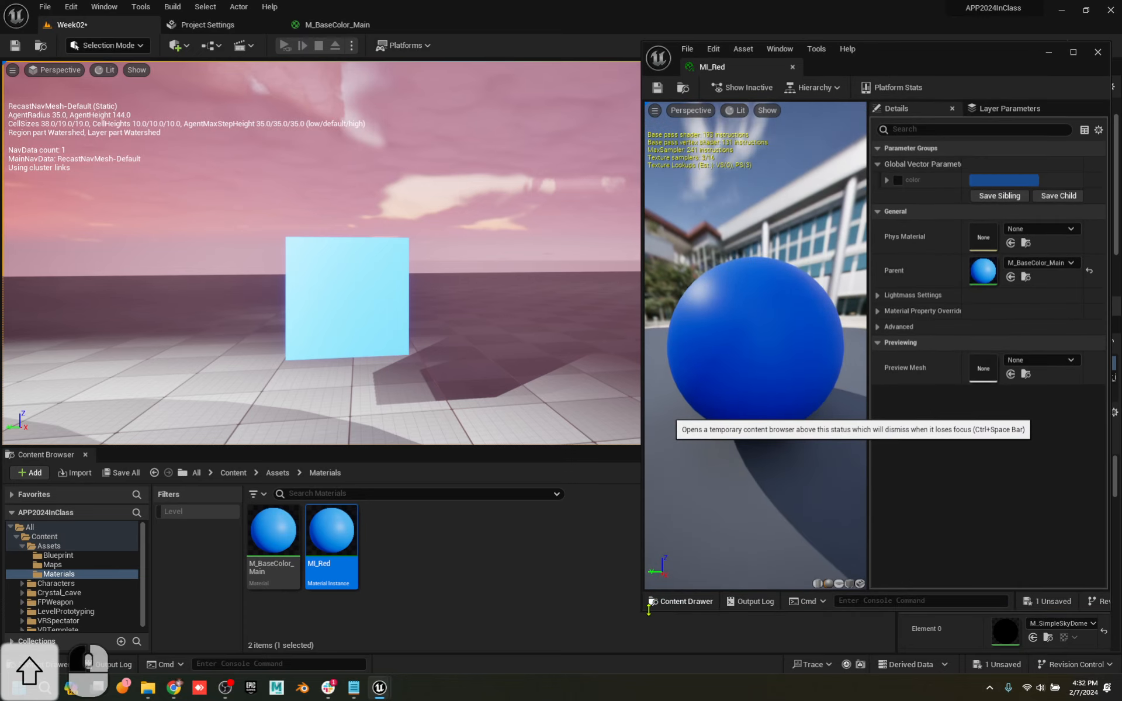
Enable the color override in MI_Red, try other hues for it, and discard the color change
{"action": "left_click", "coordinate": [898, 180]}
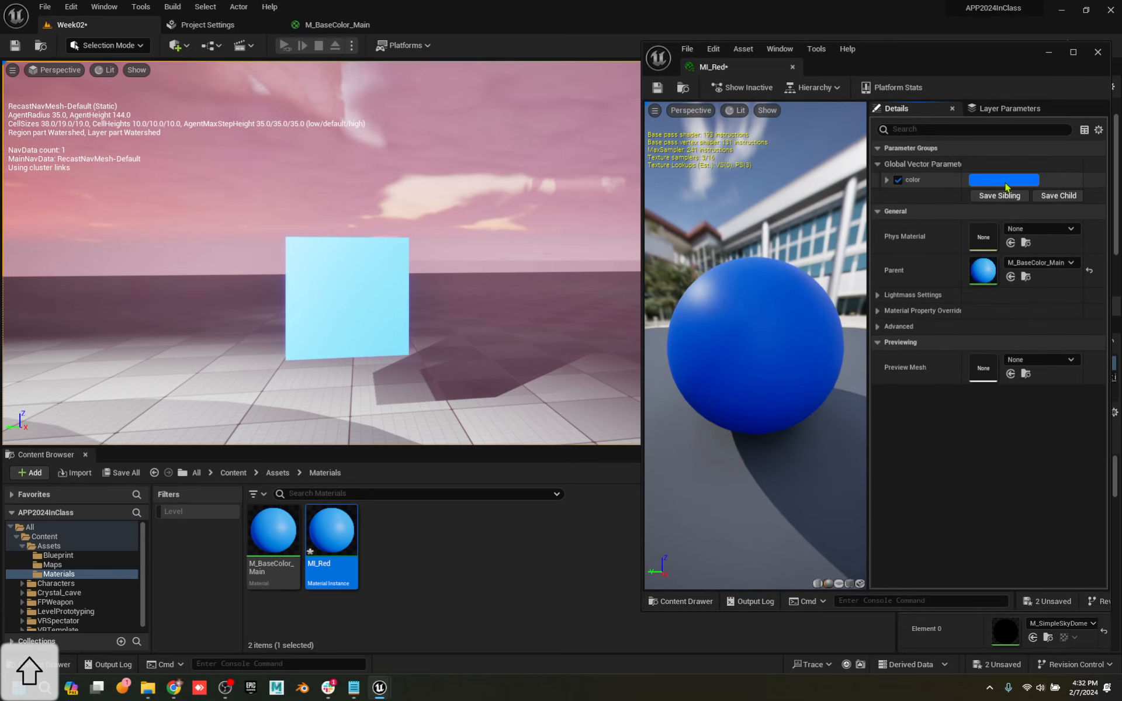
{"action": "left_click", "coordinate": [993, 181]}
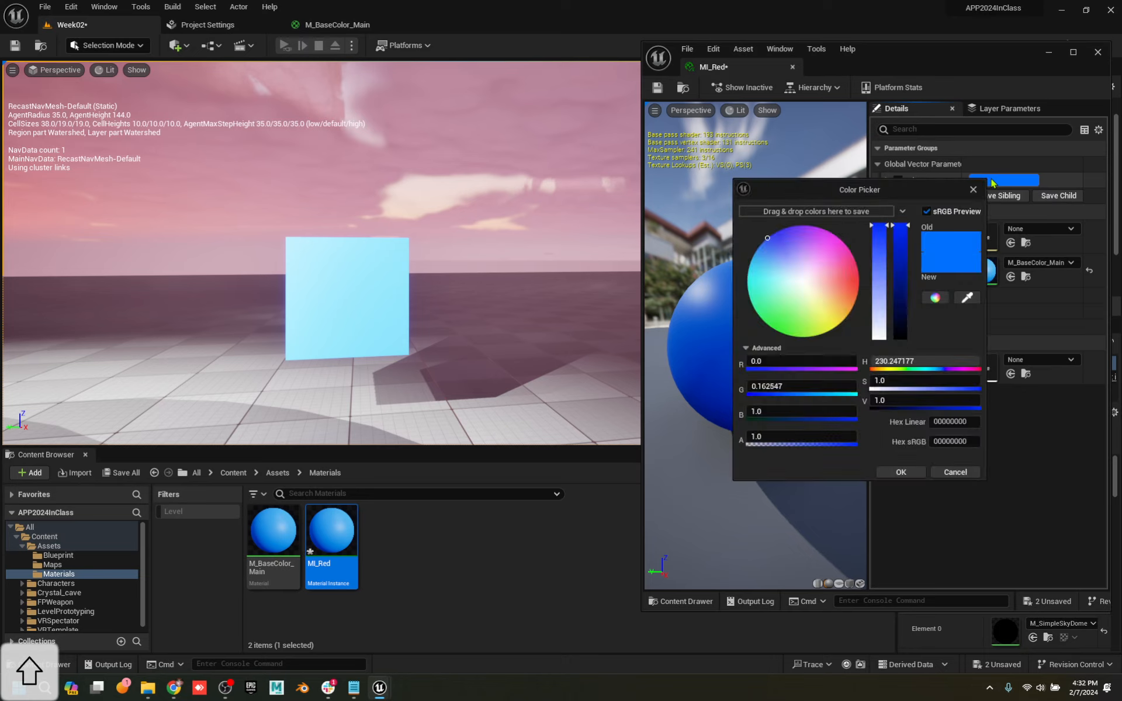
{"action": "left_click", "coordinate": [829, 273]}
{"action": "left_click_drag", "start_coordinate": [809, 319], "coordinate": [819, 269]}
{"action": "left_click", "coordinate": [959, 473]}
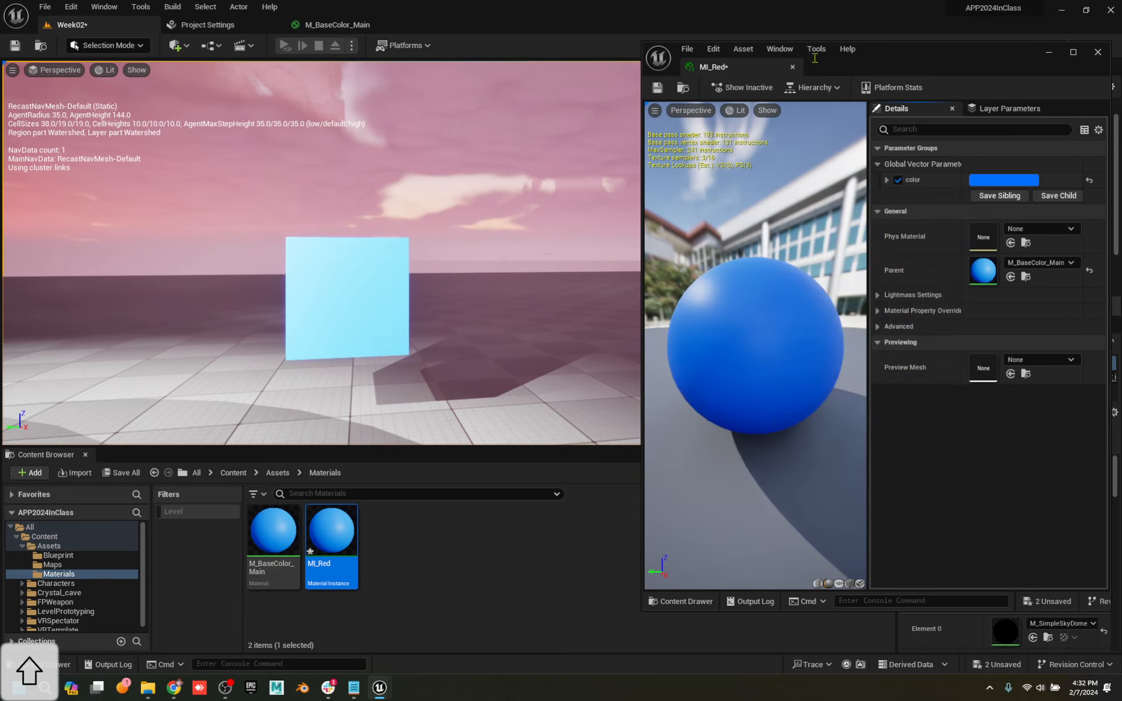
Open MI_Red's parent material M_BaseColor_Main and add a Multiply node with the color parameter feeding its A input
{"action": "double_click", "coordinate": [988, 273]}
{"action": "right_click_drag", "start_coordinate": [524, 263], "coordinate": [416, 276]}
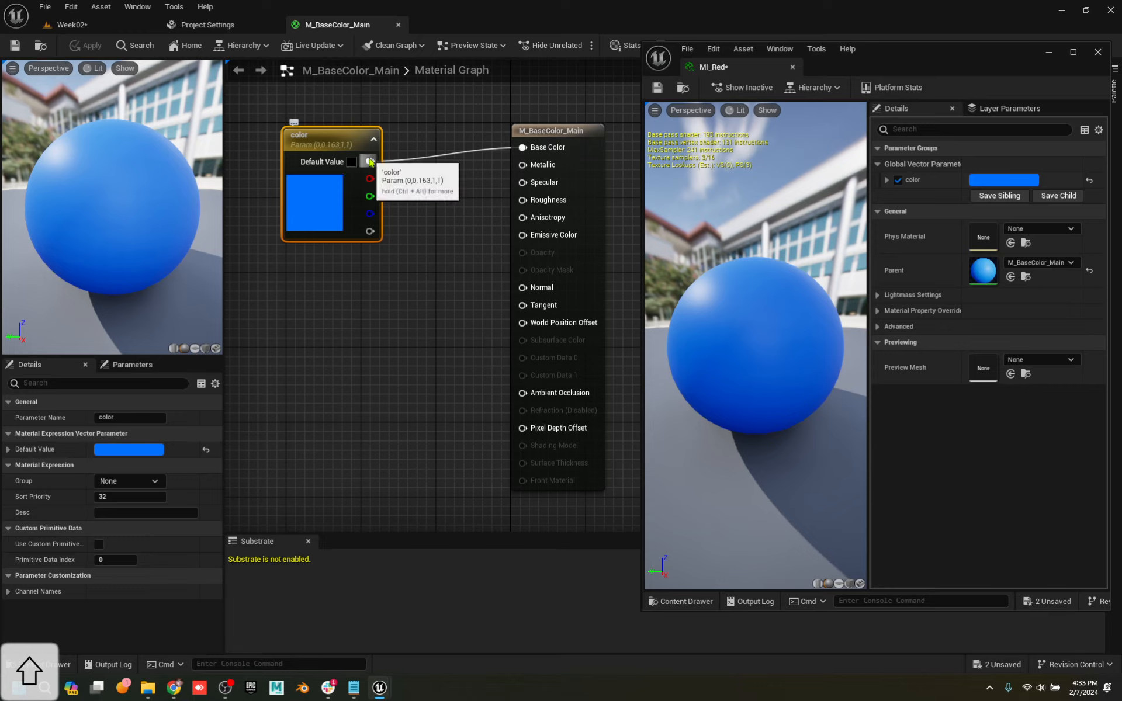
{"action": "left_click_drag", "start_coordinate": [370, 162], "coordinate": [413, 263]}
{"action": "type", "text": "m"}
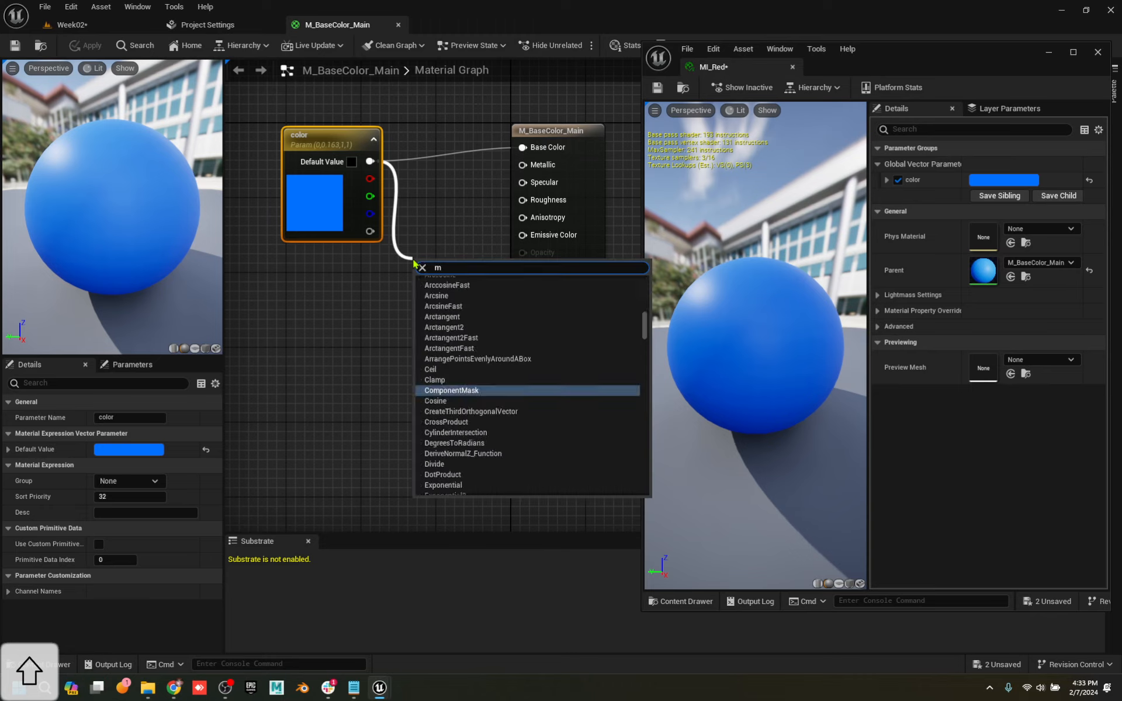
{"action": "type", "text": "ulti"}
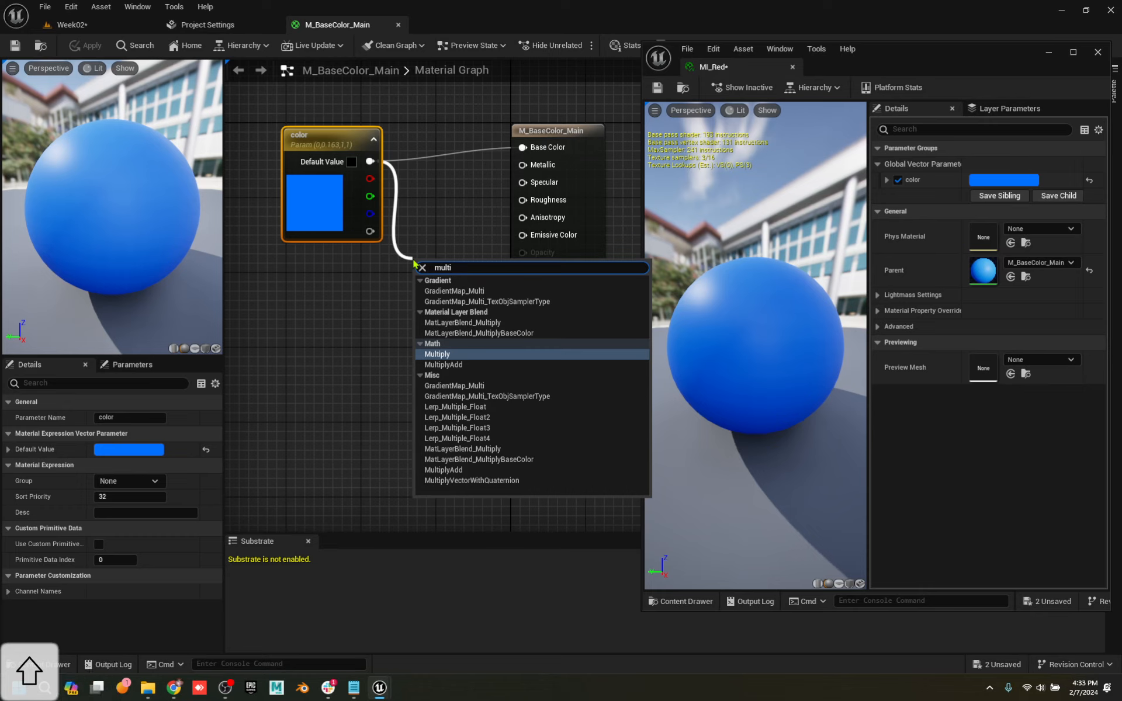
{"action": "left_click", "coordinate": [445, 354]}
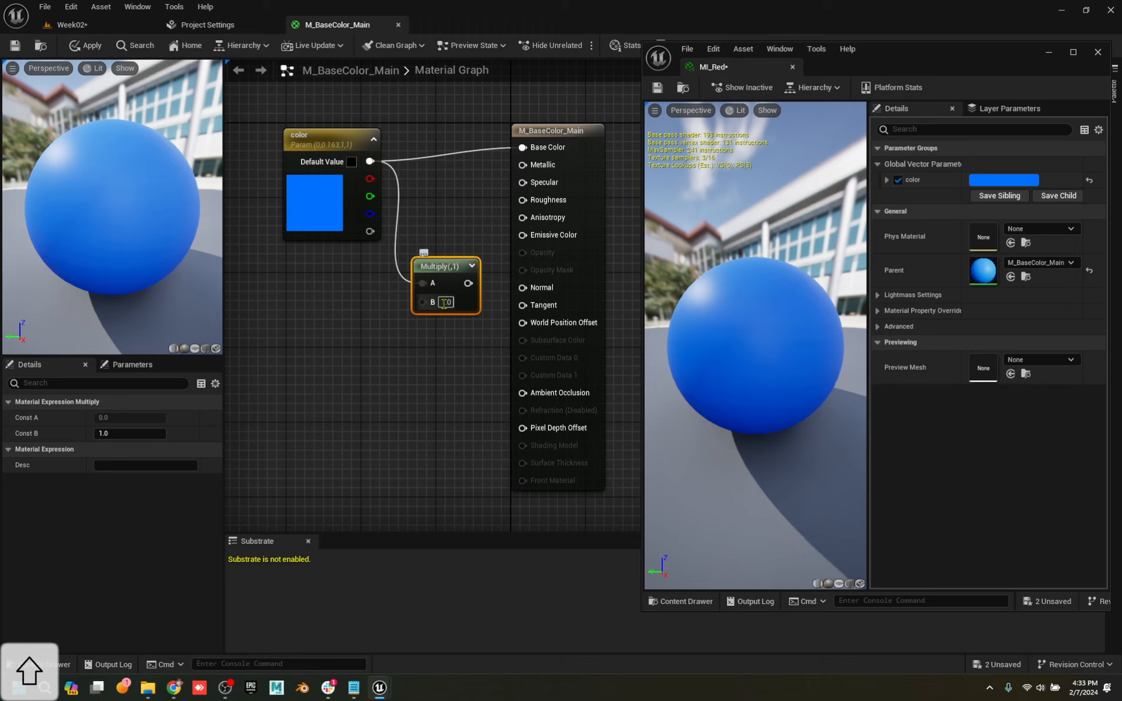
Promote the Multiply node's B input to a parameter, place it below the color node, and name it glowAmt
{"action": "right_click", "coordinate": [423, 304]}
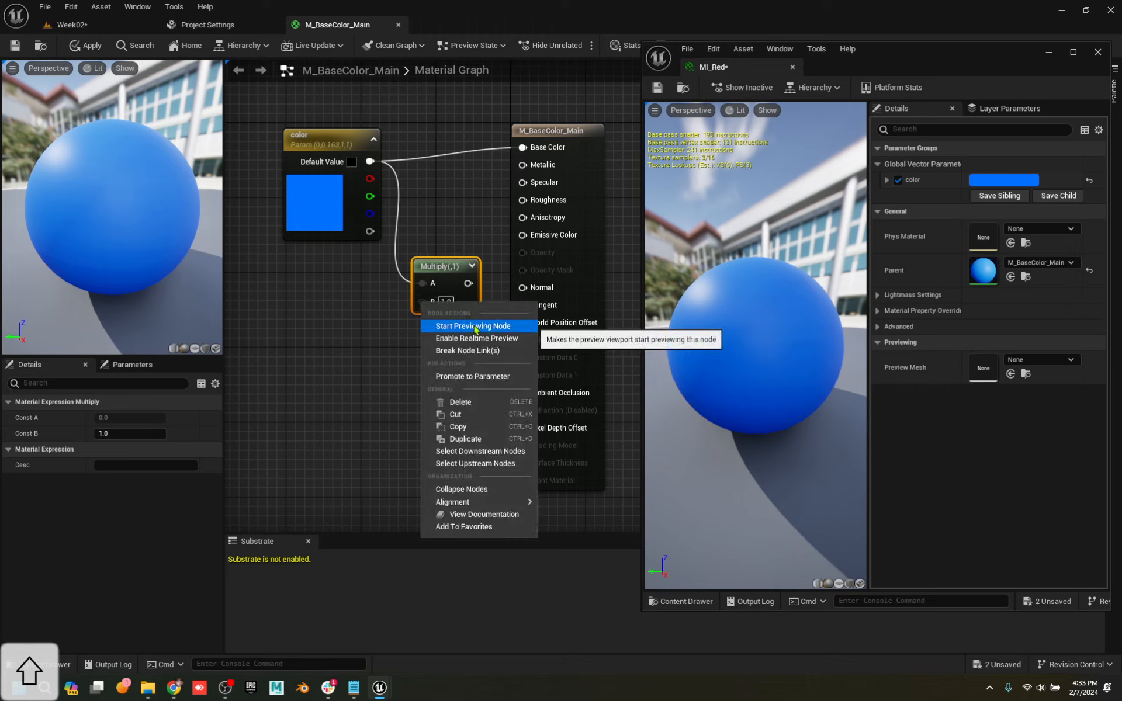
{"action": "left_click", "coordinate": [477, 377]}
{"action": "left_click_drag", "start_coordinate": [411, 276], "coordinate": [339, 336]}
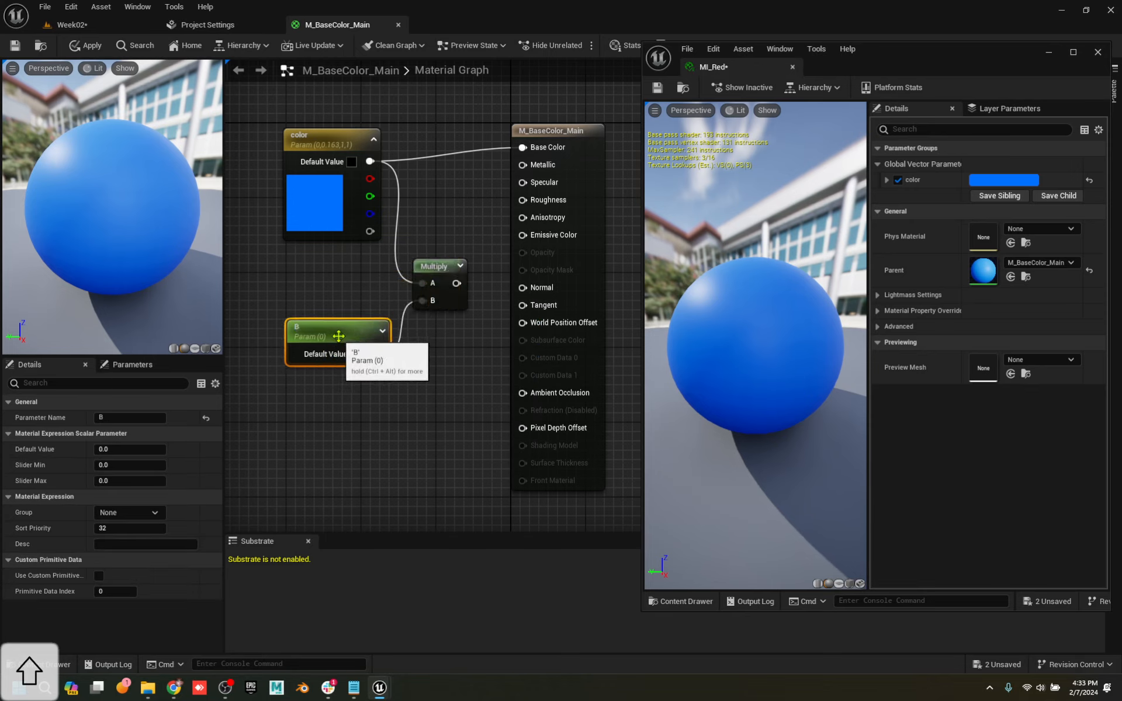
{"action": "double_click", "coordinate": [353, 332]}
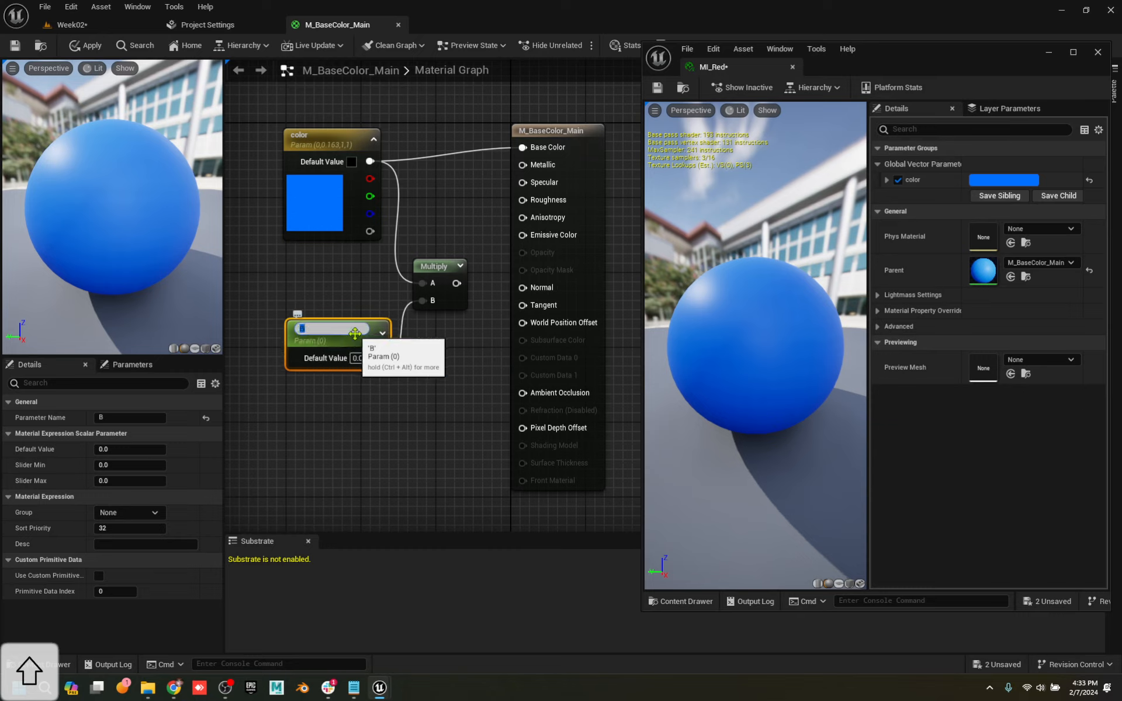
{"action": "type", "text": "glowAmt"}
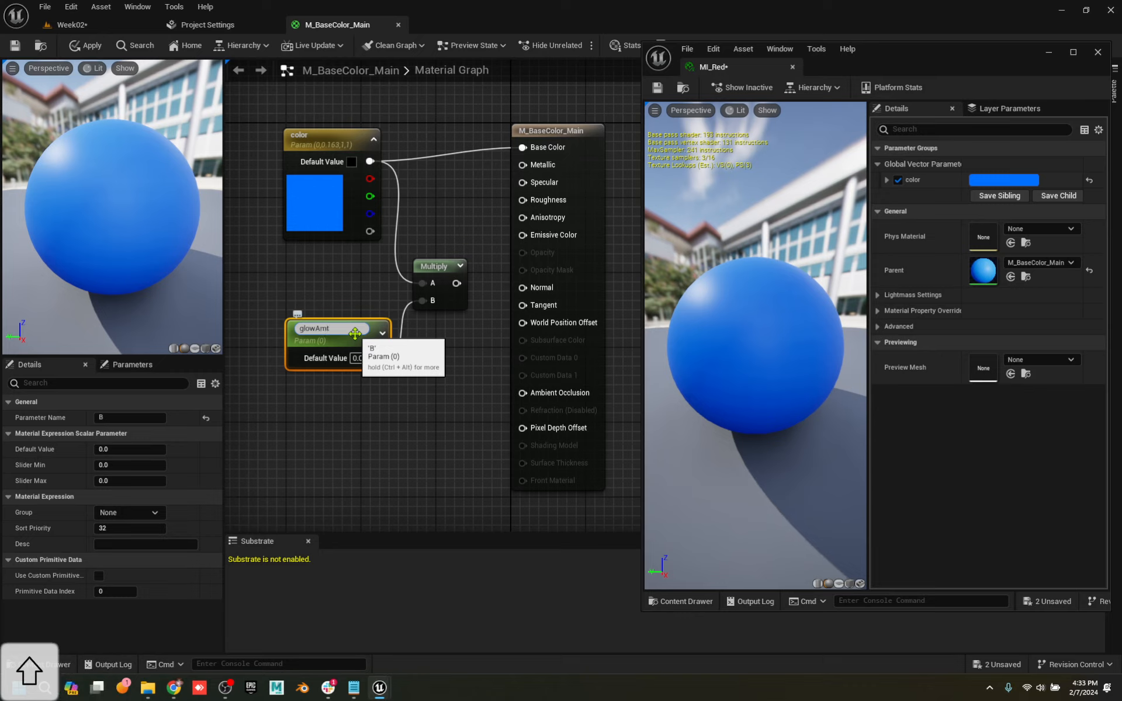
{"action": "key", "text": "Return"}
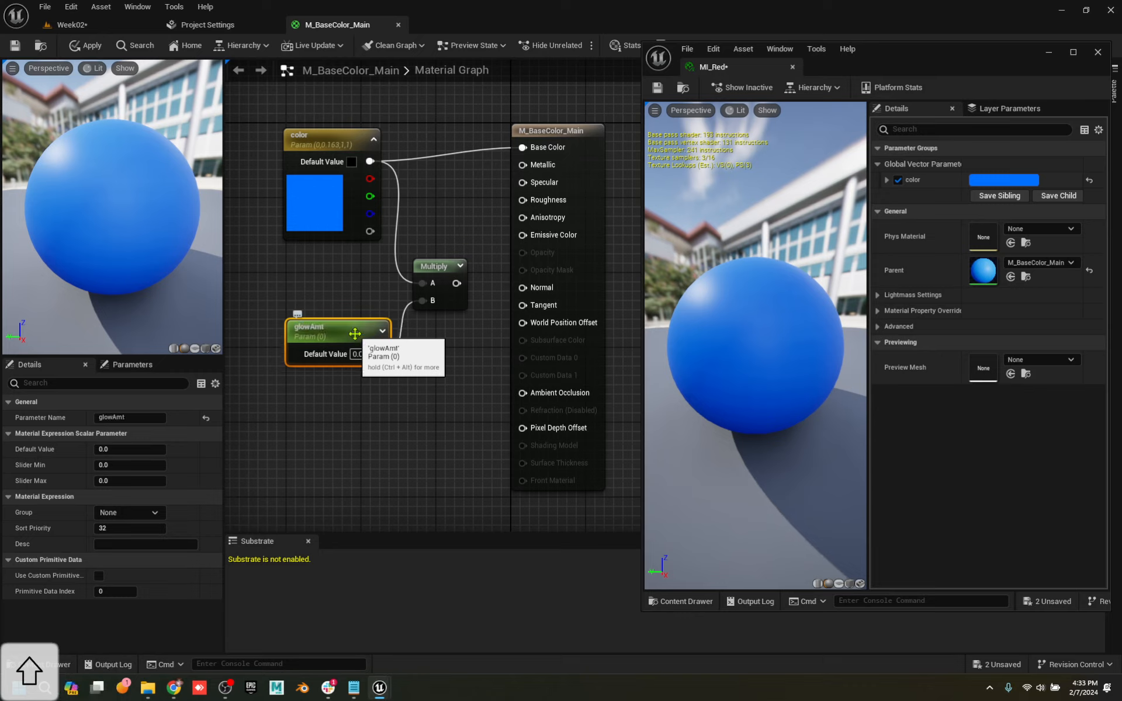
Connect the Multiply output to Emissive Color, disconnect the color node from Base Color, and save the material
{"action": "left_click_drag", "start_coordinate": [466, 284], "coordinate": [554, 237]}
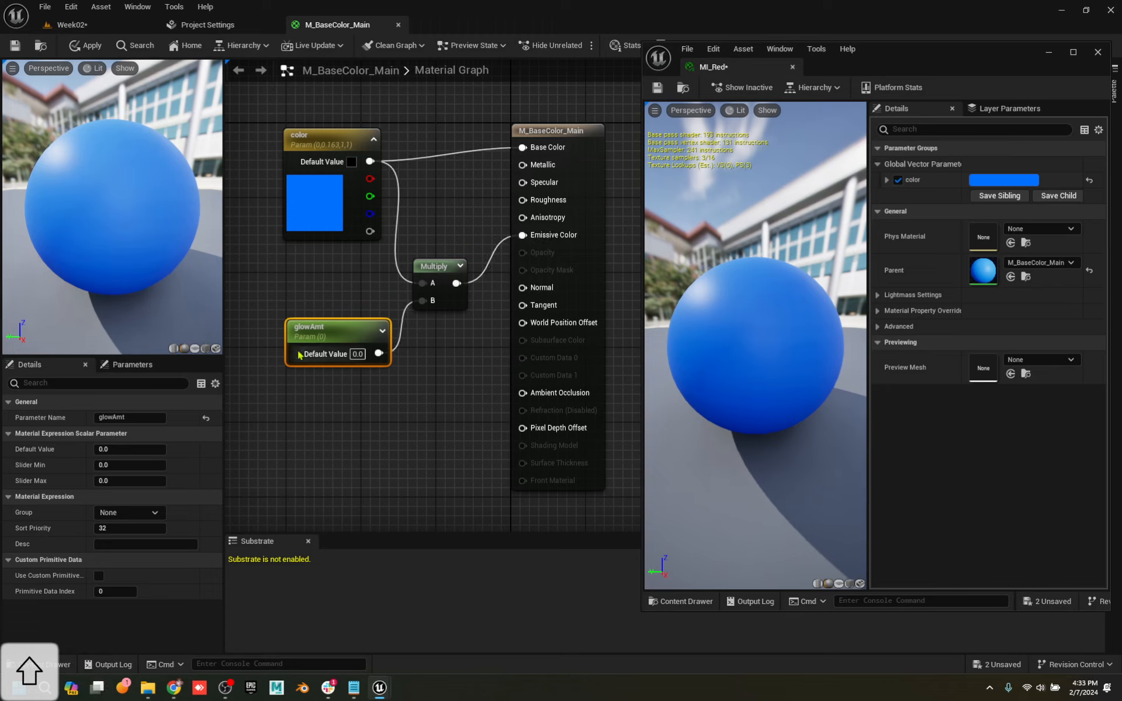
{"action": "left_click", "coordinate": [15, 45]}
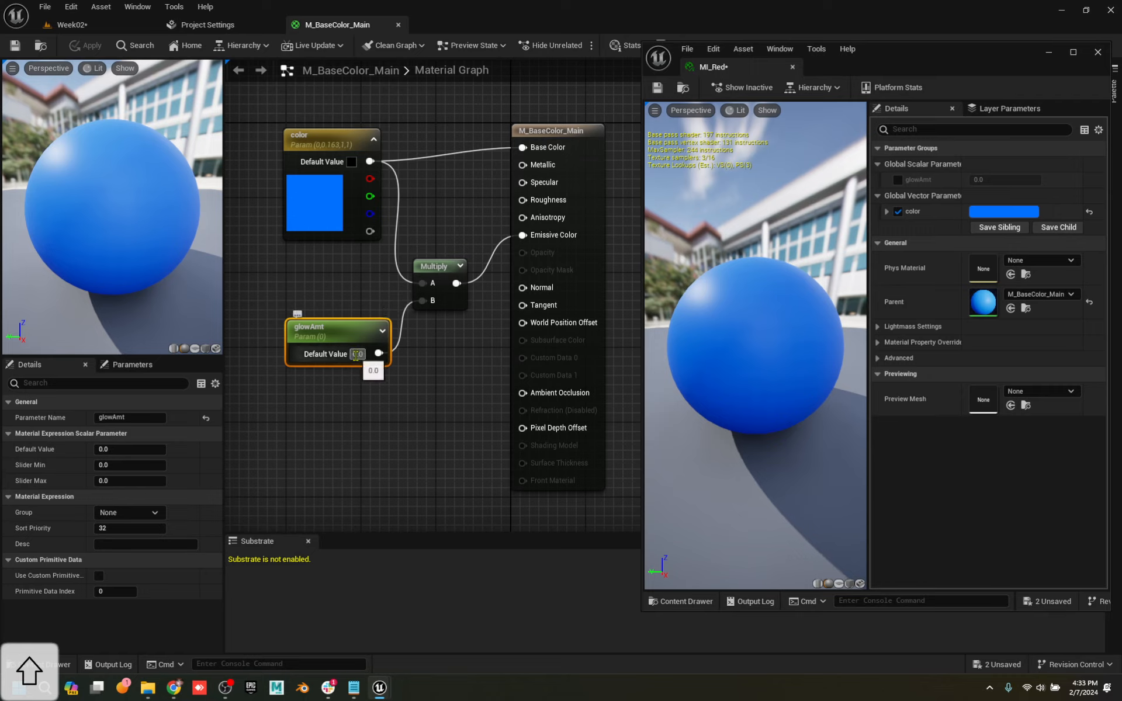
{"action": "left_click", "coordinate": [523, 147], "text": "alt"}
{"action": "left_click", "coordinate": [11, 48]}
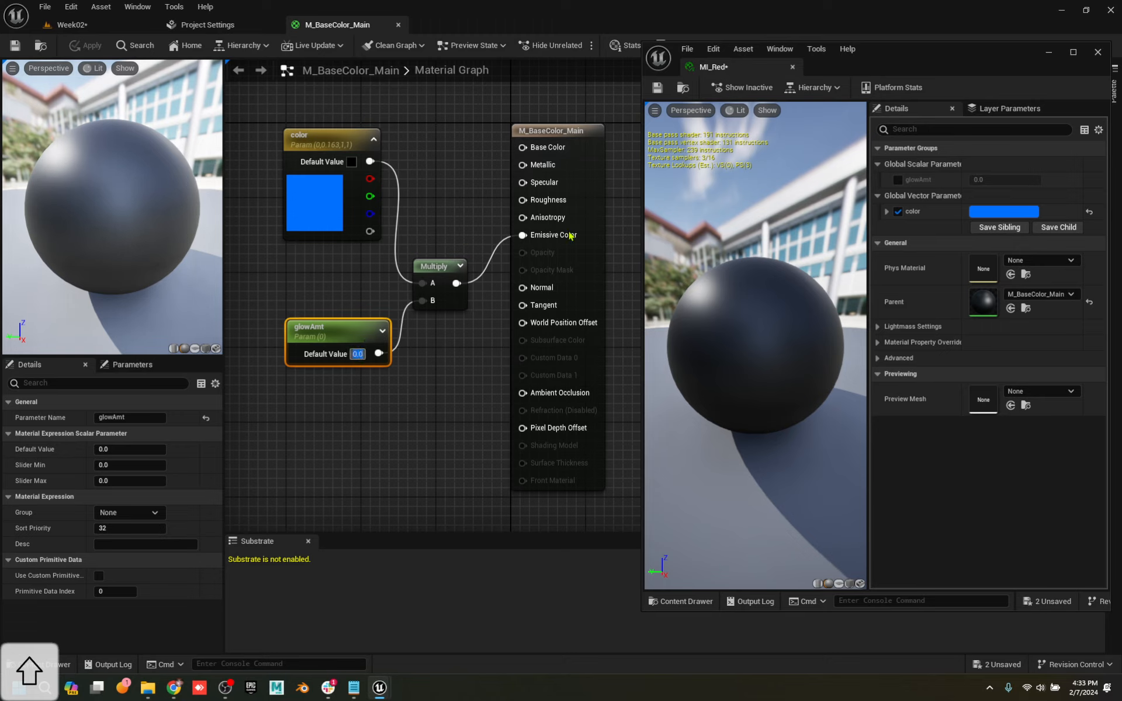
Set glowAmt's default value to 1, reconnect the color node to Base Color, and save M_BaseColor_Main
{"action": "type", "text": "1"}
{"action": "key", "text": "Tab"}
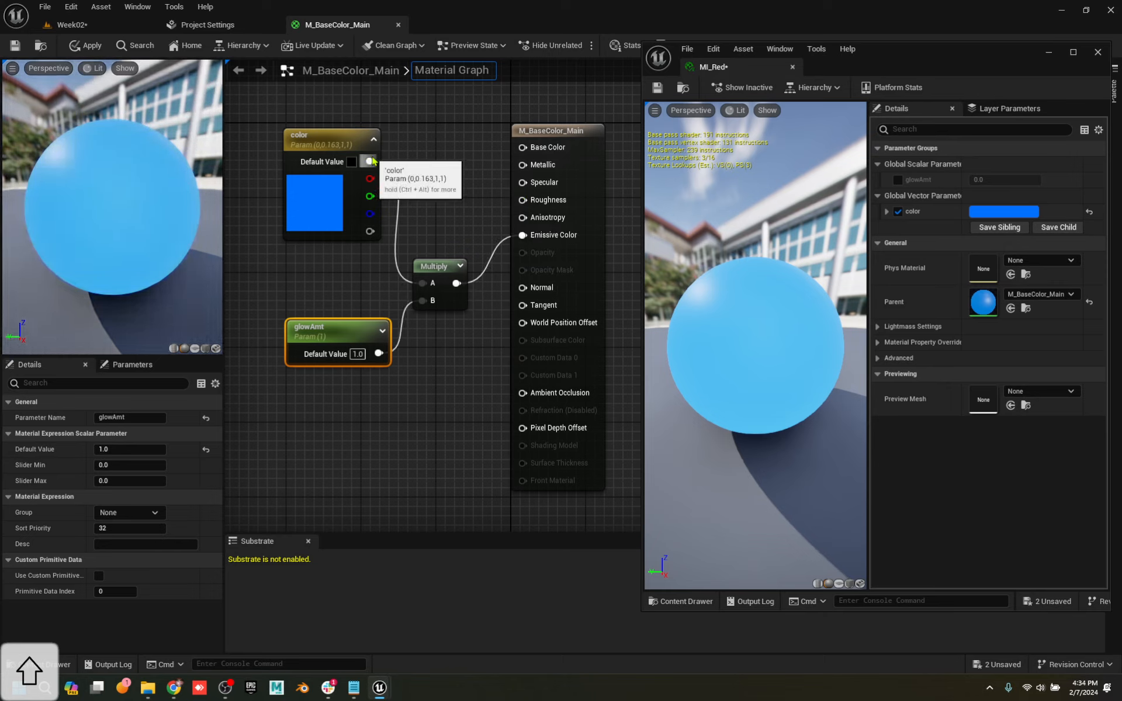
{"action": "left_click_drag", "start_coordinate": [370, 162], "coordinate": [525, 150]}
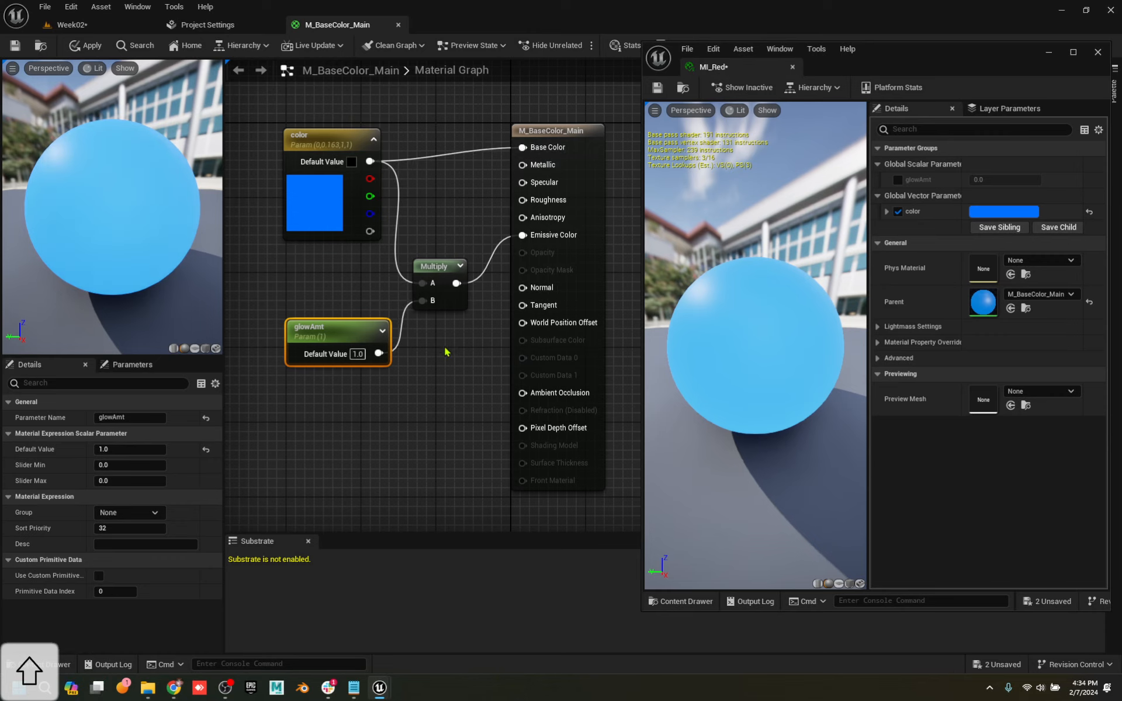
{"action": "left_click", "coordinate": [599, 130]}
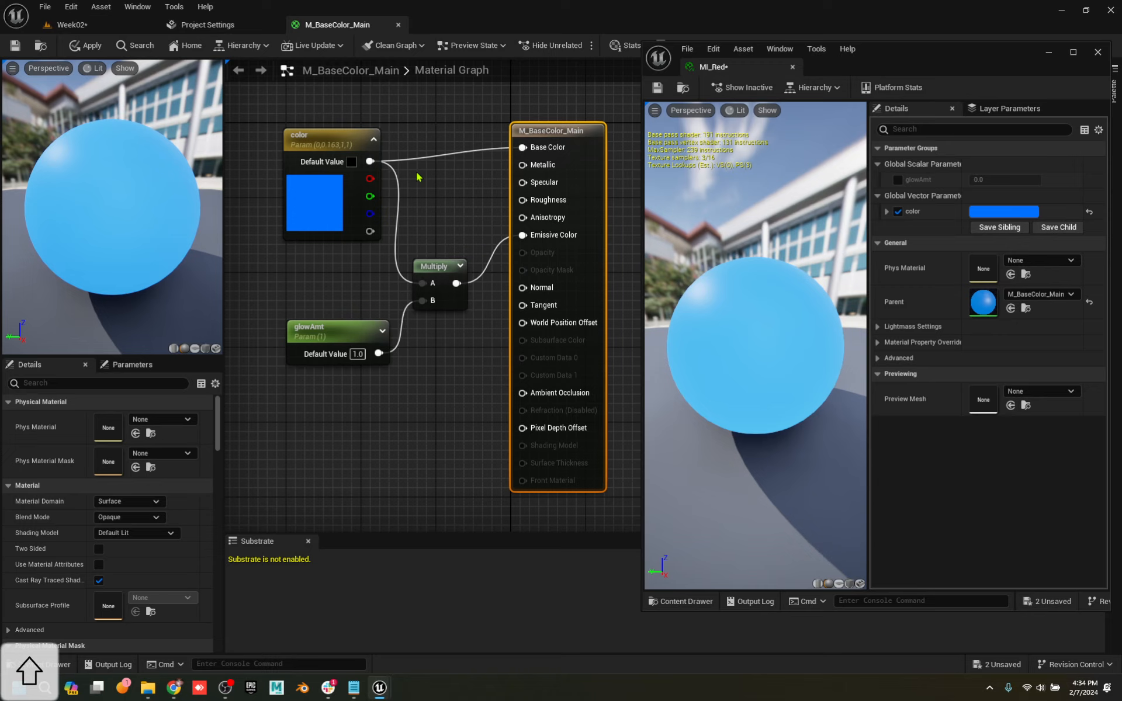
{"action": "left_click", "coordinate": [24, 51]}
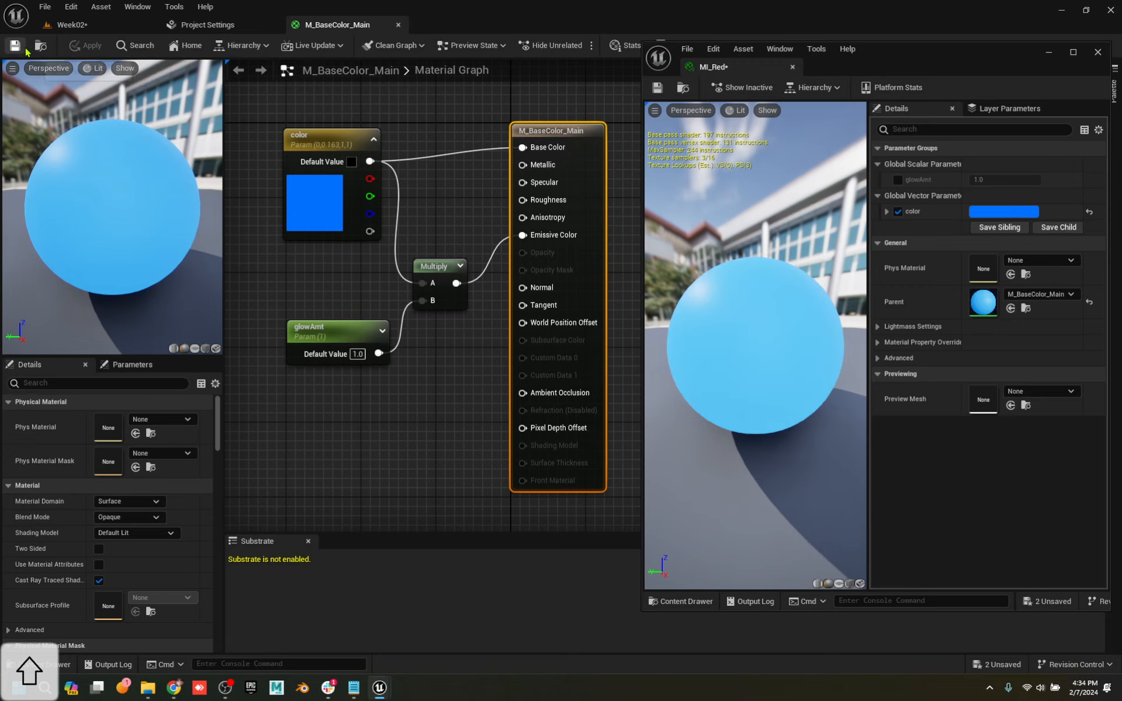
Return to the Week02 level, enable MI_Red's glowAmt override, and set it to 0.1
{"action": "left_click", "coordinate": [99, 24]}
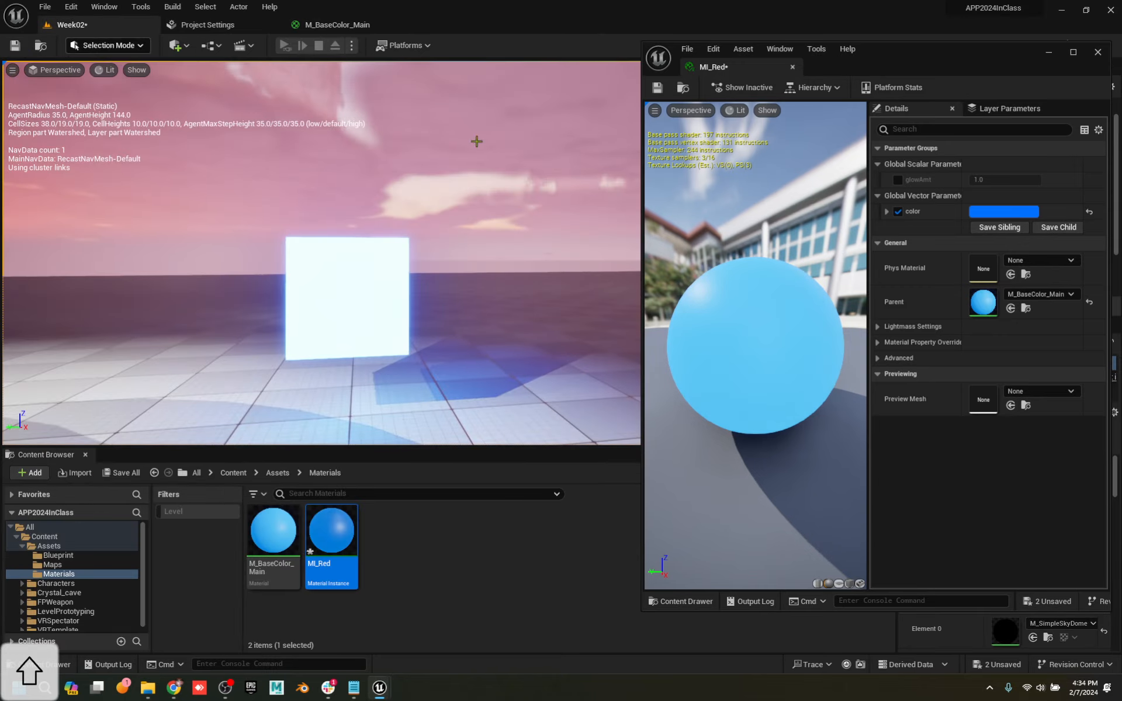
{"action": "left_click", "coordinate": [897, 180]}
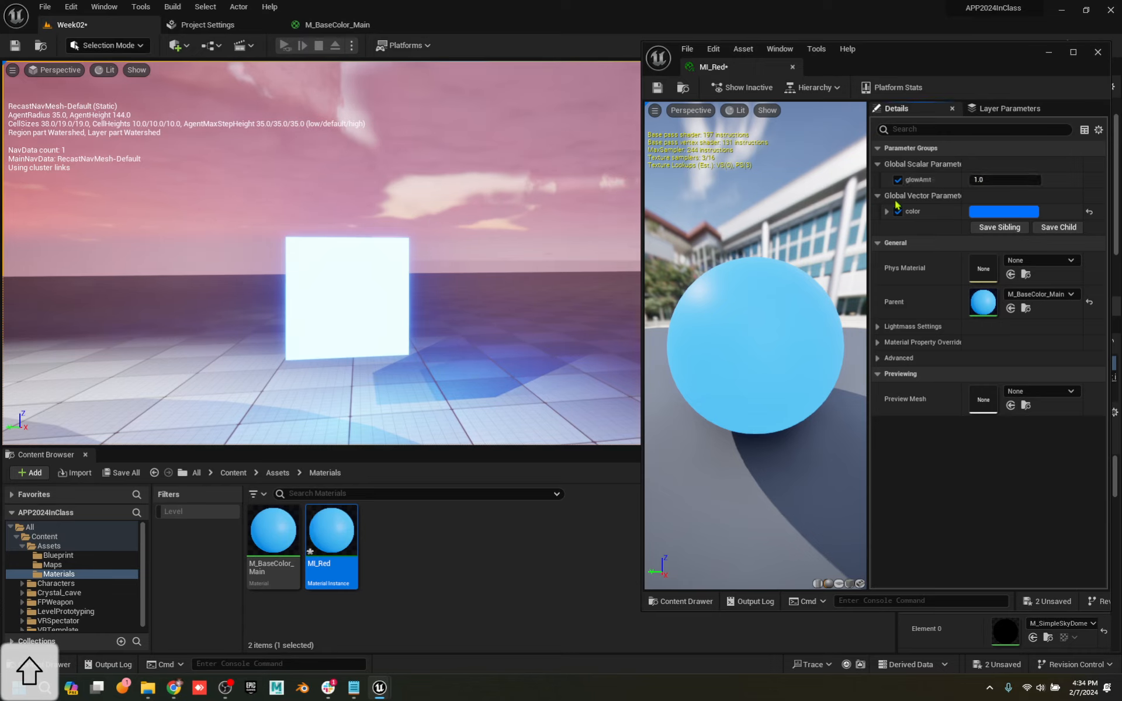
{"action": "left_click", "coordinate": [993, 180]}
{"action": "type", "text": "0.1"}
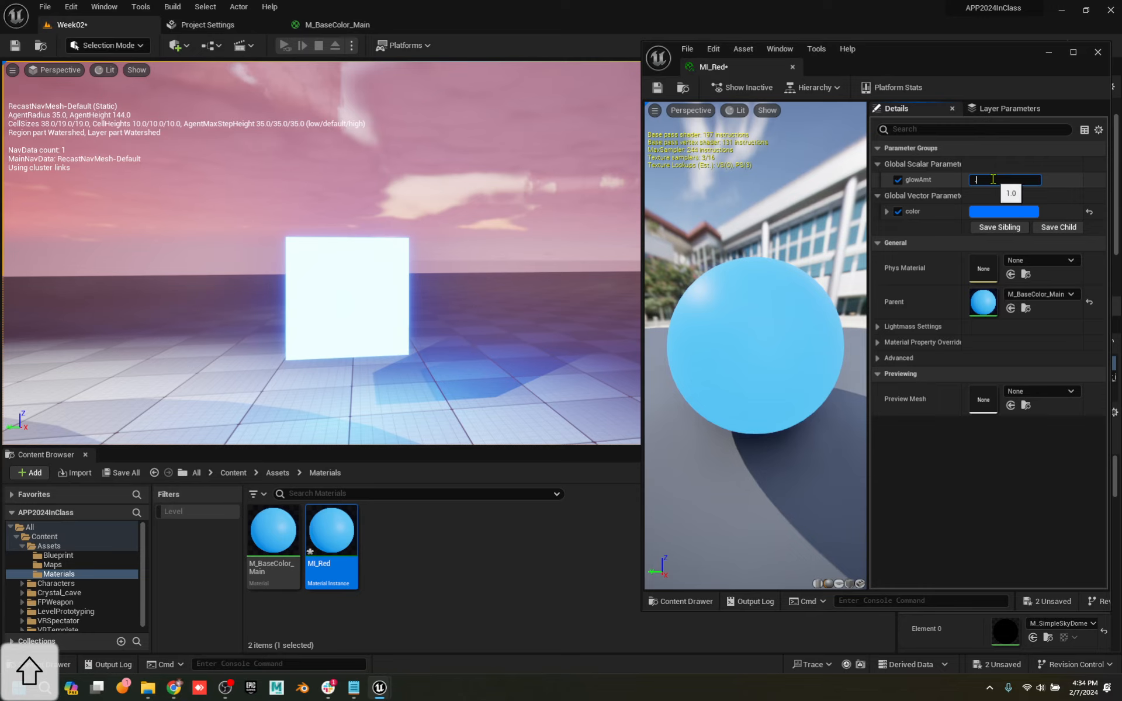
{"action": "key", "text": "Return"}
View the glowing cube from an angled corner near the green nav mesh, and close the MI_Red editor
{"action": "right_click_drag", "start_coordinate": [434, 271], "coordinate": [316, 309]}
{"action": "key", "text": "d"}
{"action": "key", "text": "w"}
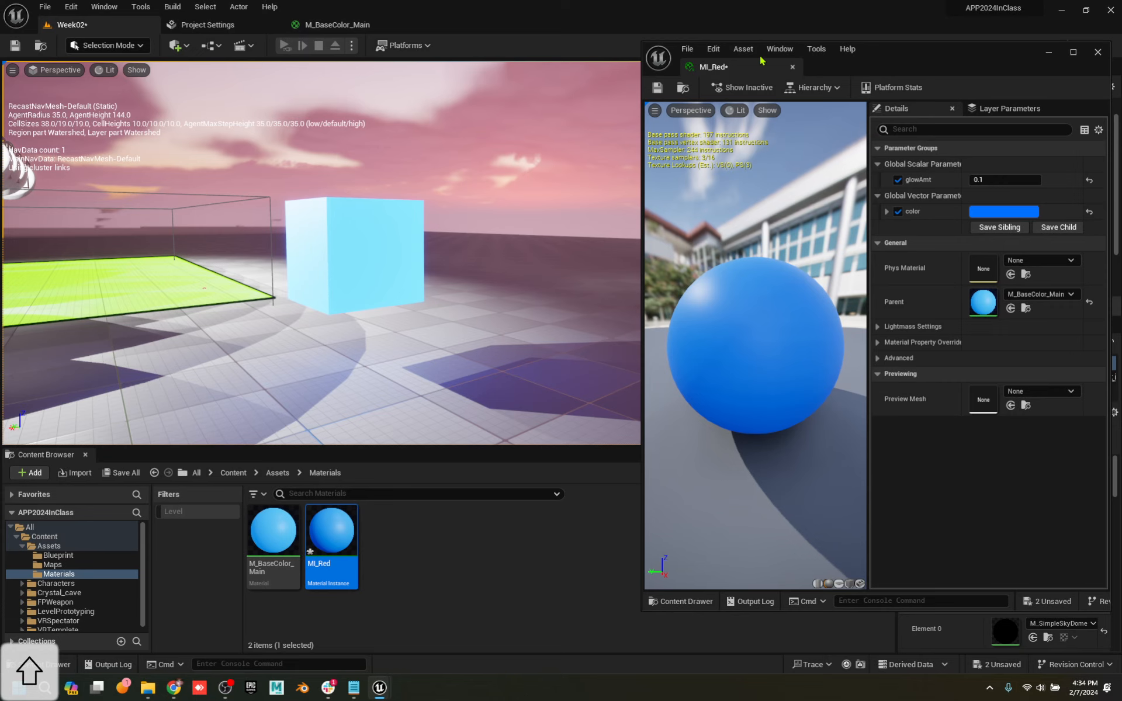
{"action": "left_click", "coordinate": [792, 67]}
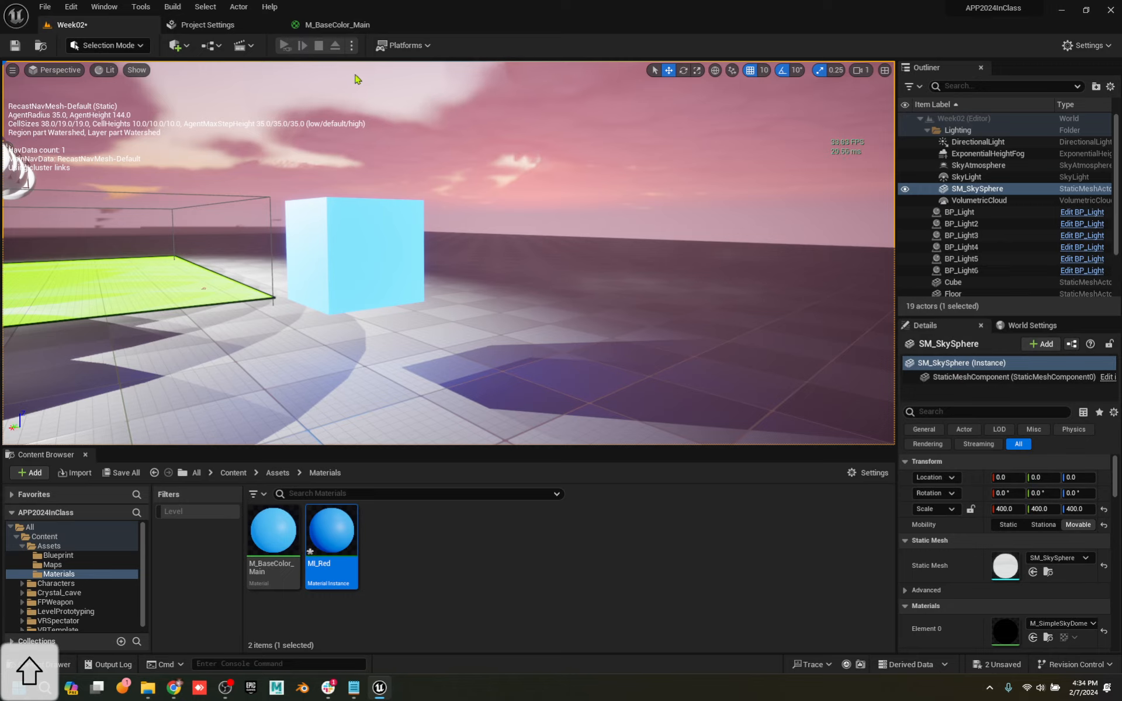
Try to add a level sequence to the Week02 level
{"action": "left_click", "coordinate": [251, 47]}
{"action": "left_click", "coordinate": [304, 81]}
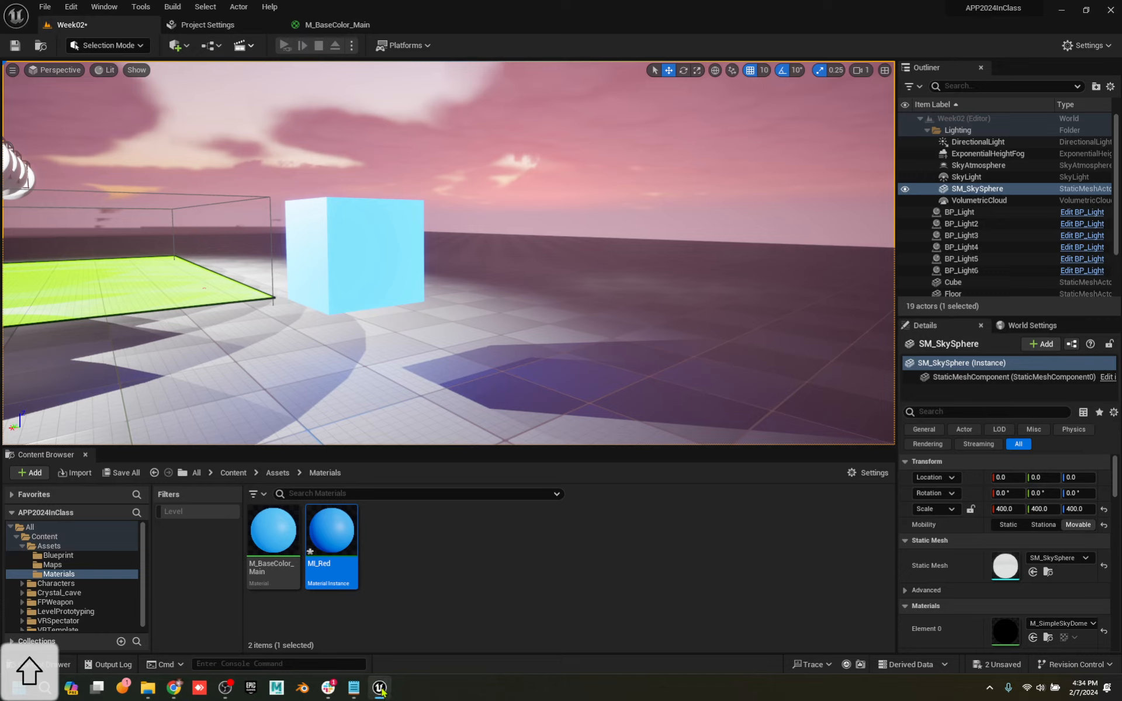
{"action": "mouse_move", "coordinate": [383, 692]}
{"action": "key", "text": "alt+Tab"}
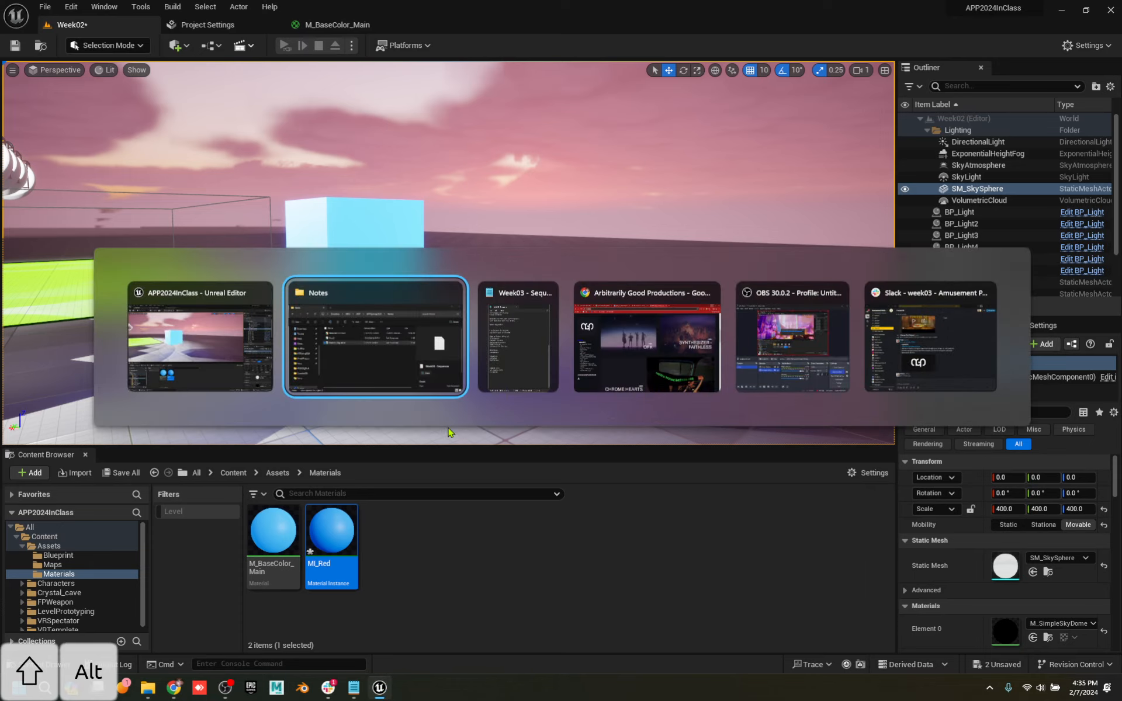
{"action": "key", "text": "alt+Tab"}
{"action": "key", "text": "alt+Tab"}
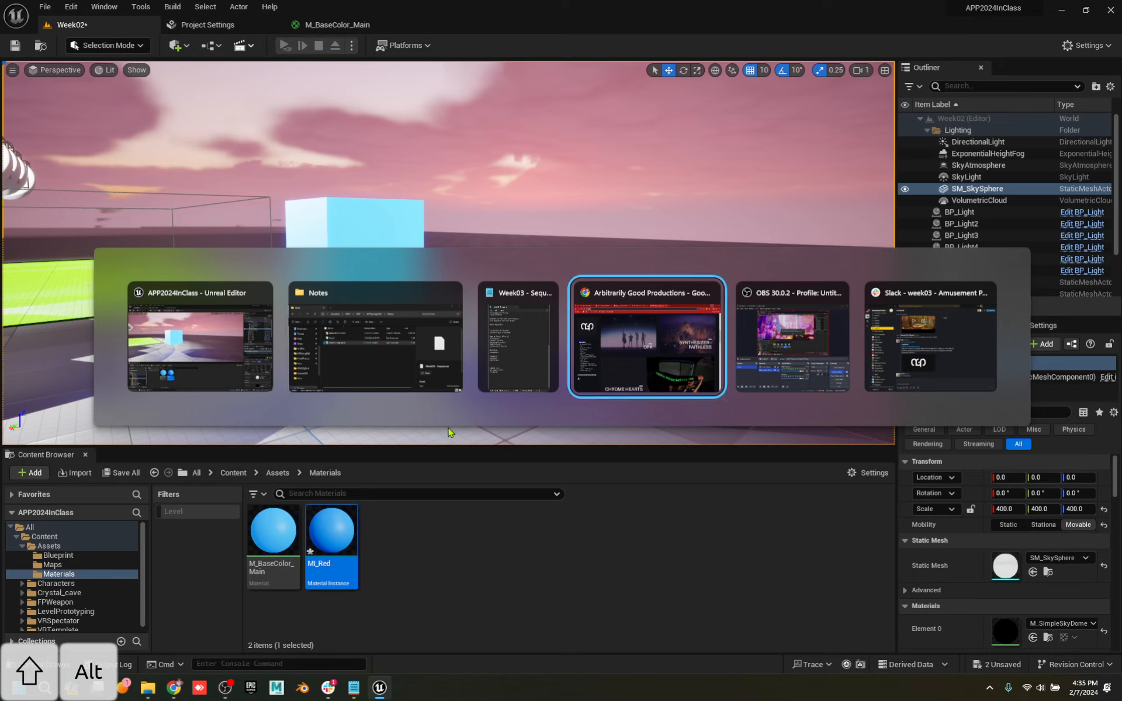
{"action": "key", "text": "alt+Tab"}
{"action": "key", "text": "alt+Tab"}
{"action": "key", "text": "alt+Tab"}
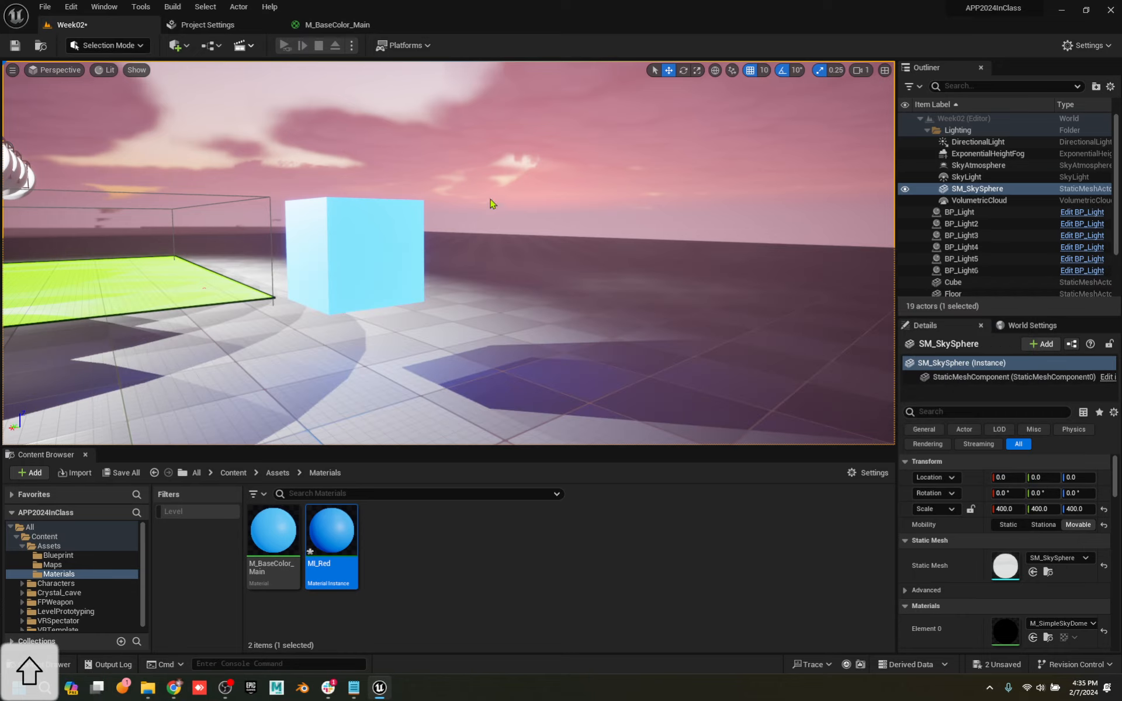
Check the computer's memory performance in Task Manager, and close it
{"action": "key", "text": "ctrl+shift+Escape"}
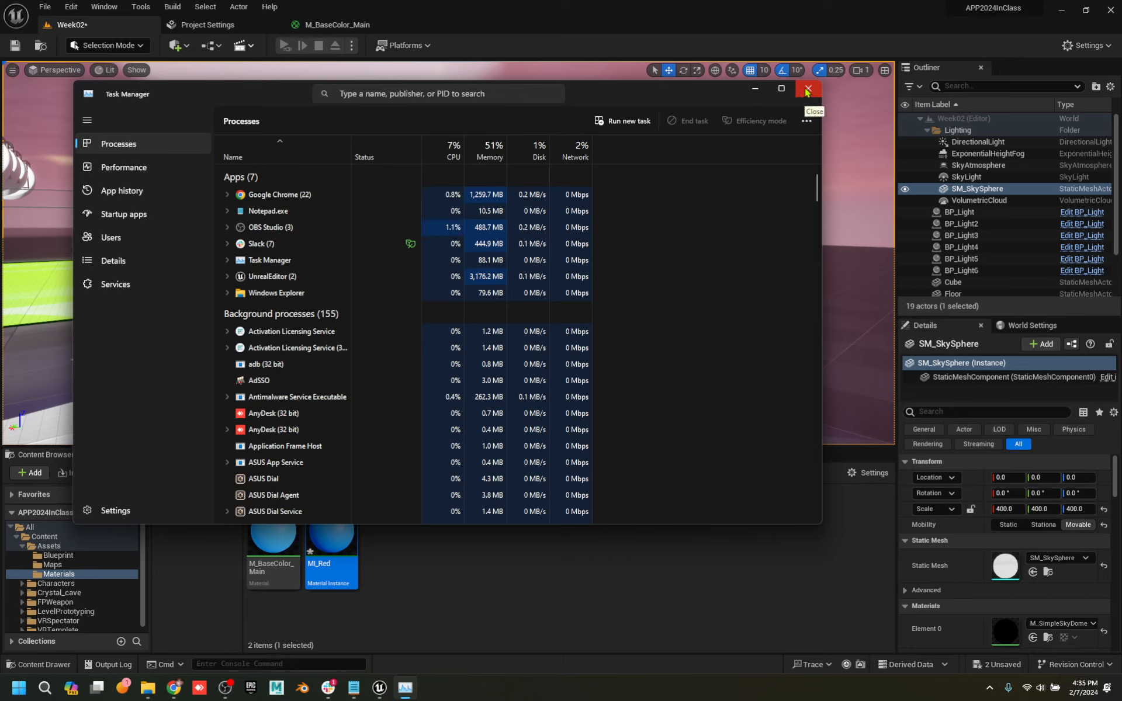
{"action": "left_click", "coordinate": [125, 167]}
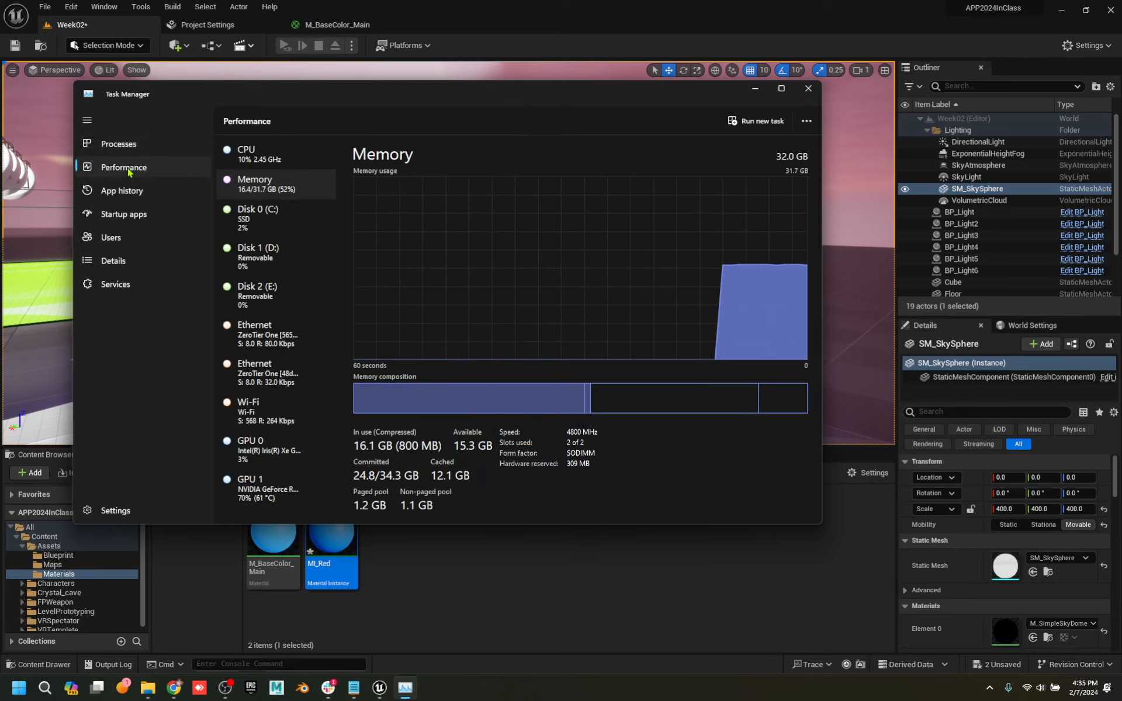
{"action": "left_click", "coordinate": [815, 91]}
End the UnrealEditor process from Task Manager, and close Task Manager
{"action": "key", "text": "ctrl+s"}
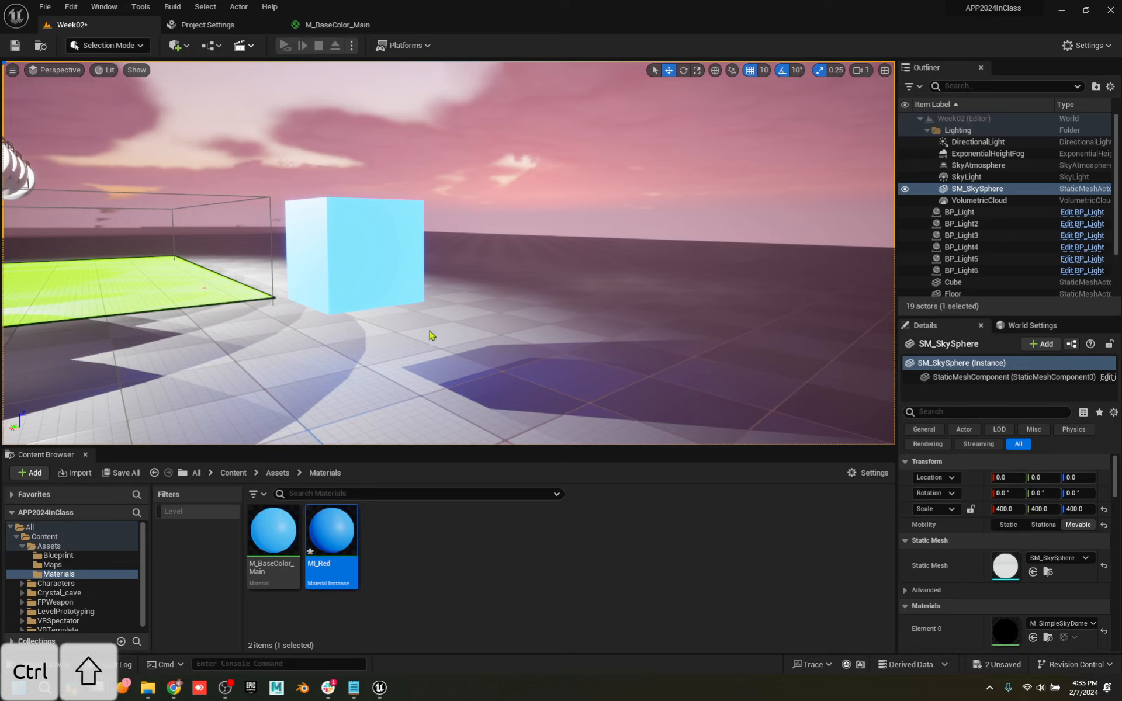
{"action": "key", "text": "ctrl+shift+Escape"}
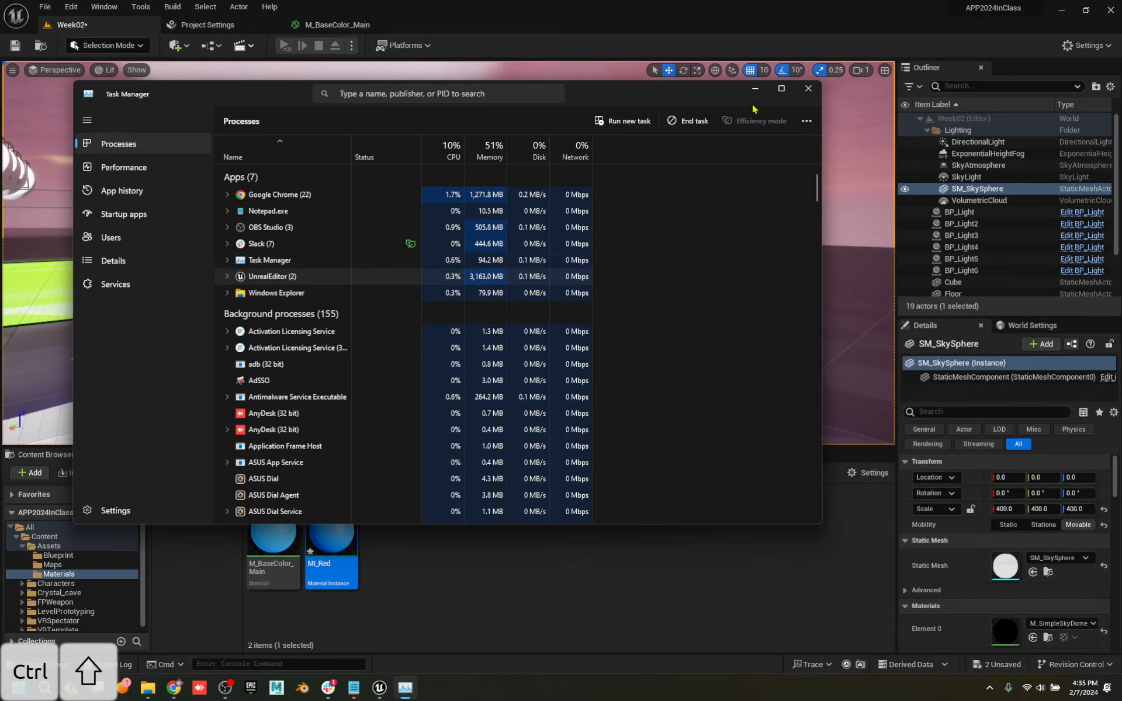
{"action": "left_click", "coordinate": [687, 121]}
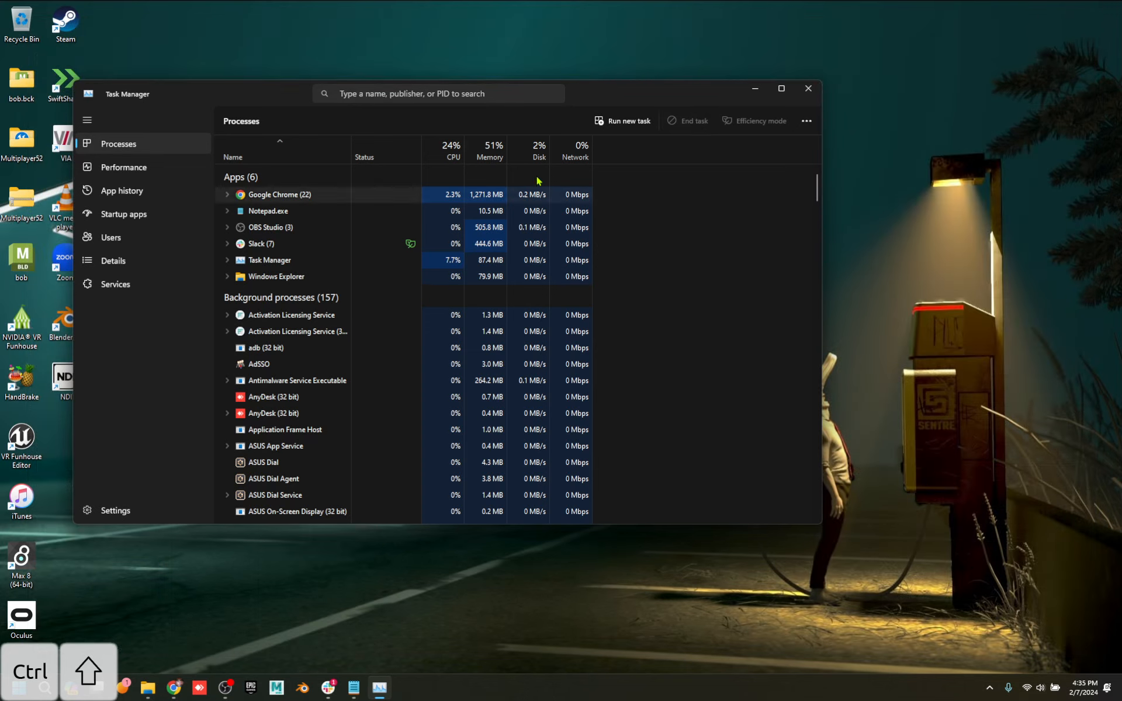
{"action": "left_click", "coordinate": [808, 90]}
Switch to the Epic Games Launcher and open the APP2024InClass project from the Unreal Engine library
{"action": "left_click", "coordinate": [251, 687]}
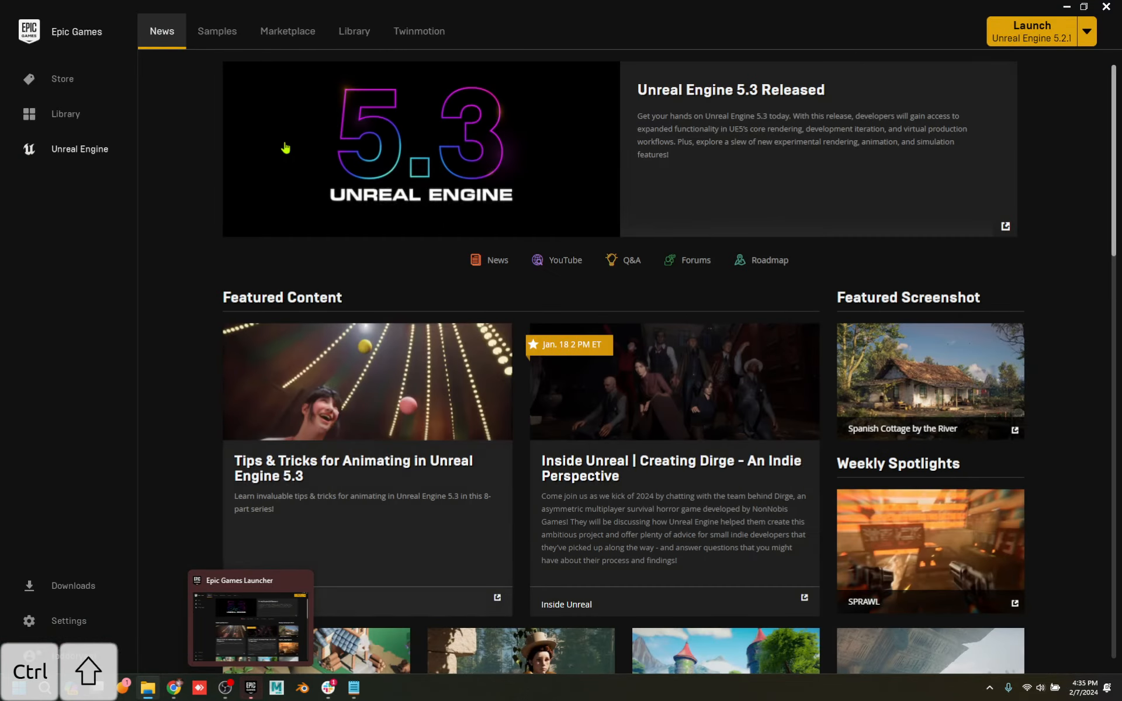
{"action": "left_click", "coordinate": [355, 31]}
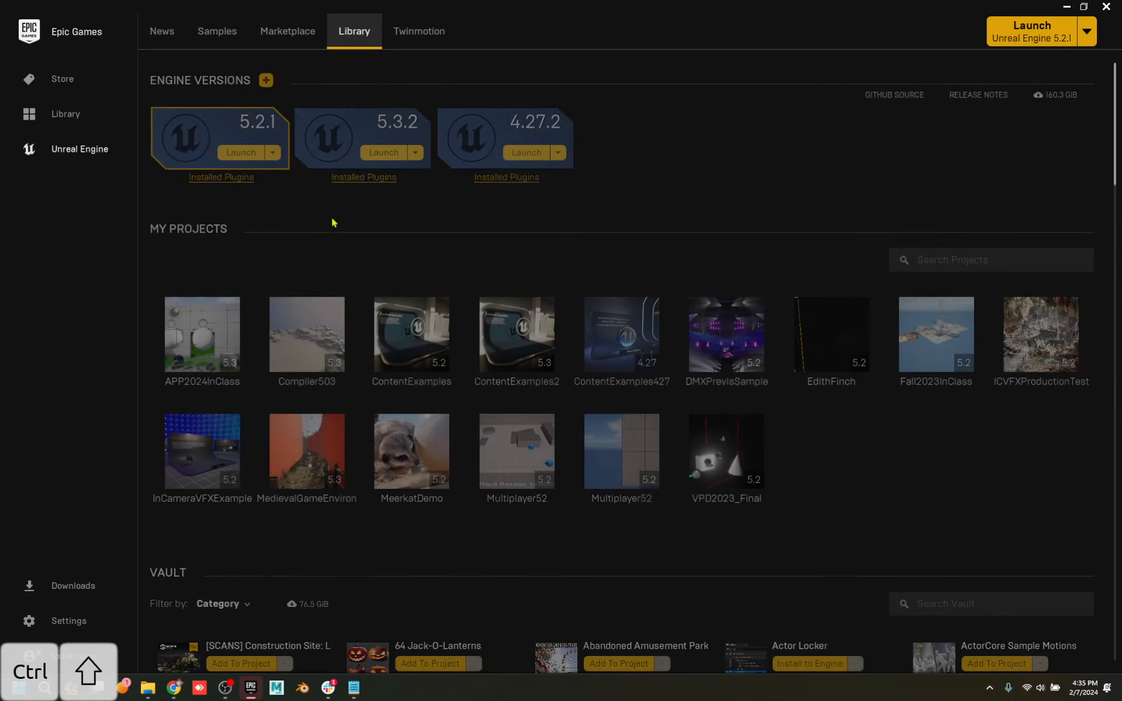
{"action": "double_click", "coordinate": [218, 353]}
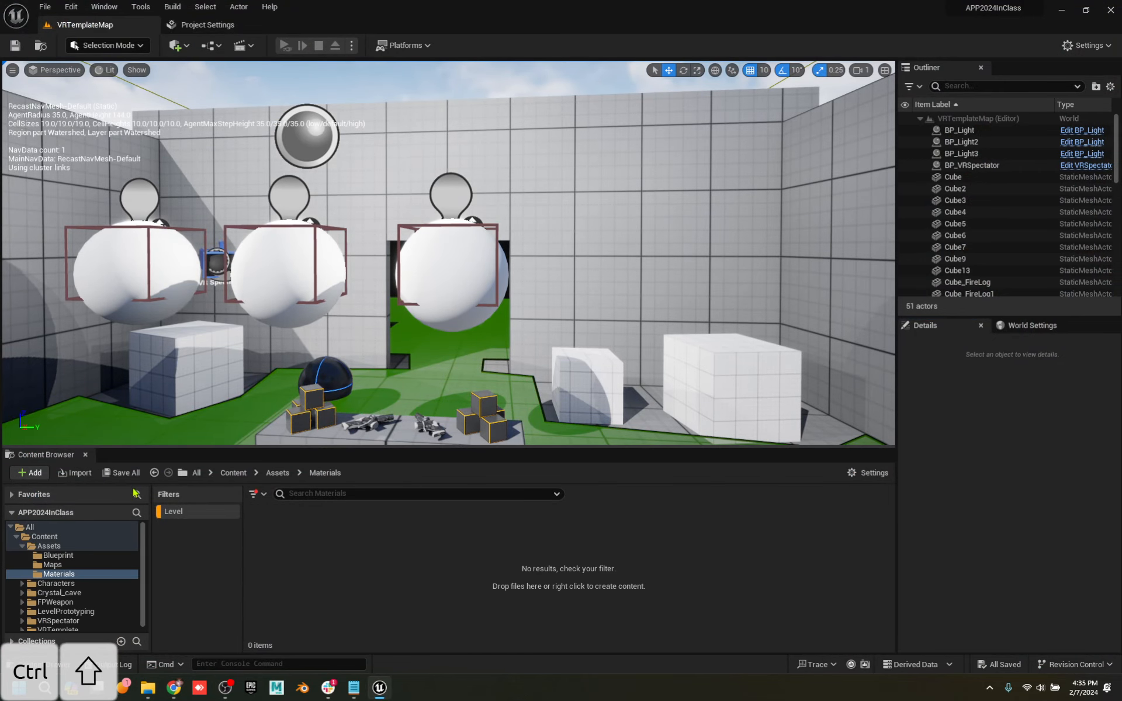
Open the Week02 level from the Assets/Maps folder
{"action": "left_click", "coordinate": [63, 566]}
{"action": "double_click", "coordinate": [272, 529]}
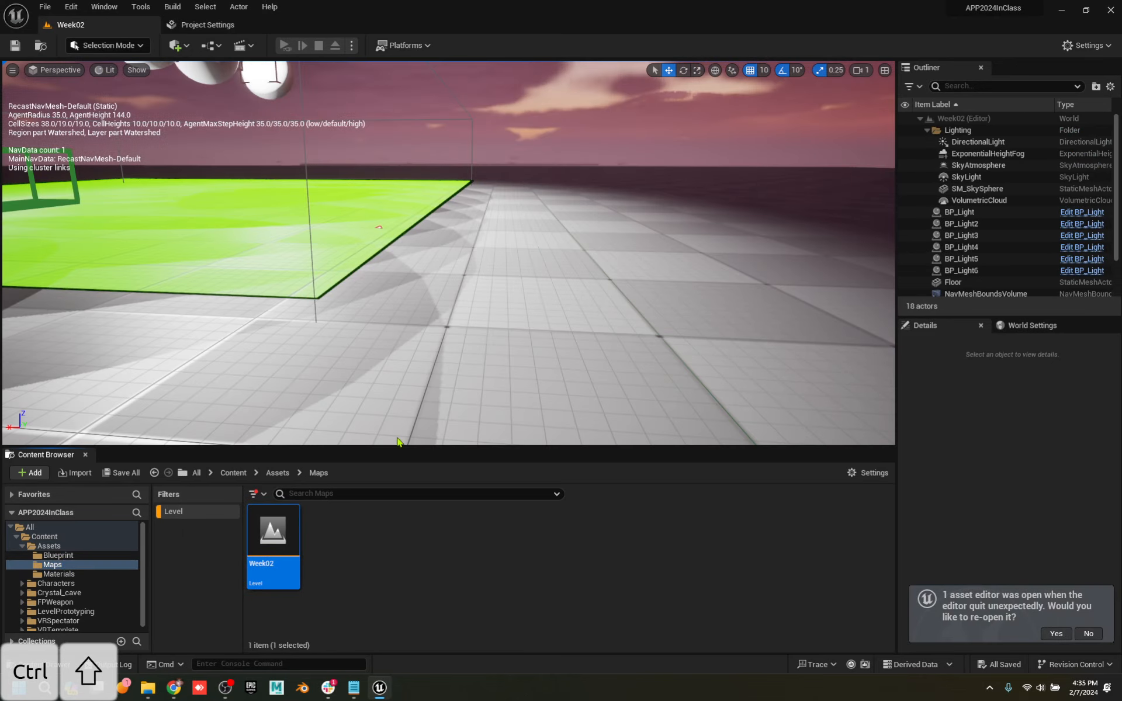
{"action": "right_click_drag", "start_coordinate": [455, 282], "coordinate": [500, 275]}
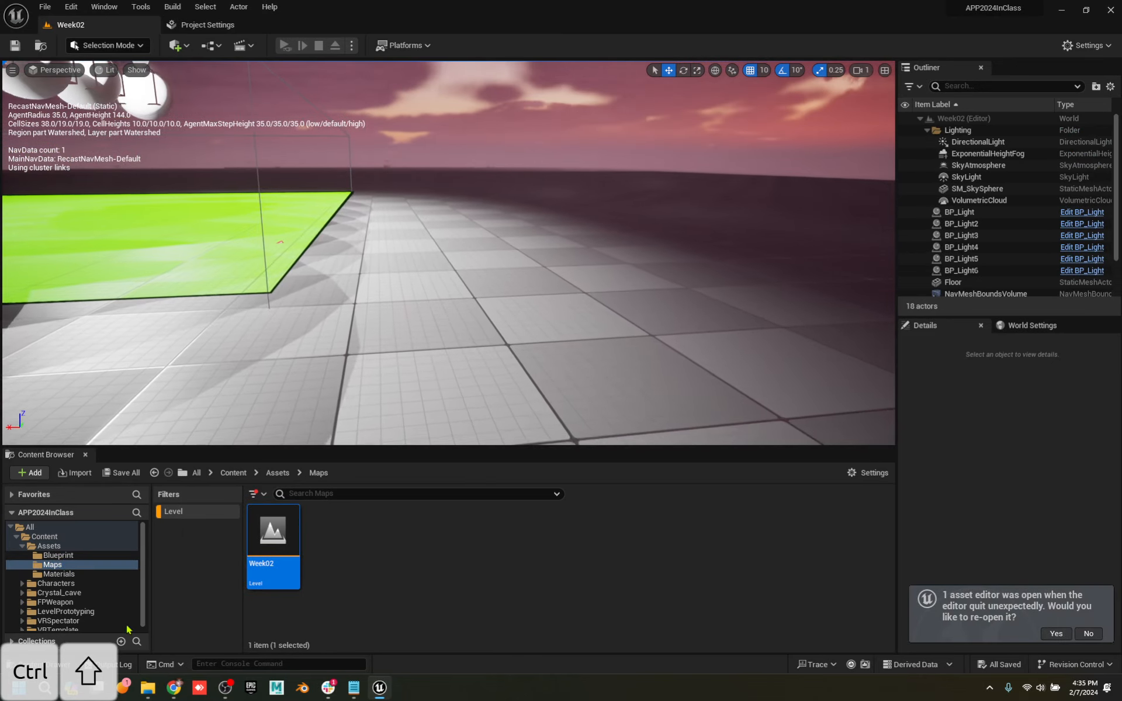
Show the Assets/Materials folder's contents with the Level filter turned off
{"action": "left_click", "coordinate": [86, 575]}
{"action": "left_click", "coordinate": [186, 524]}
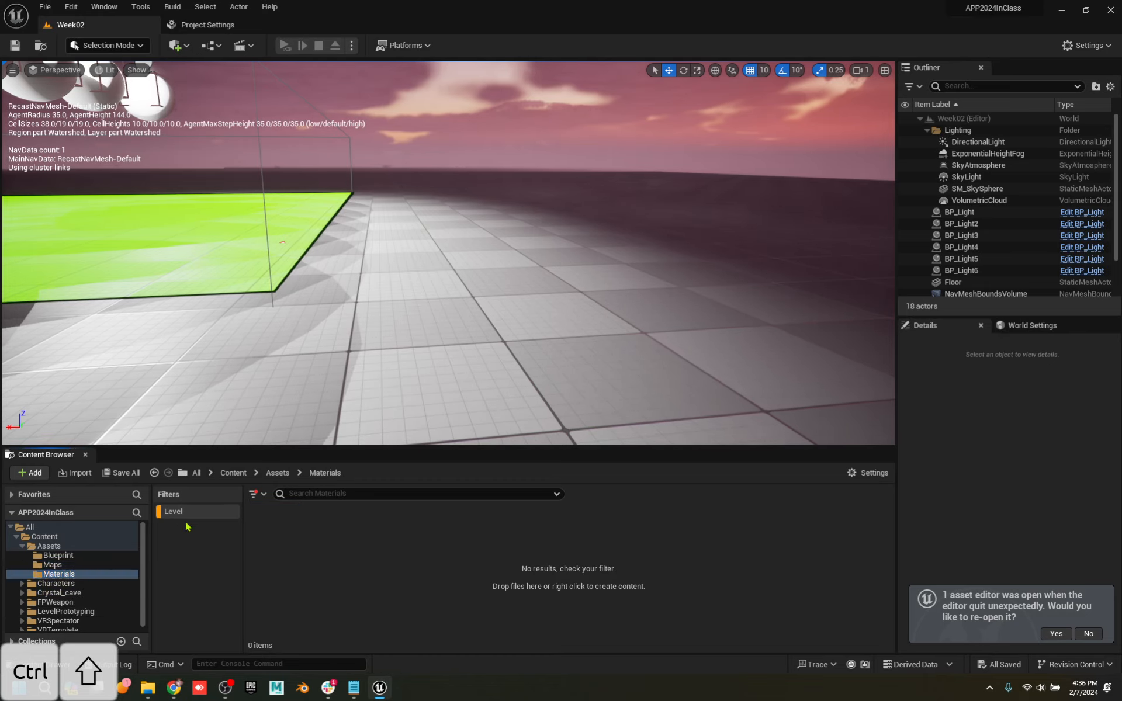
{"action": "left_click", "coordinate": [199, 514]}
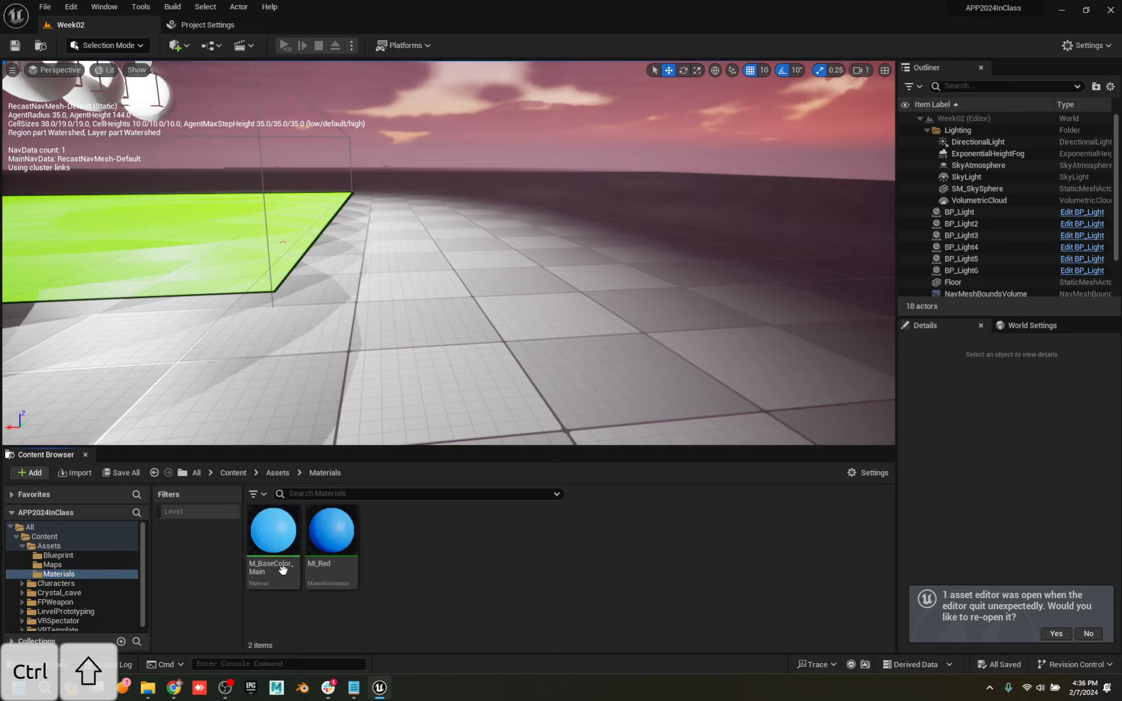
Override MI_Red's color parameter with a pinkish red, about R 1.0, G 0.0, B 0.07, and close its editor
{"action": "double_click", "coordinate": [331, 530]}
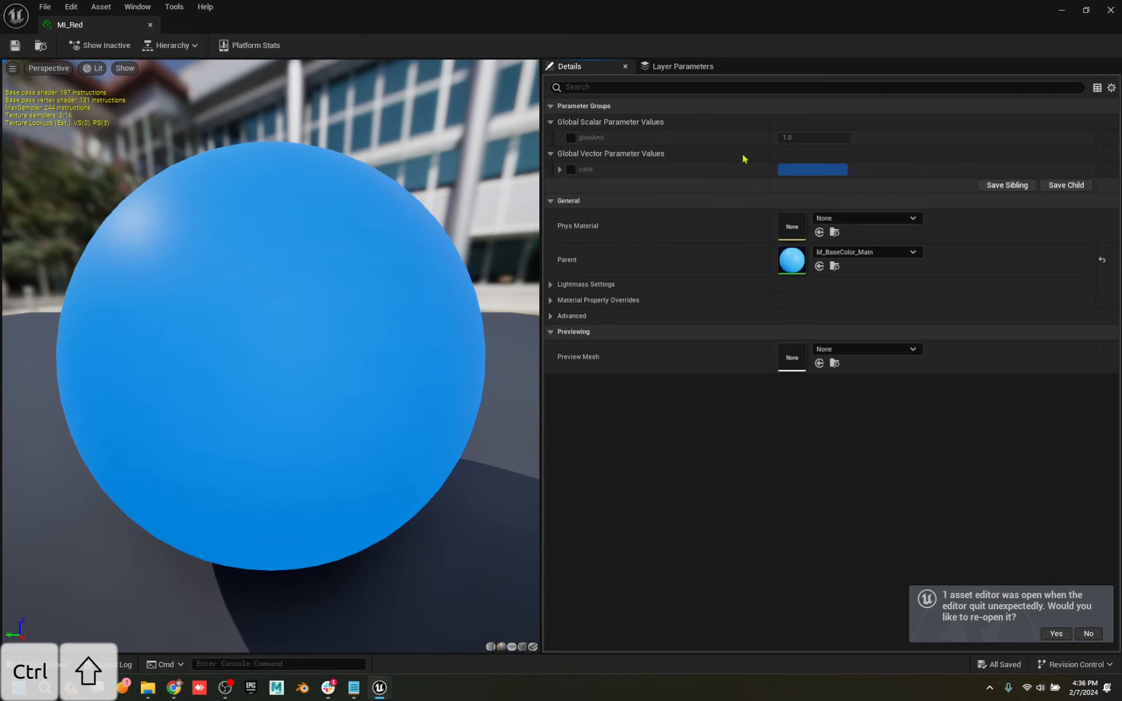
{"action": "left_click", "coordinate": [571, 170]}
{"action": "left_click", "coordinate": [839, 172]}
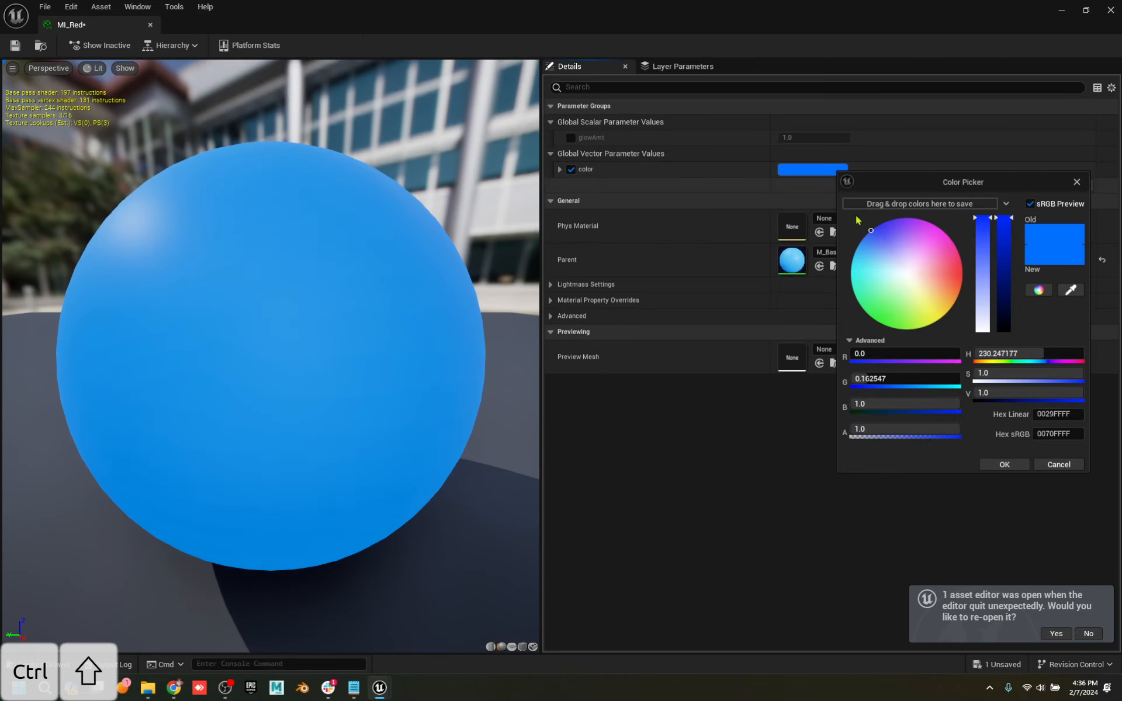
{"action": "left_click_drag", "start_coordinate": [890, 236], "coordinate": [983, 292]}
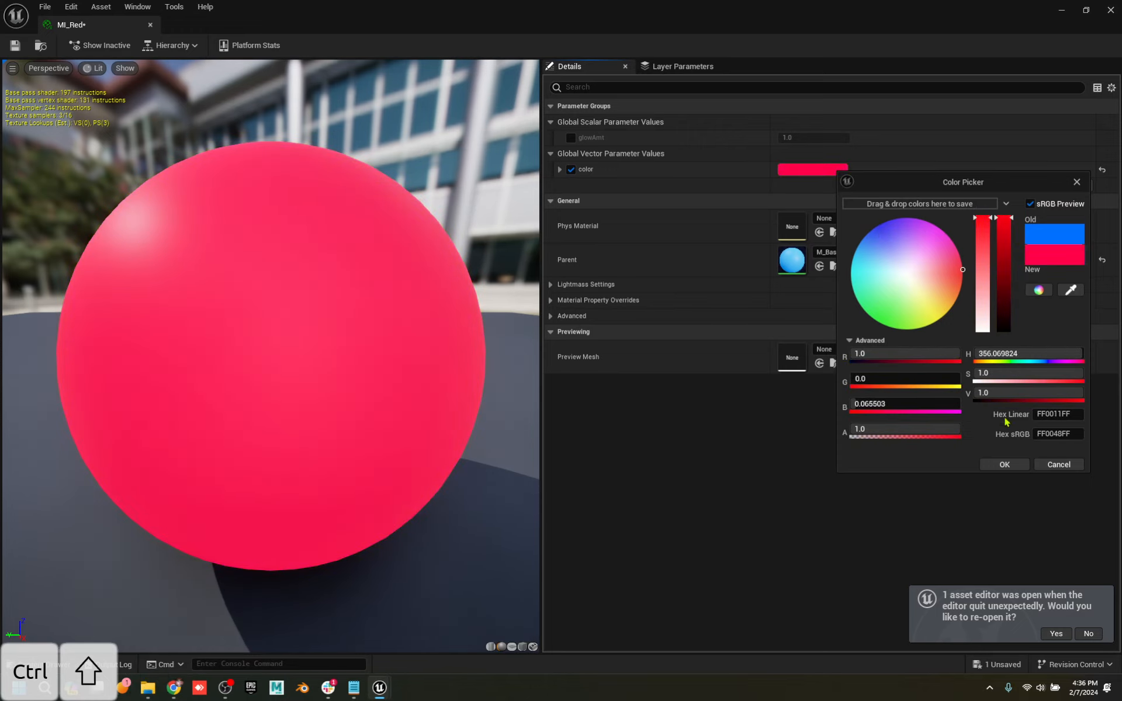
{"action": "left_click", "coordinate": [1005, 465]}
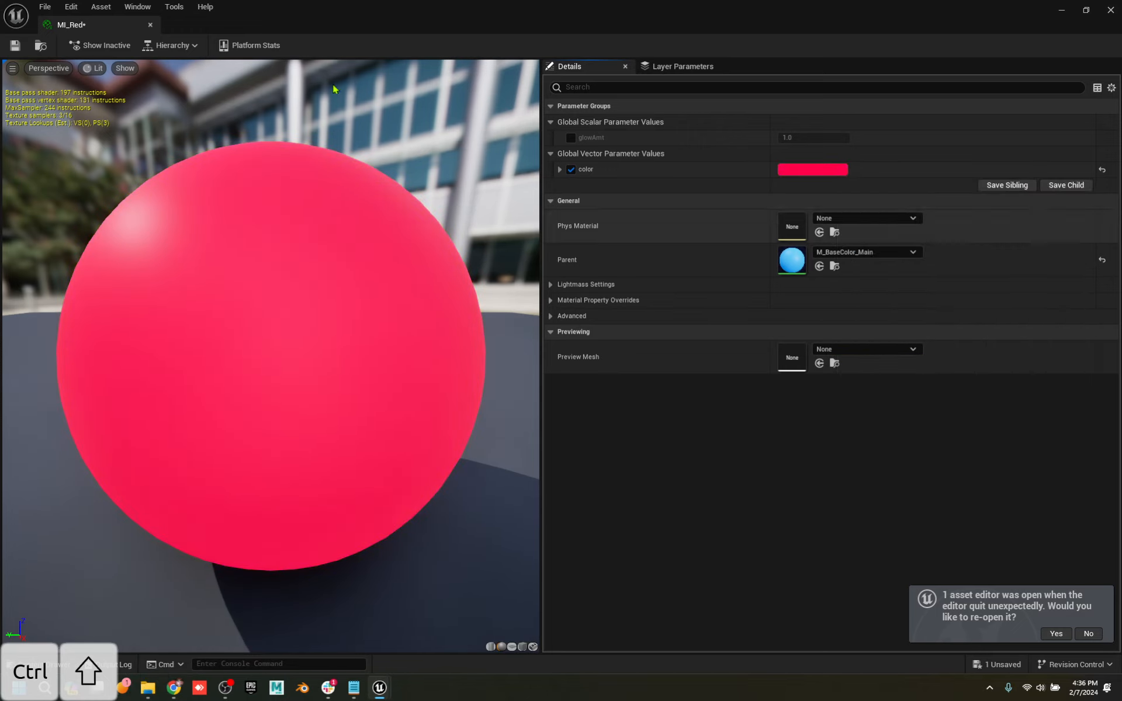
{"action": "left_click", "coordinate": [150, 25]}
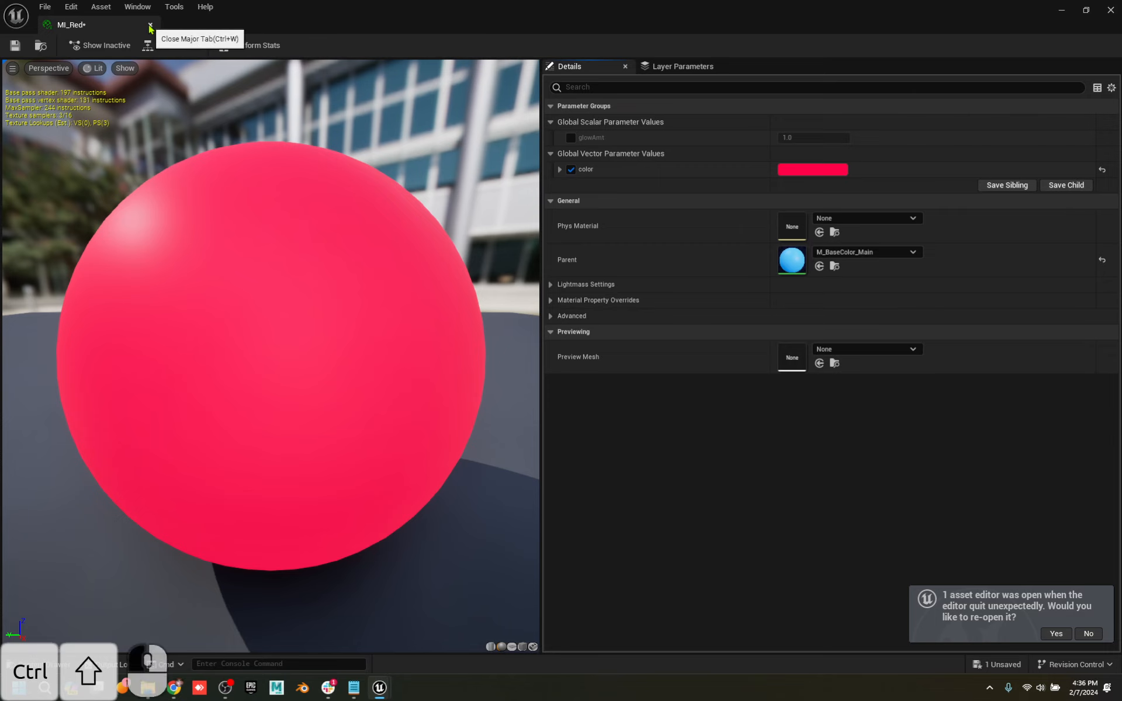
Create a material instance from M_BaseColor_Main and name it MI_Yellow
{"action": "right_click", "coordinate": [279, 532]}
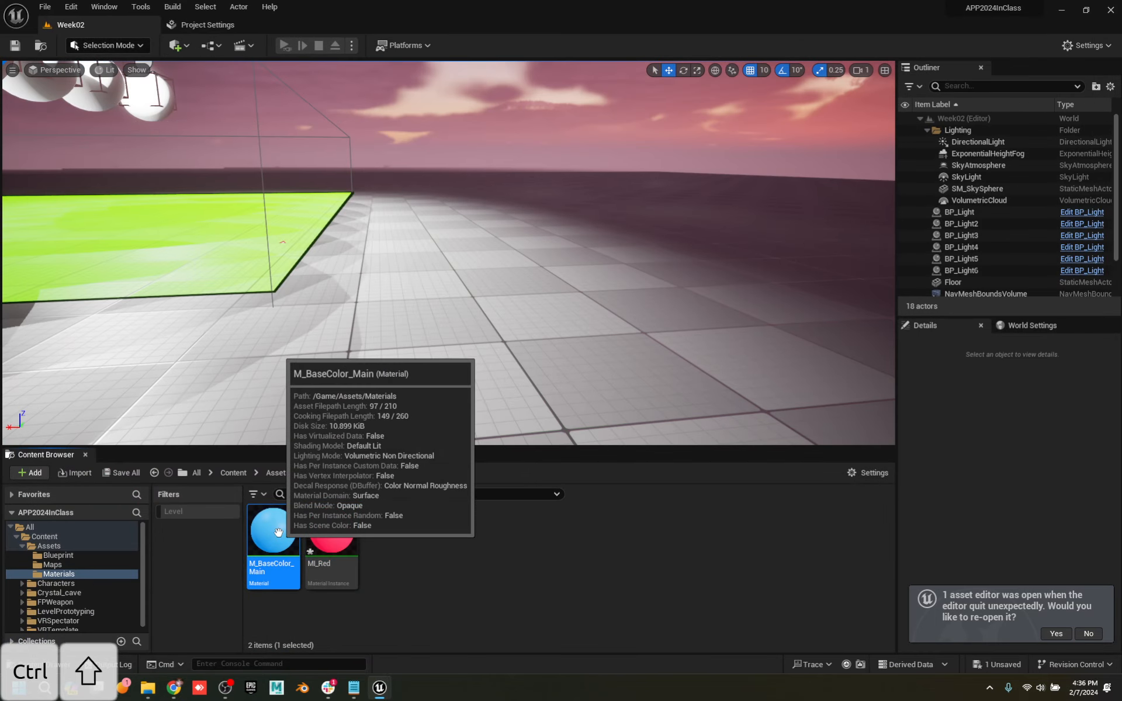
{"action": "left_click", "coordinate": [383, 261]}
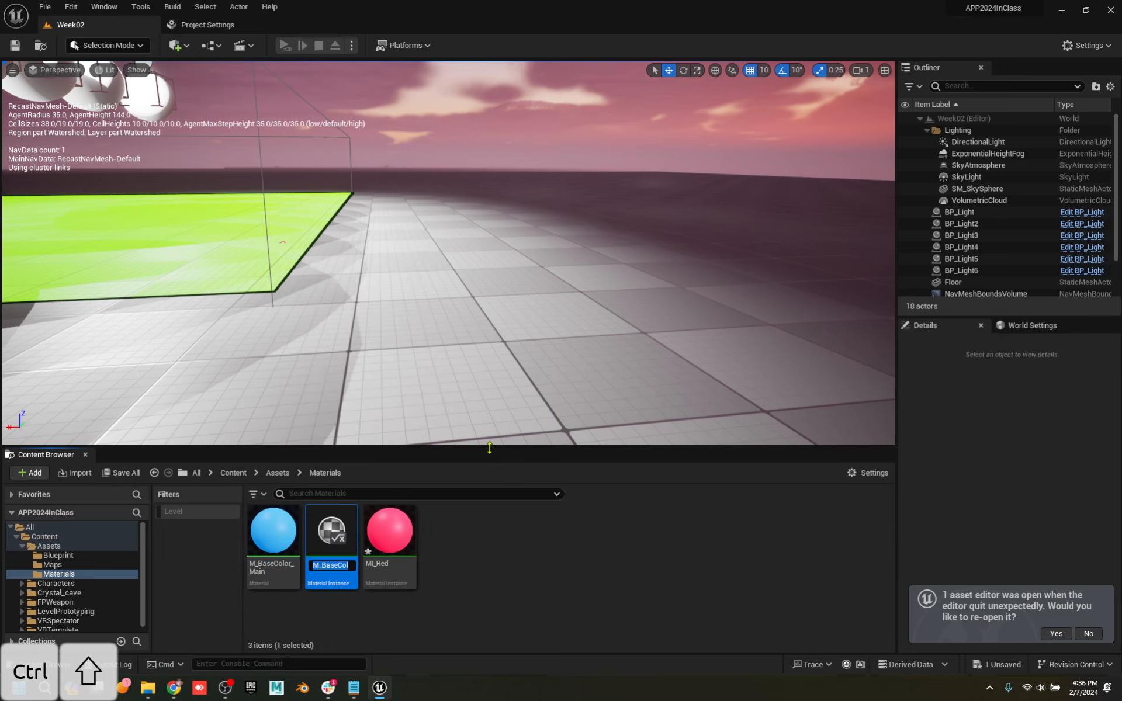
{"action": "key", "text": "Return"}
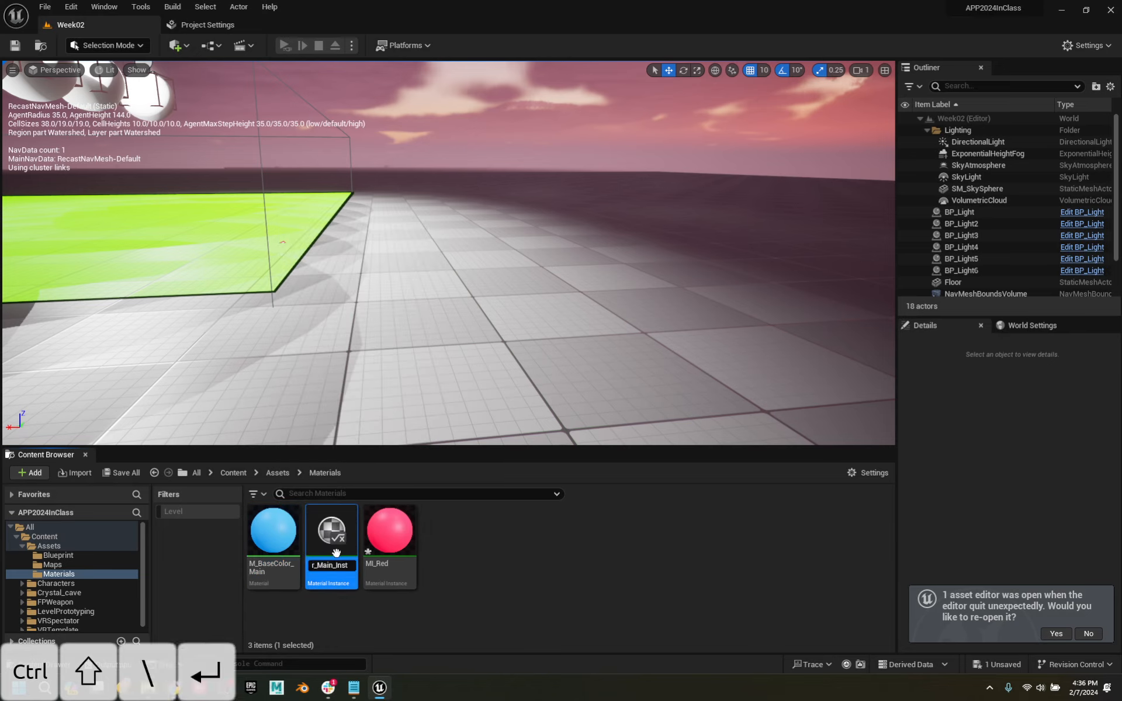
{"action": "key", "text": "BackSpace"}
{"action": "key", "text": "BackSpace"}
{"action": "key", "text": "BackSpace"}
{"action": "key", "text": "BackSpace"}
{"action": "key", "text": "BackSpace"}
{"action": "key", "text": "BackSpace"}
{"action": "key", "text": "BackSpace"}
{"action": "key", "text": "BackSpace"}
{"action": "key", "text": "BackSpace"}
{"action": "type", "text": "MI_"}
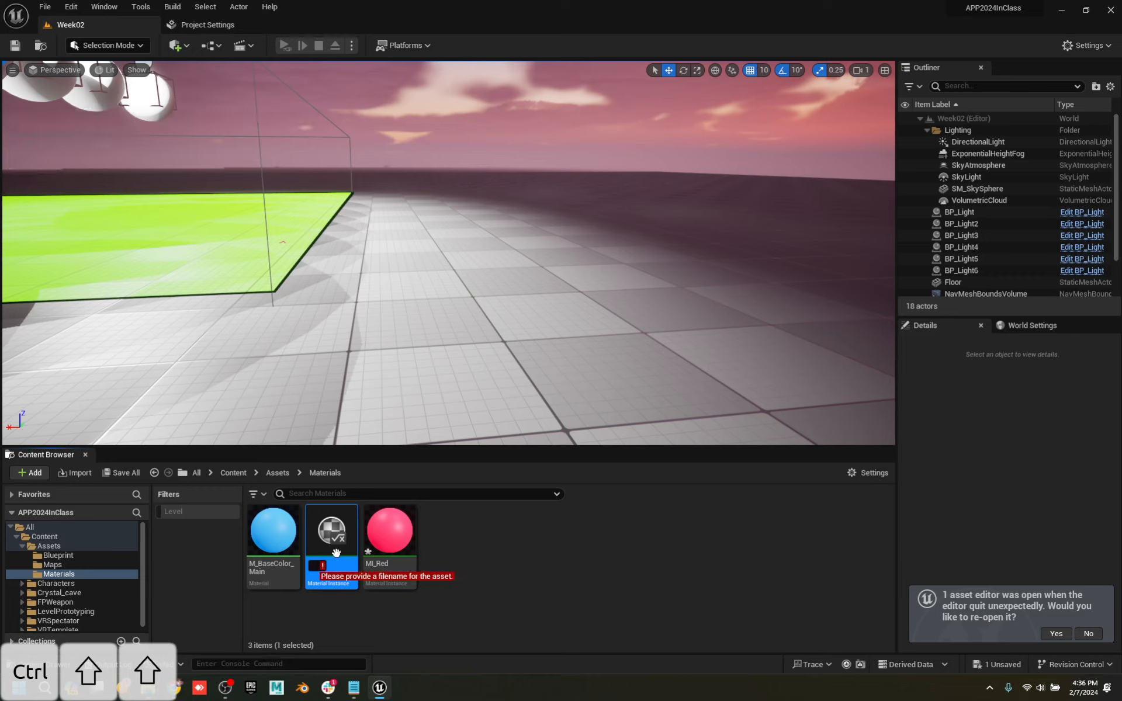
{"action": "type", "text": "Blu"}
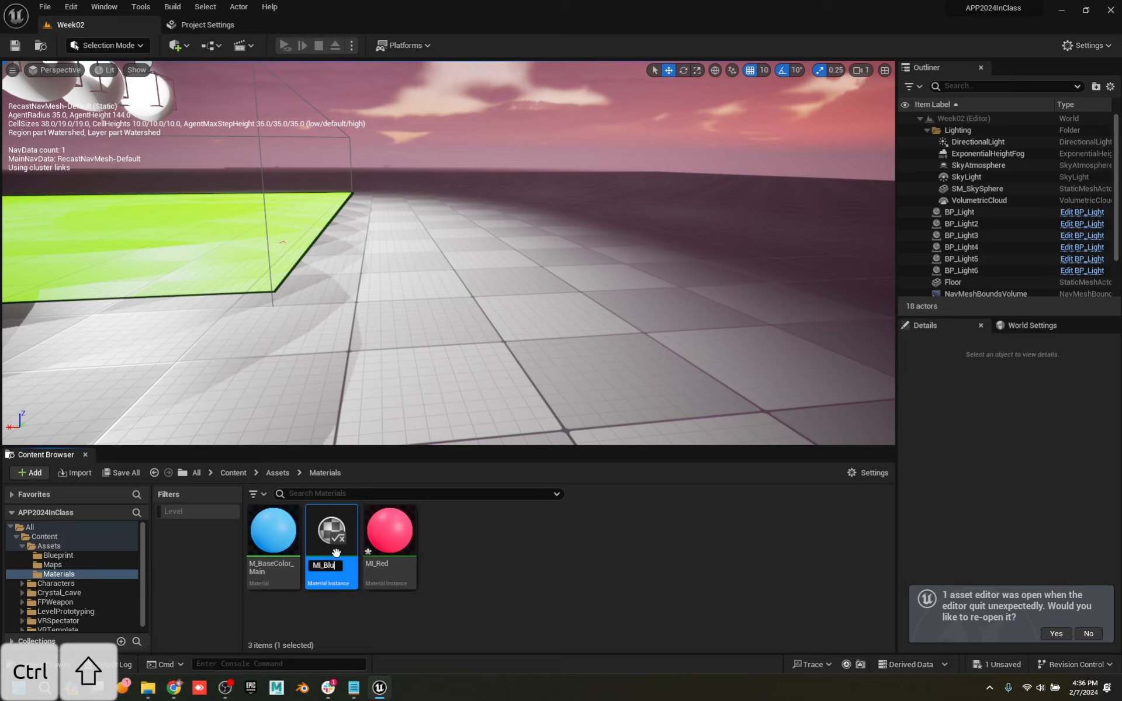
{"action": "type", "text": "Yellow"}
{"action": "key", "text": "Return"}
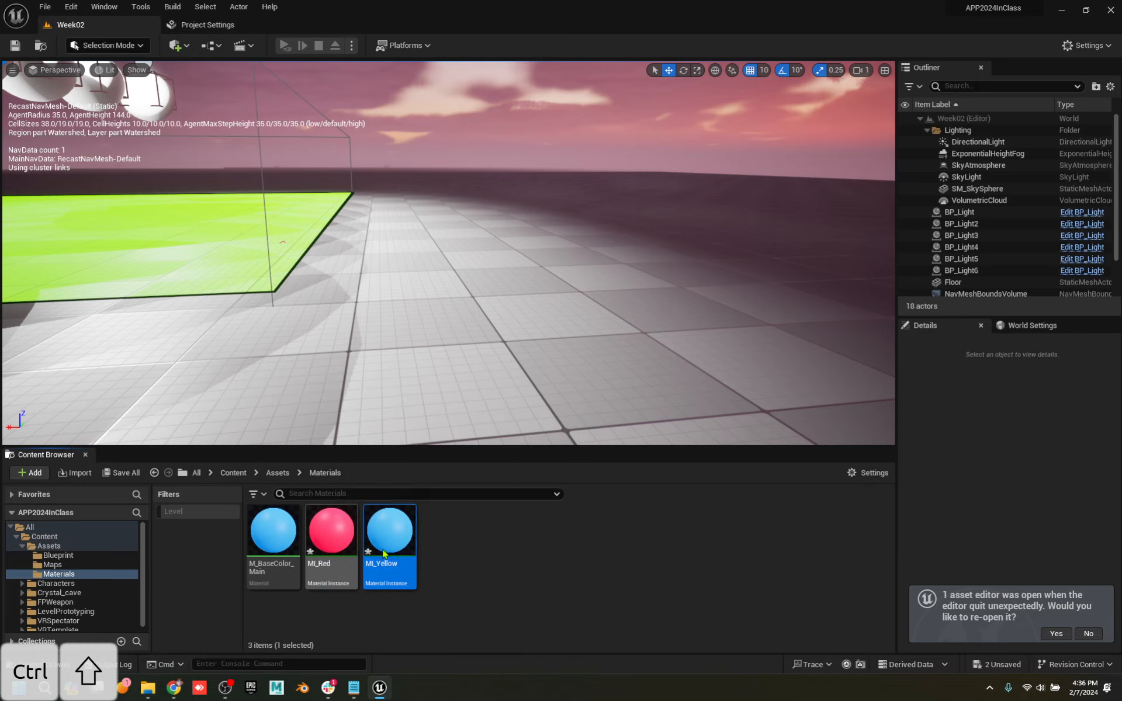
Override MI_Yellow's color with yellow, about R 0.95, G 1.0, B 0.0, and save MI_Red and MI_Yellow
{"action": "double_click", "coordinate": [389, 529]}
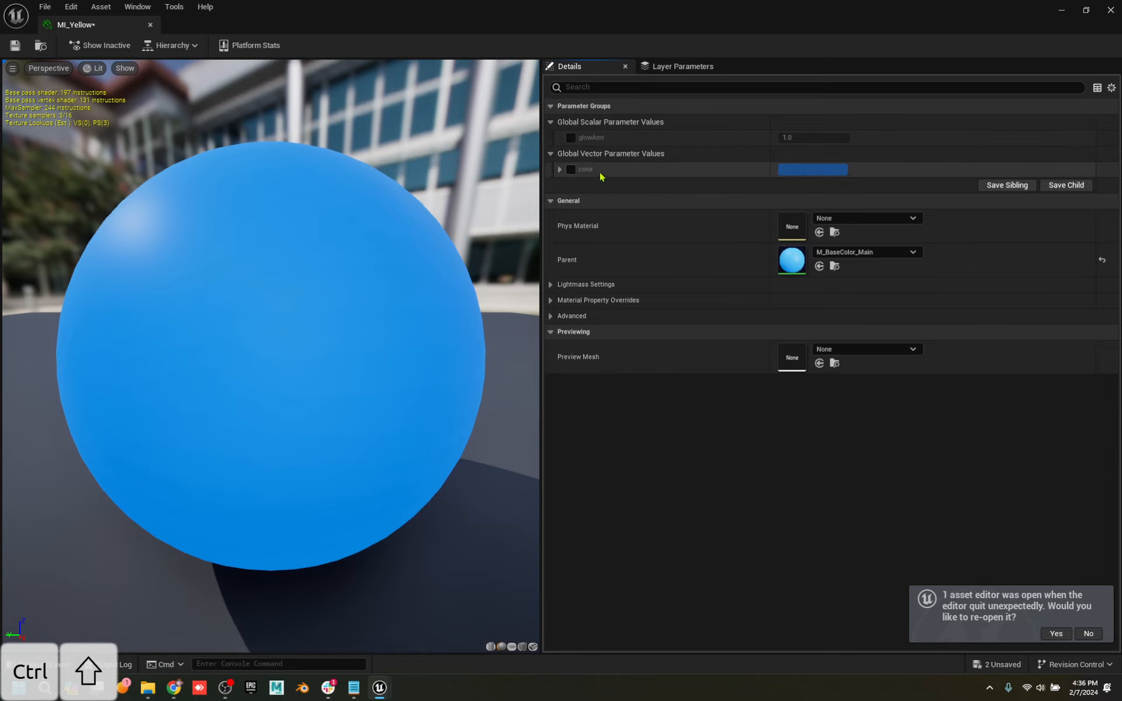
{"action": "left_click", "coordinate": [571, 170]}
{"action": "left_click", "coordinate": [813, 170]}
{"action": "left_click_drag", "start_coordinate": [895, 277], "coordinate": [936, 349]}
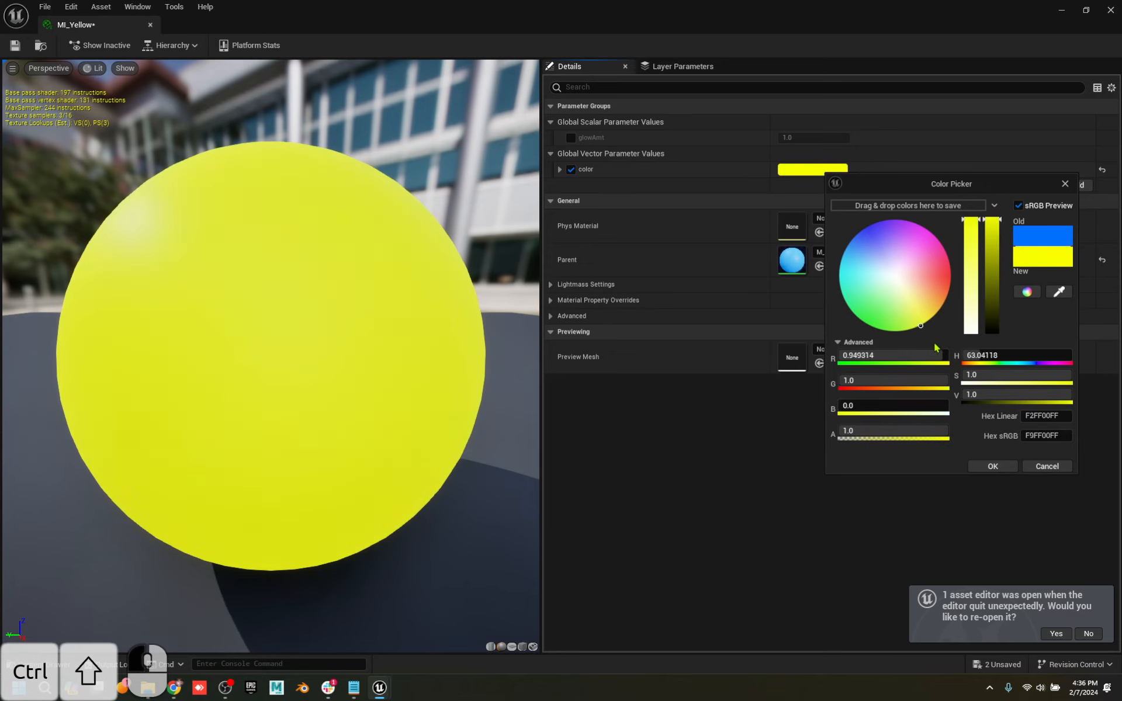
{"action": "left_click", "coordinate": [993, 466]}
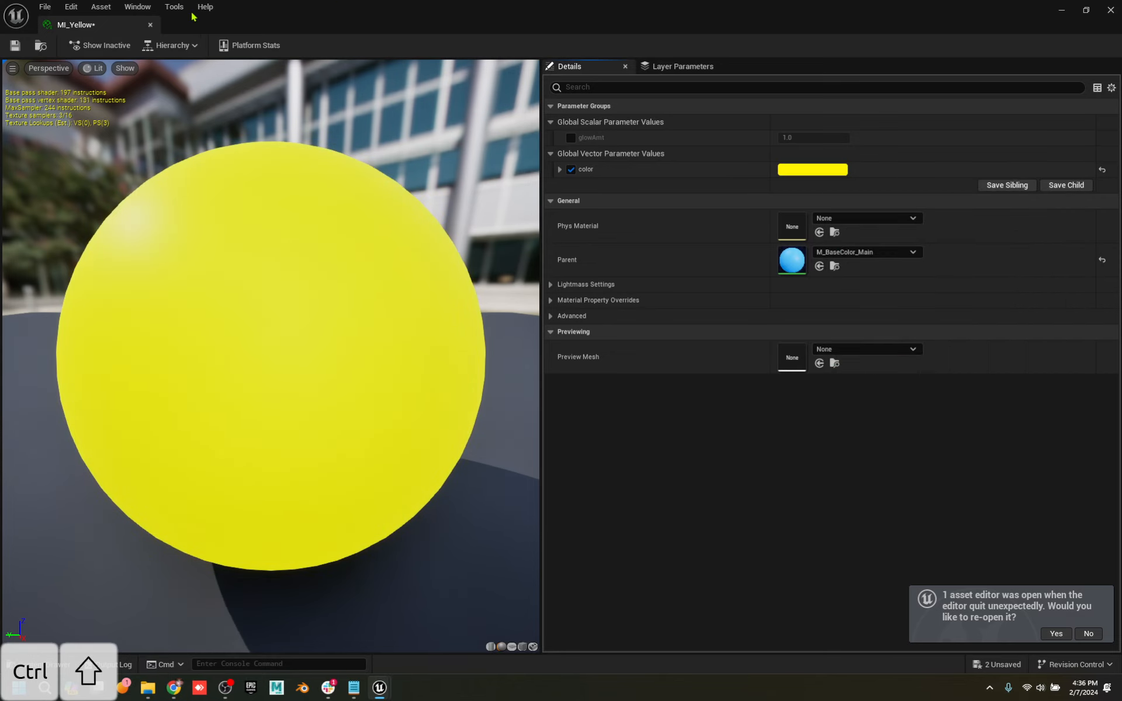
{"action": "left_click", "coordinate": [150, 25]}
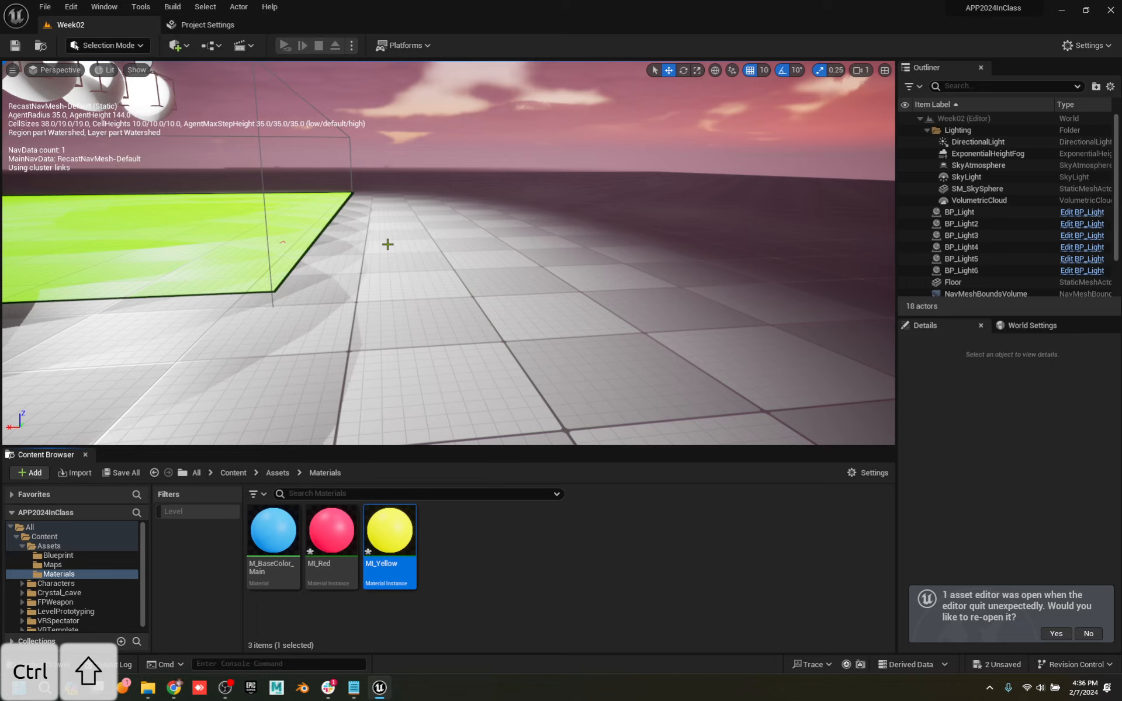
{"action": "left_click", "coordinate": [119, 473]}
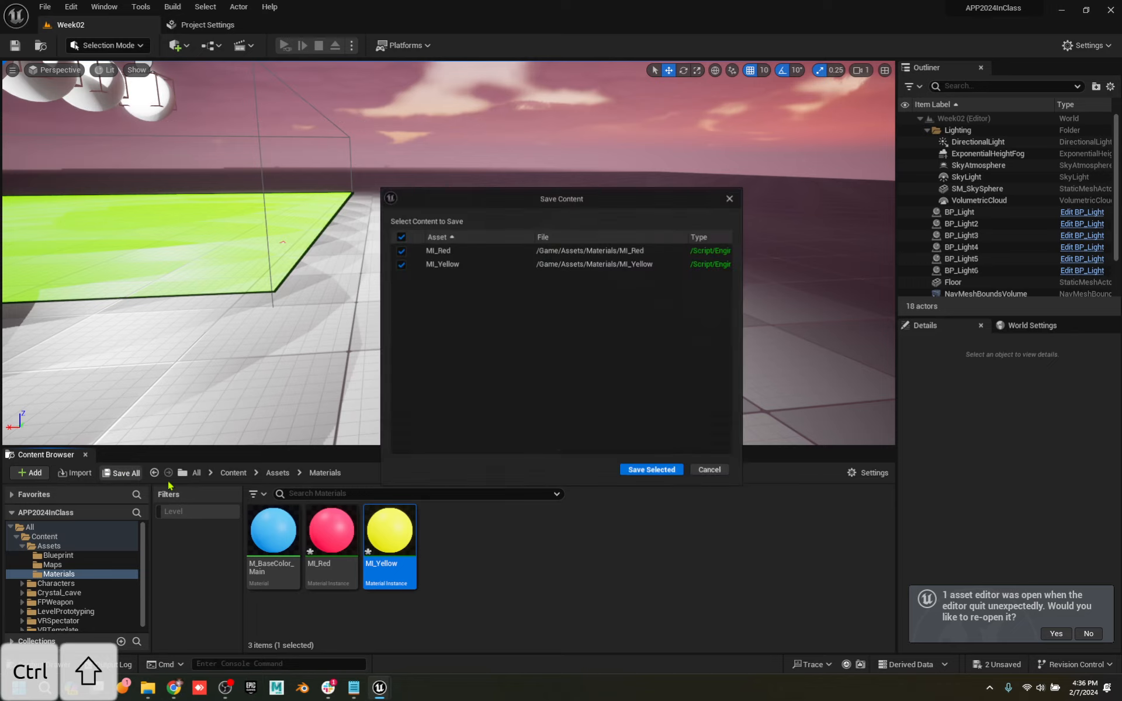
{"action": "left_click", "coordinate": [656, 471]}
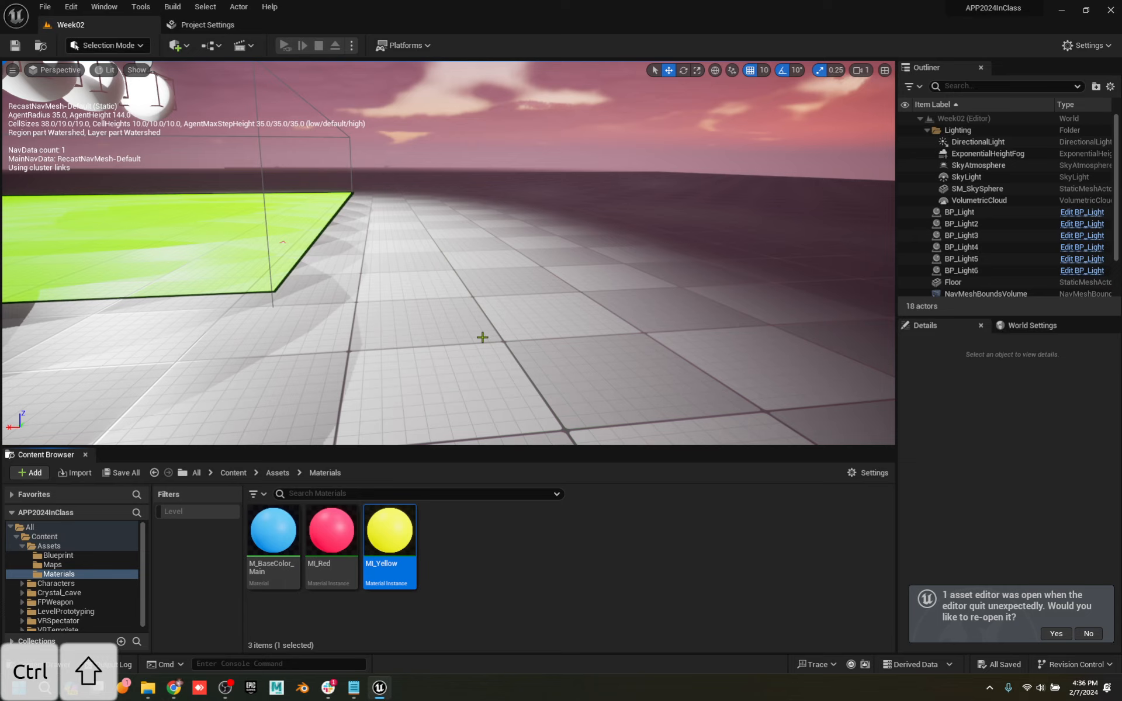
Add a Cube shape to the open floor beside the green nav mesh in Week02
{"action": "right_click_drag", "start_coordinate": [790, 362], "coordinate": [719, 318]}
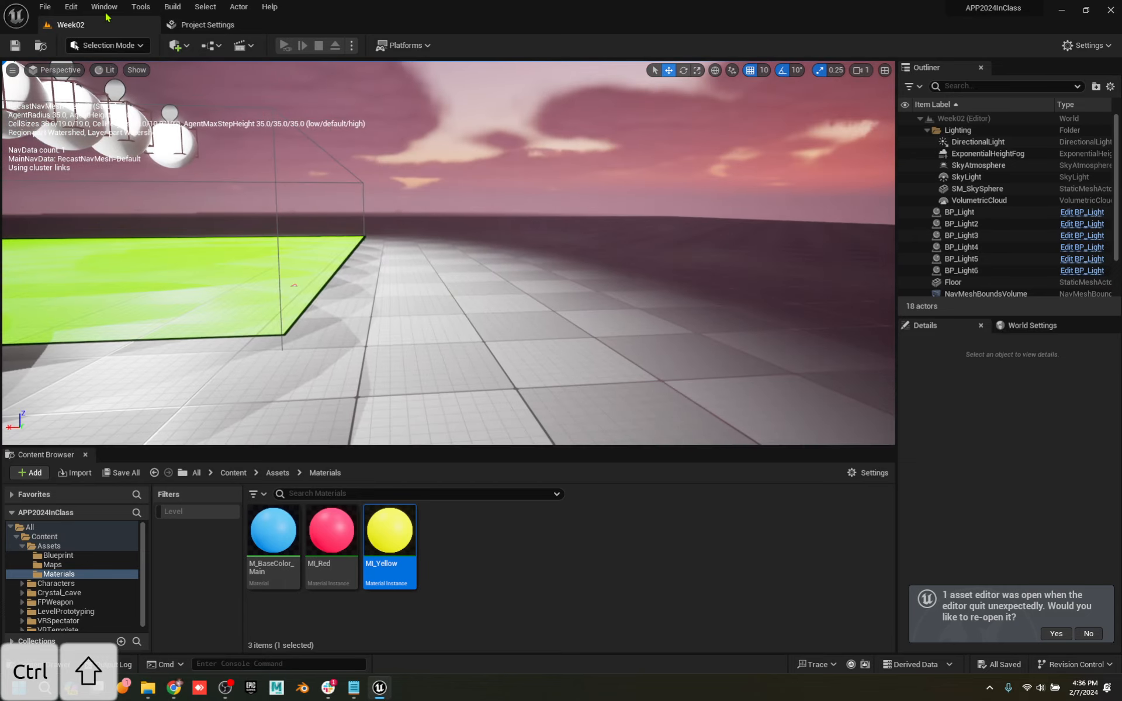
{"action": "left_click", "coordinate": [180, 45]}
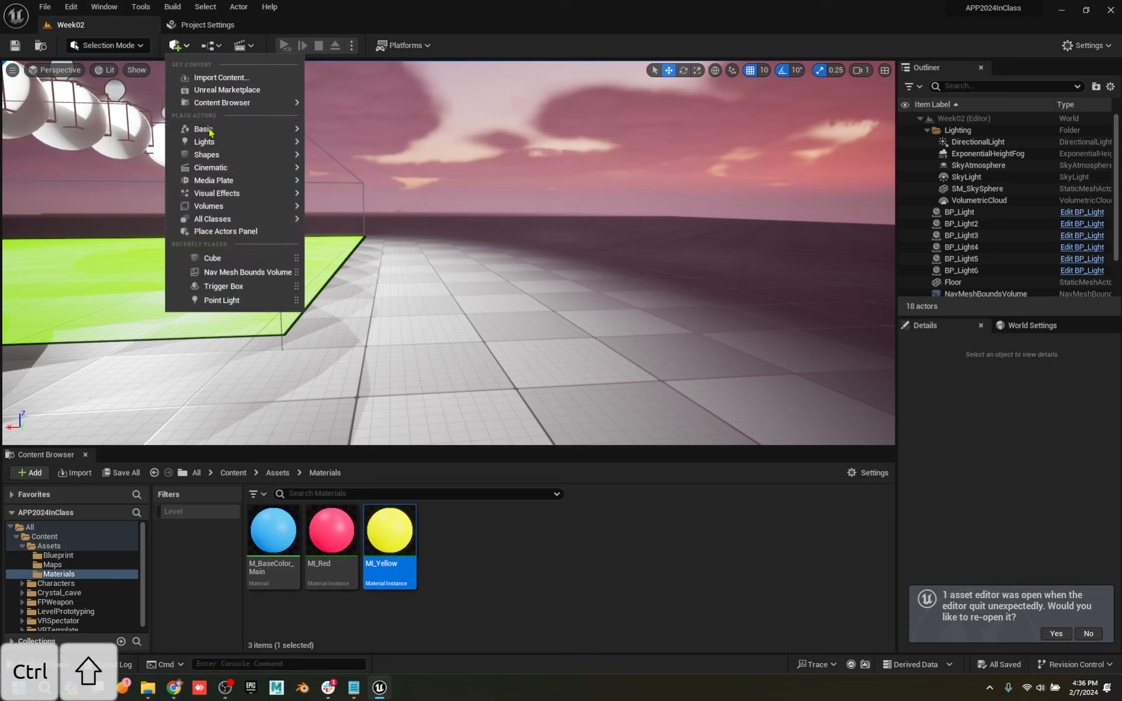
{"action": "mouse_move", "coordinate": [211, 134]}
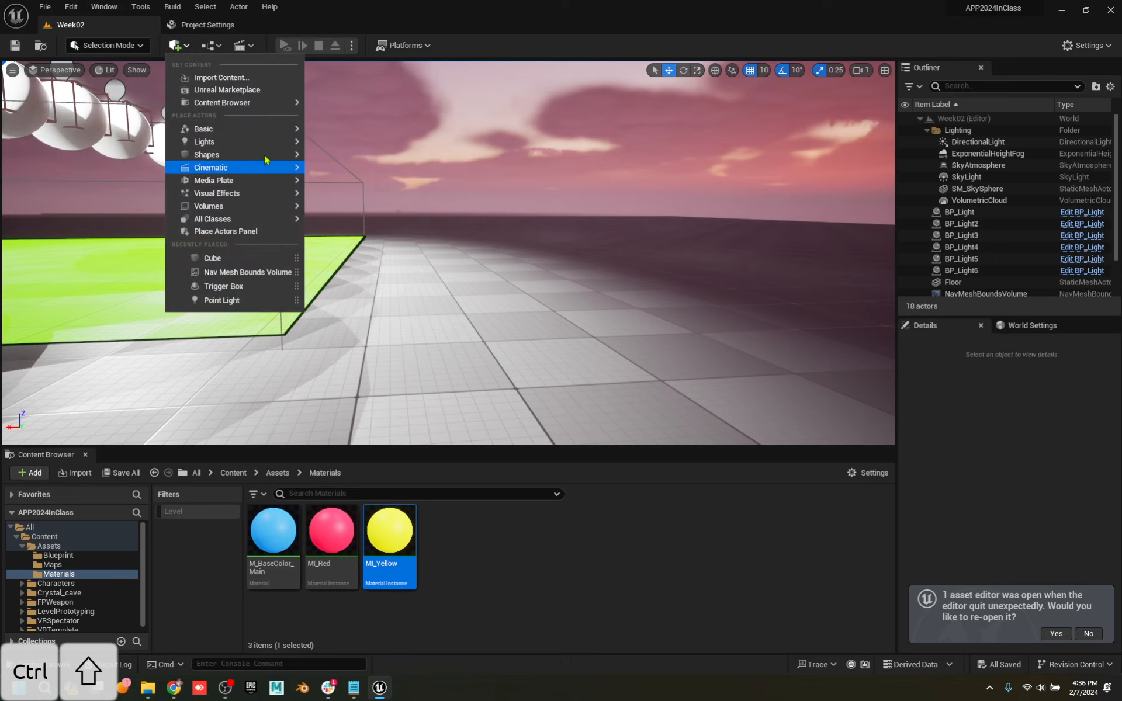
{"action": "mouse_move", "coordinate": [248, 161]}
{"action": "left_click", "coordinate": [352, 160]}
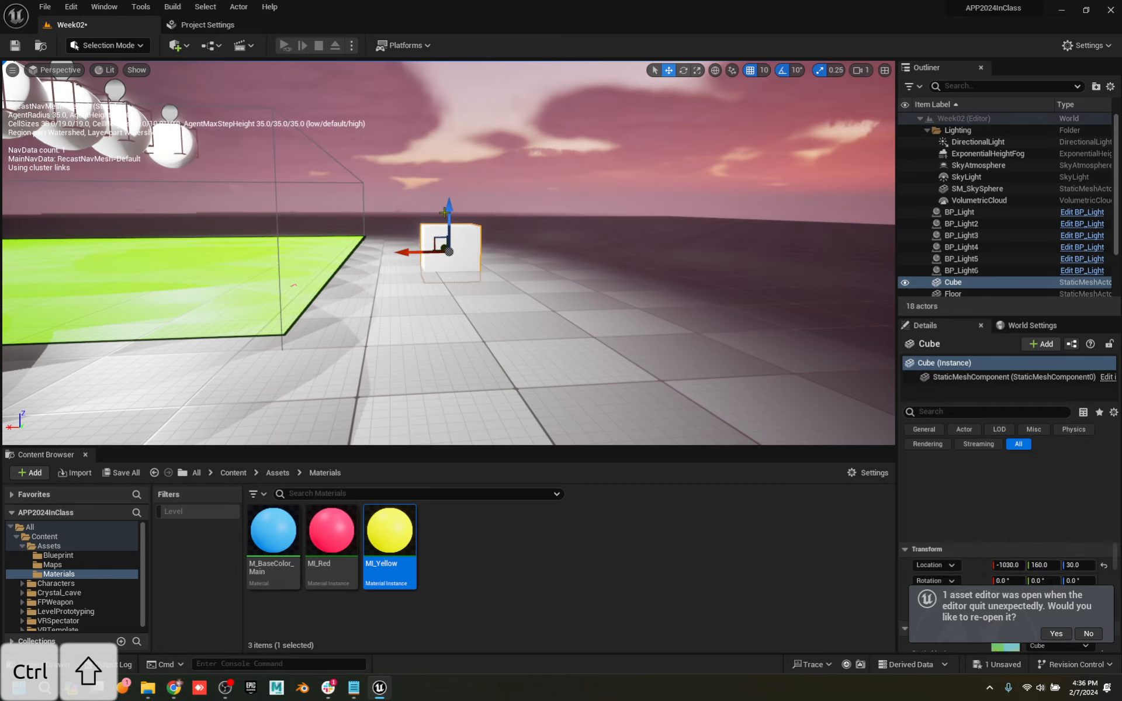
Duplicate the cube about 230 units away along X, and raise the copy to Z 90 and the original to Z 100
{"action": "left_click_drag", "start_coordinate": [407, 253], "coordinate": [526, 252], "text": "alt"}
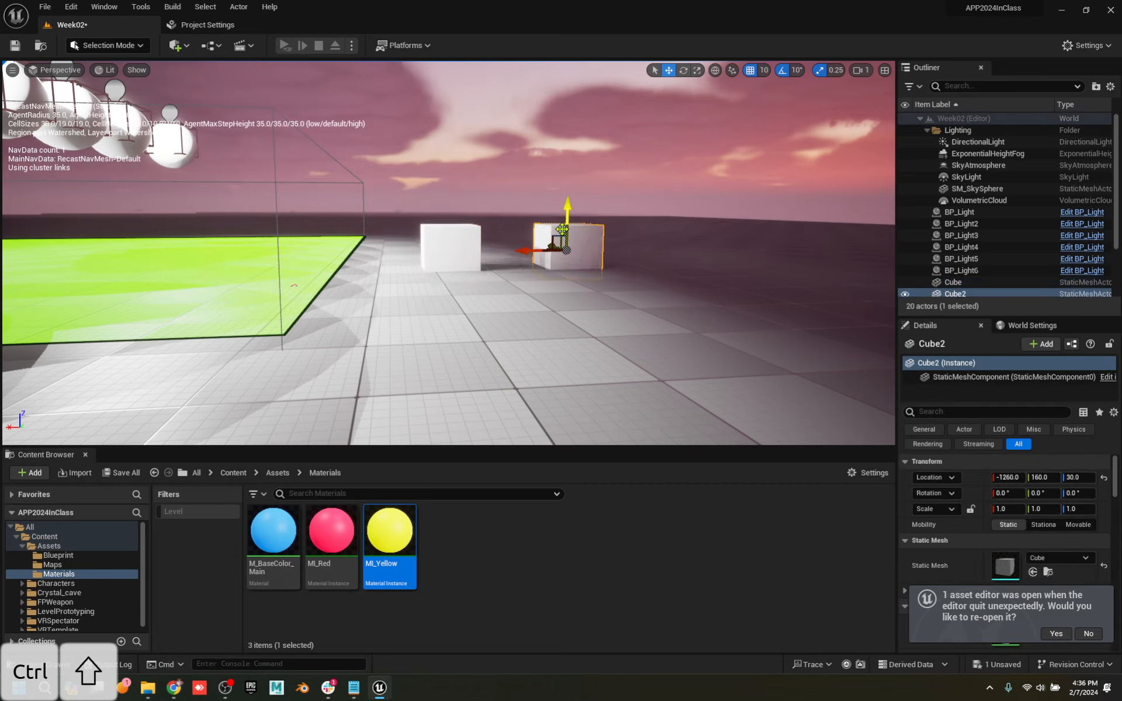
{"action": "left_click_drag", "start_coordinate": [568, 205], "coordinate": [568, 173]}
{"action": "left_click", "coordinate": [452, 247]}
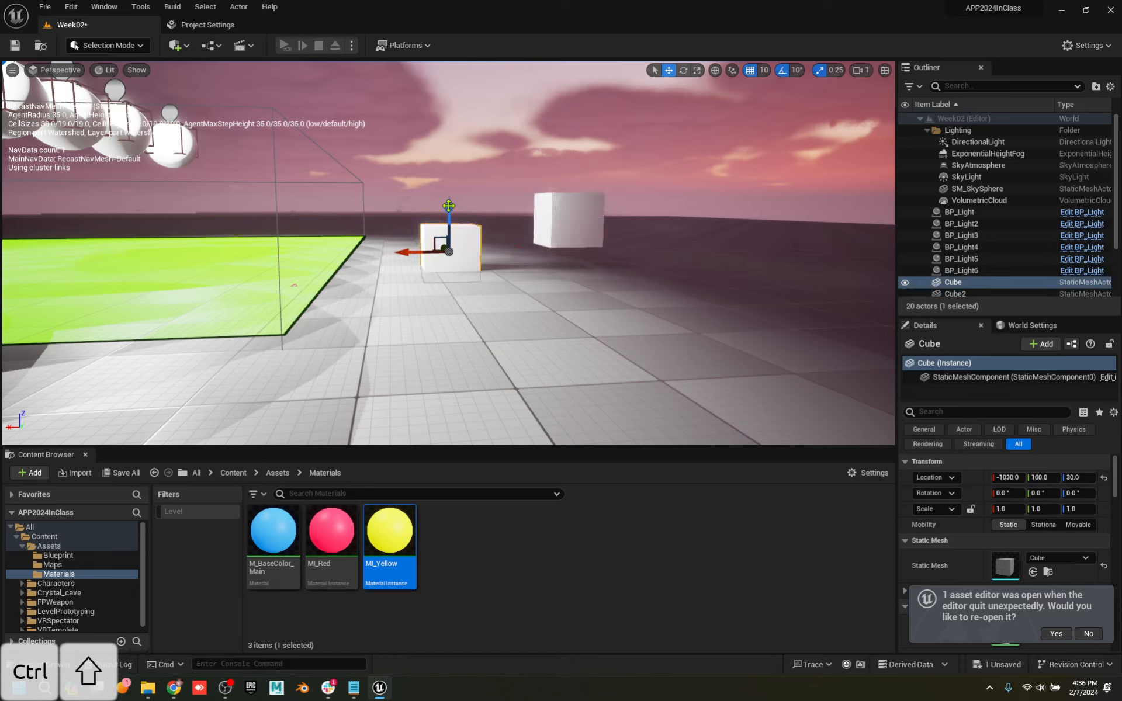
{"action": "left_click_drag", "start_coordinate": [448, 207], "coordinate": [449, 170]}
Apply MI_Red to the original cube and MI_Yellow to its copy, and select the yellow cube
{"action": "left_click_drag", "start_coordinate": [332, 533], "coordinate": [456, 204]}
{"action": "left_click_drag", "start_coordinate": [389, 531], "coordinate": [560, 207]}
{"action": "key", "text": "w"}
{"action": "mouse_move", "coordinate": [522, 314]}
{"action": "right_mouse_down"}
{"action": "mouse_move", "coordinate": [552, 304]}
{"action": "mouse_move", "coordinate": [509, 320]}
{"action": "right_mouse_up"}
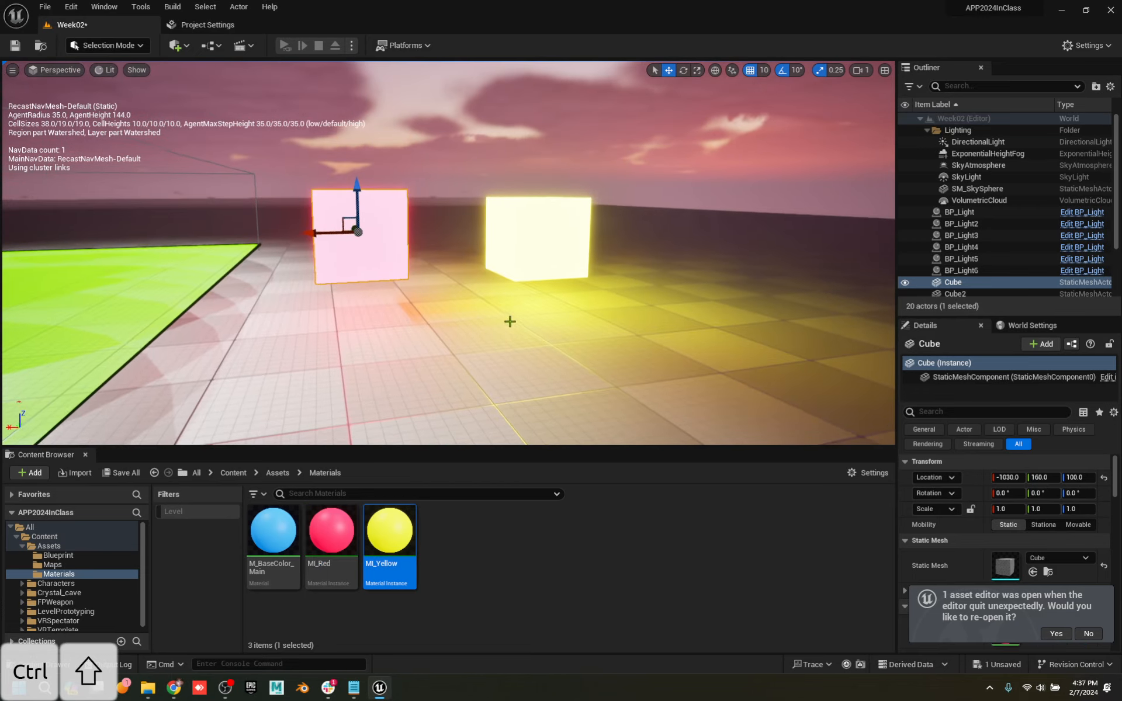
{"action": "left_click", "coordinate": [578, 236]}
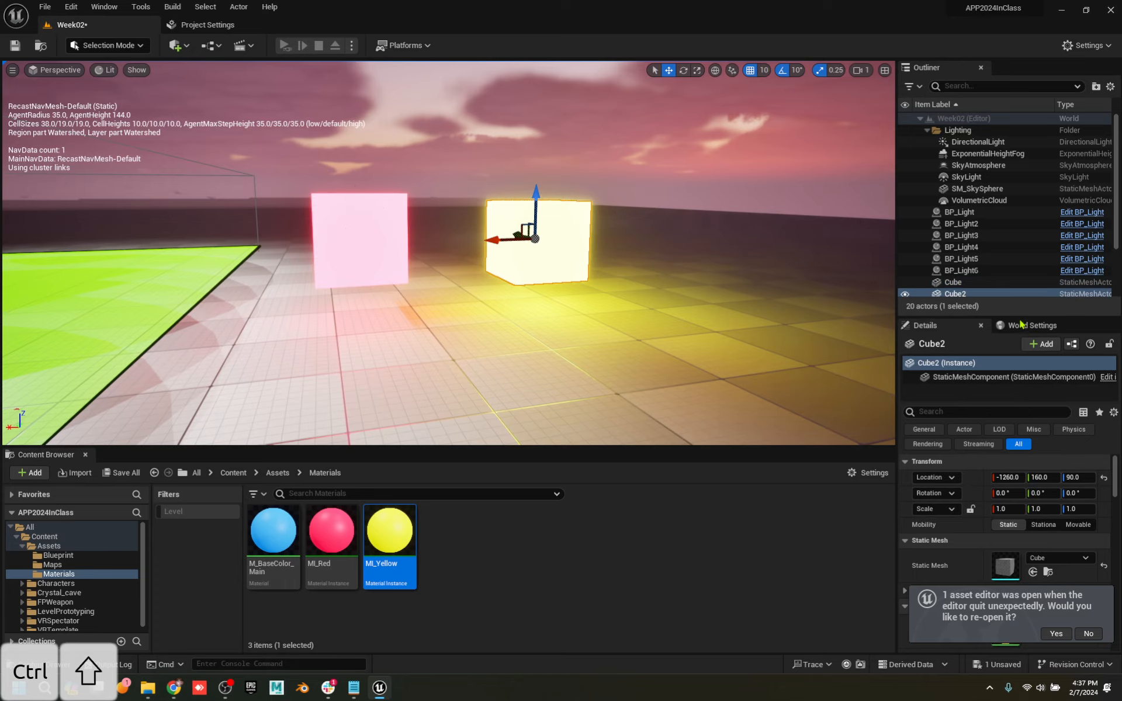
Open MI_Yellow with its window moved clear of the cubes, and override its glowAmt with 0.01
{"action": "double_click", "coordinate": [413, 550]}
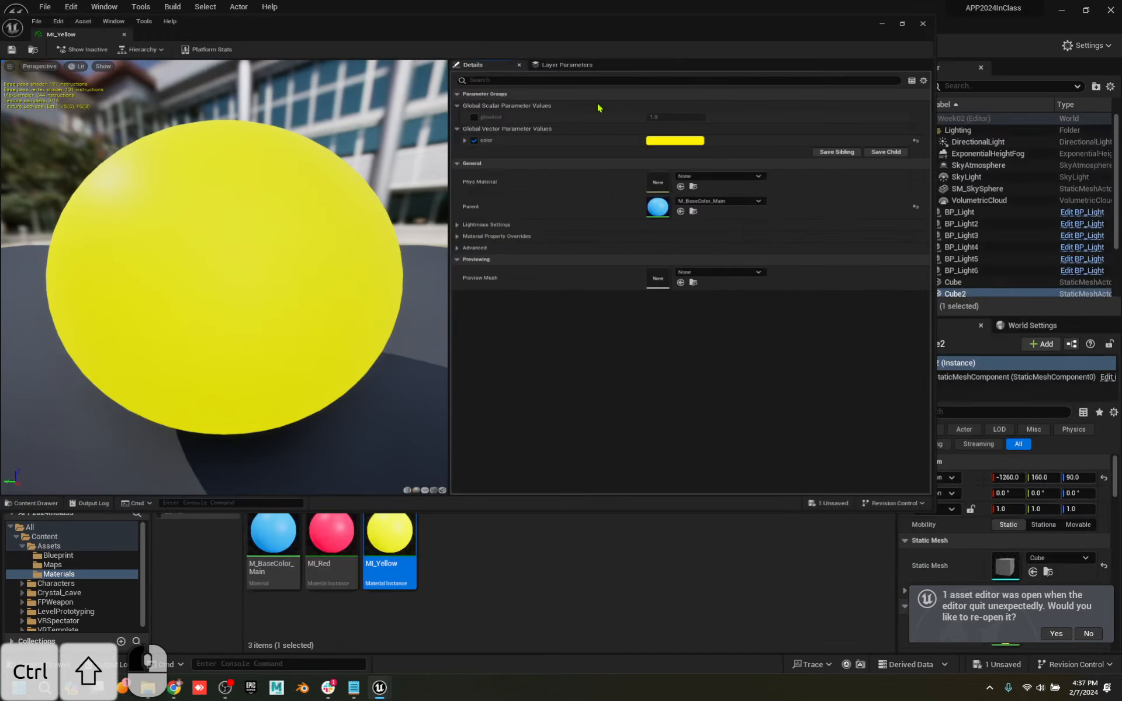
{"action": "left_click_drag", "start_coordinate": [599, 109], "coordinate": [869, 158]}
{"action": "left_click", "coordinate": [895, 288]}
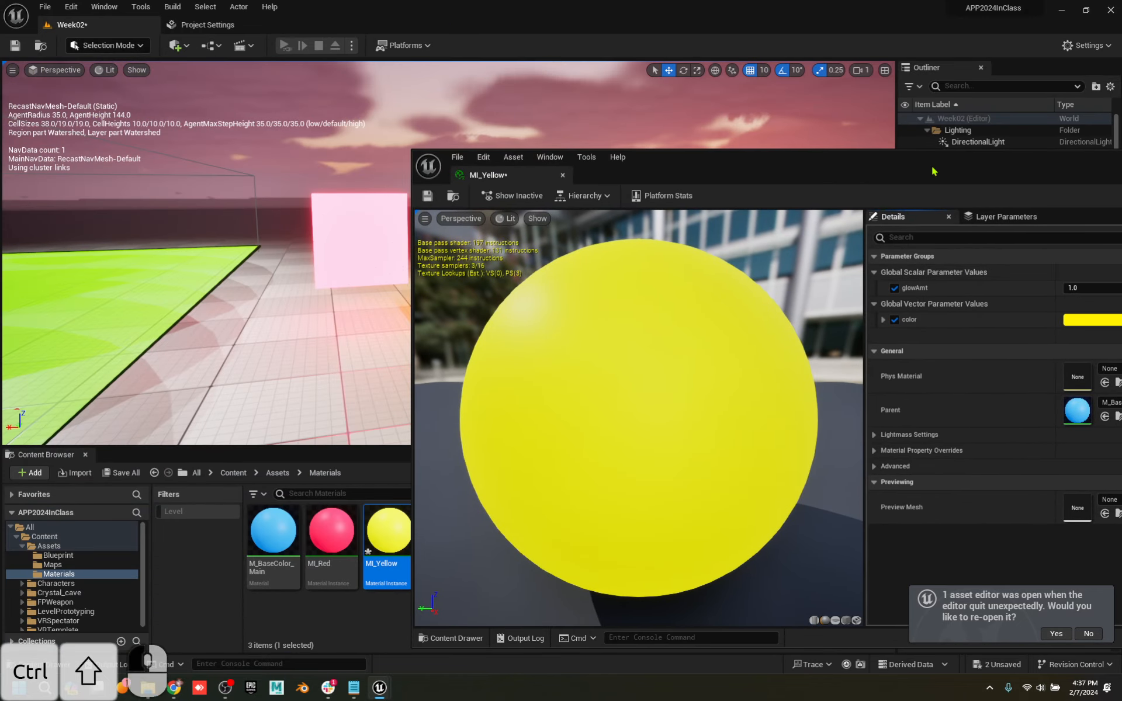
{"action": "left_click_drag", "start_coordinate": [934, 171], "coordinate": [843, 301]}
{"action": "left_click_drag", "start_coordinate": [1009, 417], "coordinate": [948, 417]}
{"action": "left_click_drag", "start_coordinate": [854, 302], "coordinate": [771, 380]}
{"action": "left_click", "coordinate": [909, 492]}
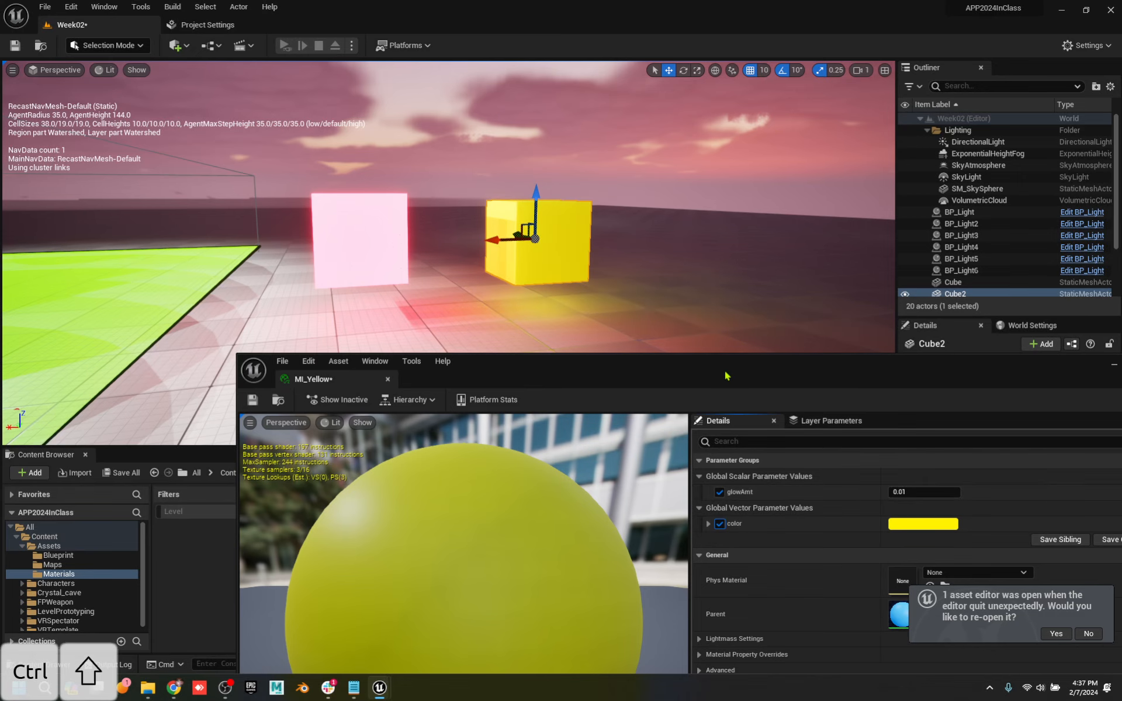
Close the MI_Yellow editor and save all modified assets and the Week02 level
{"action": "left_click_drag", "start_coordinate": [738, 365], "coordinate": [537, 331]}
{"action": "left_click", "coordinate": [965, 331]}
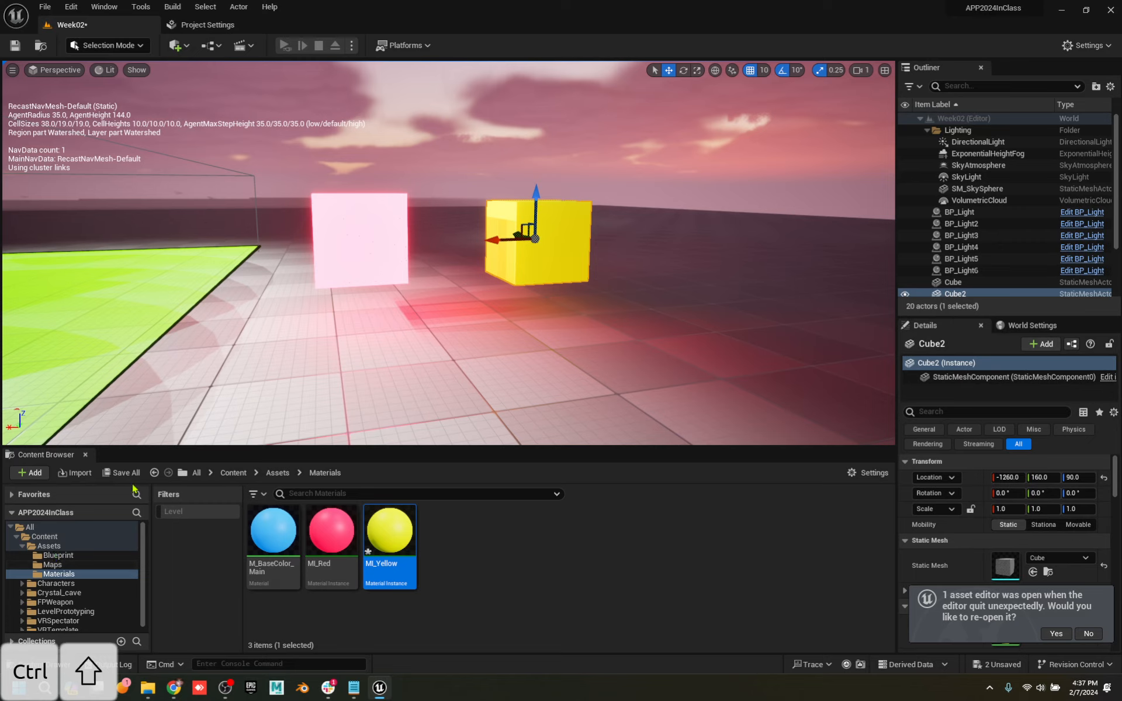
{"action": "key", "text": "ctrl+shift+s"}
{"action": "left_click", "coordinate": [656, 476]}
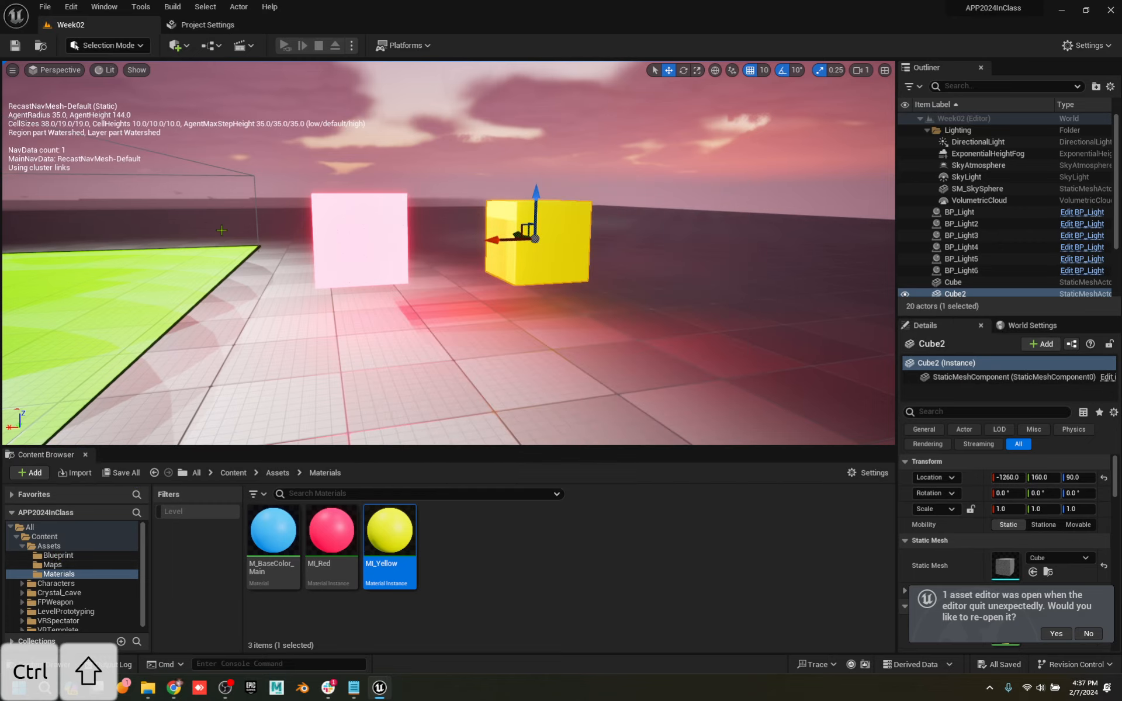
Start a new level sequence and create a Sequencers folder inside Assets as its save location
{"action": "left_click", "coordinate": [242, 47]}
{"action": "left_click", "coordinate": [296, 82]}
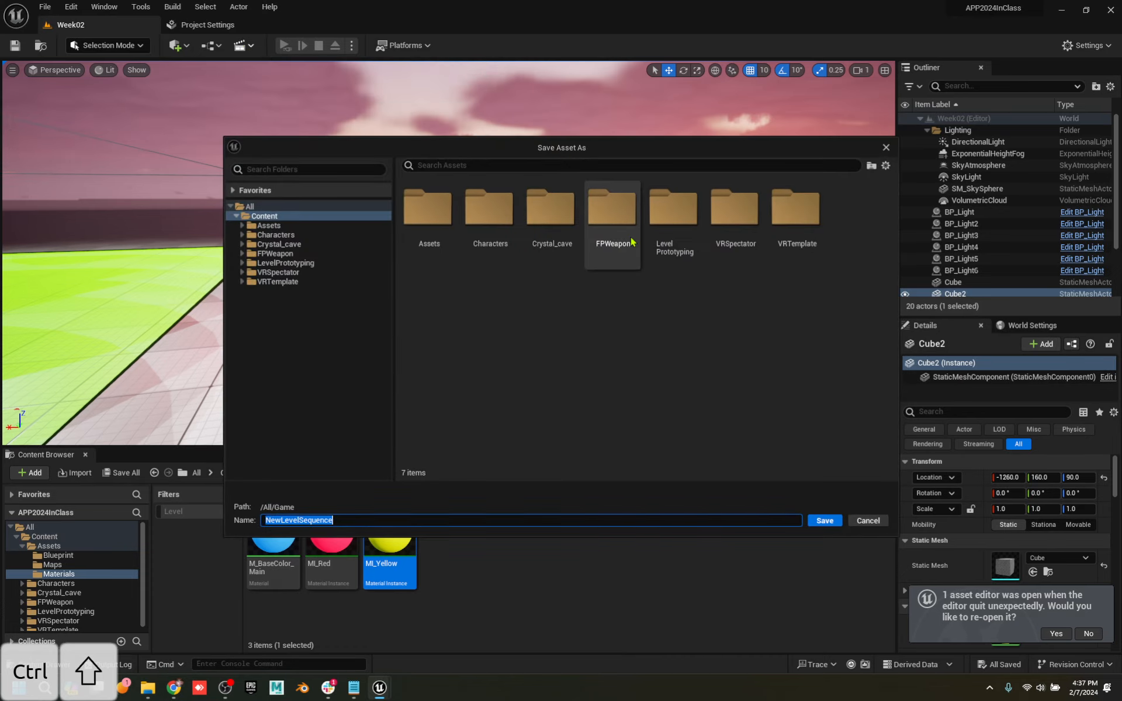
{"action": "double_click", "coordinate": [427, 208]}
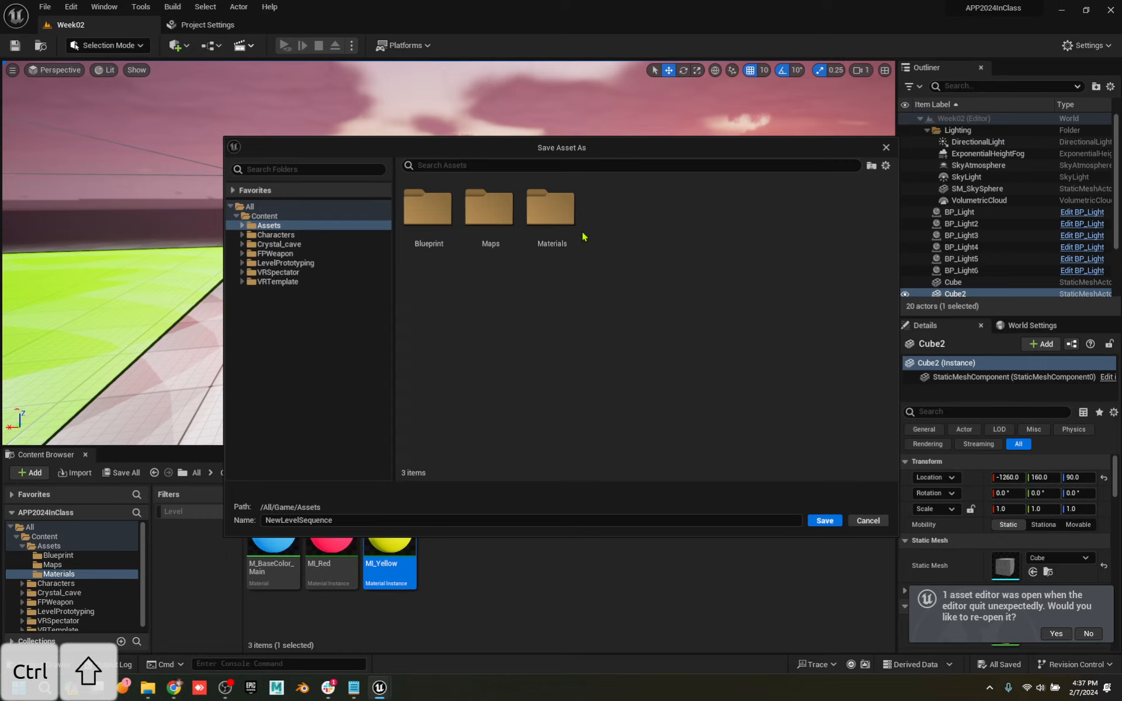
{"action": "right_click", "coordinate": [491, 339]}
{"action": "left_click", "coordinate": [570, 360]}
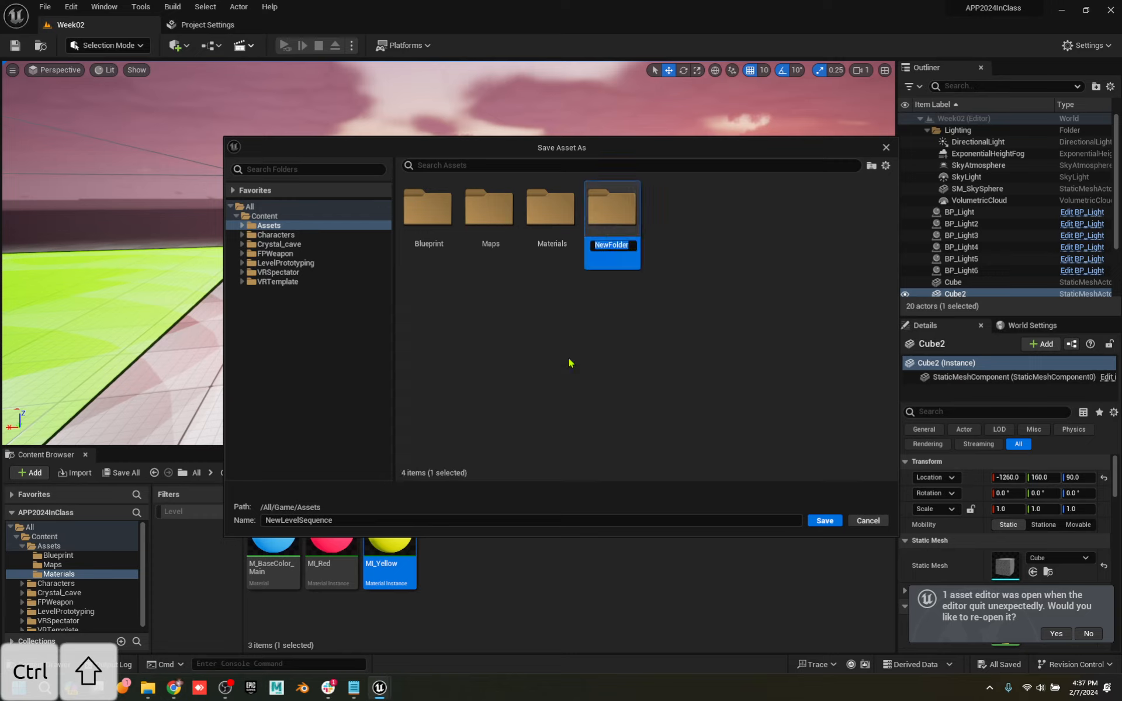
{"action": "type", "text": "Sequencers"}
{"action": "key", "text": "Return"}
{"action": "double_click", "coordinate": [600, 225]}
Name the new level sequence World01 and save it in the Sequencers folder
{"action": "left_click_drag", "start_coordinate": [344, 523], "coordinate": [233, 515]}
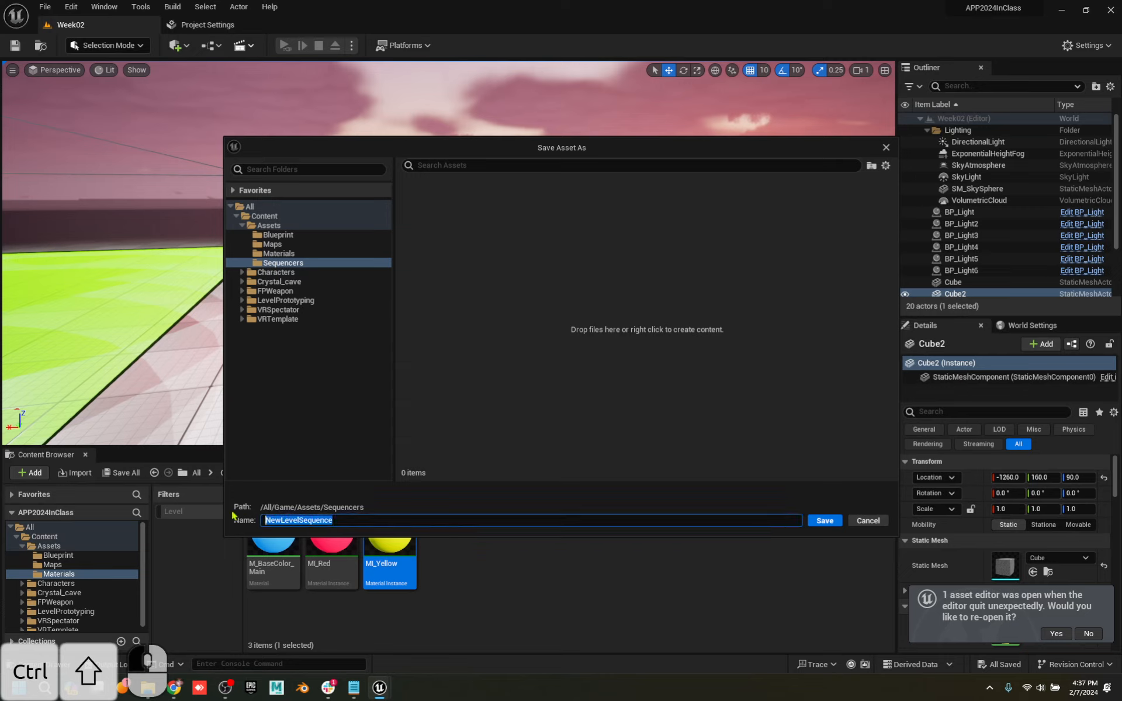
{"action": "type", "text": "World"}
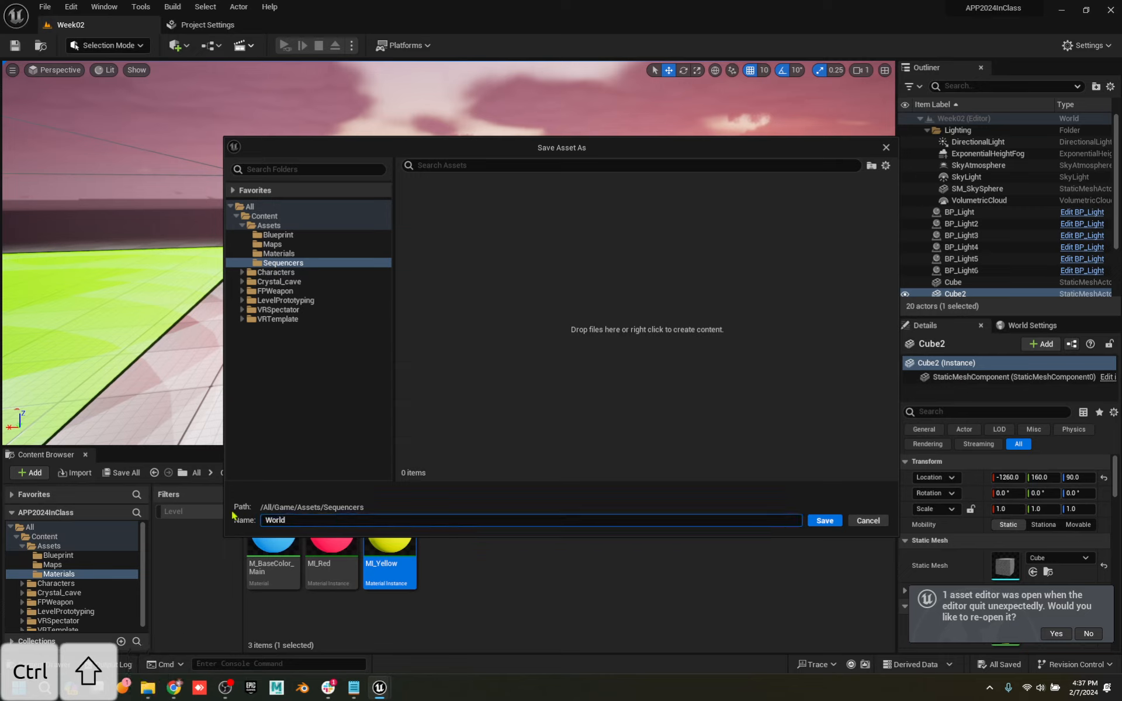
{"action": "type", "text": "01"}
{"action": "key", "text": "Return"}
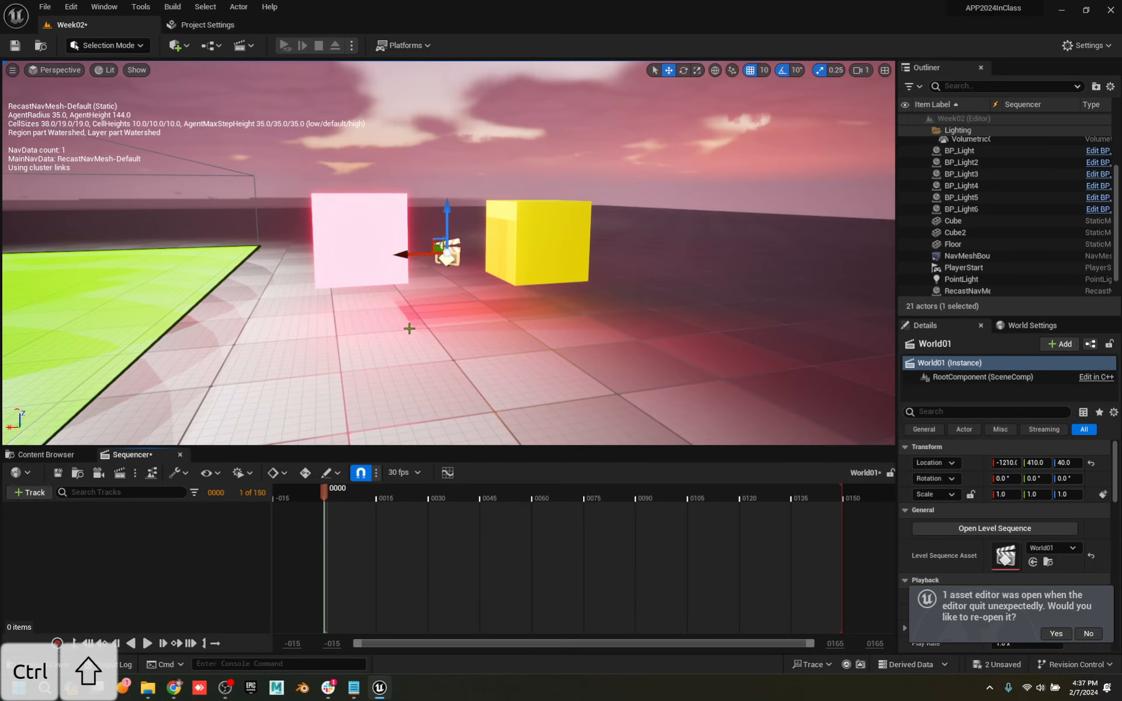
Lower the World01 sequence actor to Z -180 and decline re-opening the previous asset editor
{"action": "left_click_drag", "start_coordinate": [452, 207], "coordinate": [450, 207]}
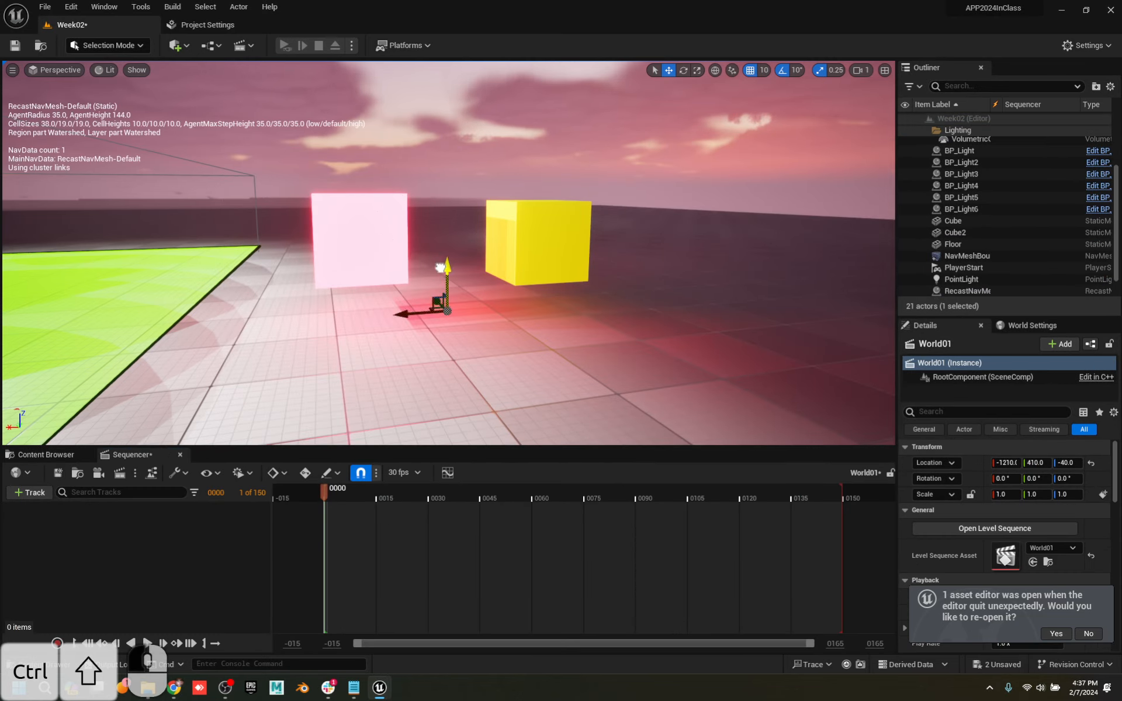
{"action": "left_click_drag", "start_coordinate": [440, 268], "coordinate": [436, 324]}
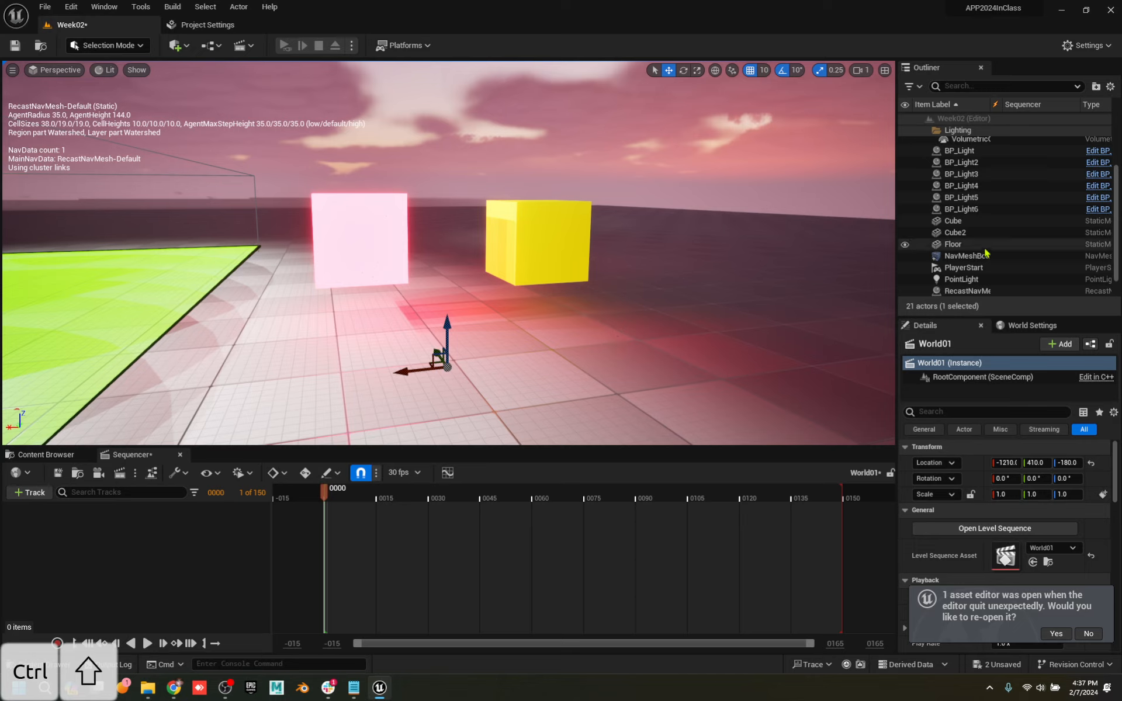
{"action": "scroll", "coordinate": [999, 257], "scroll_direction": "down", "scroll_amount": 1}
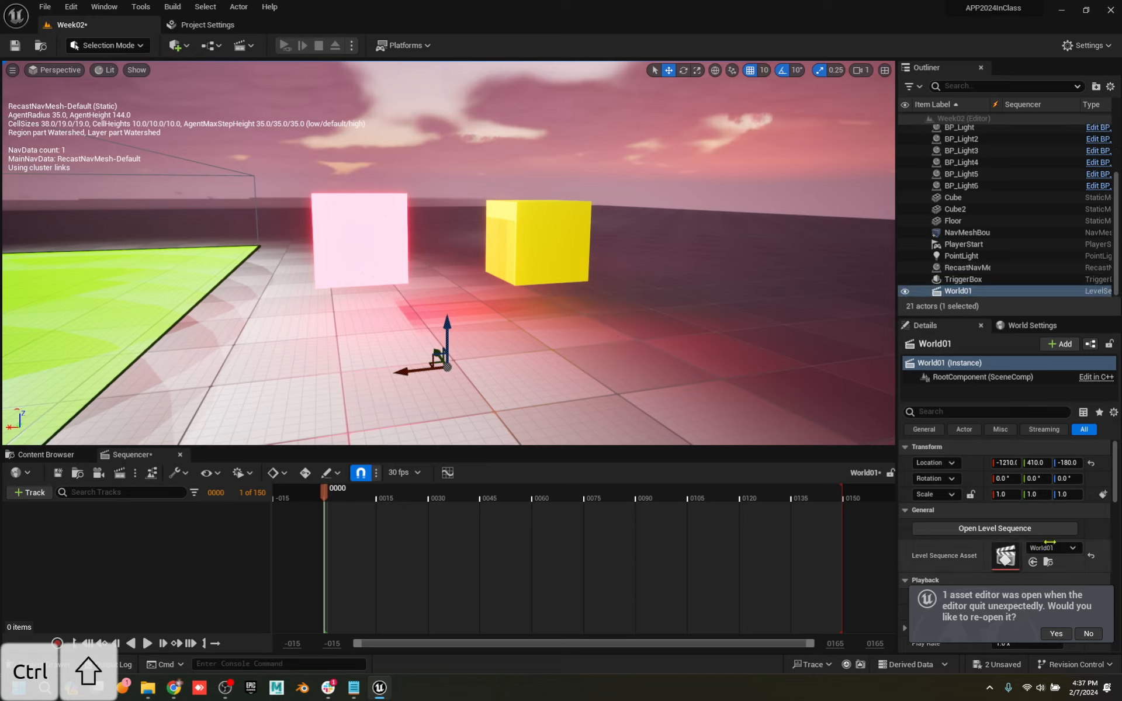
{"action": "left_click", "coordinate": [1086, 634]}
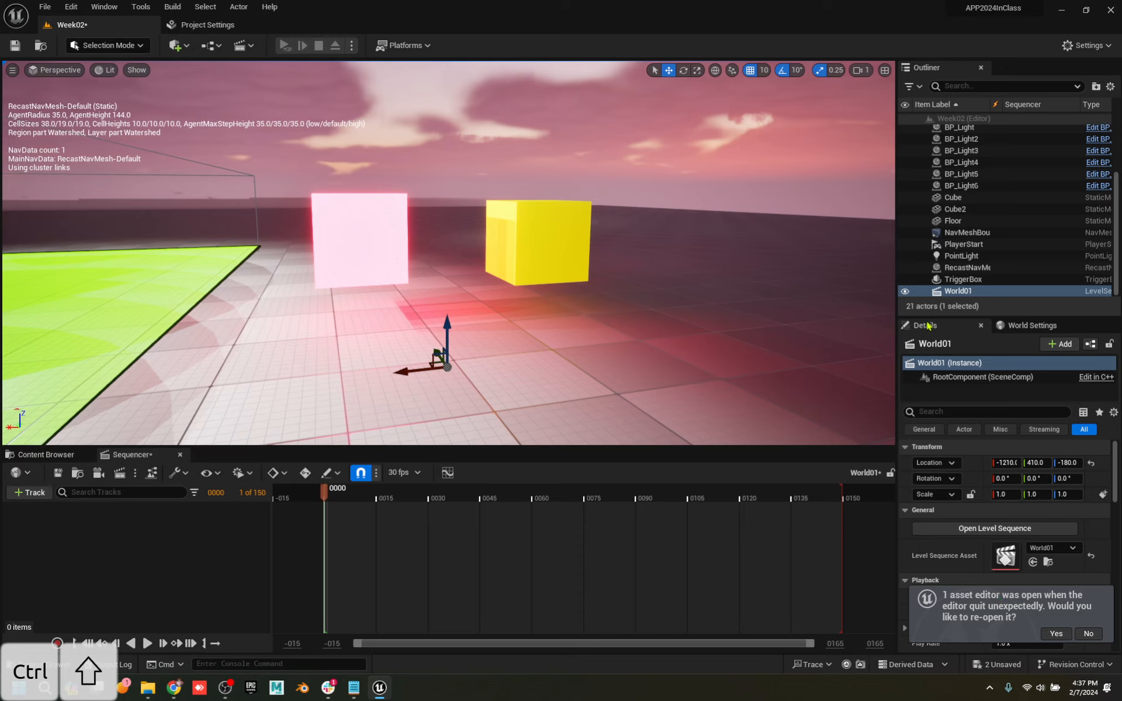
Put the World01 actor into a new level folder named 00_Sequencers
{"action": "left_click_drag", "start_coordinate": [929, 316], "coordinate": [931, 253]}
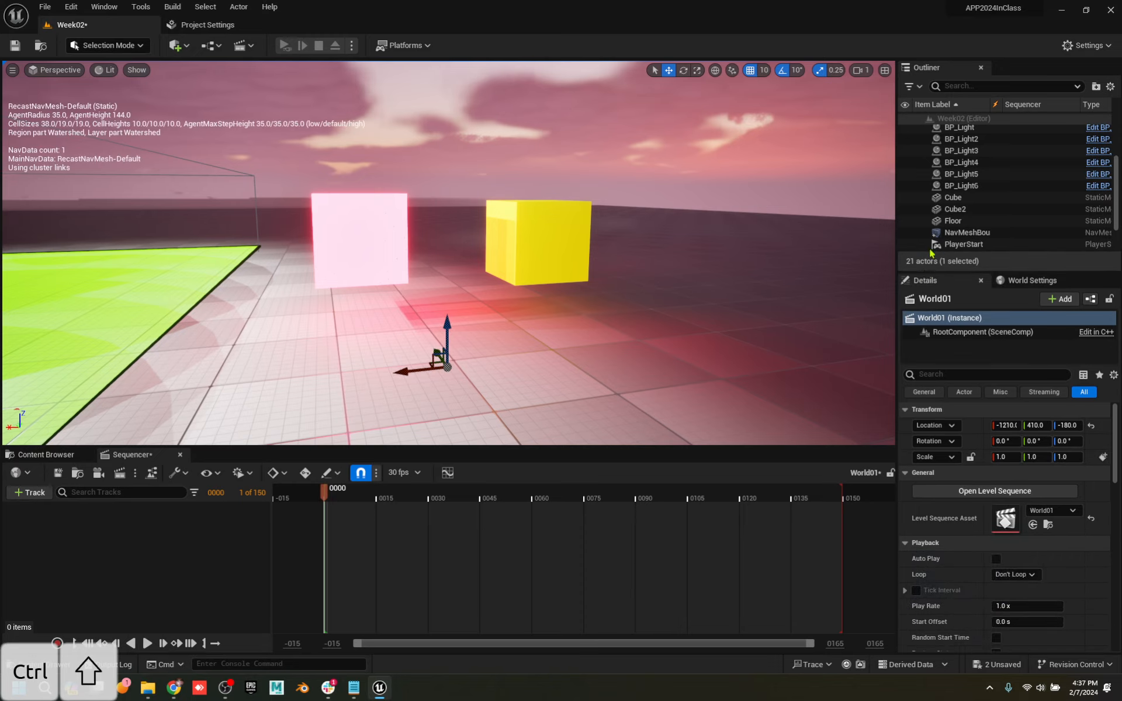
{"action": "scroll", "coordinate": [1007, 186], "scroll_direction": "down", "scroll_amount": 3}
{"action": "key", "text": "f"}
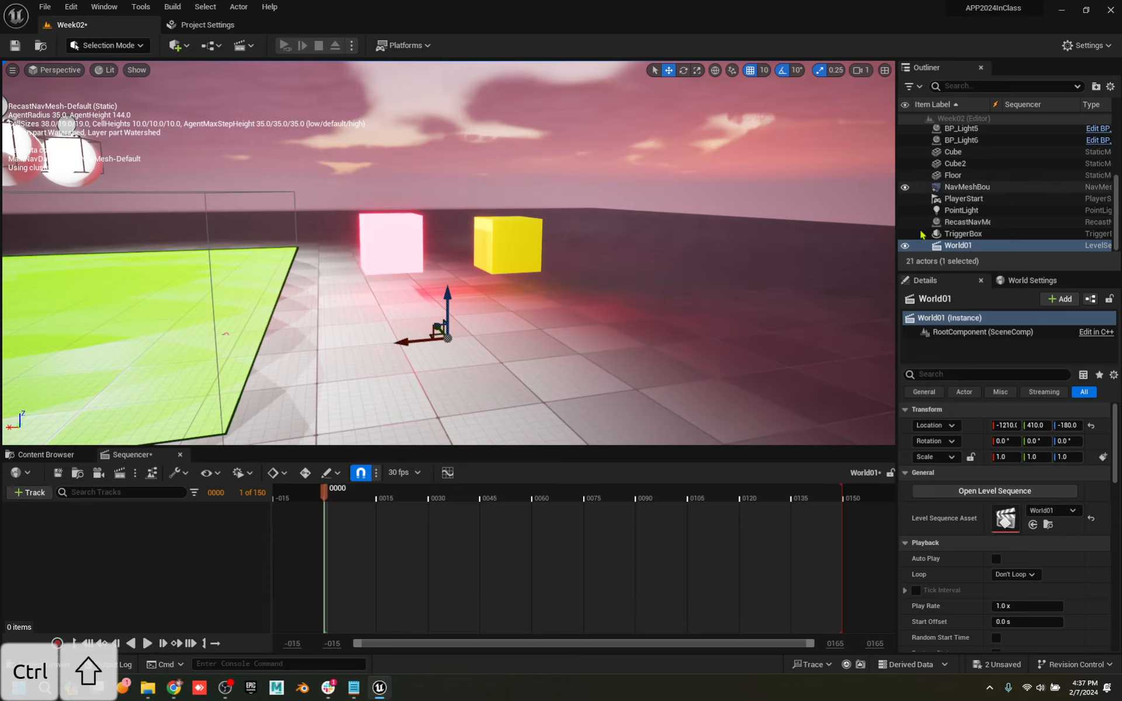
{"action": "left_click_drag", "start_coordinate": [941, 264], "coordinate": [940, 419]}
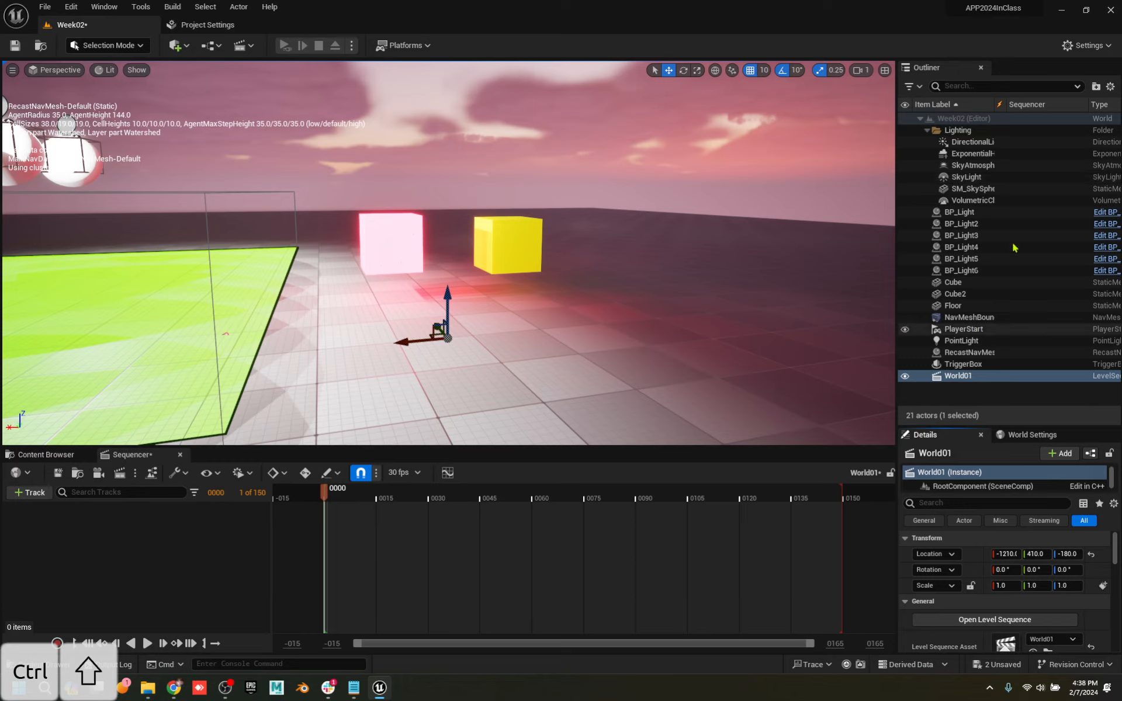
{"action": "left_click", "coordinate": [1096, 88]}
{"action": "right_click", "coordinate": [962, 213]}
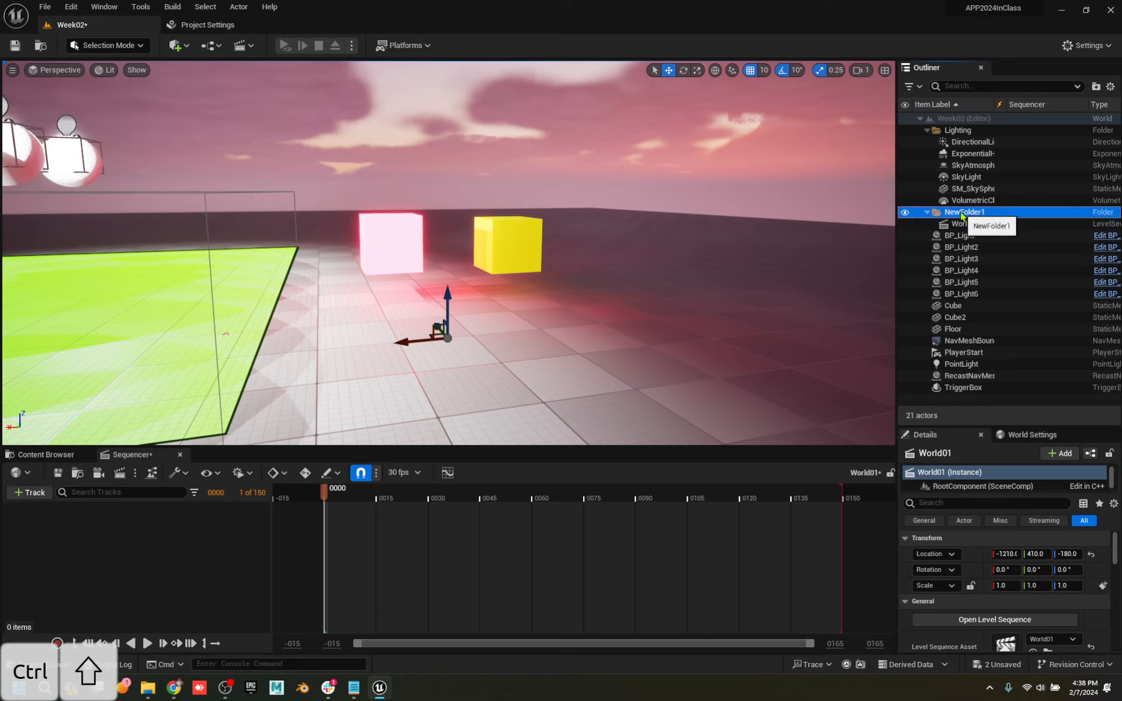
{"action": "mouse_move", "coordinate": [1009, 279]}
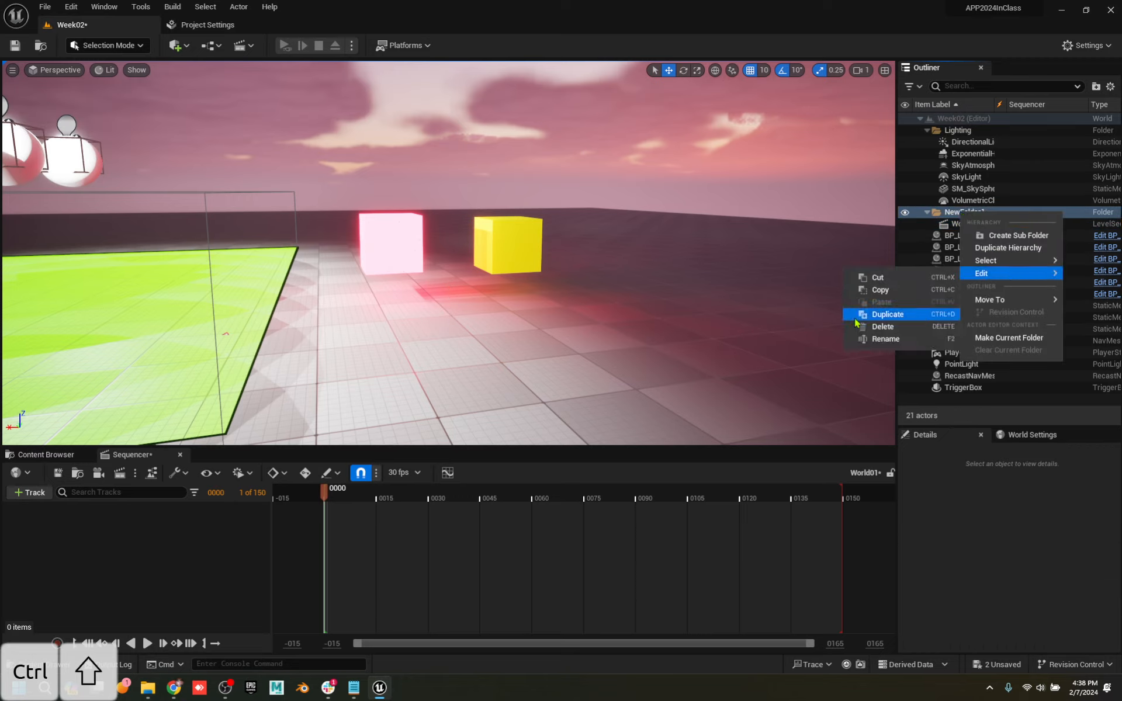
{"action": "left_click", "coordinate": [884, 339]}
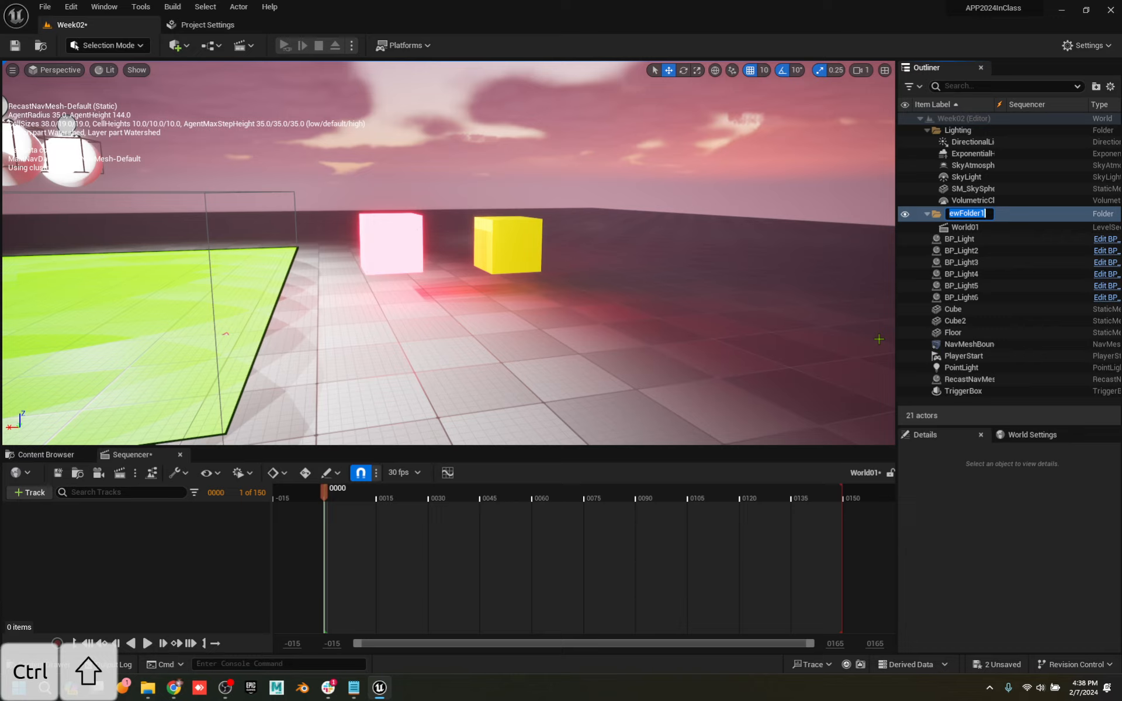
{"action": "type", "text": "00_"}
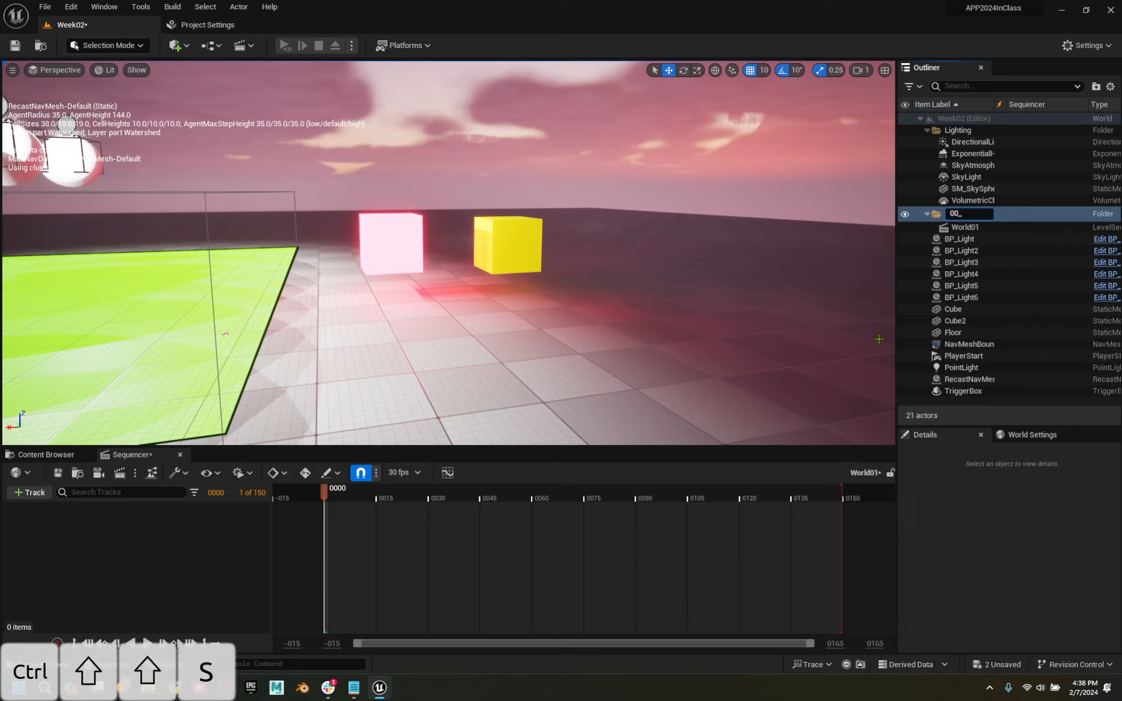
{"action": "type", "text": "Sequencers"}
{"action": "key", "text": "Return"}
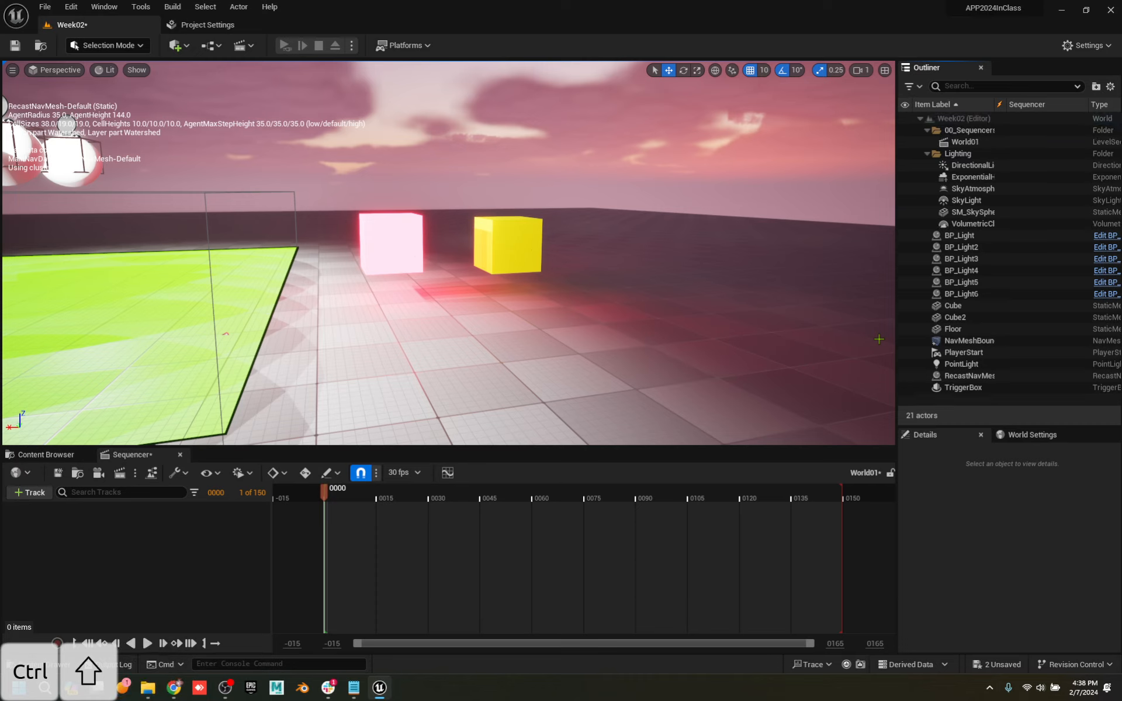
Select the World01 actor and examine its level sequence and playback settings
{"action": "left_click", "coordinate": [975, 144]}
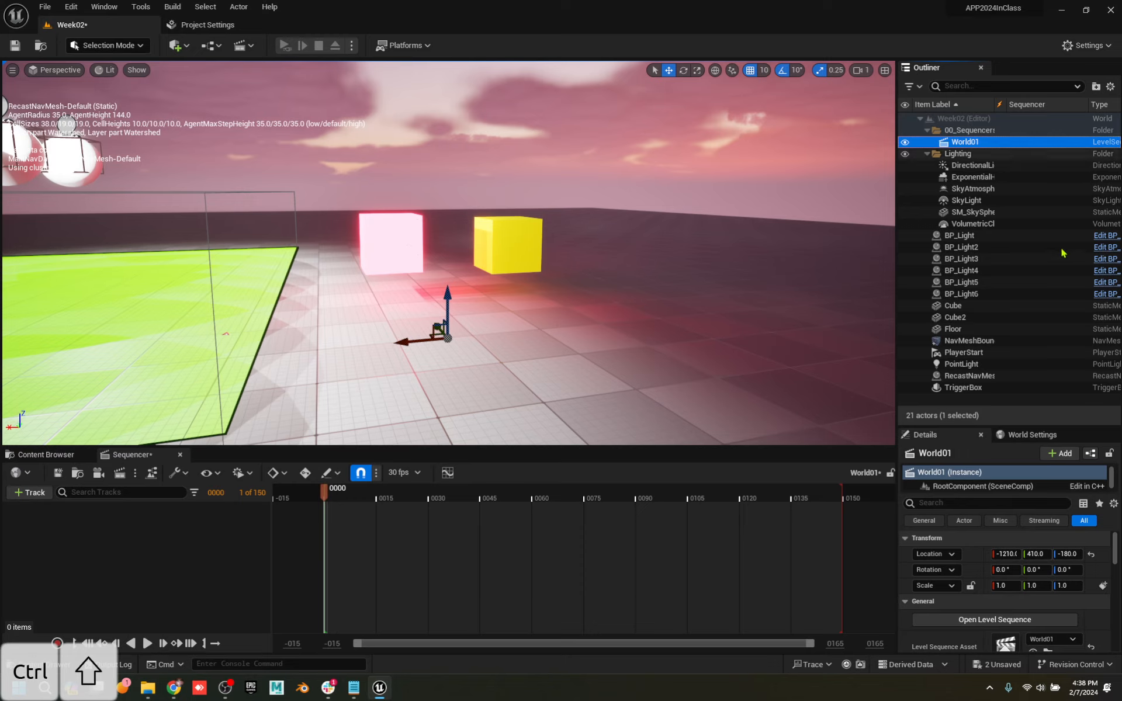
{"action": "left_click_drag", "start_coordinate": [969, 427], "coordinate": [969, 316]}
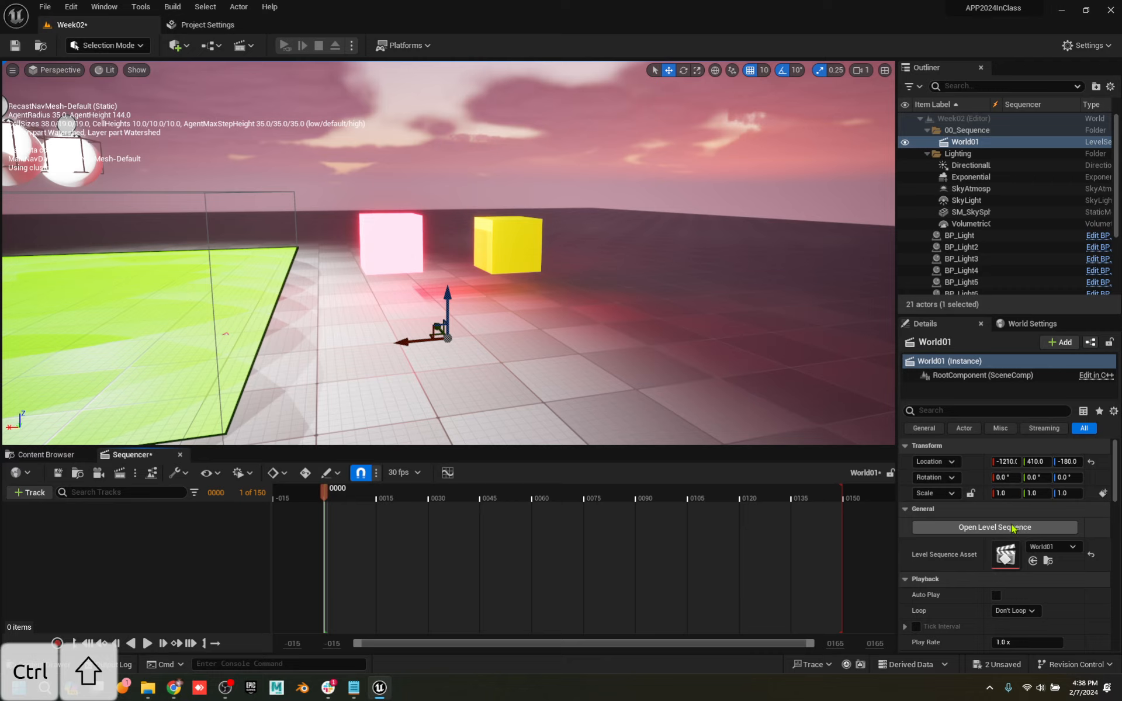
{"action": "scroll", "coordinate": [935, 547], "scroll_direction": "down", "scroll_amount": 2}
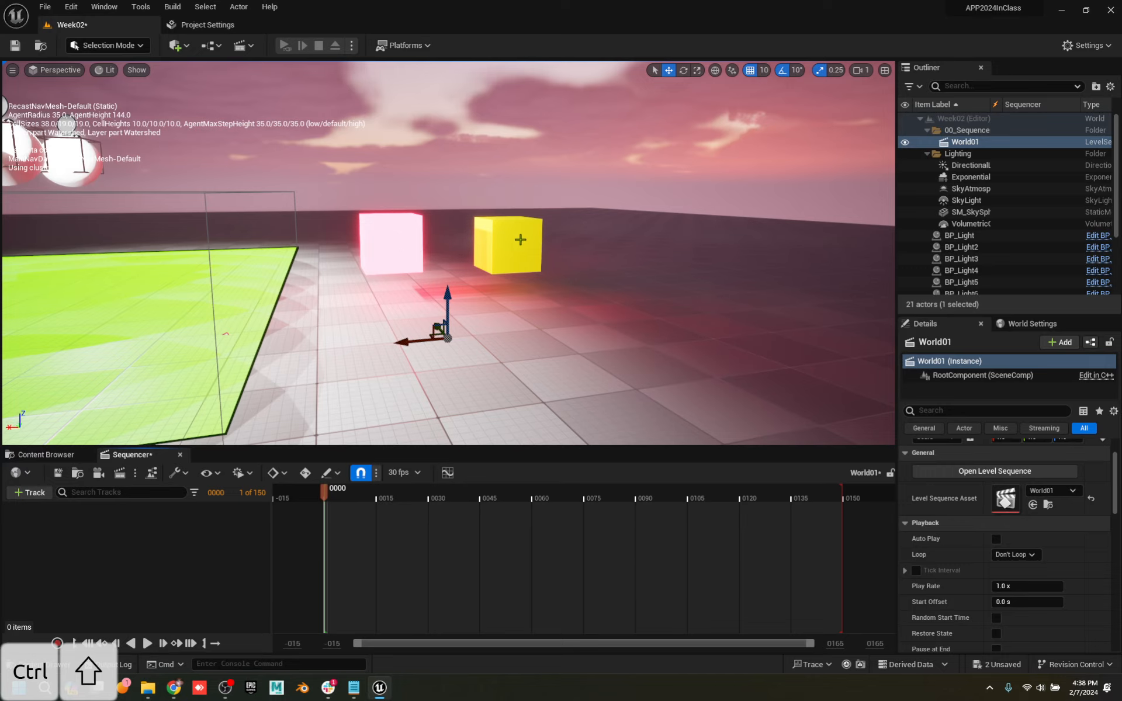
Select the yellow cube and bring up the track types that can be added to the World01 sequence
{"action": "left_click_drag", "start_coordinate": [520, 239], "coordinate": [404, 121]}
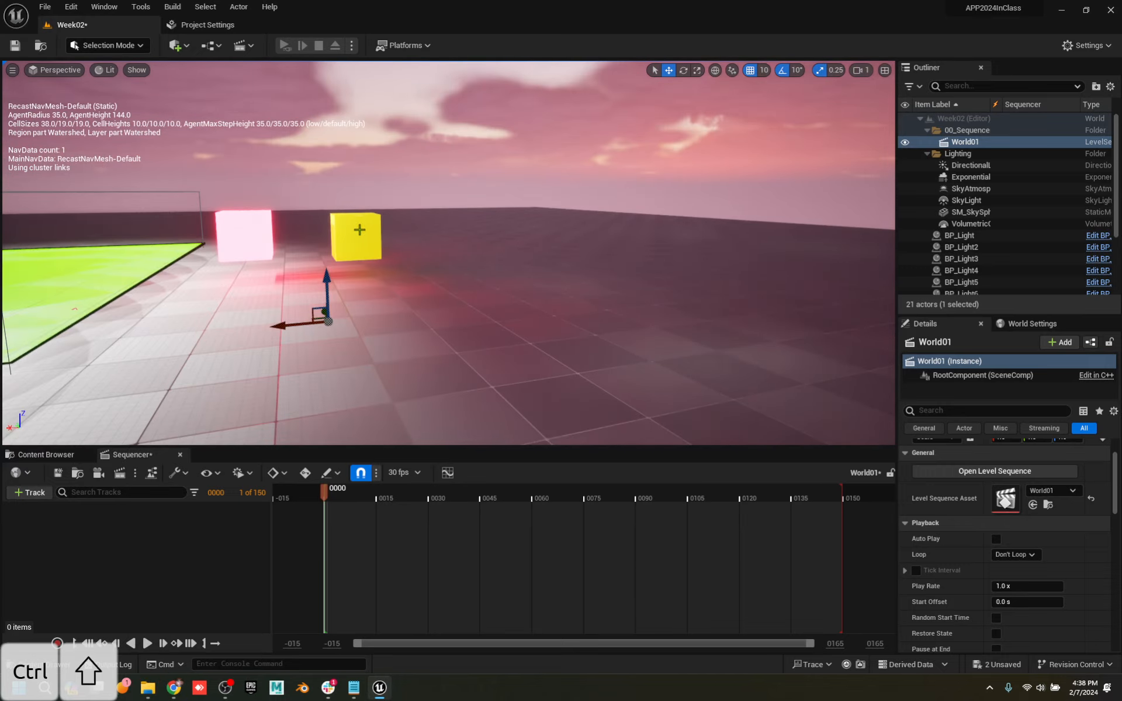
{"action": "left_click", "coordinate": [359, 230]}
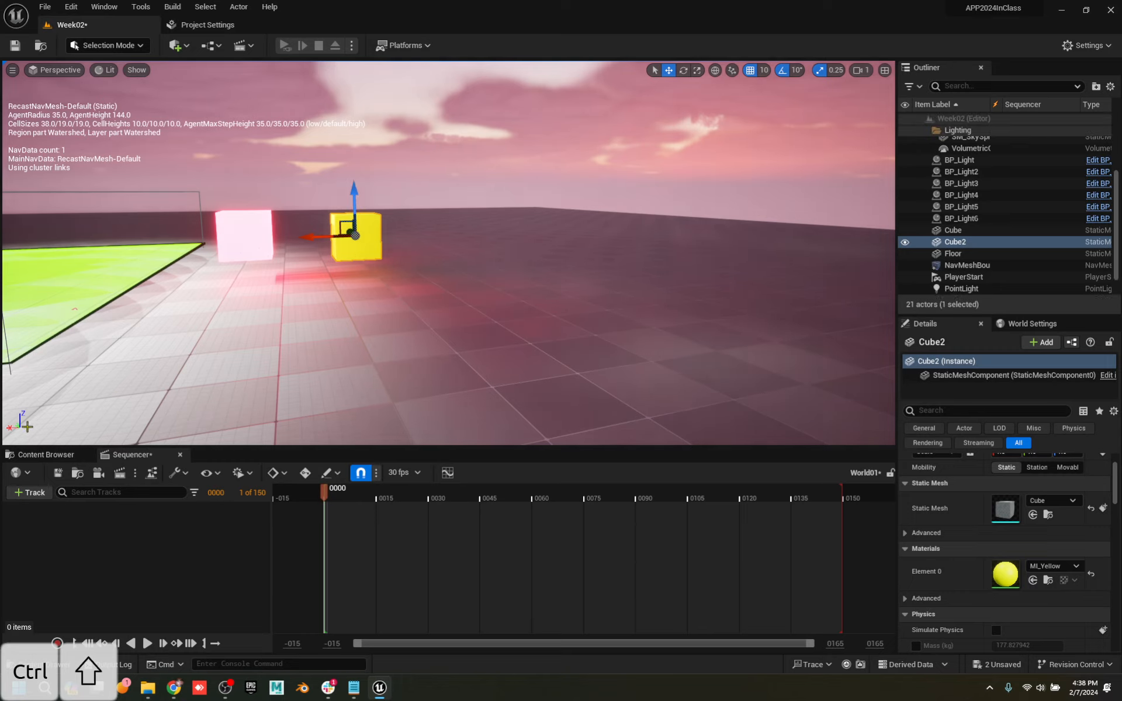
{"action": "left_click", "coordinate": [19, 473]}
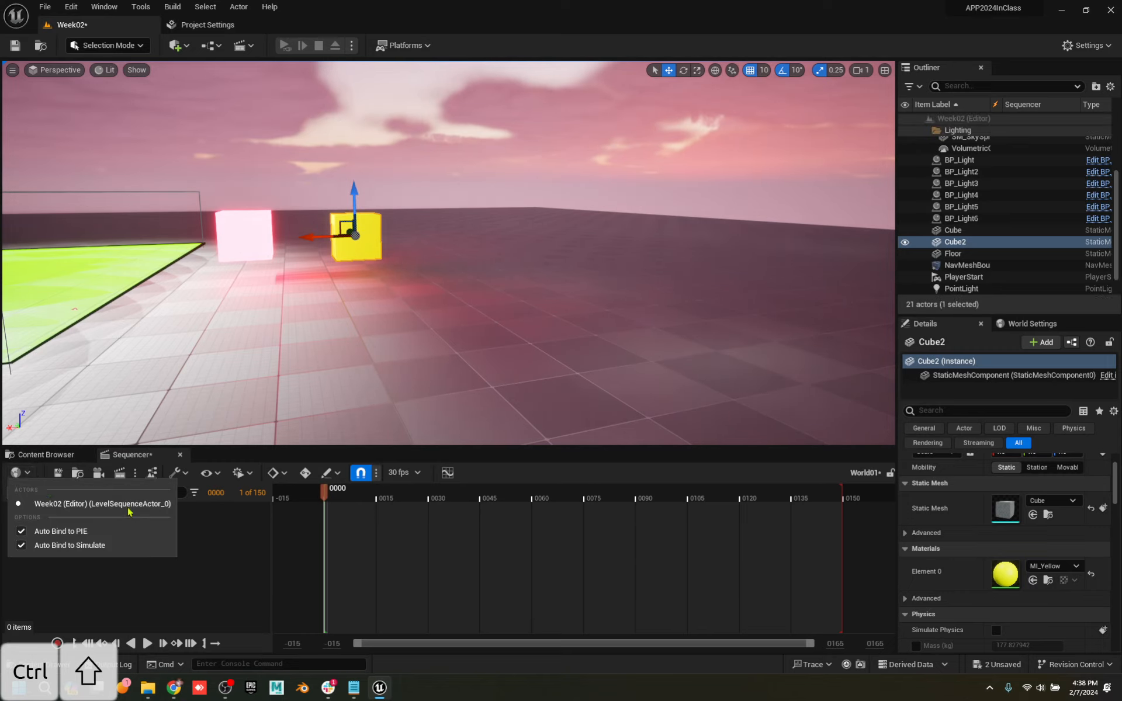
{"action": "left_click", "coordinate": [90, 583]}
{"action": "left_click", "coordinate": [29, 493]}
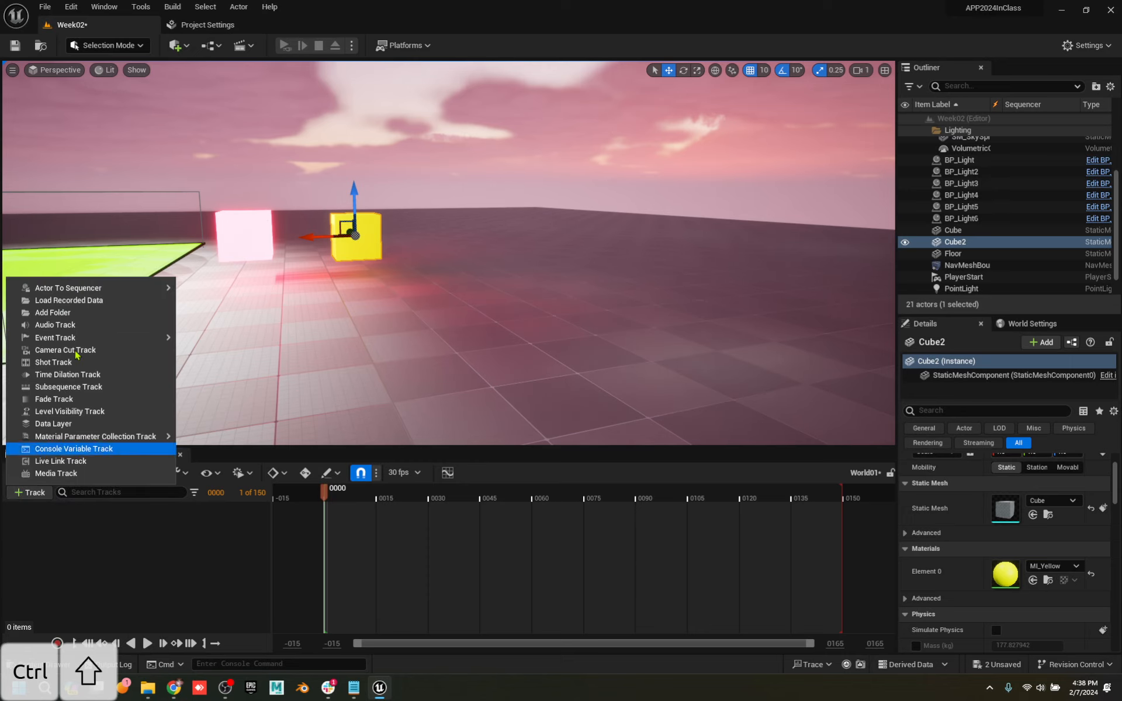
Add the selected yellow Cube2 actor to the World01 sequence and expand its Transform track
{"action": "mouse_move", "coordinate": [97, 288]}
{"action": "left_click", "coordinate": [220, 291]}
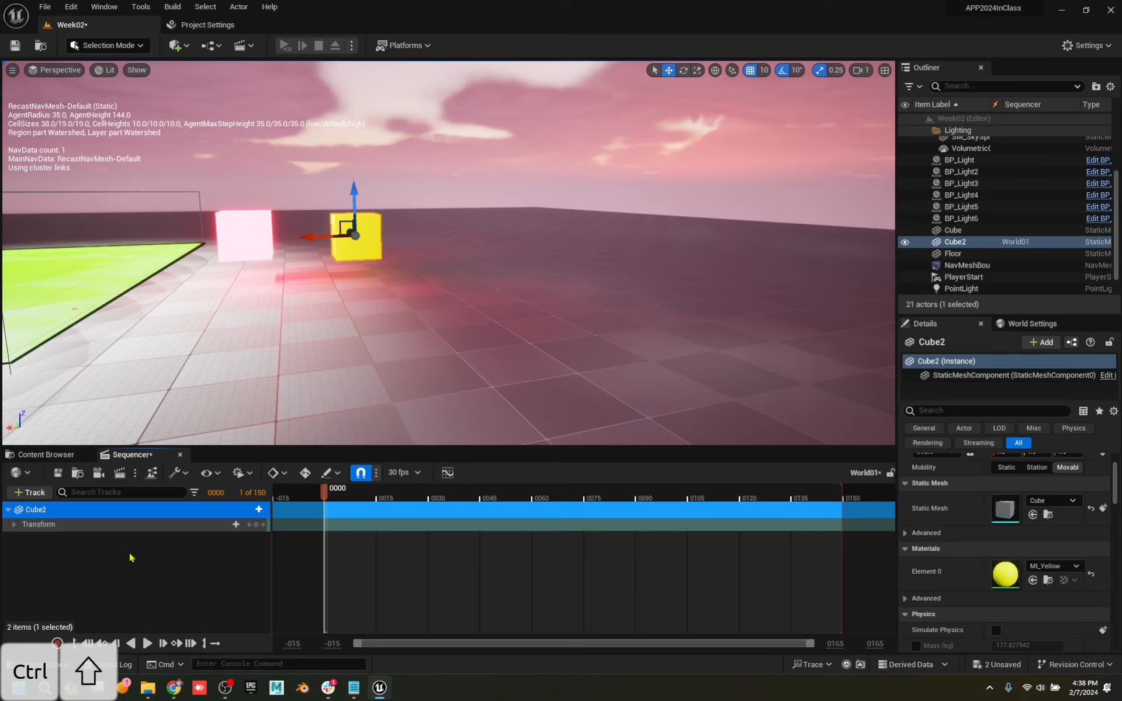
{"action": "left_click", "coordinate": [13, 525]}
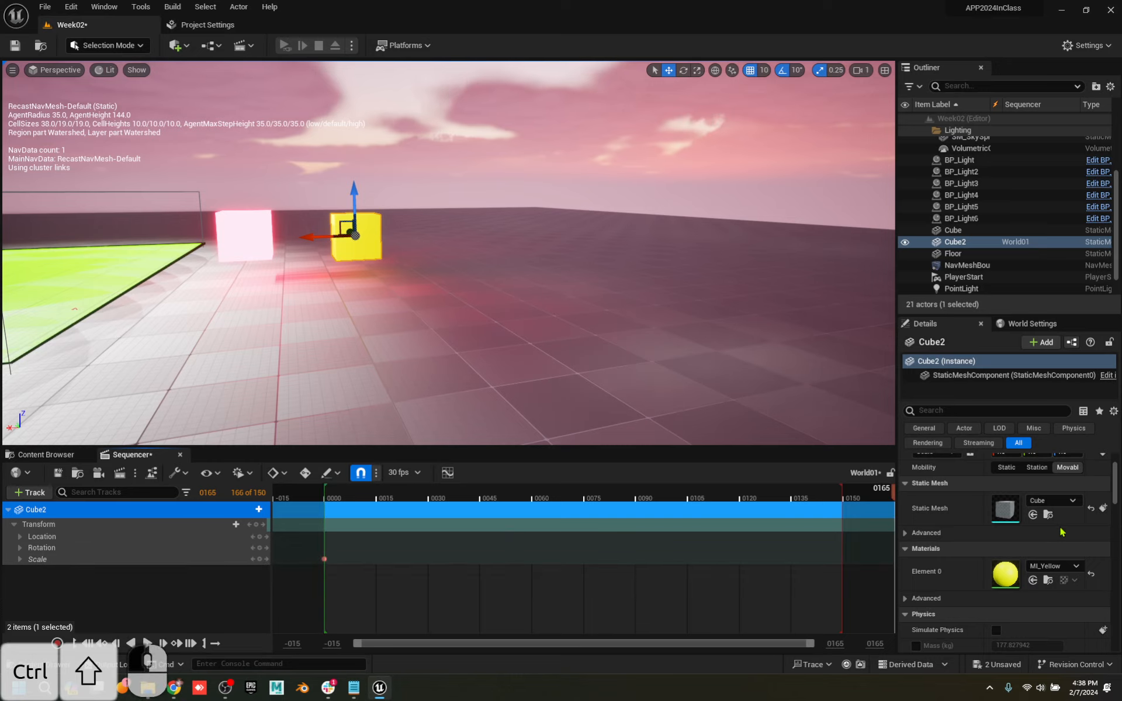
Scrub past the end of the sequence and enable keeping the playhead in the playback range while scrubbing
{"action": "left_click_drag", "start_coordinate": [819, 525], "coordinate": [816, 525]}
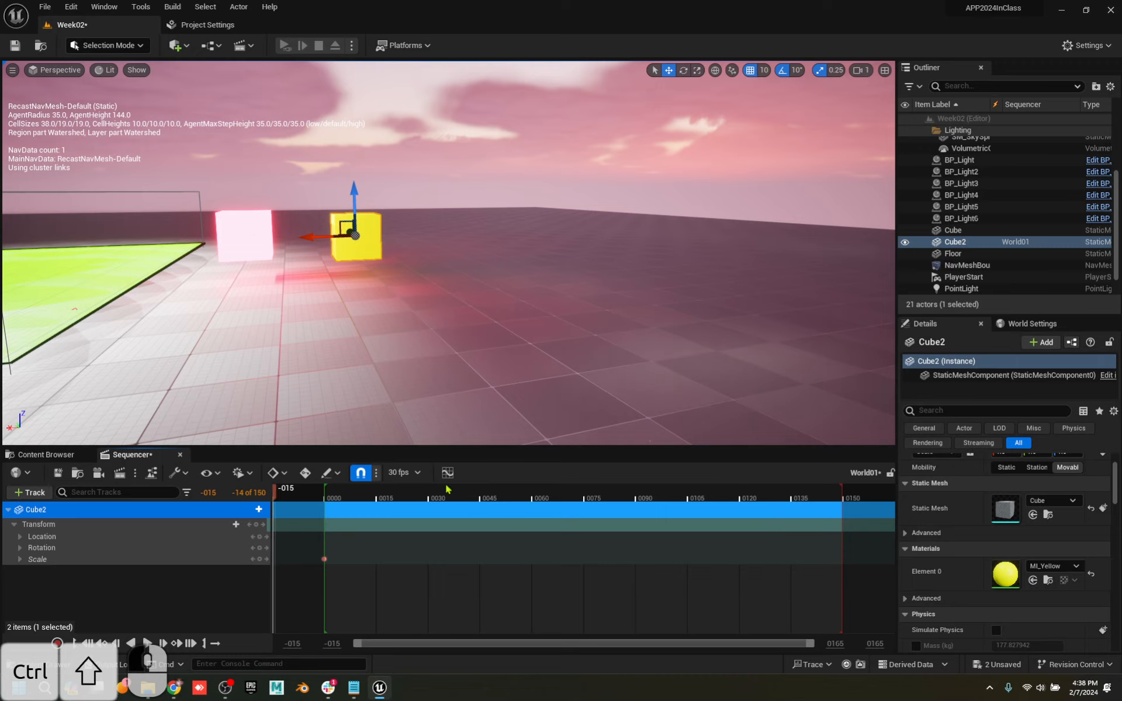
{"action": "left_click_drag", "start_coordinate": [871, 520], "coordinate": [859, 520]}
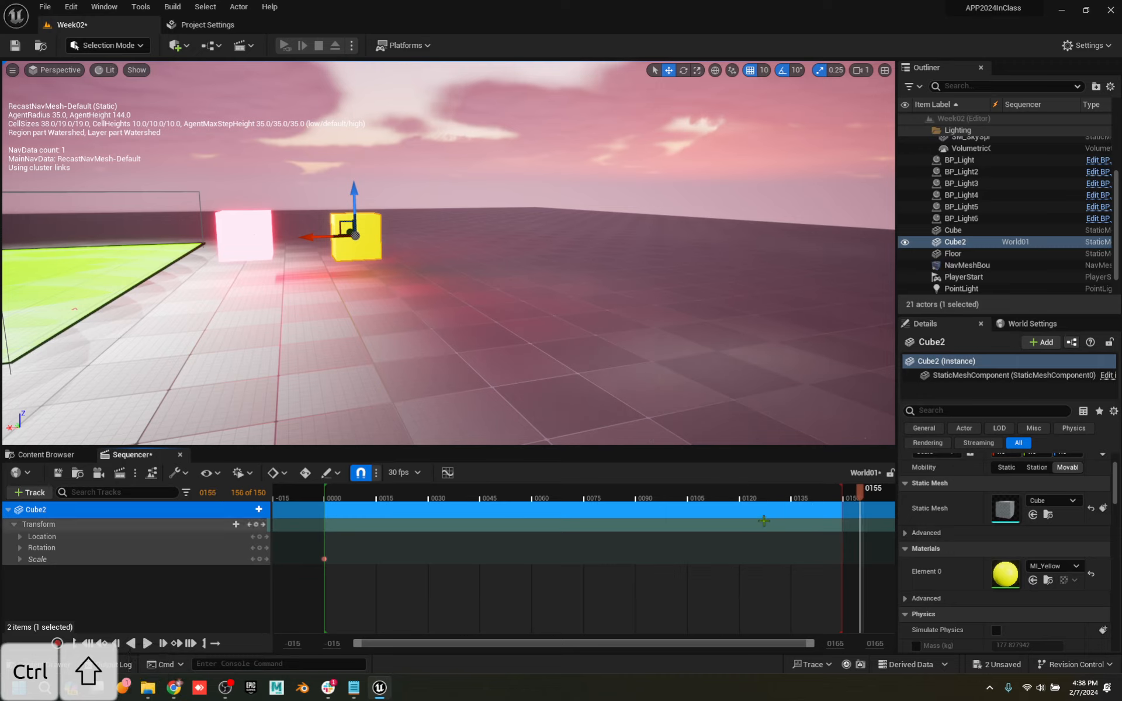
{"action": "left_click", "coordinate": [251, 475]}
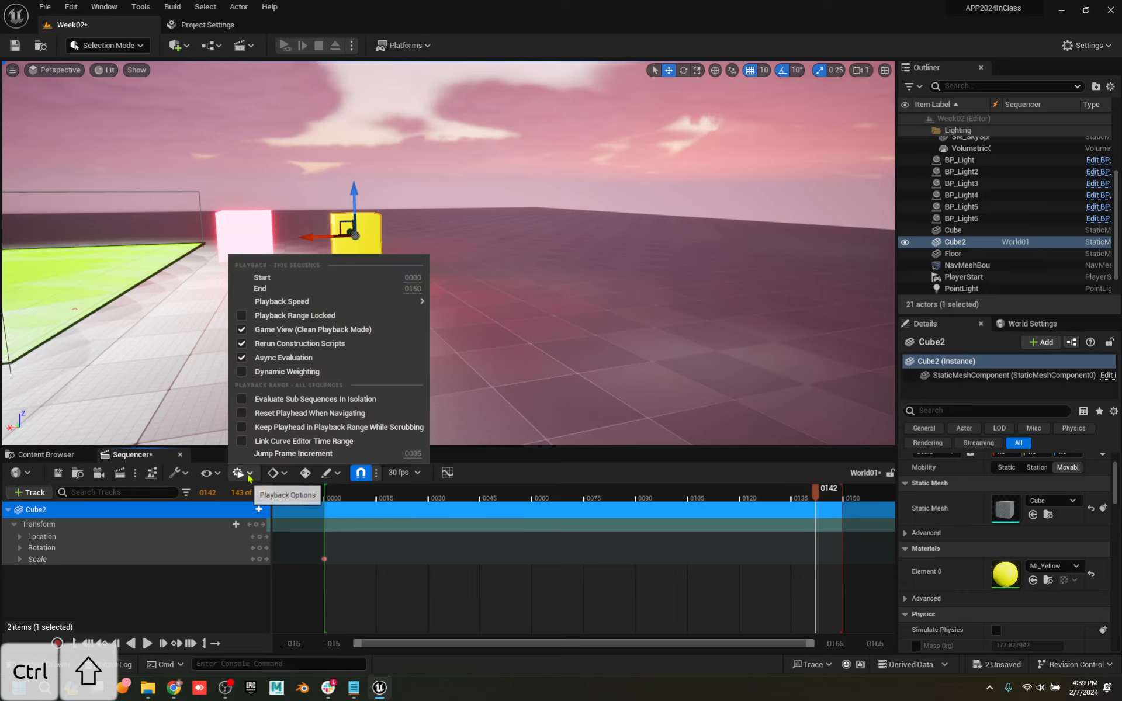
{"action": "left_click", "coordinate": [319, 429]}
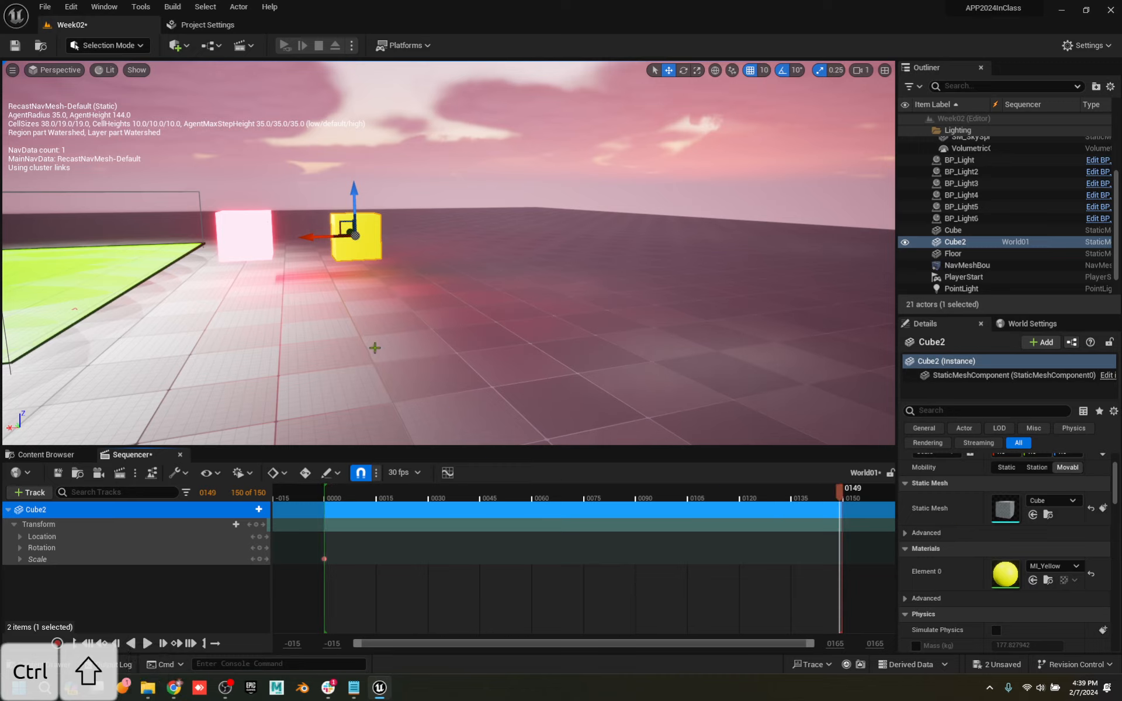
Key Cube2's scale at frame 149, raise the cube at frame 63 and key its scale there
{"action": "left_click", "coordinate": [260, 560]}
{"action": "left_click", "coordinate": [540, 494]}
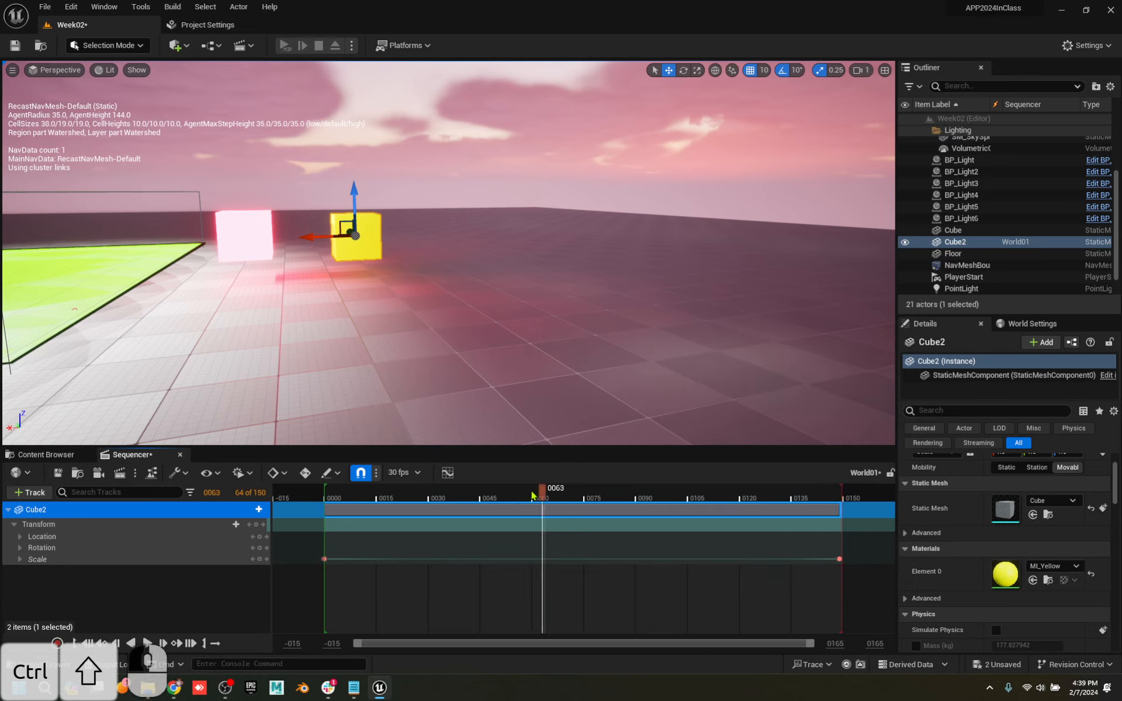
{"action": "left_click_drag", "start_coordinate": [546, 494], "coordinate": [542, 495]}
{"action": "left_click_drag", "start_coordinate": [349, 183], "coordinate": [348, 66]}
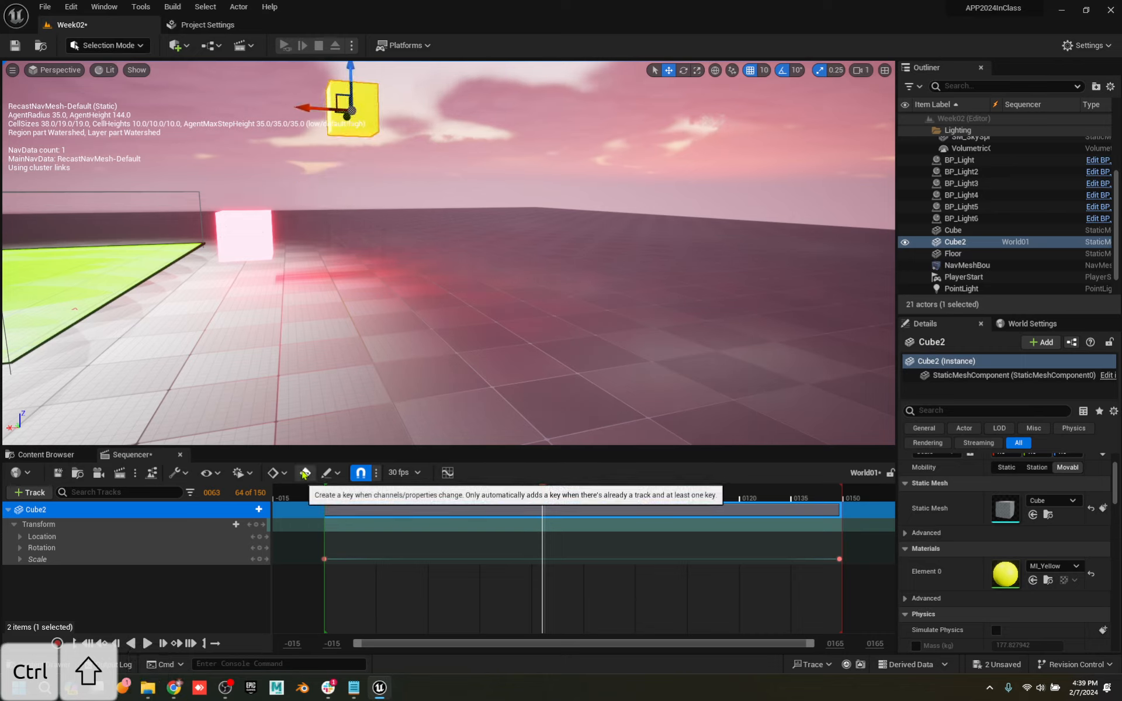
{"action": "left_click", "coordinate": [260, 559]}
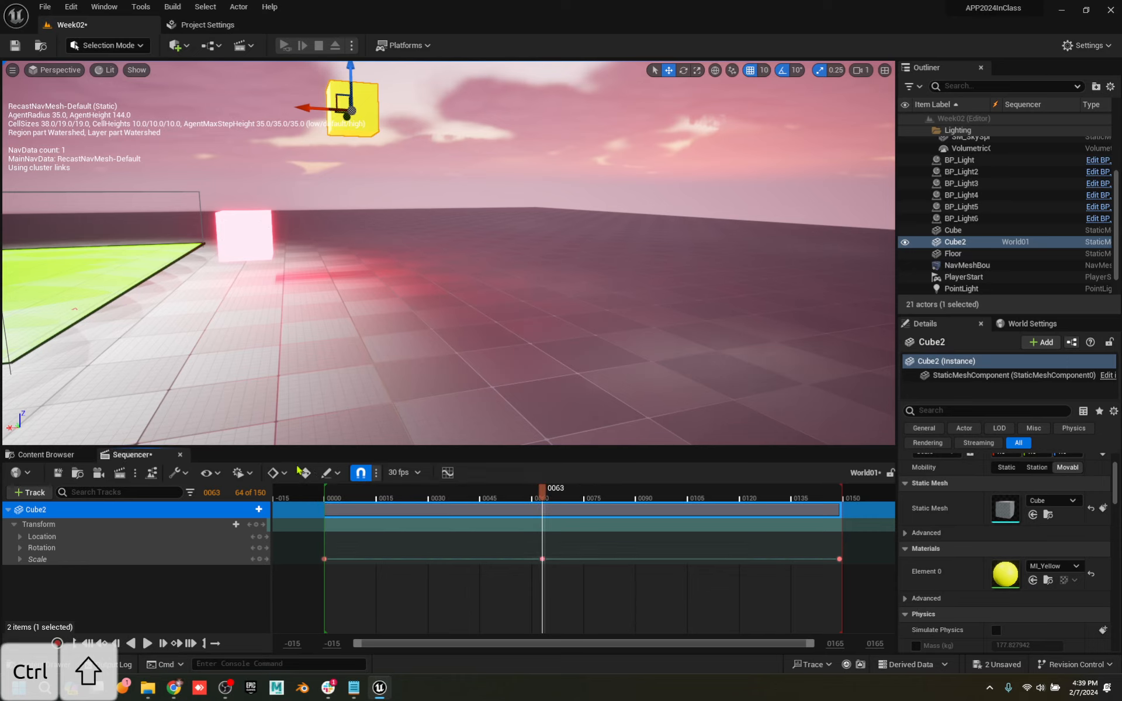
Turn on automatic keying with the Key All option and shift Cube2 sideways at frame 98
{"action": "left_click", "coordinate": [305, 473]}
{"action": "left_click_drag", "start_coordinate": [665, 496], "coordinate": [668, 496]}
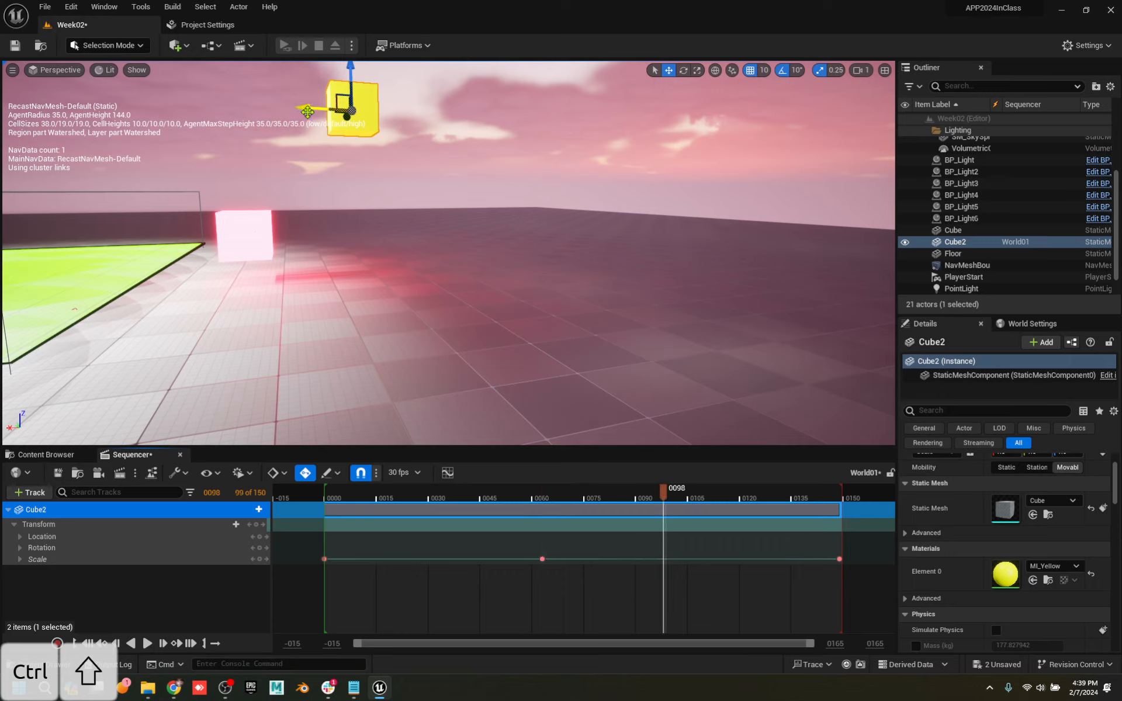
{"action": "left_click_drag", "start_coordinate": [308, 111], "coordinate": [385, 117]}
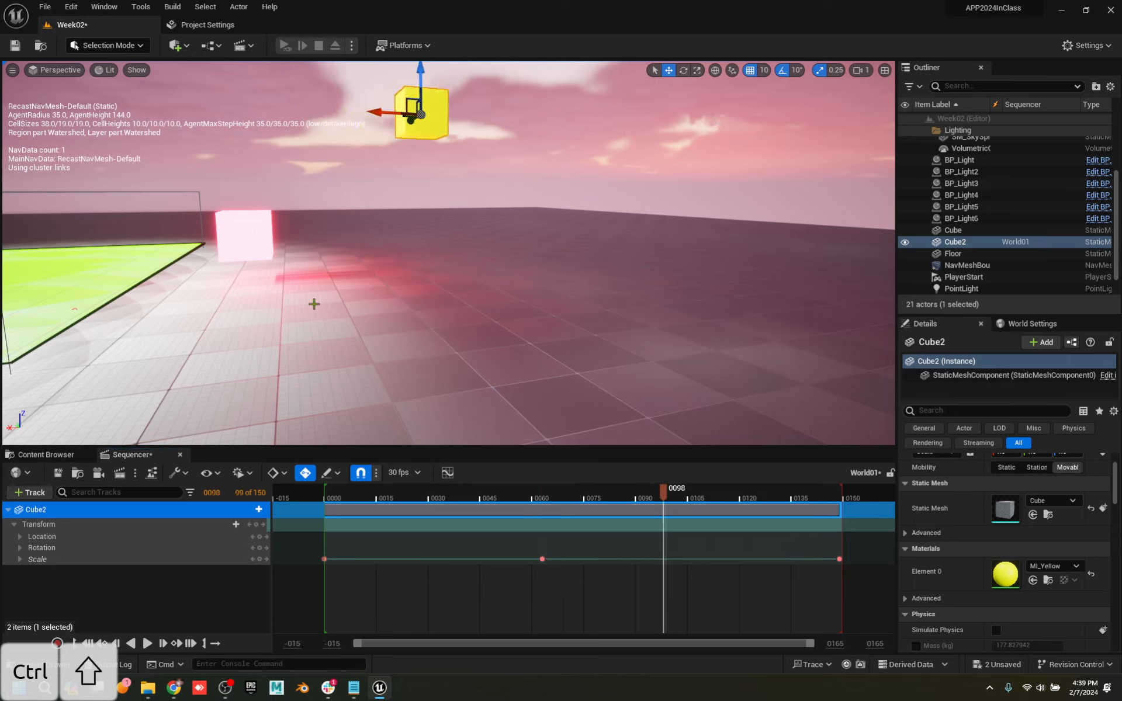
{"action": "left_click", "coordinate": [284, 472]}
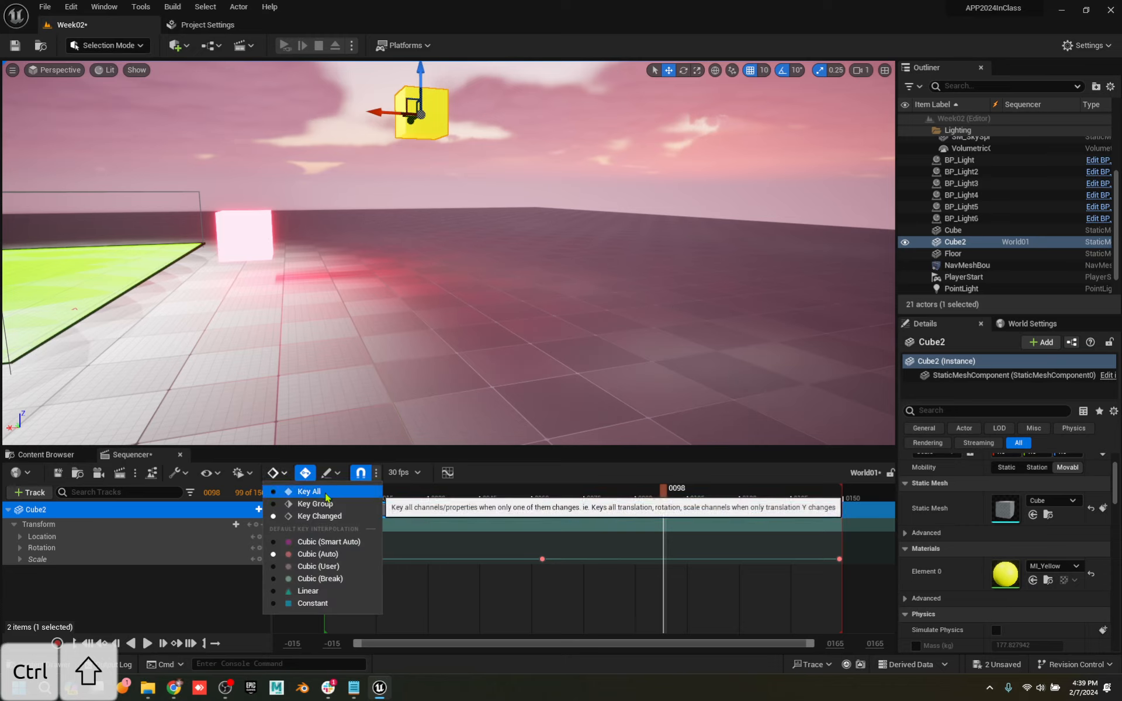
{"action": "left_click", "coordinate": [328, 492]}
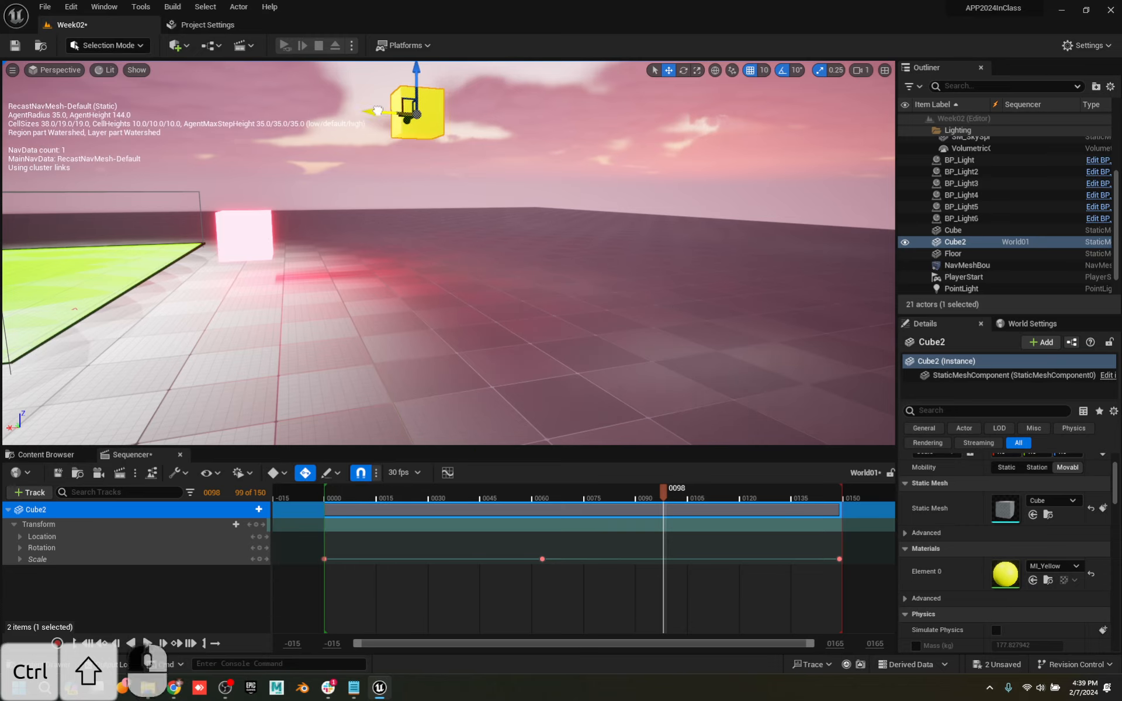
{"action": "left_click_drag", "start_coordinate": [377, 110], "coordinate": [372, 120]}
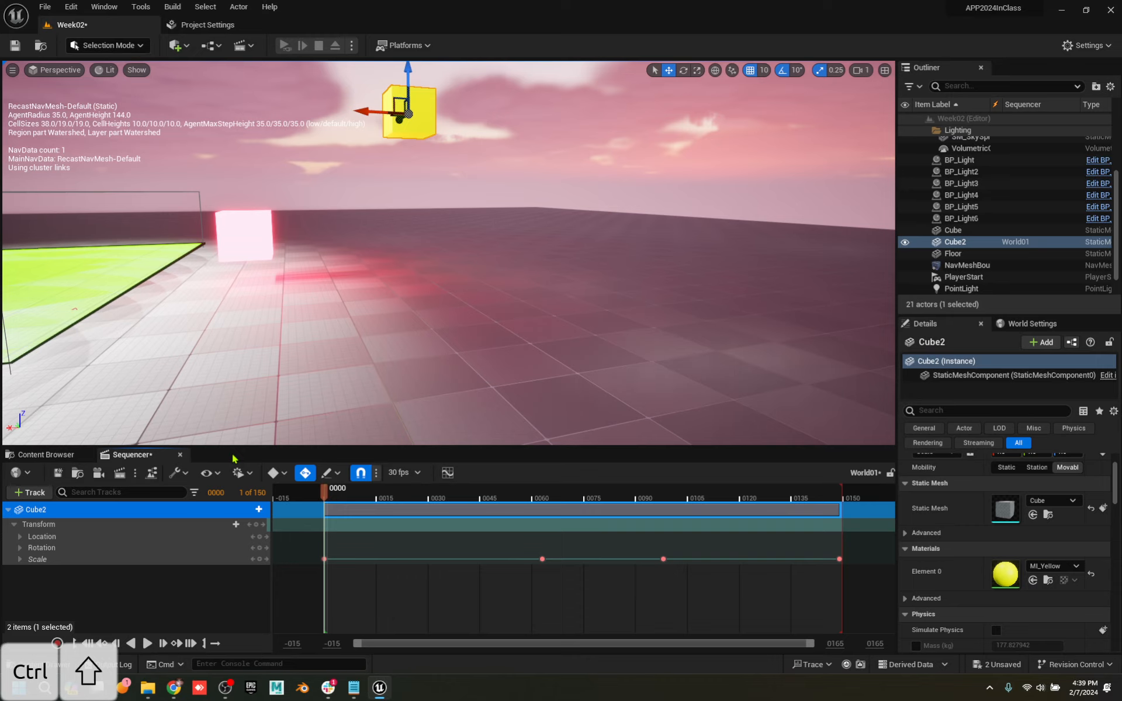
Undo the Cube2 moves and all of its scale keys
{"action": "key", "text": "ctrl+z"}
{"action": "key", "text": "ctrl+z"}
{"action": "key", "text": "ctrl+z"}
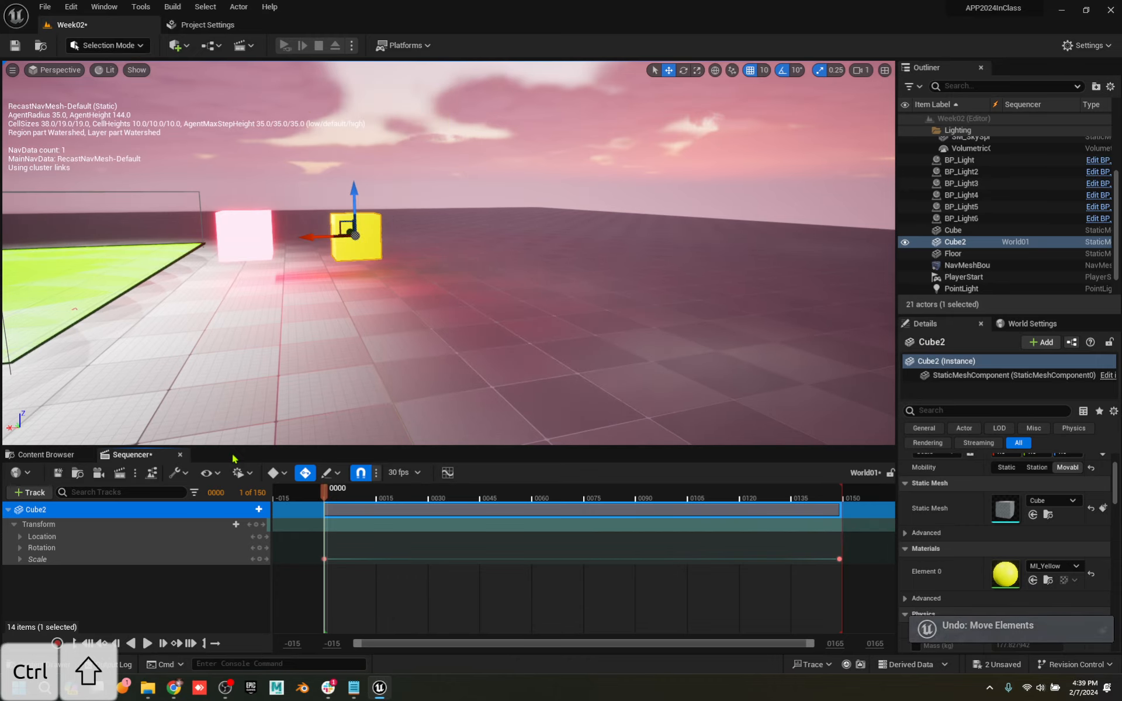
{"action": "key", "text": "ctrl+z"}
{"action": "key", "text": "ctrl+z"}
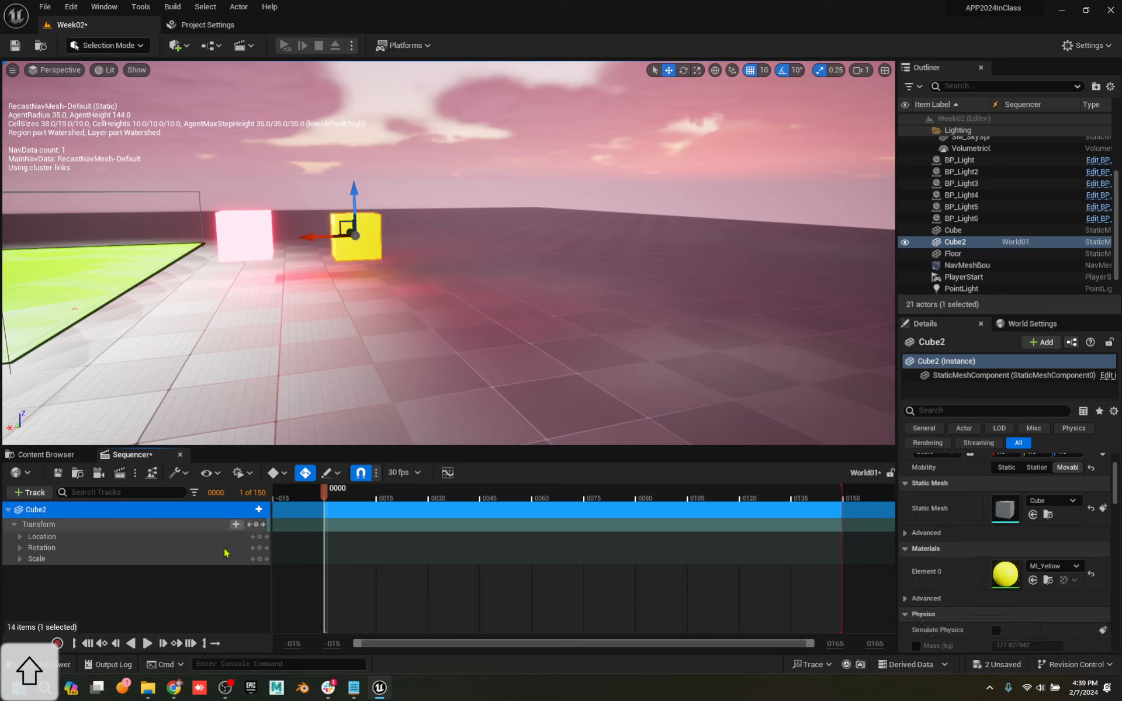
Add location keys for Cube2 at frame 0 and frame 149
{"action": "left_click", "coordinate": [259, 536]}
{"action": "left_click_drag", "start_coordinate": [402, 494], "coordinate": [776, 515]}
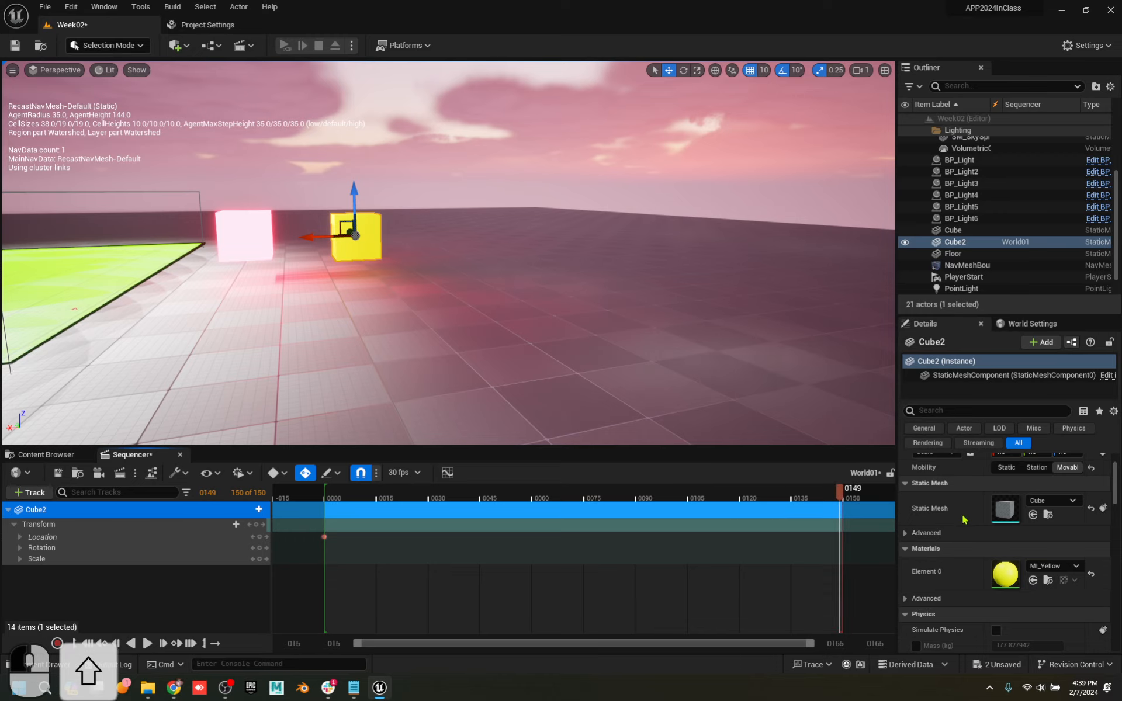
{"action": "left_click", "coordinate": [259, 537]}
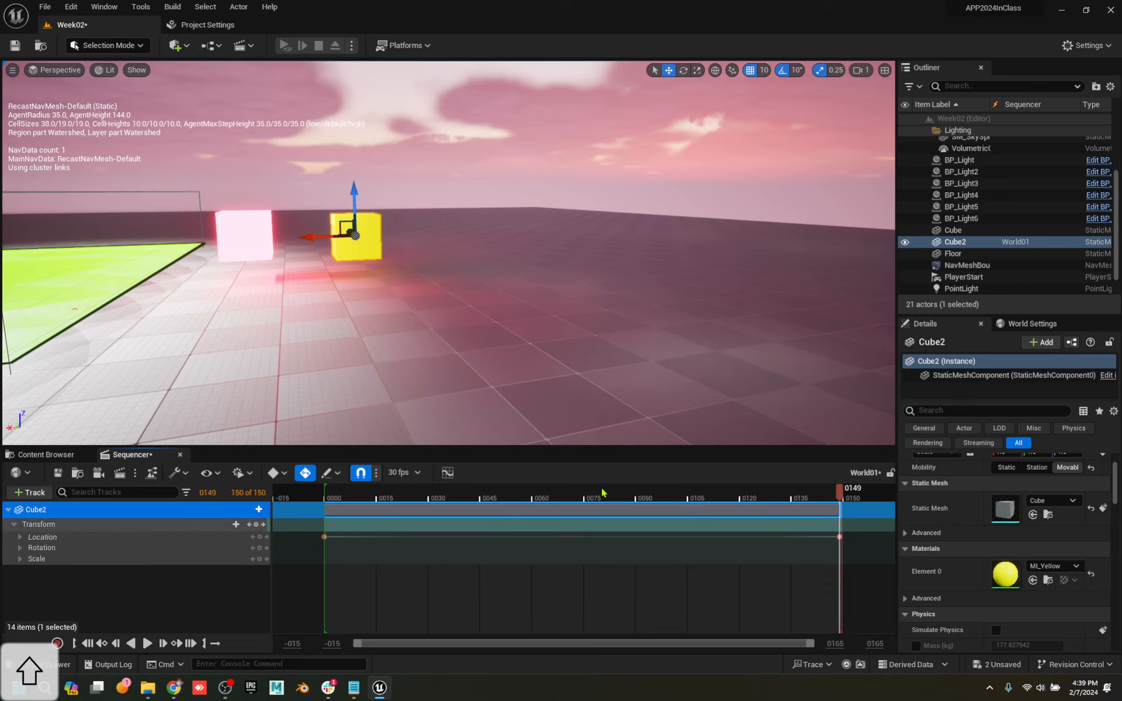
Animate Cube2 by raising it at frame 72 and shifting it sideways away from the pink cube at frame 104, ending with the playhead at frame 0
{"action": "left_click_drag", "start_coordinate": [619, 495], "coordinate": [587, 497], "text": "shift"}
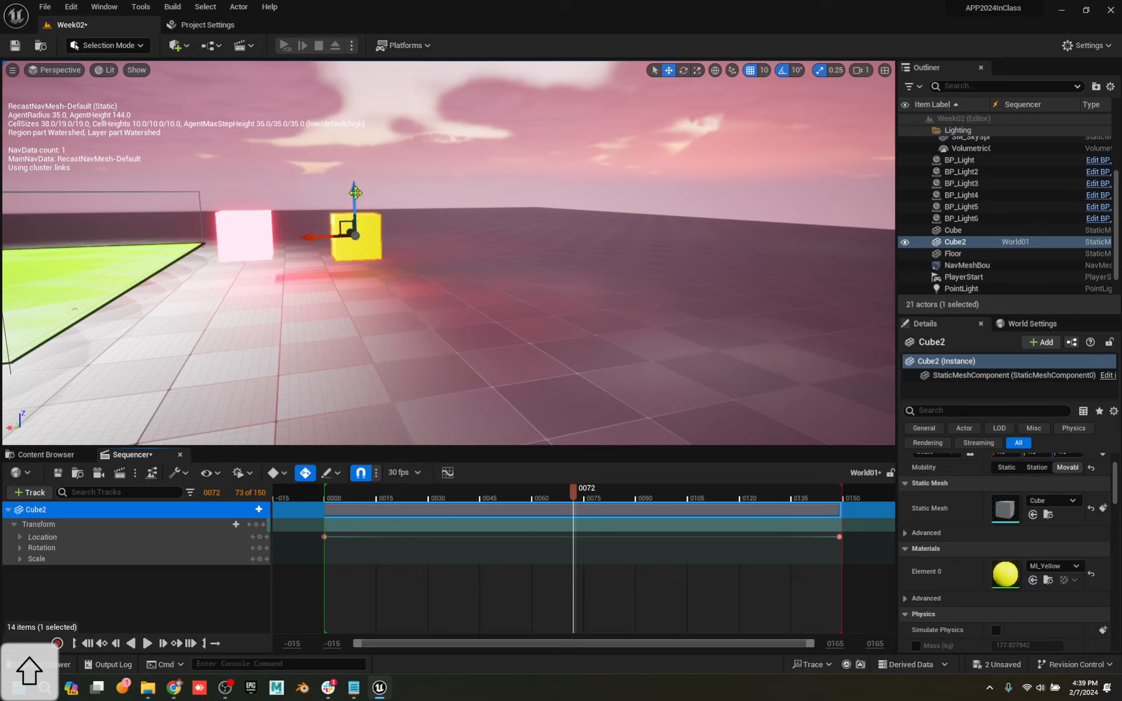
{"action": "left_click_drag", "start_coordinate": [355, 193], "coordinate": [350, 69]}
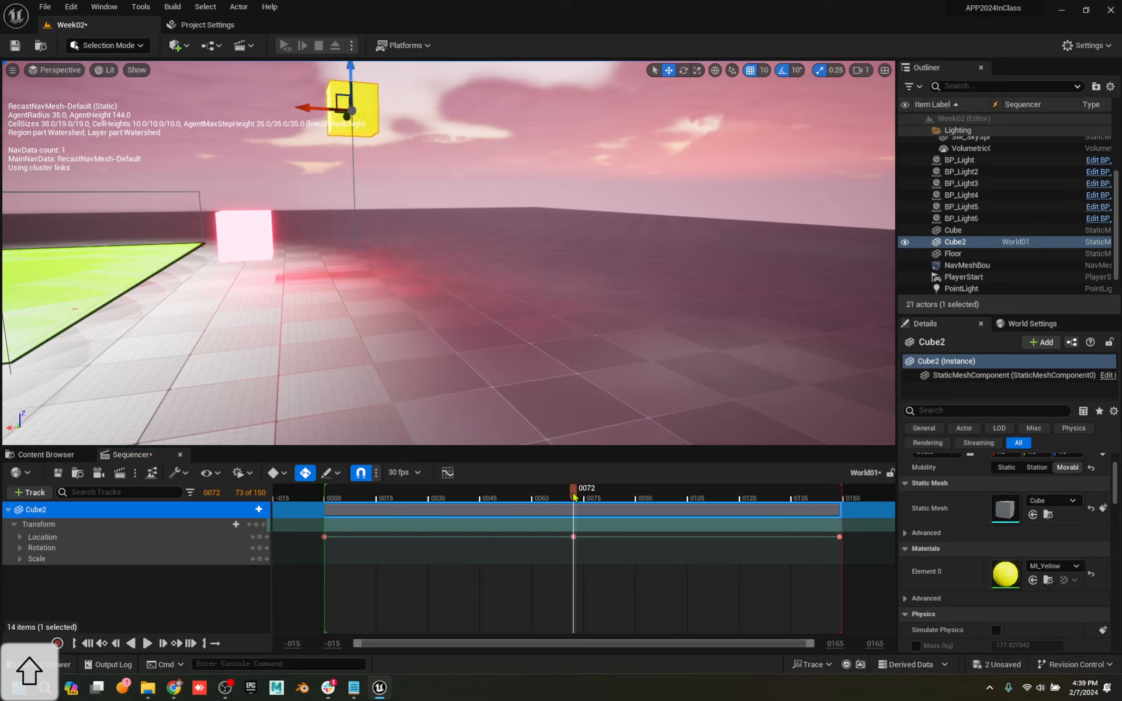
{"action": "left_click_drag", "start_coordinate": [574, 497], "coordinate": [684, 547], "text": "shift"}
{"action": "left_click_drag", "start_coordinate": [318, 157], "coordinate": [399, 159]}
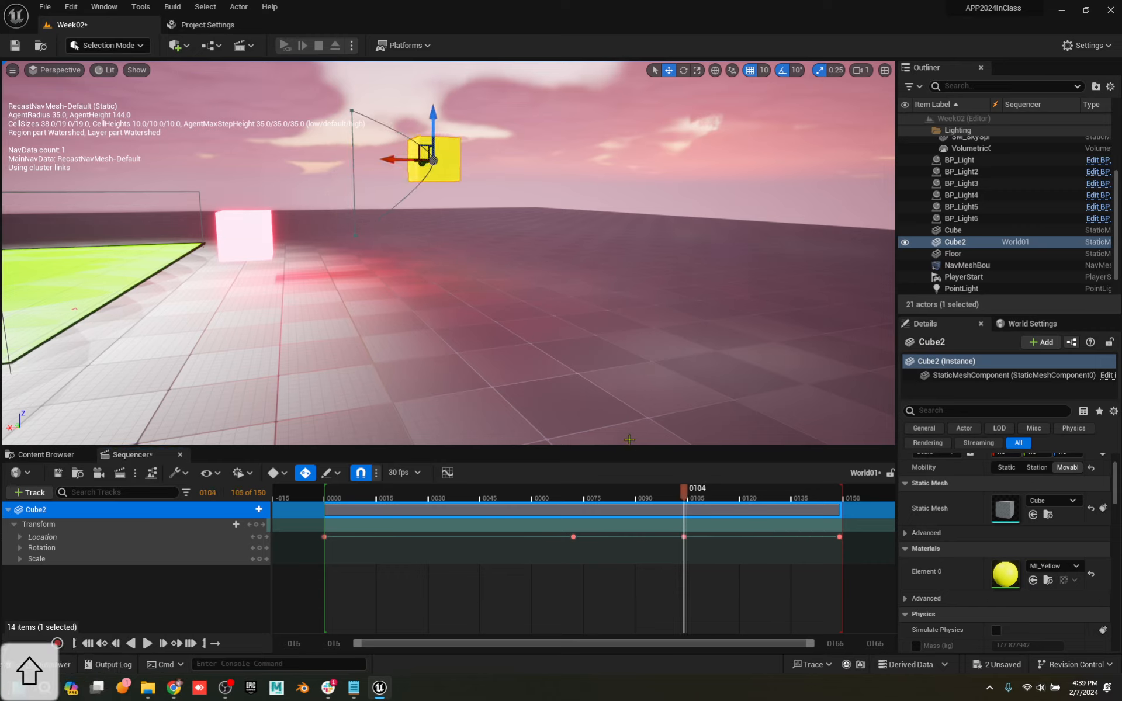
{"action": "left_click_drag", "start_coordinate": [688, 501], "coordinate": [310, 501], "text": "shift"}
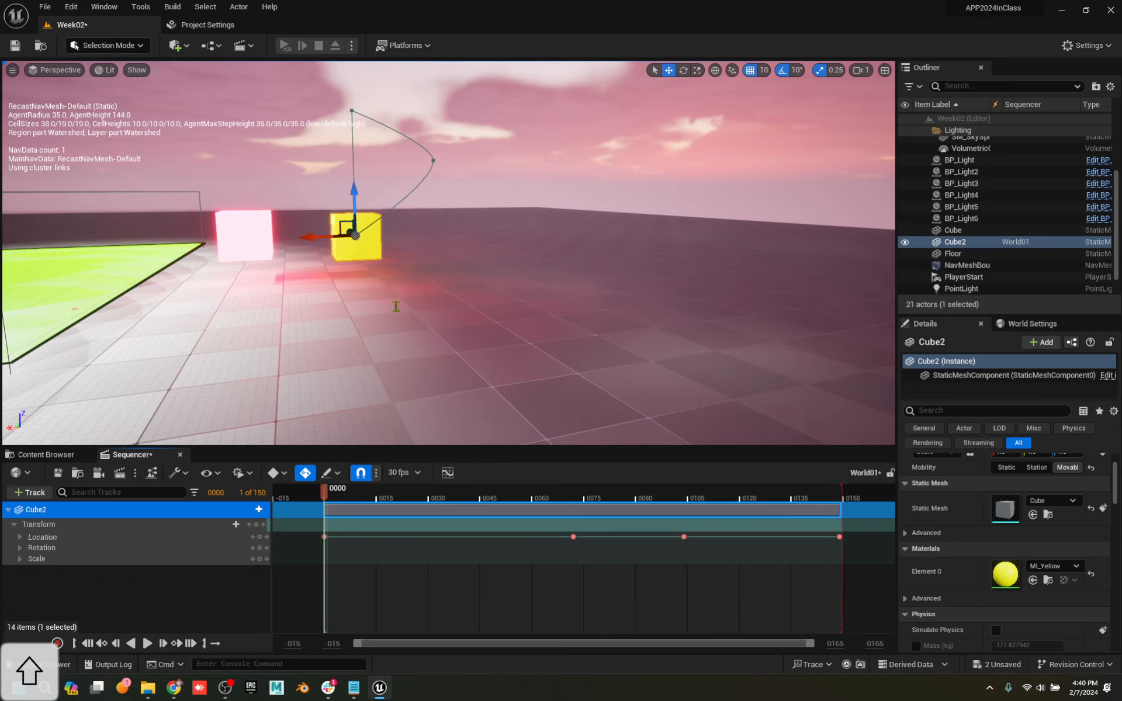
Play the level in the viewport, stop it, and view the two cubes with Cube2's motion path
{"action": "left_click", "coordinate": [352, 46]}
{"action": "left_click", "coordinate": [411, 82]}
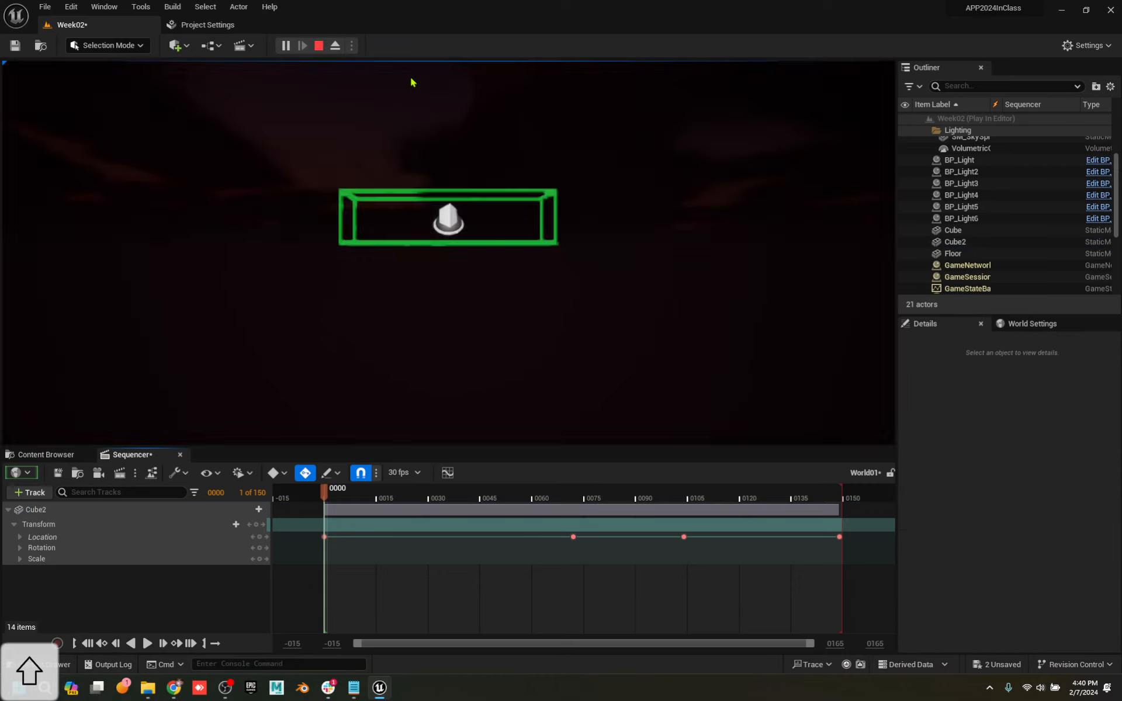
{"action": "left_click", "coordinate": [521, 271]}
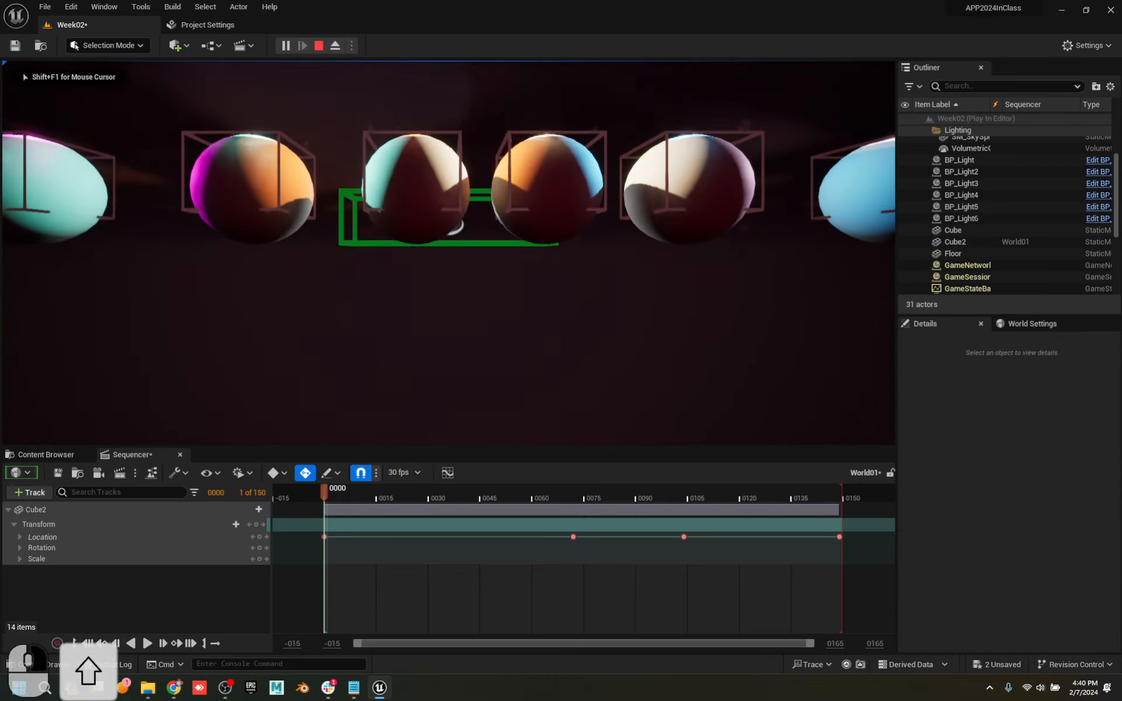
{"action": "key", "text": "Escape"}
{"action": "right_click_drag", "start_coordinate": [602, 203], "coordinate": [836, 204]}
{"action": "key", "text": "e"}
{"action": "key", "text": "a"}
{"action": "key", "text": "d"}
{"action": "key", "text": "q"}
{"action": "key", "text": "s"}
{"action": "key", "text": "a"}
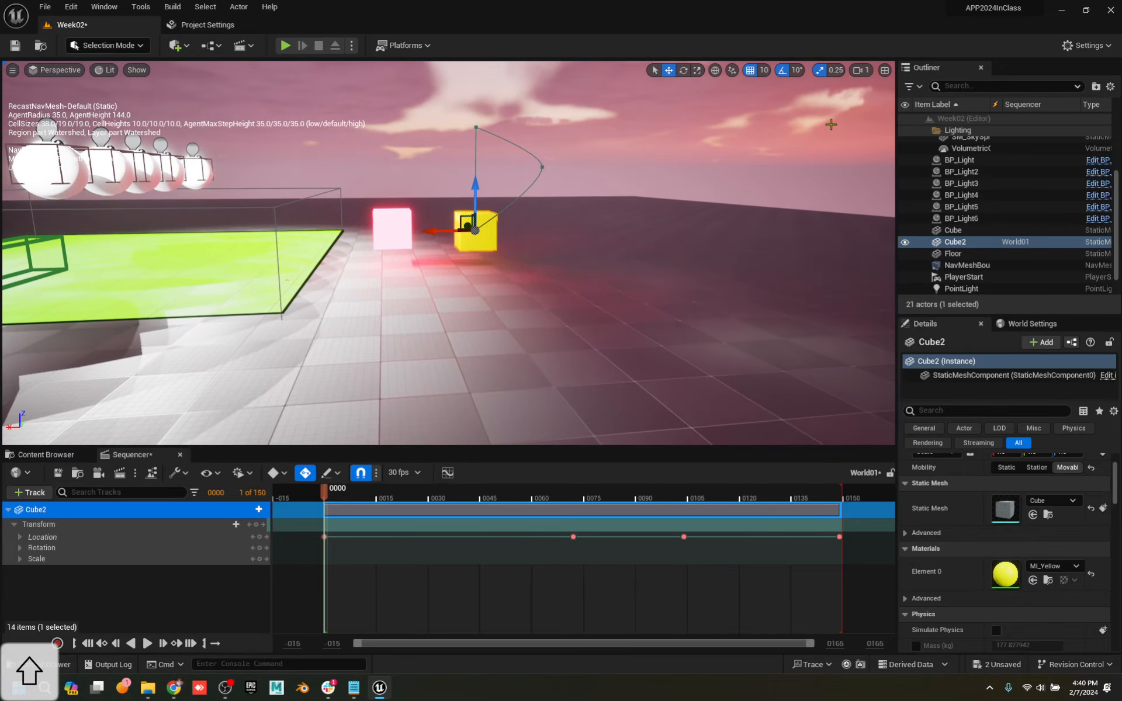
Set the world's GameMode Override to GameMode and briefly play-test the level
{"action": "left_click", "coordinate": [1032, 324]}
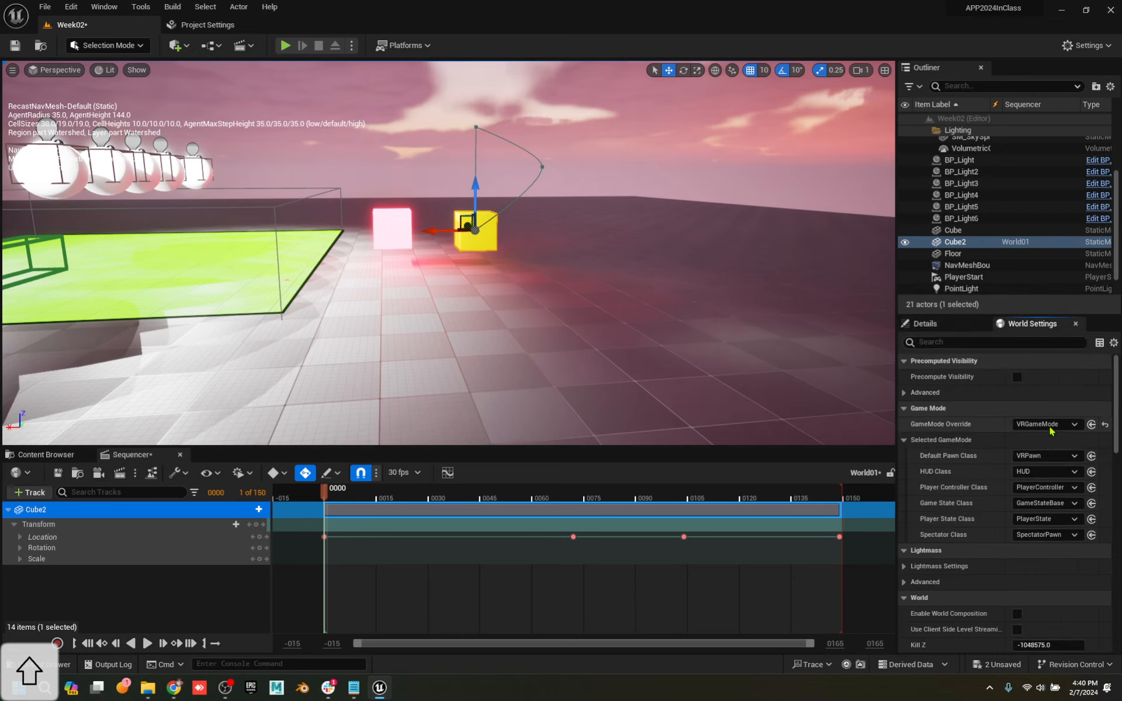
{"action": "left_click", "coordinate": [1045, 424]}
{"action": "left_click", "coordinate": [1013, 490]}
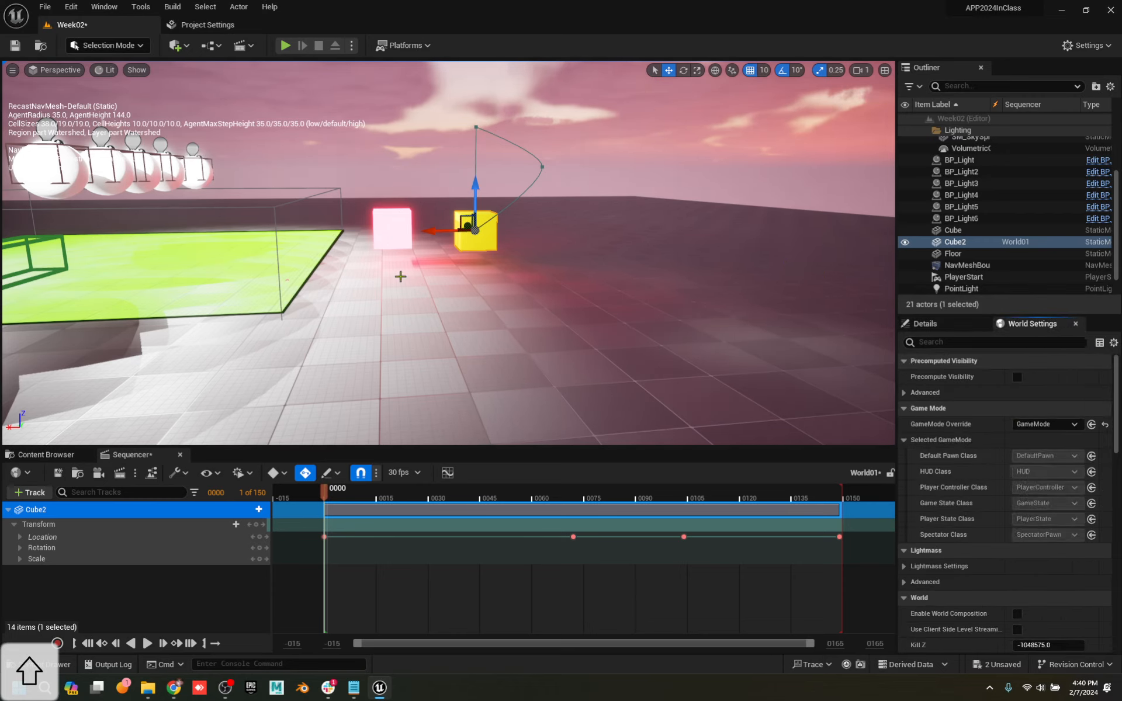
{"action": "left_click", "coordinate": [285, 45]}
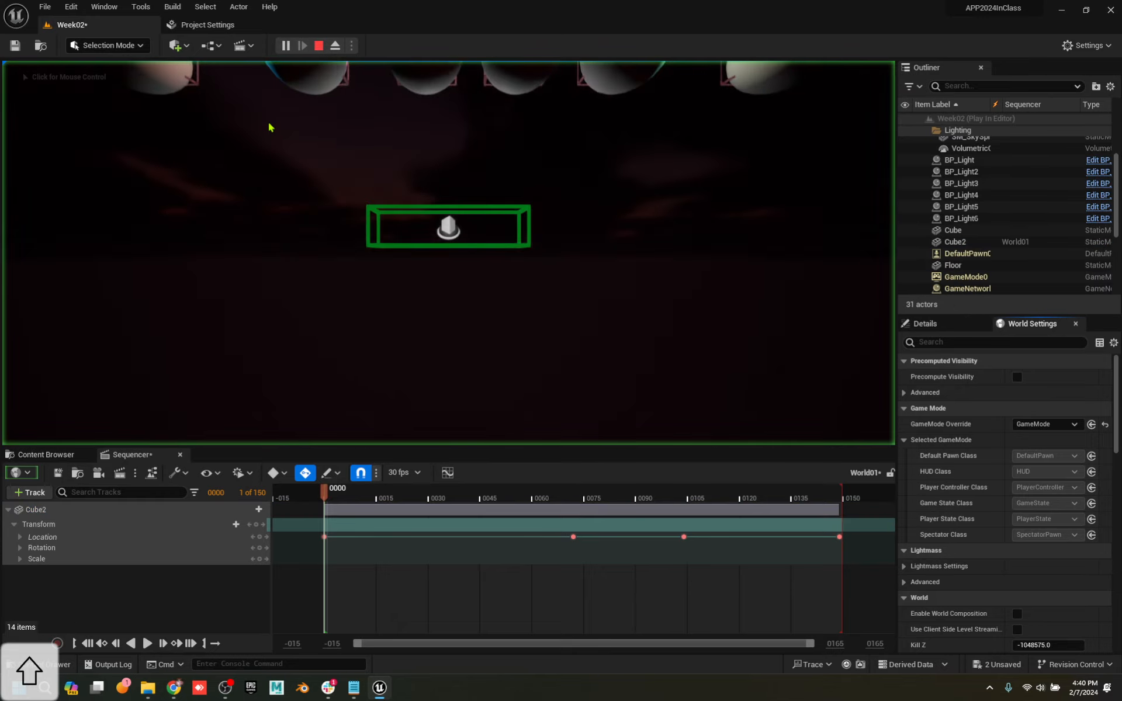
{"action": "key", "text": "Escape"}
Delete the PlayerStart actor from the level, keeping the view facing the pink and yellow cubes
{"action": "key", "text": "e"}
{"action": "right_click_drag", "start_coordinate": [418, 283], "coordinate": [614, 316], "text": "shift"}
{"action": "key", "text": "s"}
{"action": "key", "text": "s"}
{"action": "key", "text": "s"}
{"action": "key", "text": "q"}
{"action": "right_click_drag", "start_coordinate": [874, 238], "coordinate": [897, 224], "text": "shift"}
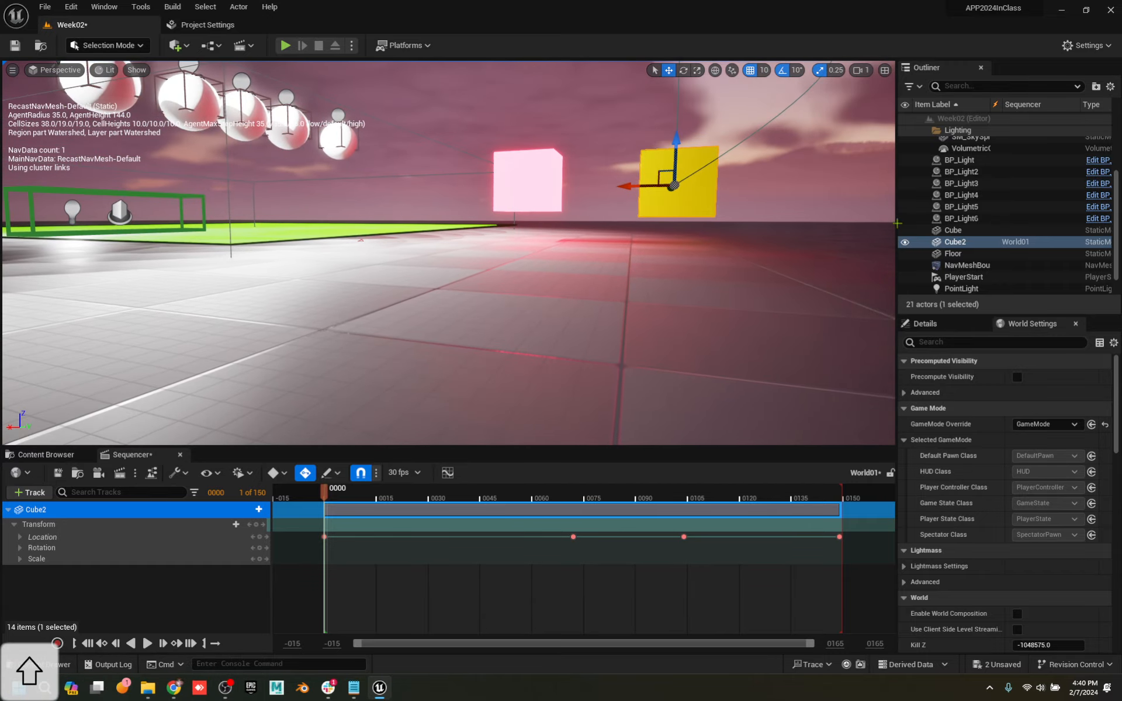
{"action": "scroll", "coordinate": [984, 224], "scroll_direction": "down", "scroll_amount": 1}
{"action": "left_click", "coordinate": [981, 254]}
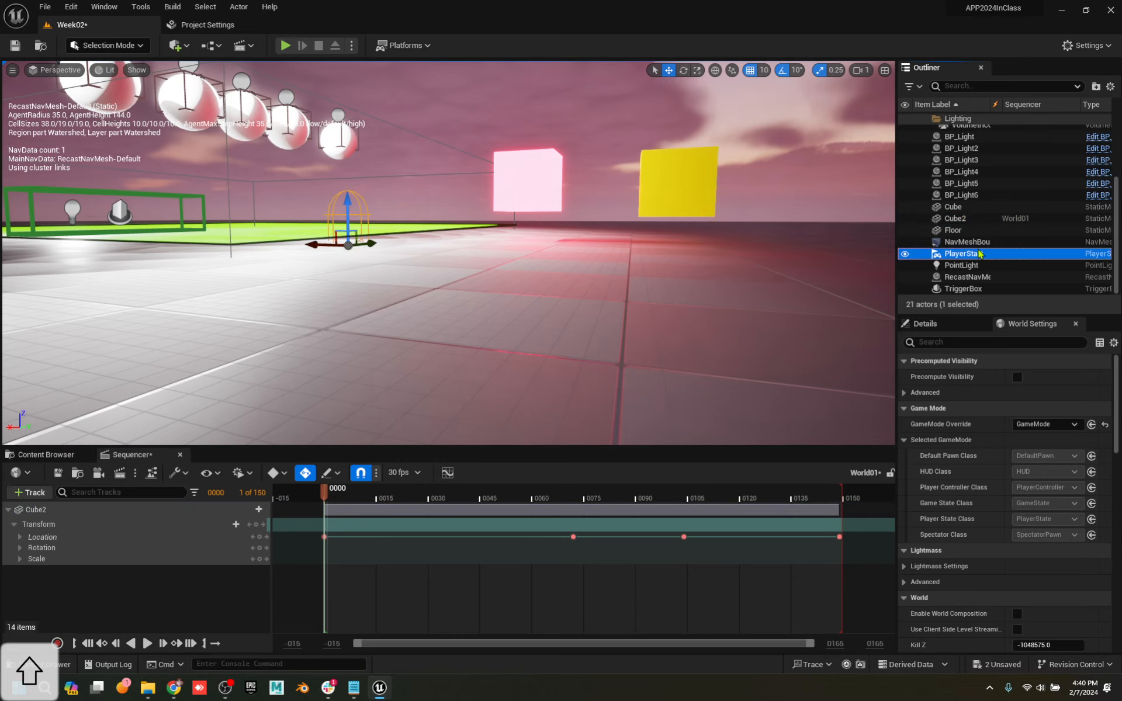
{"action": "key", "text": "Delete"}
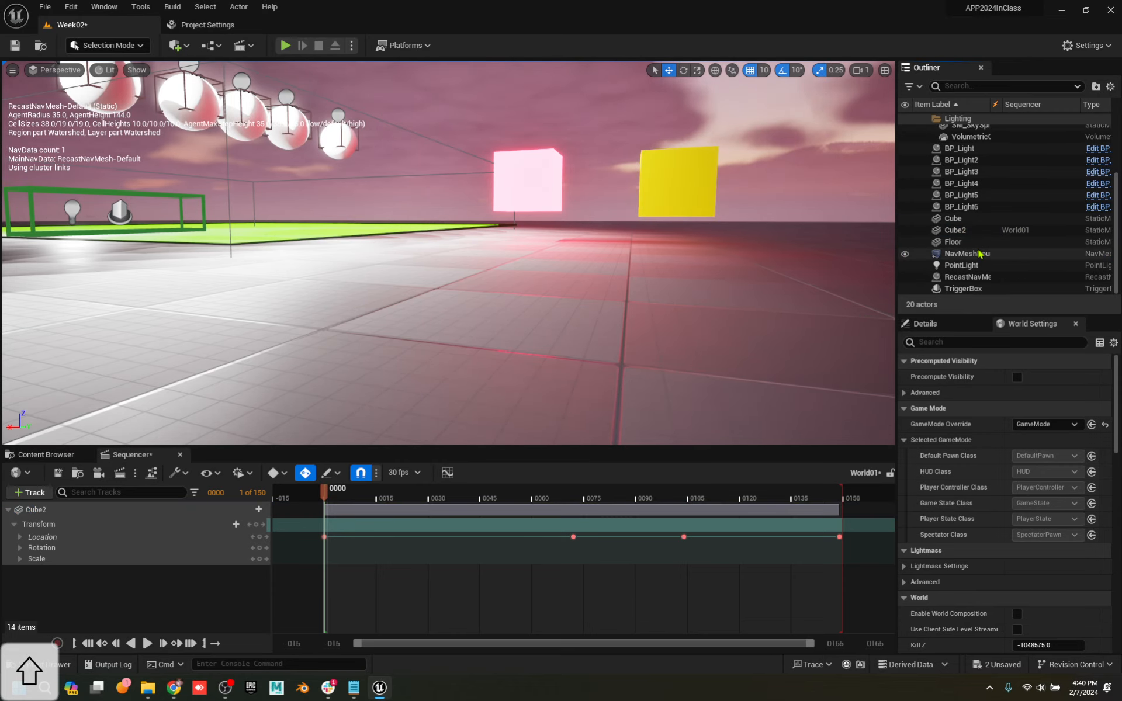
Play-test the level from the current view by moving up to the pink and yellow cubes, and stop
{"action": "left_click", "coordinate": [286, 45]}
{"action": "left_click", "coordinate": [287, 80]}
{"action": "key", "text": "w"}
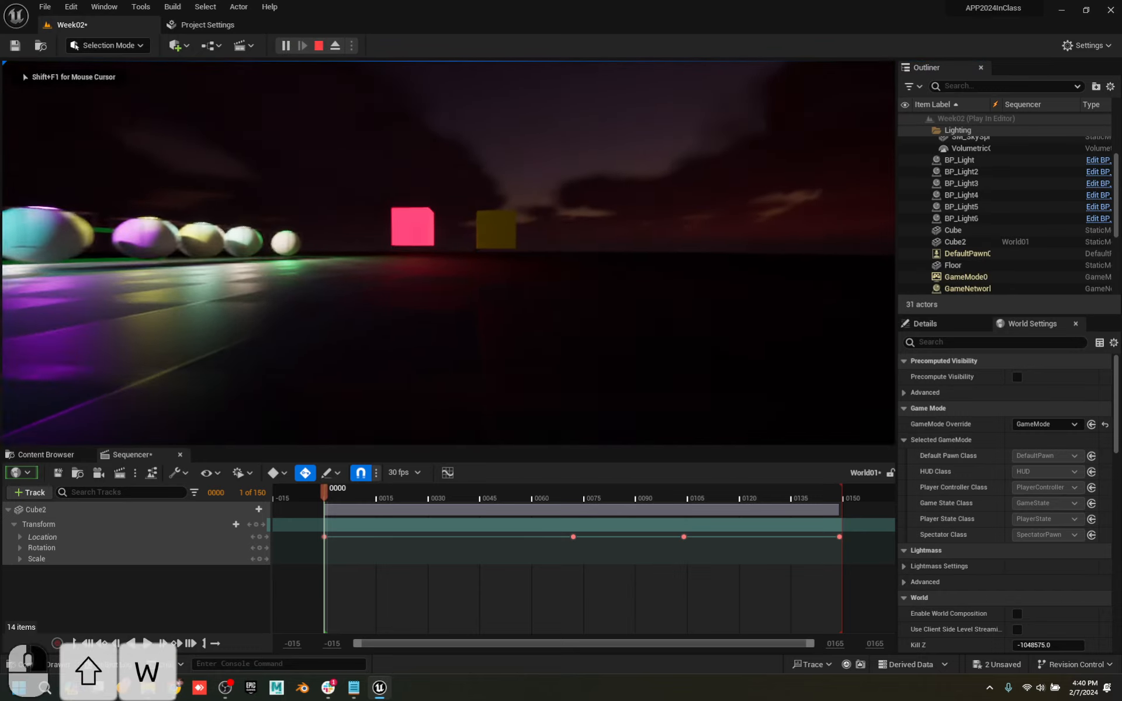
{"action": "key", "text": "Up"}
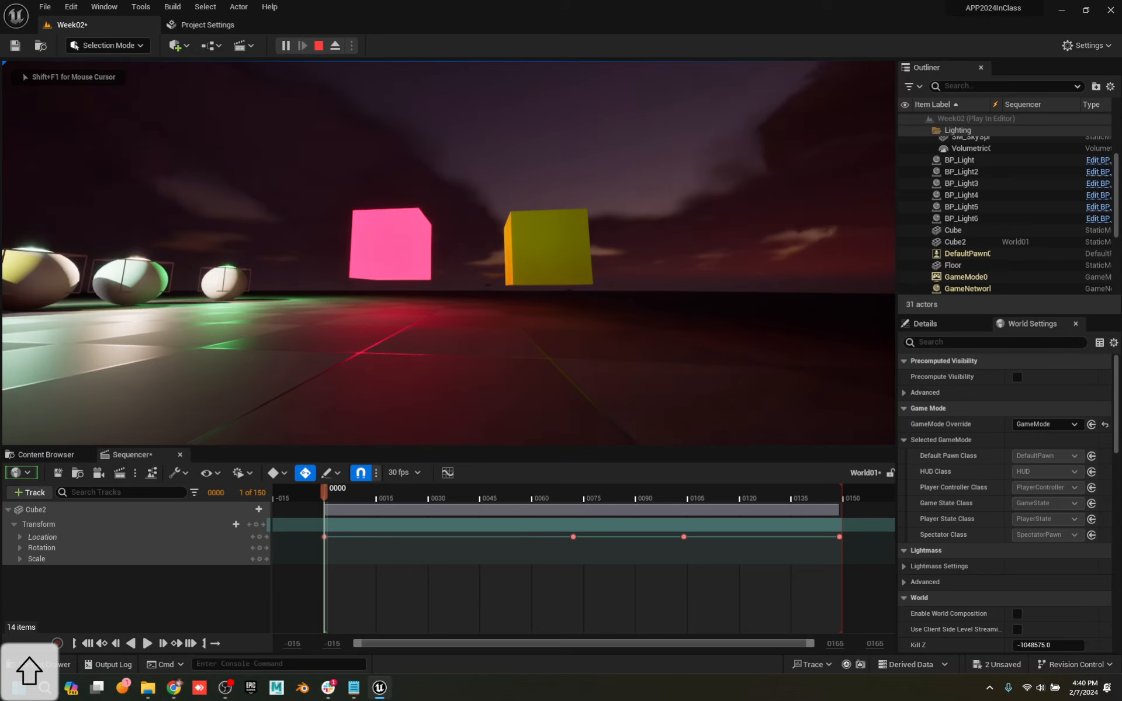
{"action": "key", "text": "Escape"}
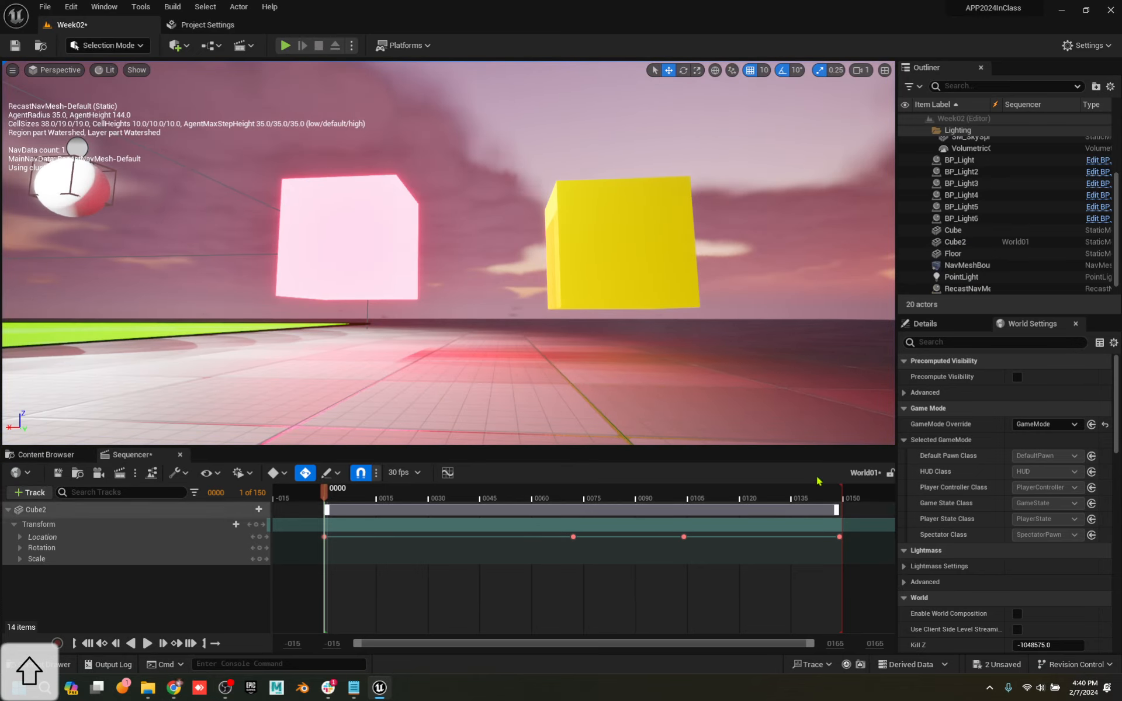
{"action": "left_click", "coordinate": [954, 329]}
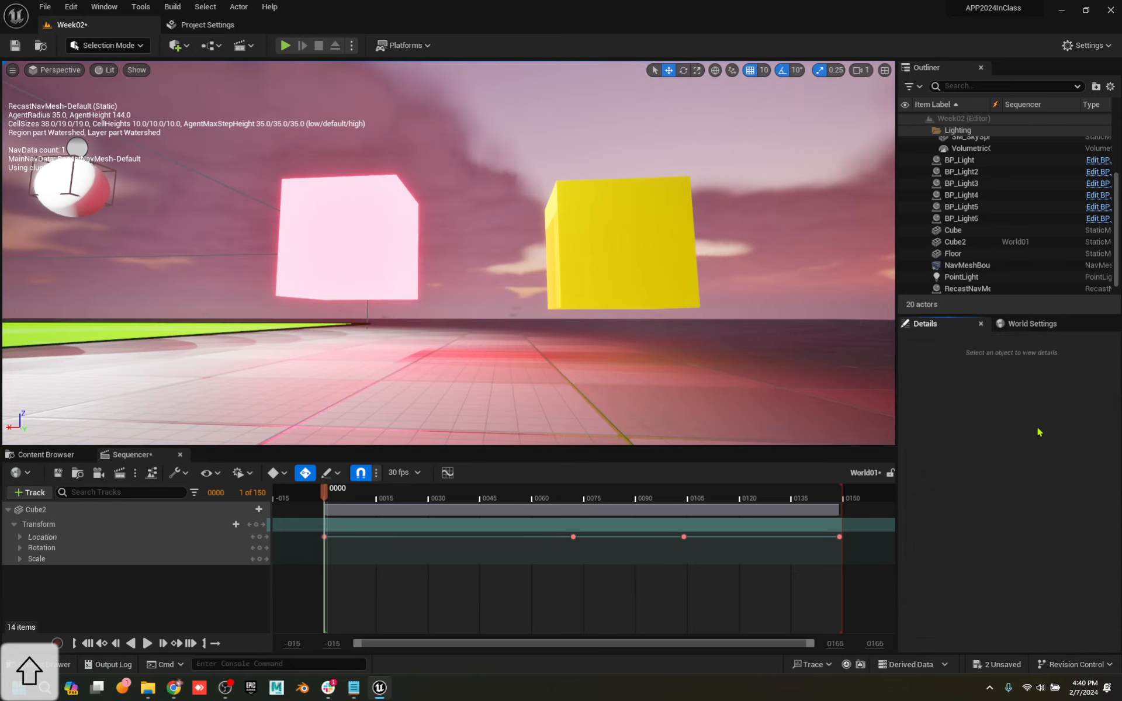
Enable Auto Play for the World01 level sequence actor, keeping its loop setting at Don't Loop
{"action": "scroll", "coordinate": [999, 217], "scroll_direction": "up", "scroll_amount": 3}
{"action": "left_click", "coordinate": [967, 142]}
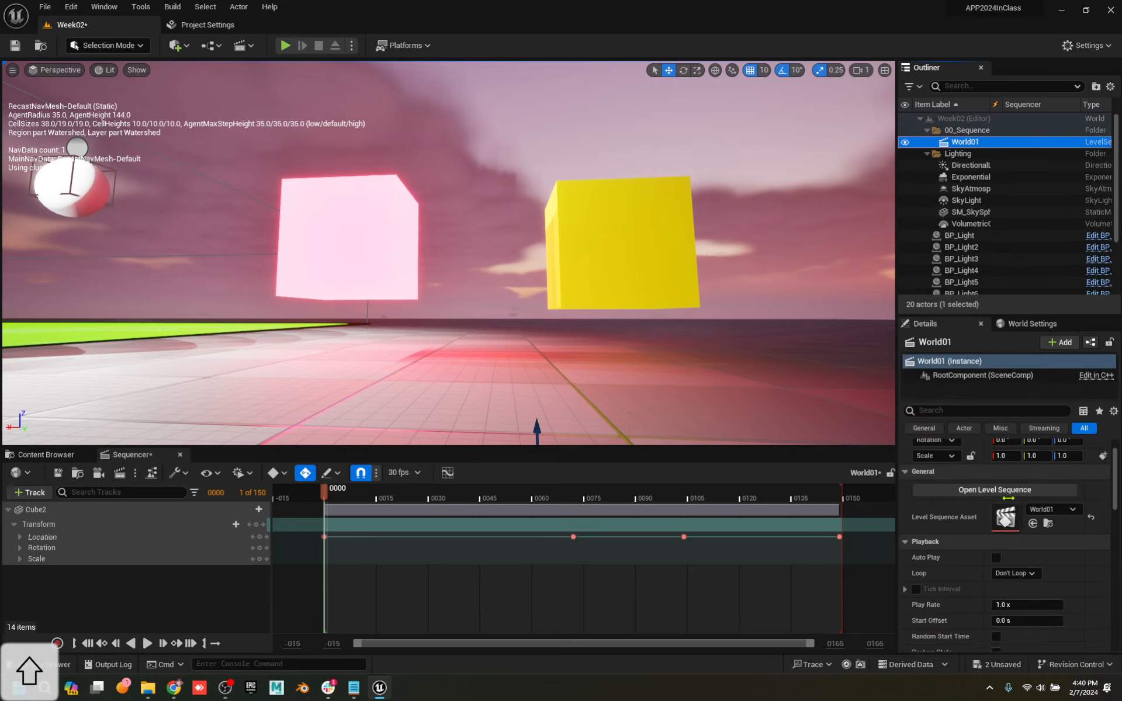
{"action": "left_click", "coordinate": [997, 596]}
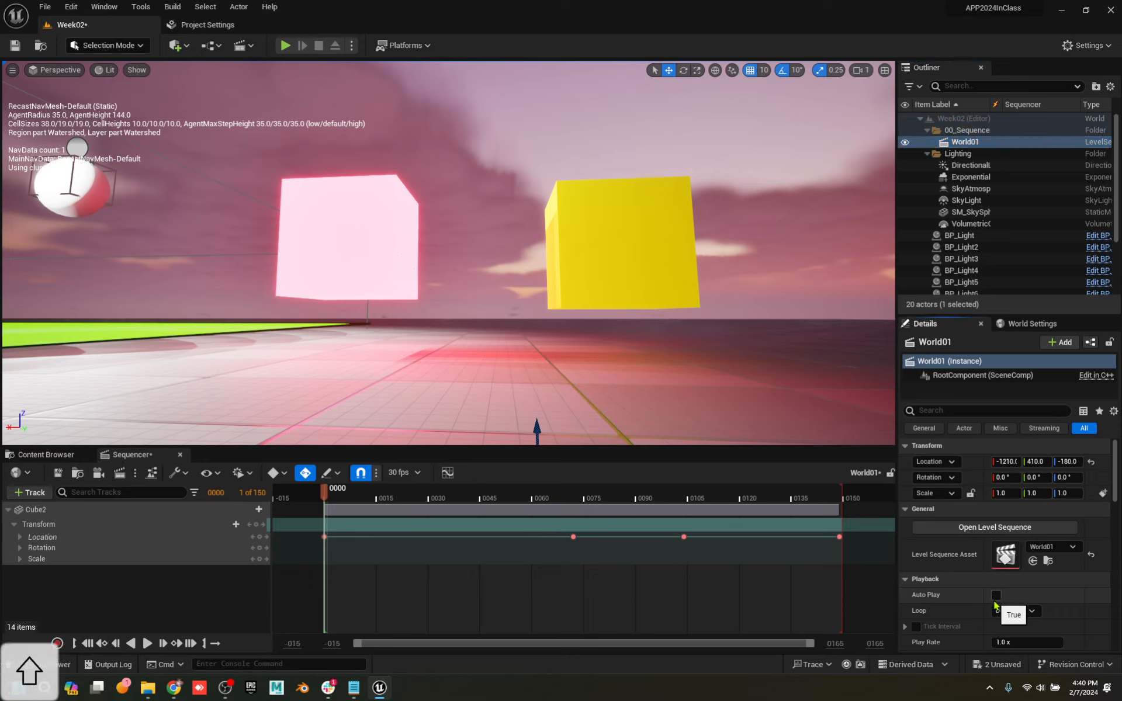
{"action": "scroll", "coordinate": [993, 572], "scroll_direction": "down", "scroll_amount": 3}
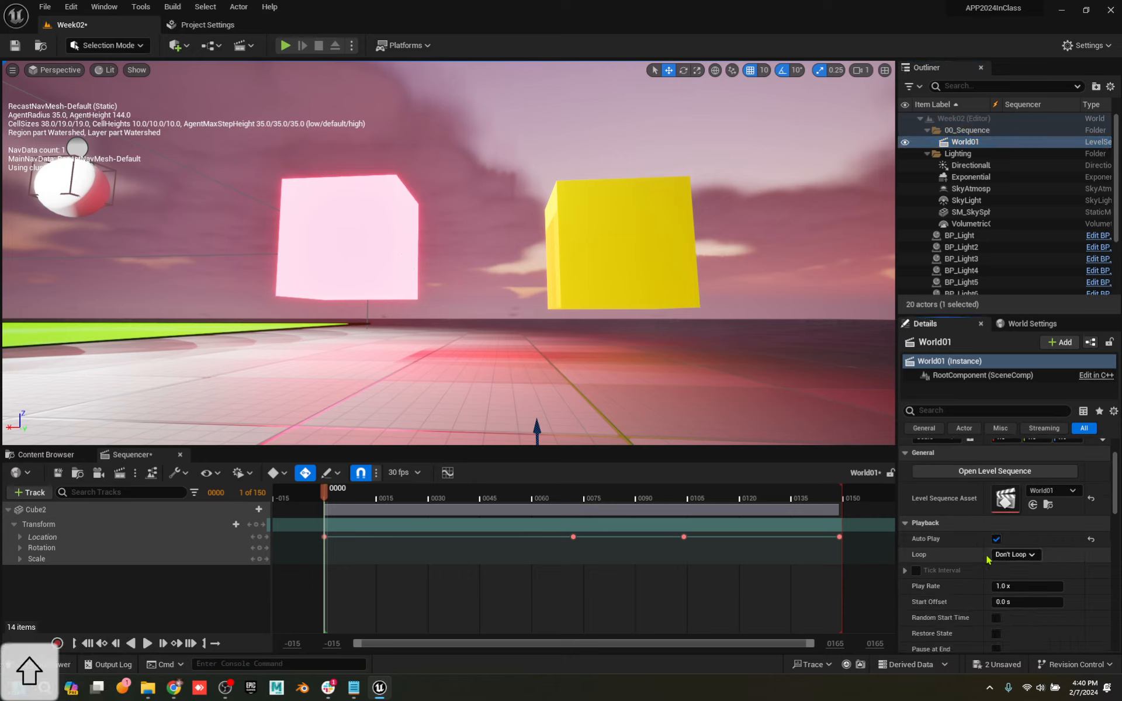
{"action": "left_click", "coordinate": [1012, 556]}
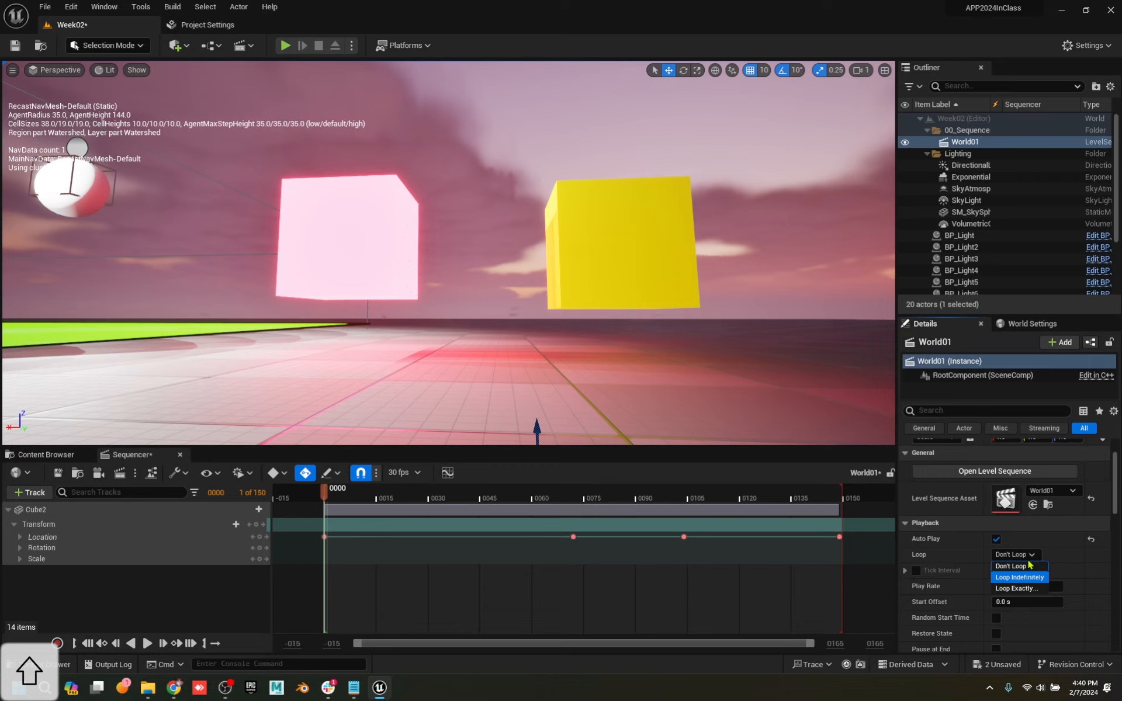
{"action": "left_click", "coordinate": [1079, 558]}
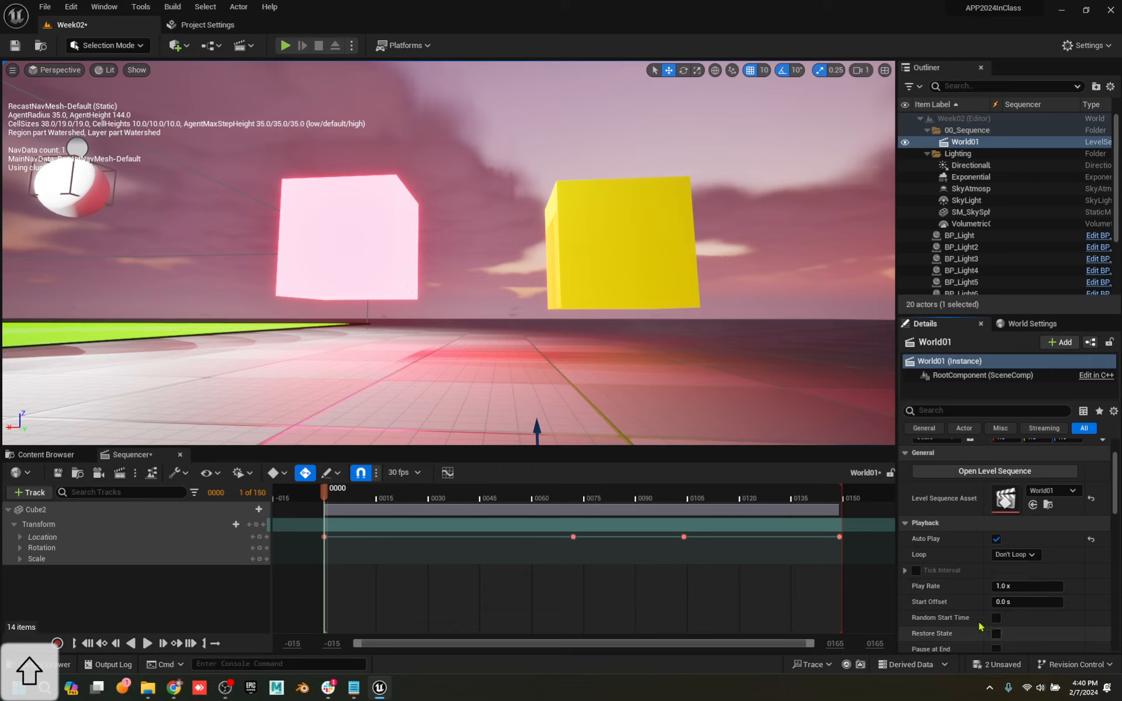
{"action": "scroll", "coordinate": [1046, 606], "scroll_direction": "down", "scroll_amount": 3}
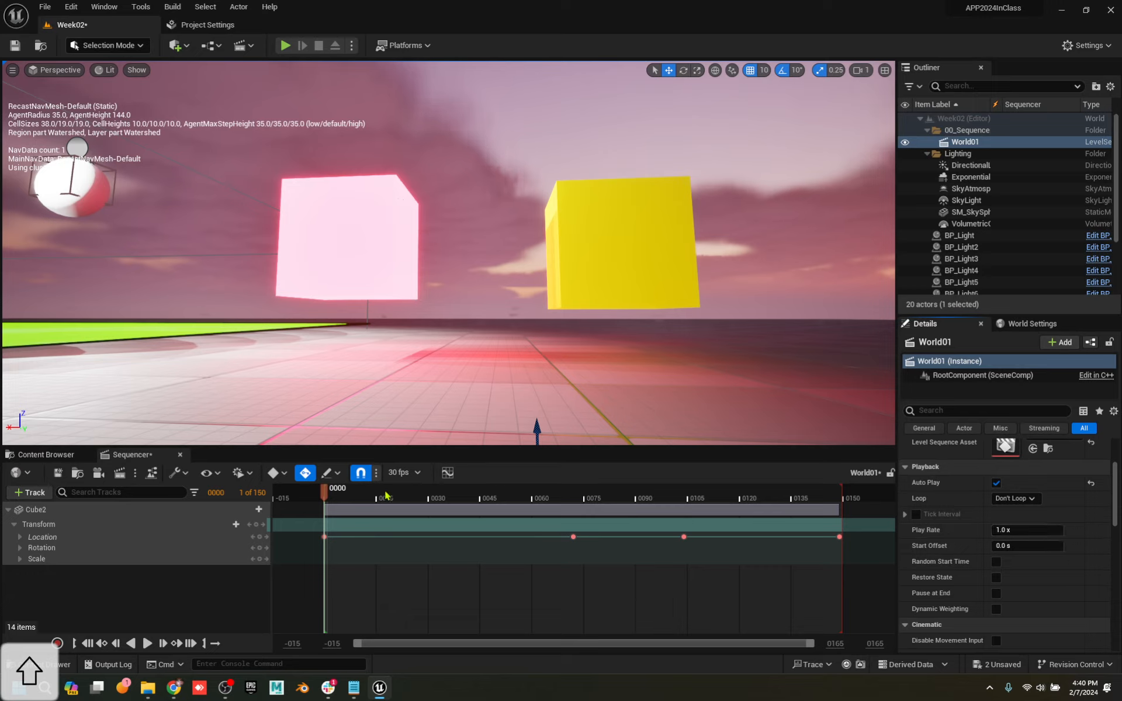
Play-test the level to watch the sequence run, stop it, and pull the view back from the two cubes
{"action": "left_click", "coordinate": [286, 46]}
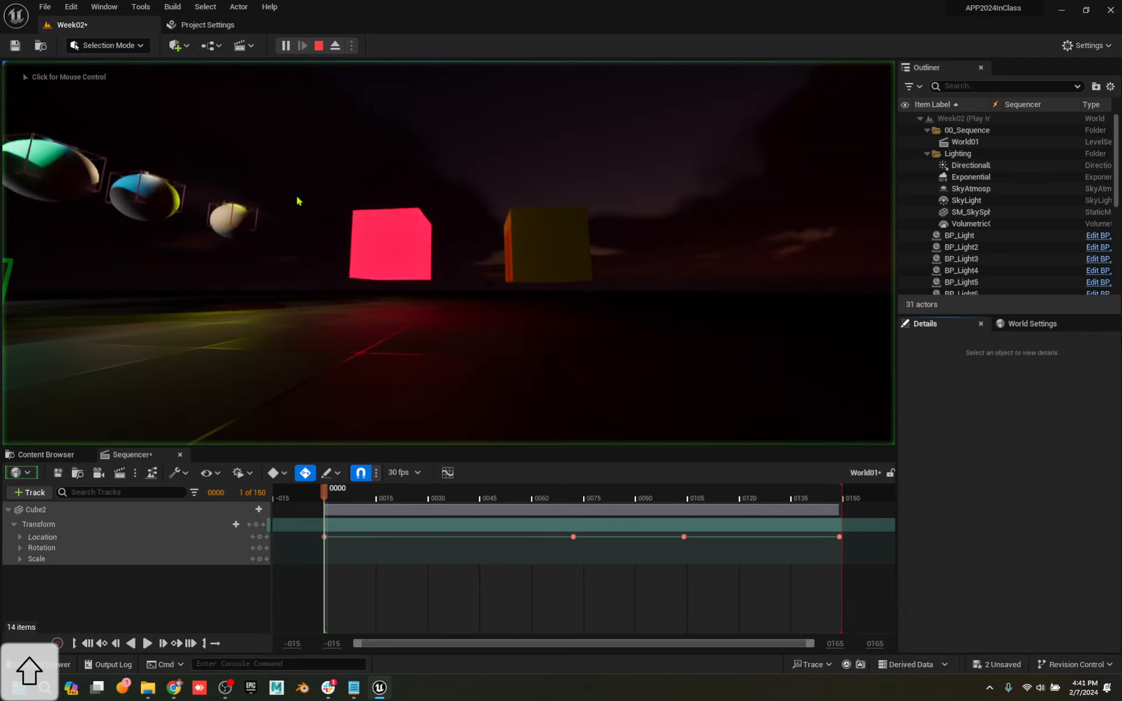
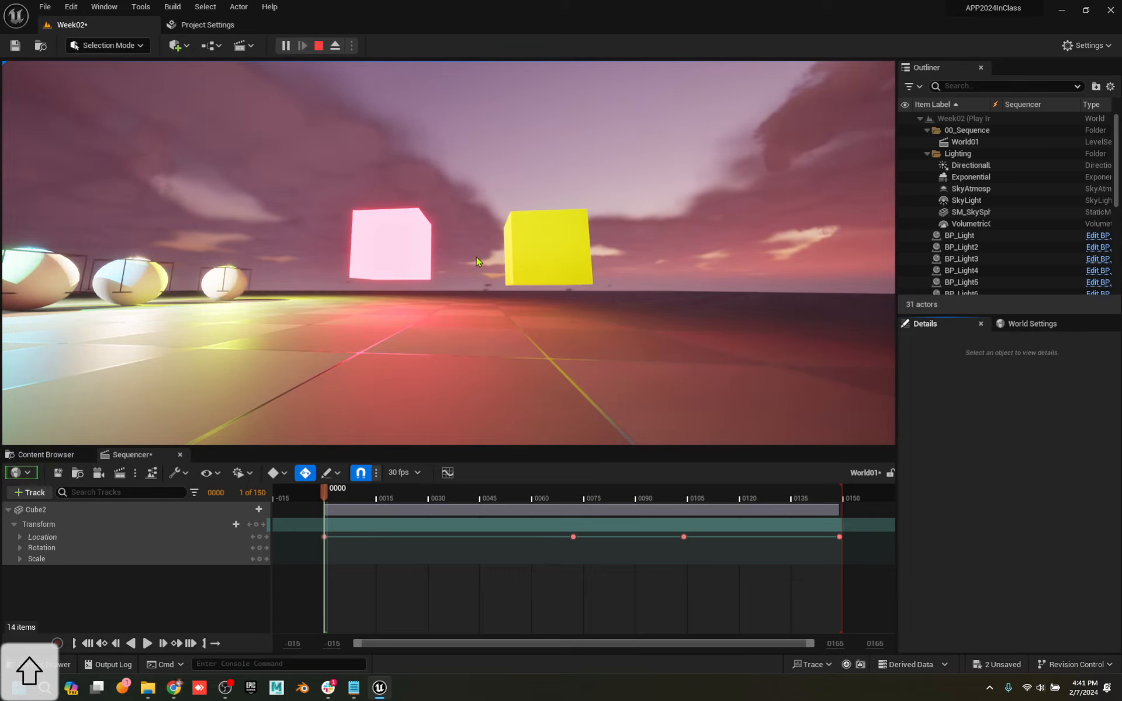
{"action": "key", "text": "Escape"}
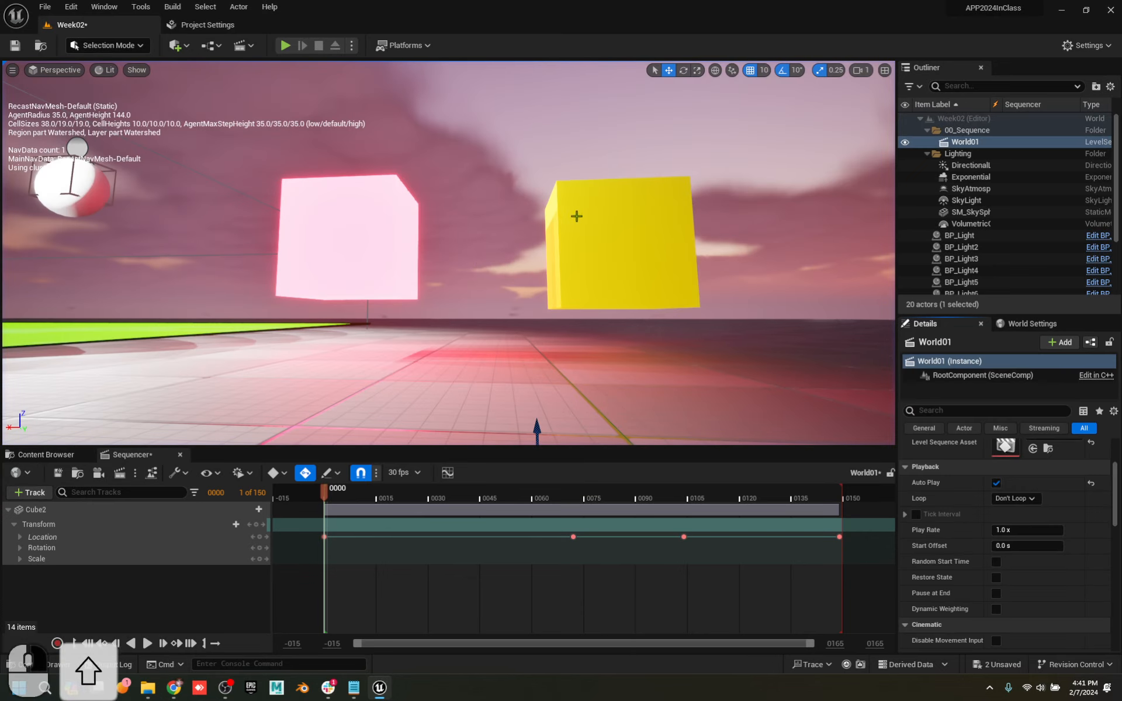
{"action": "key", "text": "s"}
{"action": "right_click_drag", "start_coordinate": [561, 231], "coordinate": [591, 248]}
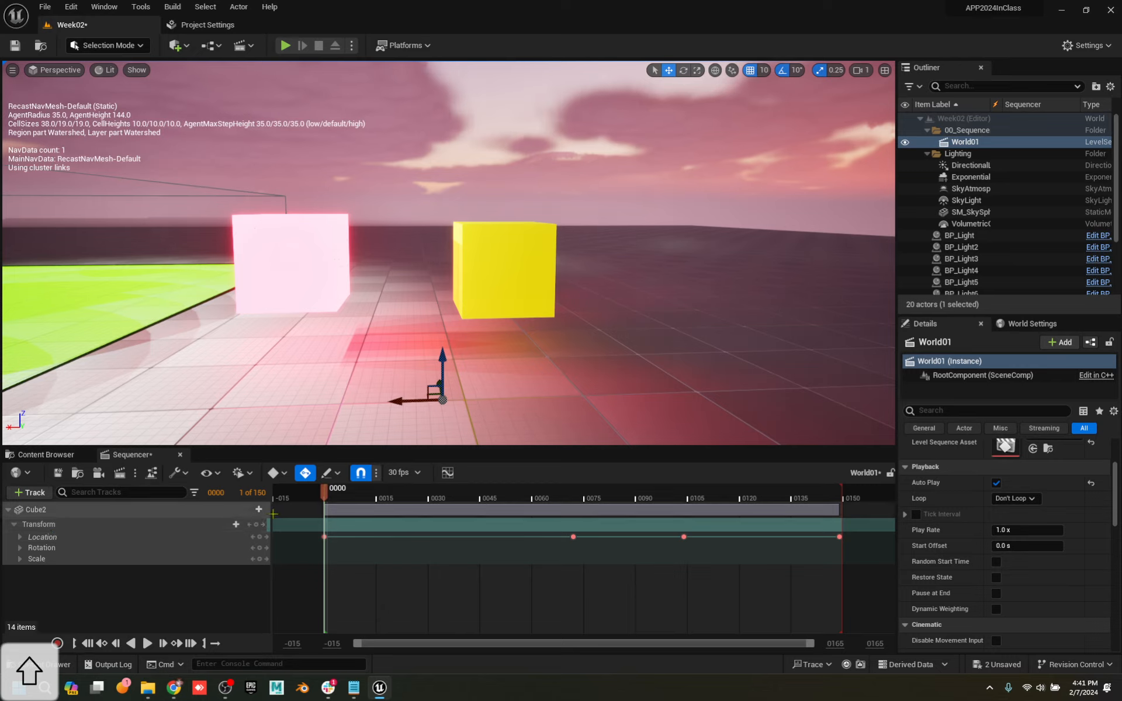
{"action": "left_click", "coordinate": [258, 510]}
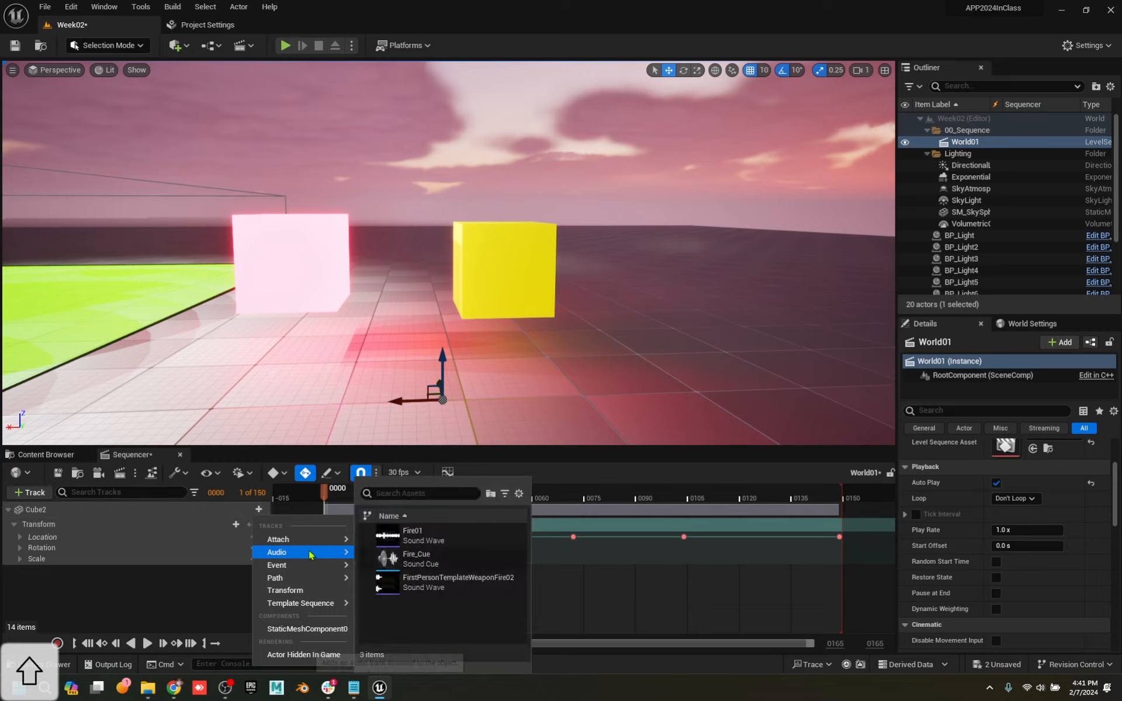
{"action": "mouse_move", "coordinate": [309, 545]}
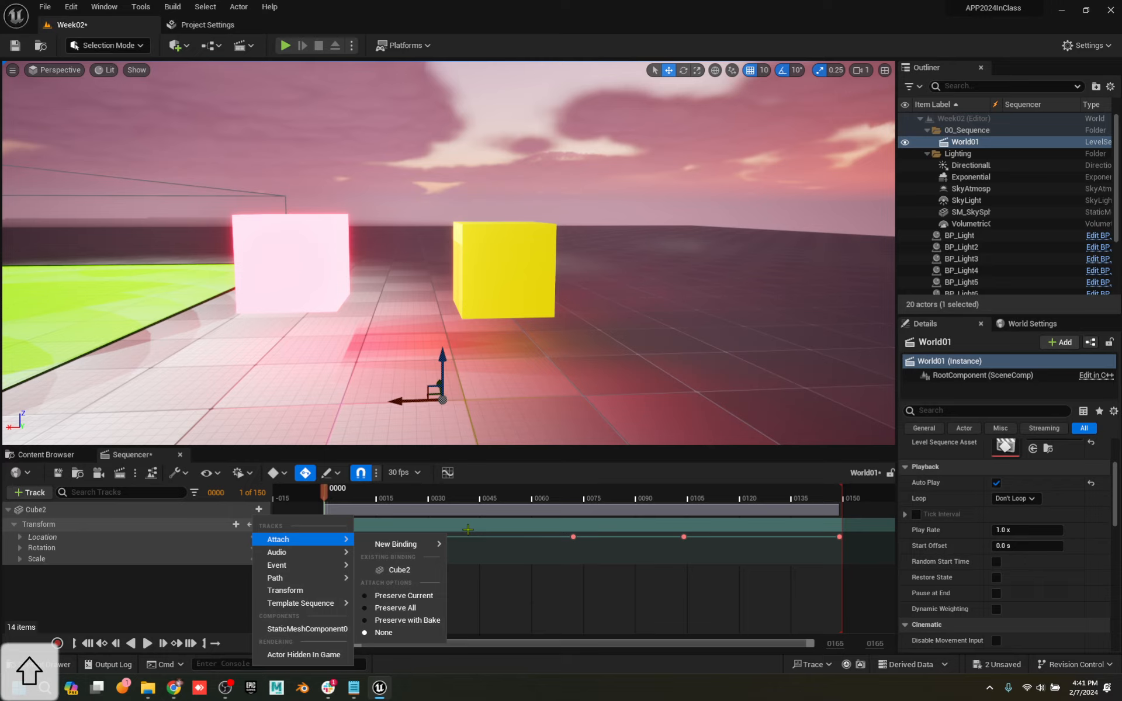
{"action": "mouse_move", "coordinate": [348, 554]}
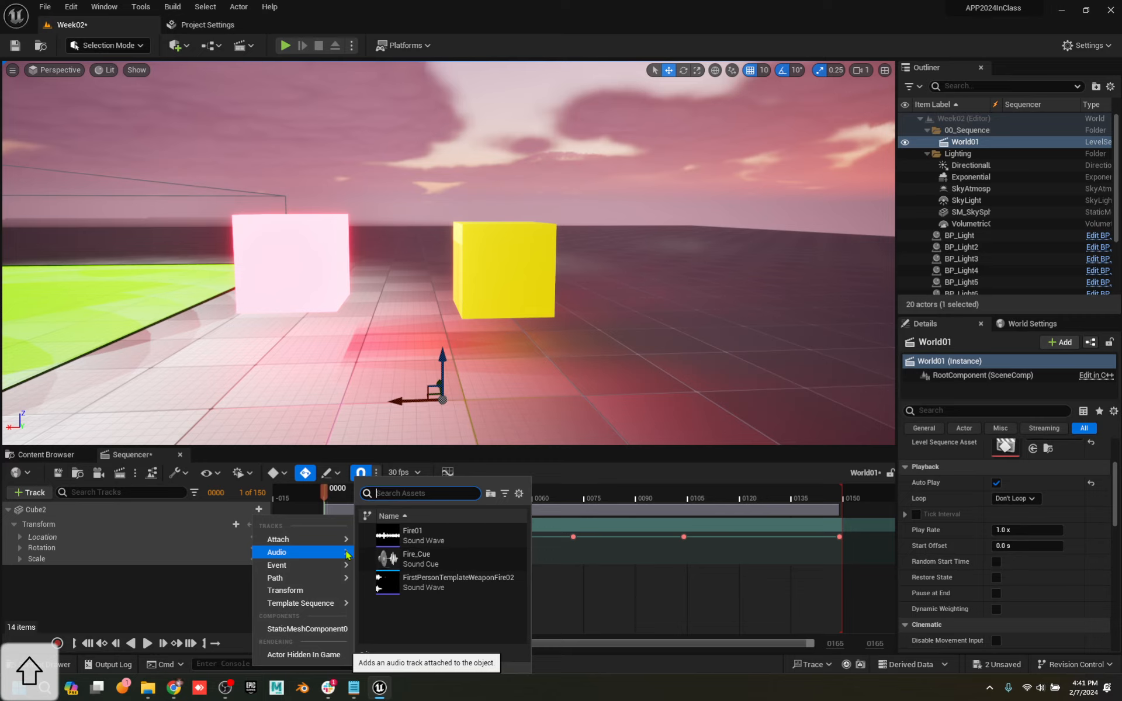
{"action": "mouse_move", "coordinate": [318, 570]}
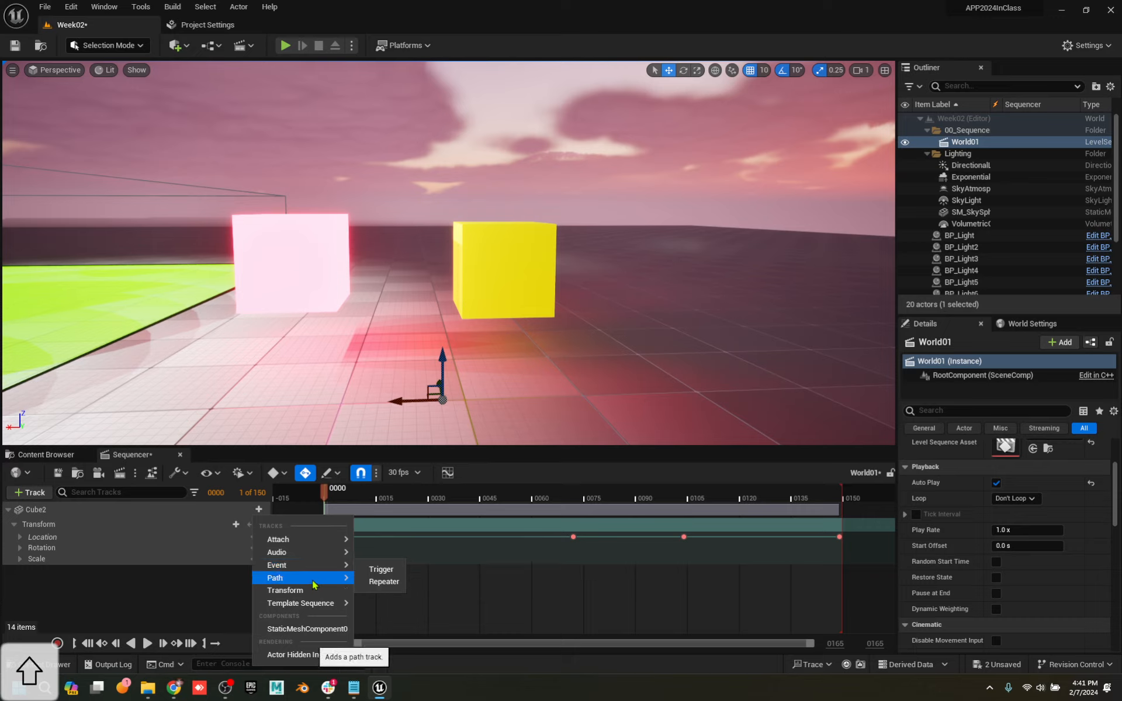
{"action": "mouse_move", "coordinate": [314, 607]}
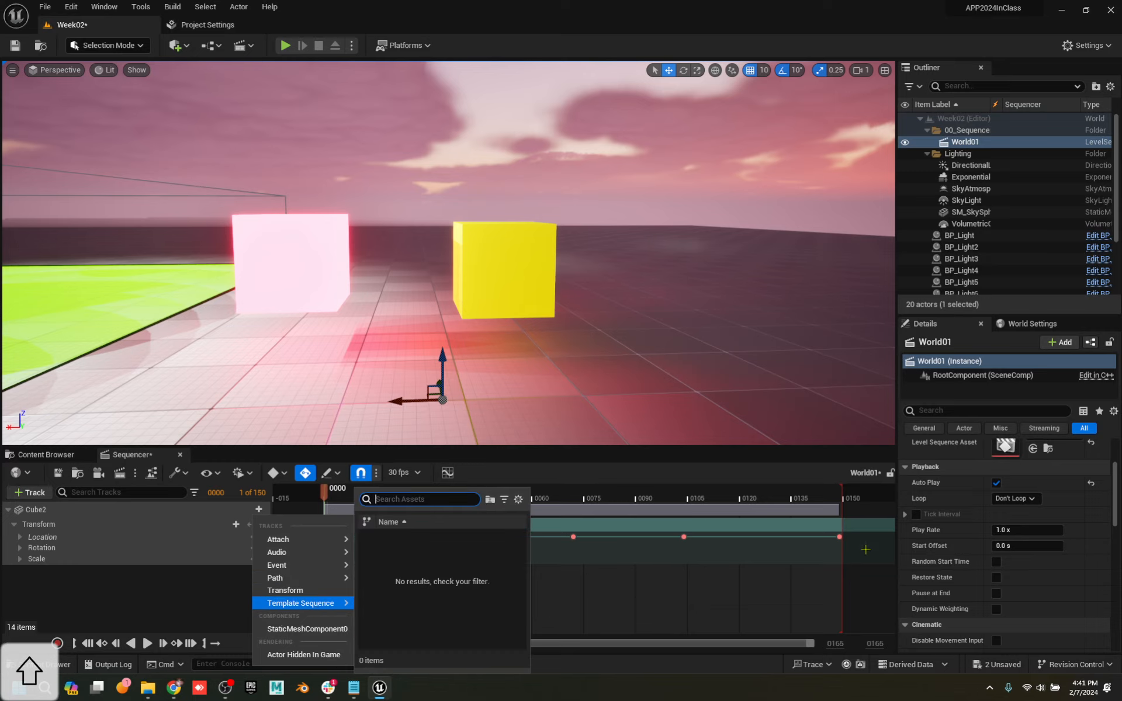
{"action": "left_click", "coordinate": [575, 456]}
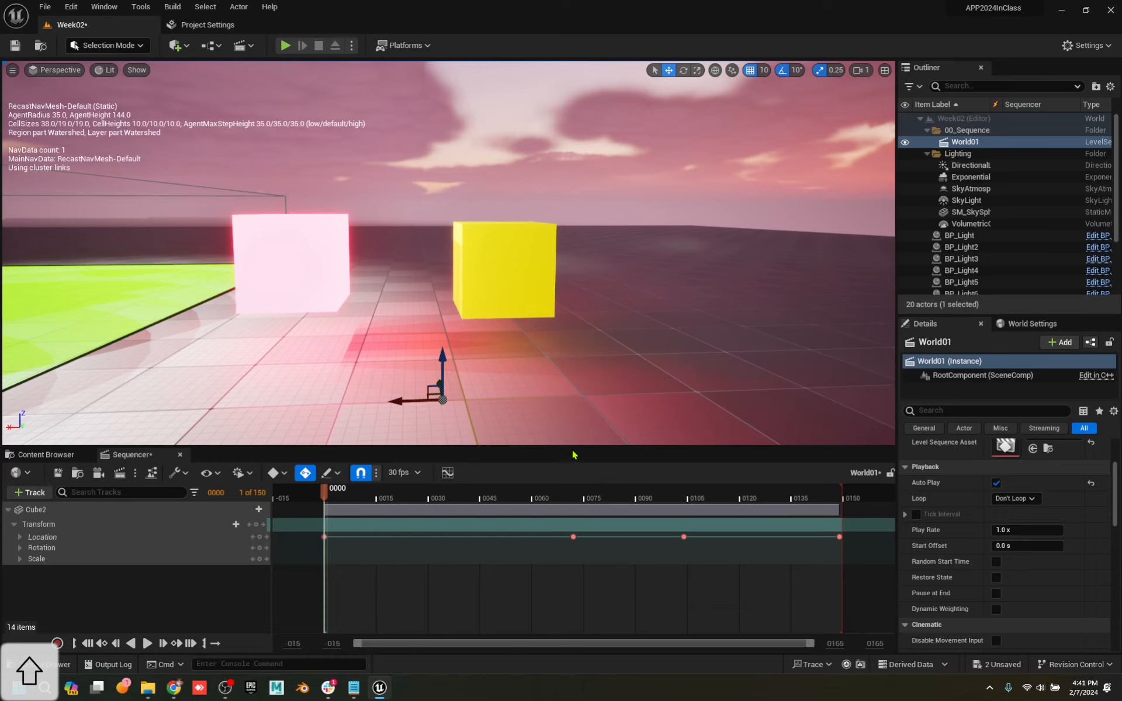
Enlarge the Sequencer area and add StaticMeshComponent0 to Cube2 with a material parameter track for Element 0
{"action": "left_click_drag", "start_coordinate": [573, 448], "coordinate": [610, 336]}
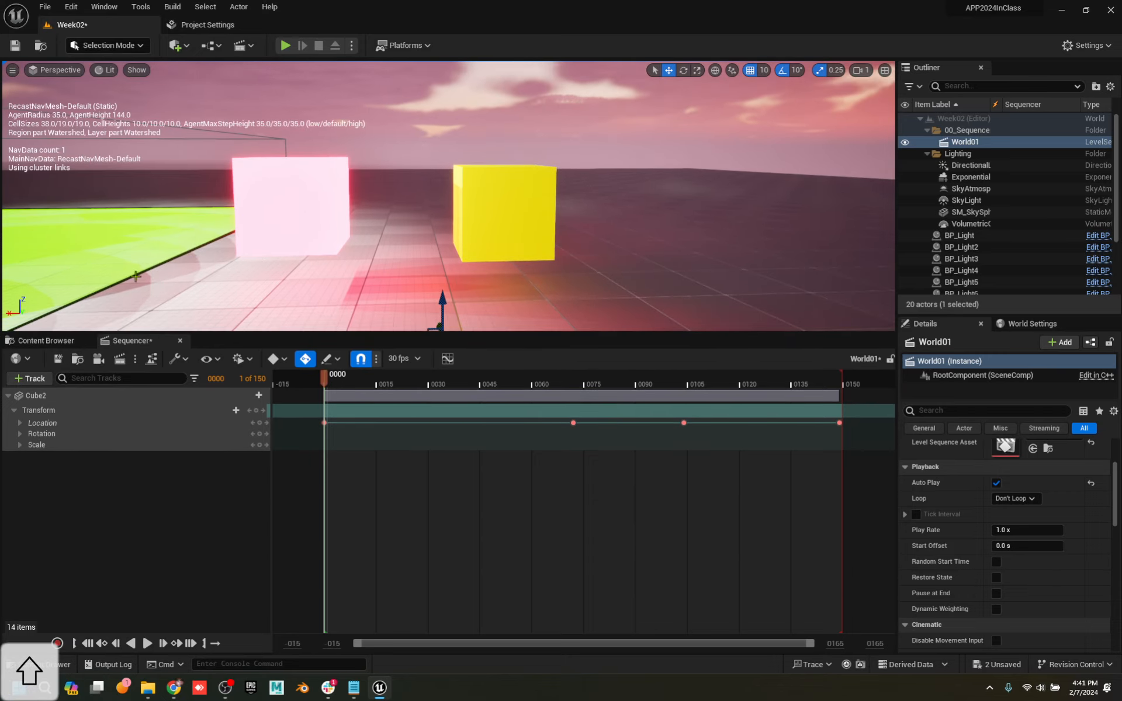
{"action": "left_click", "coordinate": [256, 395]}
{"action": "left_click", "coordinate": [259, 396]}
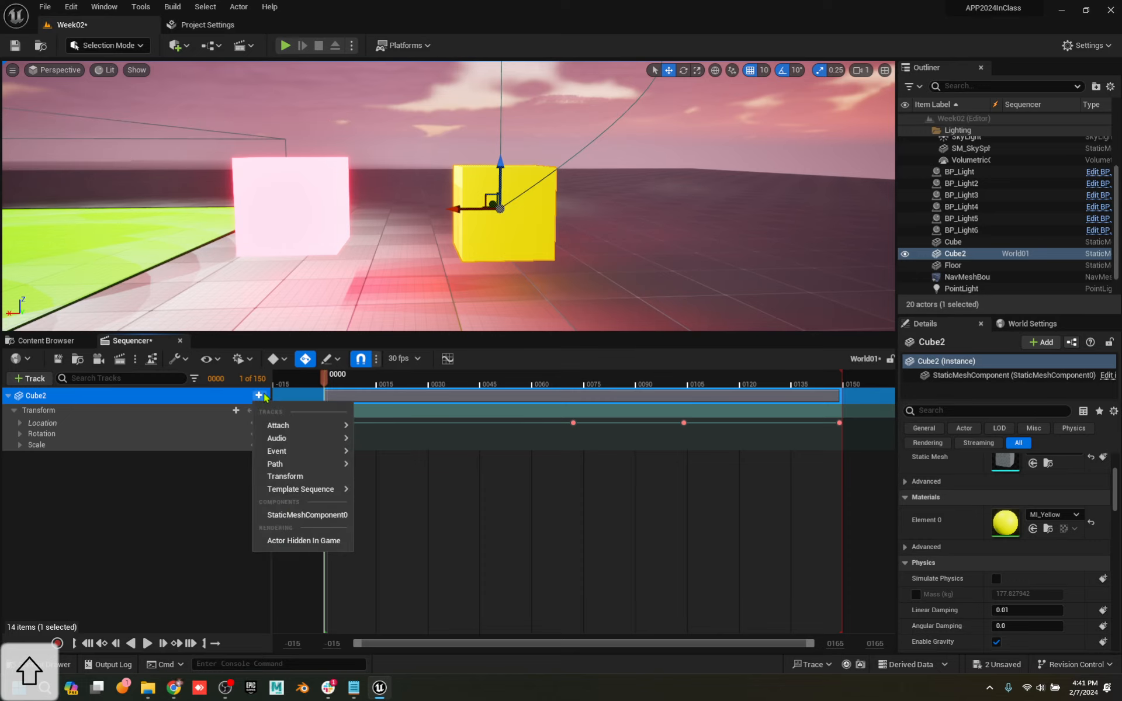
{"action": "left_click", "coordinate": [300, 514]}
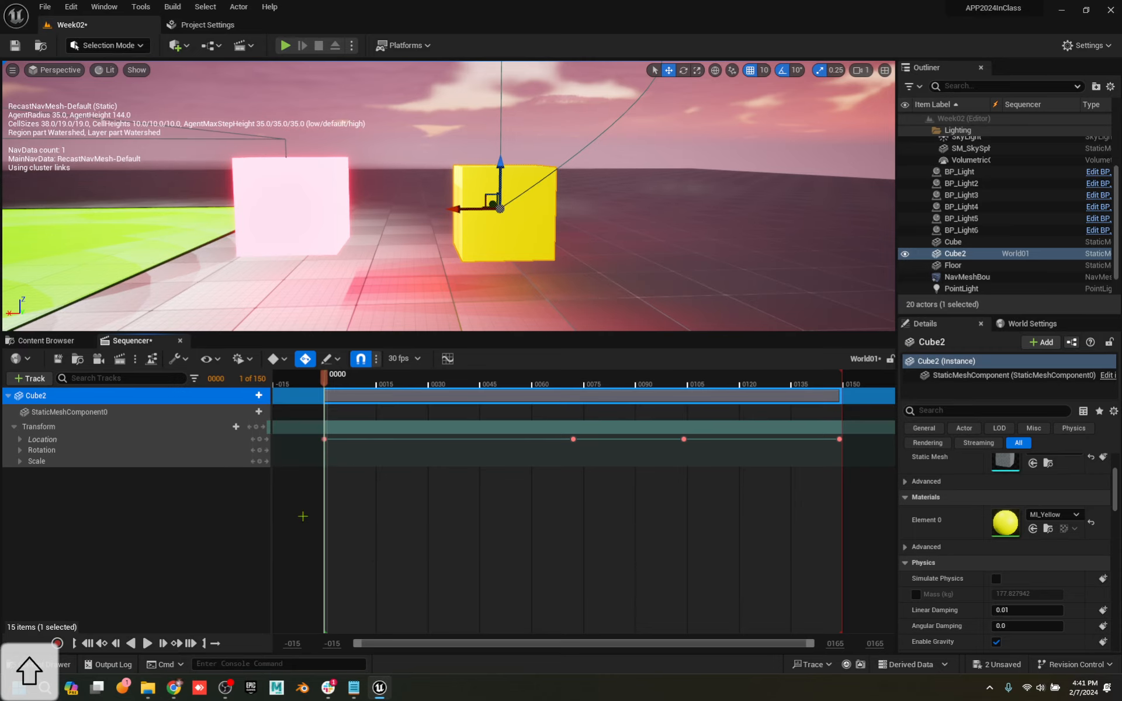
{"action": "left_click", "coordinate": [259, 412]}
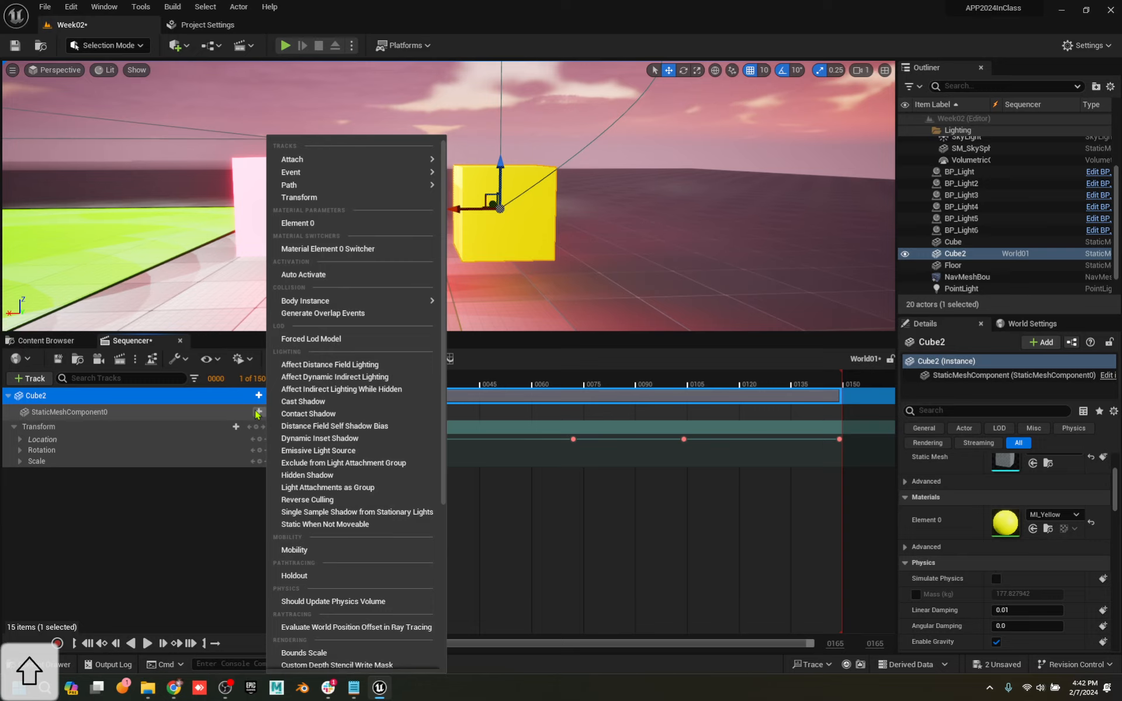
{"action": "left_click", "coordinate": [339, 224]}
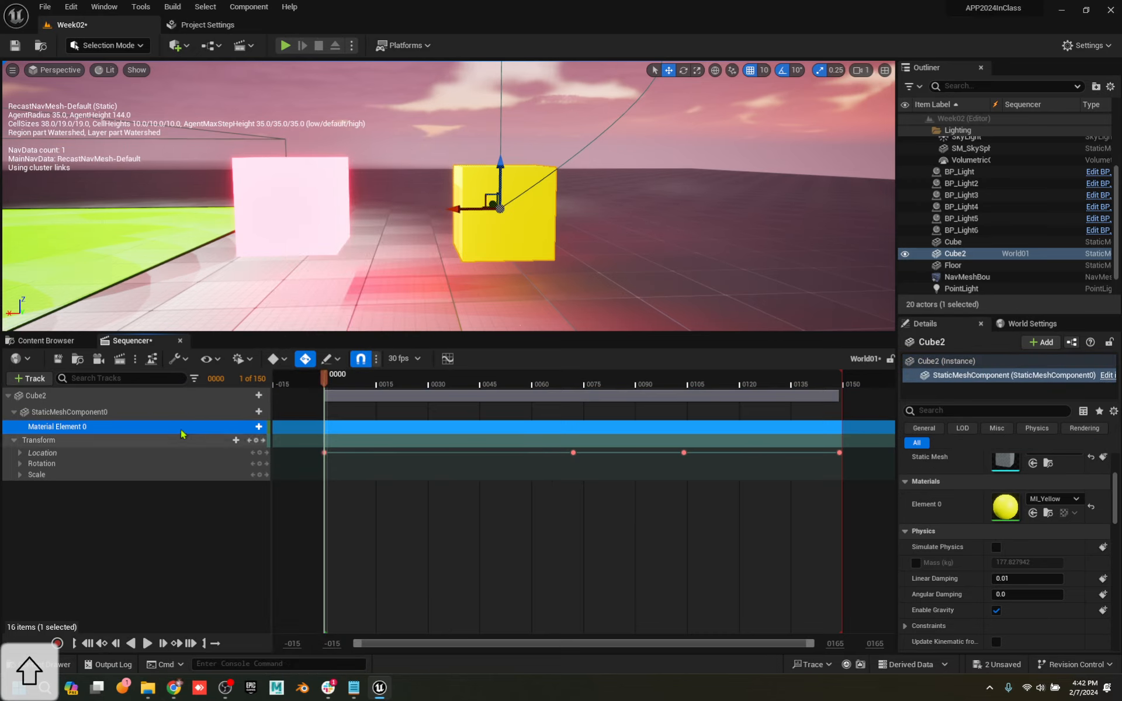
Add the color parameter to Cube2's Material Element 0 track and expand that track
{"action": "left_click", "coordinate": [255, 427]}
{"action": "left_click", "coordinate": [259, 427]}
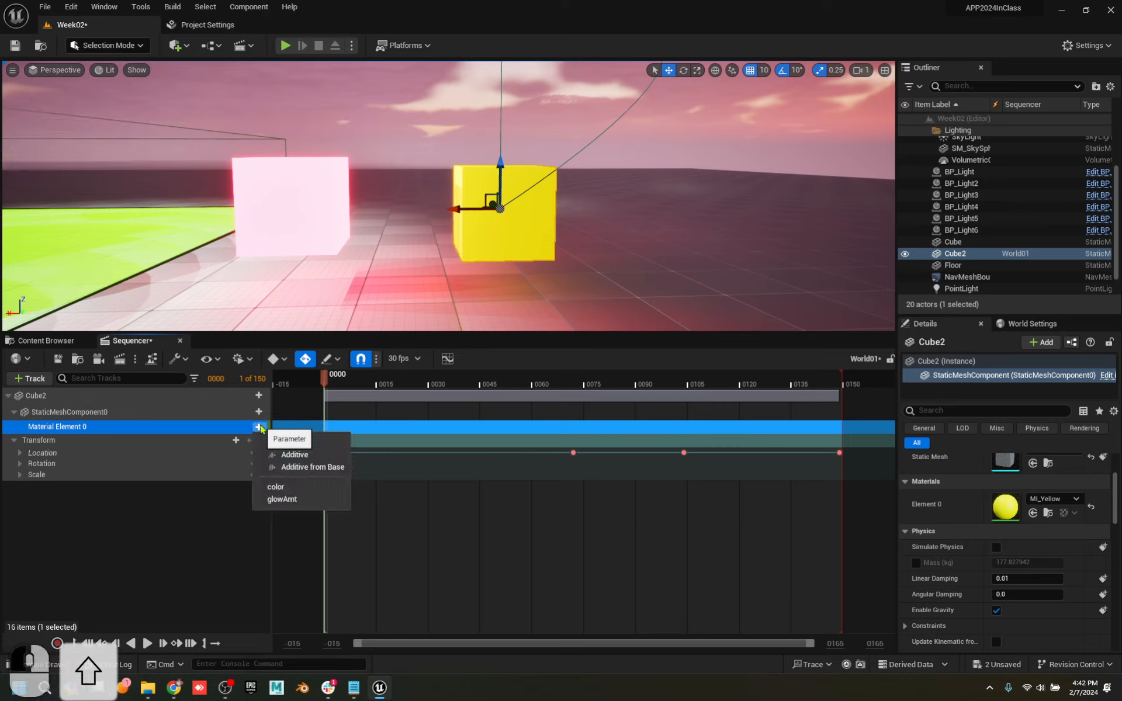
{"action": "left_click", "coordinate": [302, 487]}
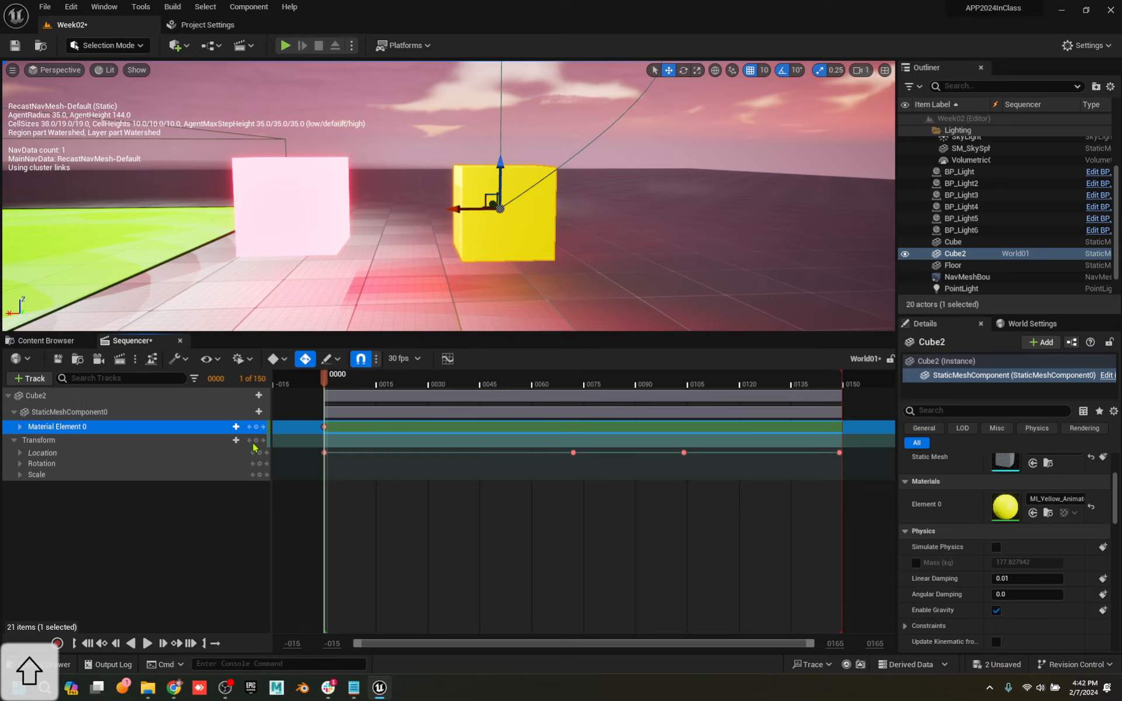
{"action": "left_click", "coordinate": [19, 428]}
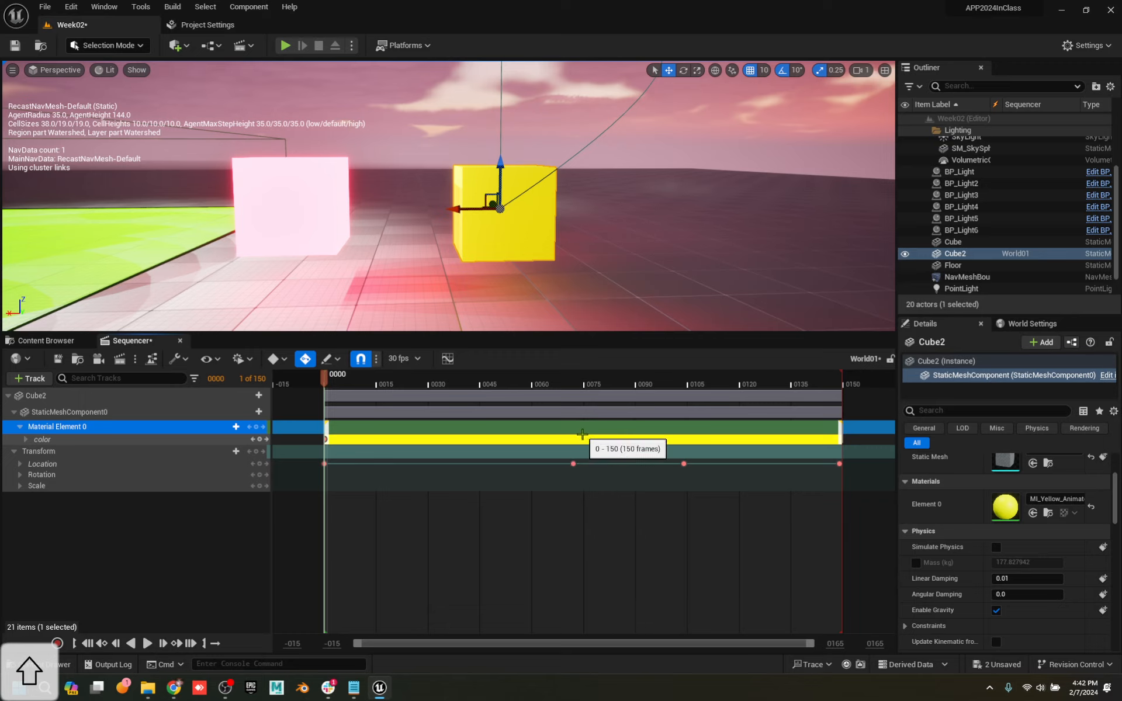
Key Cube2's yellow color at frame 149 and move the playhead to frame 66
{"action": "left_click_drag", "start_coordinate": [605, 386], "coordinate": [842, 389]}
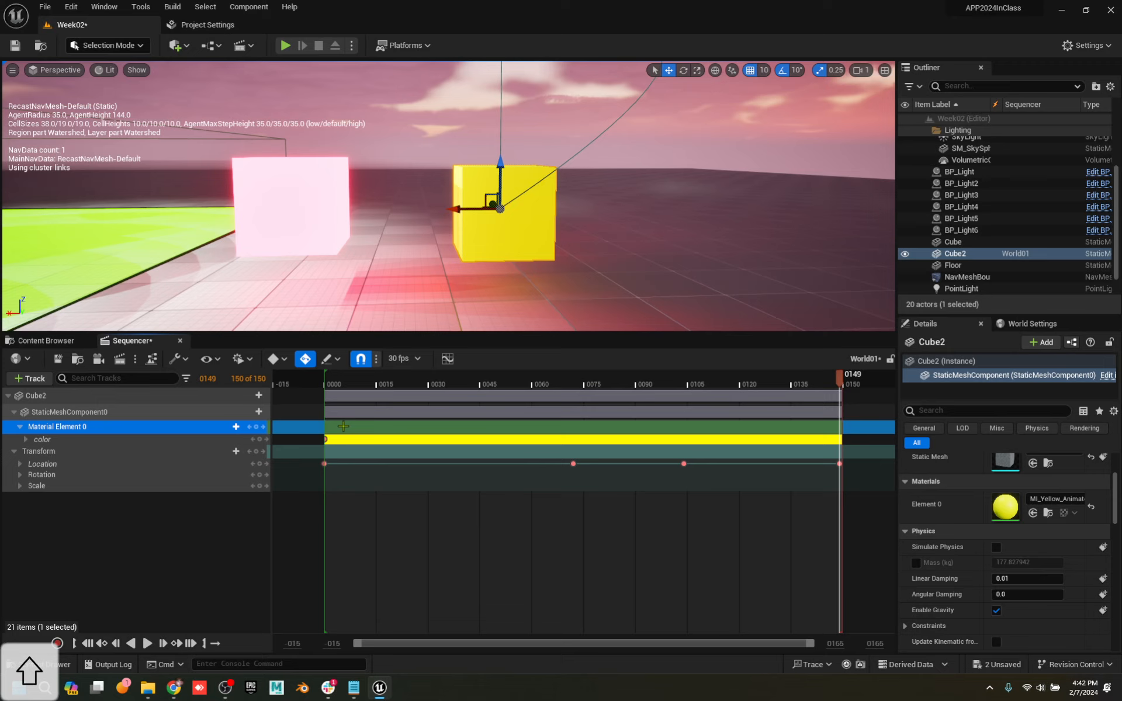
{"action": "left_click", "coordinate": [260, 440]}
{"action": "left_click_drag", "start_coordinate": [637, 387], "coordinate": [556, 387]}
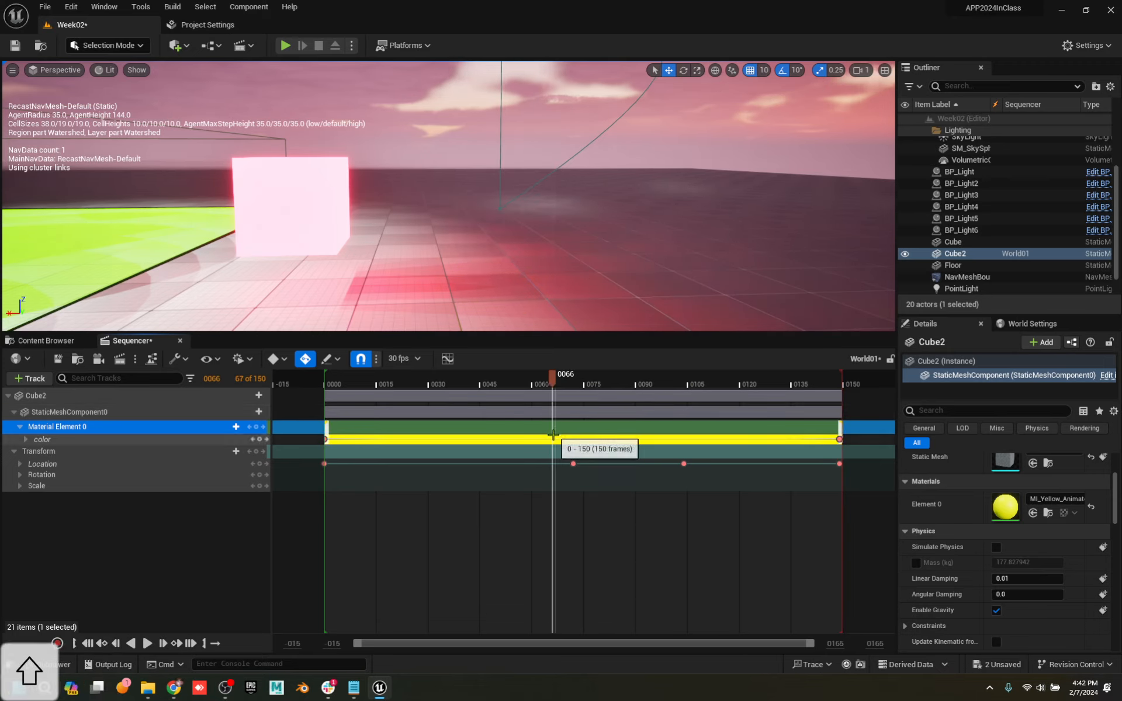
{"action": "right_click", "coordinate": [553, 435]}
{"action": "mouse_move", "coordinate": [621, 189]}
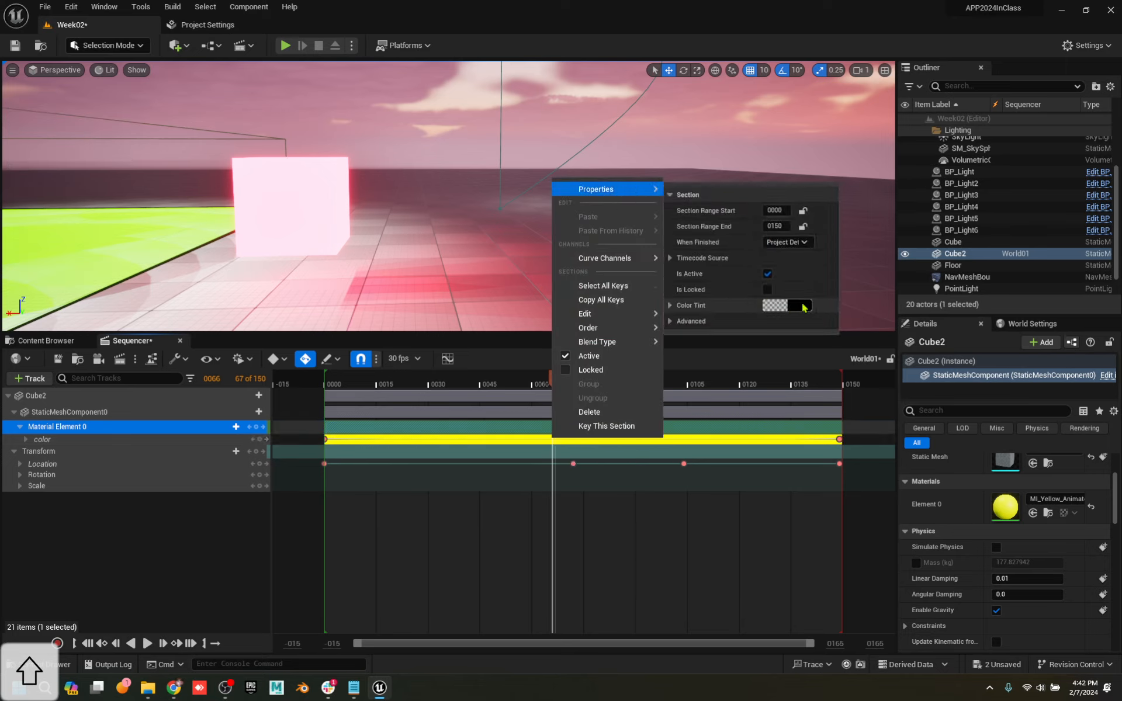
{"action": "left_click", "coordinate": [804, 307]}
{"action": "mouse_move", "coordinate": [866, 370]}
{"action": "left_mouse_down"}
{"action": "mouse_move", "coordinate": [853, 333]}
{"action": "mouse_move", "coordinate": [864, 374]}
{"action": "left_mouse_up"}
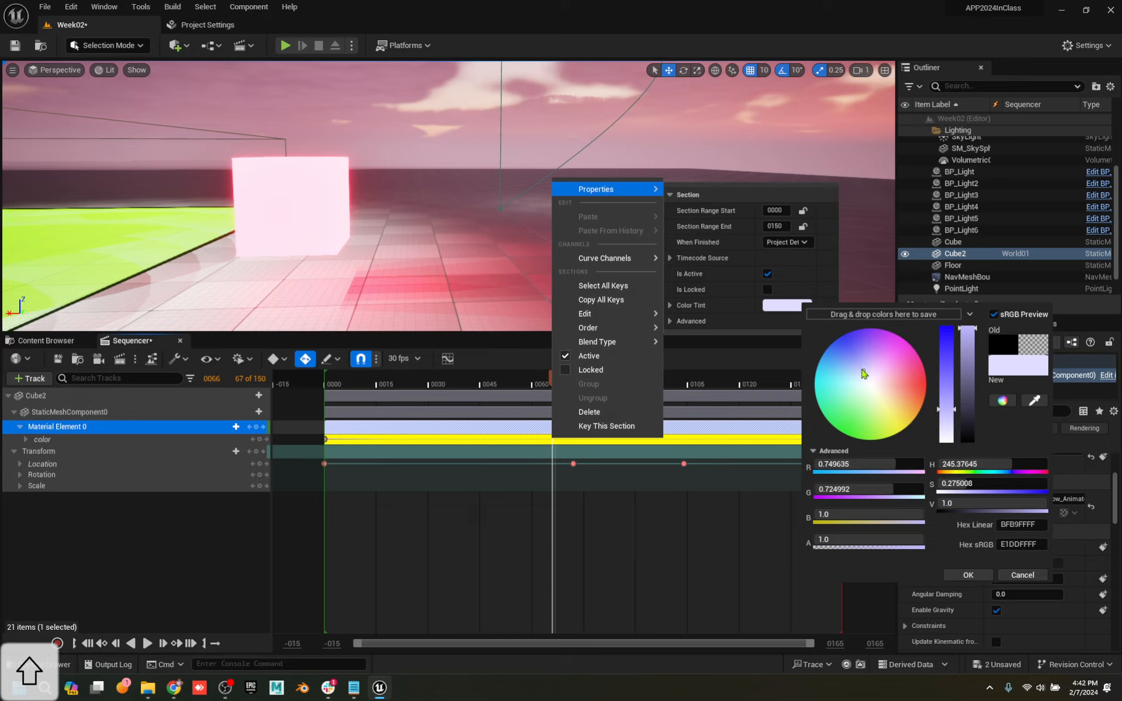
{"action": "left_click", "coordinate": [1023, 576]}
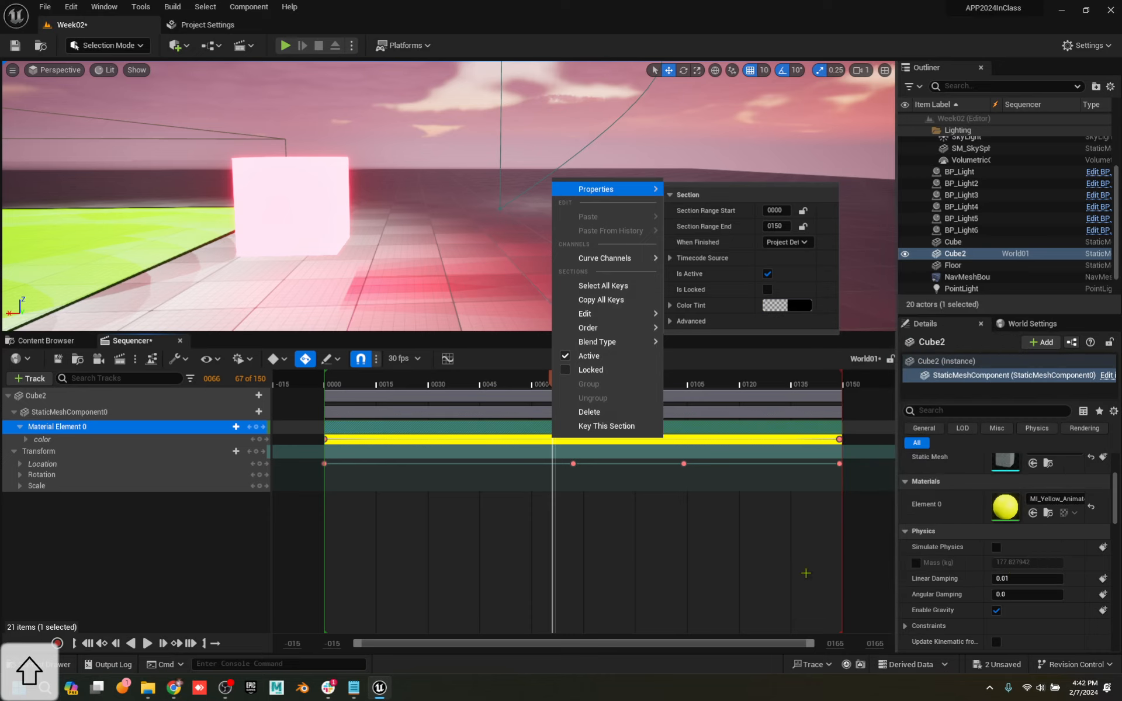
{"action": "left_click", "coordinate": [454, 558]}
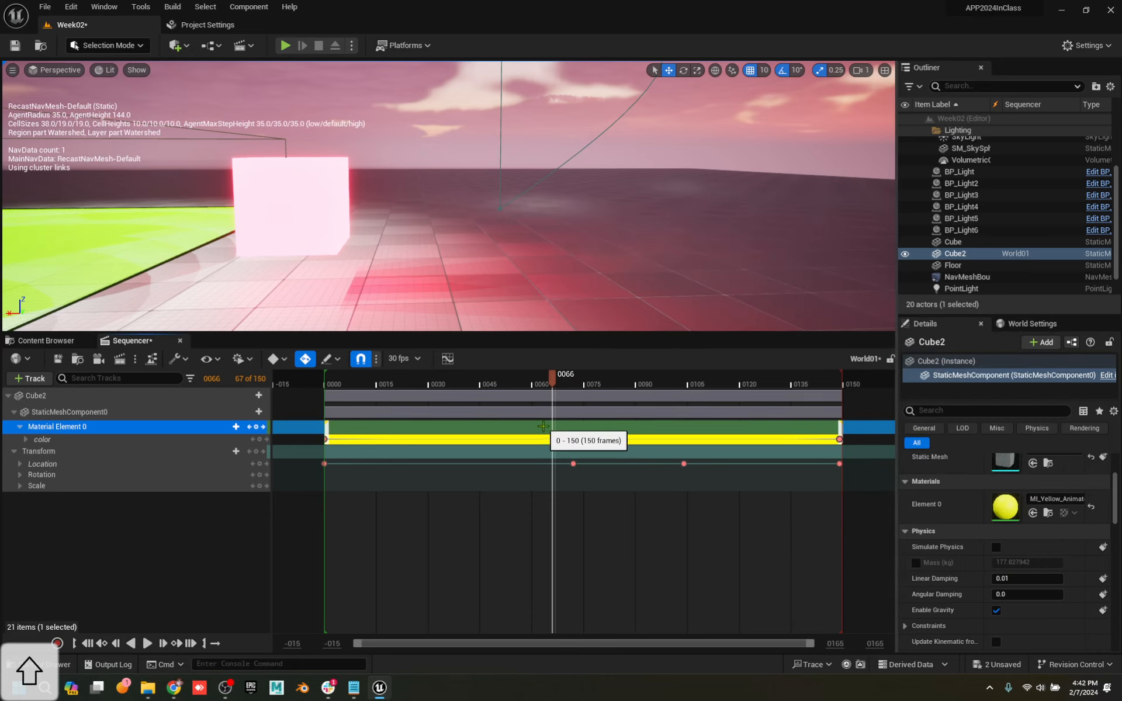
Key Cube2's color as light blue at frame 66 with R -0.05, B 18.637917 and A 1.485807, and scrub back to frame 61
{"action": "left_click", "coordinate": [26, 439]}
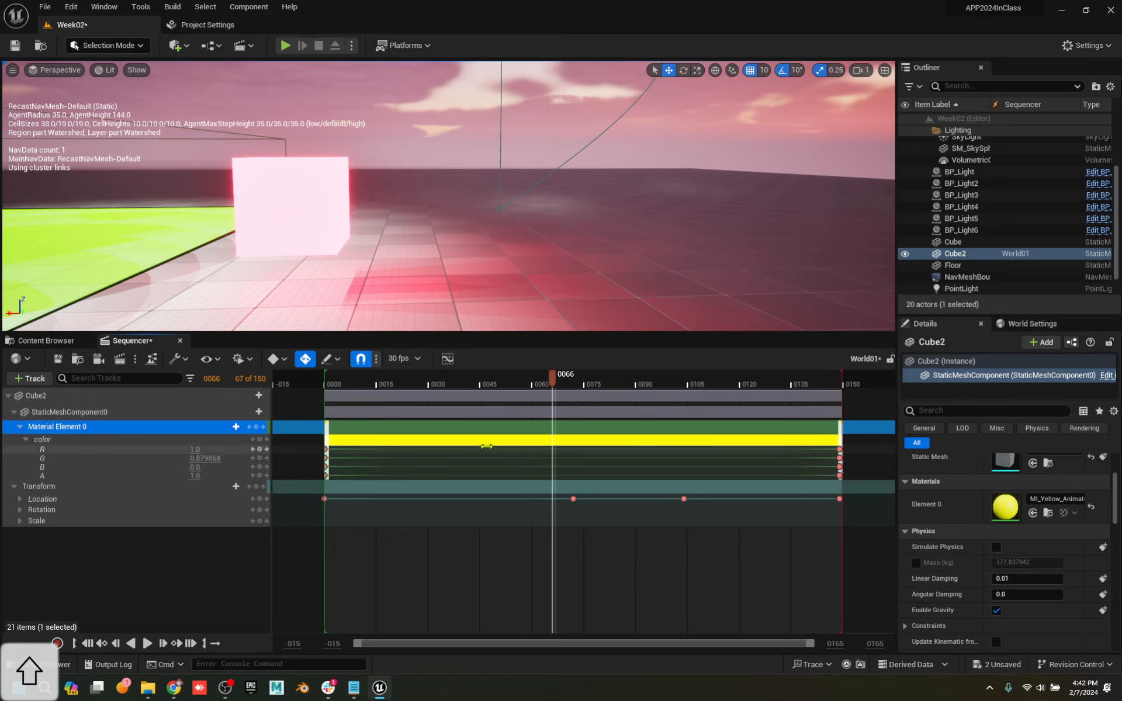
{"action": "right_click_drag", "start_coordinate": [517, 249], "coordinate": [530, 187]}
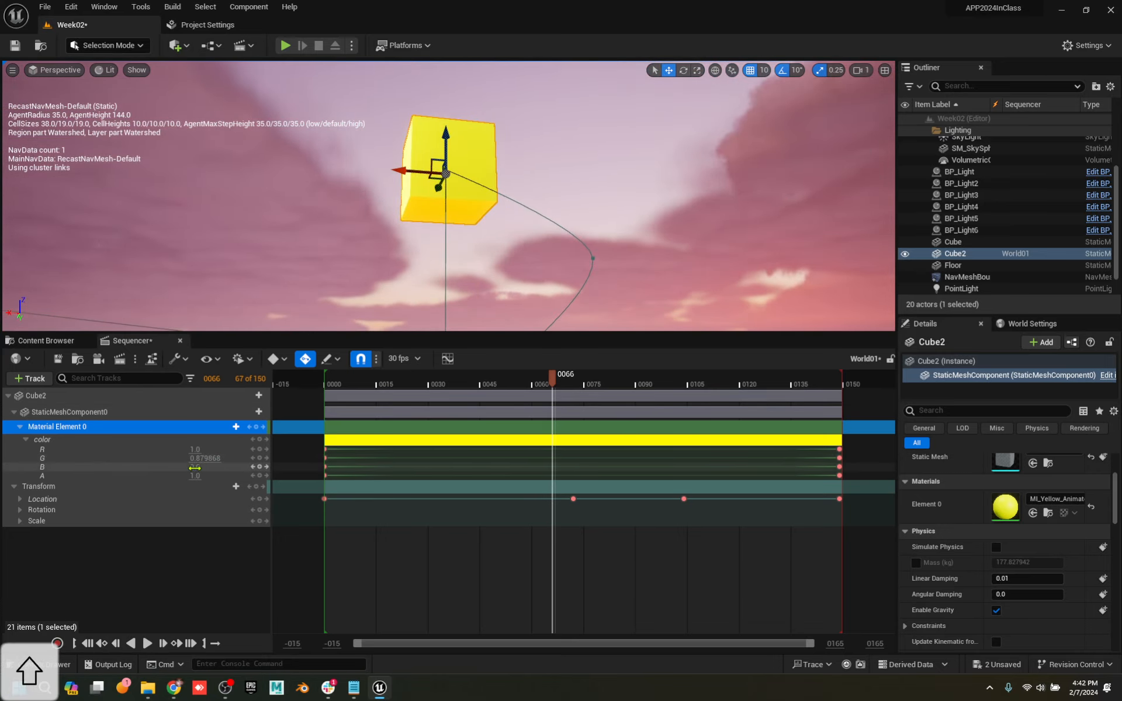
{"action": "left_click_drag", "start_coordinate": [197, 467], "coordinate": [202, 467], "text": "shift"}
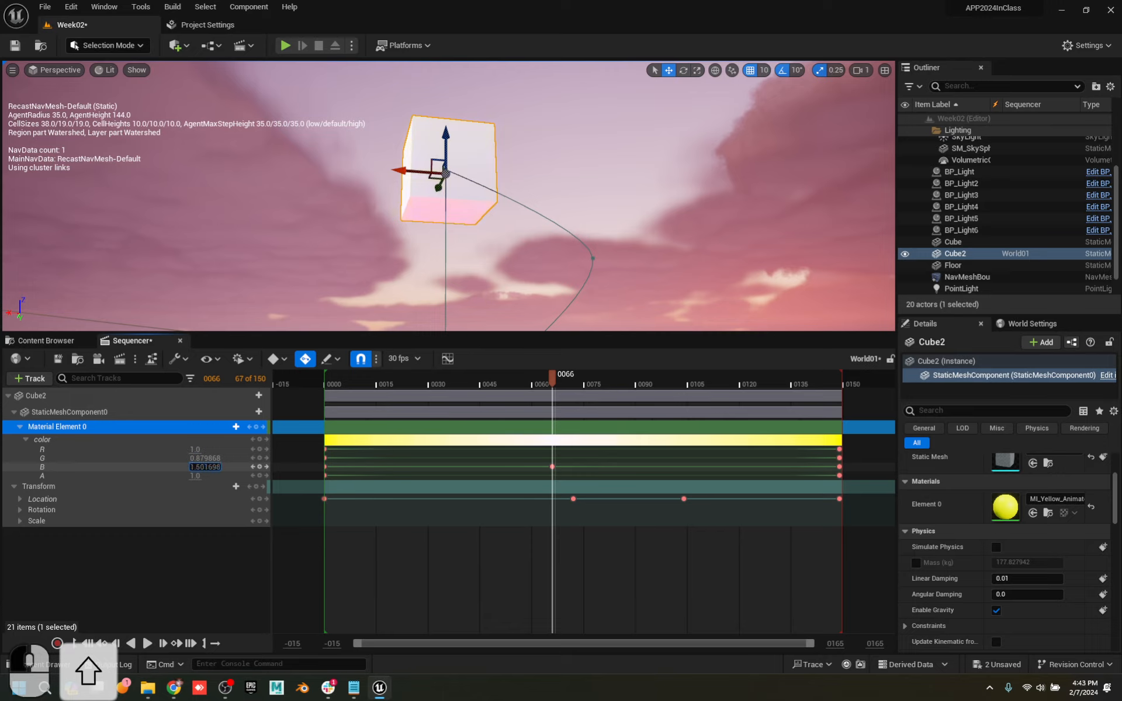
{"action": "left_click_drag", "start_coordinate": [202, 467], "coordinate": [167, 449], "text": "shift"}
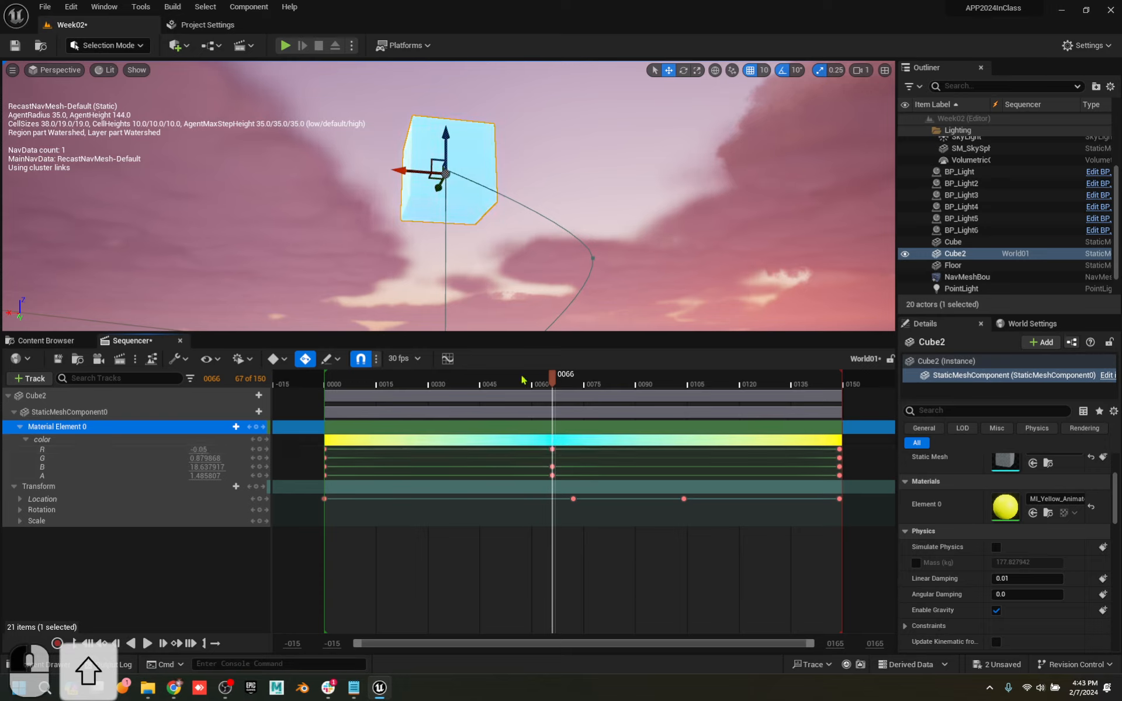
{"action": "mouse_move", "coordinate": [552, 377]}
{"action": "left_mouse_down"}
{"action": "mouse_move", "coordinate": [400, 383]}
{"action": "mouse_move", "coordinate": [536, 382]}
{"action": "left_mouse_up"}
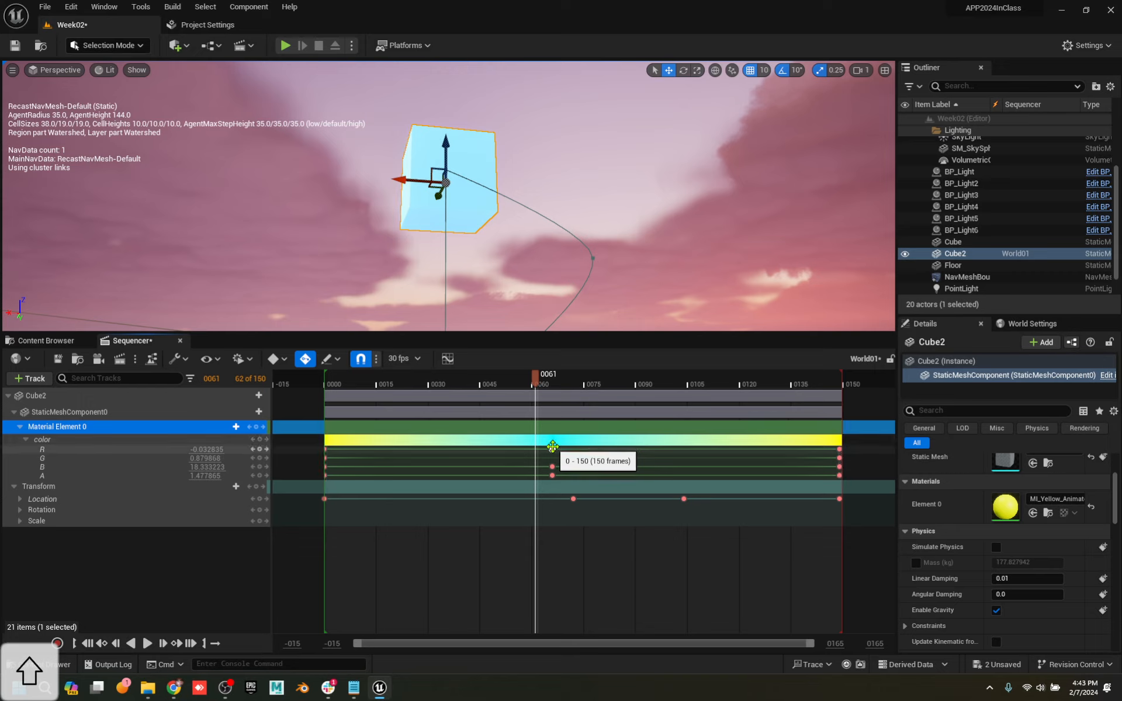
Examine the interpolation options of the color R key at frame 66 and scrub to frame 101 to preview Cube2's color
{"action": "left_click", "coordinate": [553, 450]}
{"action": "right_click", "coordinate": [552, 450]}
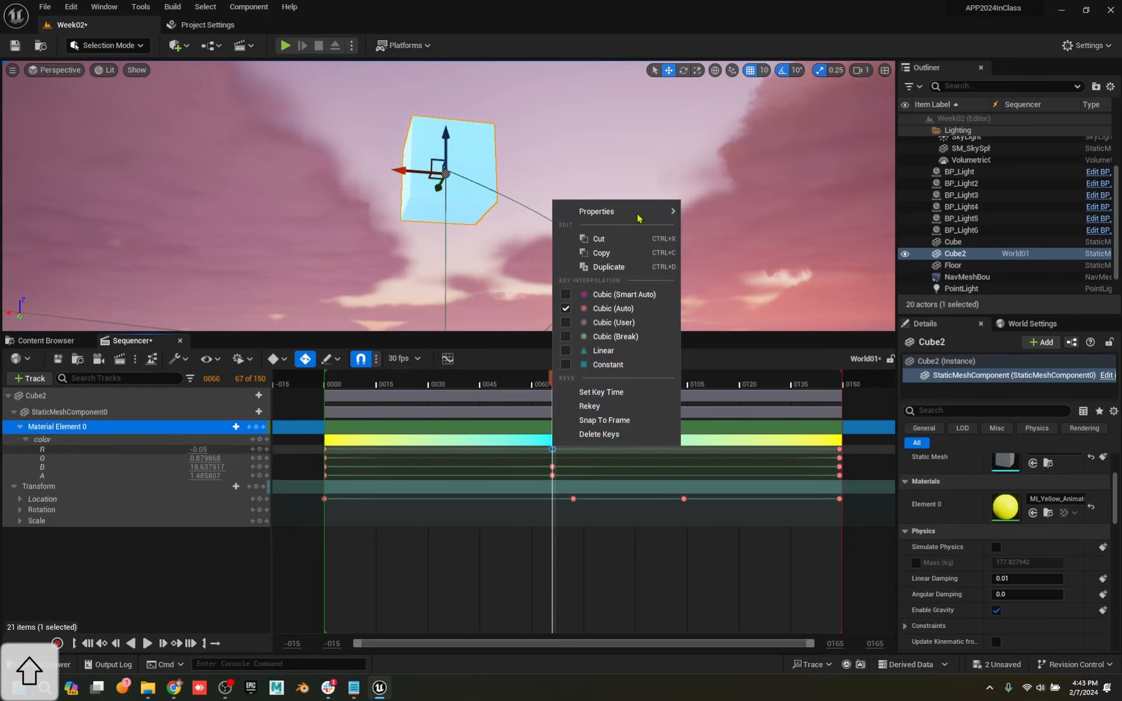
{"action": "mouse_move", "coordinate": [639, 215]}
{"action": "left_click_drag", "start_coordinate": [480, 384], "coordinate": [675, 391]}
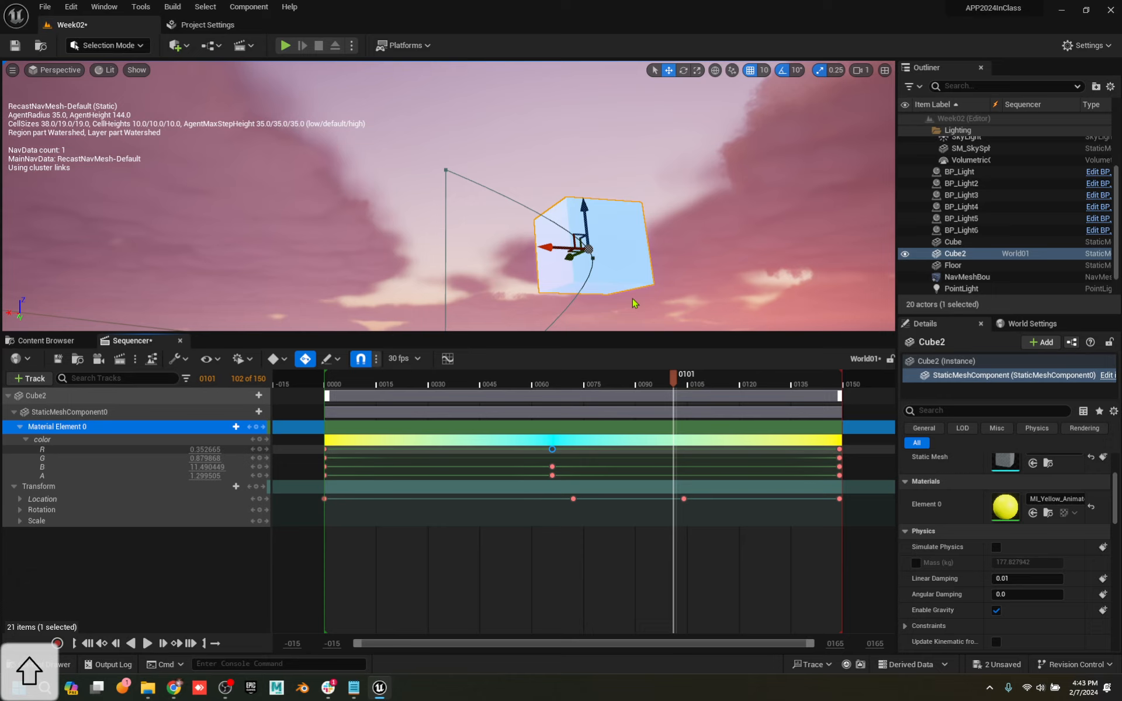
{"action": "right_click_drag", "start_coordinate": [671, 263], "coordinate": [664, 310]}
{"action": "scroll", "coordinate": [625, 259], "scroll_direction": "down", "scroll_amount": 5}
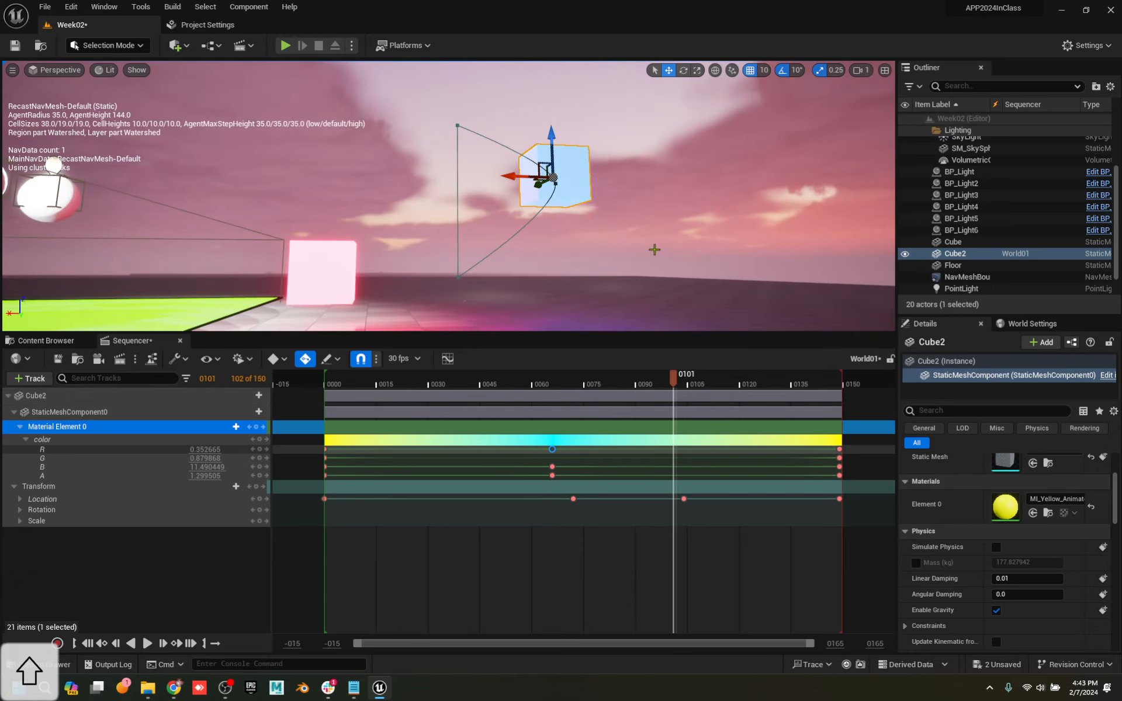
{"action": "right_click_drag", "start_coordinate": [678, 252], "coordinate": [650, 262]}
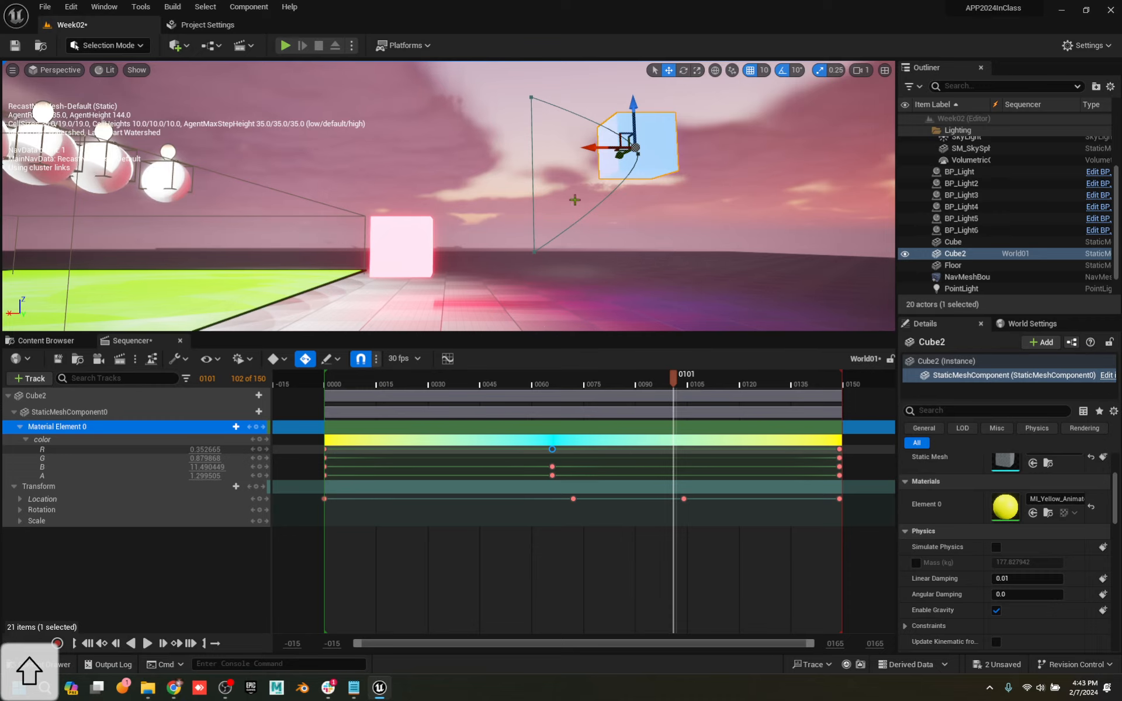
Open the curve editor for Cube2's Material Element 0 color and dock it beside the Sequencer
{"action": "left_click", "coordinate": [447, 359]}
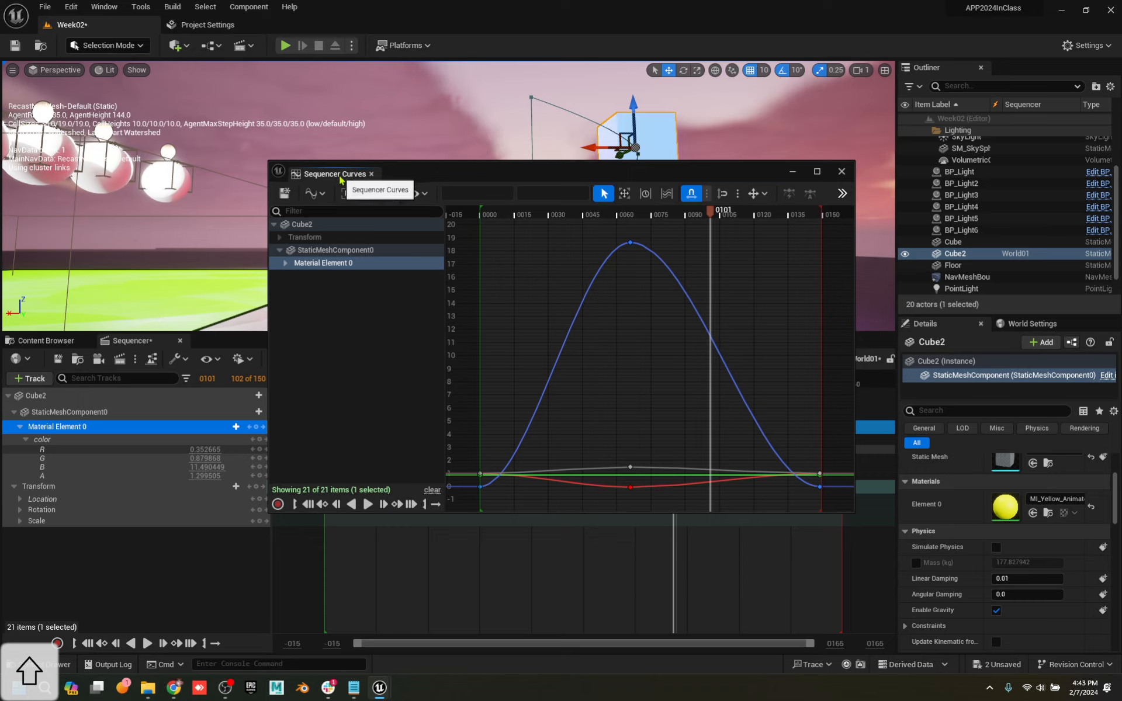
{"action": "left_click_drag", "start_coordinate": [478, 175], "coordinate": [608, 175]}
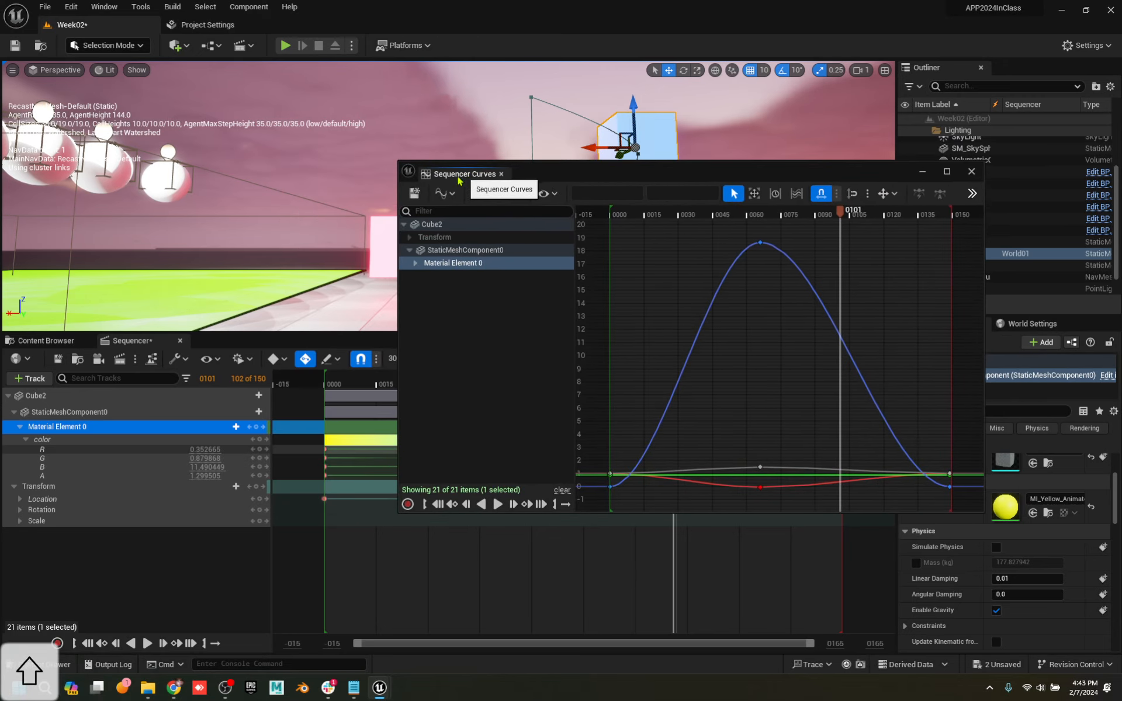
{"action": "left_click_drag", "start_coordinate": [469, 178], "coordinate": [390, 342]}
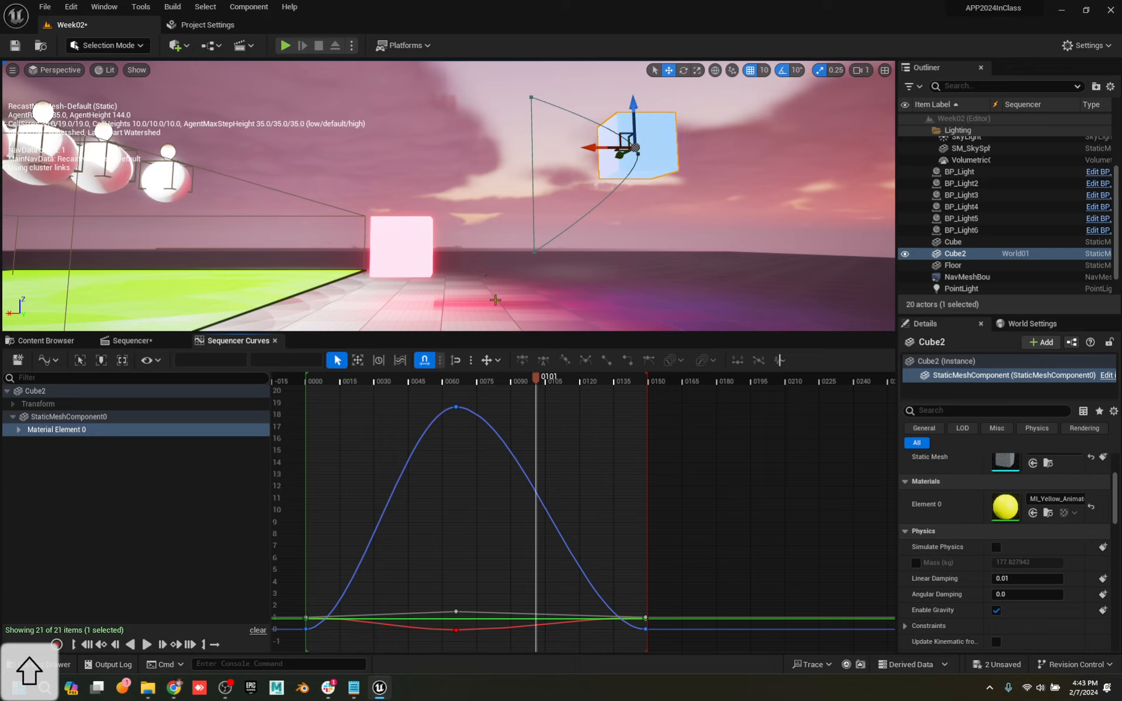
Set the blue color curve's key at frame 66 to linear interpolation, scrub back to frame 55 and close the curve editor
{"action": "left_click_drag", "start_coordinate": [424, 401], "coordinate": [515, 426]}
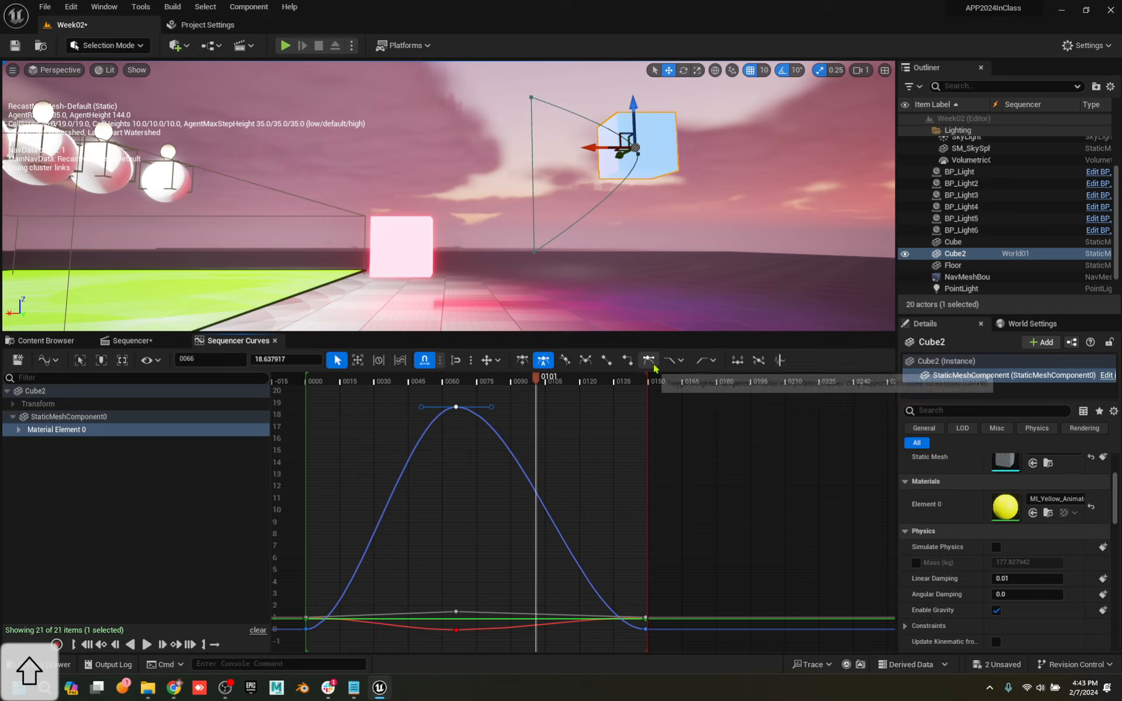
{"action": "left_click", "coordinate": [607, 361]}
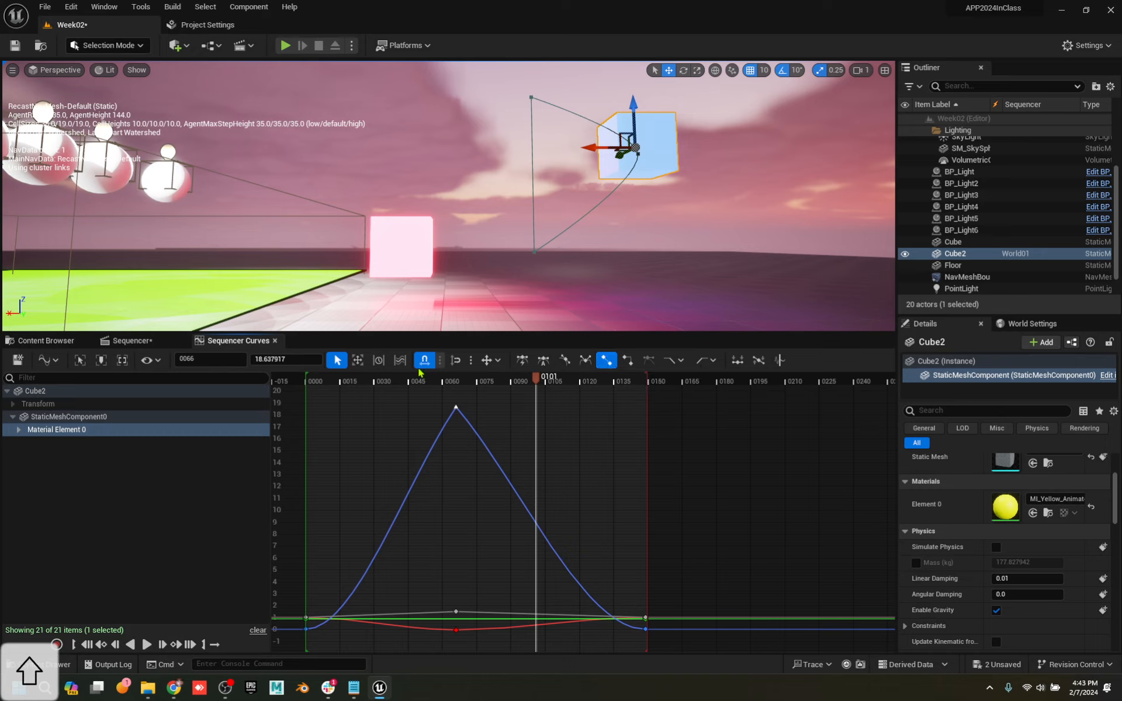
{"action": "left_click_drag", "start_coordinate": [439, 380], "coordinate": [438, 431]}
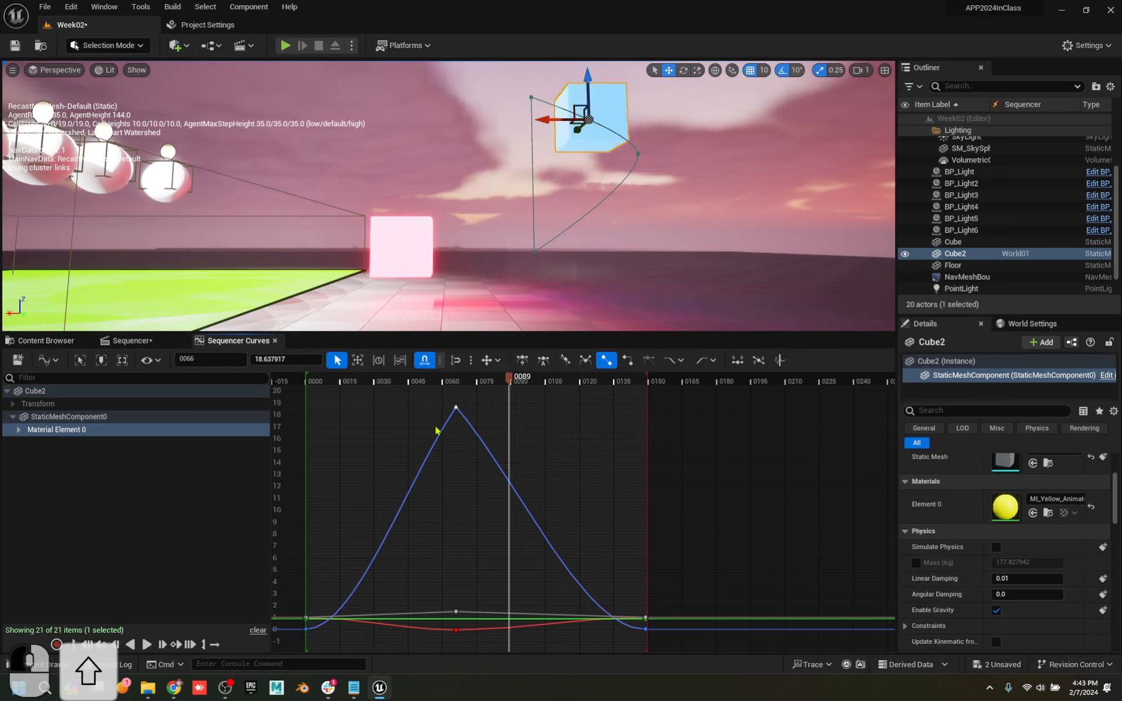
{"action": "left_click", "coordinate": [275, 341]}
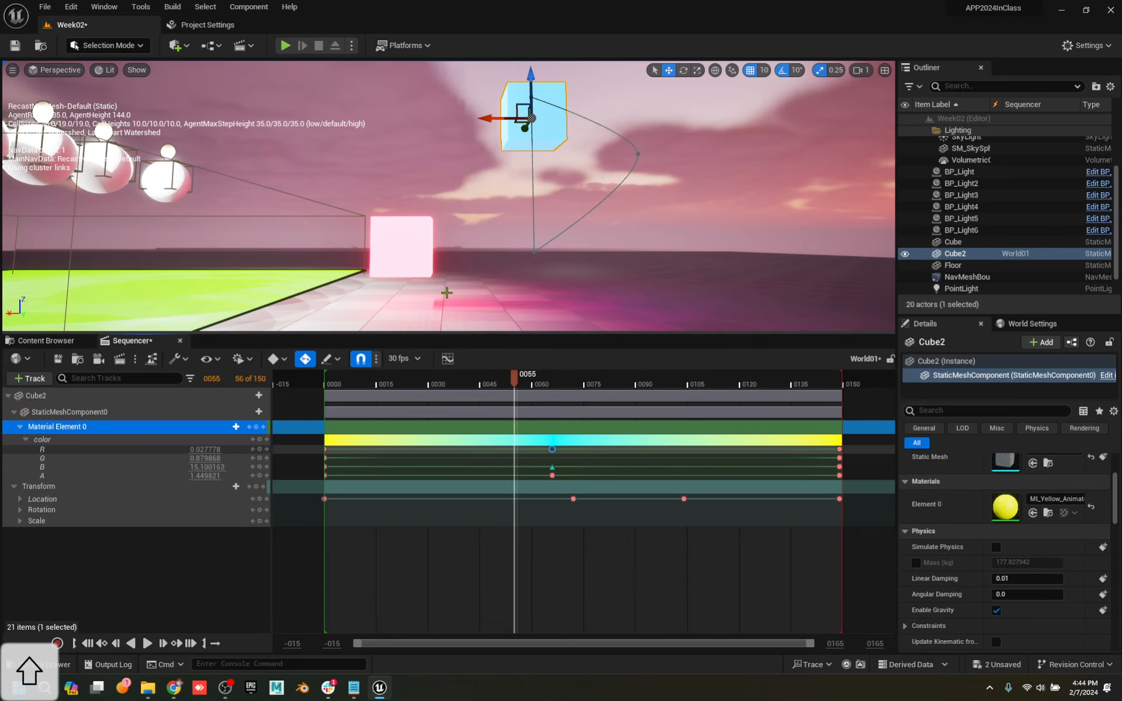
Select the World01 level sequence actor in the 00_Sequence folder and disable its Auto Play
{"action": "scroll", "coordinate": [1072, 547], "scroll_direction": "up", "scroll_amount": 2}
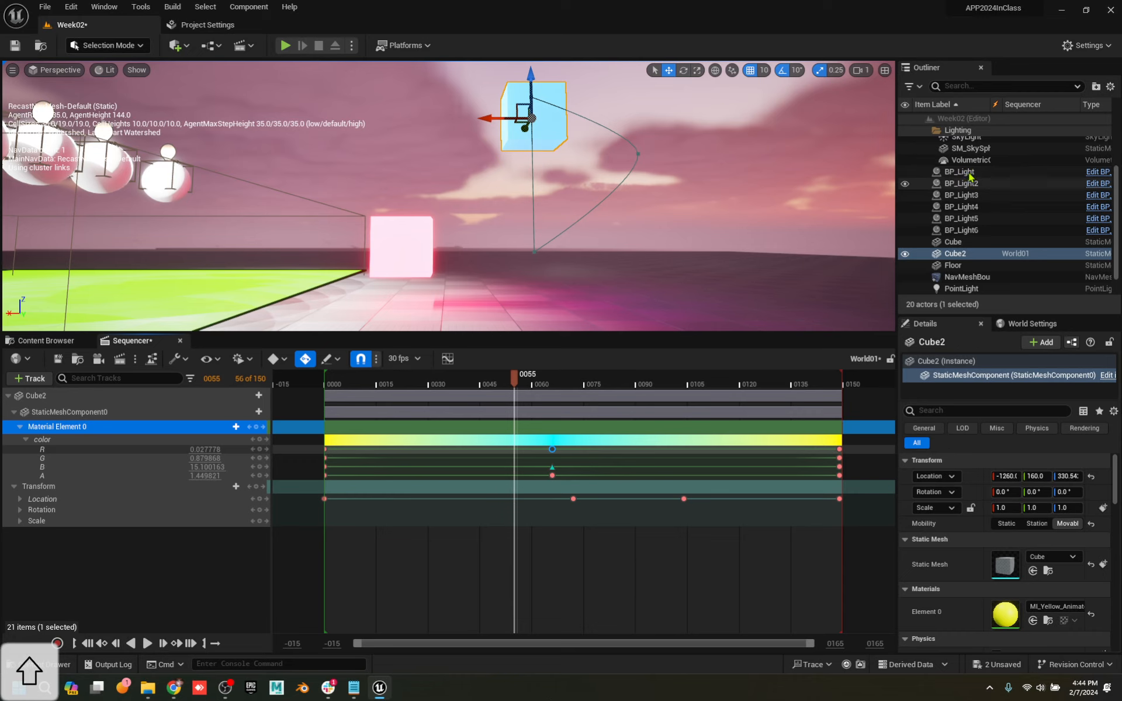
{"action": "scroll", "coordinate": [975, 147], "scroll_direction": "up", "scroll_amount": 3}
{"action": "left_click", "coordinate": [964, 142]}
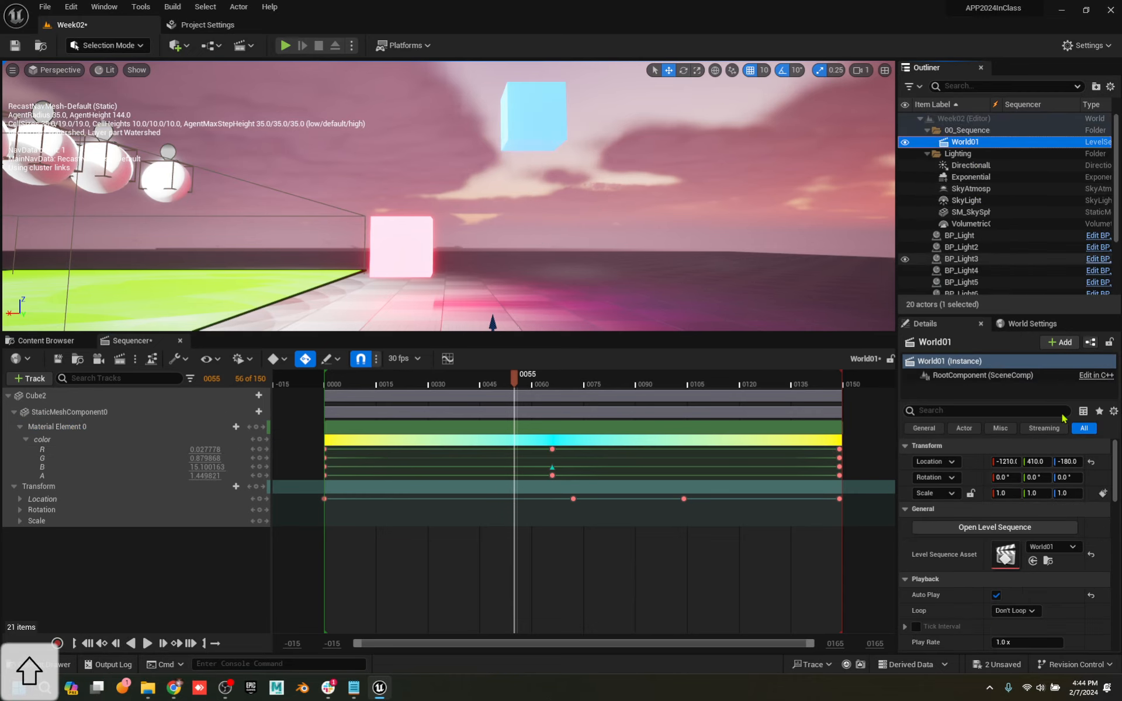
{"action": "left_click", "coordinate": [997, 595]}
{"action": "left_click", "coordinate": [996, 595]}
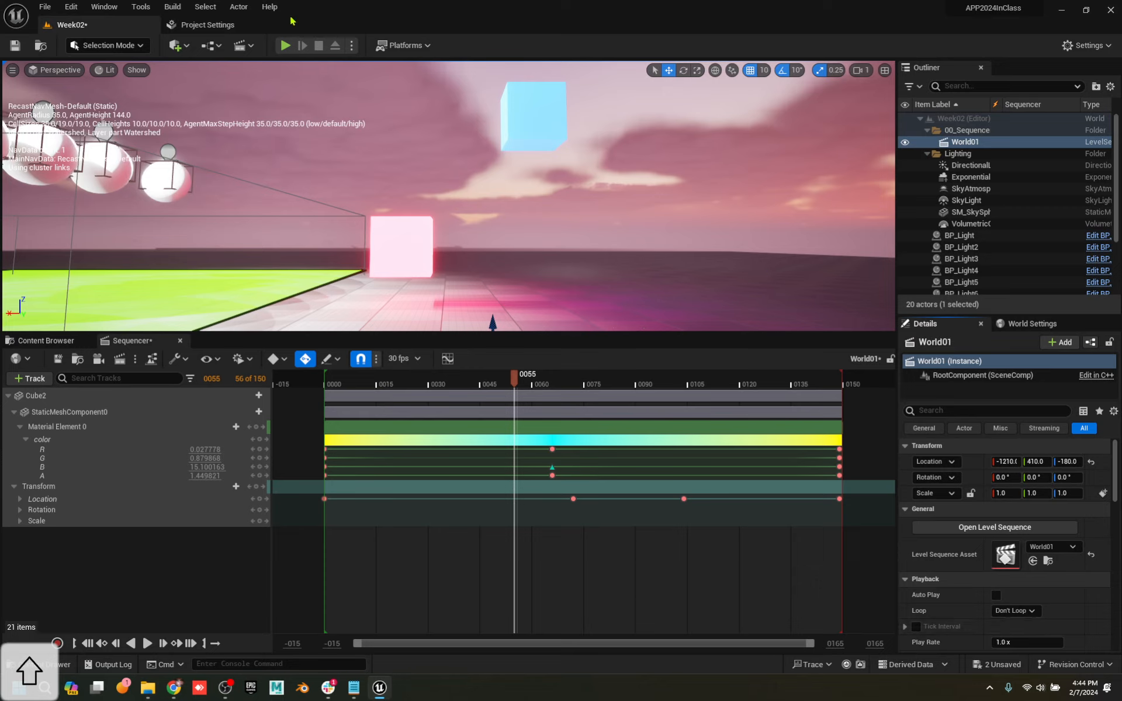
Open Week02's Level Blueprint and find empty graph space above the Event BeginPlay node
{"action": "left_click", "coordinate": [239, 46]}
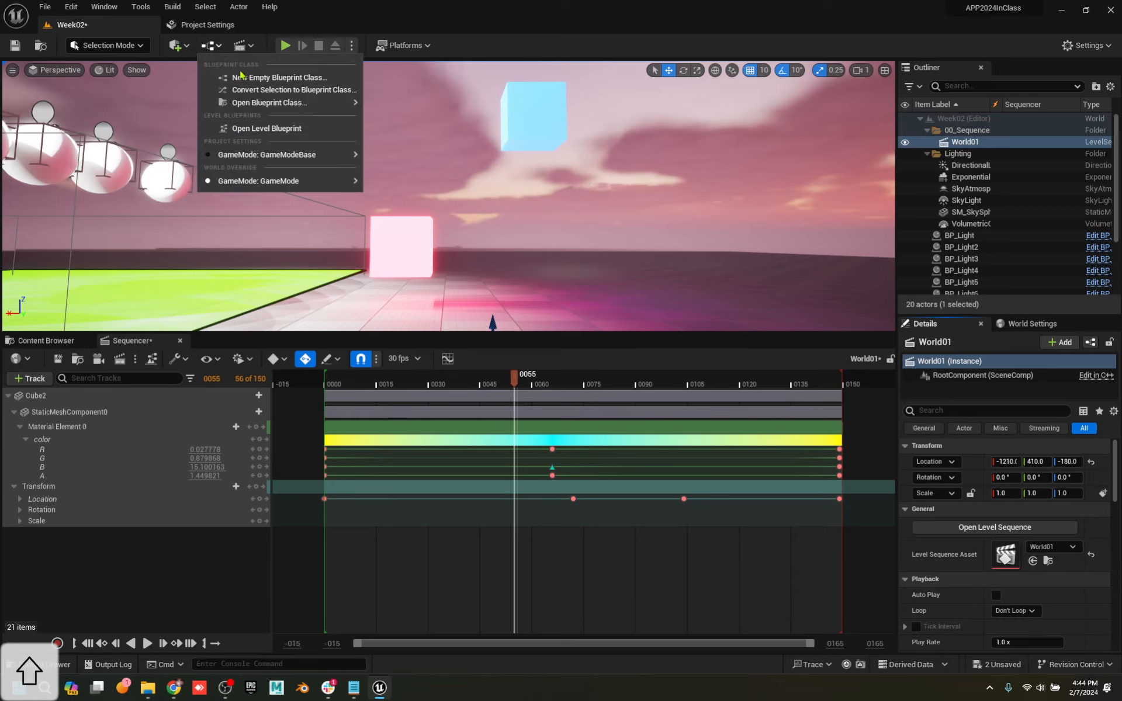
{"action": "left_click", "coordinate": [264, 128]}
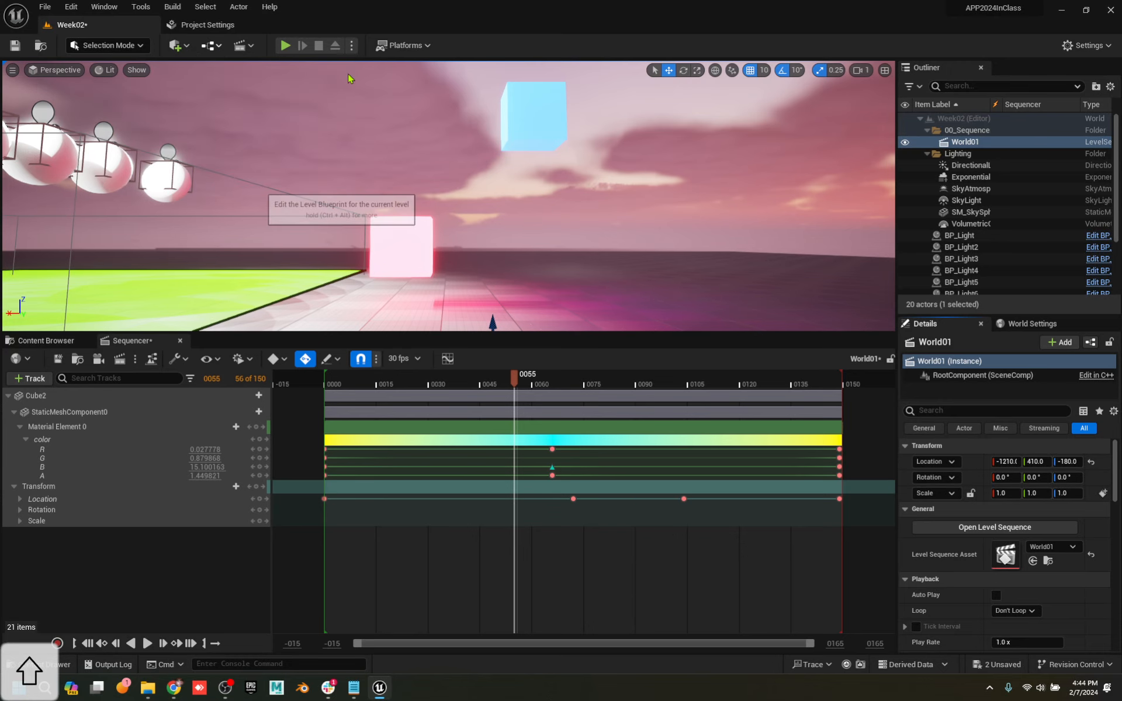
{"action": "right_click_drag", "start_coordinate": [615, 144], "coordinate": [531, 286]}
{"action": "scroll", "coordinate": [499, 235], "scroll_direction": "down", "scroll_amount": 5}
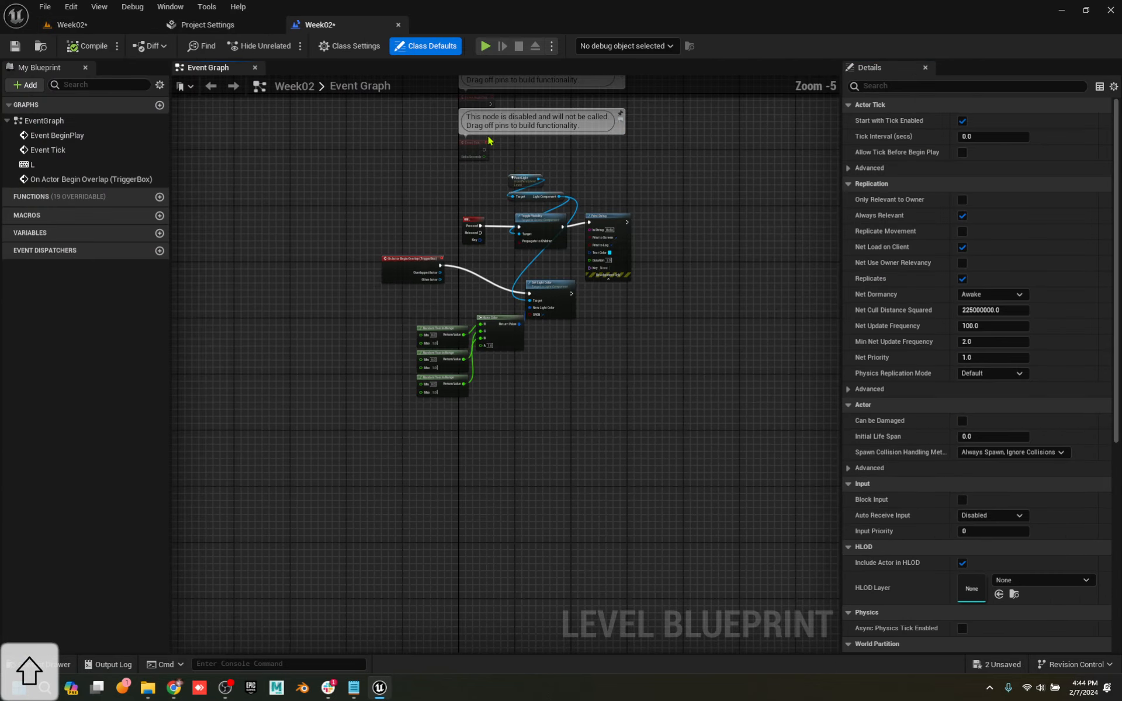
{"action": "right_click_drag", "start_coordinate": [737, 139], "coordinate": [681, 343]}
{"action": "scroll", "coordinate": [506, 165], "scroll_direction": "up", "scroll_amount": 5}
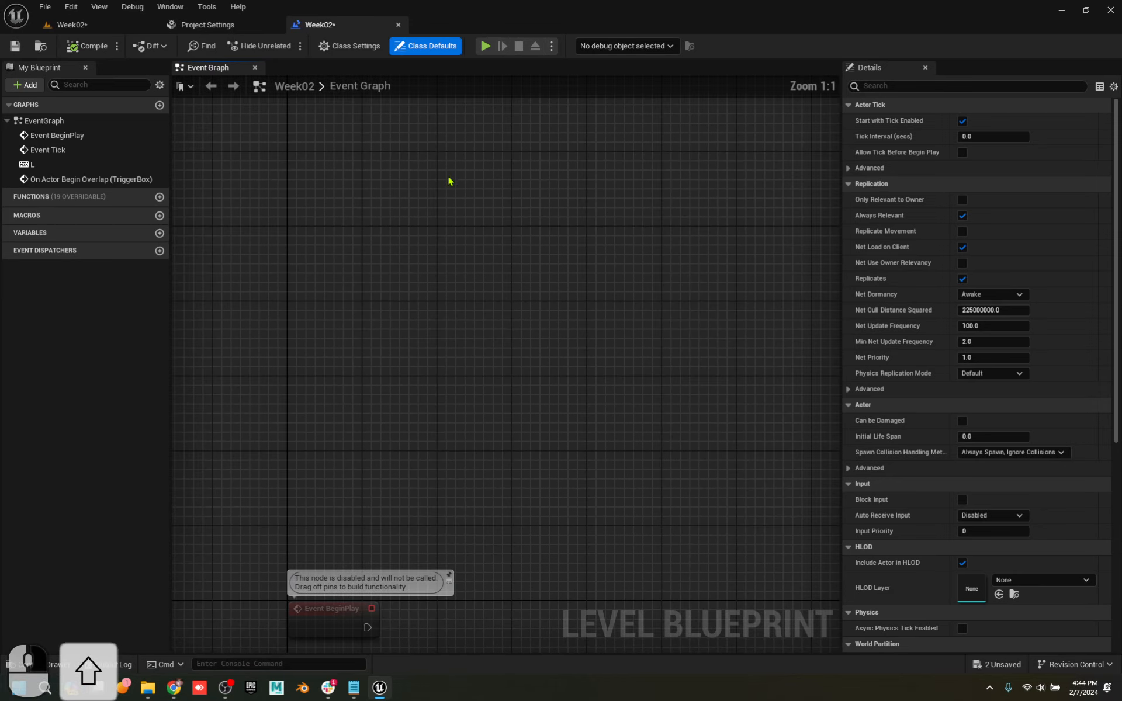
Add a Space Bar keyboard event node to the empty area of the Event Graph
{"action": "right_click_drag", "start_coordinate": [448, 177], "coordinate": [431, 228]}
{"action": "right_click", "coordinate": [431, 227]}
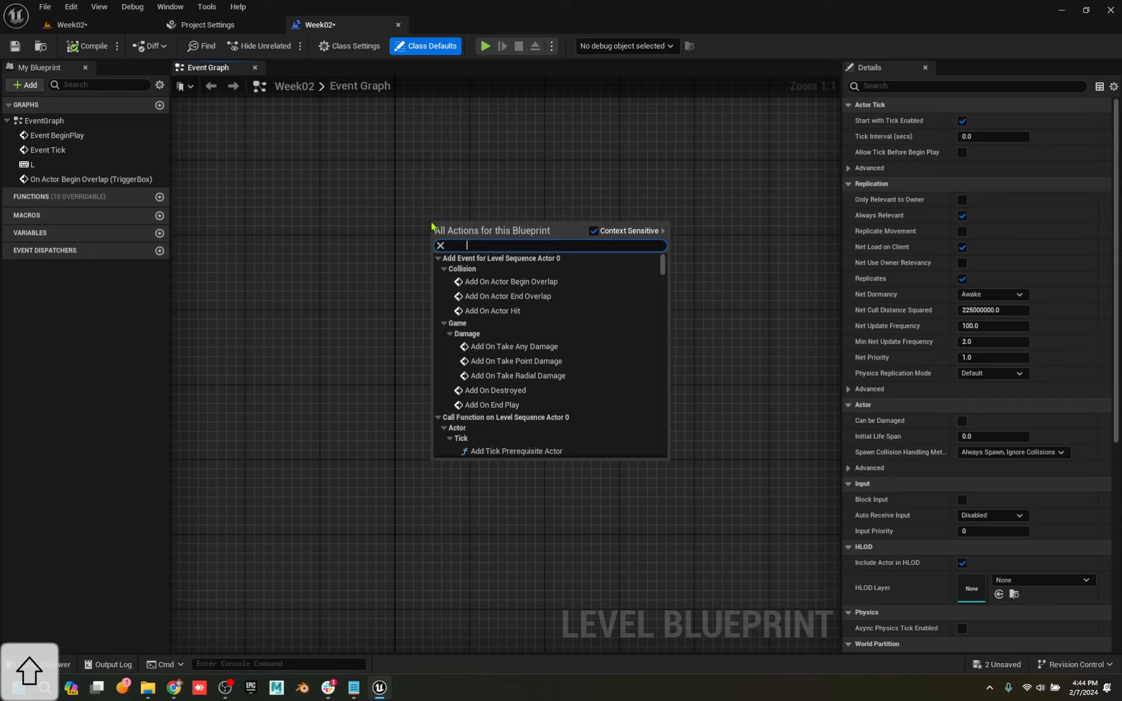
{"action": "key", "text": "BackSpace"}
{"action": "key", "text": "BackSpace"}
{"action": "key", "text": "BackSpace"}
{"action": "key", "text": "BackSpace"}
{"action": "key", "text": "BackSpace"}
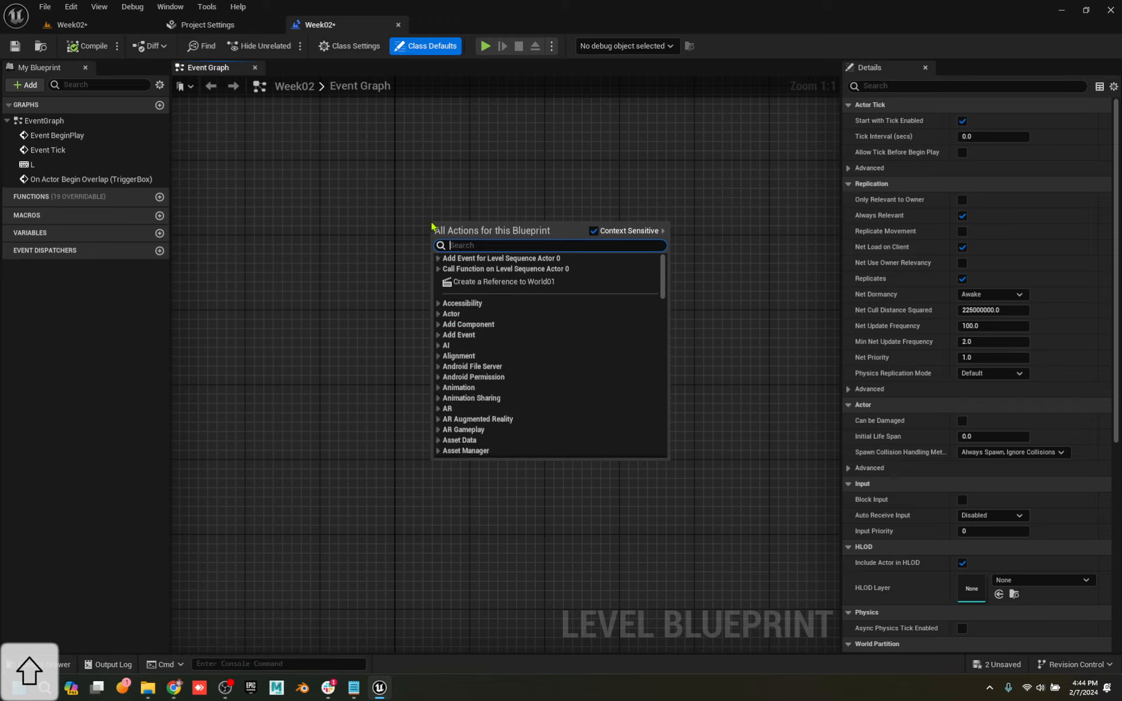
{"action": "type", "text": "space bar"}
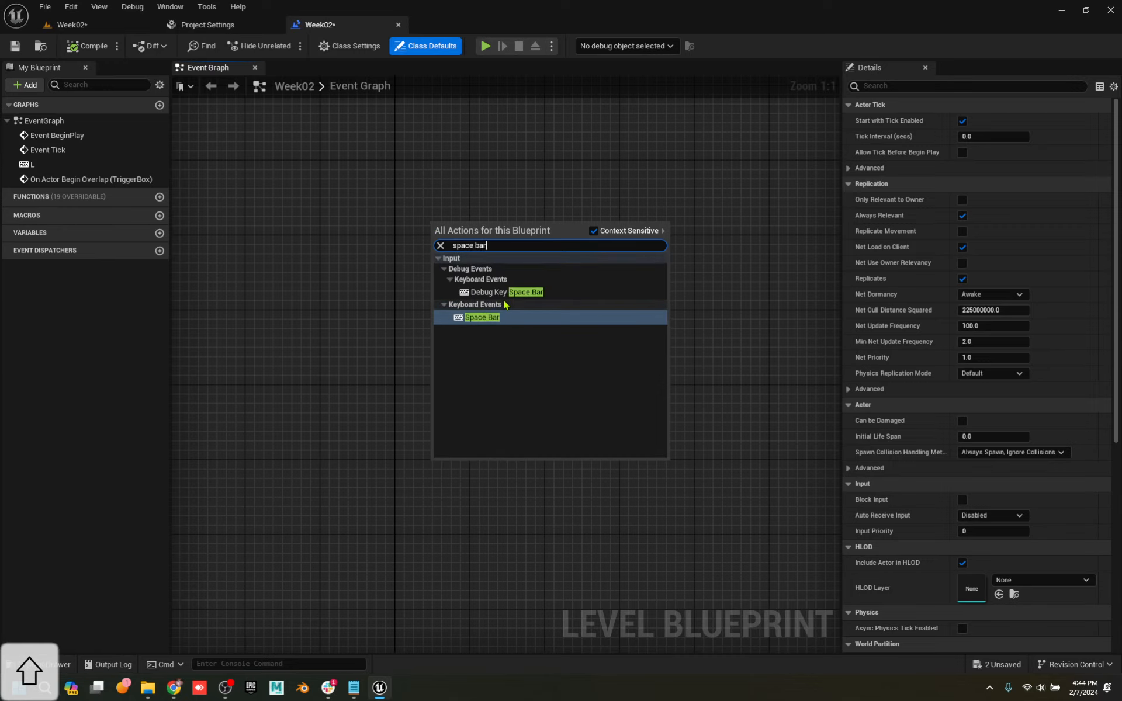
{"action": "left_click", "coordinate": [495, 317]}
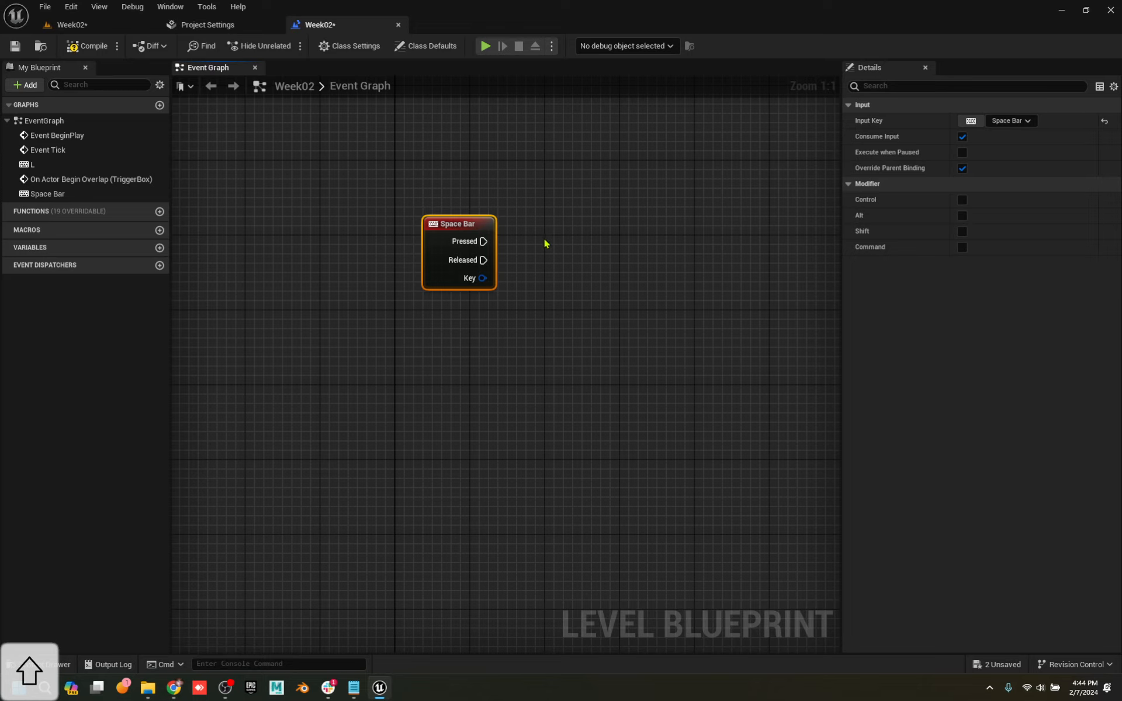
Add a reference to the World01 level sequence actor and place it below the Space Bar node
{"action": "right_click", "coordinate": [529, 184]}
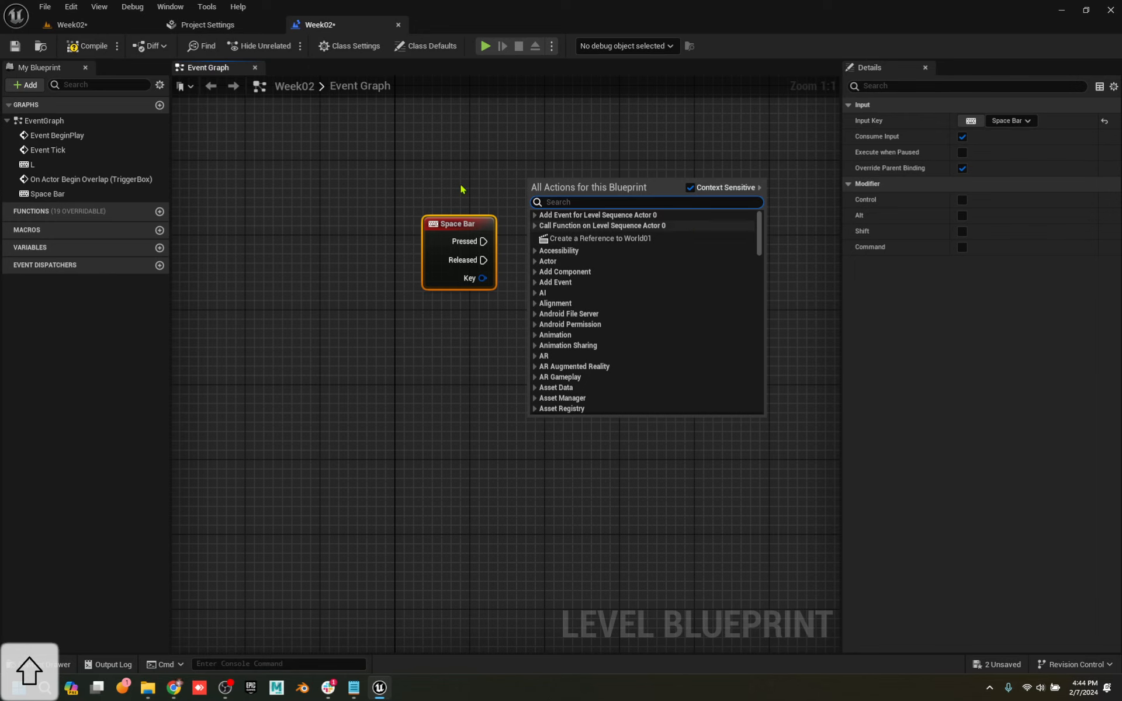
{"action": "left_click", "coordinate": [88, 26]}
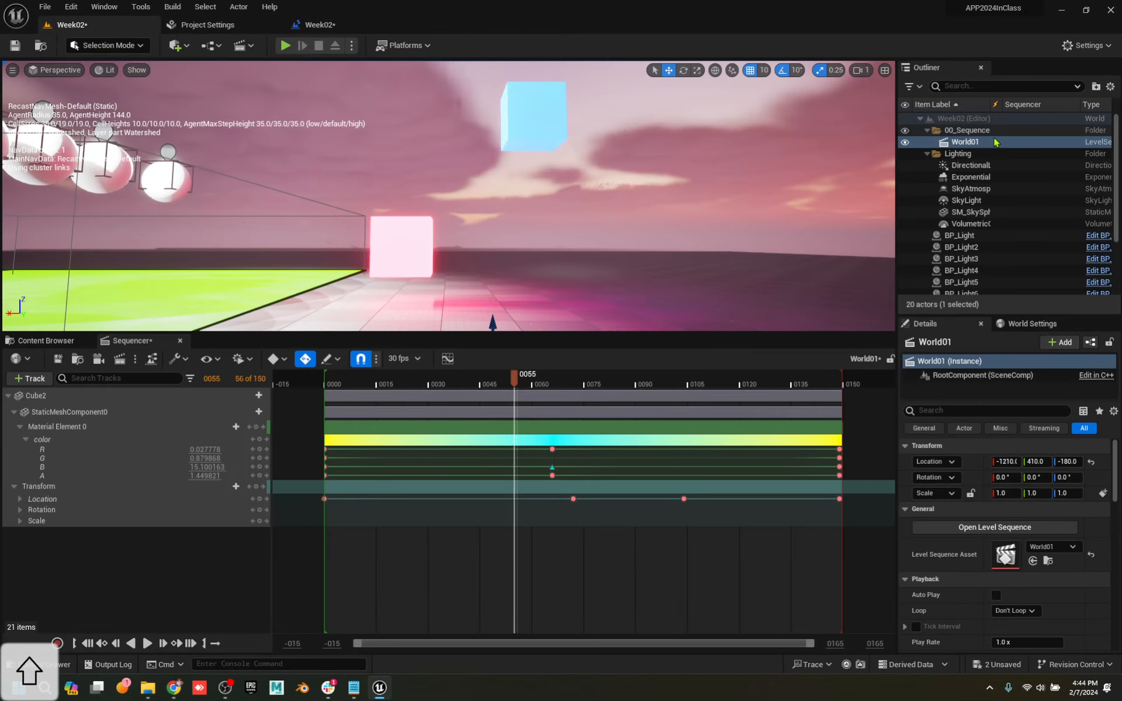
{"action": "left_click", "coordinate": [319, 25]}
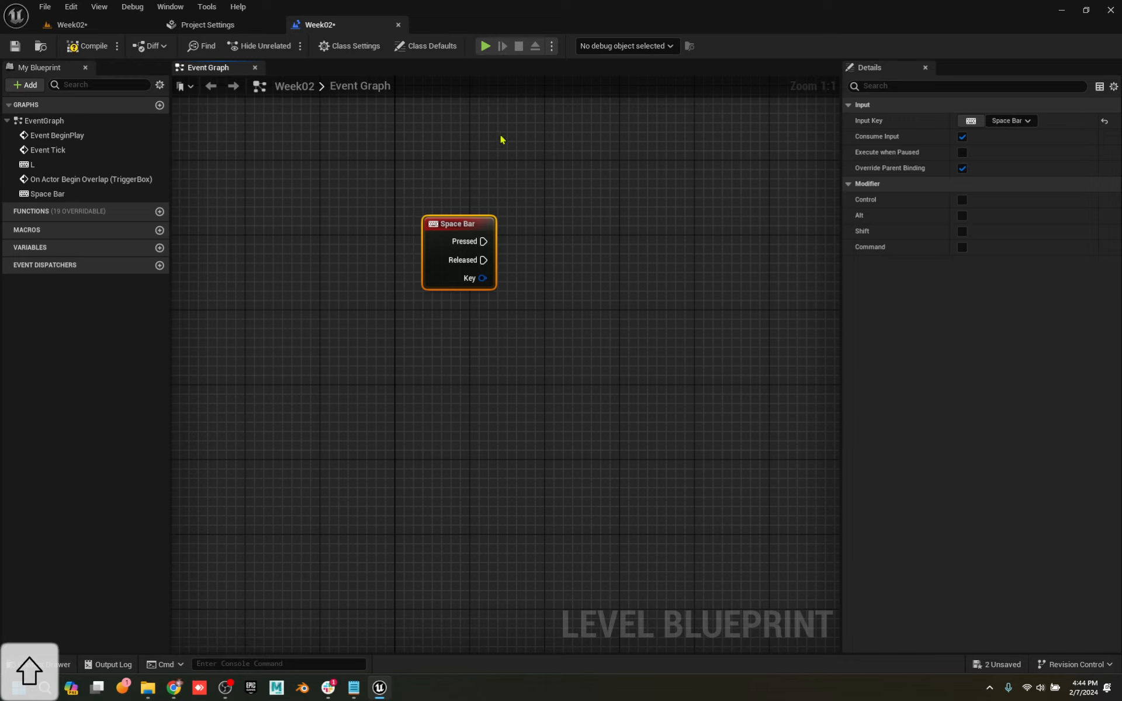
{"action": "right_click", "coordinate": [522, 240]}
{"action": "left_click", "coordinate": [610, 294]}
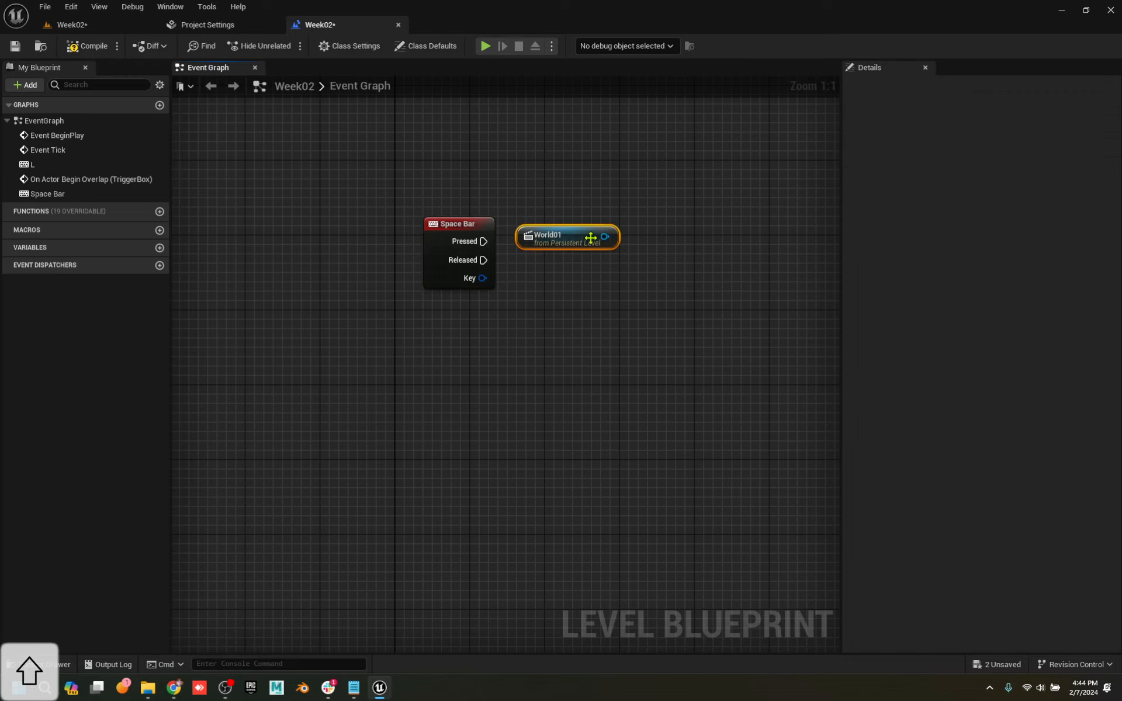
{"action": "left_click_drag", "start_coordinate": [472, 372], "coordinate": [424, 427]}
{"action": "left_click_drag", "start_coordinate": [569, 169], "coordinate": [450, 430]}
{"action": "left_click", "coordinate": [572, 250]}
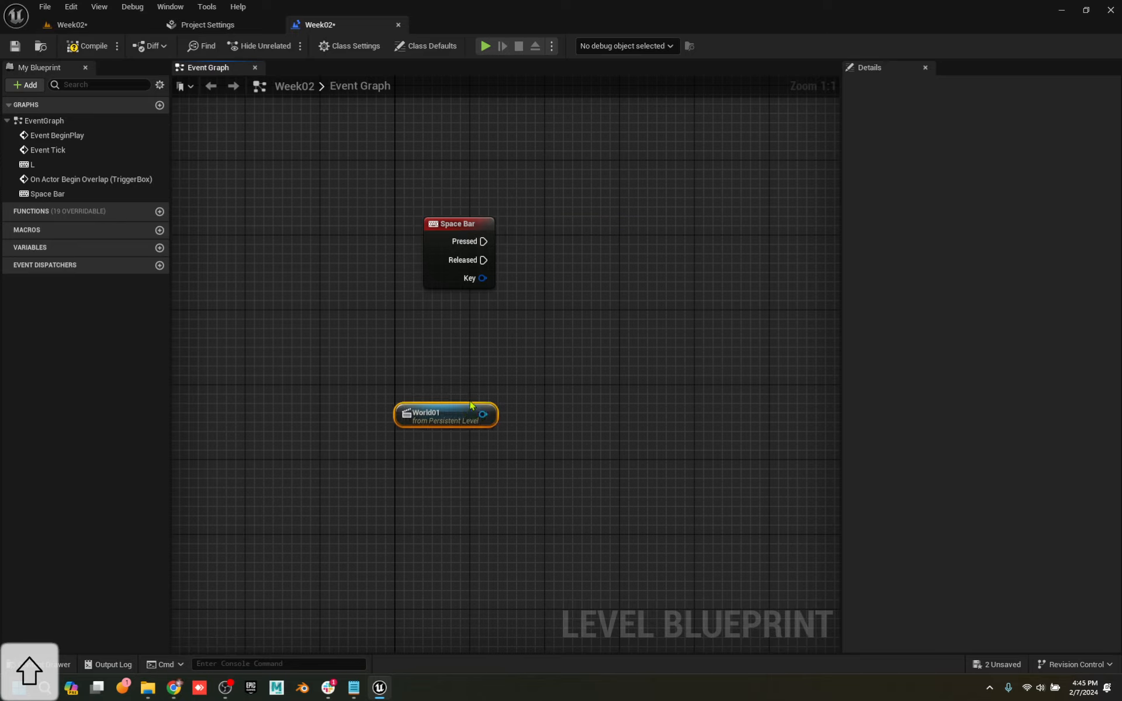
Add a Play (SequencePlayer) node from the World01 reference and stack the reference and Sequence Player nodes above it, clear of the Space Bar node
{"action": "left_click_drag", "start_coordinate": [488, 417], "coordinate": [578, 247]}
{"action": "type", "text": "play"}
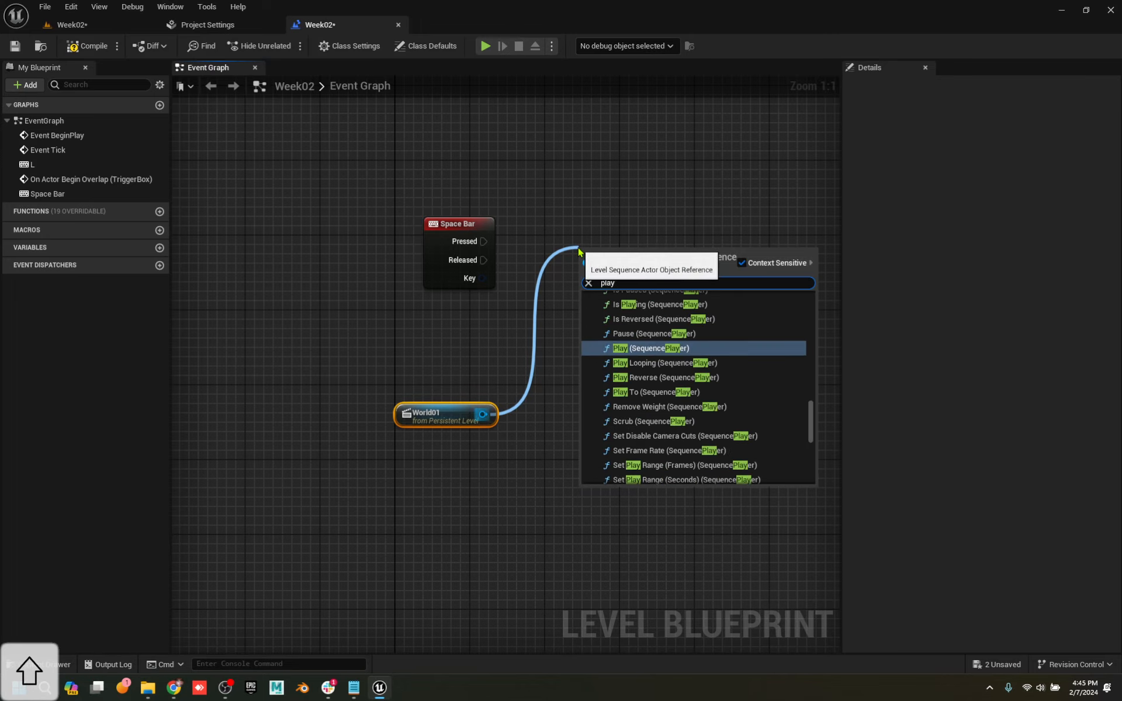
{"action": "left_click", "coordinate": [646, 349]}
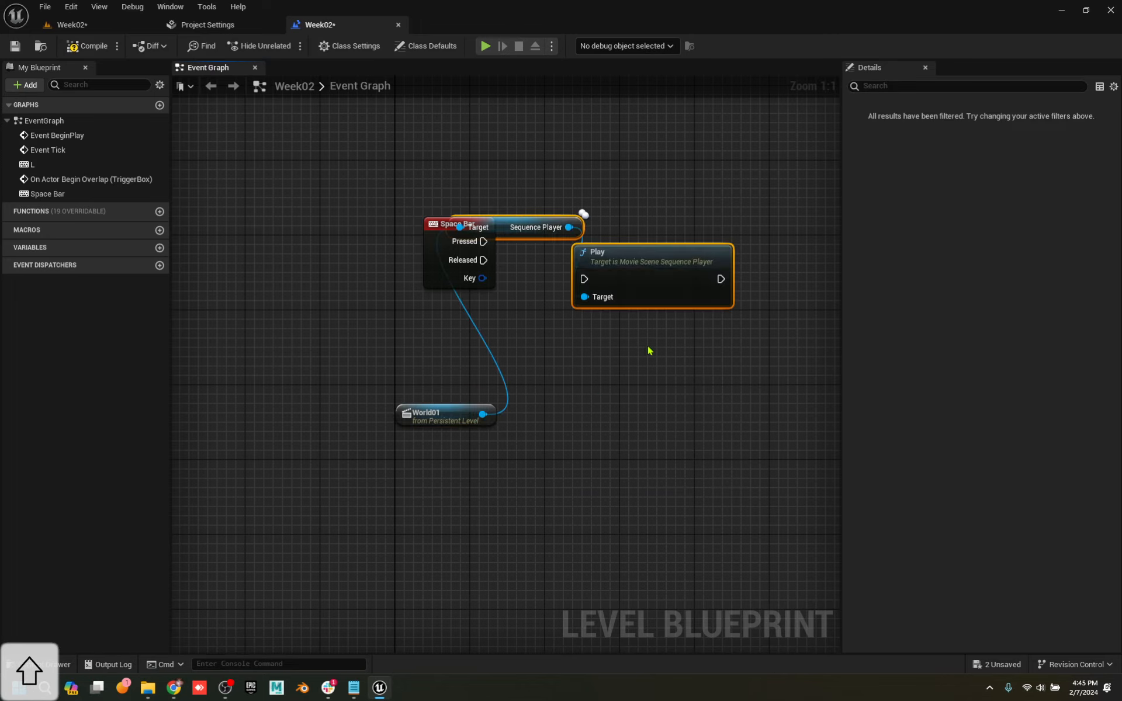
{"action": "left_click_drag", "start_coordinate": [508, 232], "coordinate": [632, 232]}
{"action": "left_click_drag", "start_coordinate": [457, 414], "coordinate": [630, 196]}
{"action": "left_click_drag", "start_coordinate": [485, 228], "coordinate": [438, 228]}
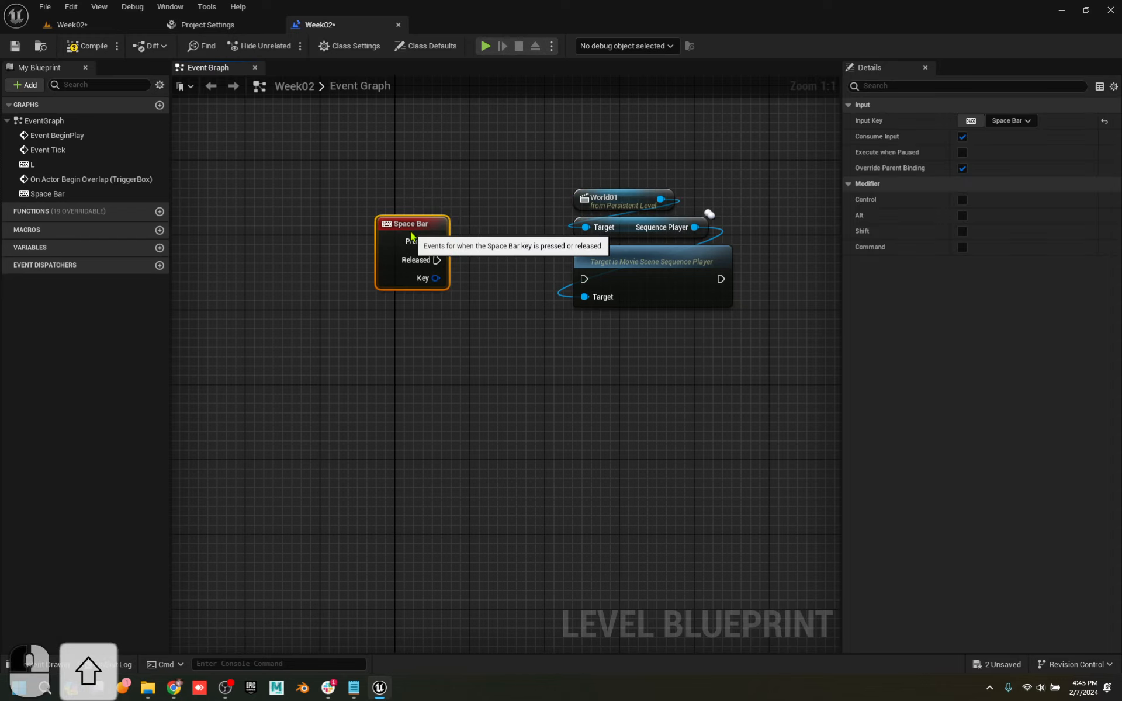
Return to the Week02 level and set World01's Loop option to Loop Indefinitely
{"action": "left_click", "coordinate": [81, 25]}
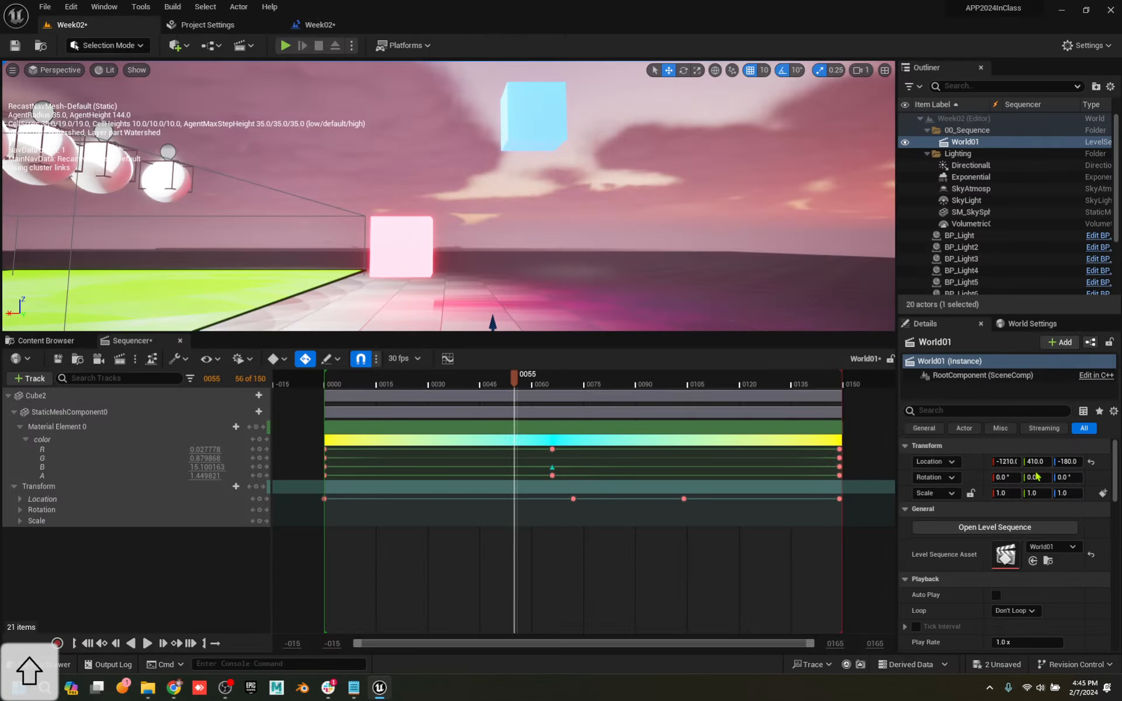
{"action": "left_click", "coordinate": [1014, 611]}
{"action": "left_click", "coordinate": [1020, 633]}
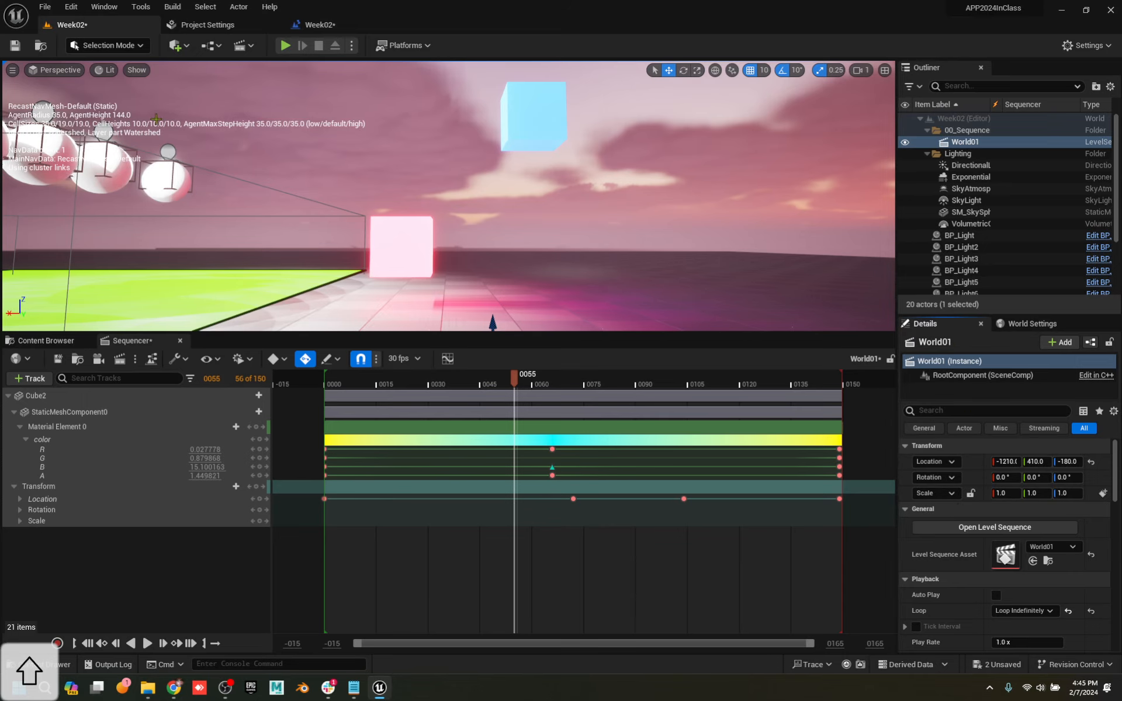
Back in the Level Blueprint, move the Space Bar node farther from Play and add a Flip Flop node to its Pressed output
{"action": "left_click", "coordinate": [321, 25]}
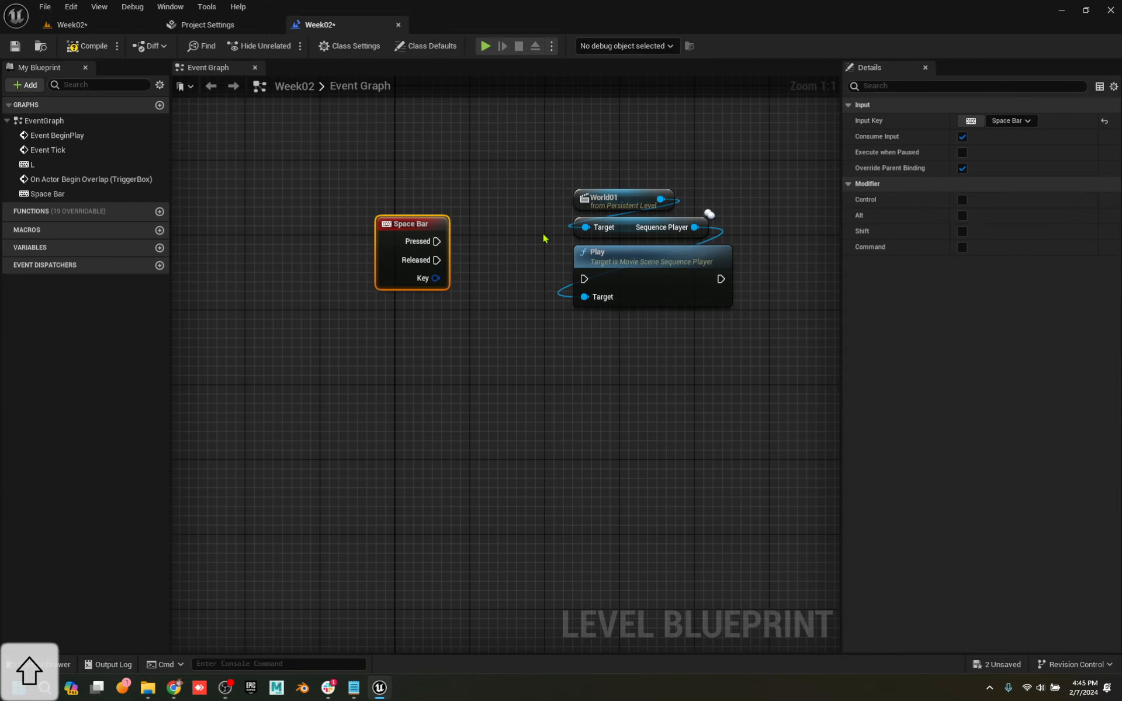
{"action": "left_click_drag", "start_coordinate": [429, 257], "coordinate": [451, 315]}
{"action": "type", "text": "flip"}
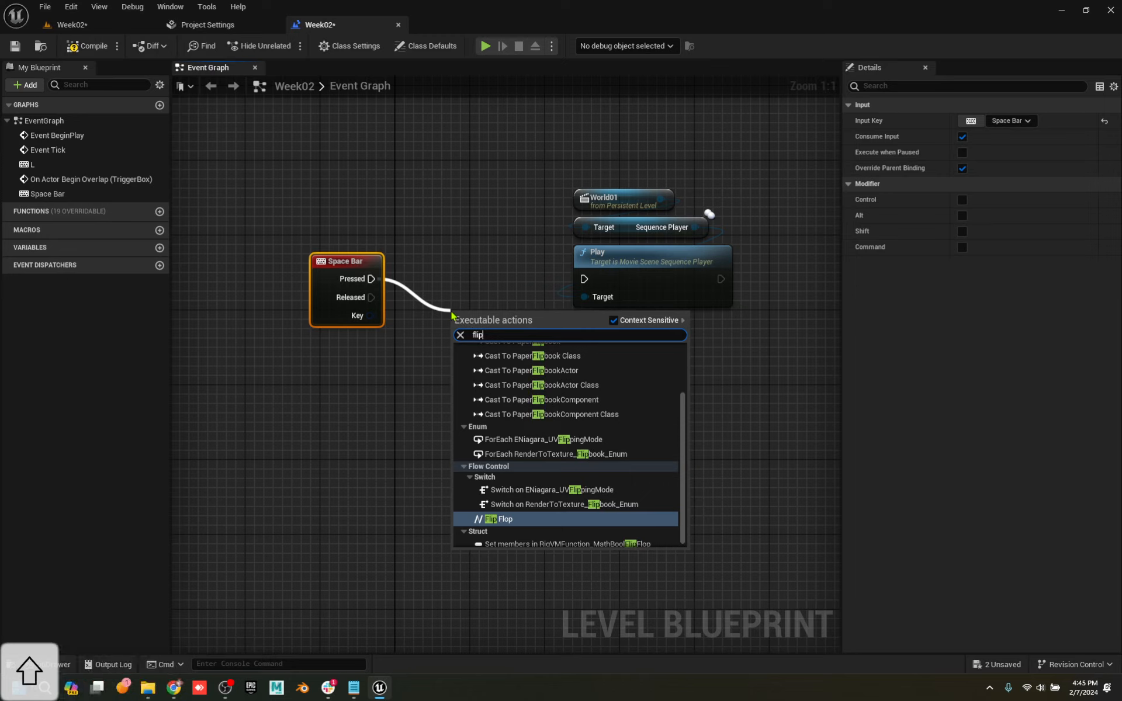
{"action": "left_click", "coordinate": [499, 519]}
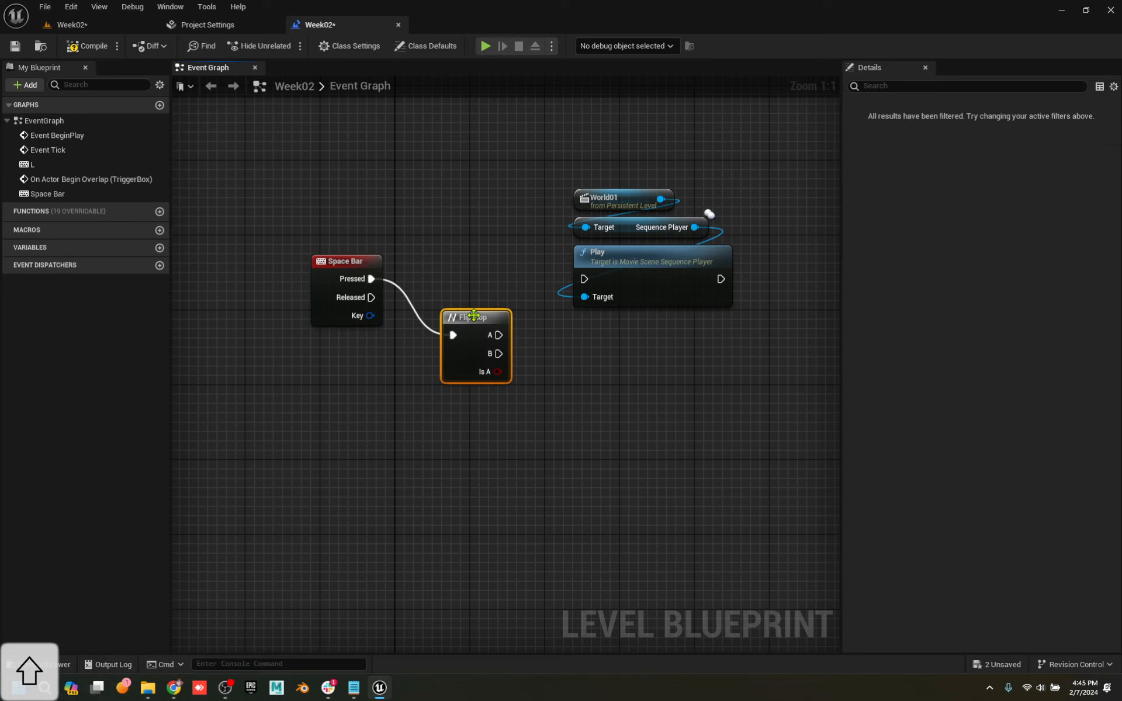
Connect the Flip Flop's A output to Play and add a Pause node from the Sequence Player output
{"action": "left_click_drag", "start_coordinate": [468, 308], "coordinate": [587, 279]}
{"action": "left_click_drag", "start_coordinate": [694, 227], "coordinate": [580, 403]}
{"action": "type", "text": "pause"}
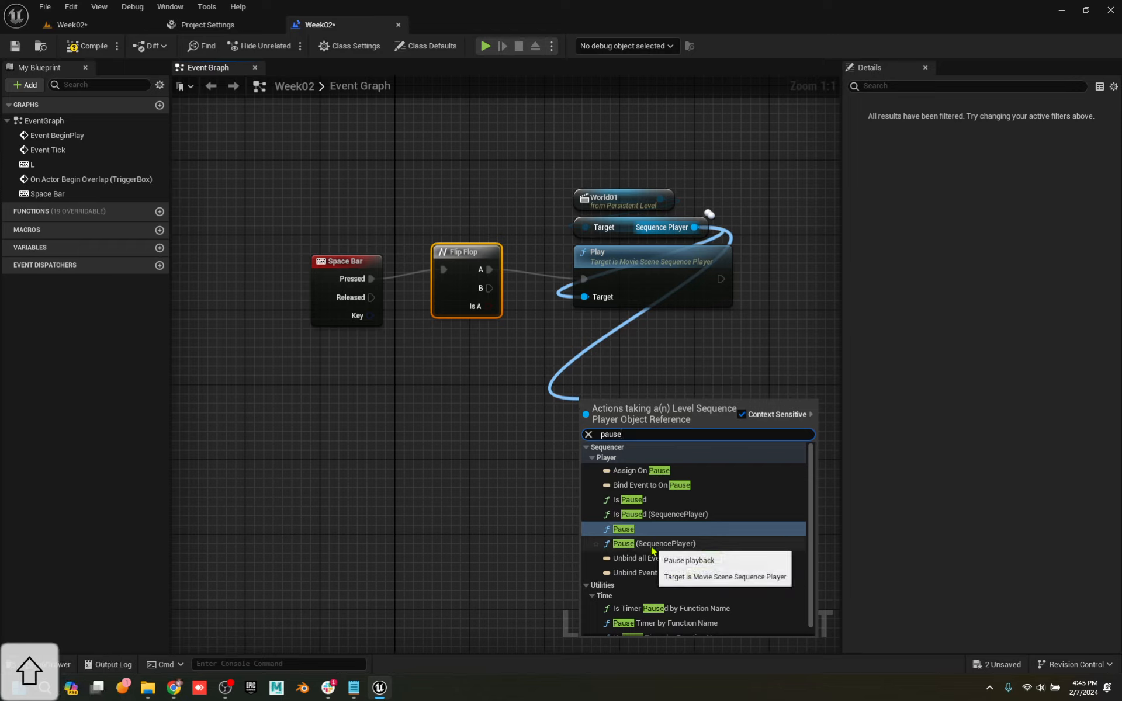
{"action": "left_click", "coordinate": [644, 530]}
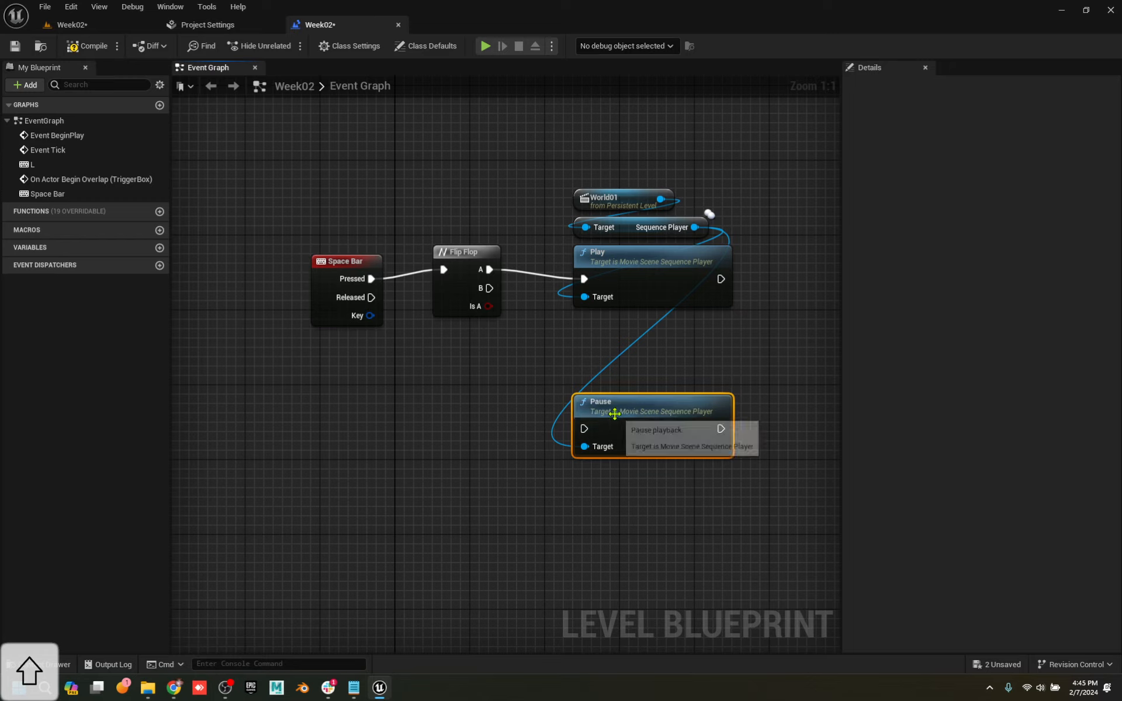
Move the Pause node closer below Play, connect the Flip Flop's B output to it, and compile the blueprint
{"action": "left_click_drag", "start_coordinate": [611, 409], "coordinate": [609, 361]}
{"action": "left_click_drag", "start_coordinate": [490, 288], "coordinate": [583, 382]}
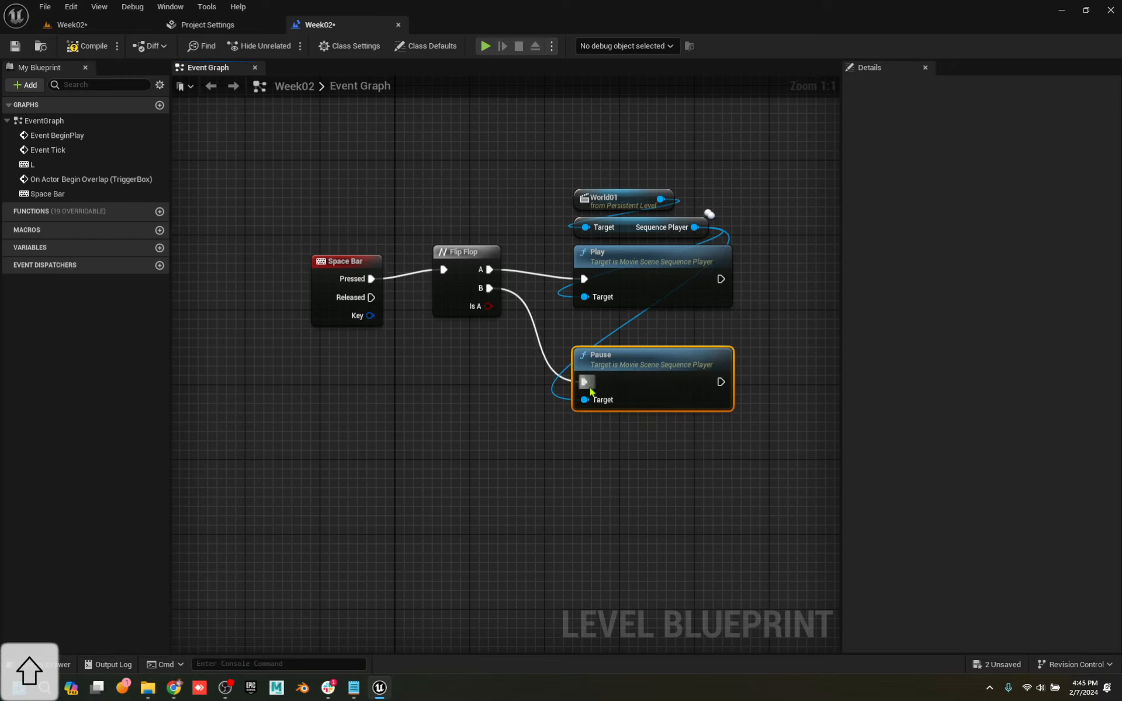
{"action": "left_click", "coordinate": [91, 46]}
Preview World01's animation in the Week02 level's Sequencer through to its end and close the Sequencer
{"action": "left_click", "coordinate": [82, 24]}
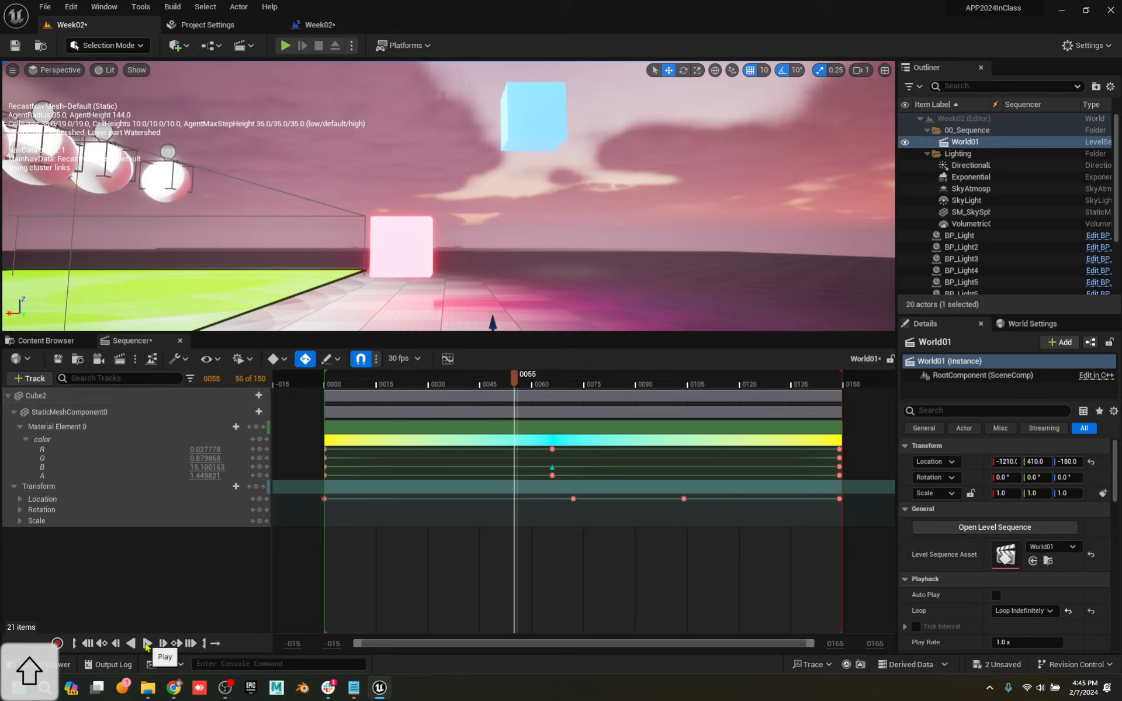
{"action": "left_click", "coordinate": [146, 644]}
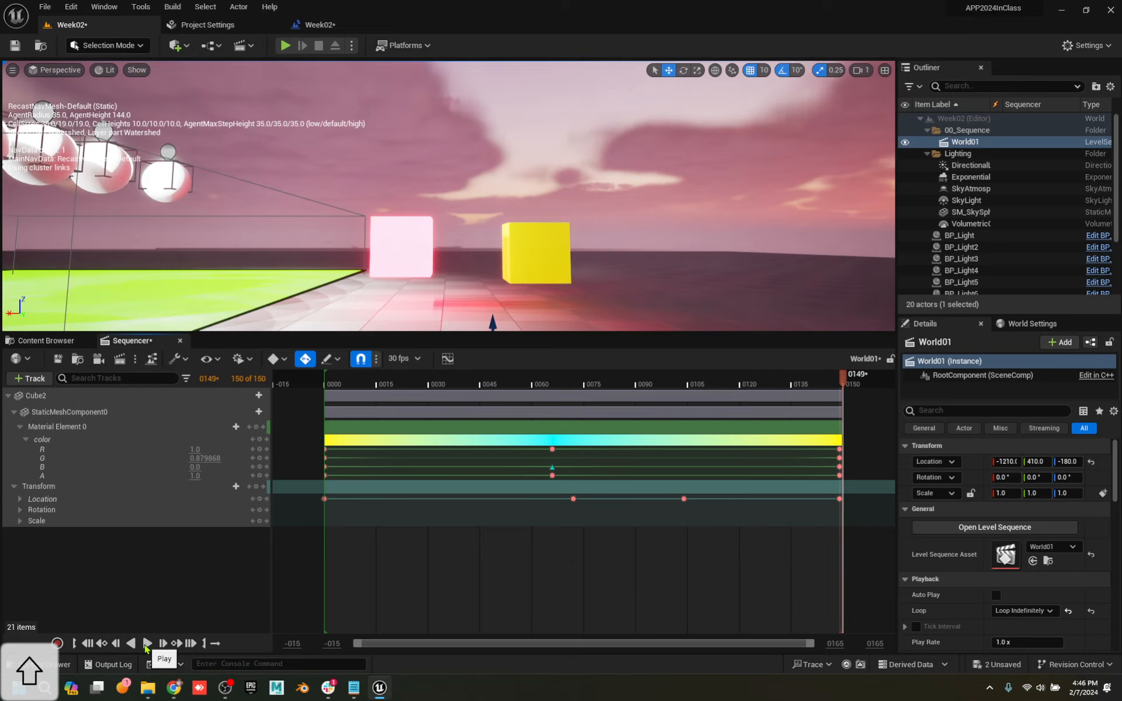
{"action": "left_click", "coordinate": [180, 341]}
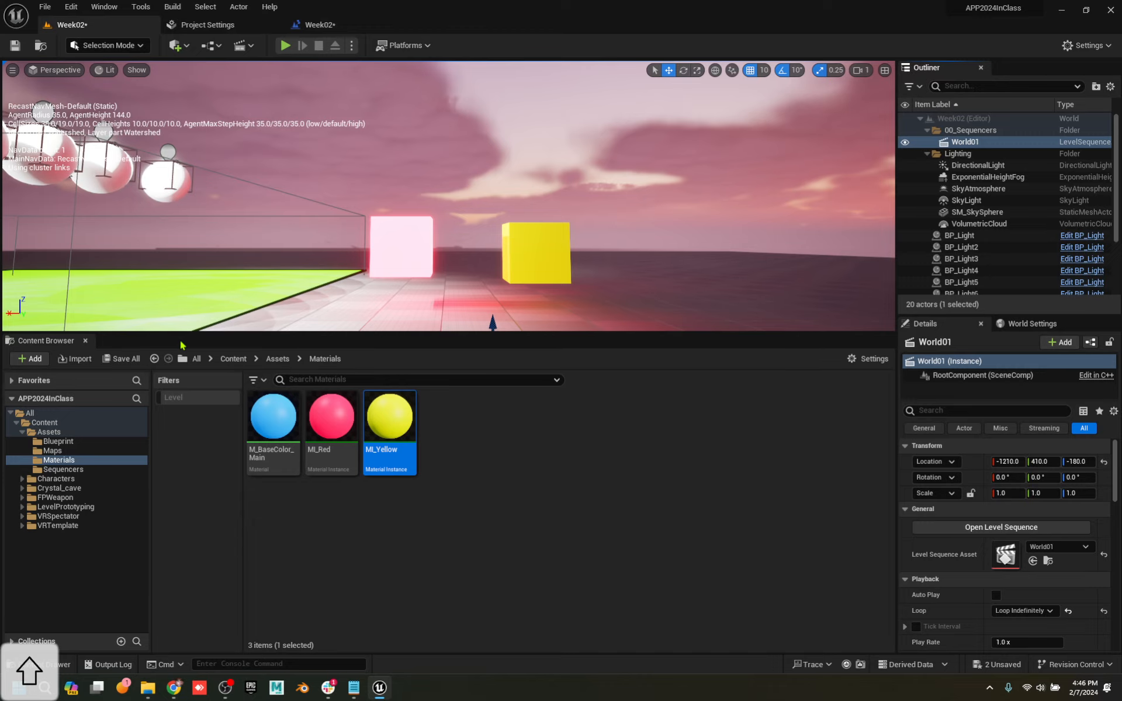
Run the Week02 level, toggle World01's playback with the Space Bar, and release mouse control from the game
{"action": "left_click", "coordinate": [285, 45]}
{"action": "left_click", "coordinate": [595, 314]}
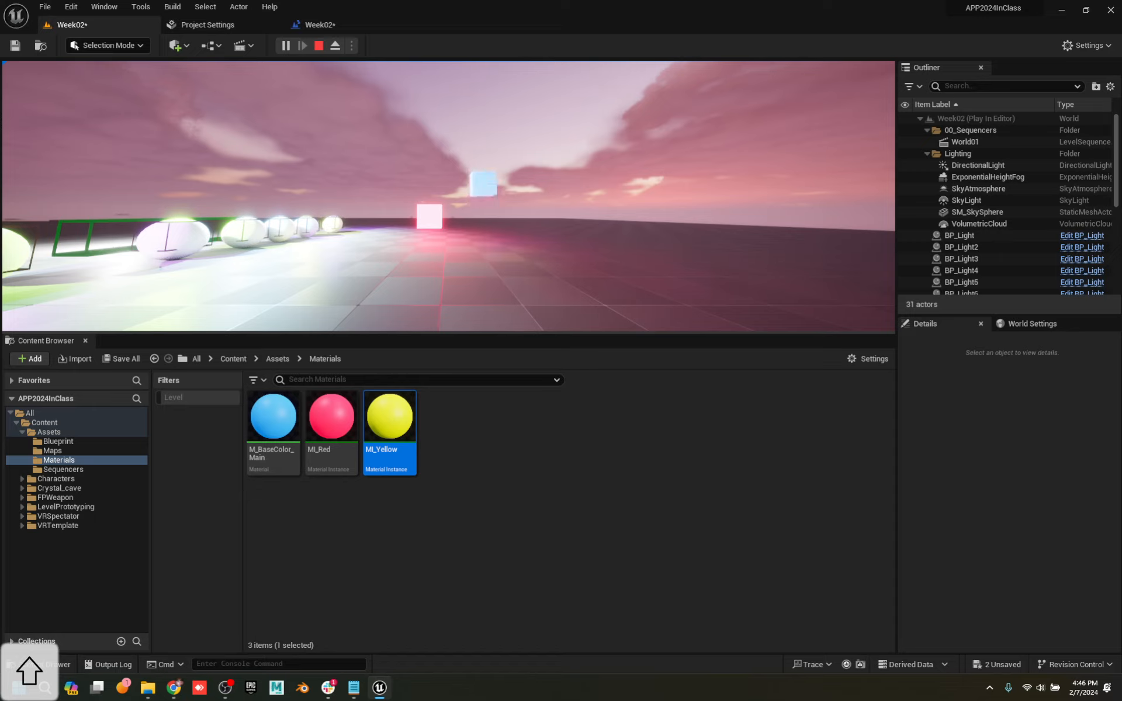
{"action": "key", "text": "space"}
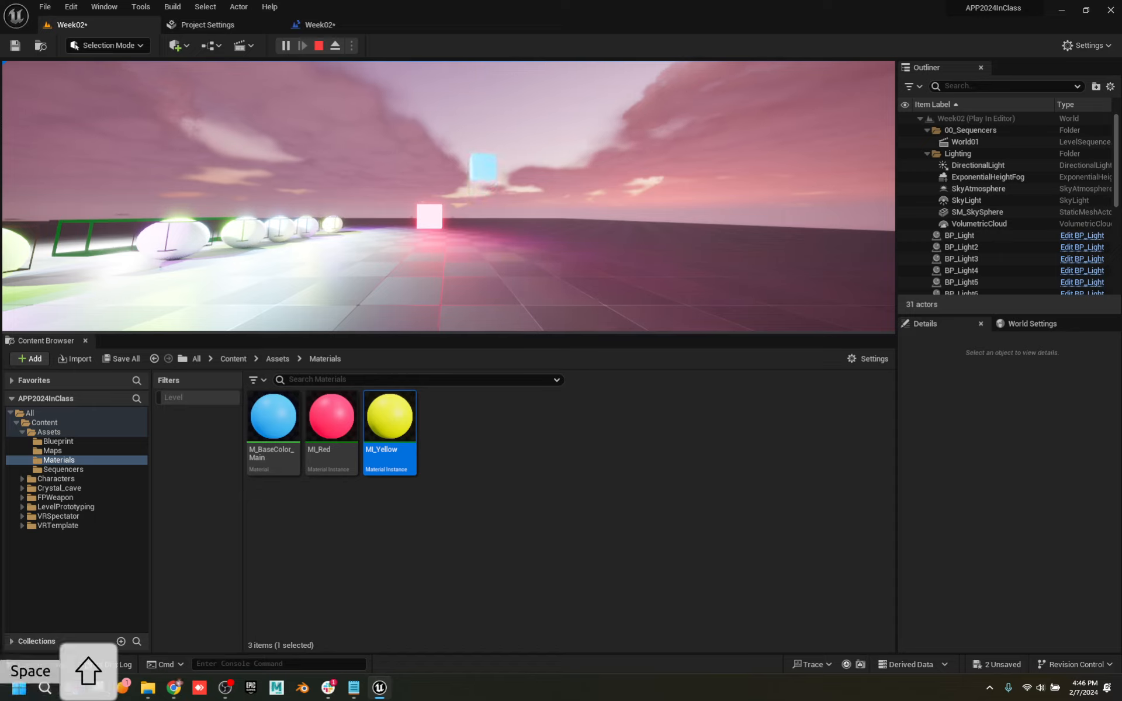
{"action": "key", "text": "space"}
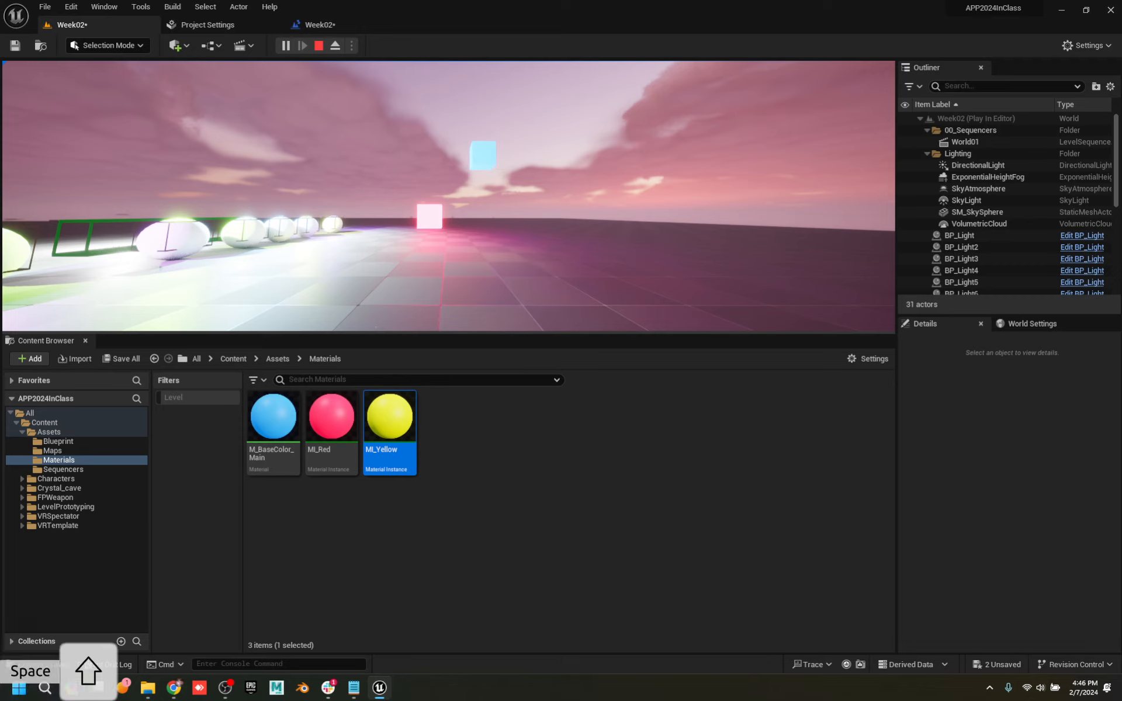
{"action": "key", "text": "shift+F1"}
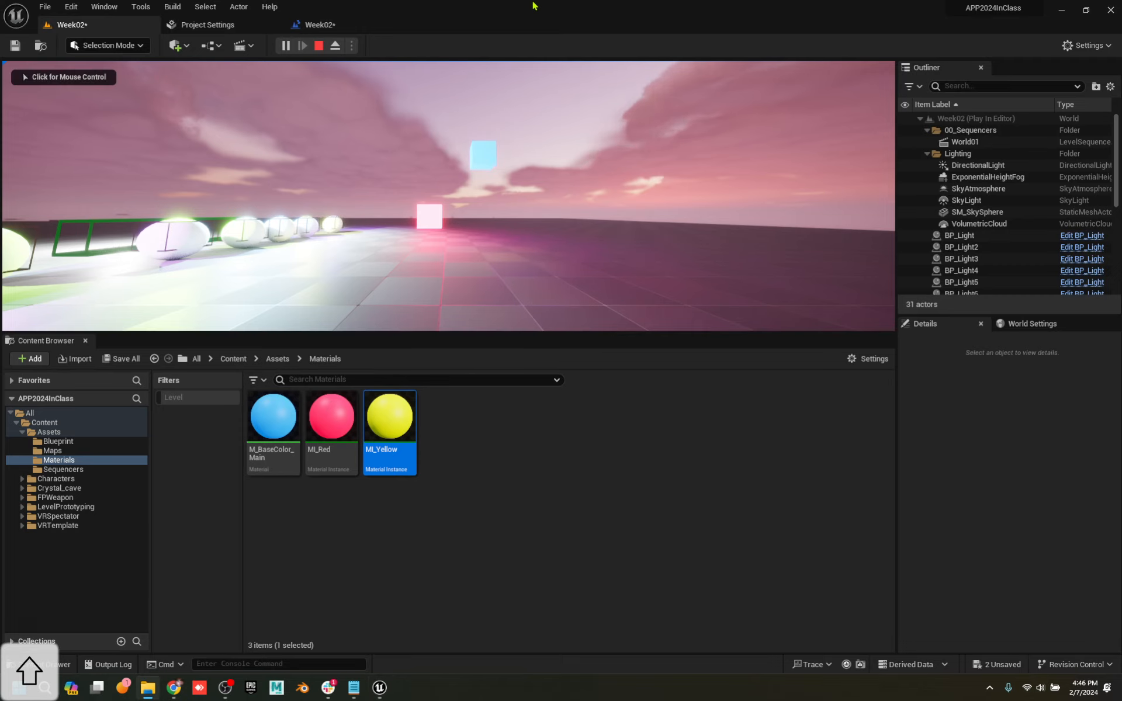
Detach the running Level Blueprint into its own window and set its debug object to Week020
{"action": "left_click_drag", "start_coordinate": [318, 24], "coordinate": [773, 150]}
{"action": "right_click_drag", "start_coordinate": [1020, 333], "coordinate": [878, 285]}
{"action": "scroll", "coordinate": [996, 312], "scroll_direction": "down", "scroll_amount": 3}
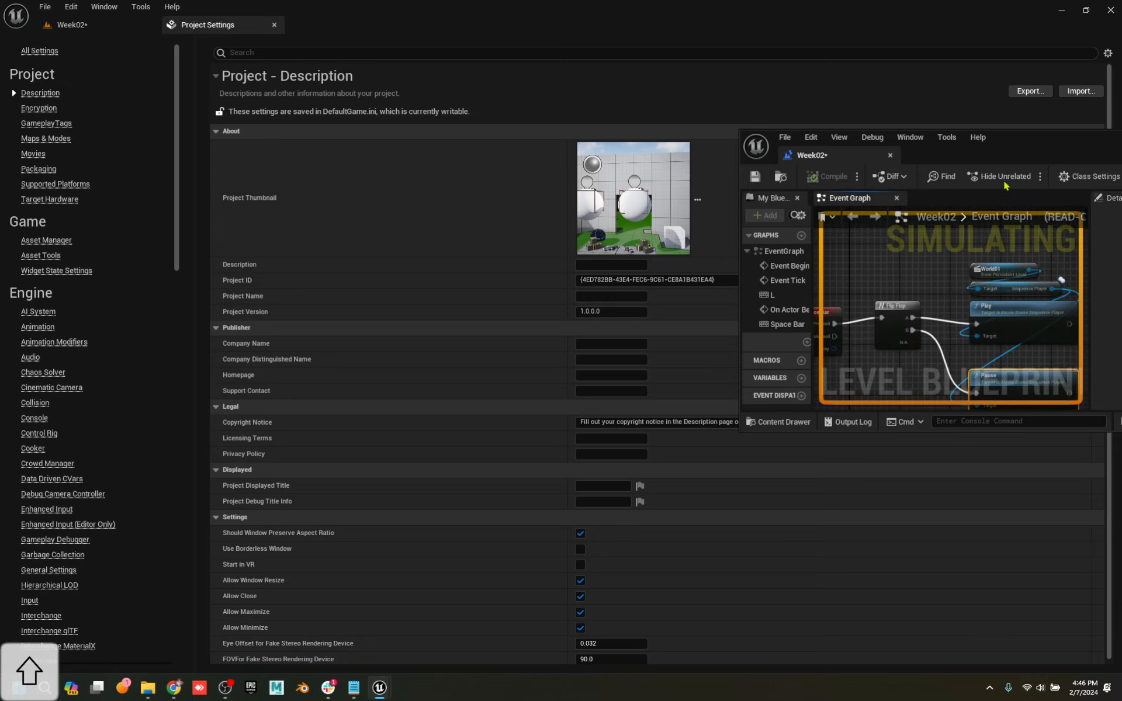
{"action": "left_click_drag", "start_coordinate": [1020, 154], "coordinate": [727, 134]}
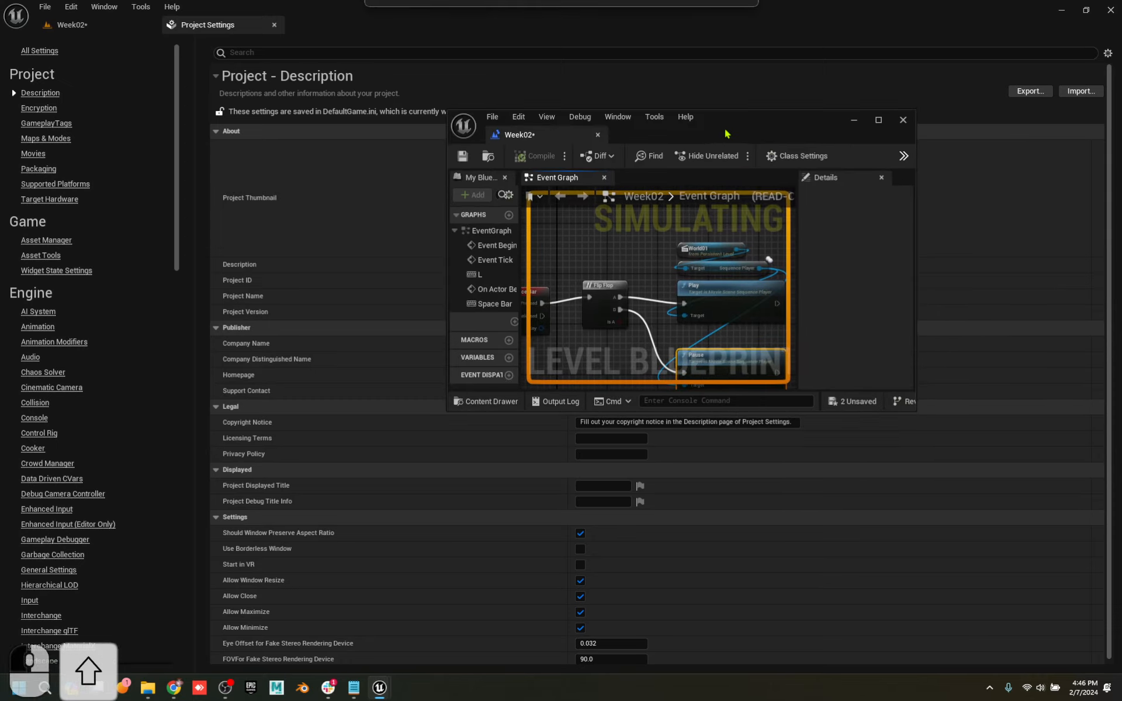
{"action": "left_click", "coordinate": [879, 120]}
{"action": "left_click", "coordinate": [617, 47]}
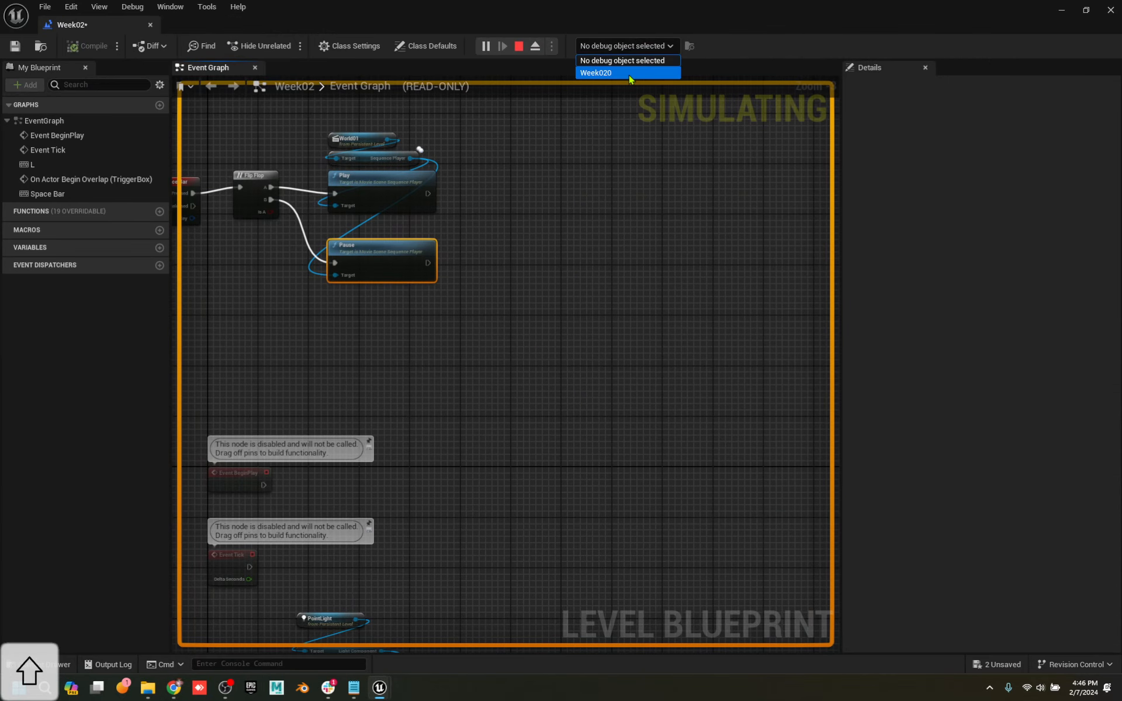
{"action": "left_click", "coordinate": [629, 71]}
Float the Level Blueprint beside the running level and toggle with the Space Bar to examine the Flip Flop's execution flow
{"action": "left_click_drag", "start_coordinate": [464, 23], "coordinate": [848, 124]}
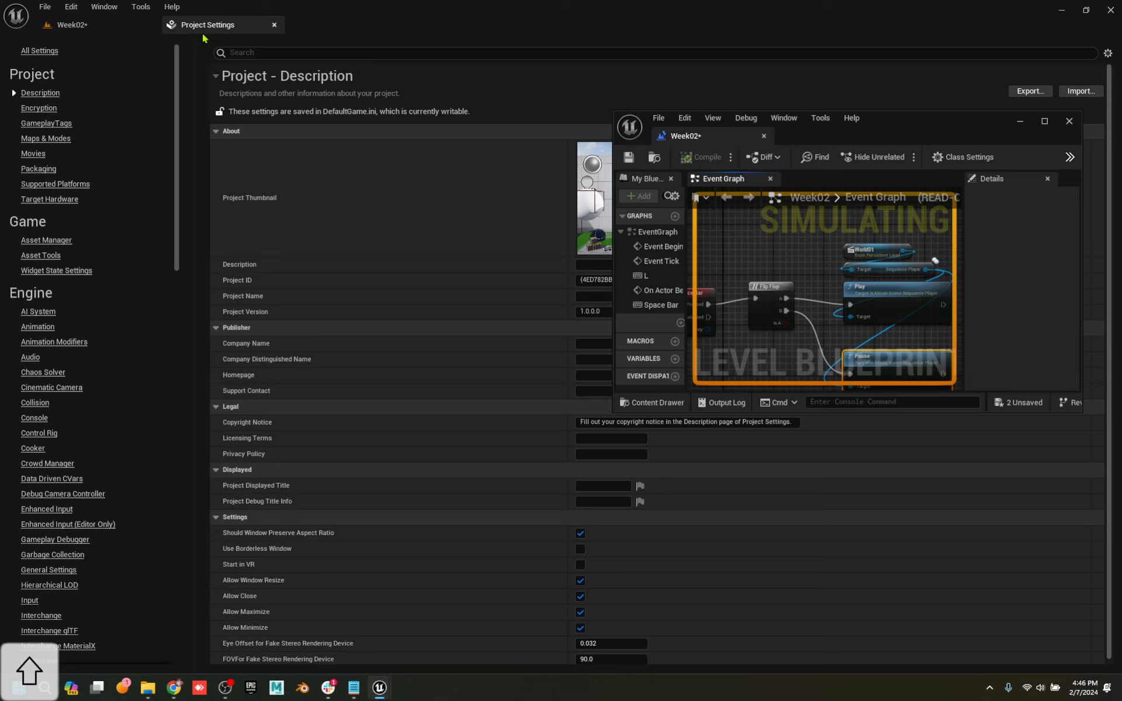
{"action": "left_click", "coordinate": [70, 25]}
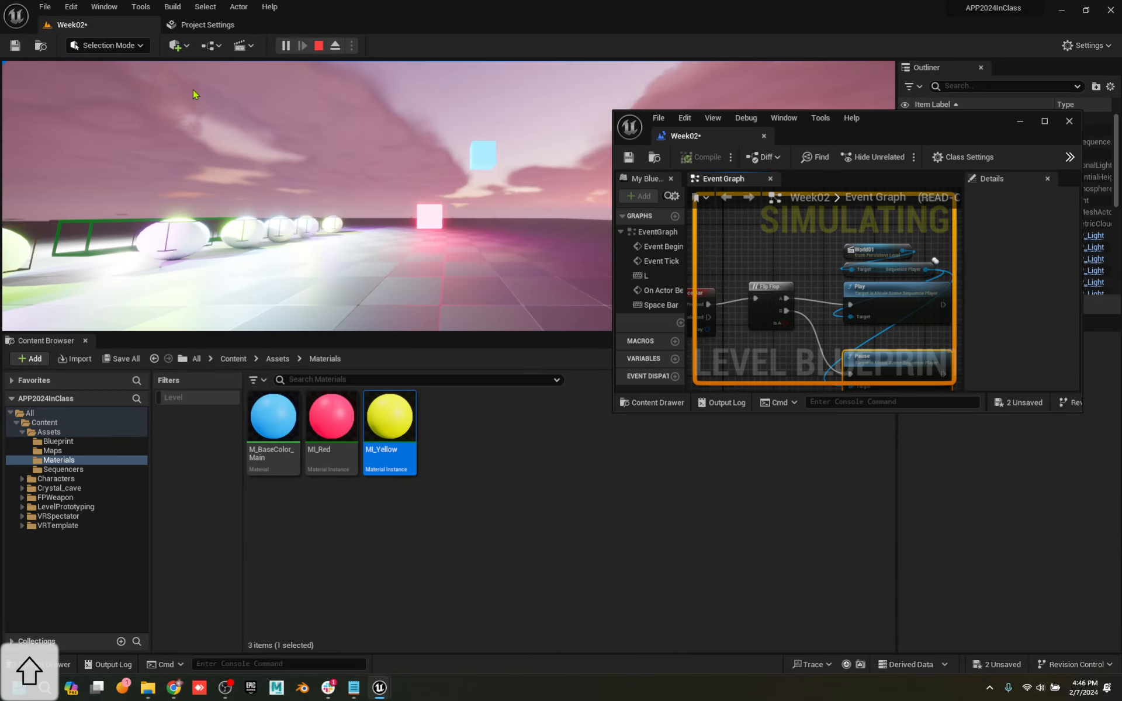
{"action": "left_click", "coordinate": [352, 150]}
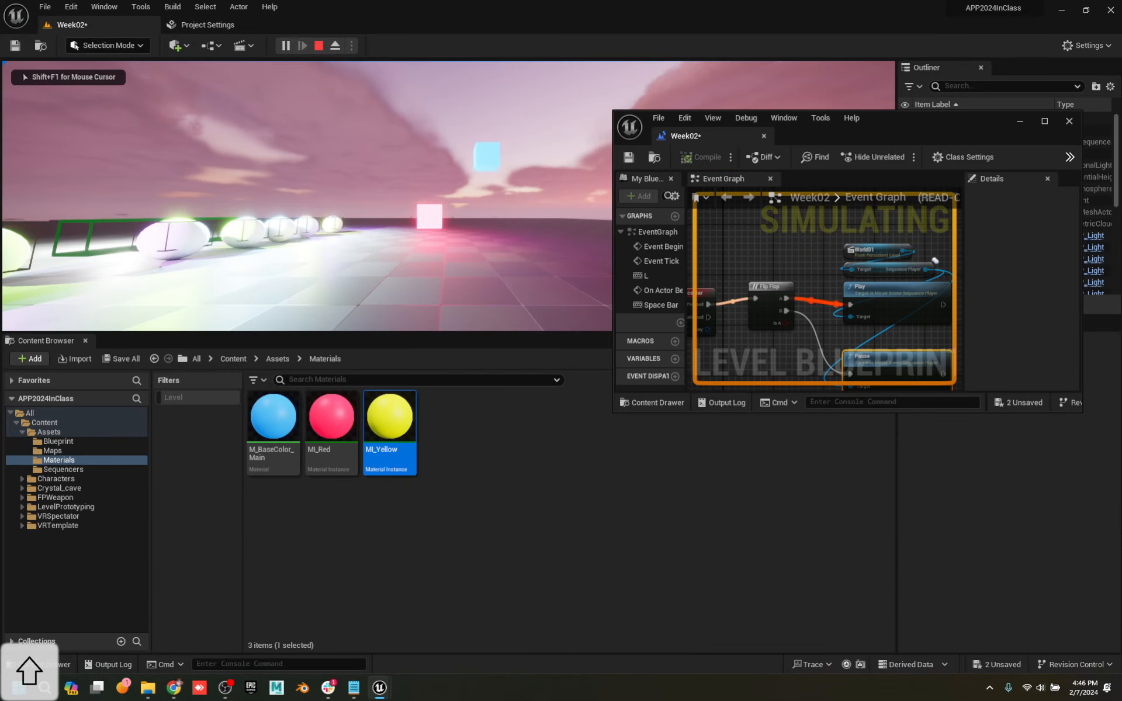
{"action": "key", "text": "space"}
{"action": "key", "text": "space"}
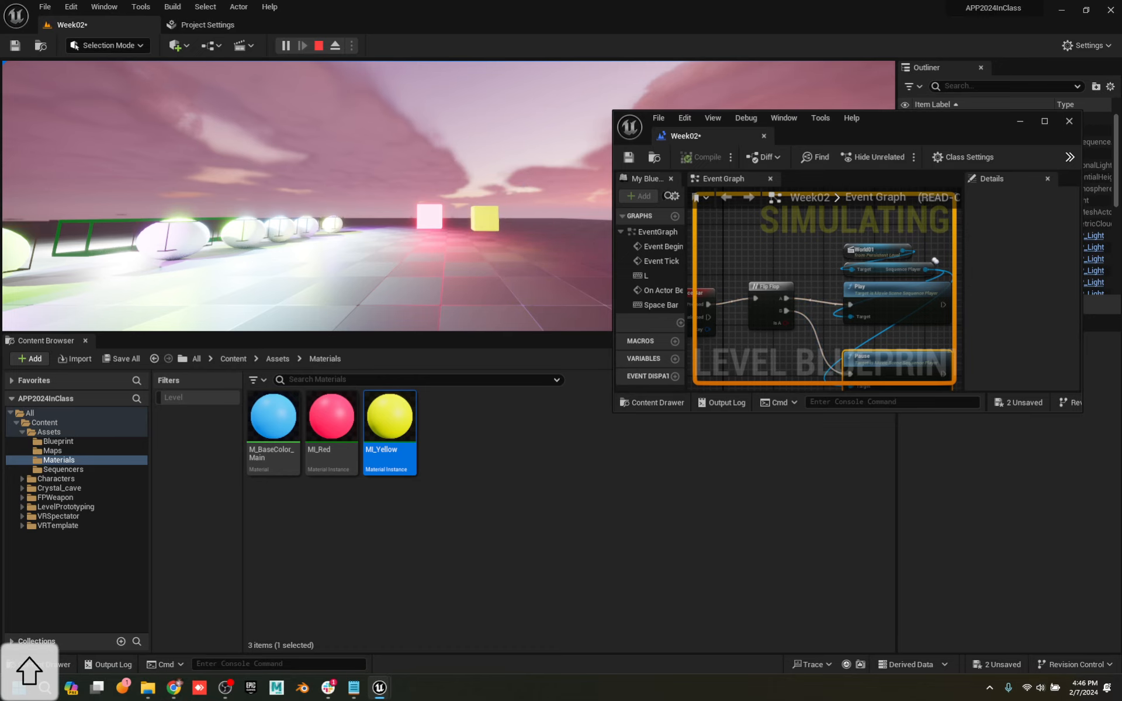
End the play session, dock the Level Blueprint back into the main window, and return to the Week02 level
{"action": "key", "text": "Escape"}
{"action": "left_click_drag", "start_coordinate": [711, 133], "coordinate": [284, 25]}
{"action": "left_click", "coordinate": [99, 24]}
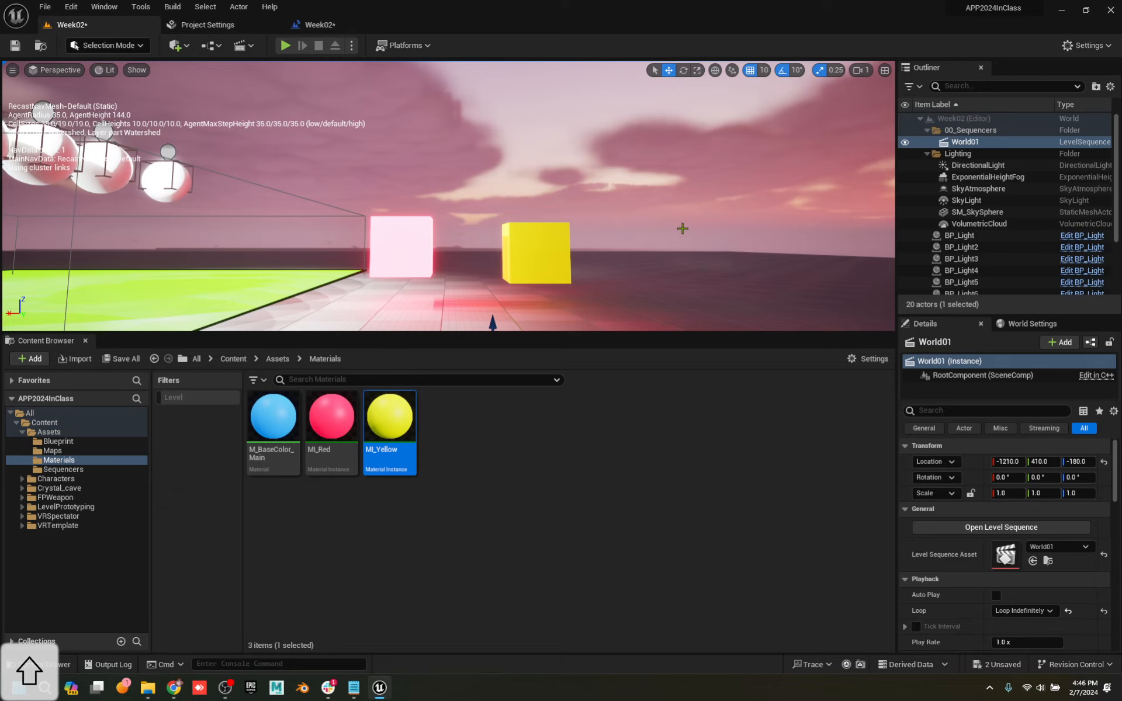
Select the yellow Cube2, frame it in close-up, and enlarge the viewport's height over the Content Browser
{"action": "right_click_drag", "start_coordinate": [682, 256], "coordinate": [690, 282]}
{"action": "key", "text": "s"}
{"action": "key", "text": "d"}
{"action": "key", "text": "a"}
{"action": "right_click_drag", "start_coordinate": [445, 197], "coordinate": [485, 258]}
{"action": "key", "text": "w"}
{"action": "left_click", "coordinate": [465, 272]}
{"action": "left_click_drag", "start_coordinate": [448, 292], "coordinate": [781, 242]}
{"action": "right_click_drag", "start_coordinate": [786, 252], "coordinate": [751, 225]}
{"action": "key", "text": "d"}
{"action": "key", "text": "w"}
{"action": "key", "text": "shift+s"}
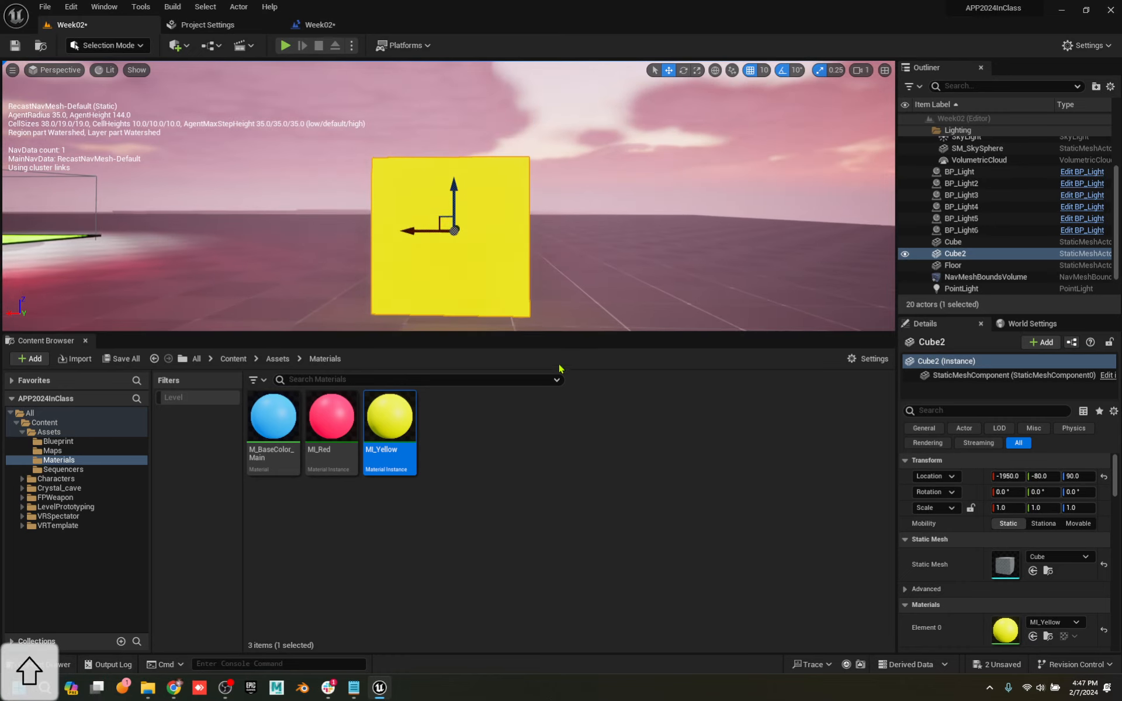
{"action": "left_click_drag", "start_coordinate": [538, 333], "coordinate": [541, 439], "text": "shift"}
Create a Camera Actor from an angled close-up view of the yellow cube
{"action": "mouse_move", "coordinate": [562, 319]}
{"action": "right_mouse_down", "text": "shift"}
{"action": "mouse_move", "coordinate": [608, 351]}
{"action": "mouse_move", "coordinate": [575, 314]}
{"action": "right_mouse_up", "text": "shift"}
{"action": "key", "text": "shift+a"}
{"action": "key", "text": "shift+w"}
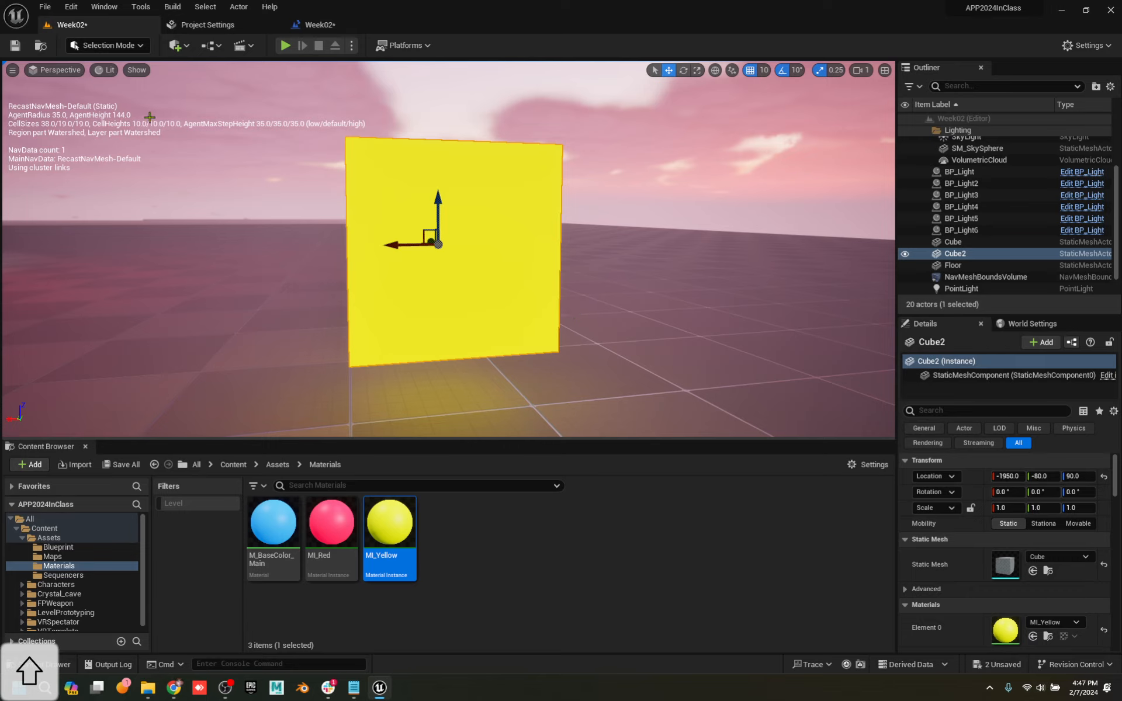
{"action": "left_click", "coordinate": [13, 71]}
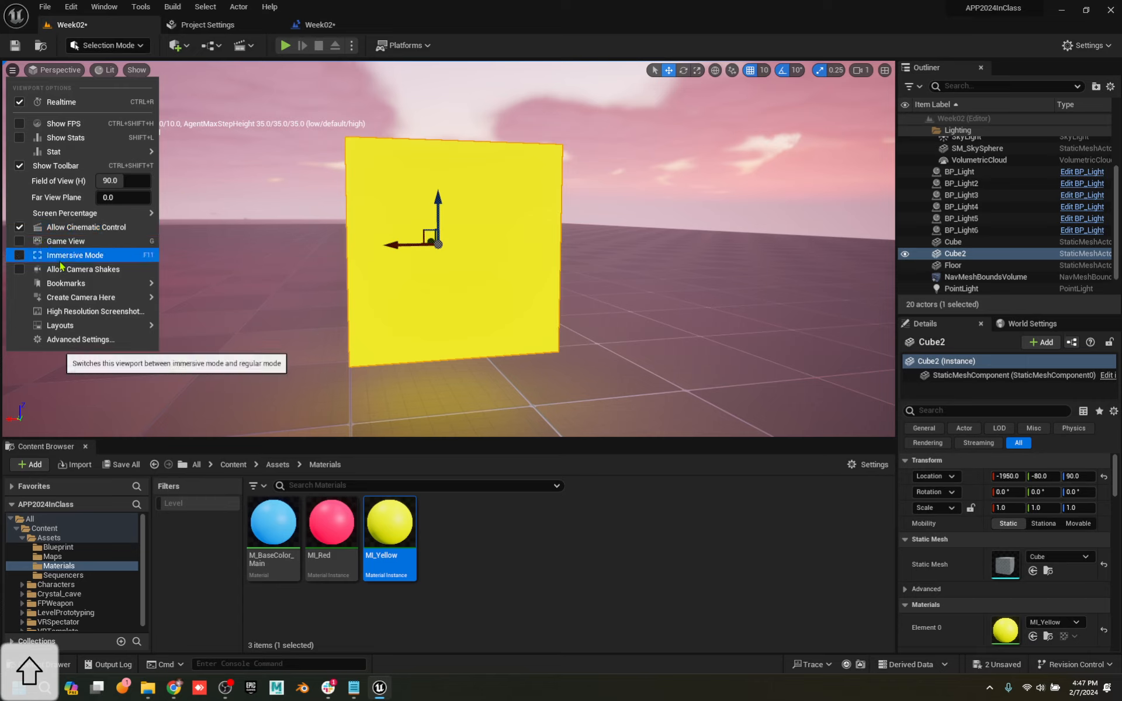
{"action": "mouse_move", "coordinate": [99, 298]}
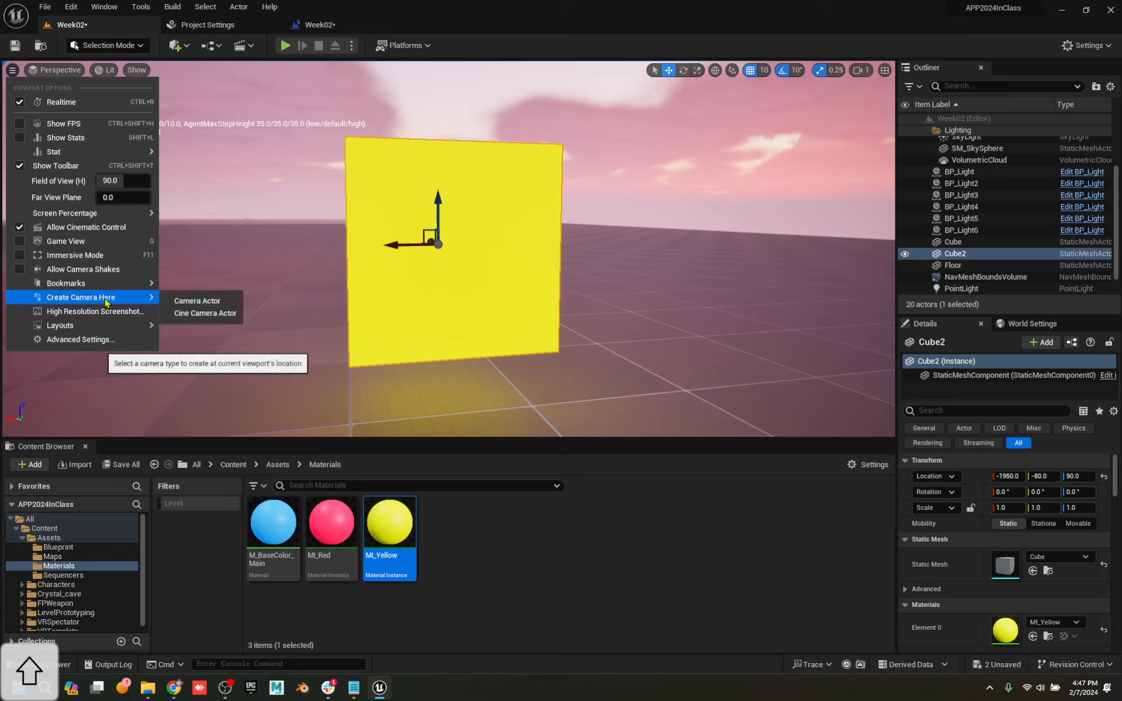
{"action": "left_click", "coordinate": [197, 302]}
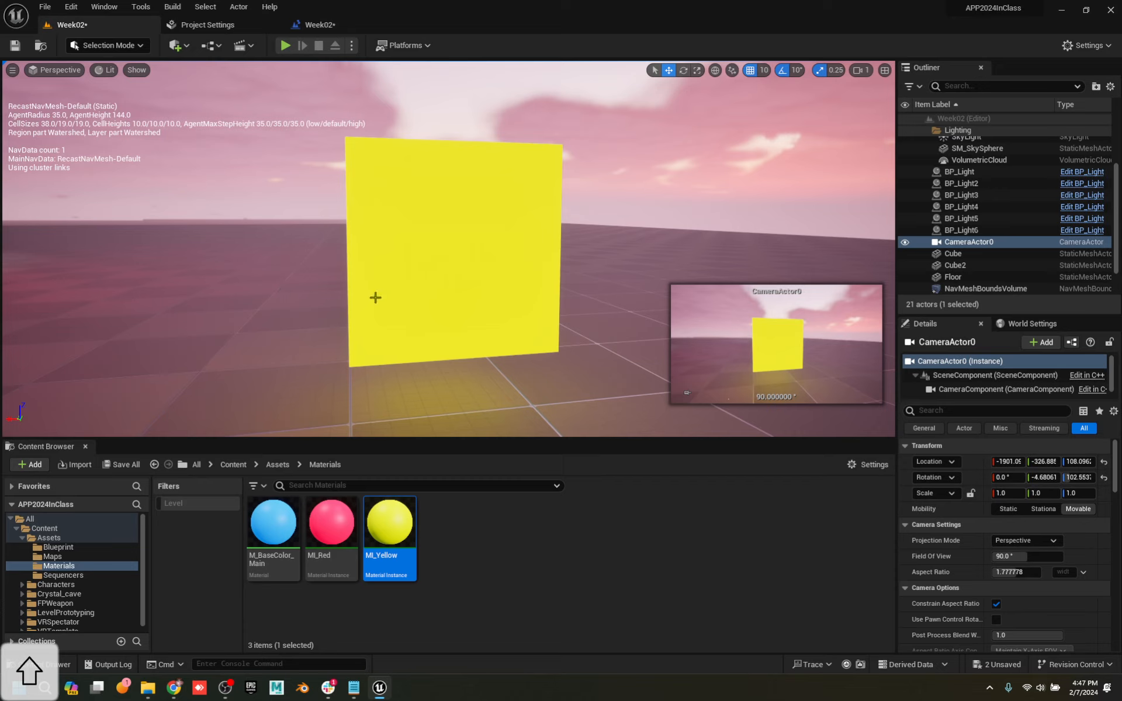
Create a second Camera Actor from a low, angled view of the pink cube
{"action": "right_click_drag", "start_coordinate": [405, 306], "coordinate": [479, 260]}
{"action": "key", "text": "s"}
{"action": "key", "text": "shift+a"}
{"action": "key", "text": "shift+w"}
{"action": "key", "text": "shift+a"}
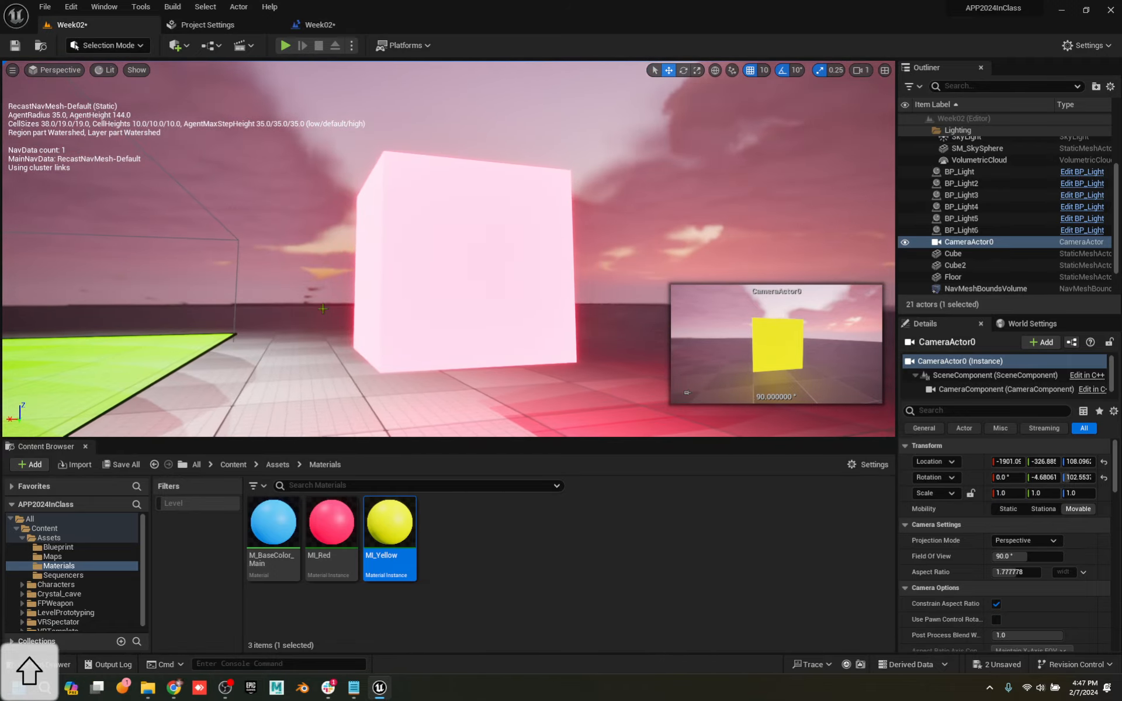
{"action": "left_click", "coordinate": [13, 71]}
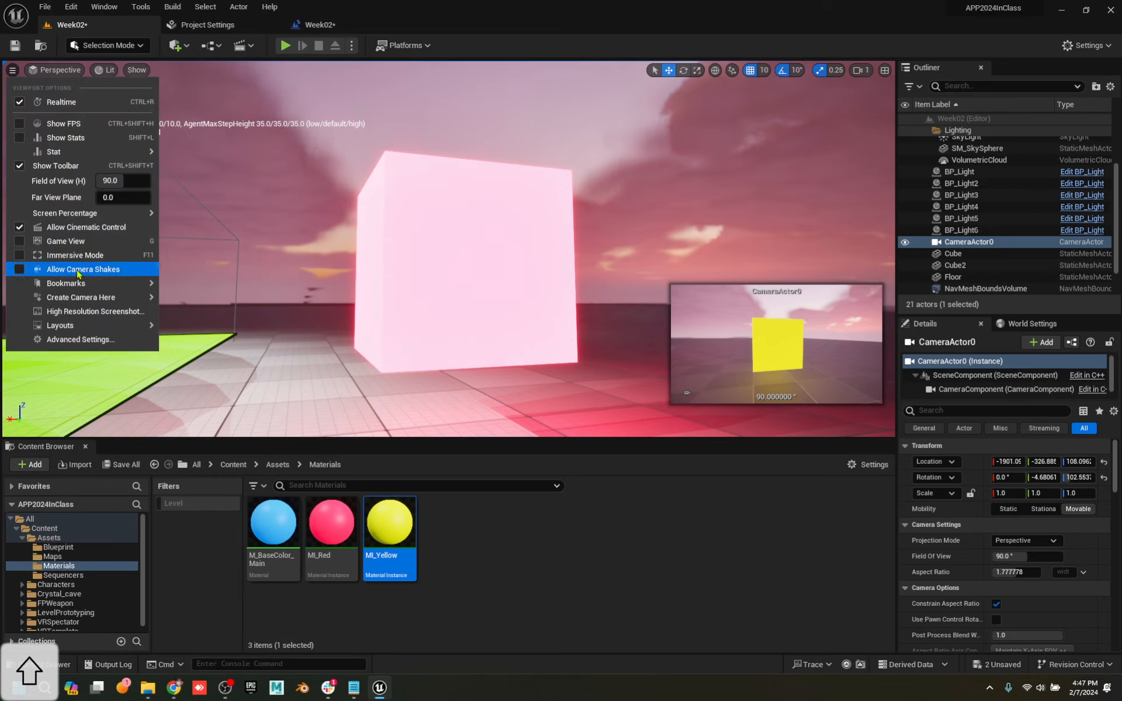
{"action": "mouse_move", "coordinate": [80, 299]}
{"action": "left_click", "coordinate": [222, 302]}
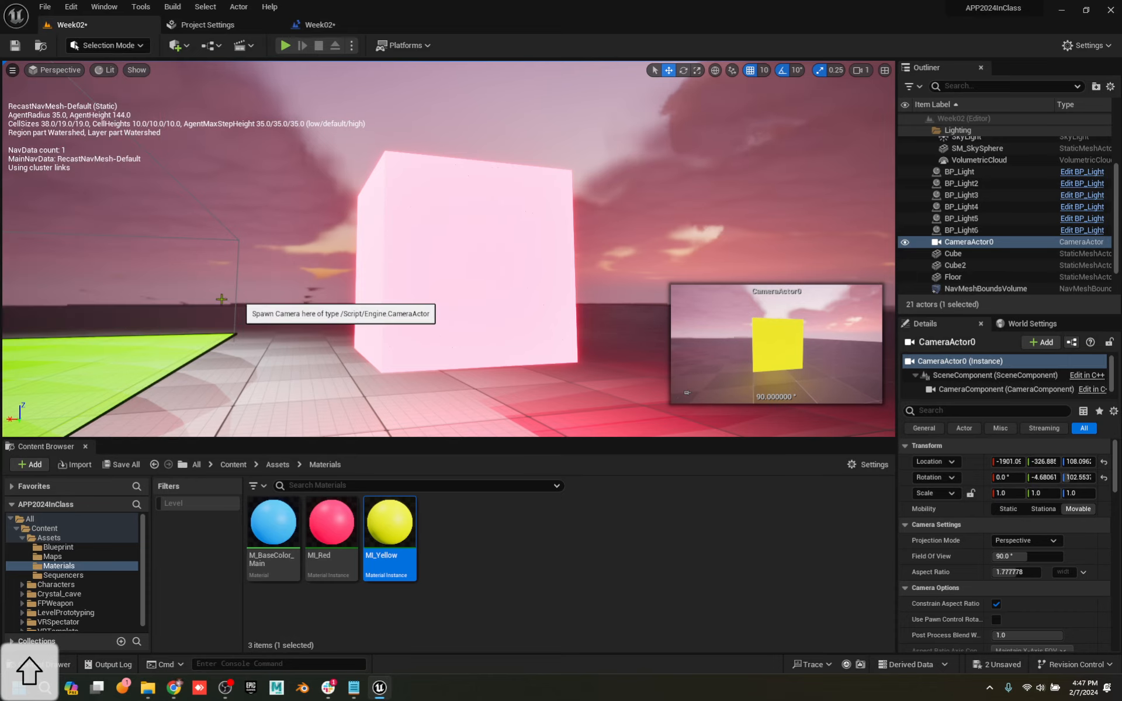
Create a third Camera Actor from a wide view with the row of spheres centered and the pink cube off to the side
{"action": "key", "text": "s"}
{"action": "right_click_drag", "start_coordinate": [464, 303], "coordinate": [392, 280]}
{"action": "key", "text": "shift+d"}
{"action": "key", "text": "shift+w"}
{"action": "key", "text": "shift+a"}
{"action": "key", "text": "shift+s"}
{"action": "key", "text": "shift+d"}
{"action": "key", "text": "shift+w"}
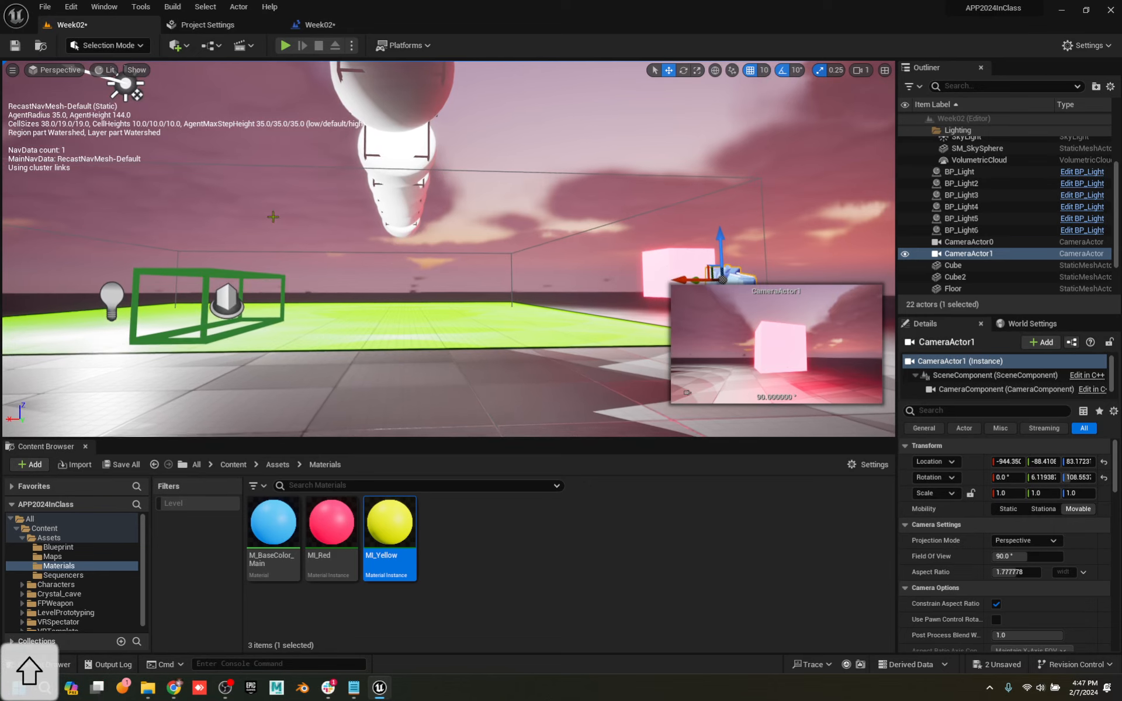
{"action": "left_click", "coordinate": [12, 70]}
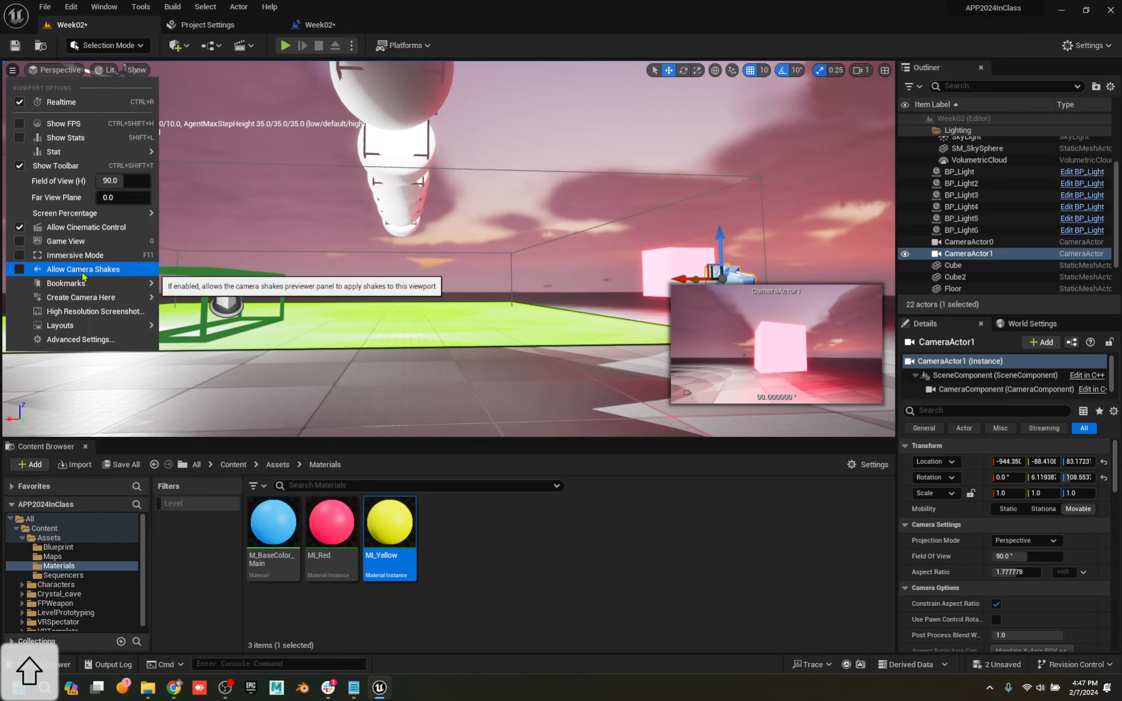
{"action": "mouse_move", "coordinate": [117, 298]}
{"action": "left_click", "coordinate": [189, 302]}
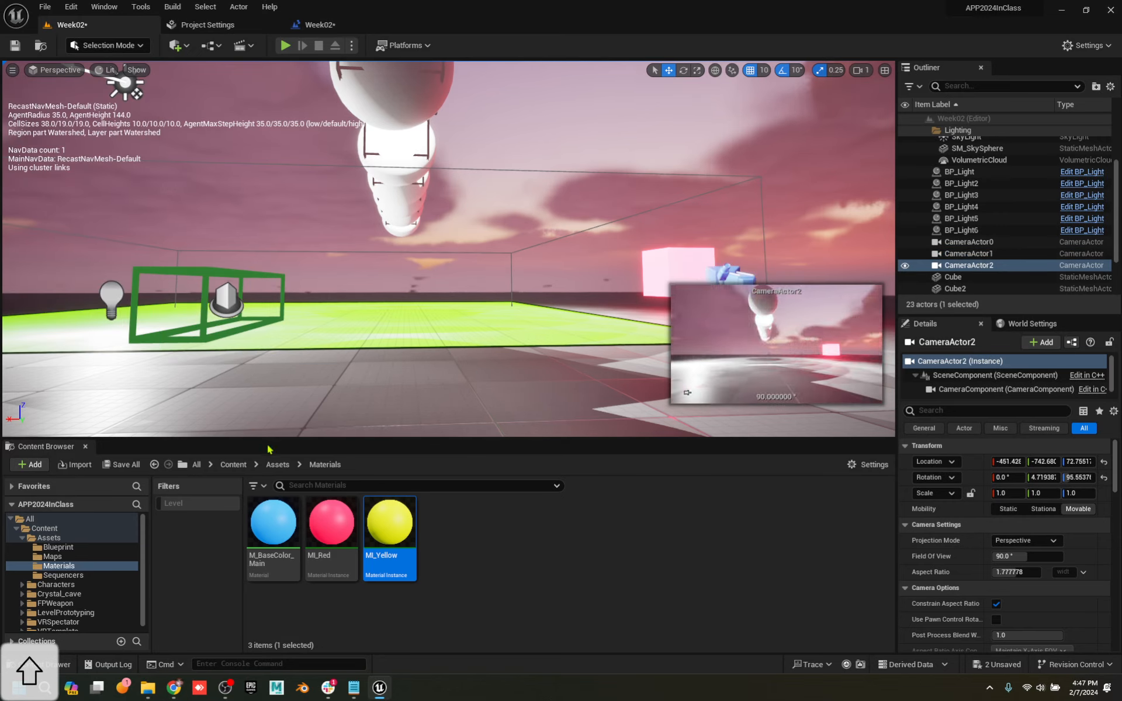
Move CameraActor0, CameraActor1 and CameraActor2 into the existing 00_Sequencers folder, and leave only CameraActor2 selected
{"action": "scroll", "coordinate": [921, 176], "scroll_direction": "up", "scroll_amount": 3}
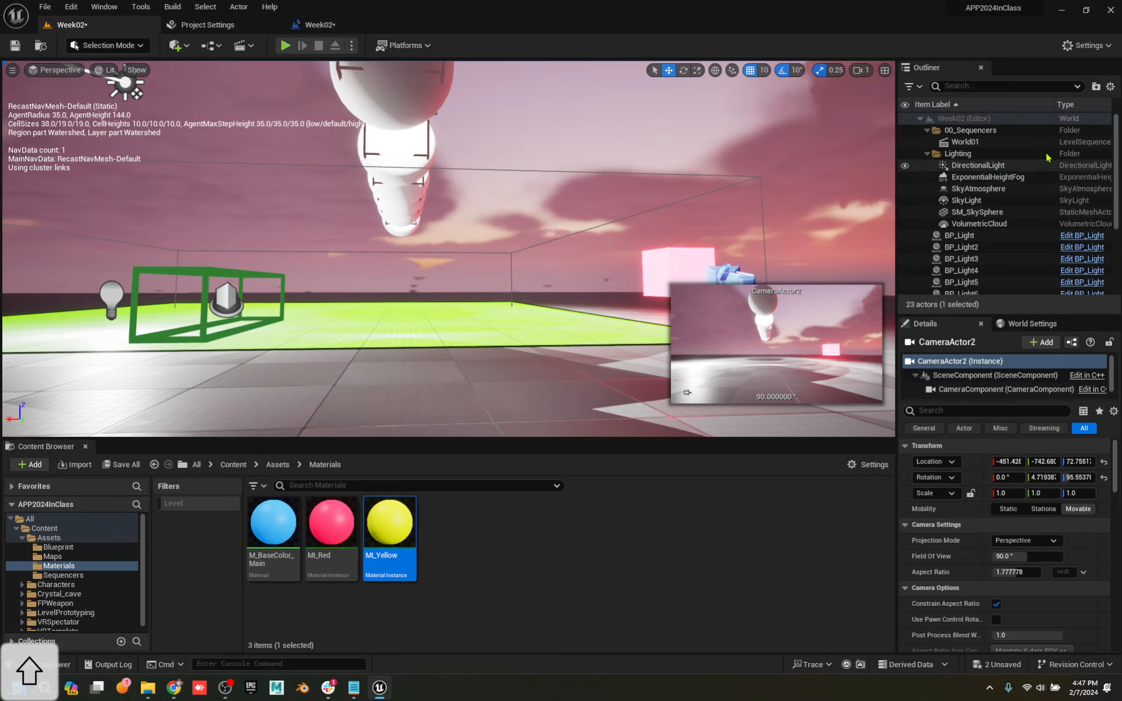
{"action": "scroll", "coordinate": [994, 152], "scroll_direction": "down", "scroll_amount": 4}
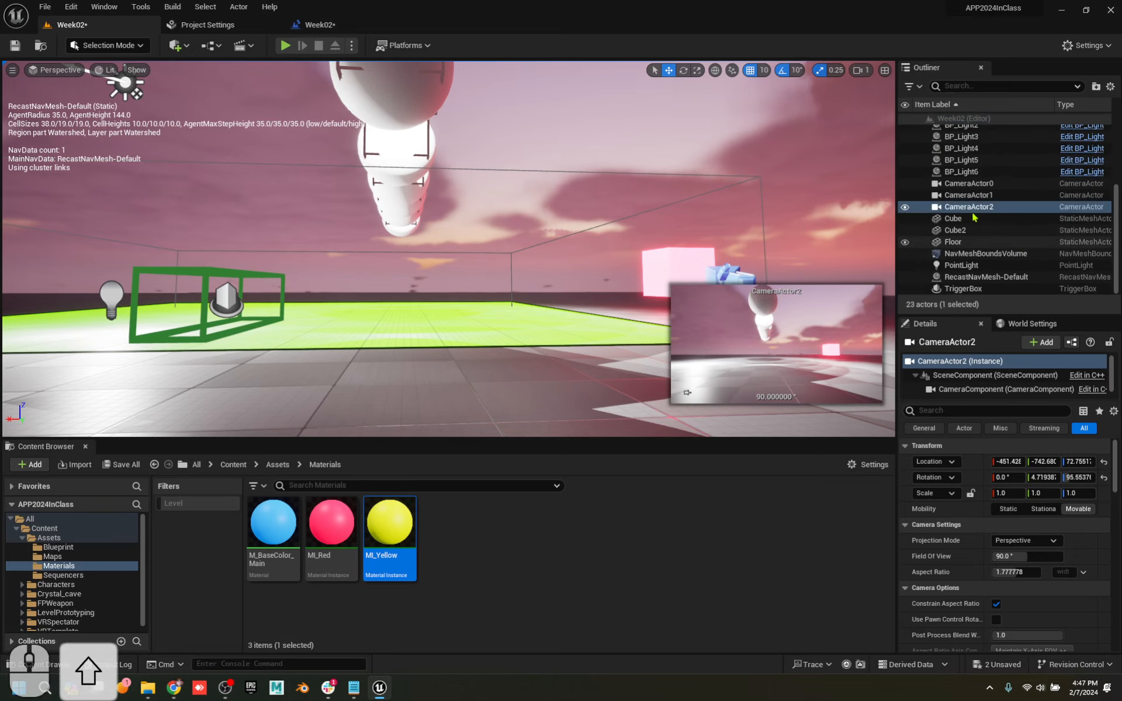
{"action": "left_click", "coordinate": [968, 184]}
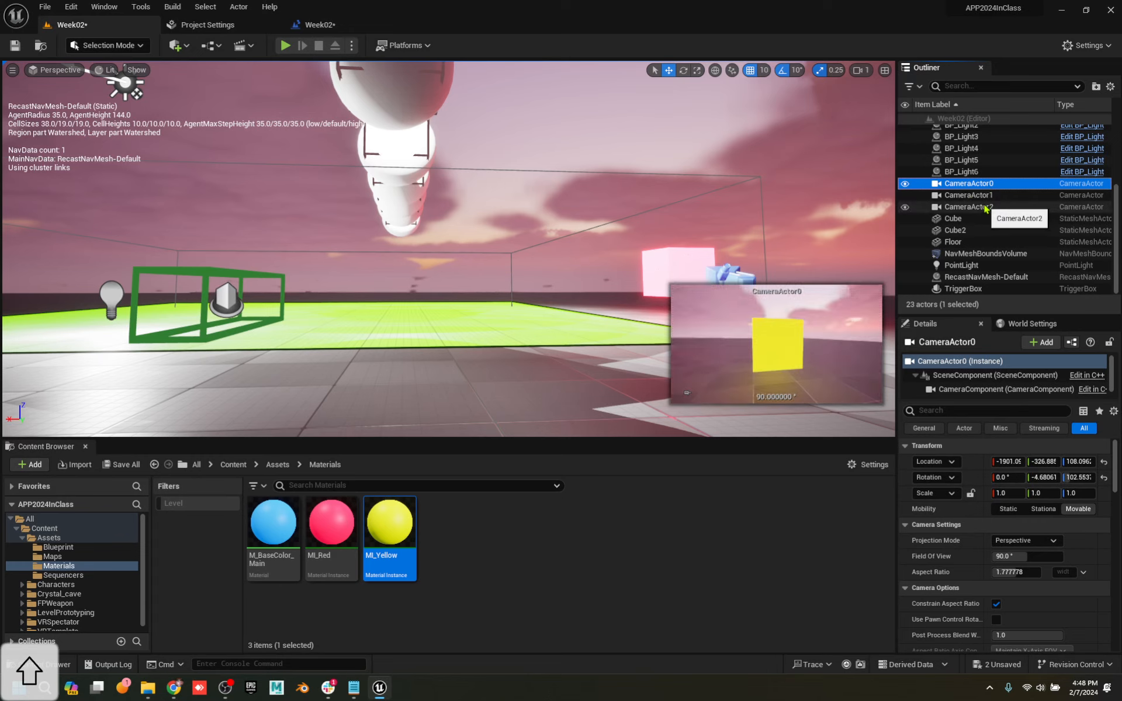
{"action": "left_click", "coordinate": [986, 207], "text": "shift"}
{"action": "right_click", "coordinate": [986, 208]}
{"action": "mouse_move", "coordinate": [993, 509]}
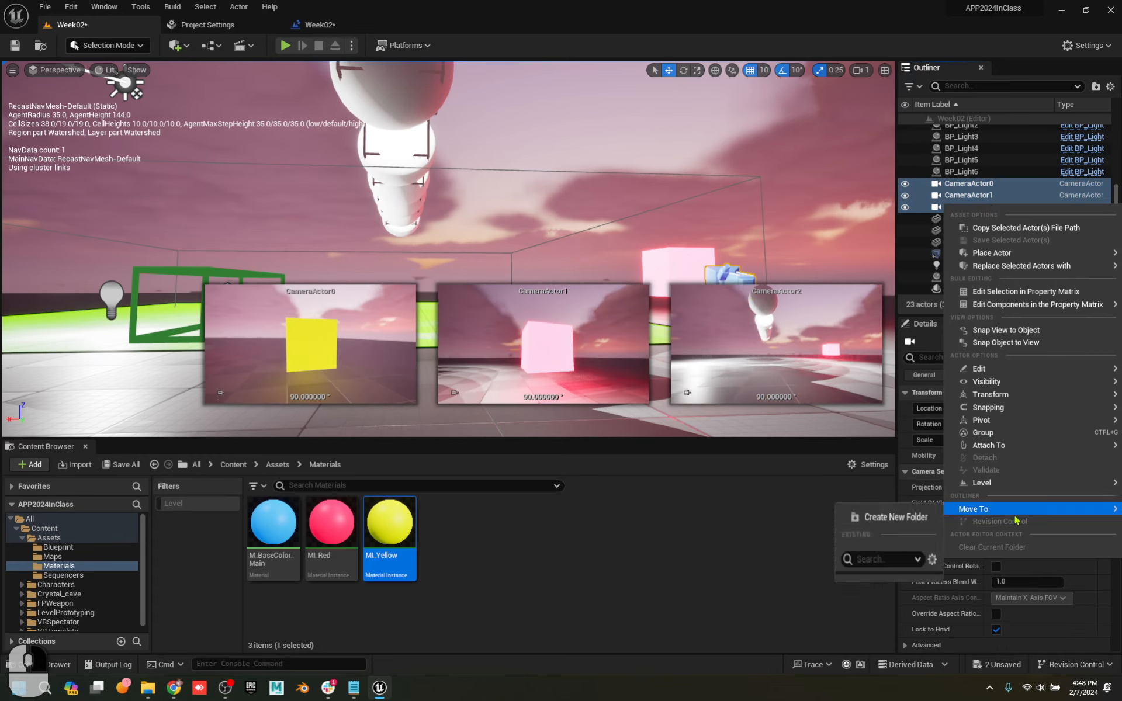
{"action": "left_click", "coordinate": [904, 562]}
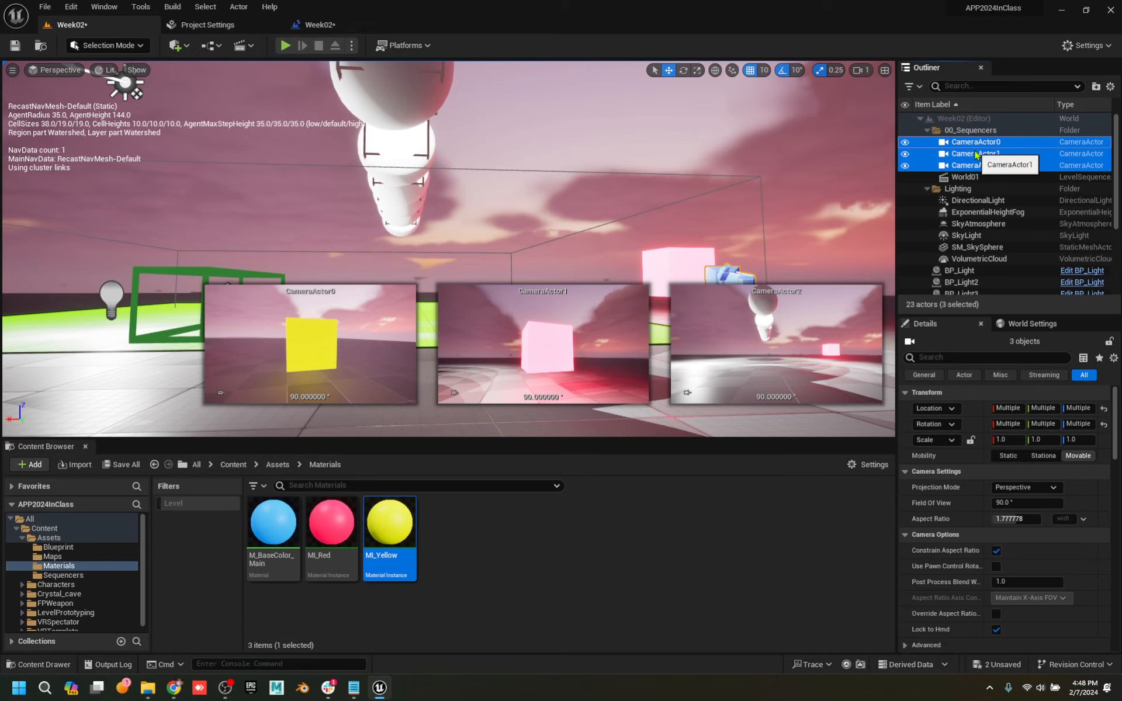
{"action": "left_click", "coordinate": [976, 154]}
{"action": "left_click", "coordinate": [976, 166]}
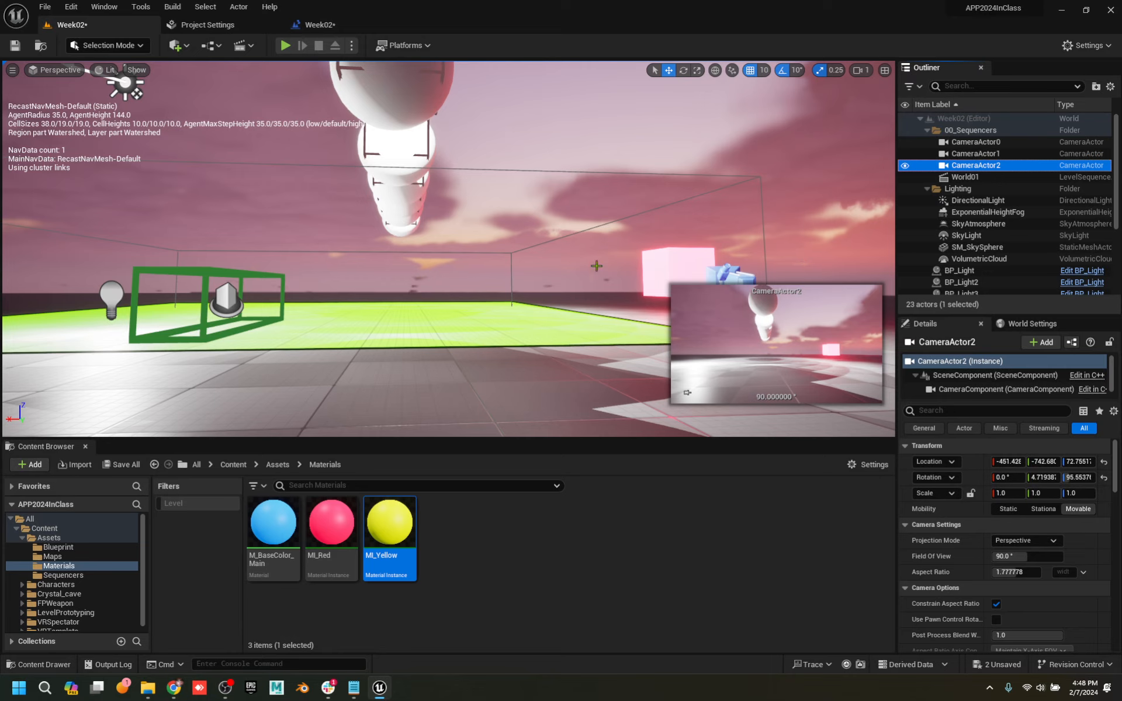
Open the World01 level sequence and add CameraActor0, CameraActor1 and CameraActor2 to it as tracks
{"action": "left_click", "coordinate": [975, 178]}
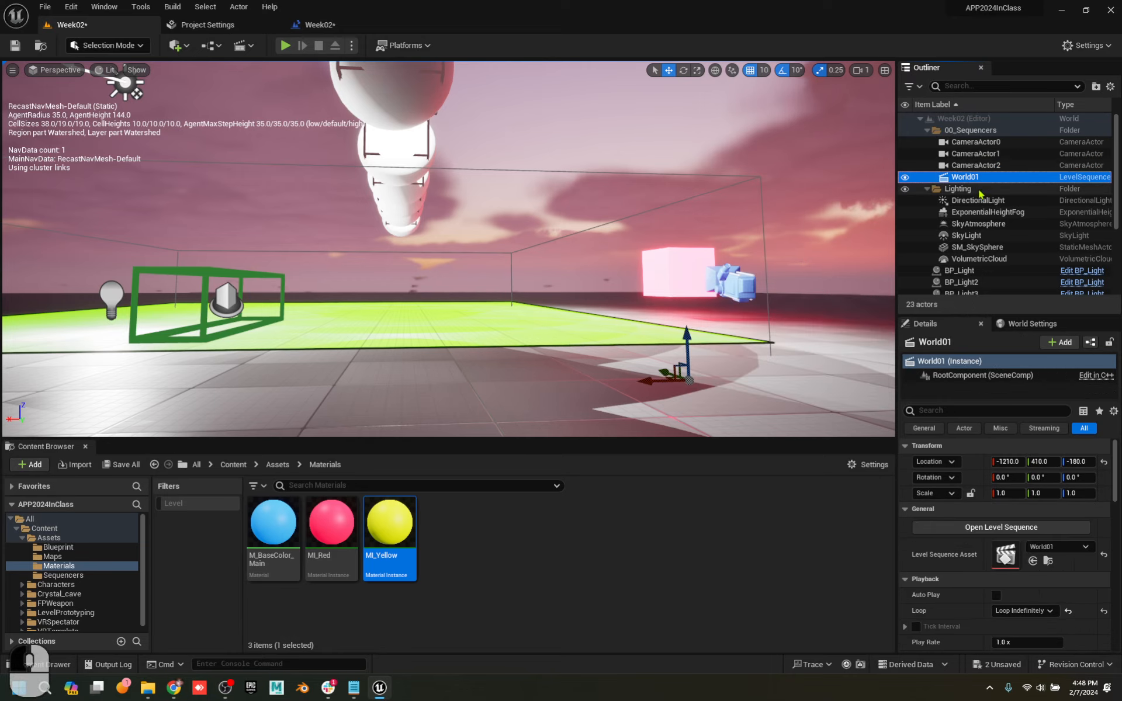
{"action": "left_click", "coordinate": [1008, 527]}
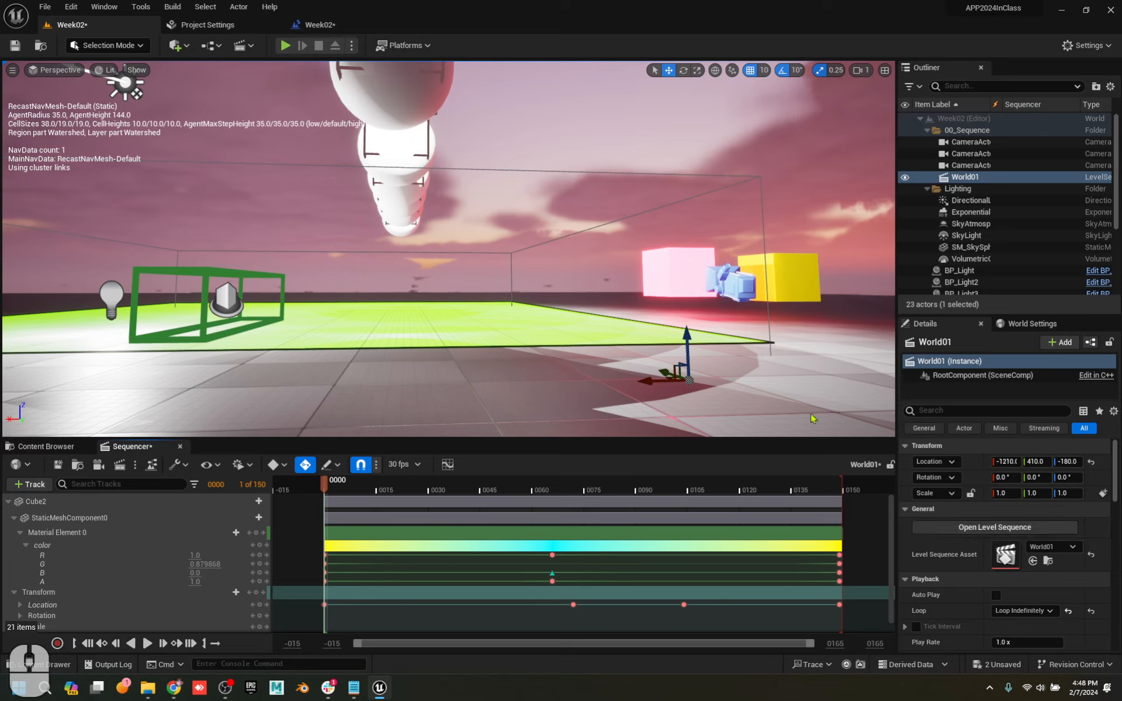
{"action": "left_click", "coordinate": [978, 145]}
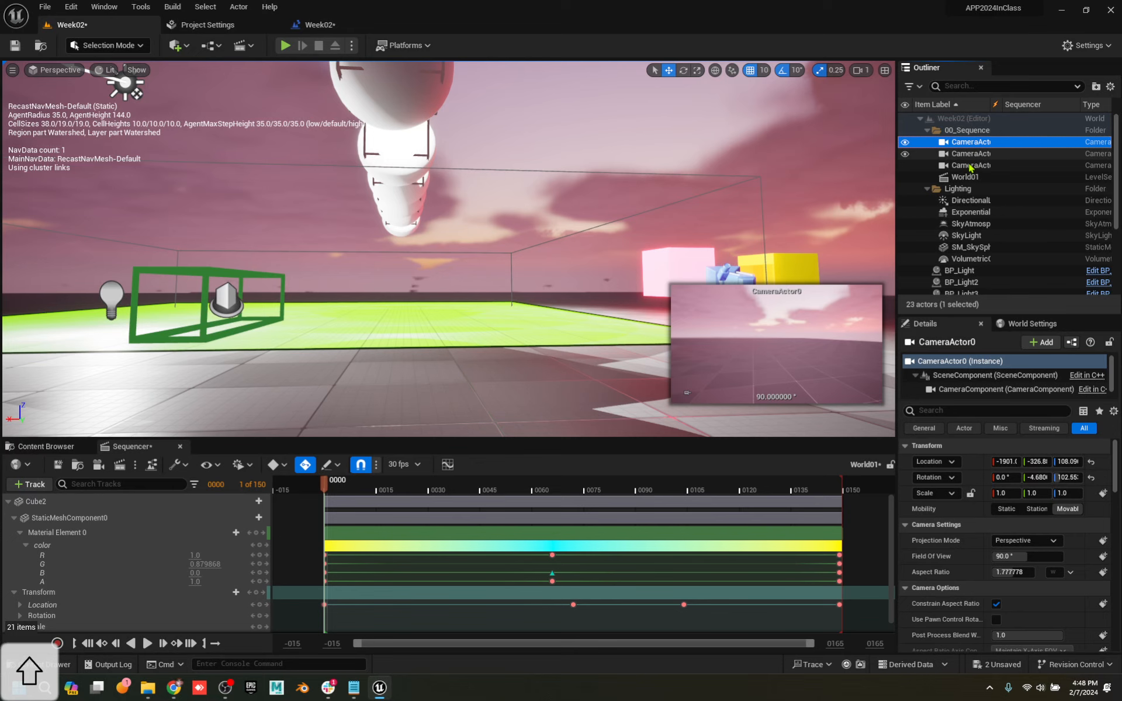
{"action": "left_click", "coordinate": [975, 166], "text": "shift"}
{"action": "left_click_drag", "start_coordinate": [618, 267], "coordinate": [64, 550]}
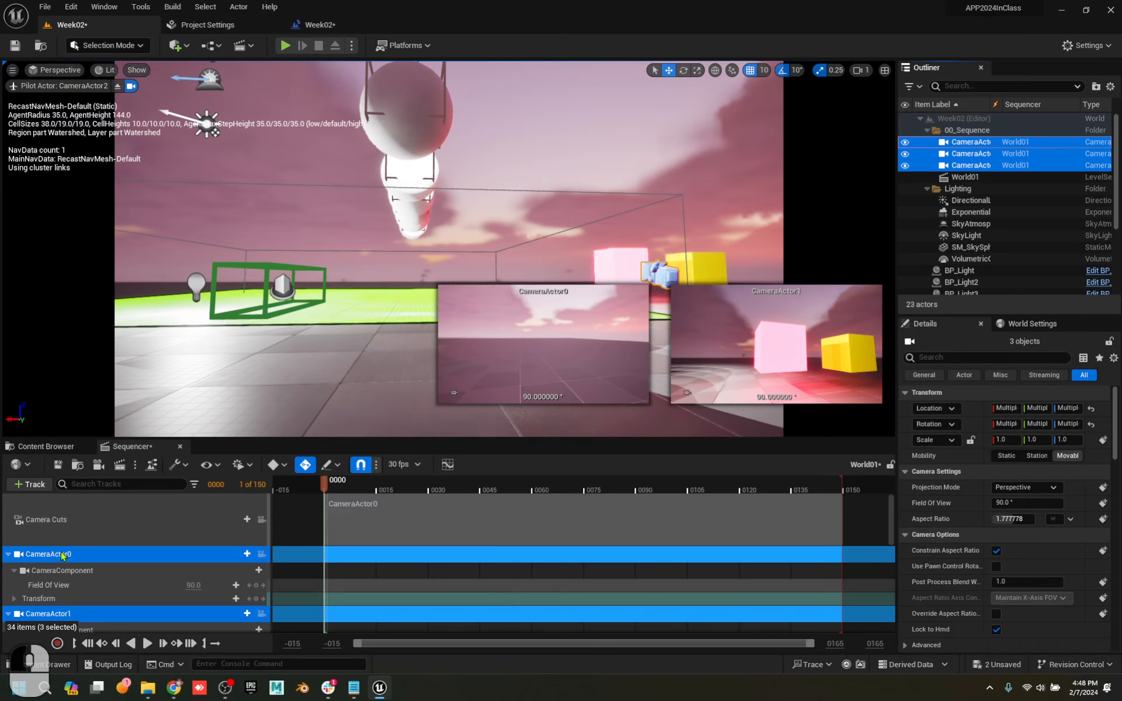
{"action": "left_click", "coordinate": [33, 490]}
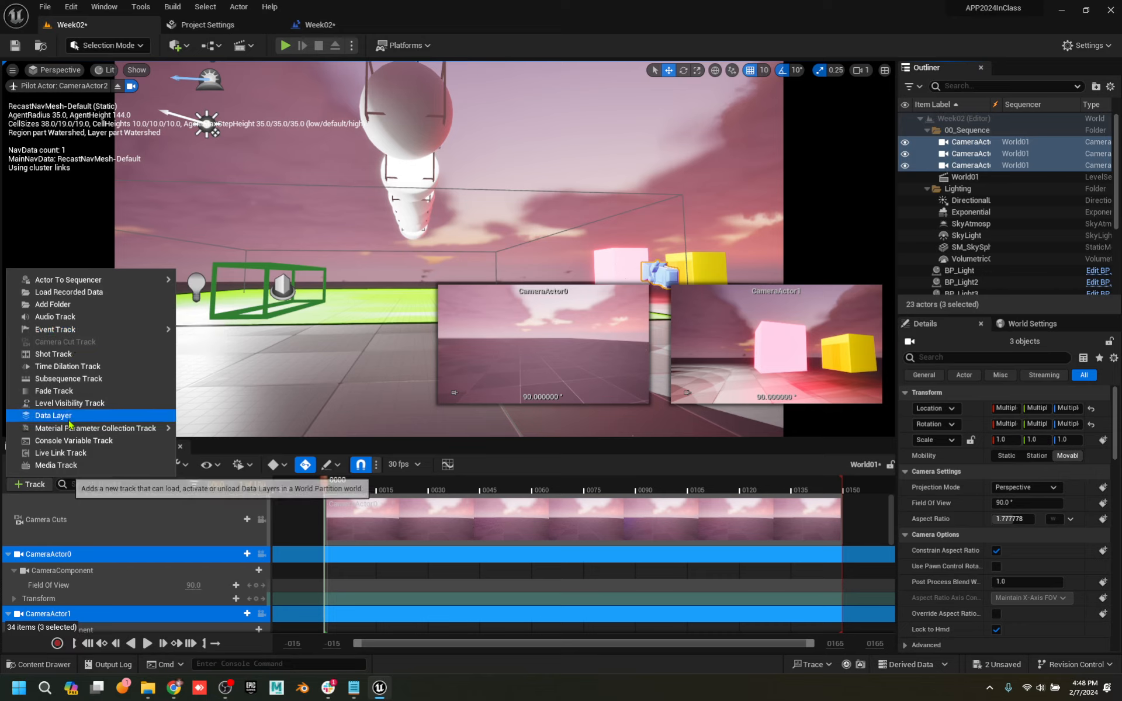
{"action": "mouse_move", "coordinate": [71, 430]}
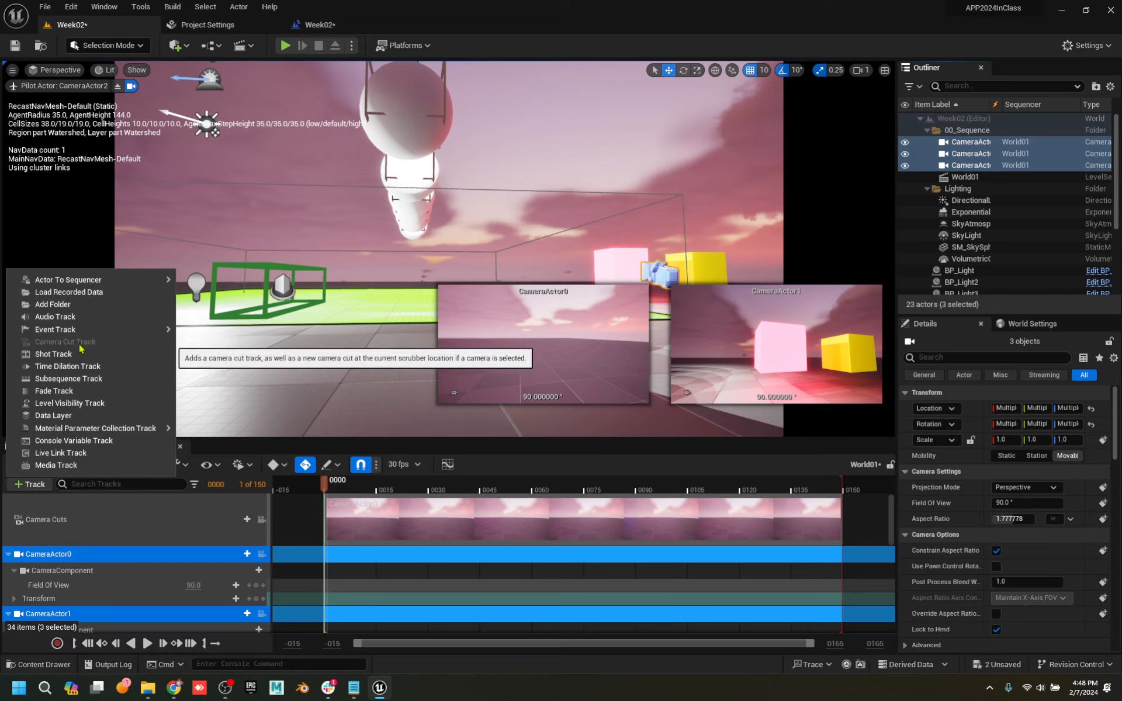
{"action": "left_click", "coordinate": [389, 480]}
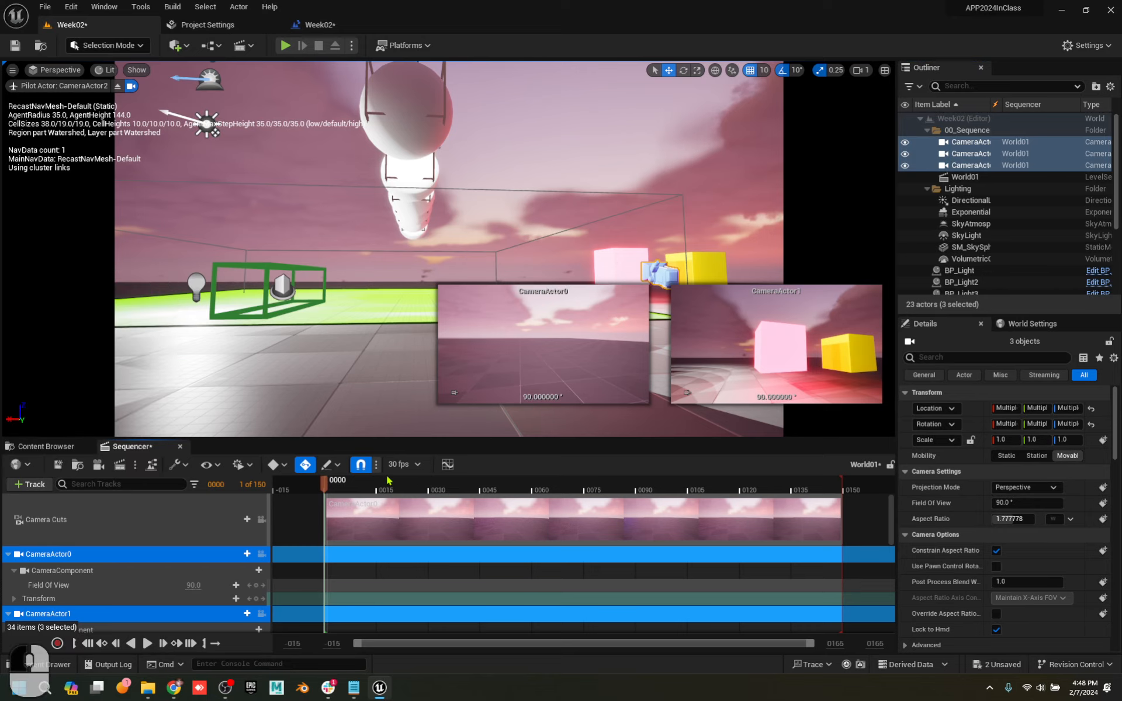
Lock the viewport to the Camera Cuts track and scrub the sequence to frame 43
{"action": "left_click", "coordinate": [262, 520]}
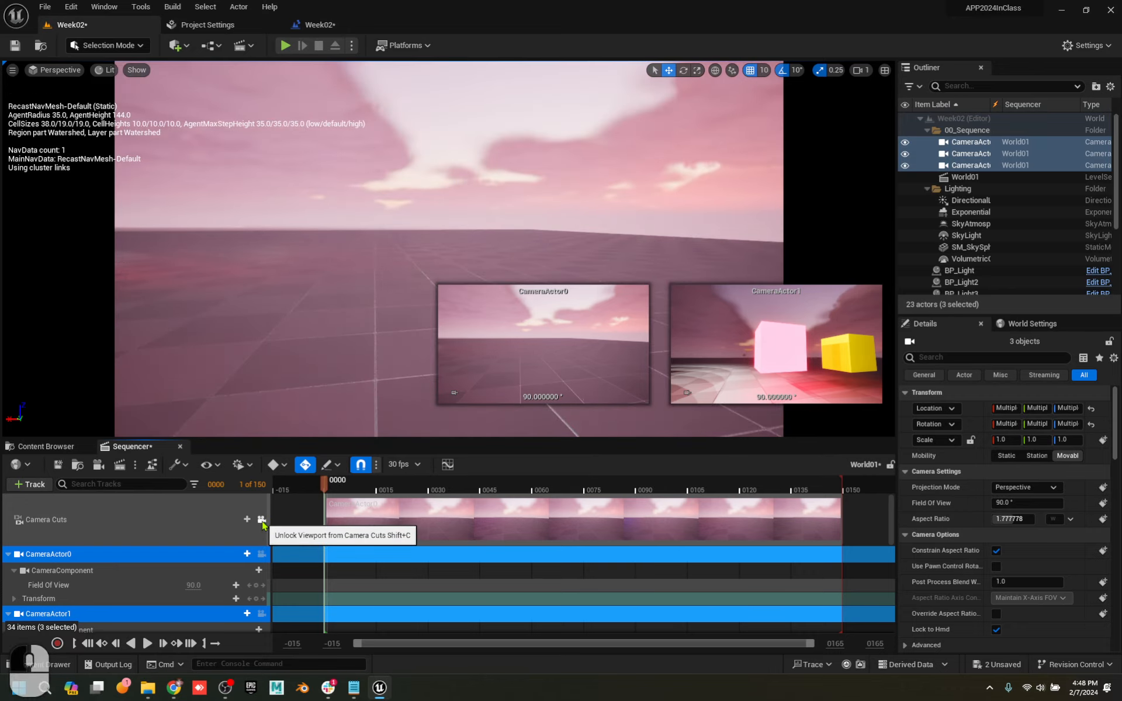
{"action": "mouse_move", "coordinate": [326, 481]}
{"action": "left_mouse_down"}
{"action": "mouse_move", "coordinate": [784, 488]}
{"action": "mouse_move", "coordinate": [308, 495]}
{"action": "left_mouse_up"}
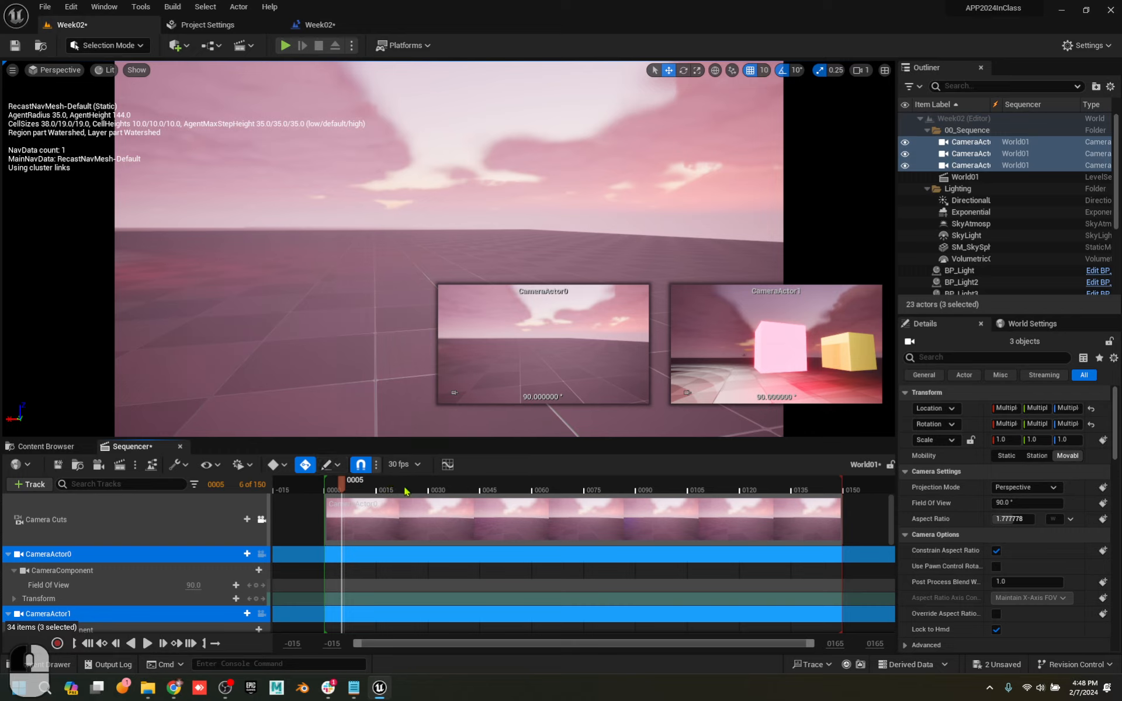
{"action": "left_click_drag", "start_coordinate": [406, 491], "coordinate": [478, 493]}
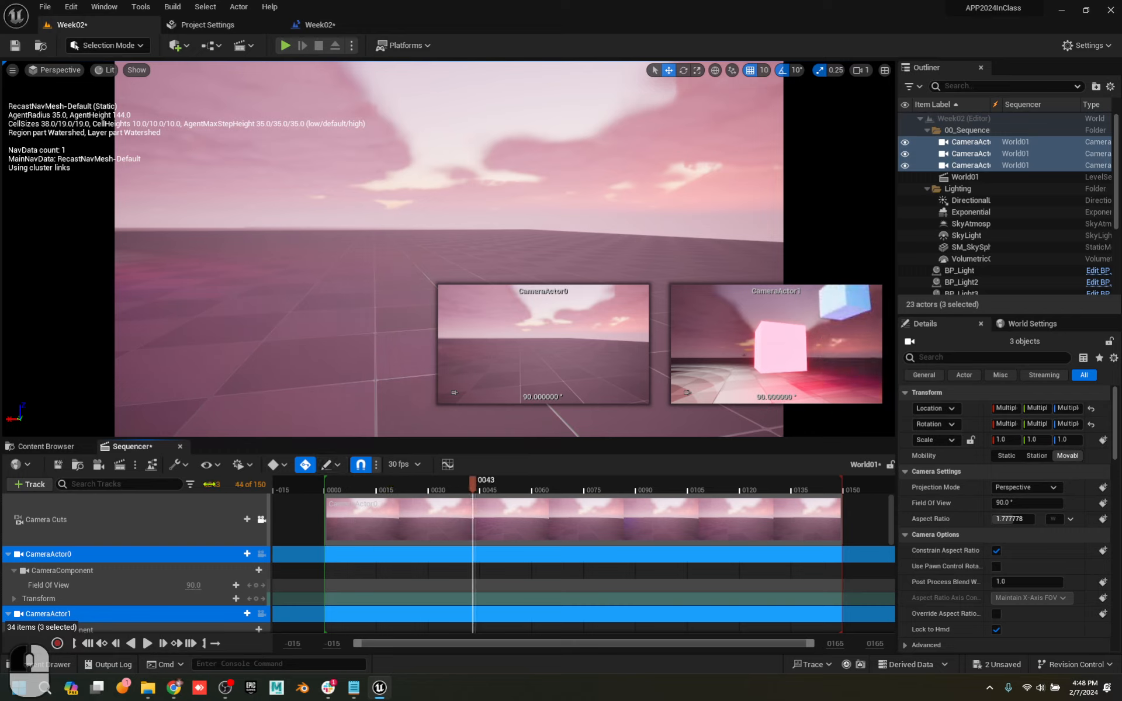
Set the sequence's time display to Seconds instead of frames
{"action": "left_click", "coordinate": [415, 464]}
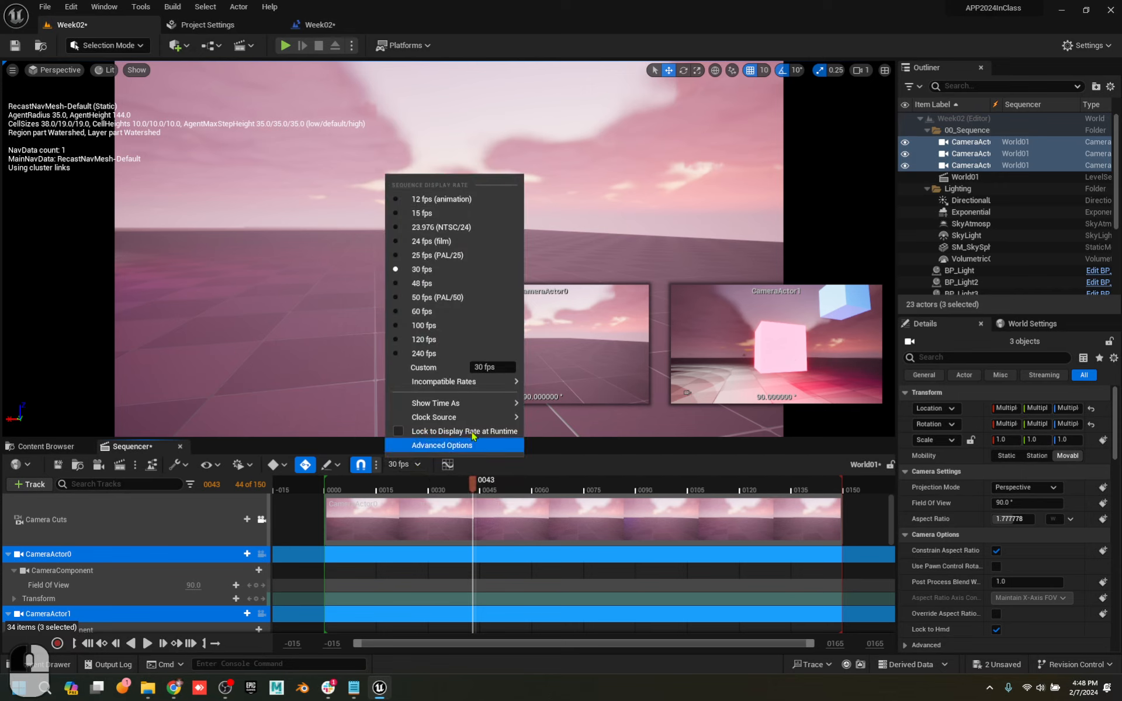
{"action": "mouse_move", "coordinate": [475, 421]}
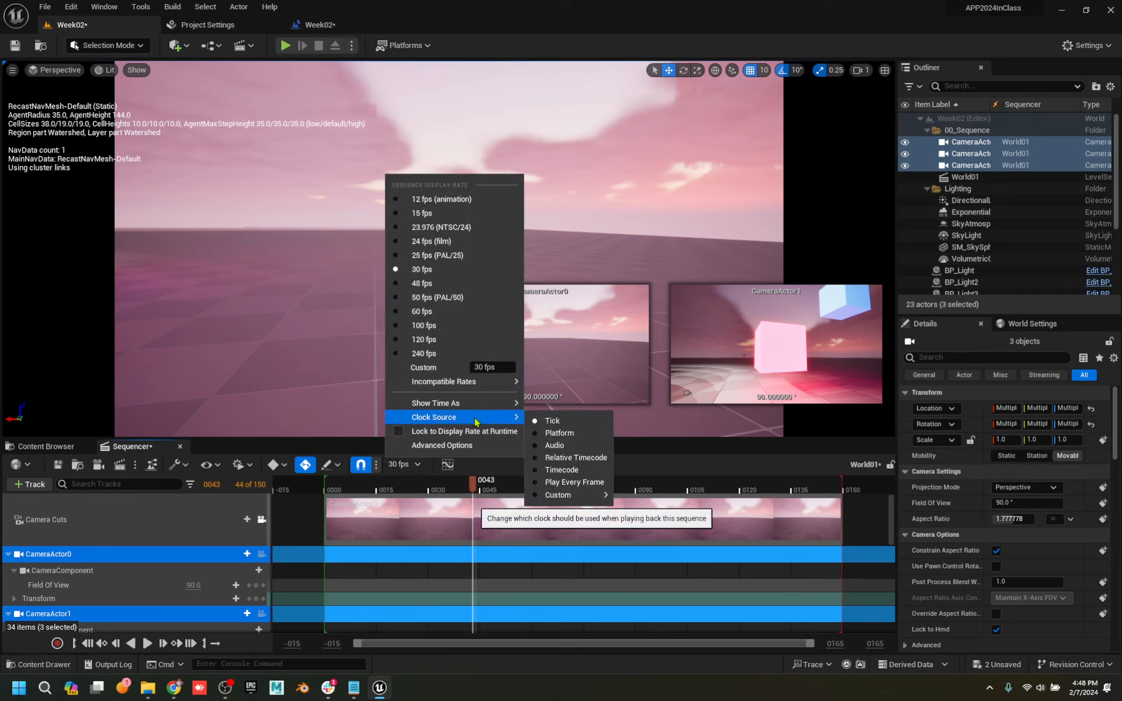
{"action": "mouse_move", "coordinate": [501, 403]}
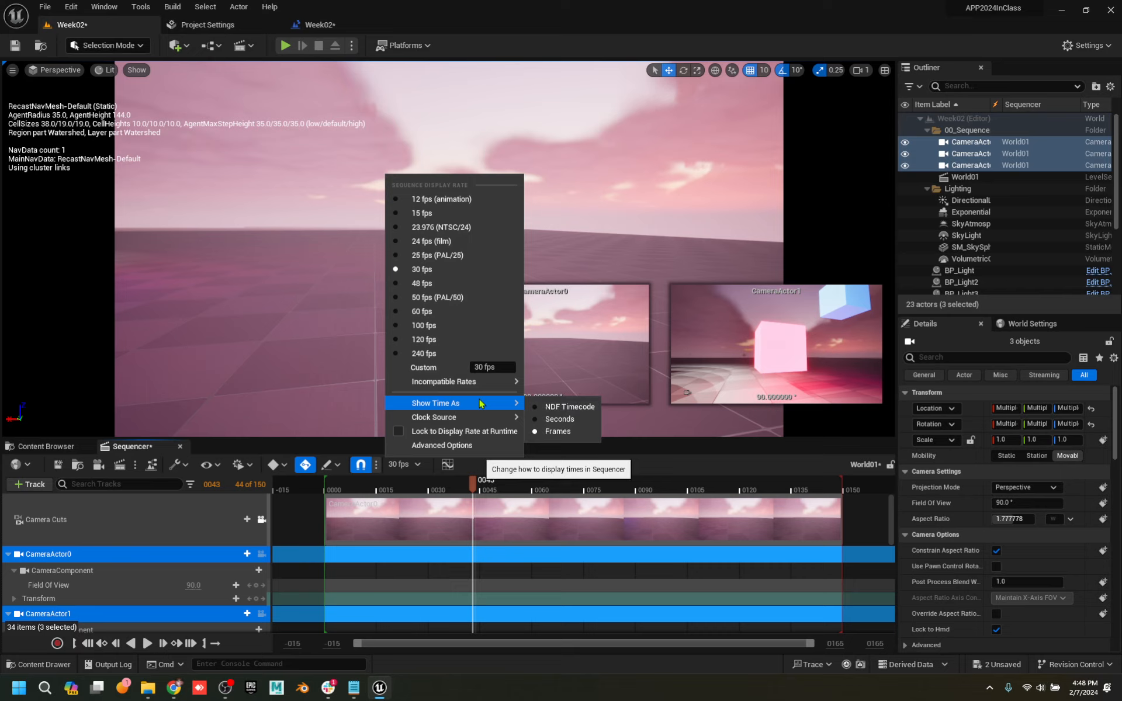
{"action": "left_click", "coordinate": [559, 419]}
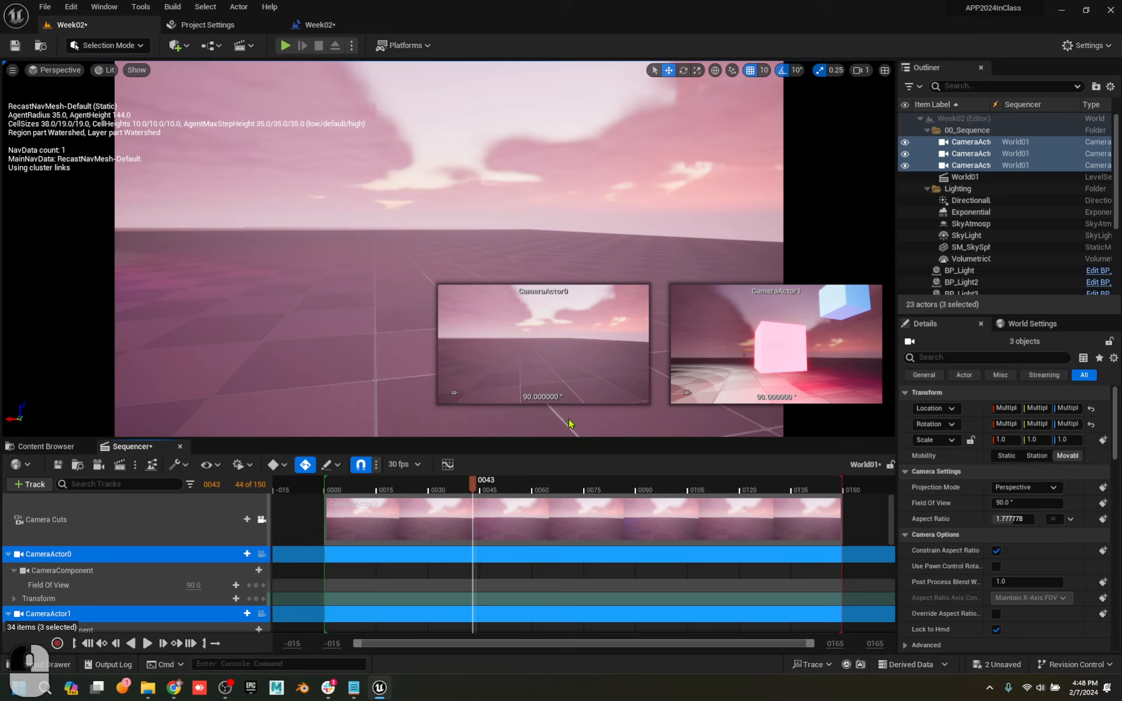
Enable Snap to Keys While Scrubbing in the sequence's play head snapping options
{"action": "left_click", "coordinate": [376, 465]}
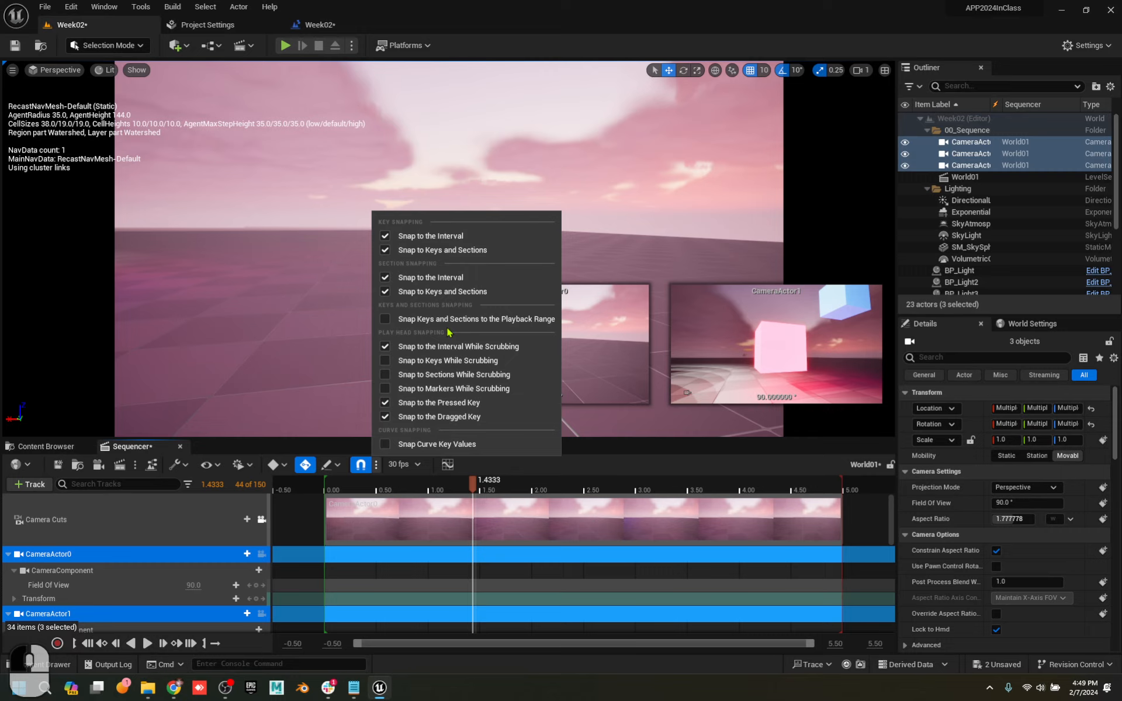
{"action": "left_click_drag", "start_coordinate": [432, 483], "coordinate": [398, 474]}
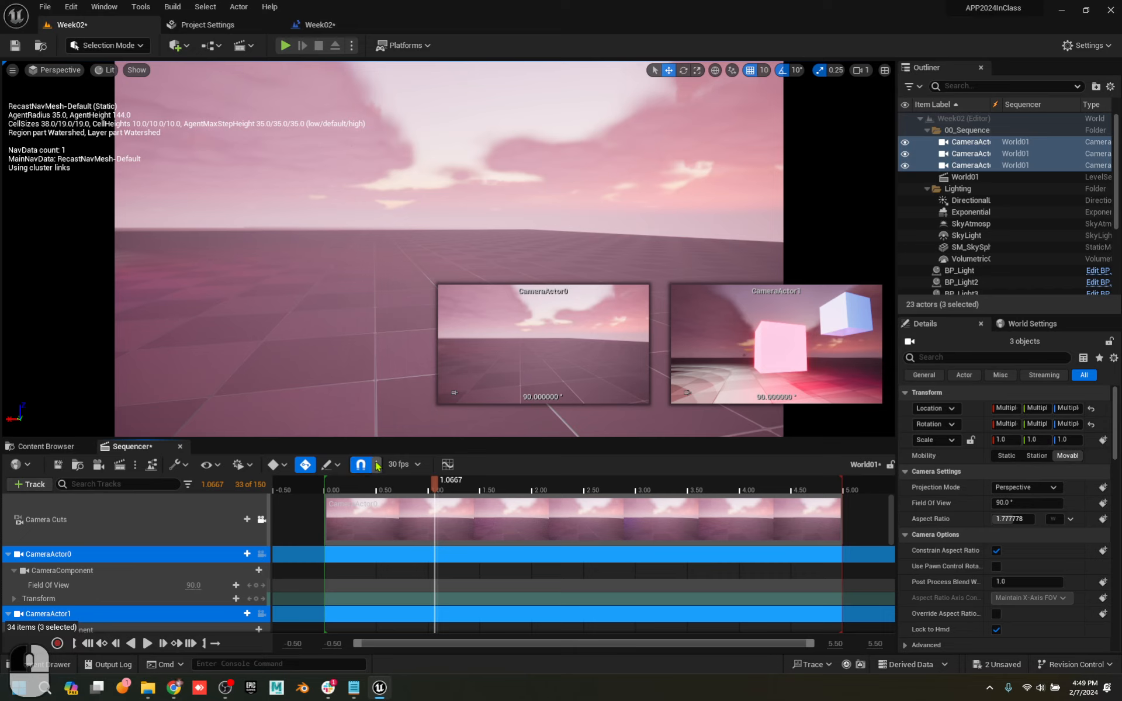
{"action": "left_click", "coordinate": [376, 466]}
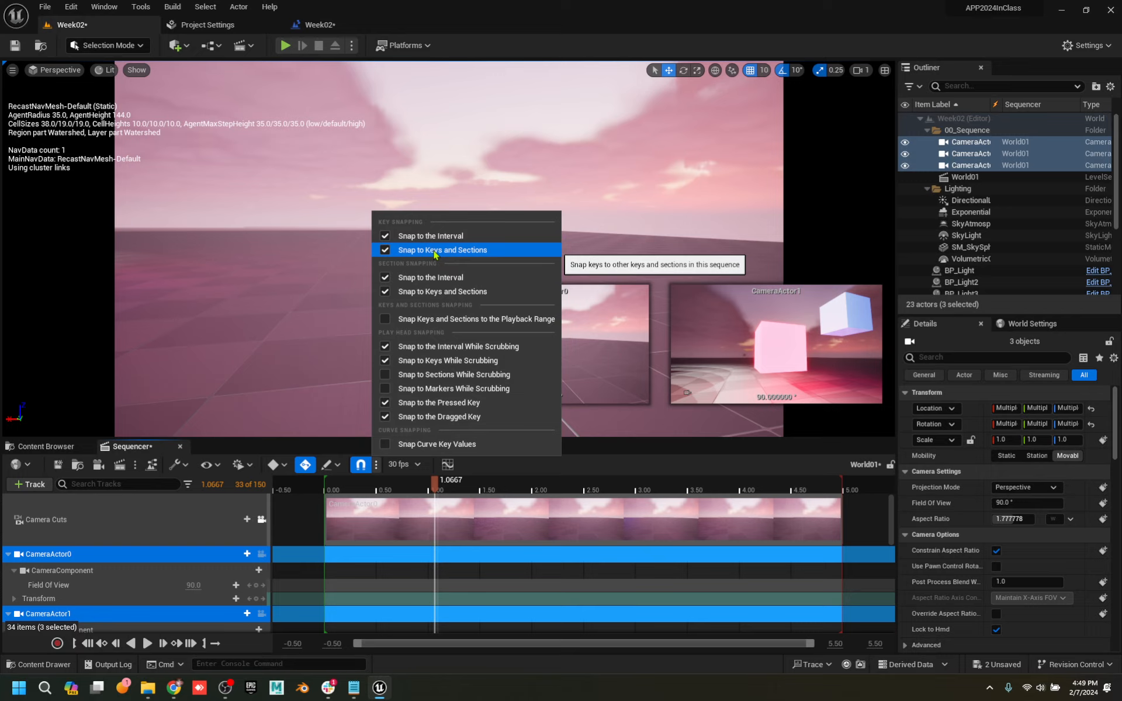
{"action": "left_click", "coordinate": [443, 488]}
Add a camera cut to CameraActor1 at 2.00 seconds on the Camera Cuts track
{"action": "left_click_drag", "start_coordinate": [435, 484], "coordinate": [380, 488]}
{"action": "left_click_drag", "start_coordinate": [453, 488], "coordinate": [522, 483]}
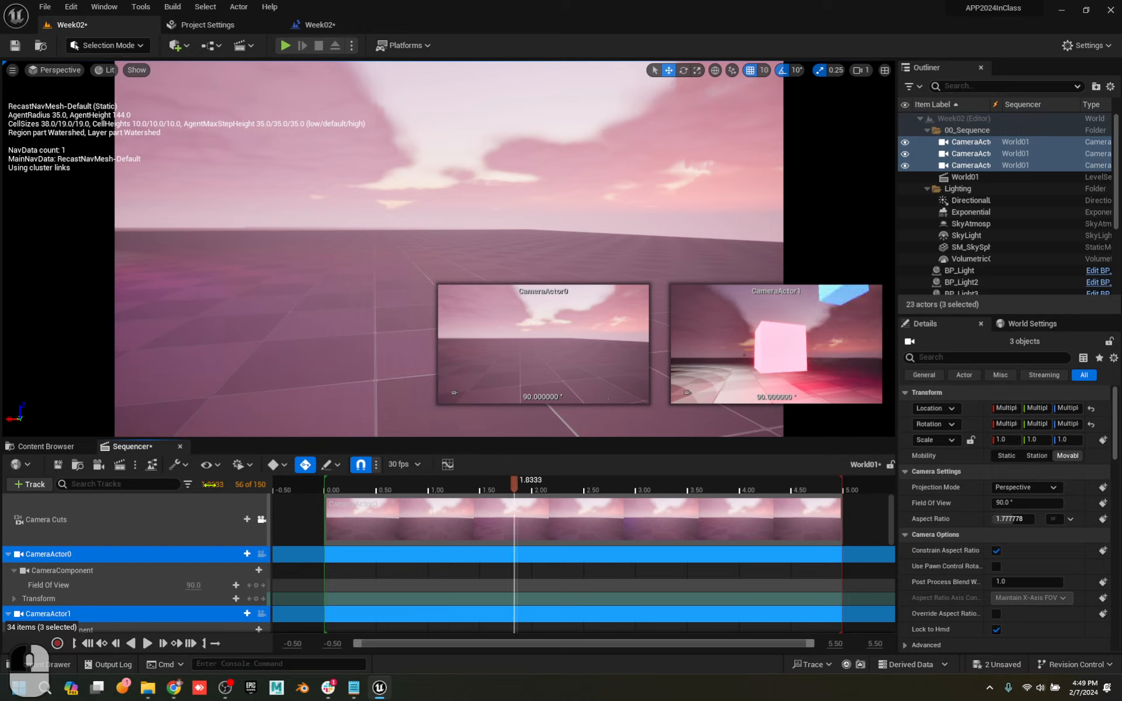
{"action": "type", "text": "2"}
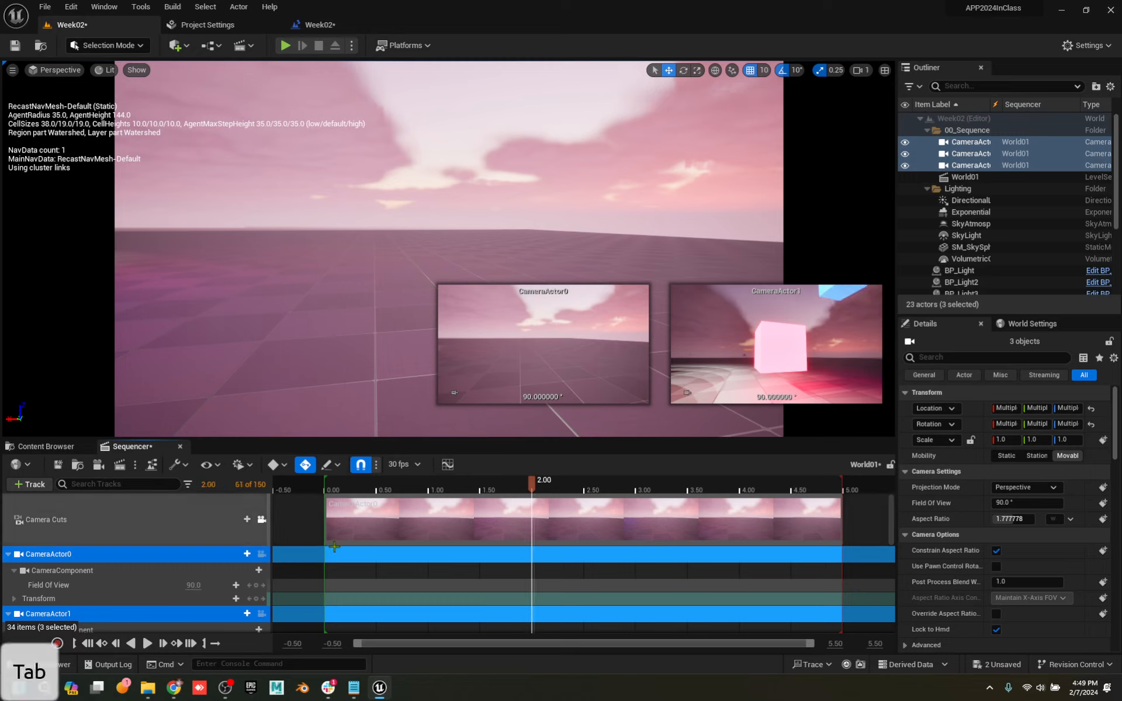
{"action": "left_click", "coordinate": [364, 510]}
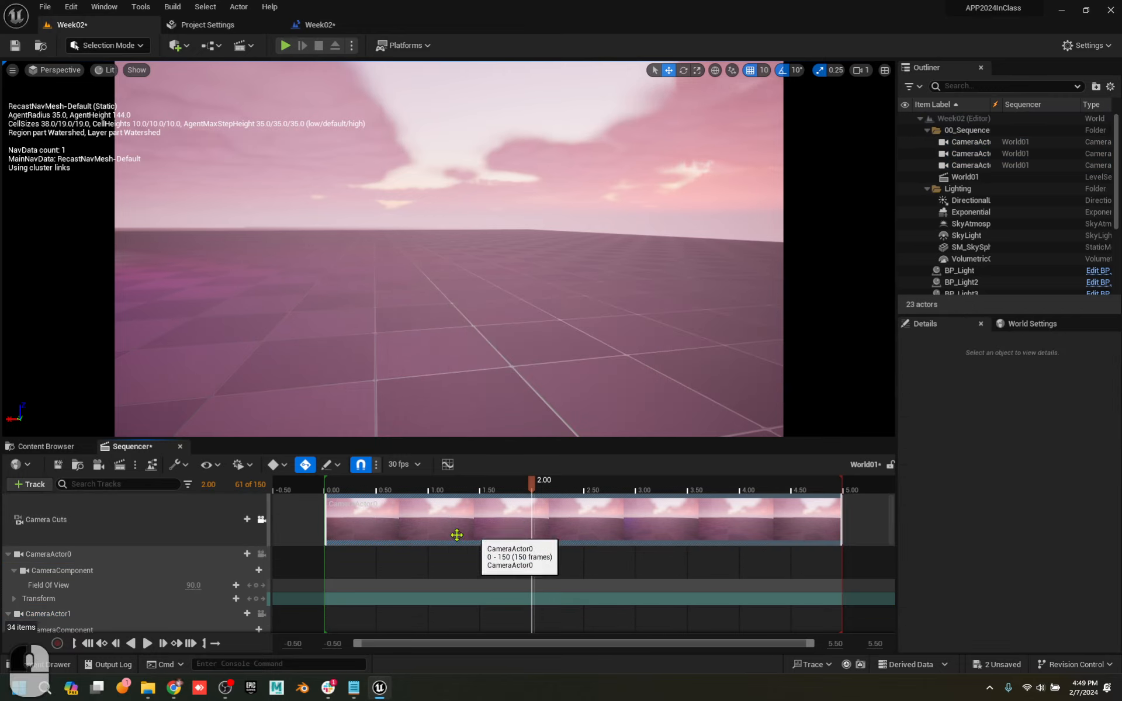
{"action": "left_click", "coordinate": [246, 519]}
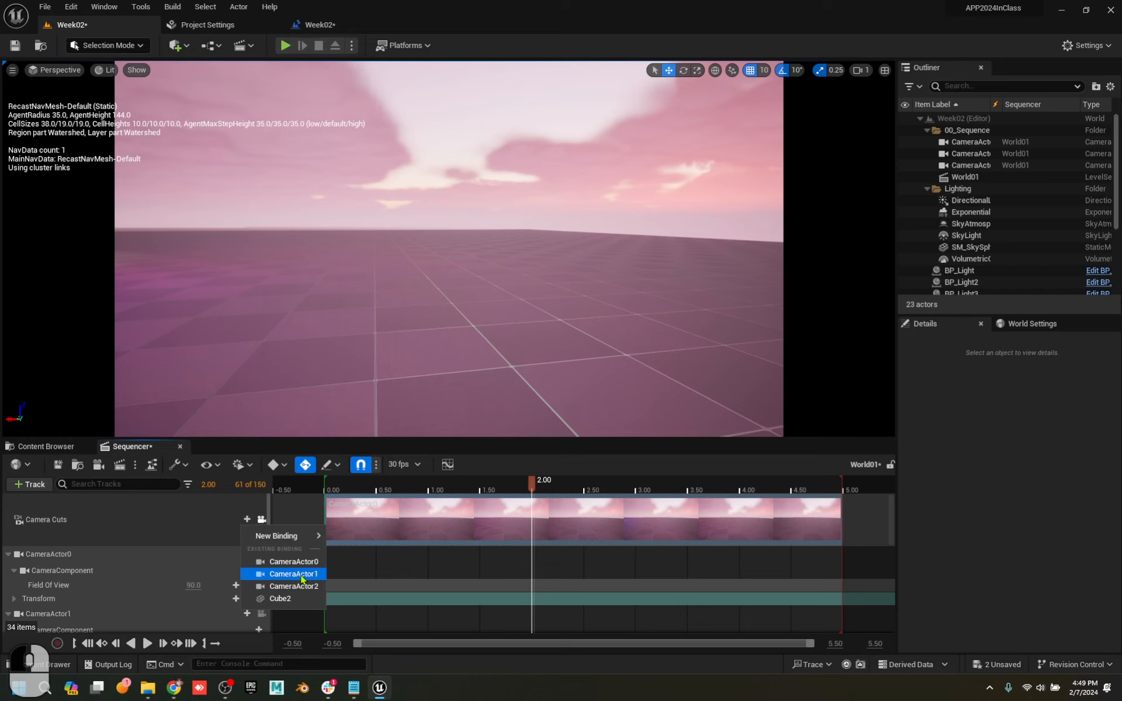
{"action": "left_click", "coordinate": [298, 574]}
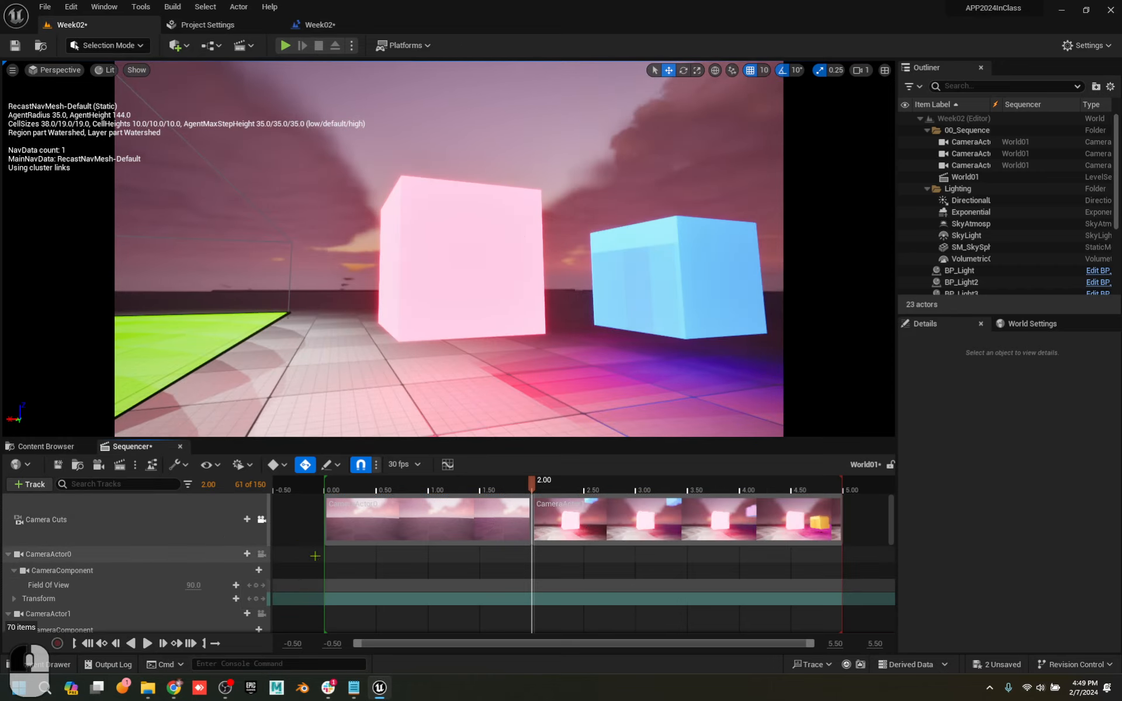
Assign CameraActor1 to the first camera cut, starting at 0.00 seconds
{"action": "left_click", "coordinate": [476, 529]}
{"action": "left_click_drag", "start_coordinate": [450, 489], "coordinate": [335, 483]}
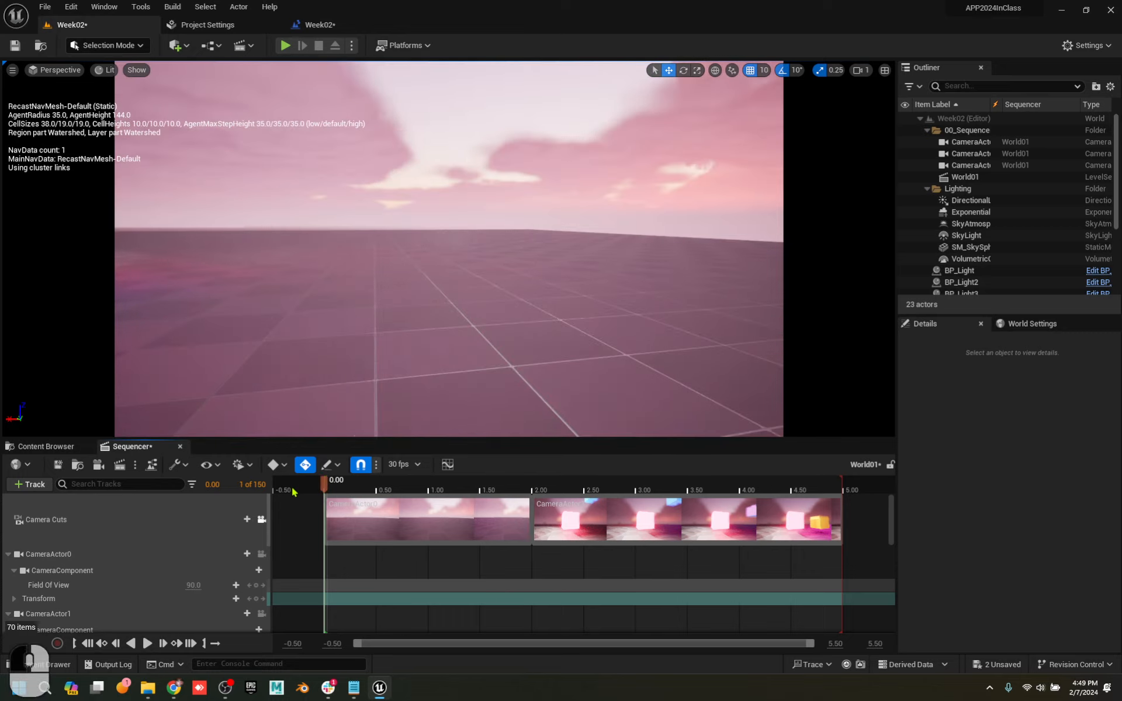
{"action": "left_click", "coordinate": [246, 520]}
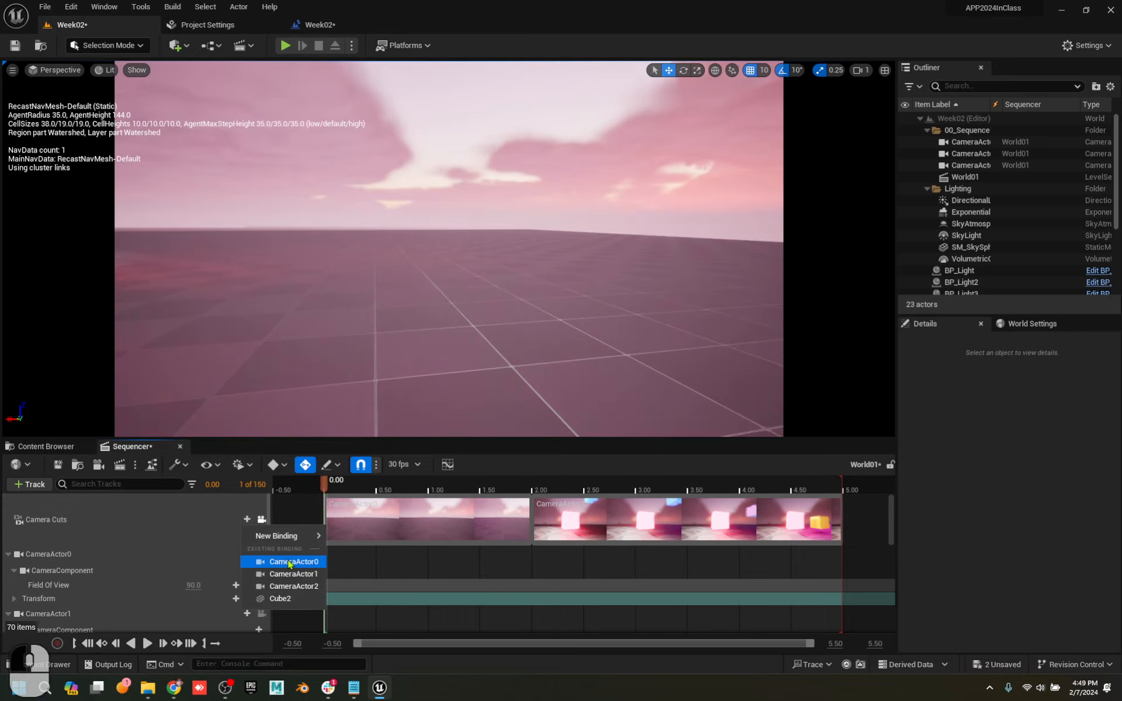
{"action": "left_click", "coordinate": [292, 575]}
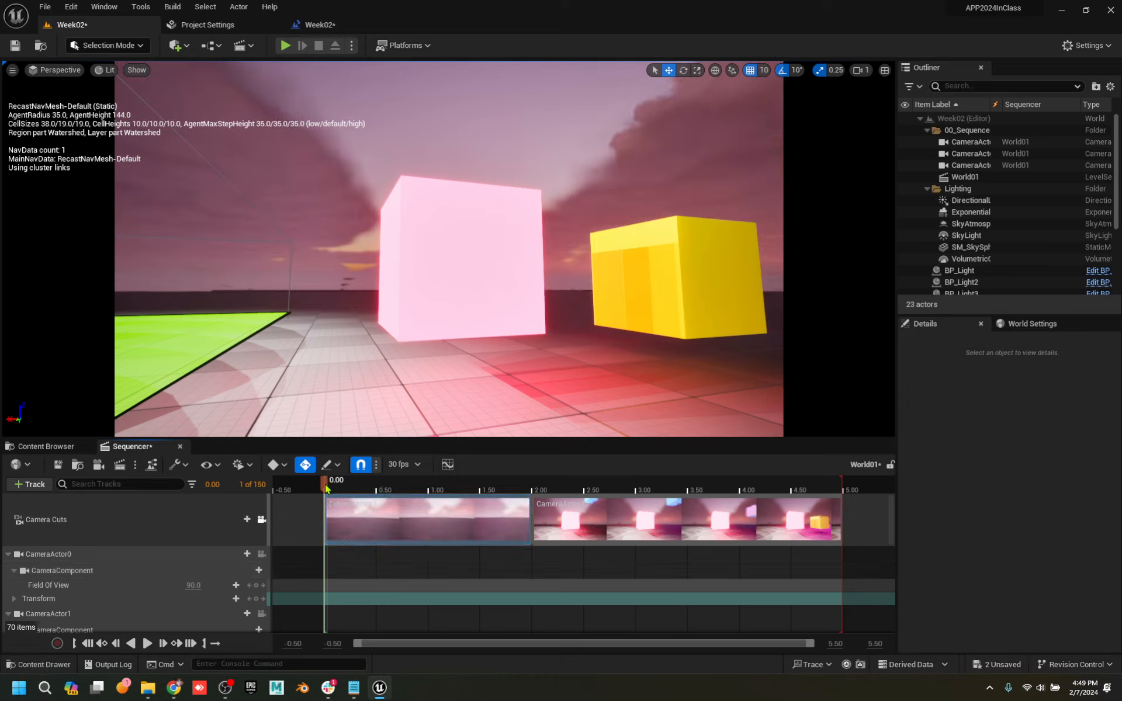
Add a camera cut to CameraActor2 at 4.00 seconds on the Camera Cuts track
{"action": "left_click_drag", "start_coordinate": [327, 489], "coordinate": [743, 478]}
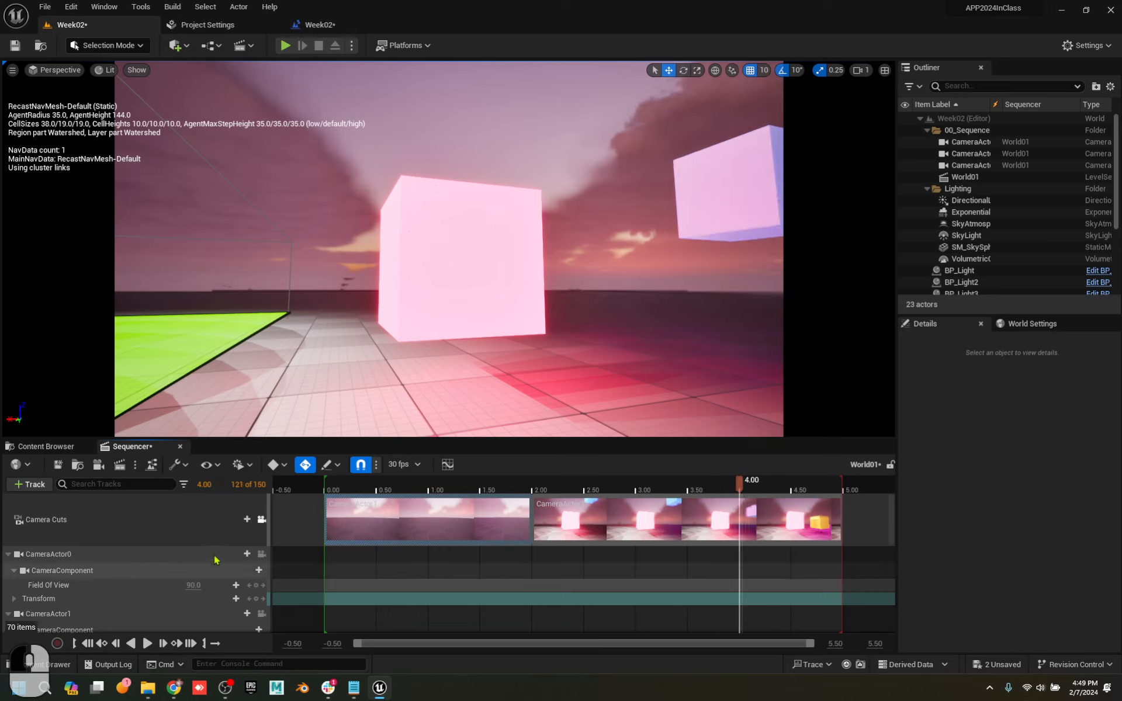
{"action": "left_click", "coordinate": [246, 520]}
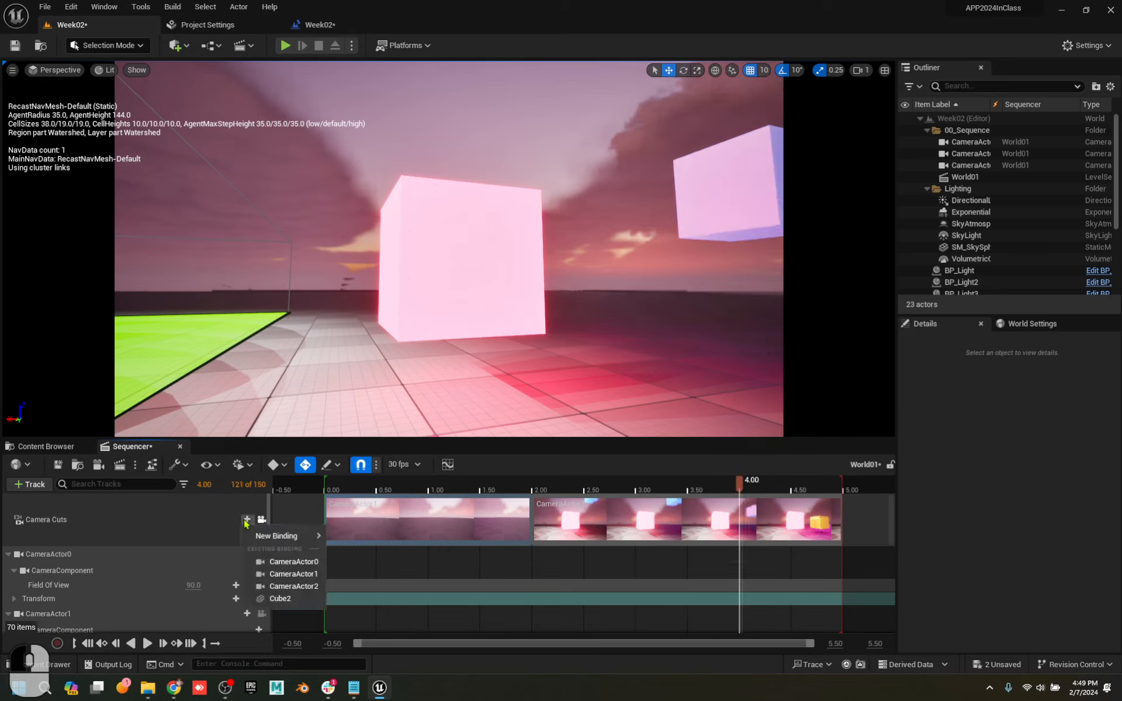
{"action": "left_click", "coordinate": [301, 586]}
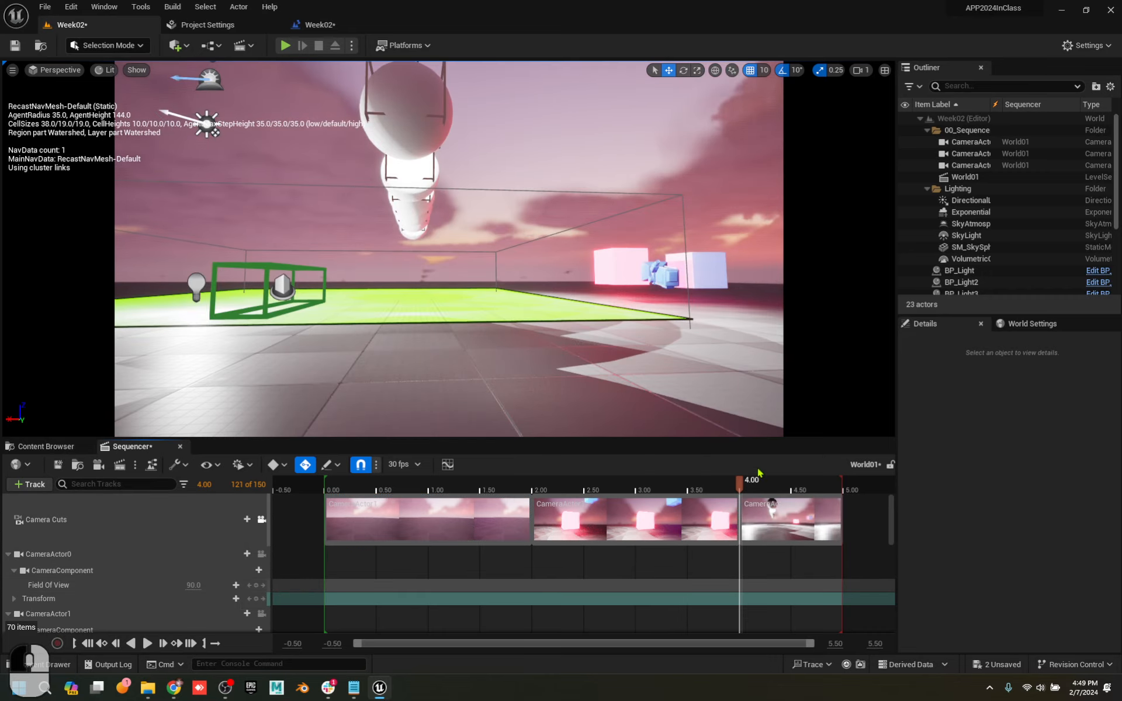
Delete the camera cuts starting at 2.00 and 4.00 seconds, keeping only the first section
{"action": "left_click_drag", "start_coordinate": [664, 488], "coordinate": [412, 506]}
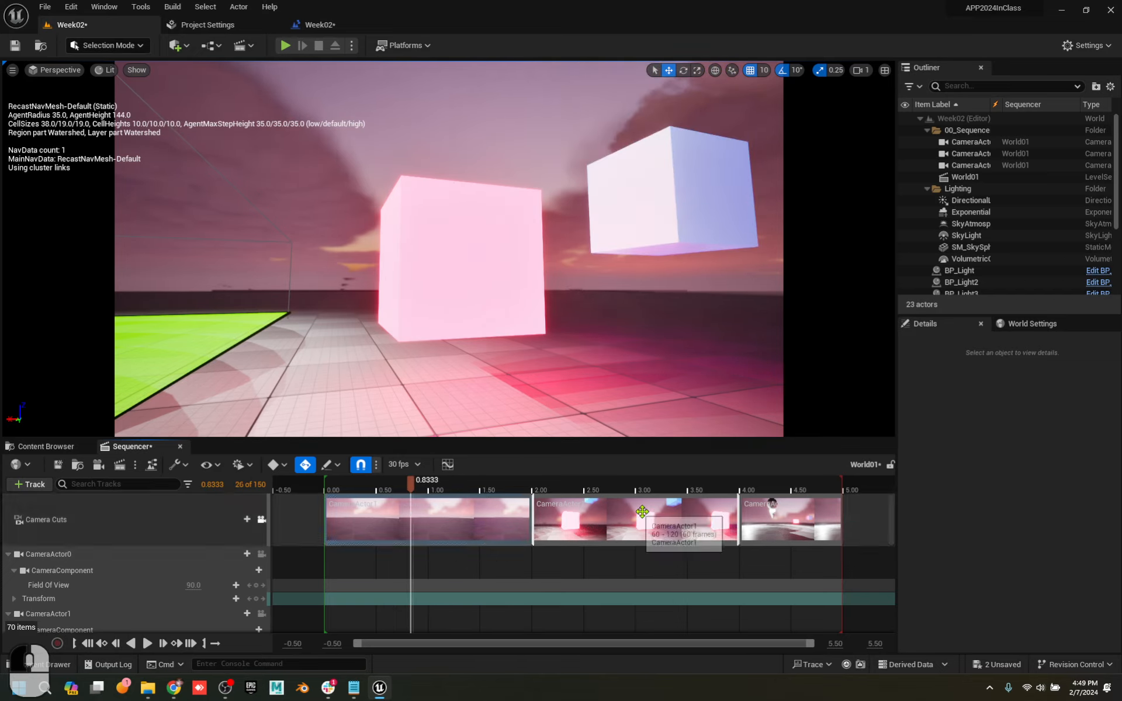
{"action": "key", "text": "Delete"}
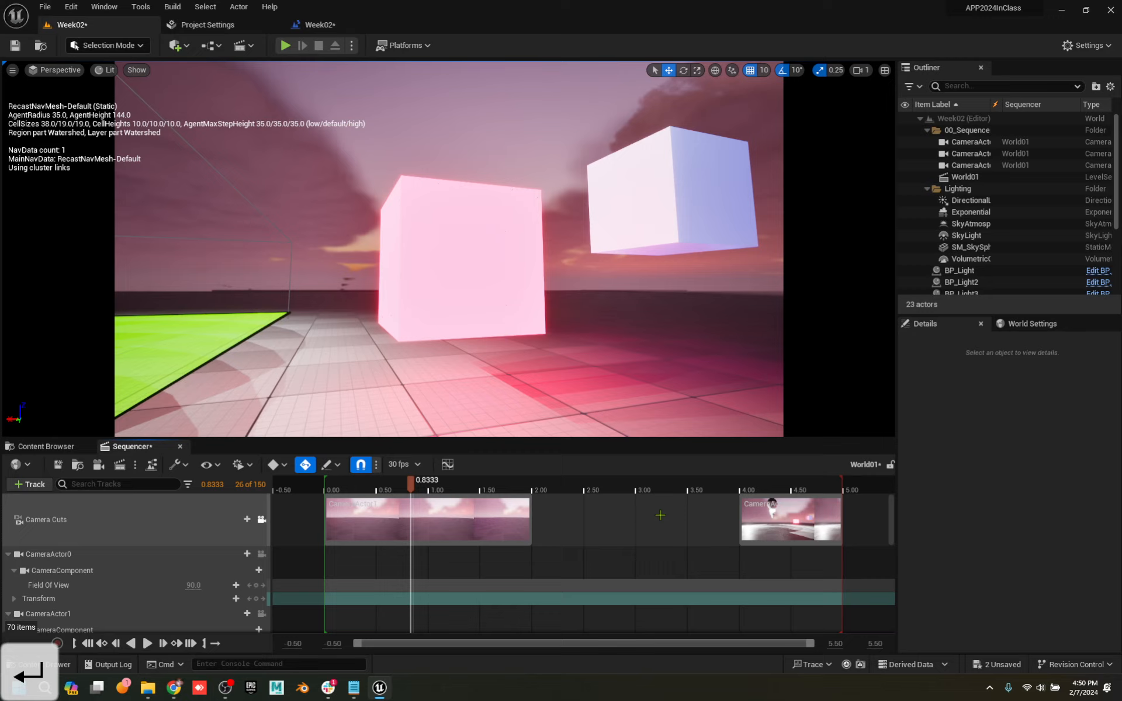
{"action": "left_click", "coordinate": [807, 512]}
{"action": "key", "text": "Delete"}
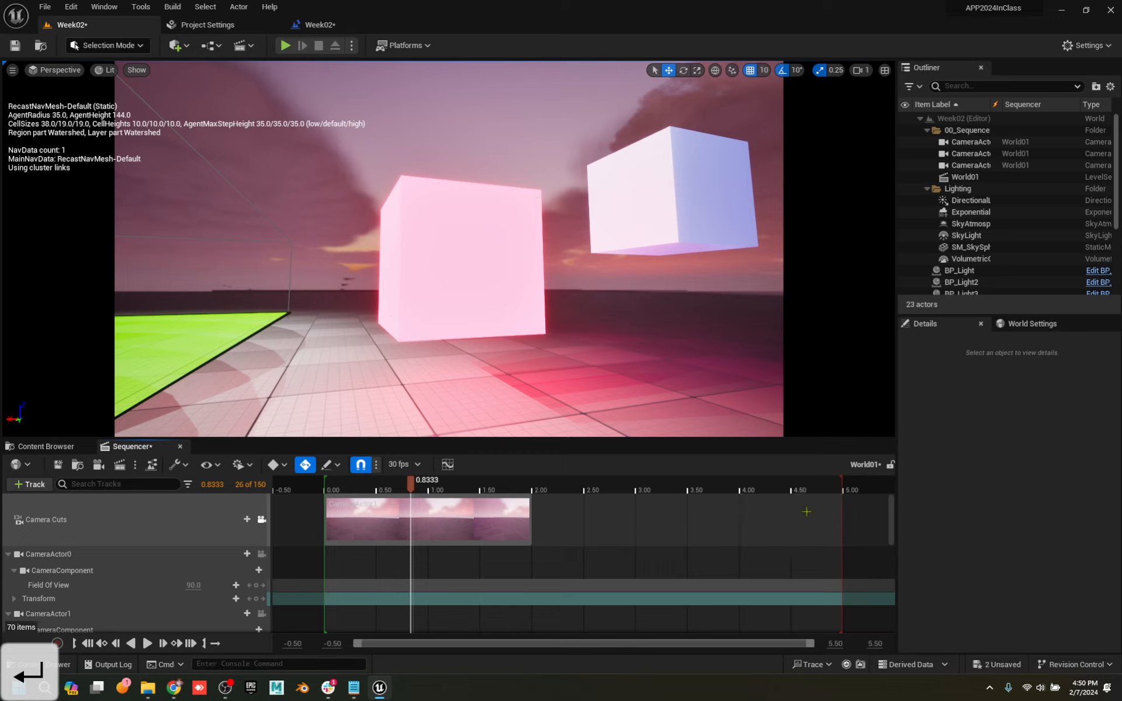
Scrub the sequence to 0.30 seconds and lock the viewport to CameraActor0
{"action": "left_click_drag", "start_coordinate": [411, 485], "coordinate": [355, 496]}
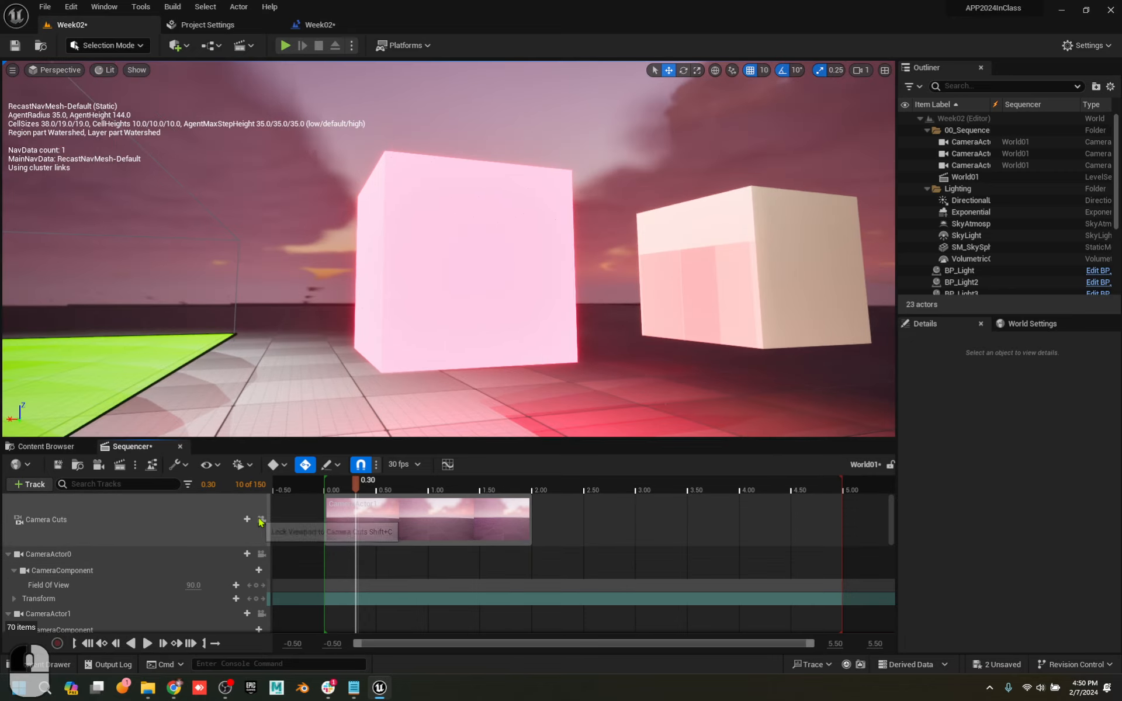
{"action": "left_click", "coordinate": [261, 520]}
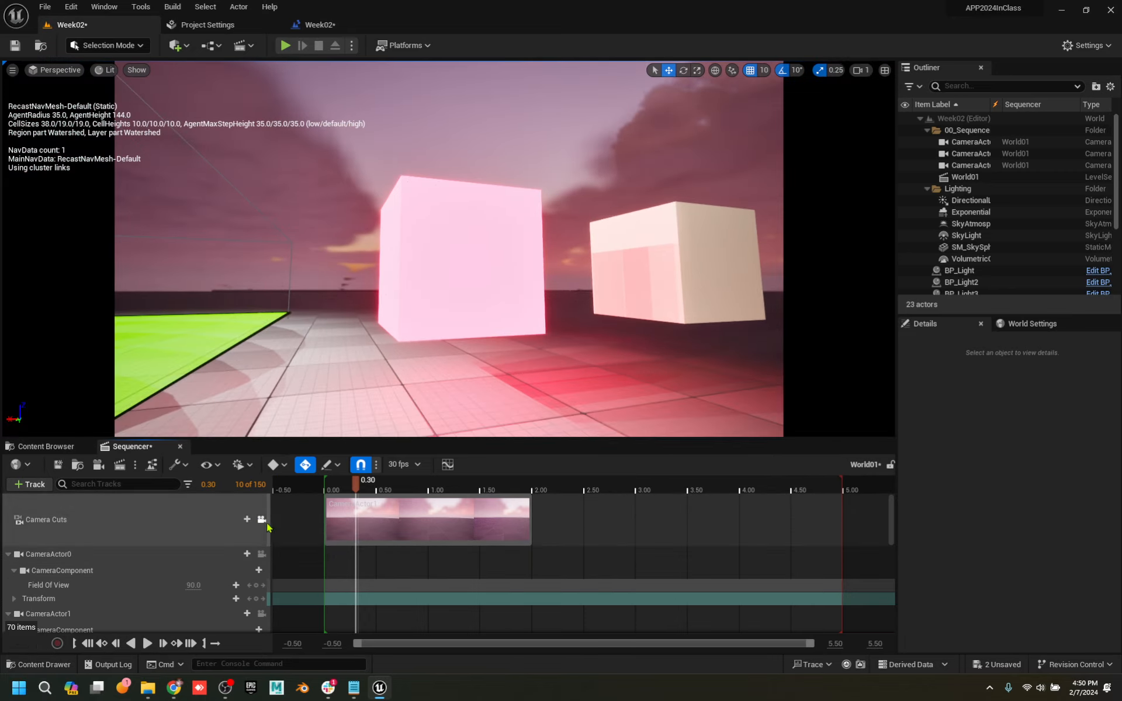
{"action": "left_click", "coordinate": [262, 554]}
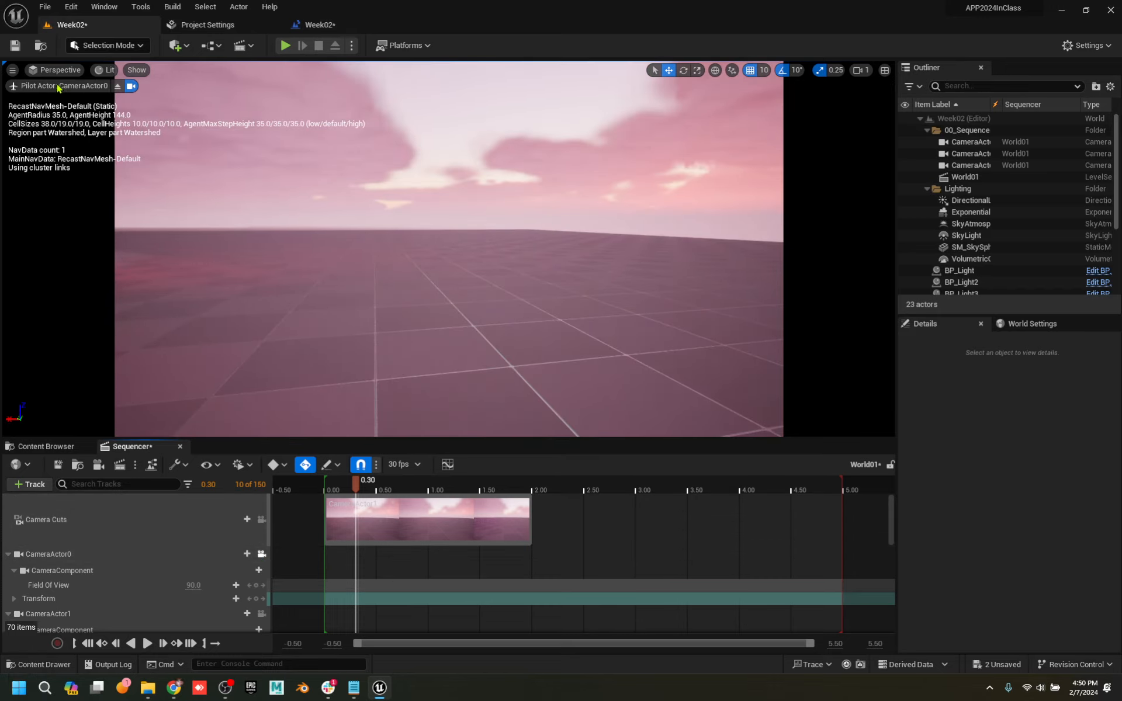
Reposition and rotate the piloted CameraActor0 until the pink cube and the pale animated cube come into its frame
{"action": "key", "text": "a"}
{"action": "right_click_drag", "start_coordinate": [487, 303], "coordinate": [521, 305]}
{"action": "key", "text": "s"}
{"action": "key", "text": "d"}
{"action": "key", "text": "w"}
{"action": "key", "text": "w"}
{"action": "key", "text": "a"}
{"action": "key", "text": "d"}
{"action": "key", "text": "a"}
{"action": "right_click_drag", "start_coordinate": [262, 105], "coordinate": [240, 107]}
{"action": "key", "text": "s"}
{"action": "key", "text": "w"}
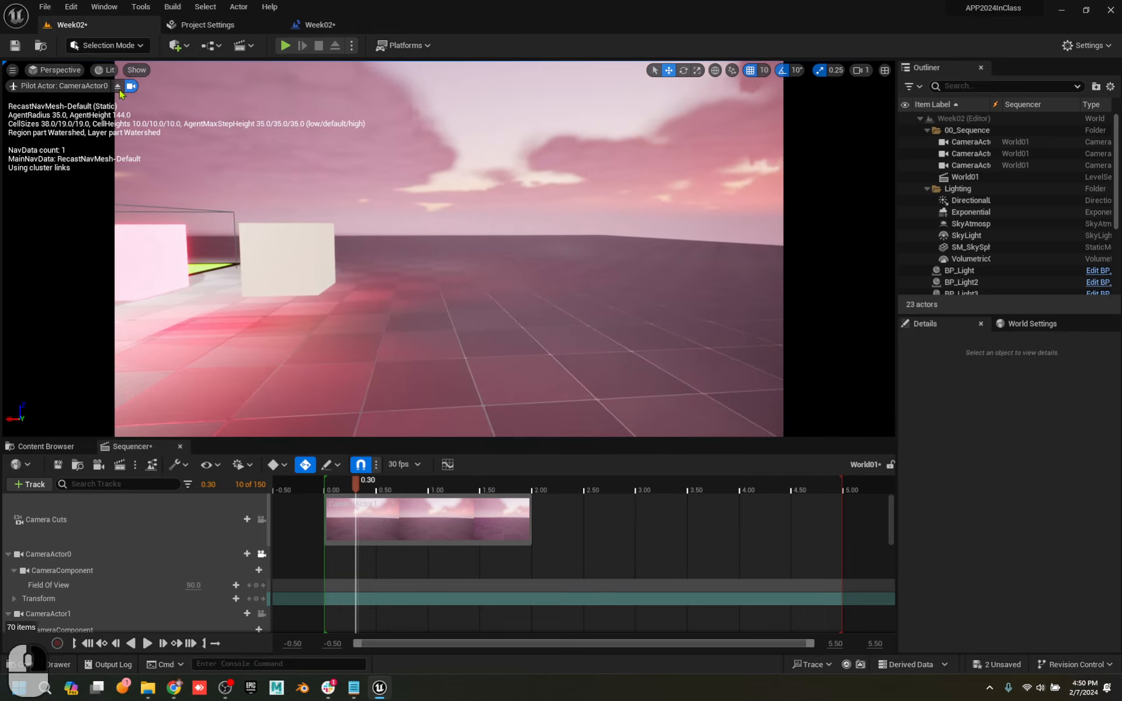
Stop piloting CameraActor0 and look at its placement beside the cubes from the free perspective view
{"action": "left_click", "coordinate": [118, 87]}
{"action": "key", "text": "s"}
{"action": "right_click_drag", "start_coordinate": [308, 171], "coordinate": [288, 184]}
{"action": "key", "text": "w"}
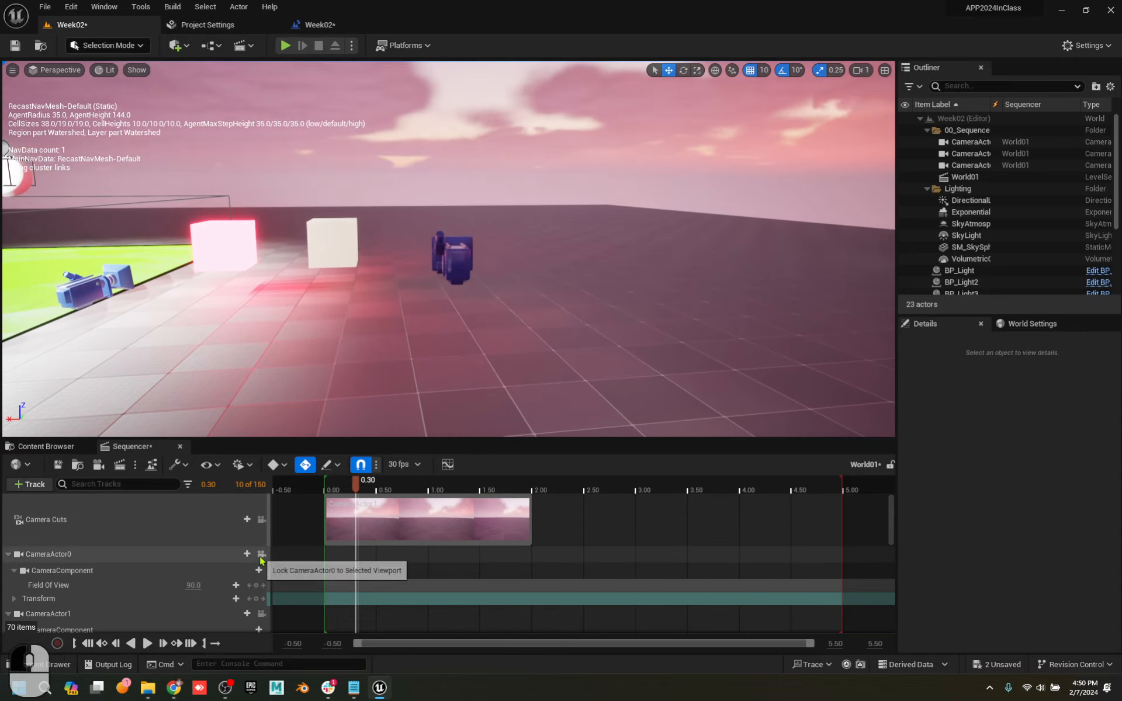
Lock the viewport to CameraActor0 and turn it at 0.00 seconds so both cubes sit fully inside its frame
{"action": "left_click", "coordinate": [261, 555]}
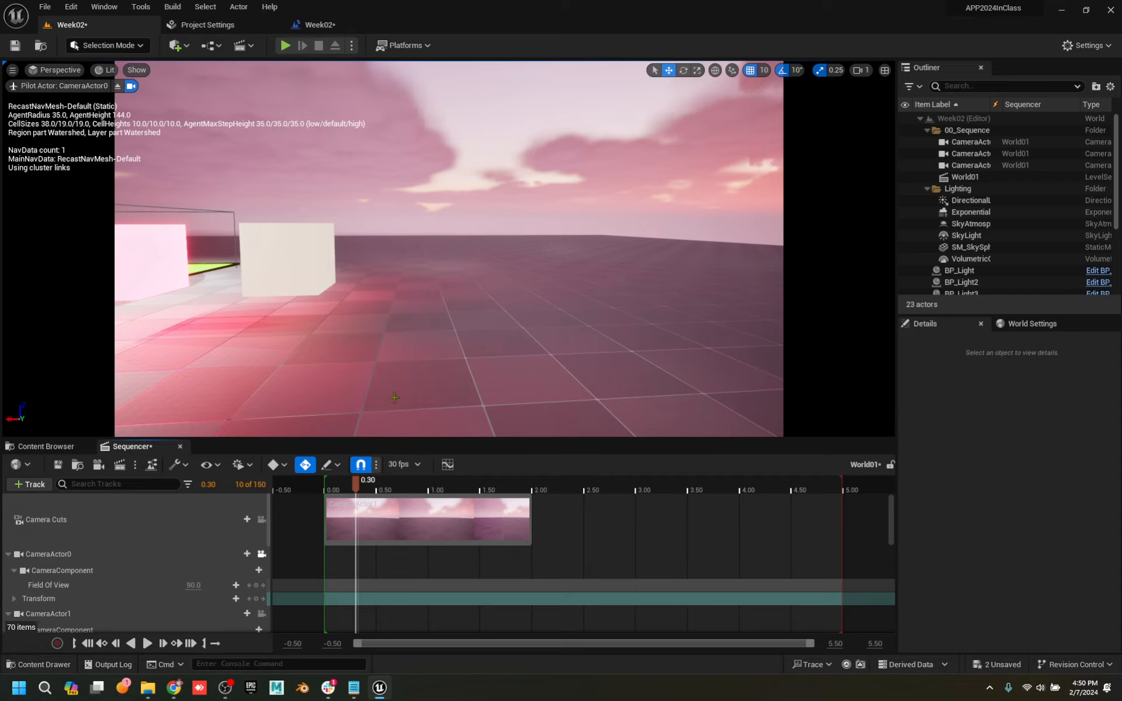
{"action": "left_click_drag", "start_coordinate": [460, 487], "coordinate": [276, 483]}
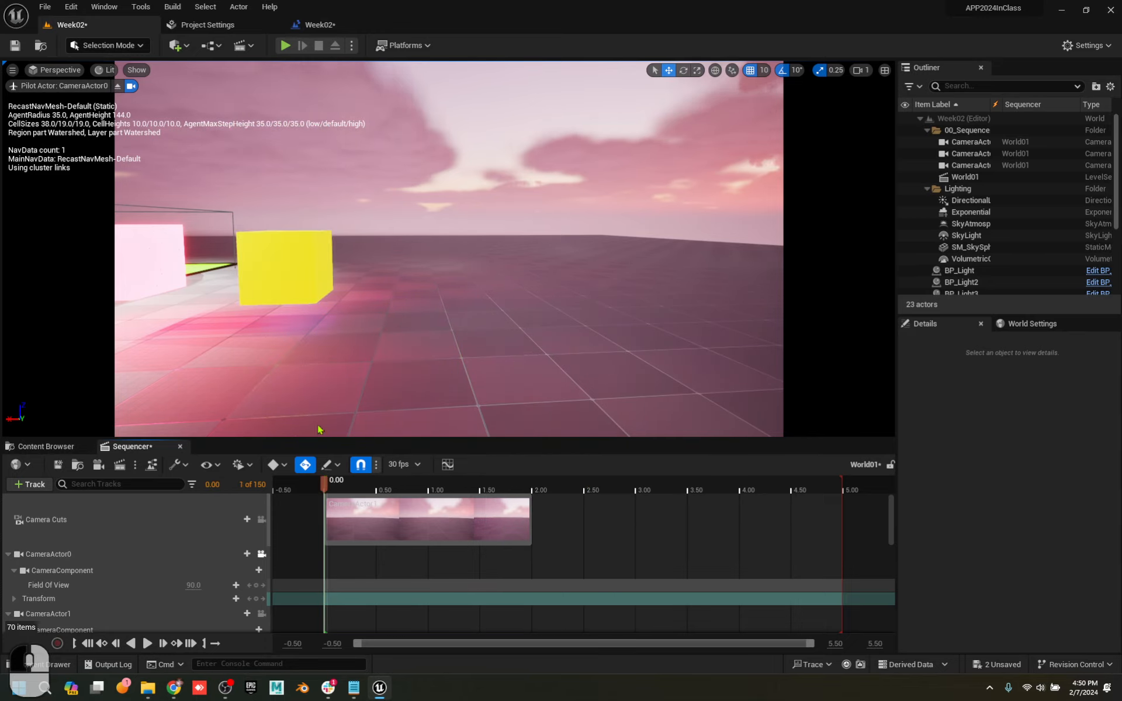
{"action": "right_click_drag", "start_coordinate": [473, 316], "coordinate": [417, 305]}
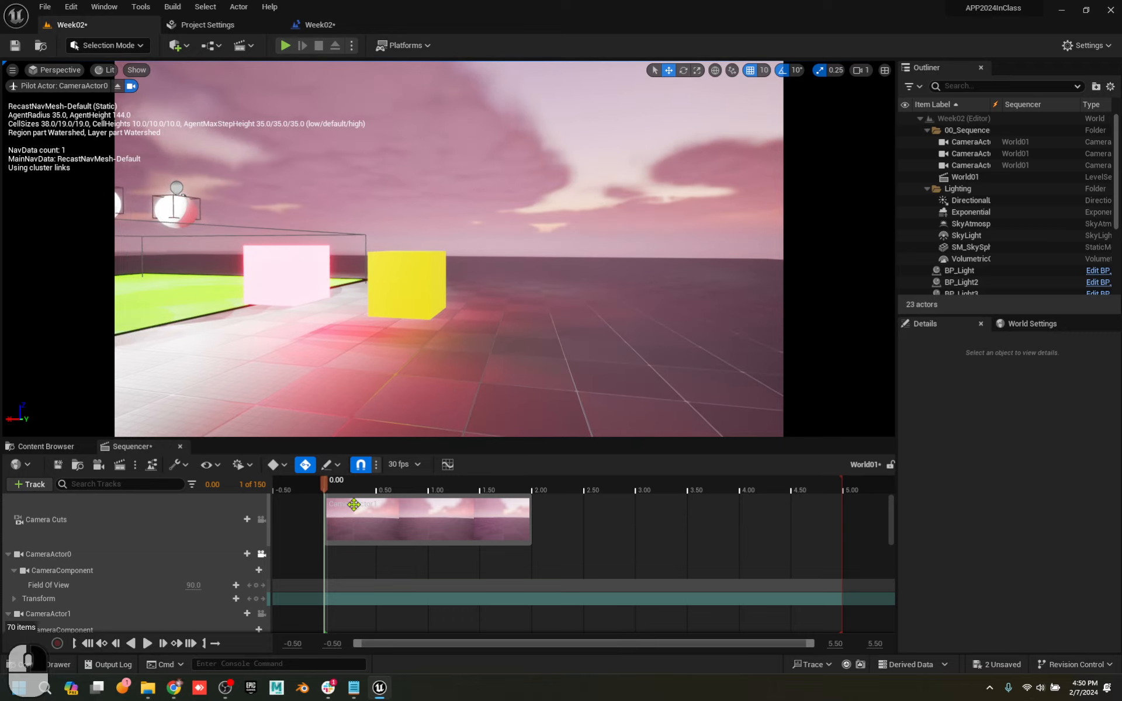
Add a camera cut to CameraActor2 at 2.00 seconds on the Camera Cuts track
{"action": "left_click_drag", "start_coordinate": [326, 488], "coordinate": [501, 496]}
{"action": "type", "text": "2"}
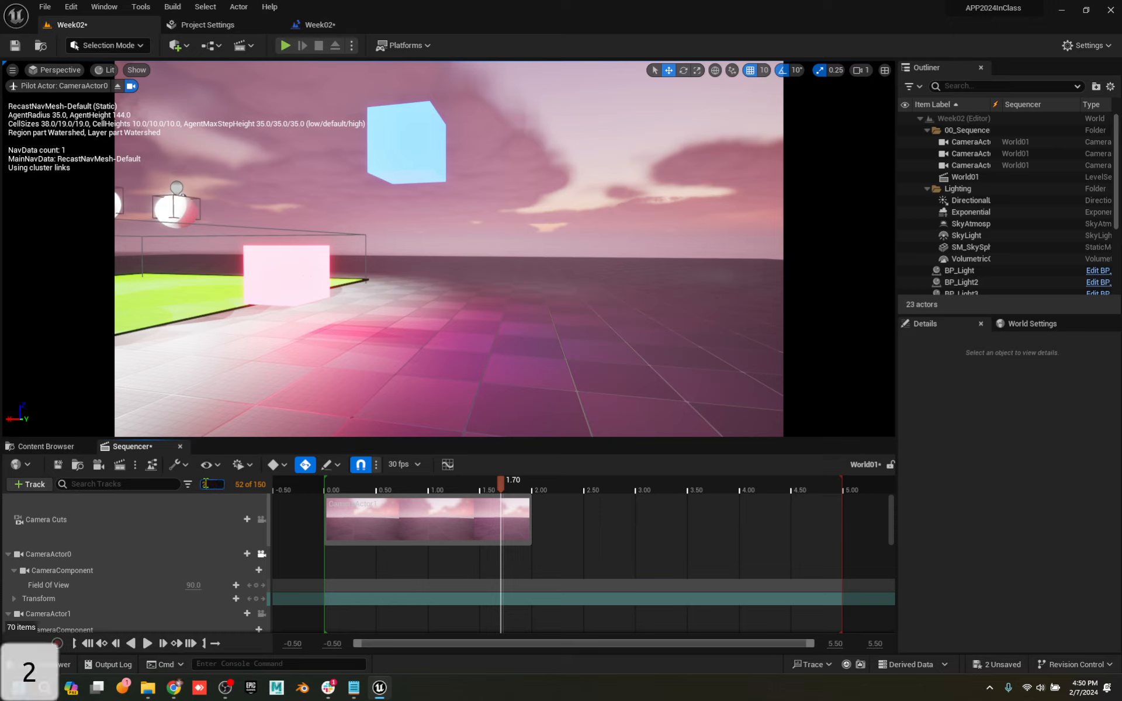
{"action": "key", "text": "Tab"}
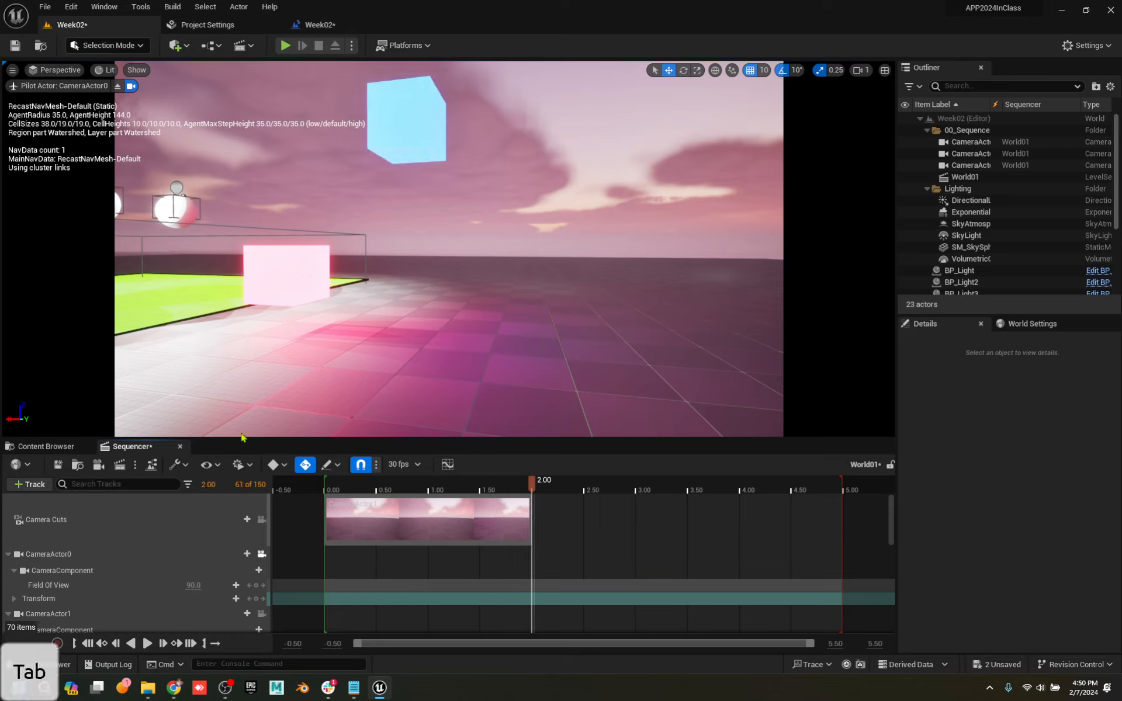
{"action": "left_click", "coordinate": [247, 518]}
{"action": "left_click", "coordinate": [294, 587]}
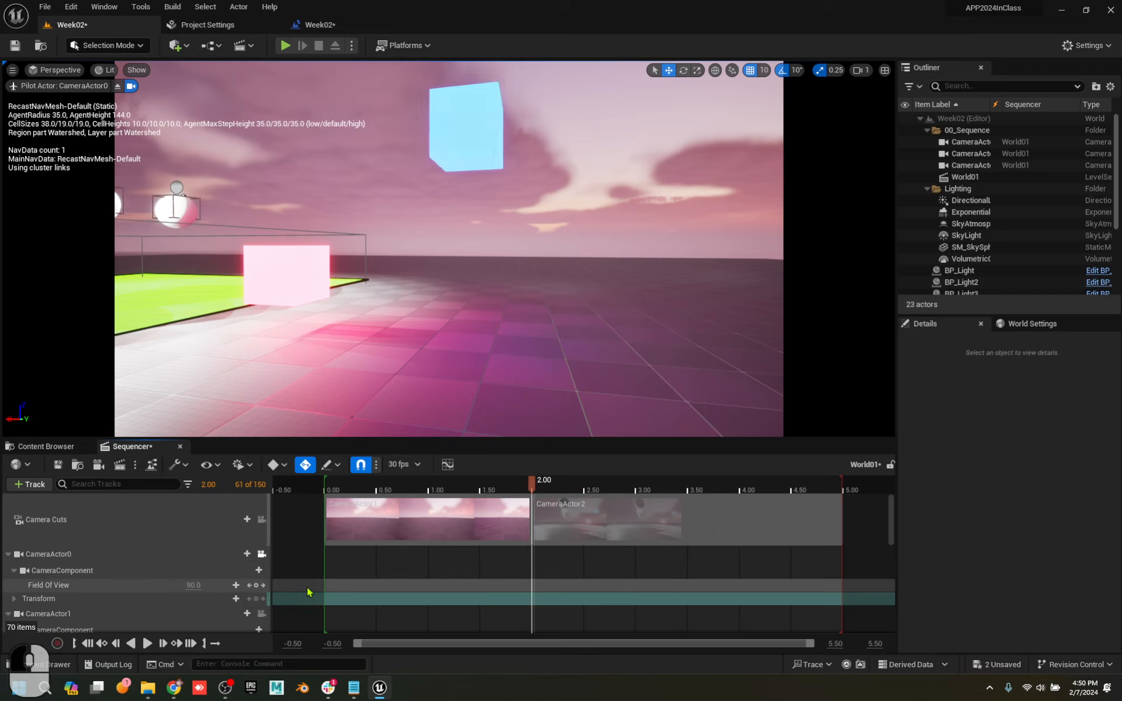
Add a camera cut to CameraActor0 at 4.00 seconds on the Camera Cuts track
{"action": "left_click", "coordinate": [724, 487]}
{"action": "left_click_drag", "start_coordinate": [749, 487], "coordinate": [744, 487]}
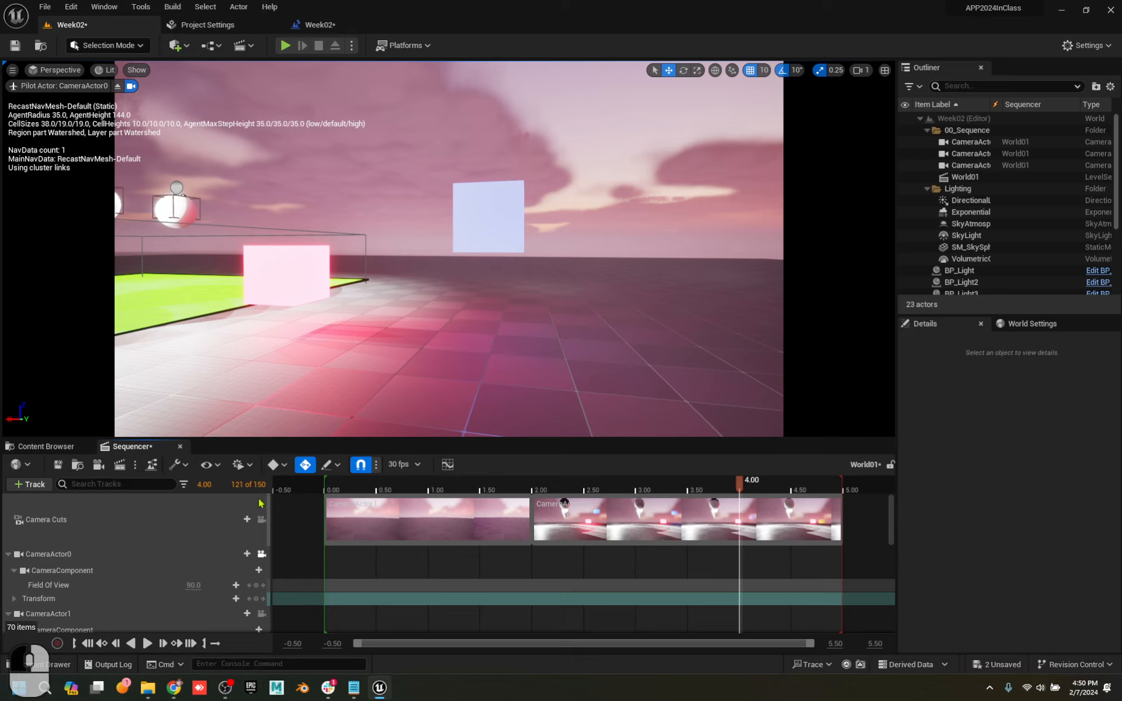
{"action": "left_click", "coordinate": [245, 520]}
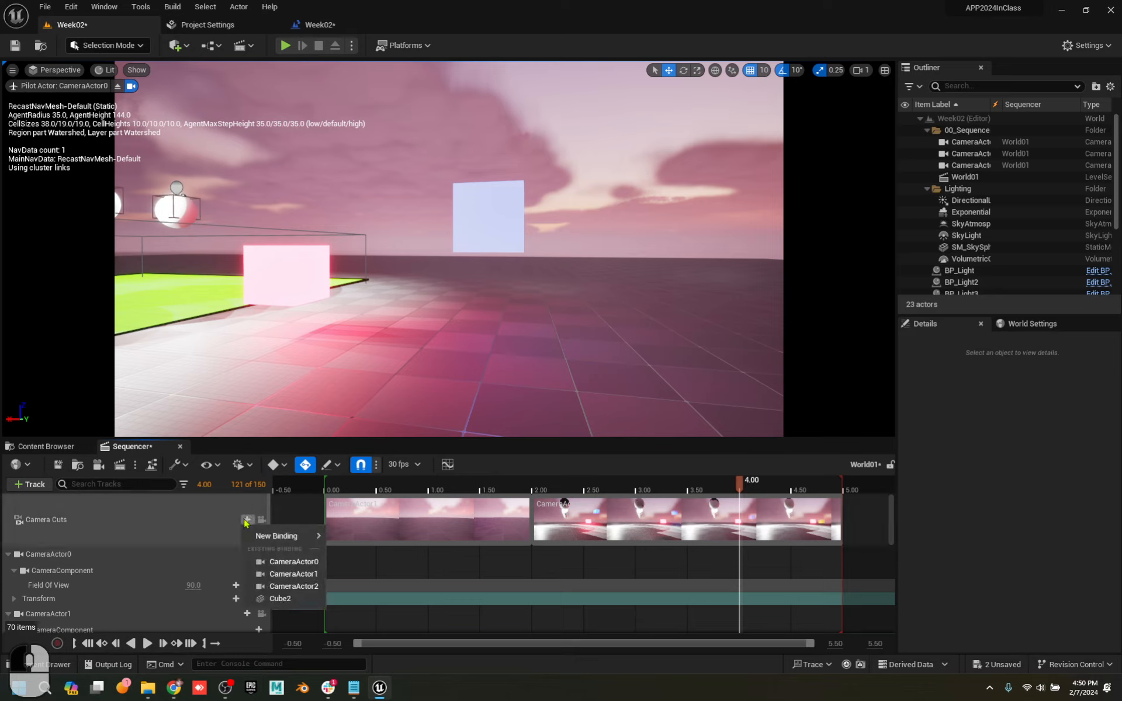
{"action": "left_click", "coordinate": [296, 565]}
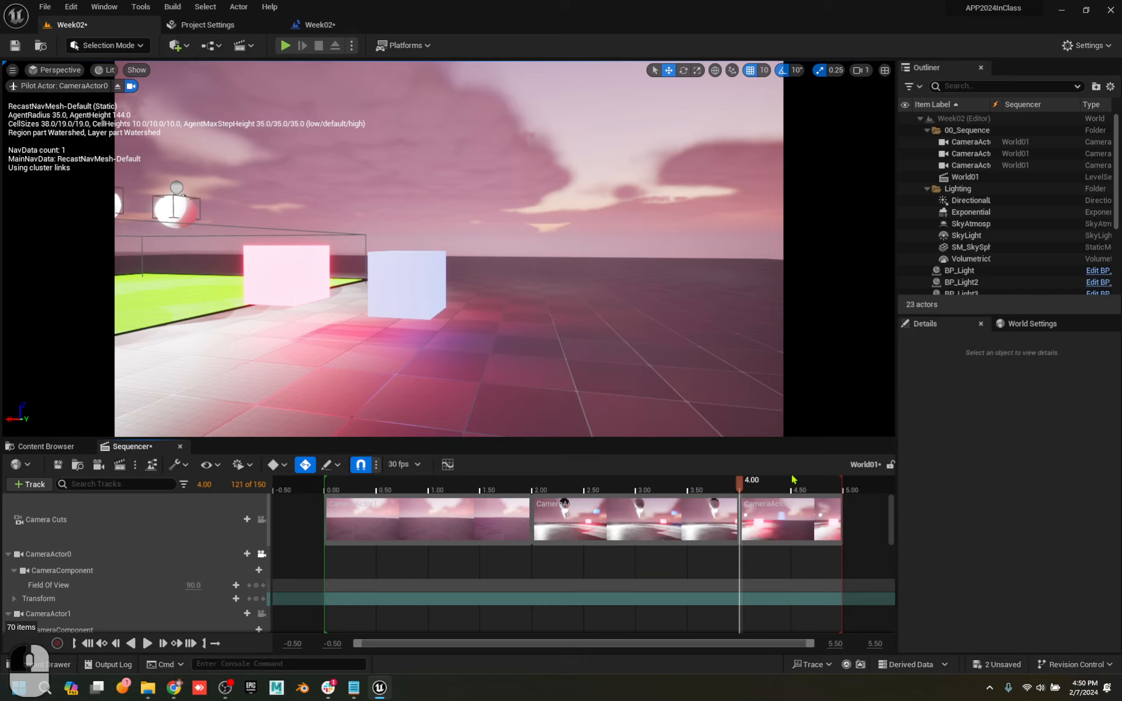
Lock the viewport to the Camera Cuts track and scrub through the sequence to preview the cuts
{"action": "left_click_drag", "start_coordinate": [794, 479], "coordinate": [686, 488]}
{"action": "left_click", "coordinate": [261, 520]}
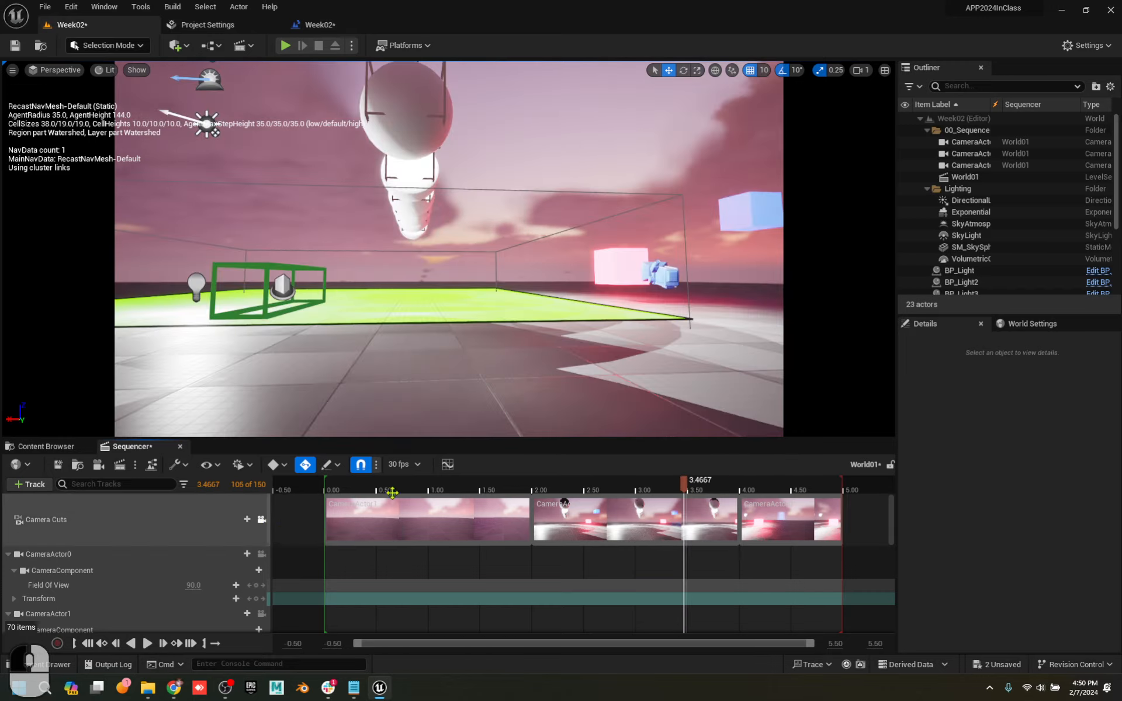
{"action": "left_click_drag", "start_coordinate": [400, 491], "coordinate": [483, 515]}
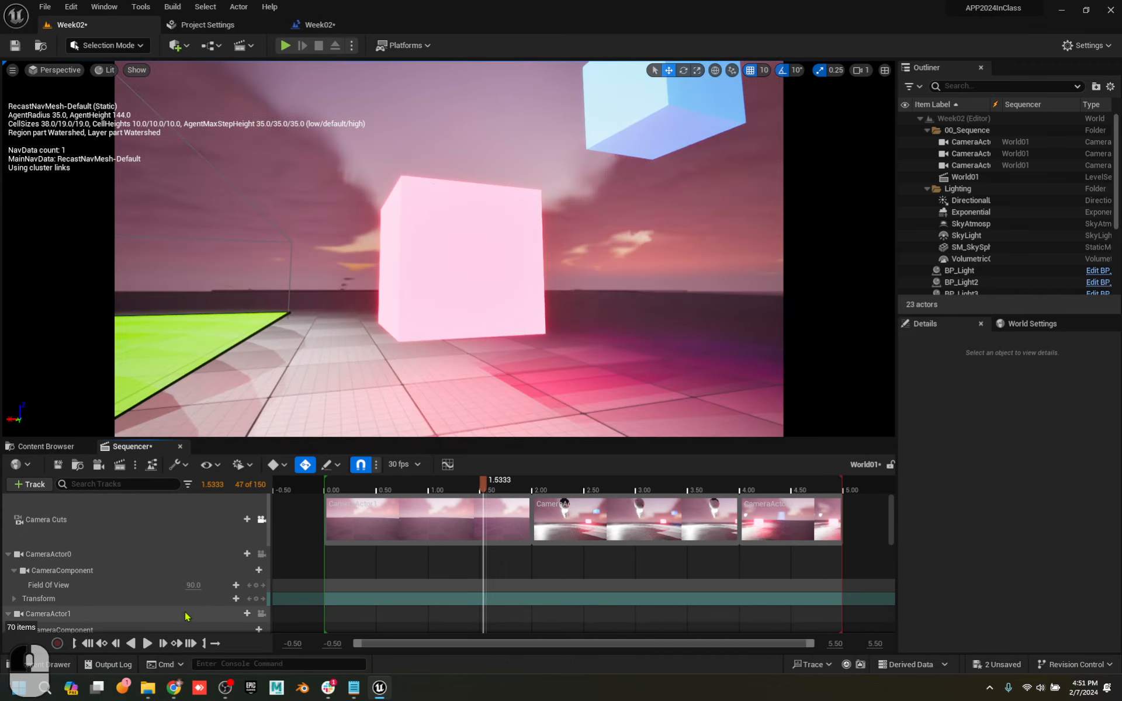
Close the Sequencer and save all modified content
{"action": "left_click", "coordinate": [112, 448]}
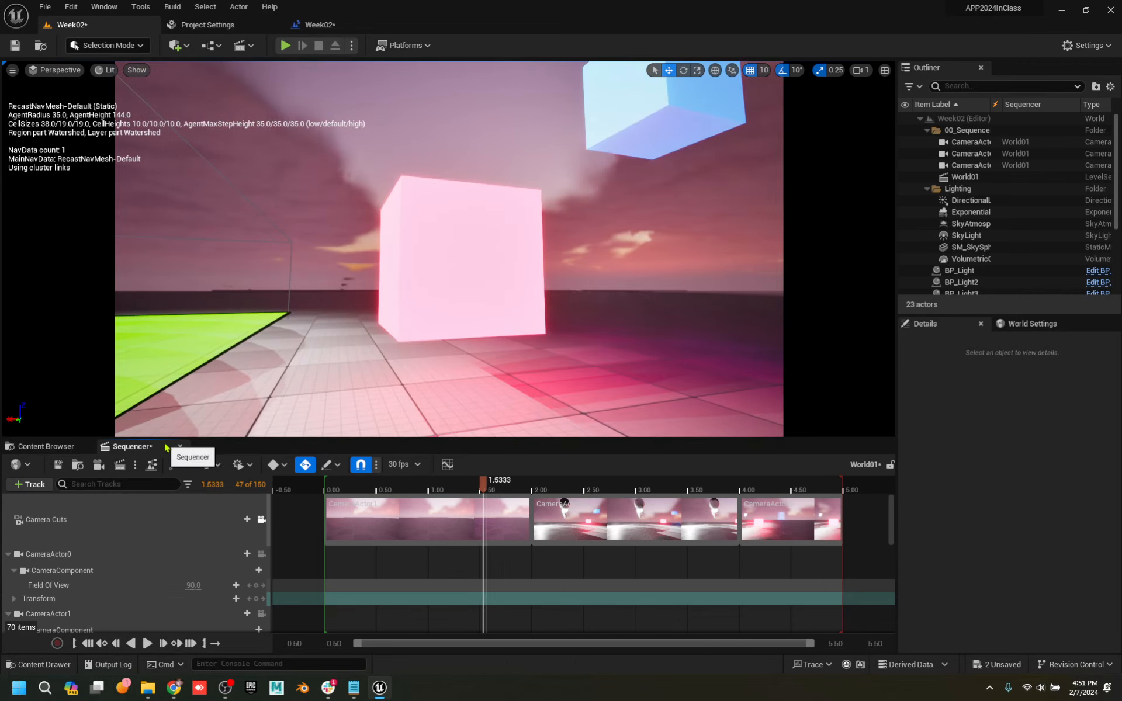
{"action": "left_click", "coordinate": [180, 447]}
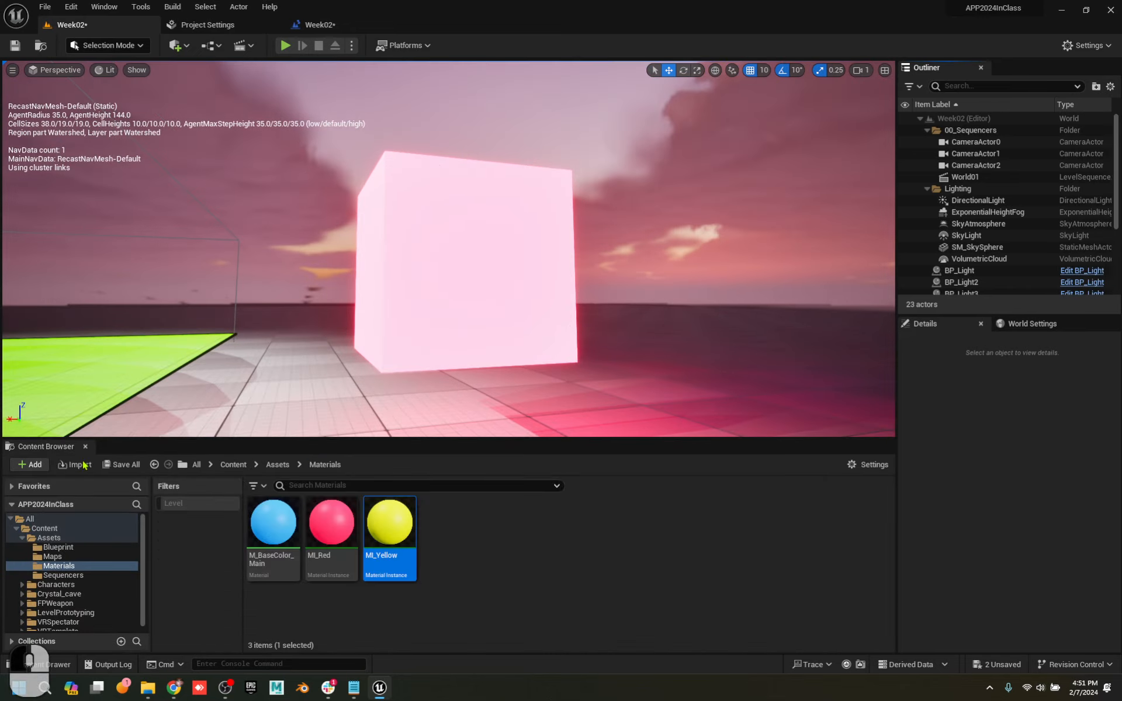
{"action": "left_click", "coordinate": [123, 465]}
{"action": "left_click", "coordinate": [655, 474]}
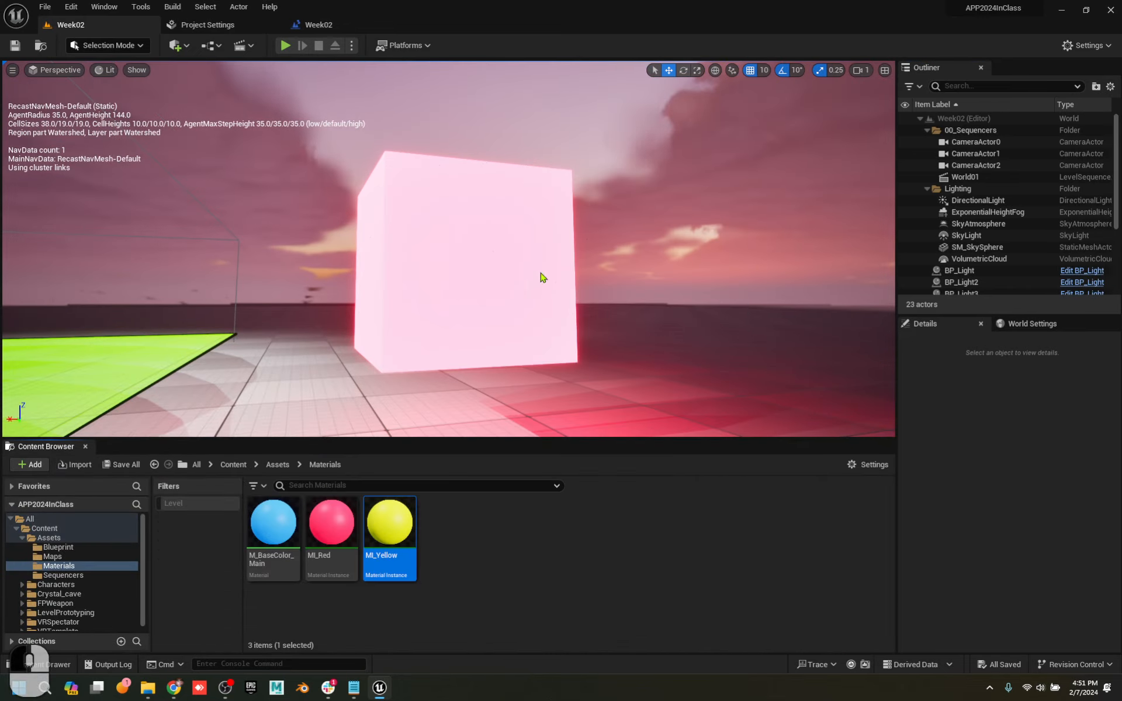
Play the level, toggle the World01 sequence with the Space Bar to test its camera cuts, and stop playing
{"action": "left_click", "coordinate": [287, 46]}
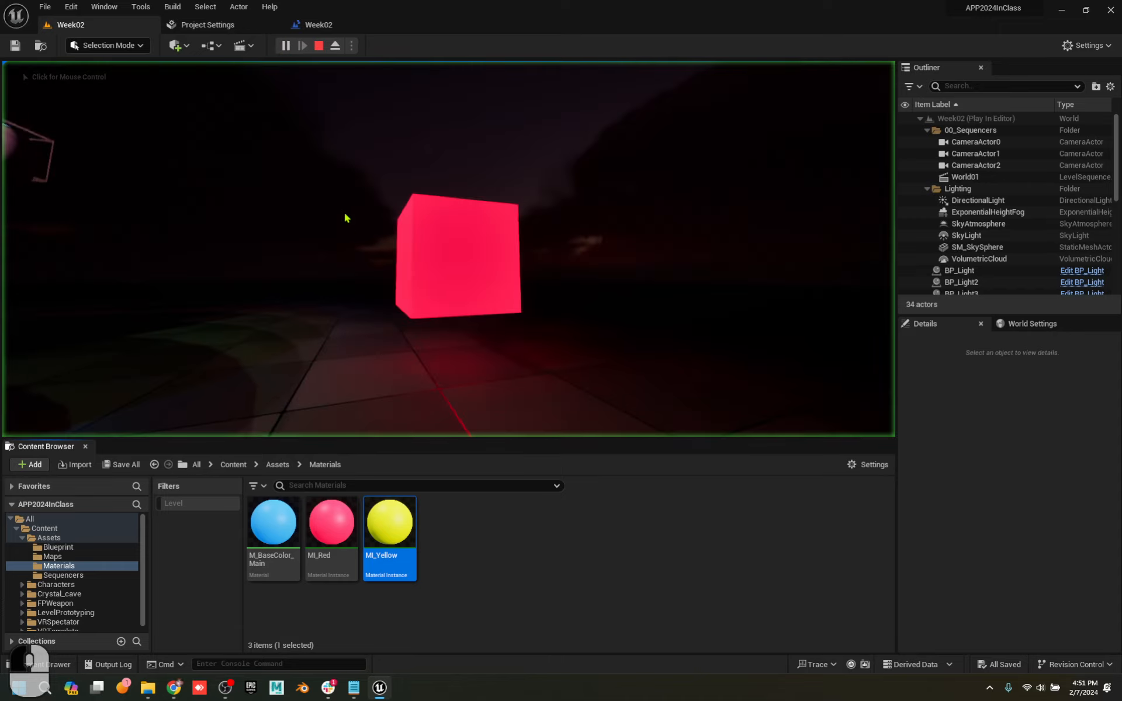
{"action": "left_click", "coordinate": [591, 361]}
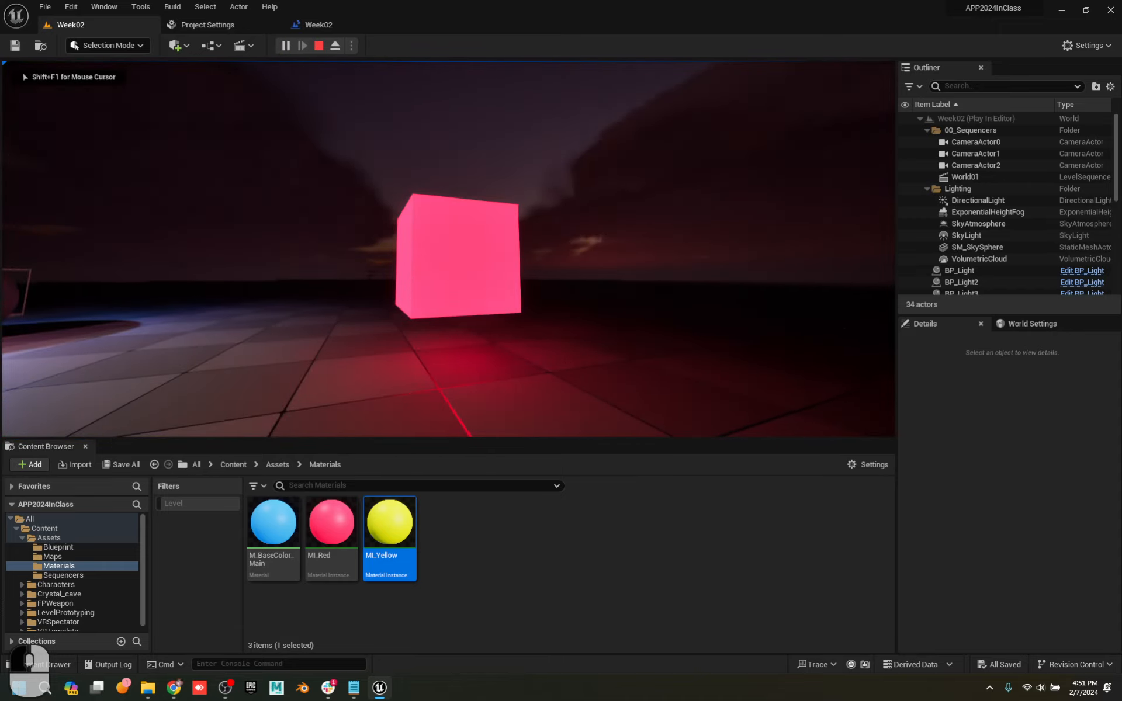
{"action": "key", "text": "space"}
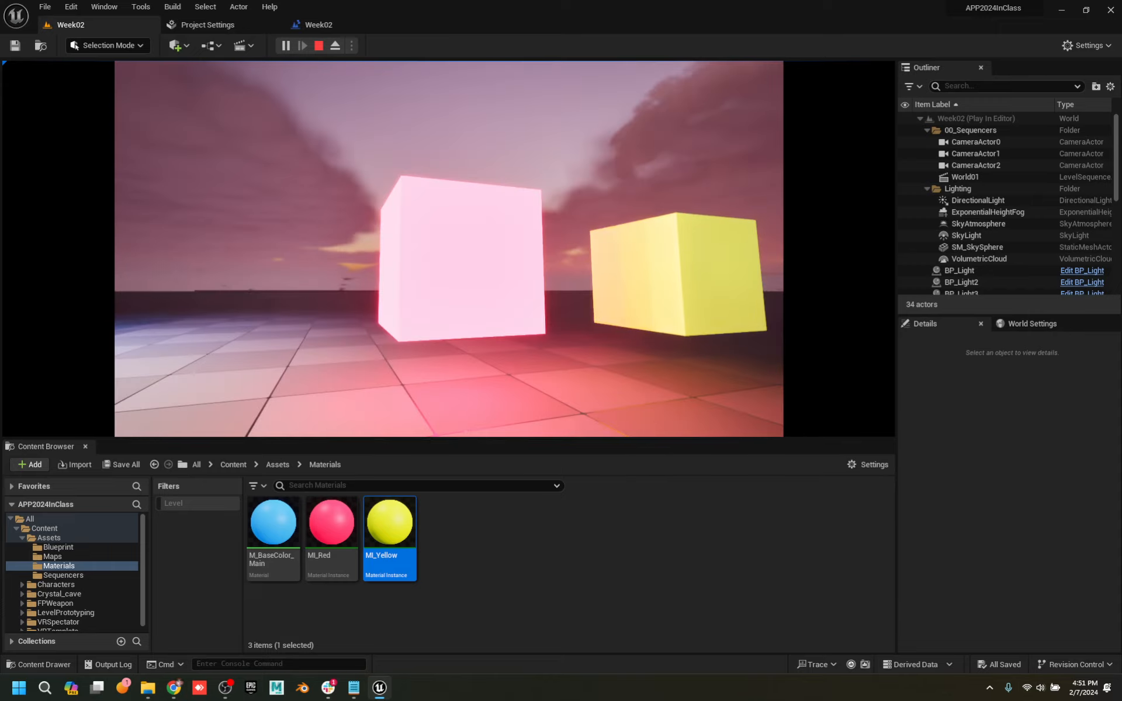
{"action": "key", "text": "space"}
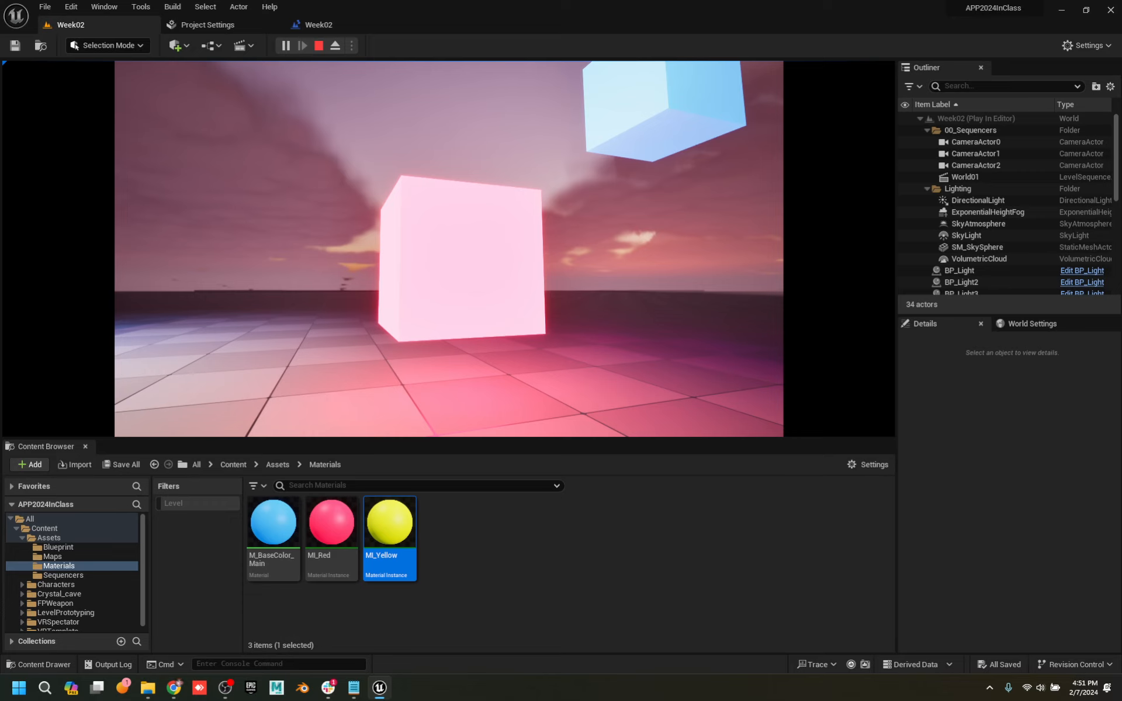
{"action": "key", "text": "Escape"}
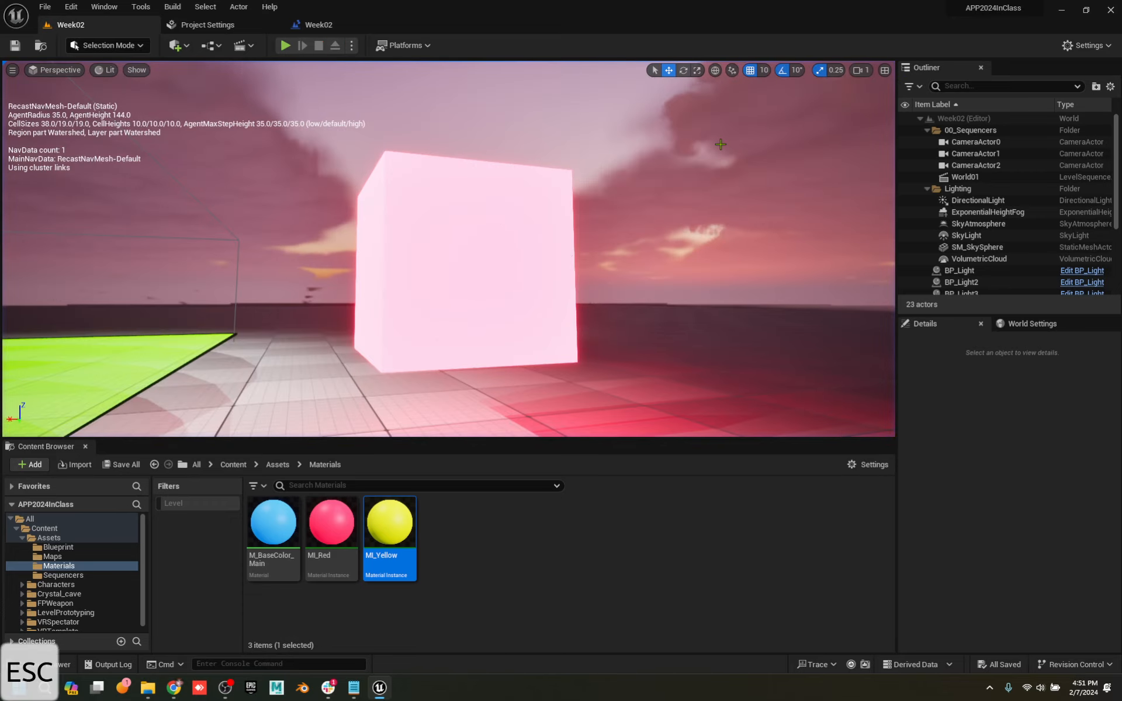
Open the World01 level sequence from its actor in the level and add the BP_Light actor to it
{"action": "left_click", "coordinate": [985, 180]}
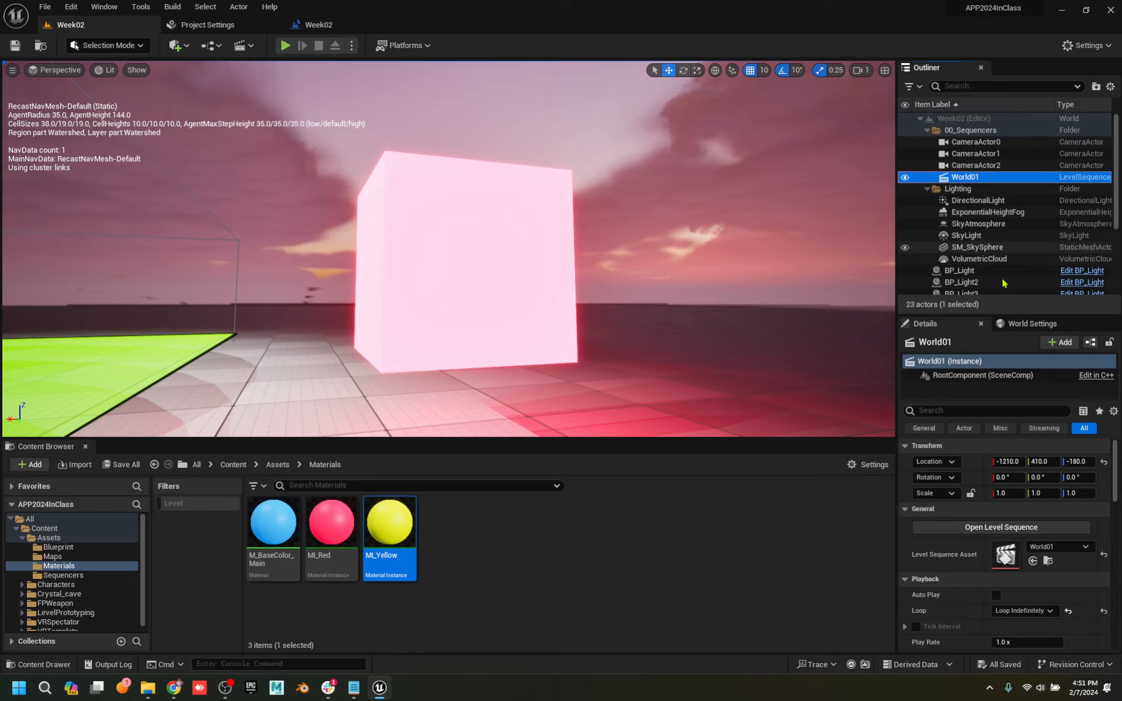
{"action": "left_click", "coordinate": [488, 366]}
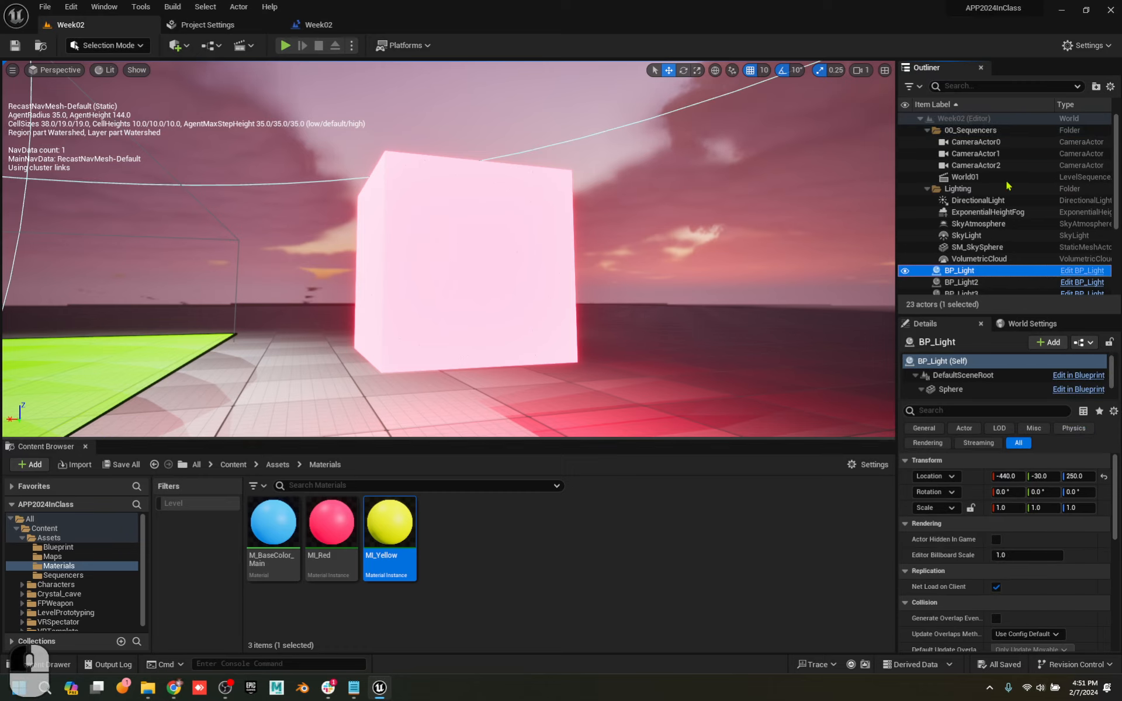
{"action": "left_click", "coordinate": [982, 177]}
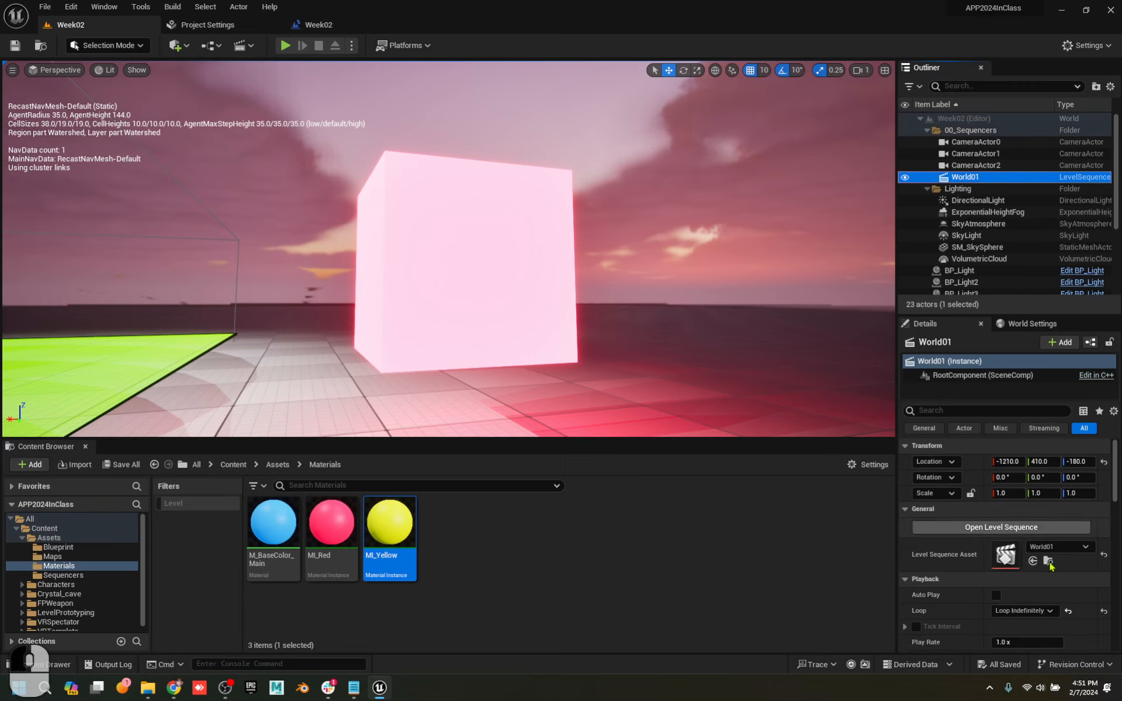
{"action": "left_click", "coordinate": [1002, 527]}
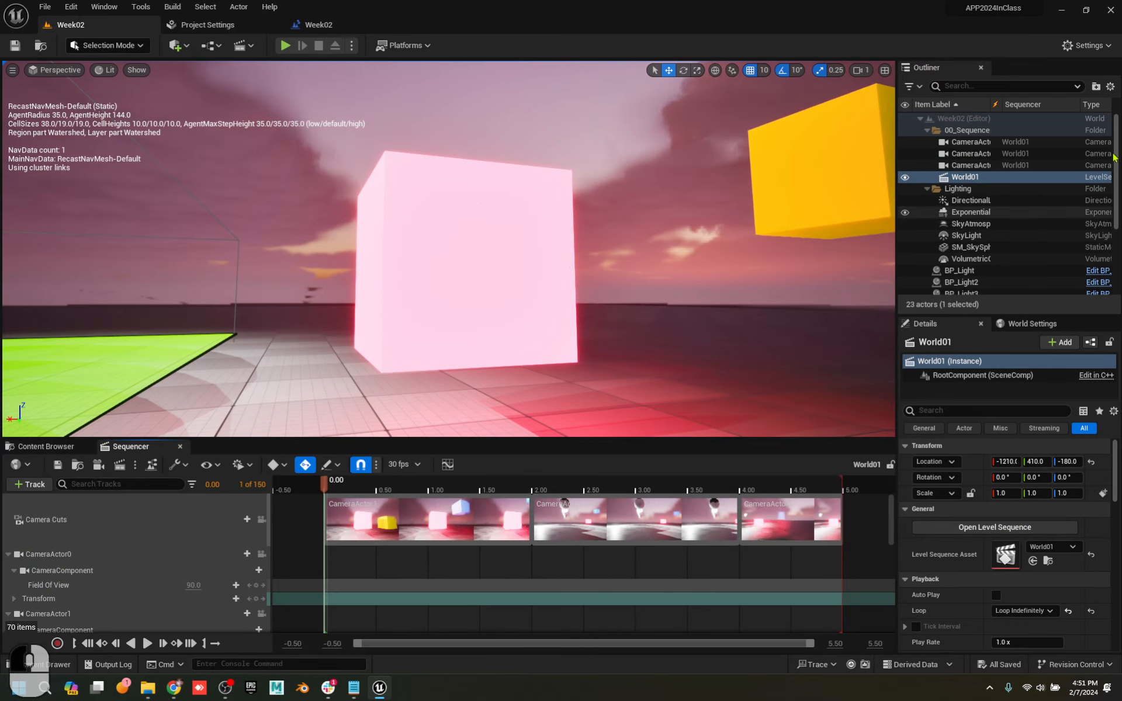
{"action": "left_click", "coordinate": [977, 271]}
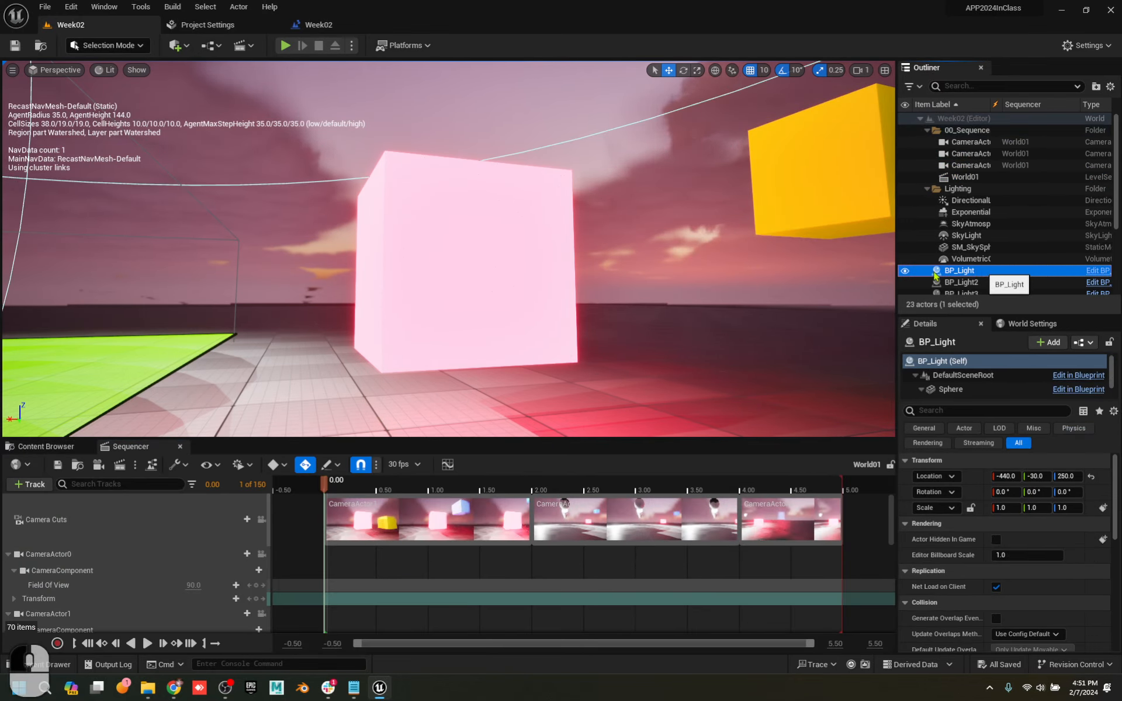
{"action": "left_click_drag", "start_coordinate": [198, 519], "coordinate": [199, 521]}
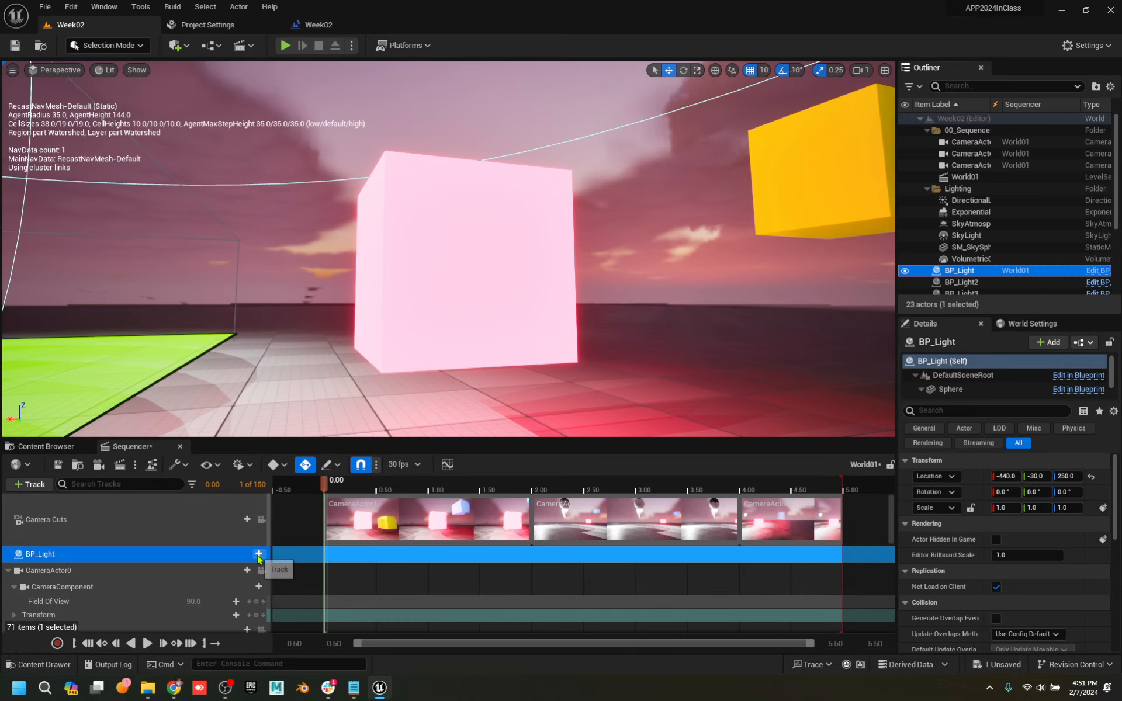
Add an event track to BP_Light in the sequence and place an event key at 1.30 seconds
{"action": "left_click", "coordinate": [259, 555]}
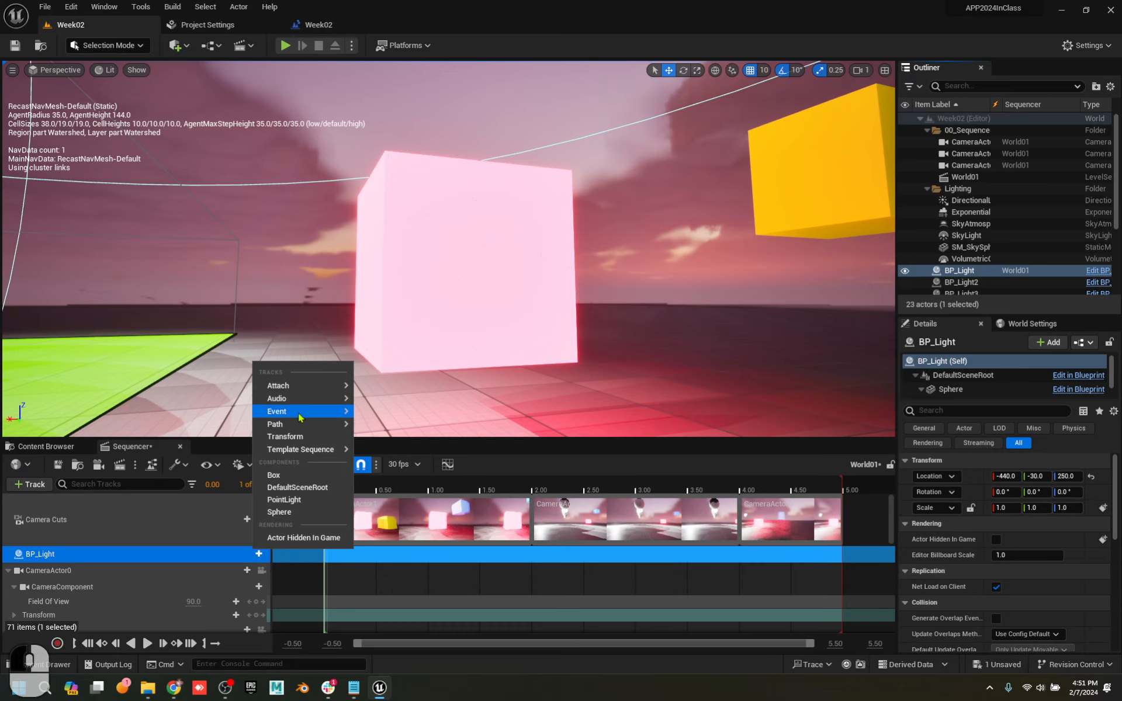
{"action": "mouse_move", "coordinate": [327, 412]}
{"action": "left_click", "coordinate": [383, 411]}
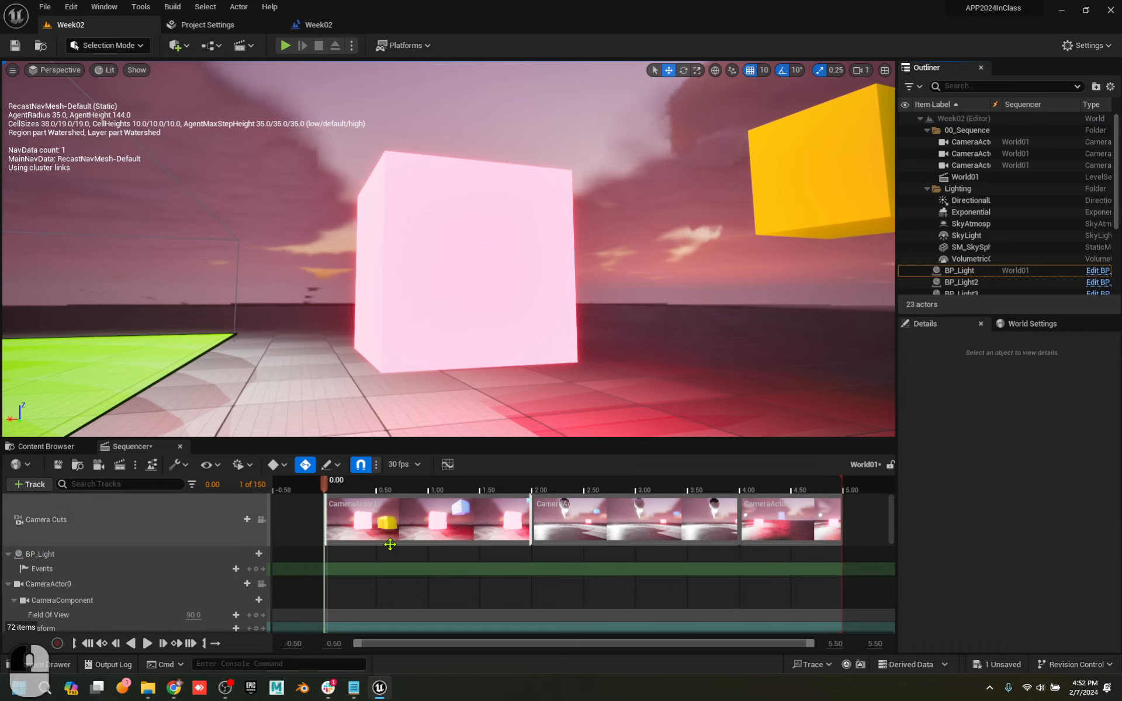
{"action": "left_click", "coordinate": [458, 490]}
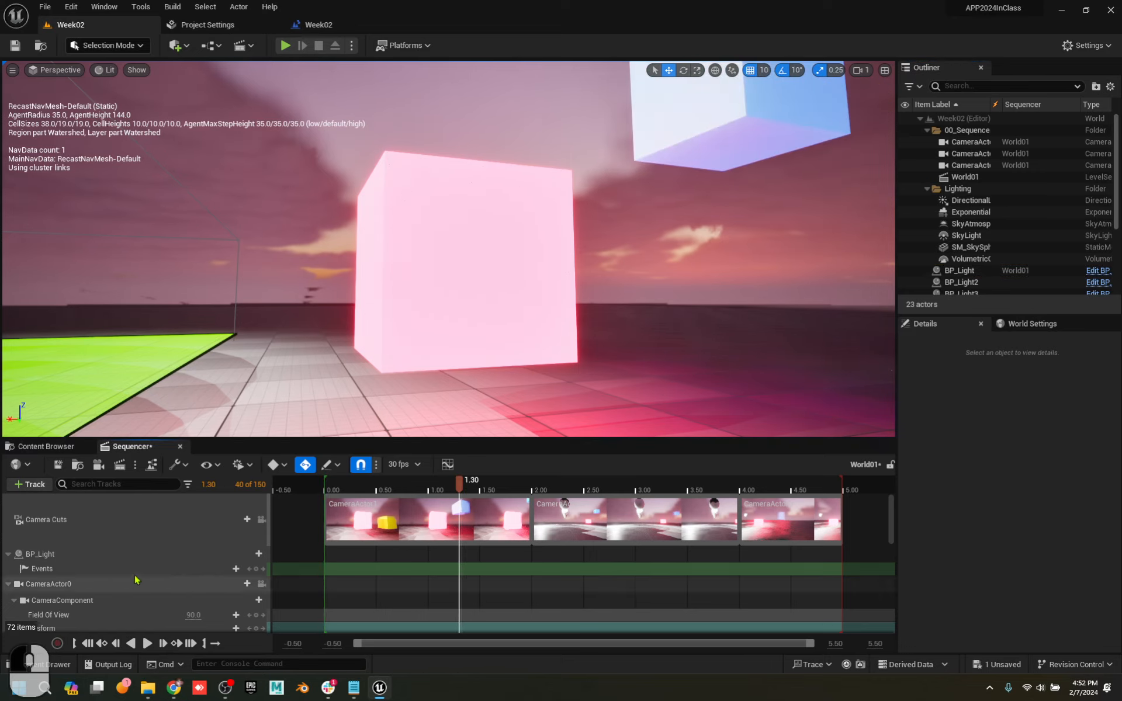
{"action": "left_click", "coordinate": [256, 569]}
Look through the BP Light C functions available for quick binding to the 1.30-second event key's endpoint
{"action": "right_click", "coordinate": [460, 569]}
{"action": "mouse_move", "coordinate": [510, 447]}
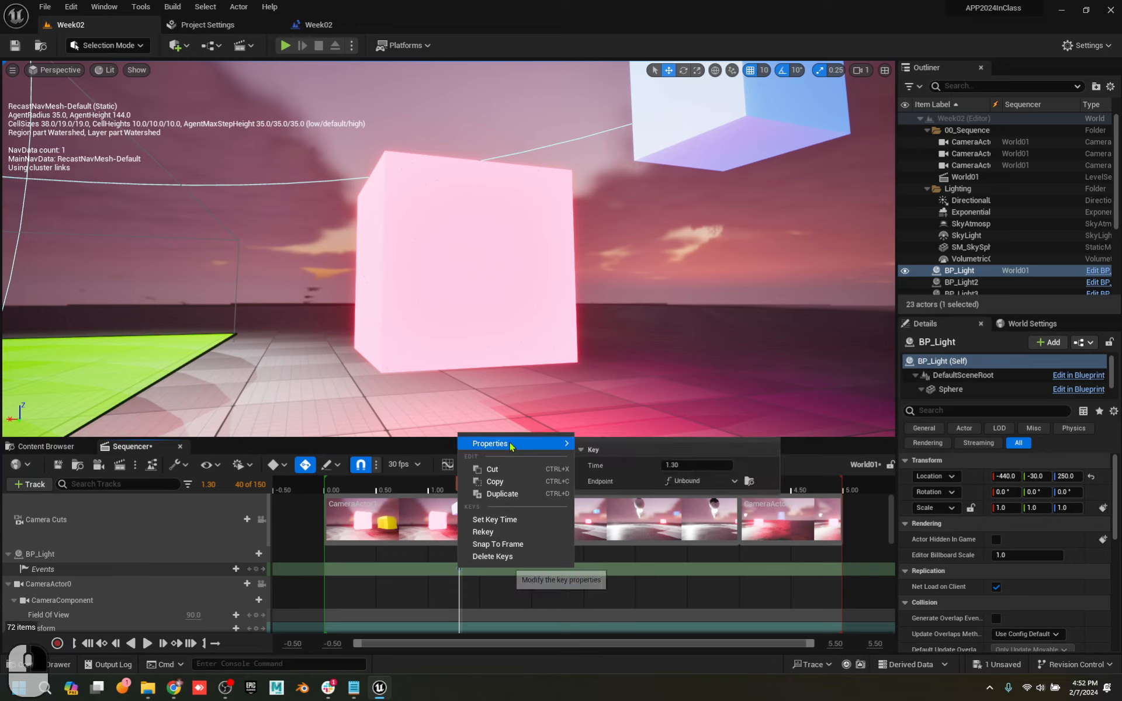
{"action": "left_click", "coordinate": [723, 483]}
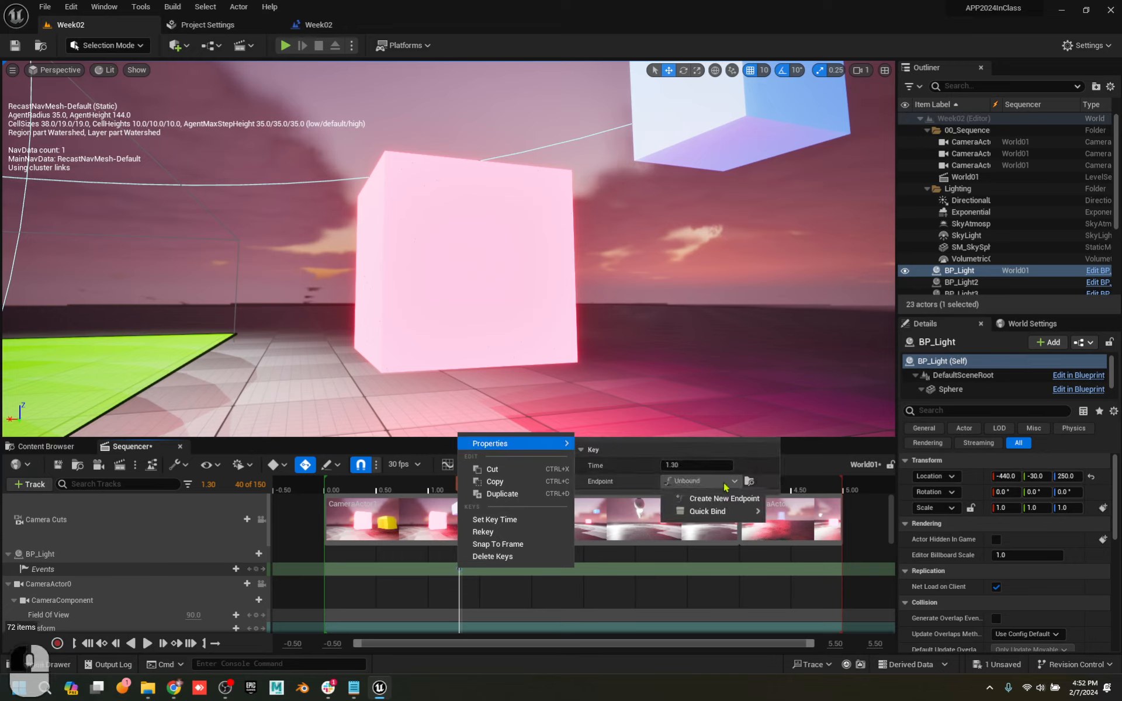
{"action": "mouse_move", "coordinate": [731, 514]}
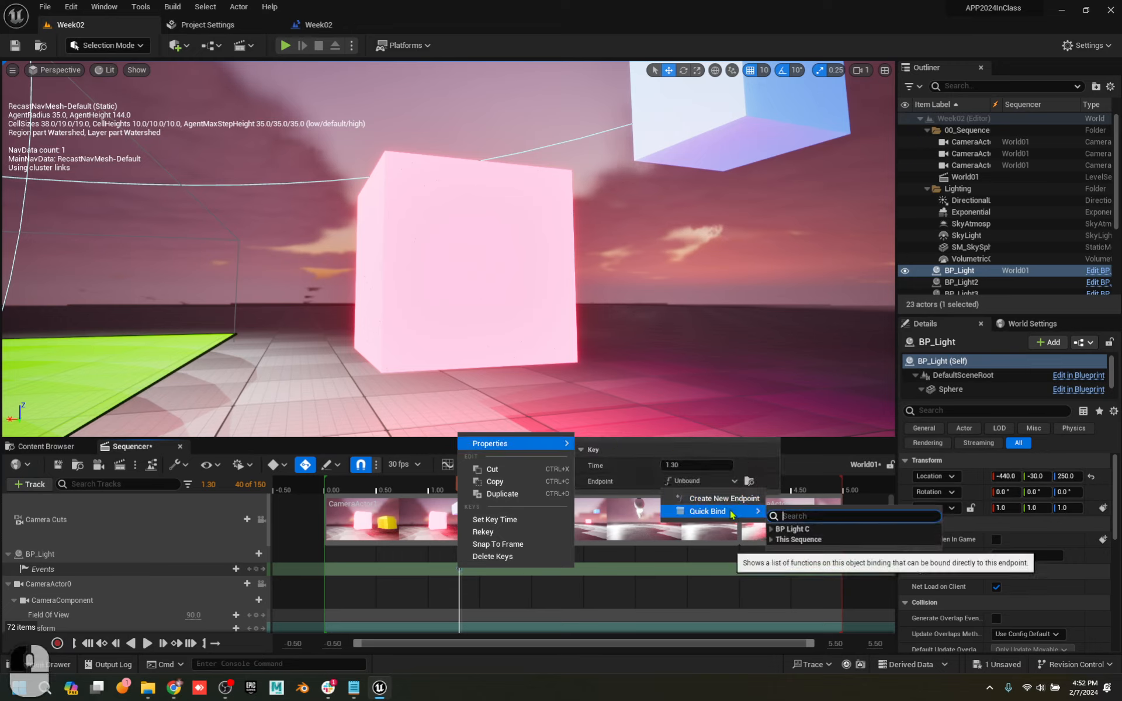
{"action": "left_click", "coordinate": [772, 531]}
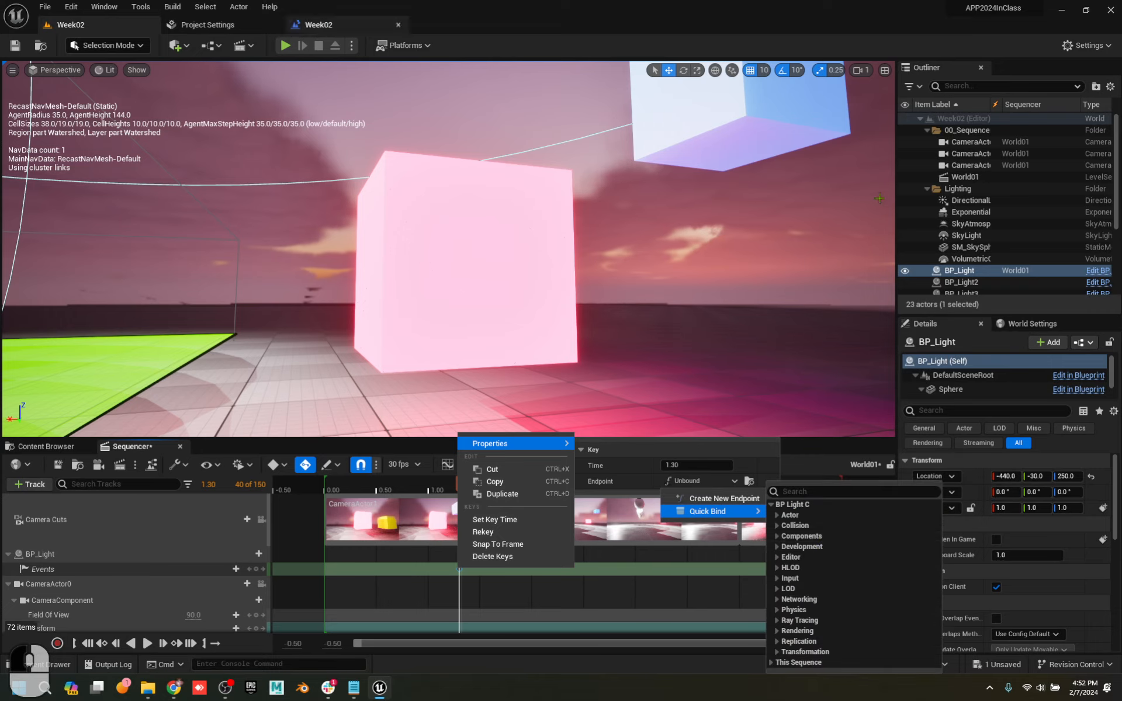
Add a custom event named doThis to the BP_Light blueprint's event graph and connect it to the Set Light Color node
{"action": "left_click", "coordinate": [1098, 271]}
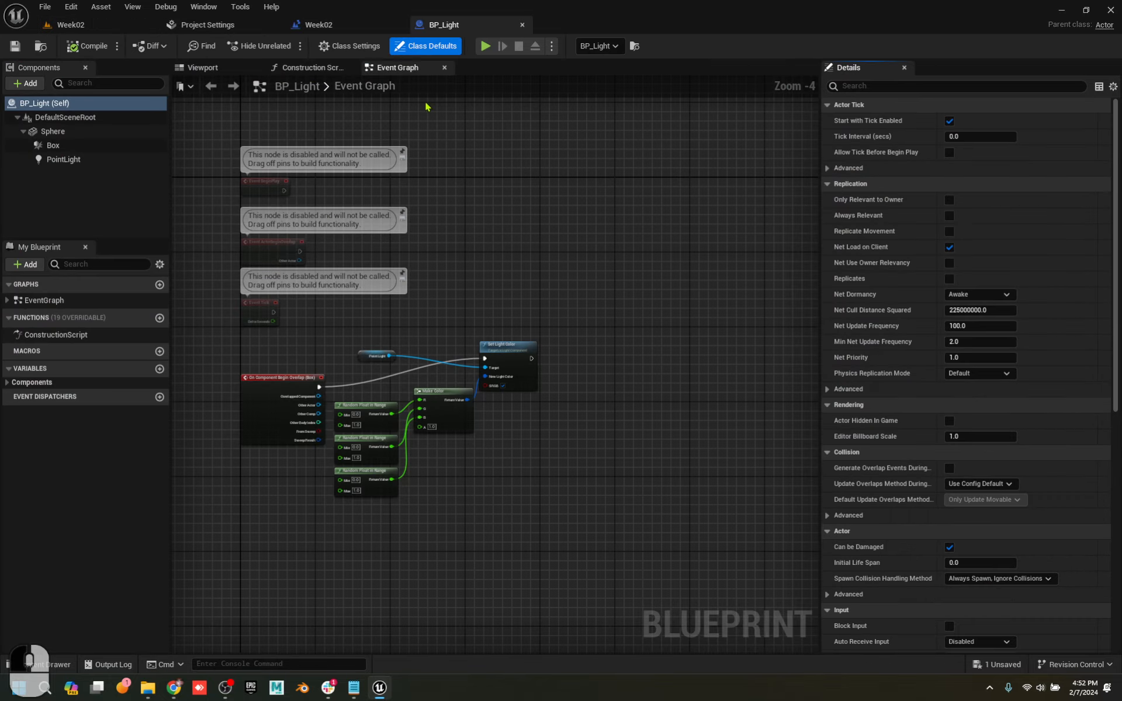
{"action": "scroll", "coordinate": [263, 355], "scroll_direction": "up", "scroll_amount": 5}
{"action": "right_click", "coordinate": [559, 293]}
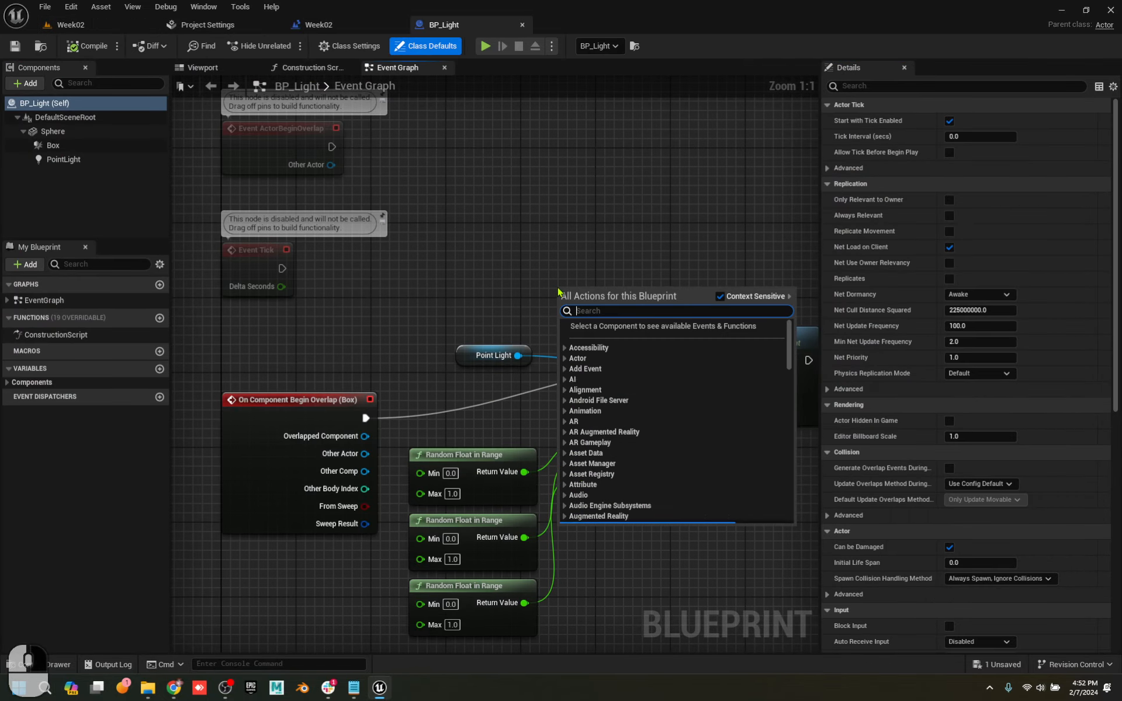
{"action": "type", "text": "custom"}
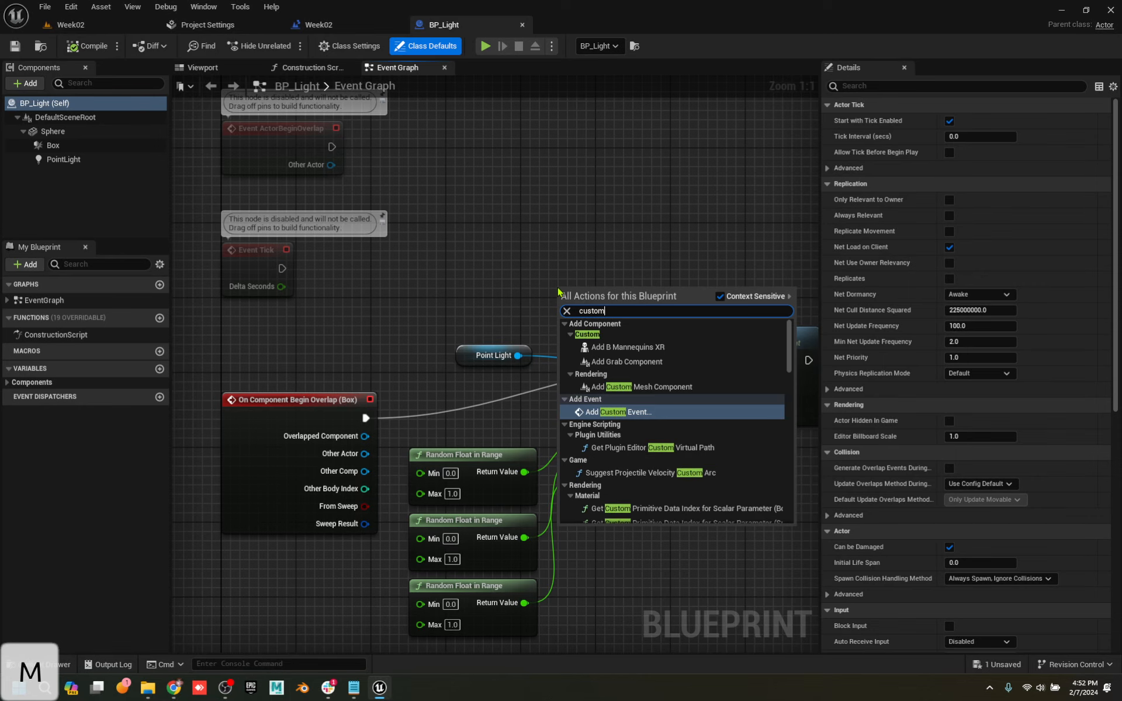
{"action": "key", "text": "Return"}
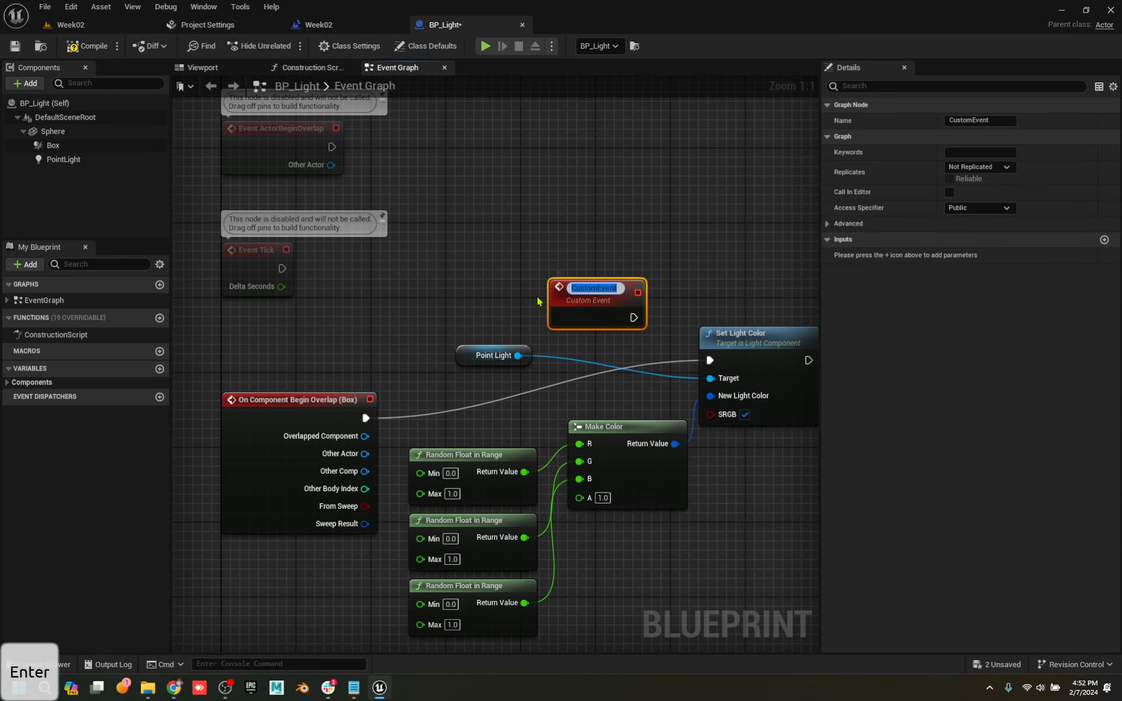
{"action": "type", "text": "do"}
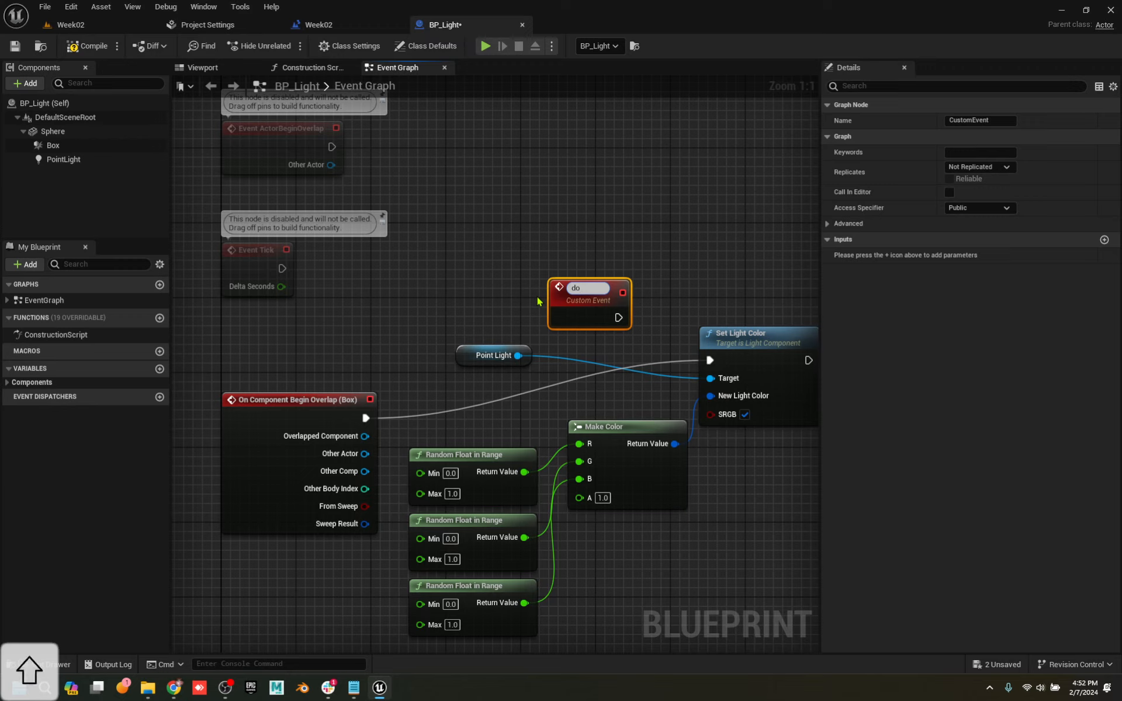
{"action": "type", "text": "This"}
{"action": "key", "text": "Return"}
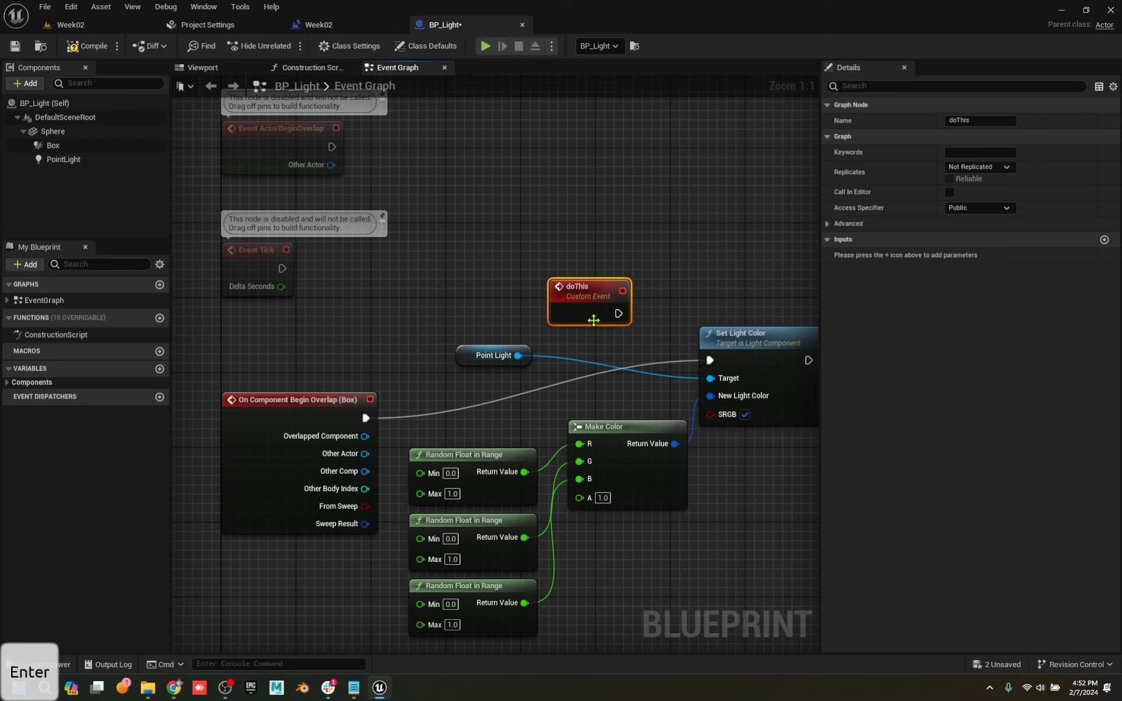
{"action": "left_click_drag", "start_coordinate": [616, 314], "coordinate": [710, 360]}
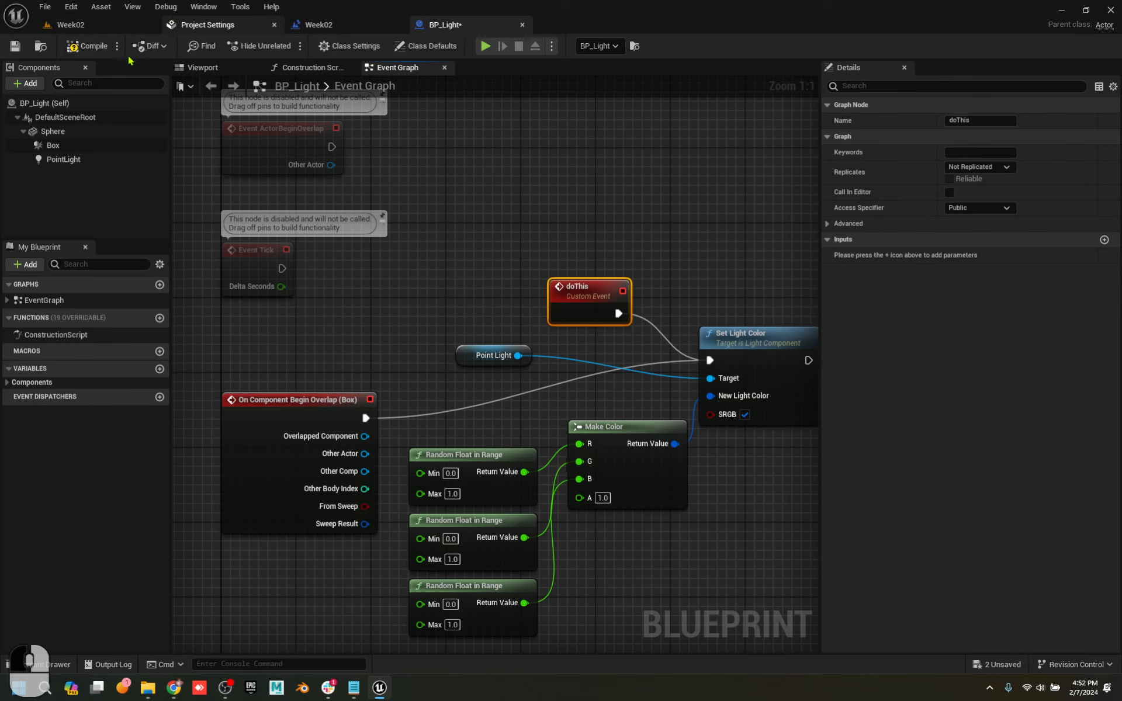
Quick-bind the 1.30-second event key on the BP_Light track to BP Light's Do This function and close the director blueprint
{"action": "left_click", "coordinate": [70, 25]}
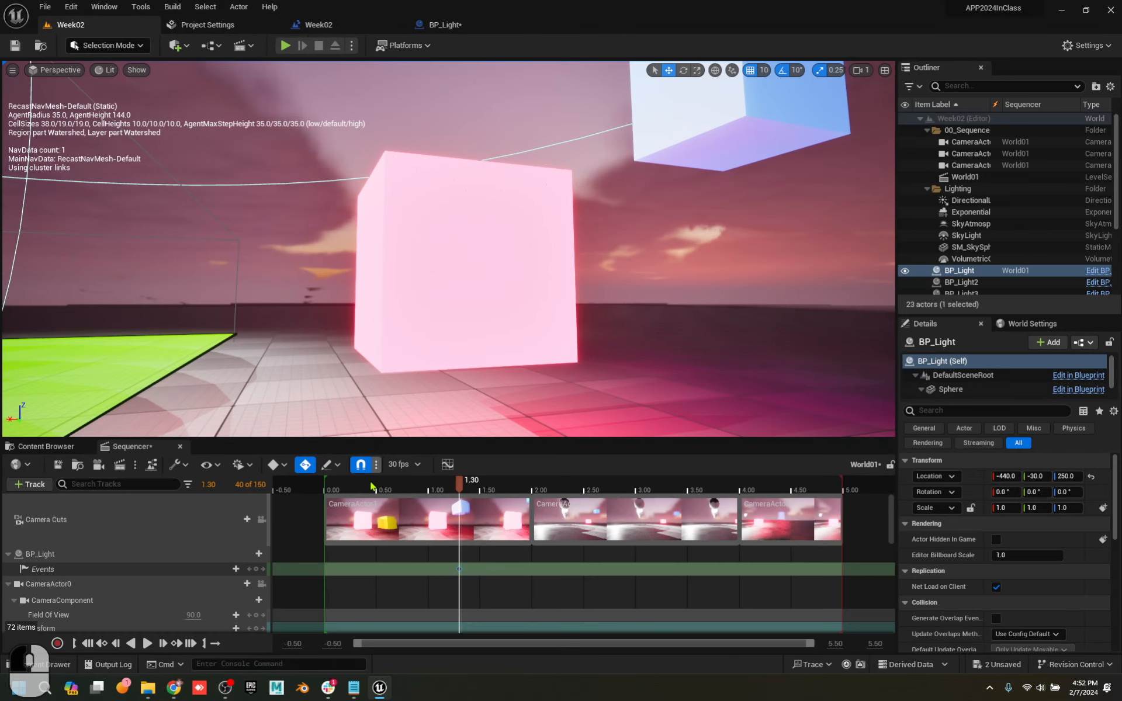
{"action": "right_click", "coordinate": [459, 570]}
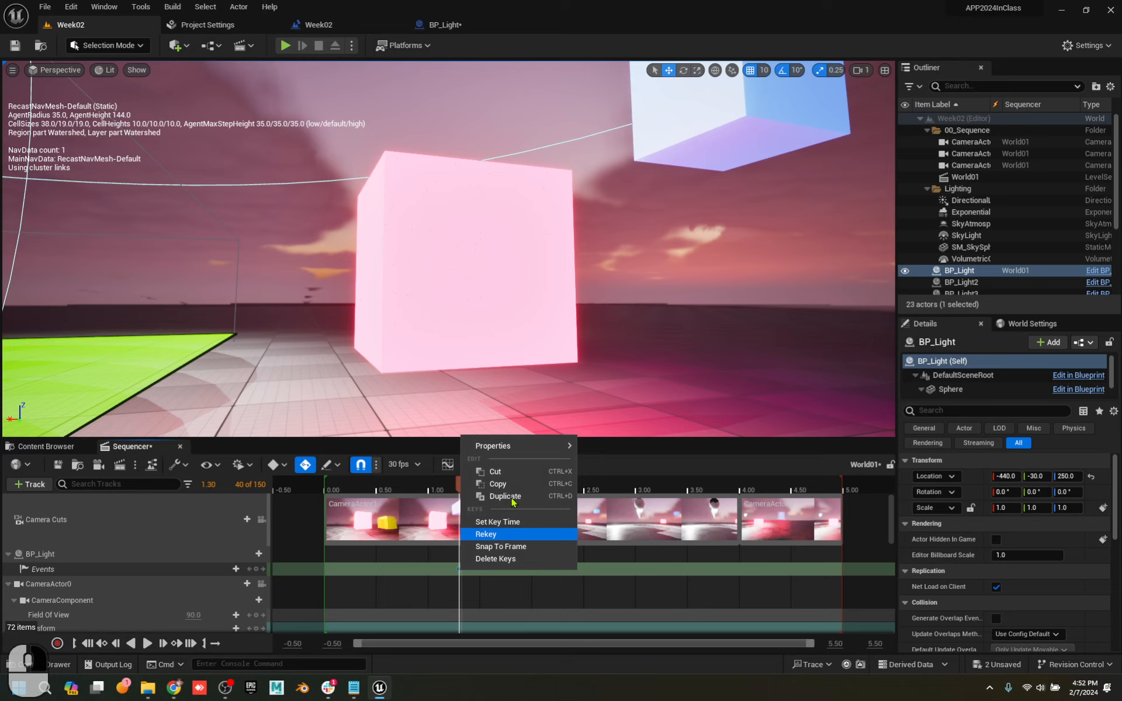
{"action": "mouse_move", "coordinate": [514, 446]}
{"action": "left_click", "coordinate": [705, 483]}
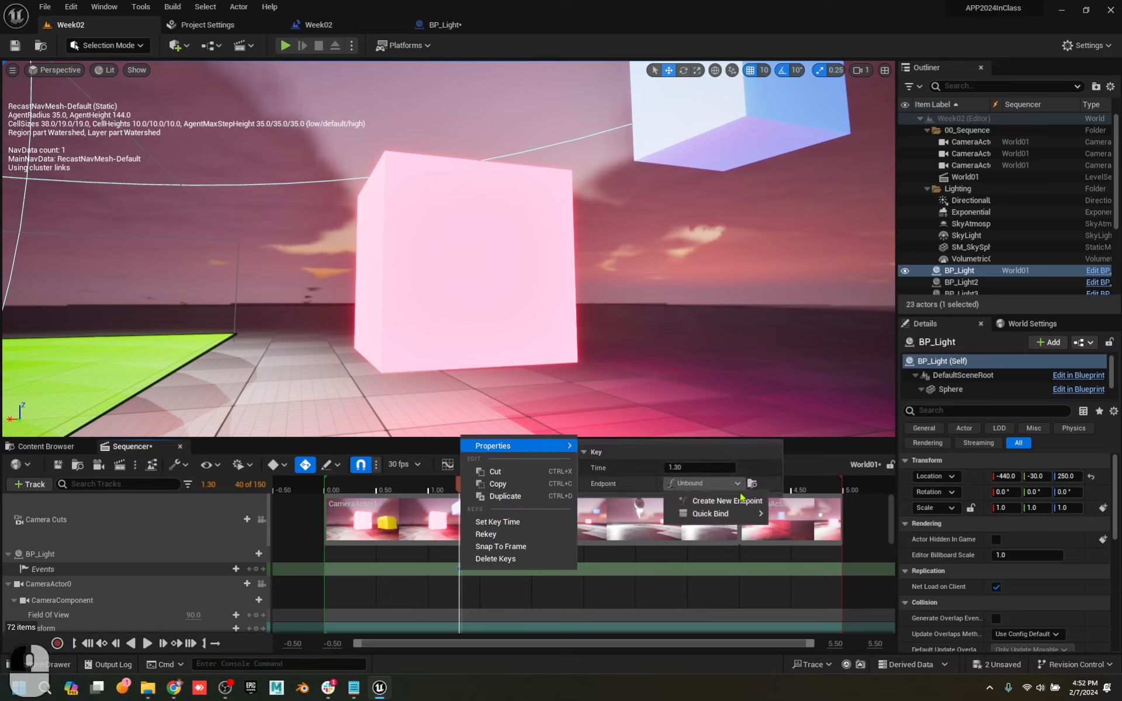
{"action": "mouse_move", "coordinate": [738, 514]}
{"action": "left_click", "coordinate": [775, 532]}
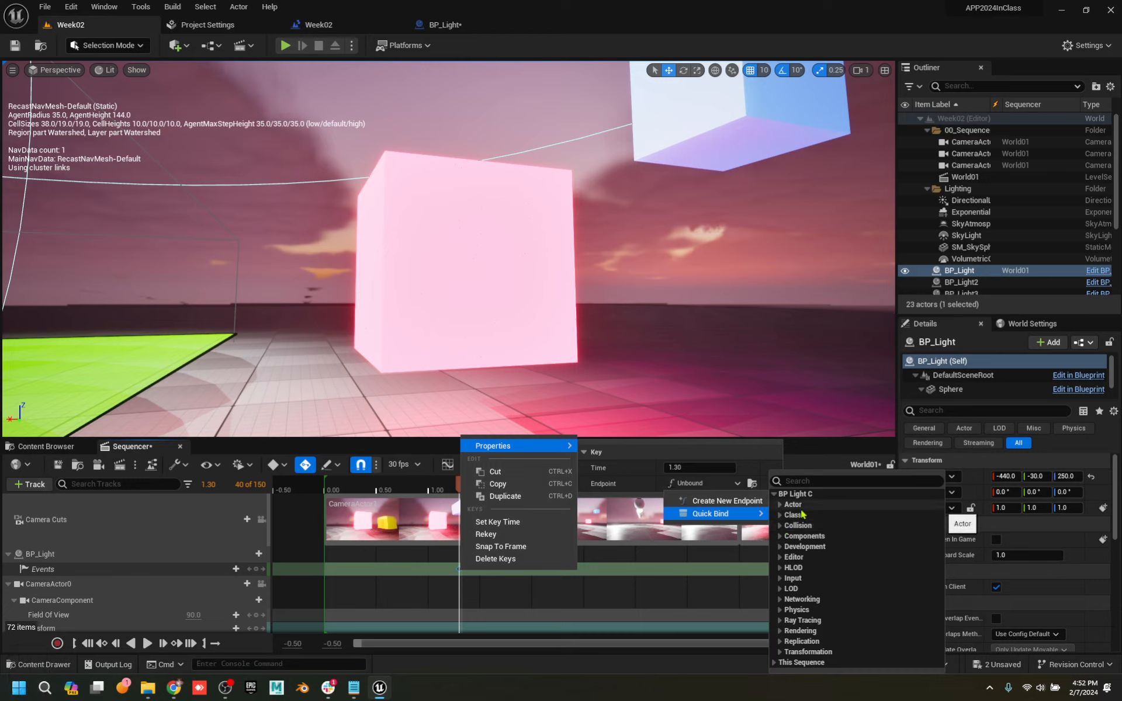
{"action": "left_click", "coordinate": [774, 664]}
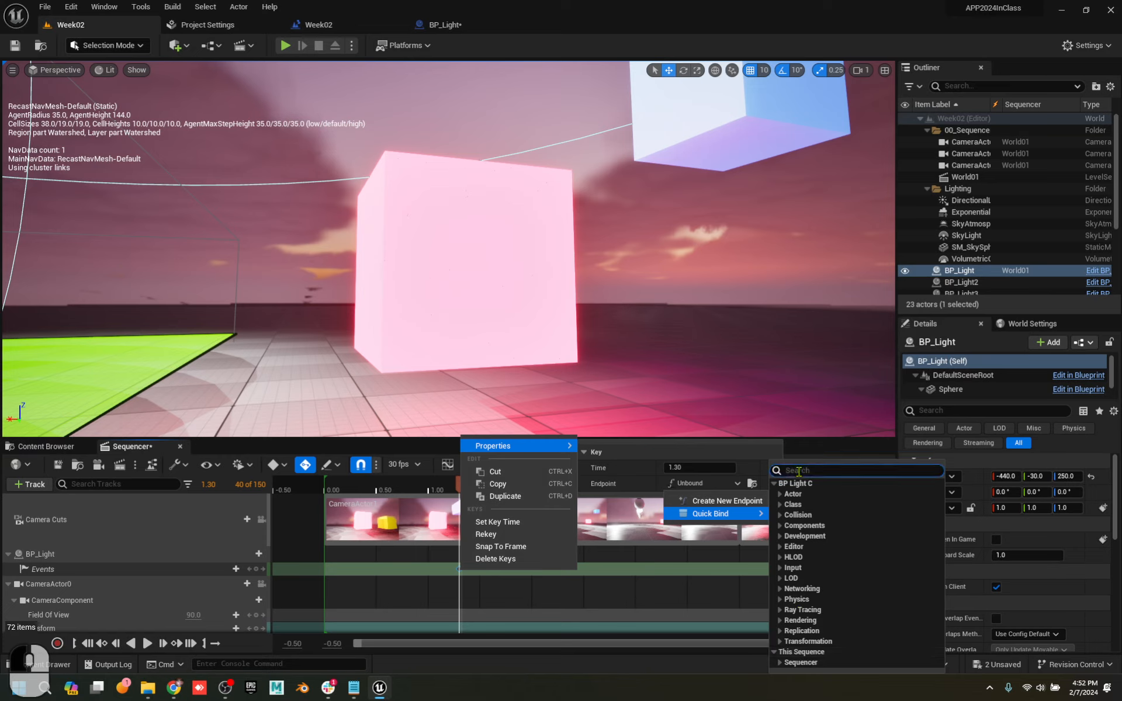
{"action": "type", "text": "dothi"}
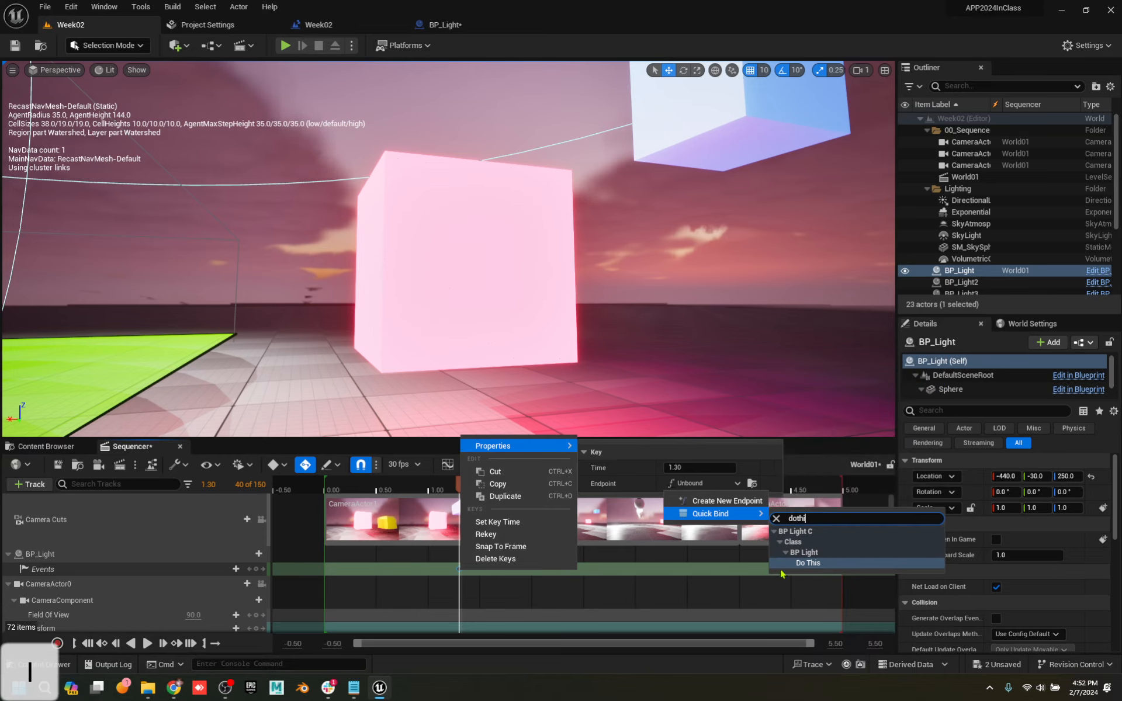
{"action": "left_click", "coordinate": [811, 563]}
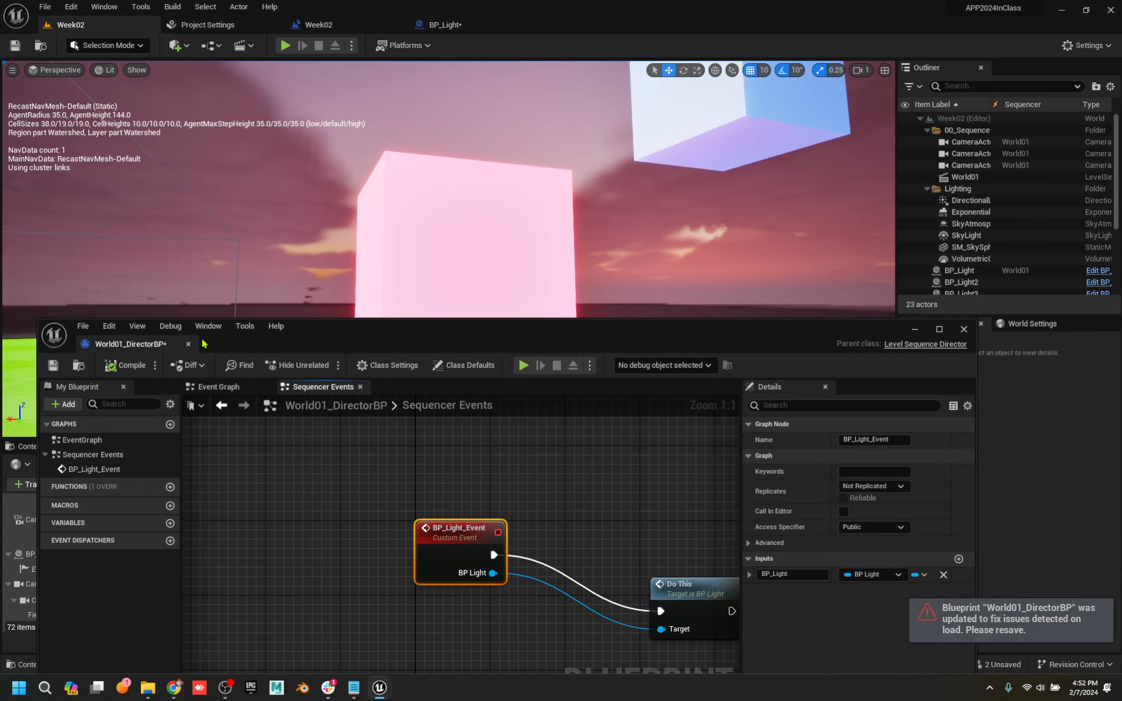
{"action": "left_click_drag", "start_coordinate": [345, 334], "coordinate": [402, 142]}
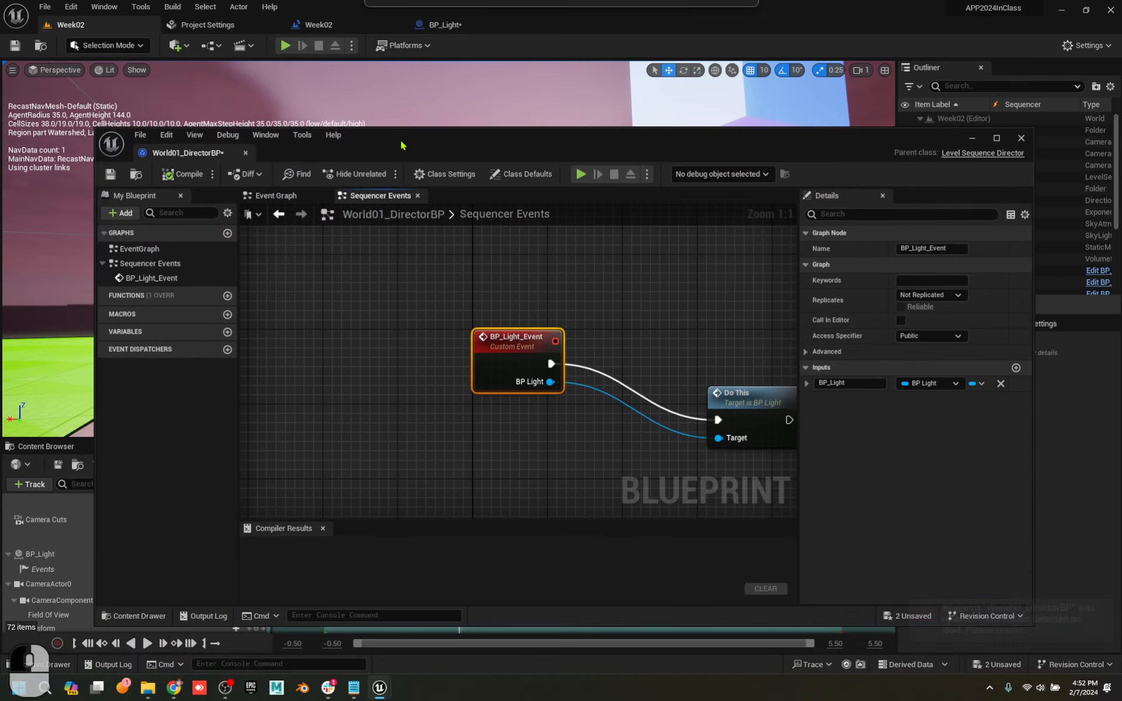
{"action": "left_click", "coordinate": [246, 152]}
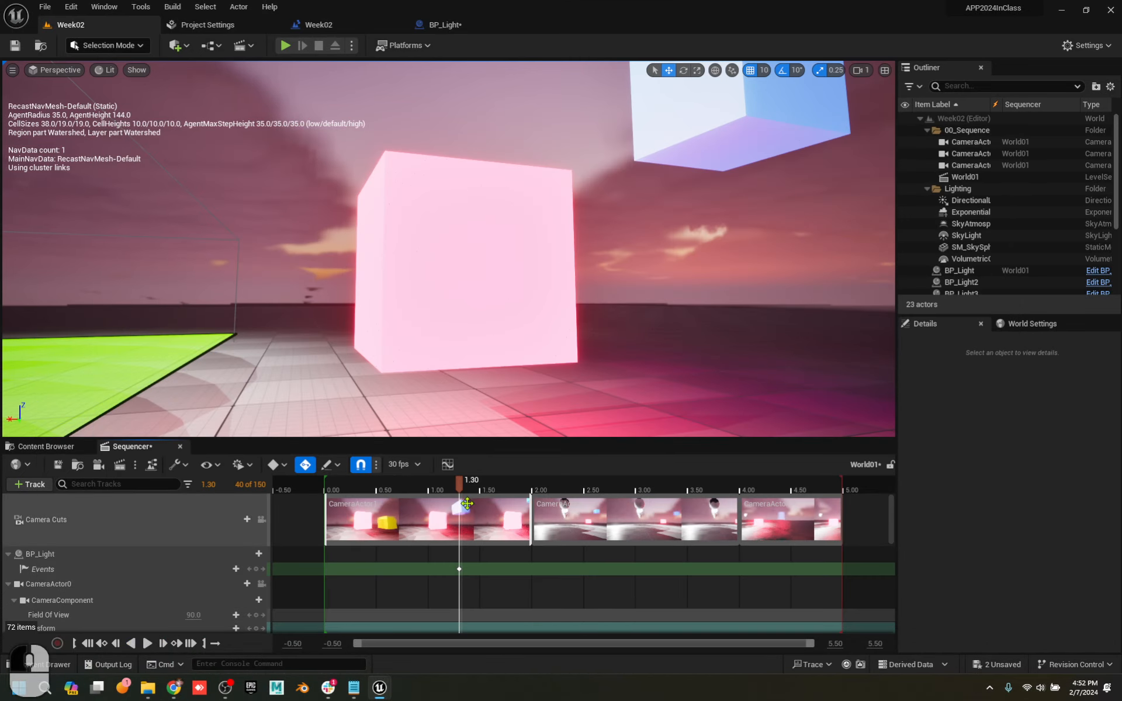
Review the 1.30-second event key's endpoint properties and the doThis event's connection in the BP_Light blueprint
{"action": "mouse_move", "coordinate": [459, 561]}
{"action": "left_mouse_down"}
{"action": "mouse_move", "coordinate": [388, 558]}
{"action": "mouse_move", "coordinate": [533, 555]}
{"action": "mouse_move", "coordinate": [477, 552]}
{"action": "left_mouse_up"}
{"action": "right_click", "coordinate": [459, 569]}
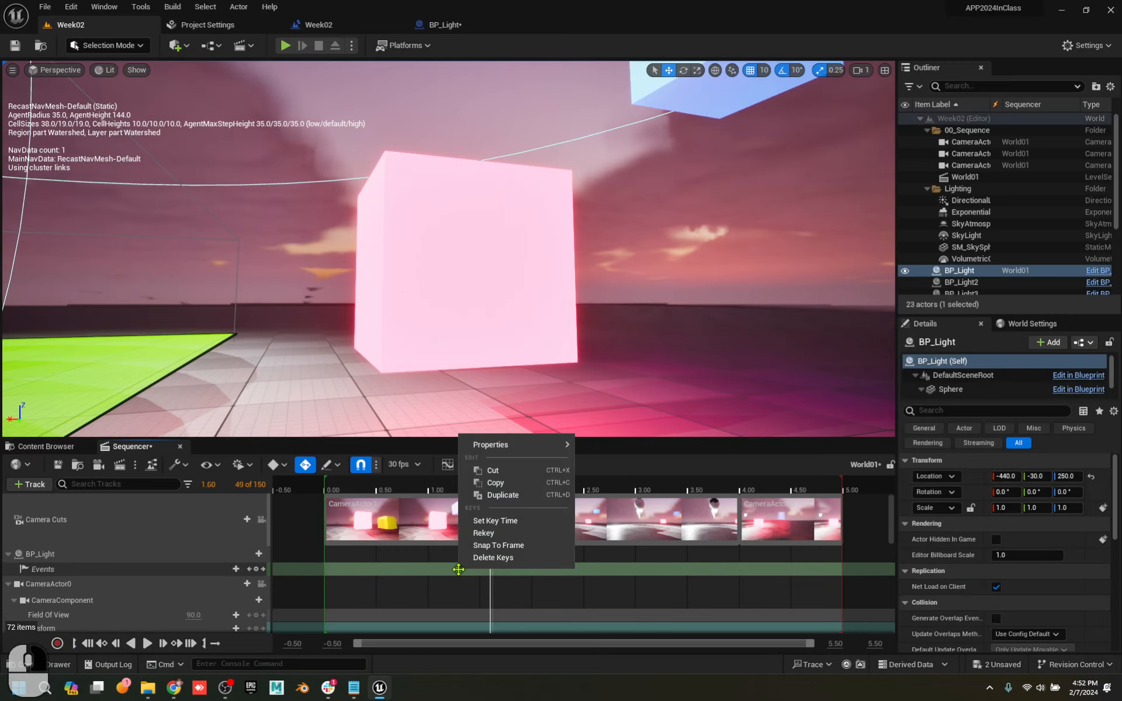
{"action": "mouse_move", "coordinate": [540, 450]}
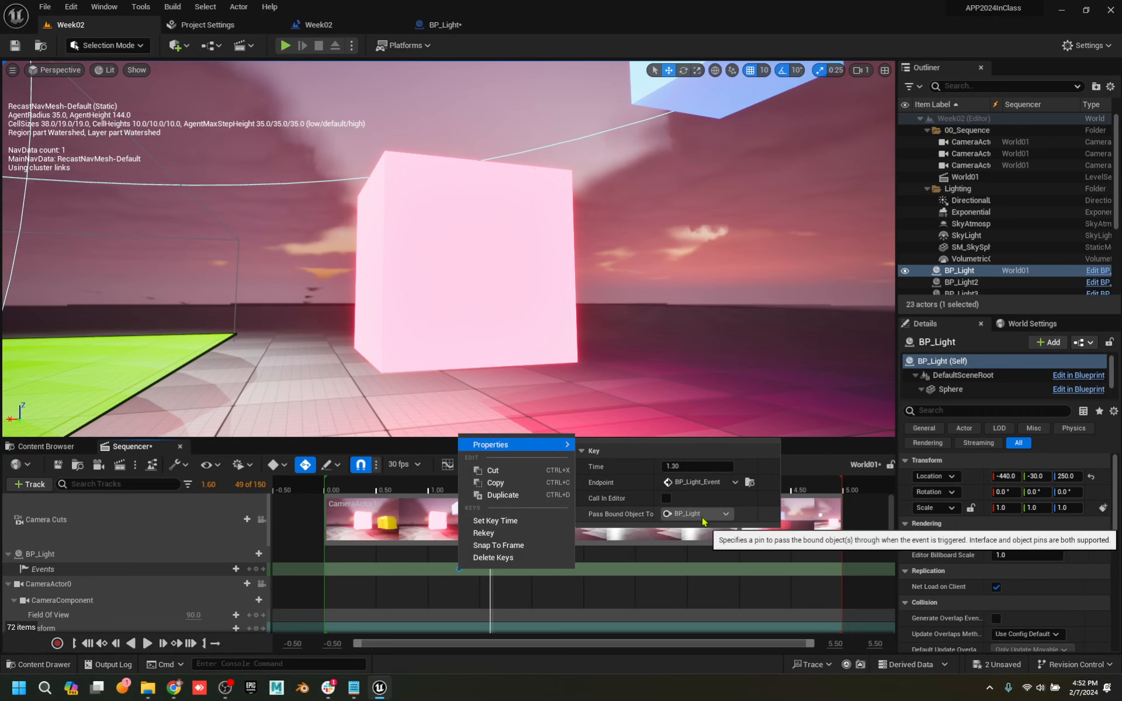
{"action": "left_click", "coordinate": [454, 24]}
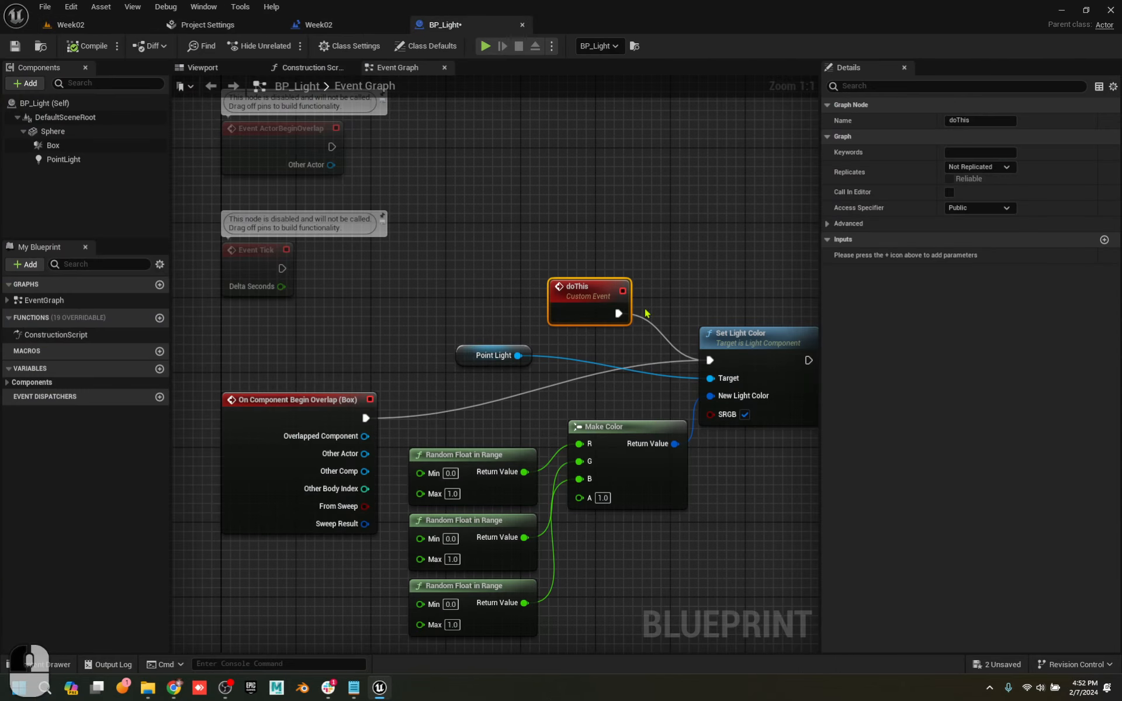
{"action": "left_click", "coordinate": [71, 25]}
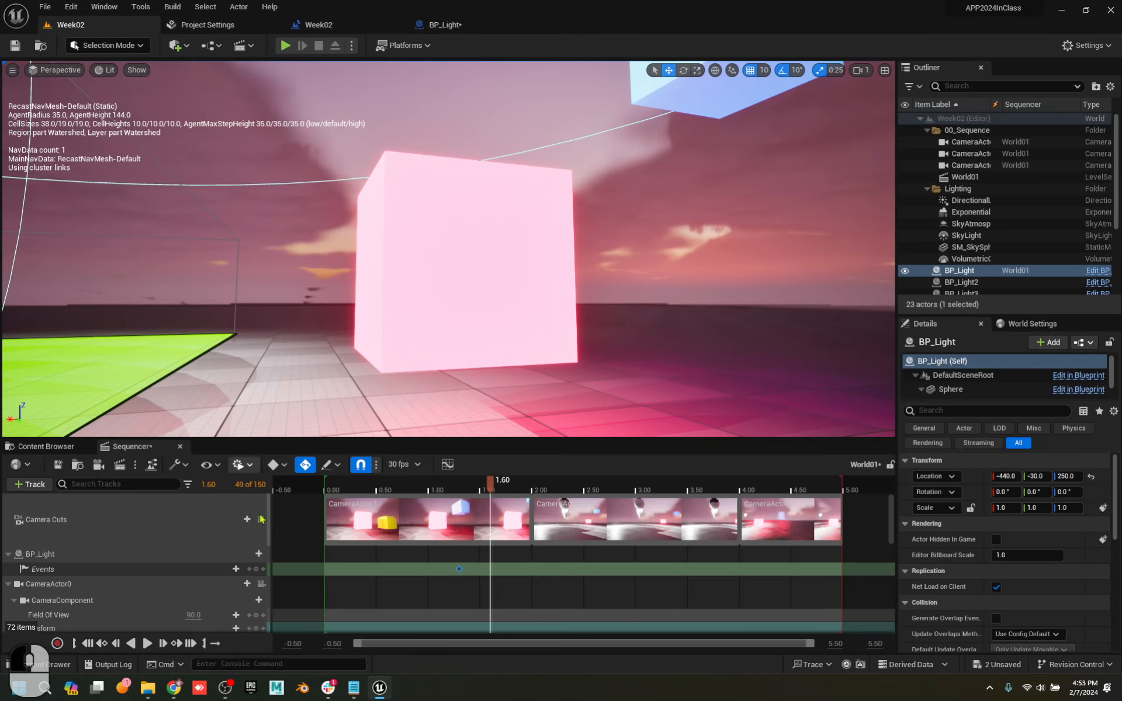
{"action": "scroll", "coordinate": [185, 563], "scroll_direction": "down", "scroll_amount": 2}
{"action": "scroll", "coordinate": [176, 563], "scroll_direction": "up", "scroll_amount": 2}
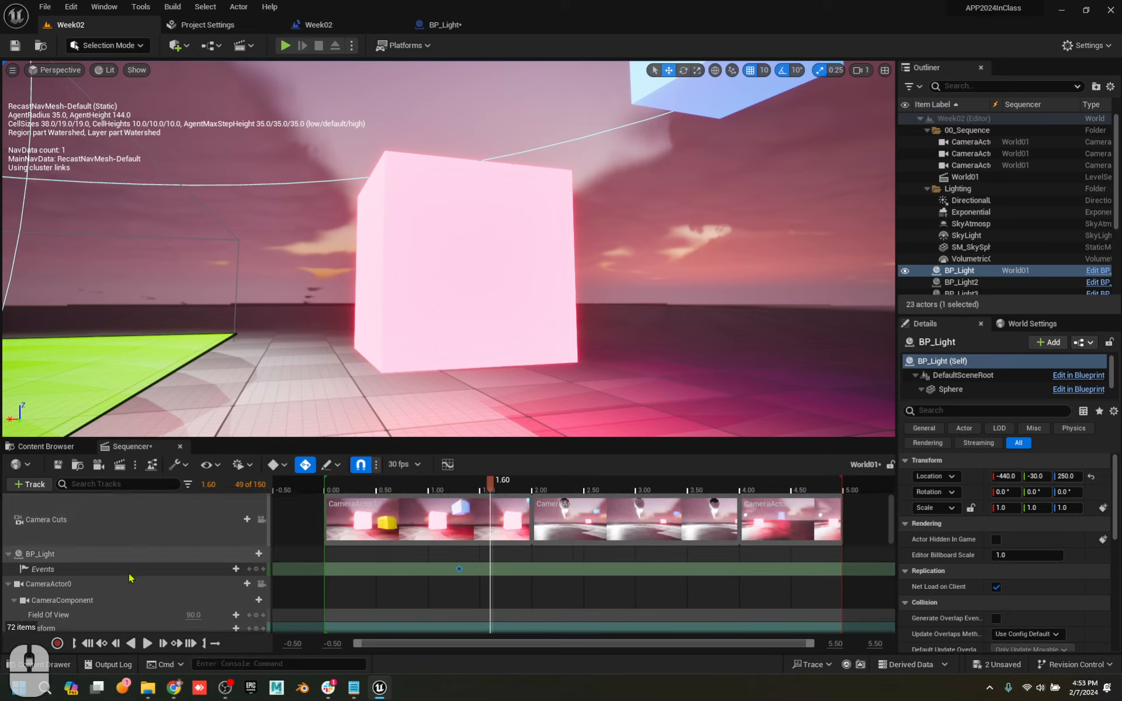
{"action": "scroll", "coordinate": [178, 573], "scroll_direction": "down", "scroll_amount": 5}
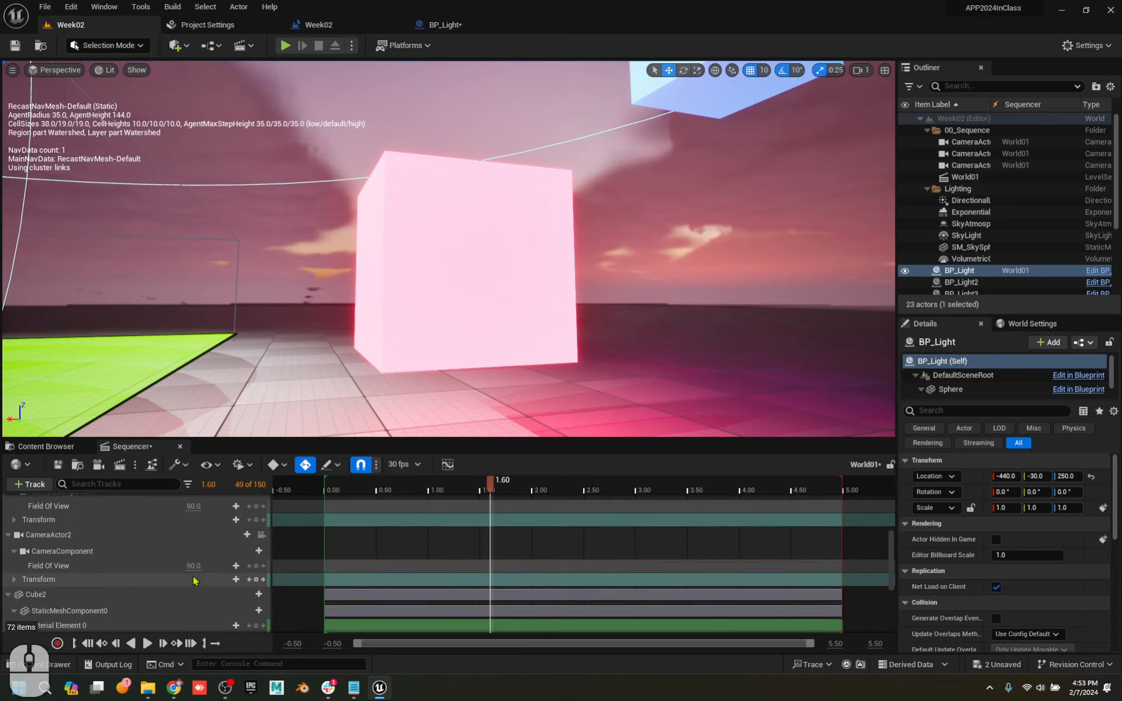
{"action": "scroll", "coordinate": [195, 581], "scroll_direction": "down", "scroll_amount": 1}
{"action": "scroll", "coordinate": [194, 581], "scroll_direction": "up", "scroll_amount": 6}
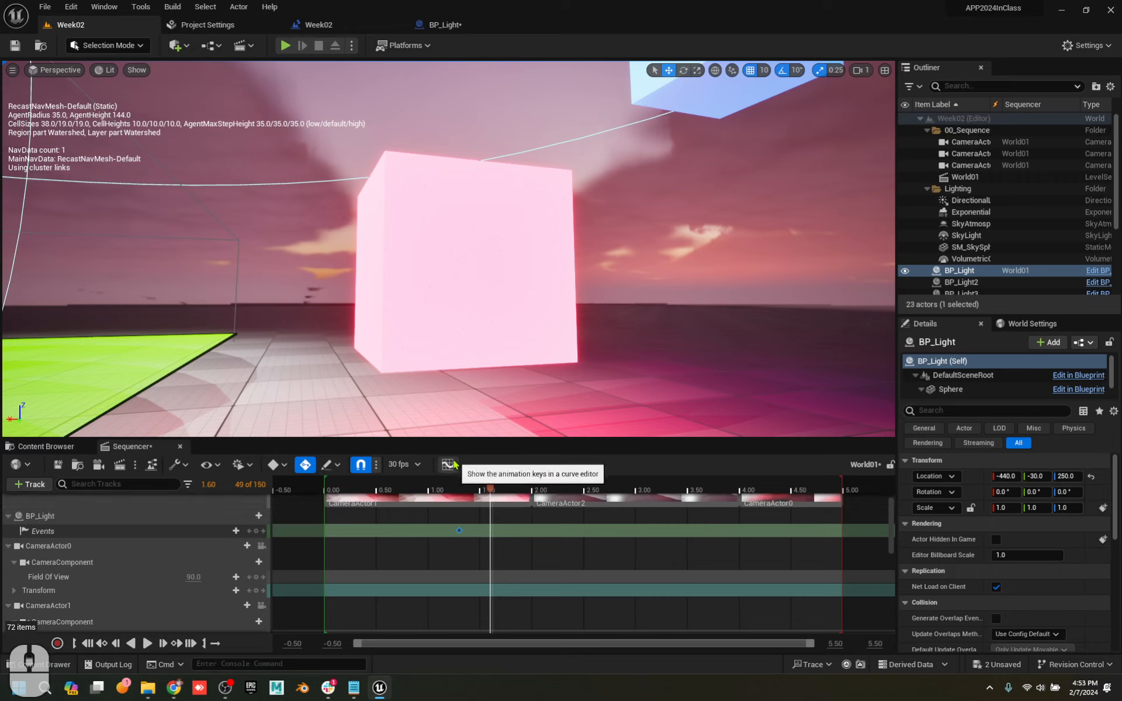